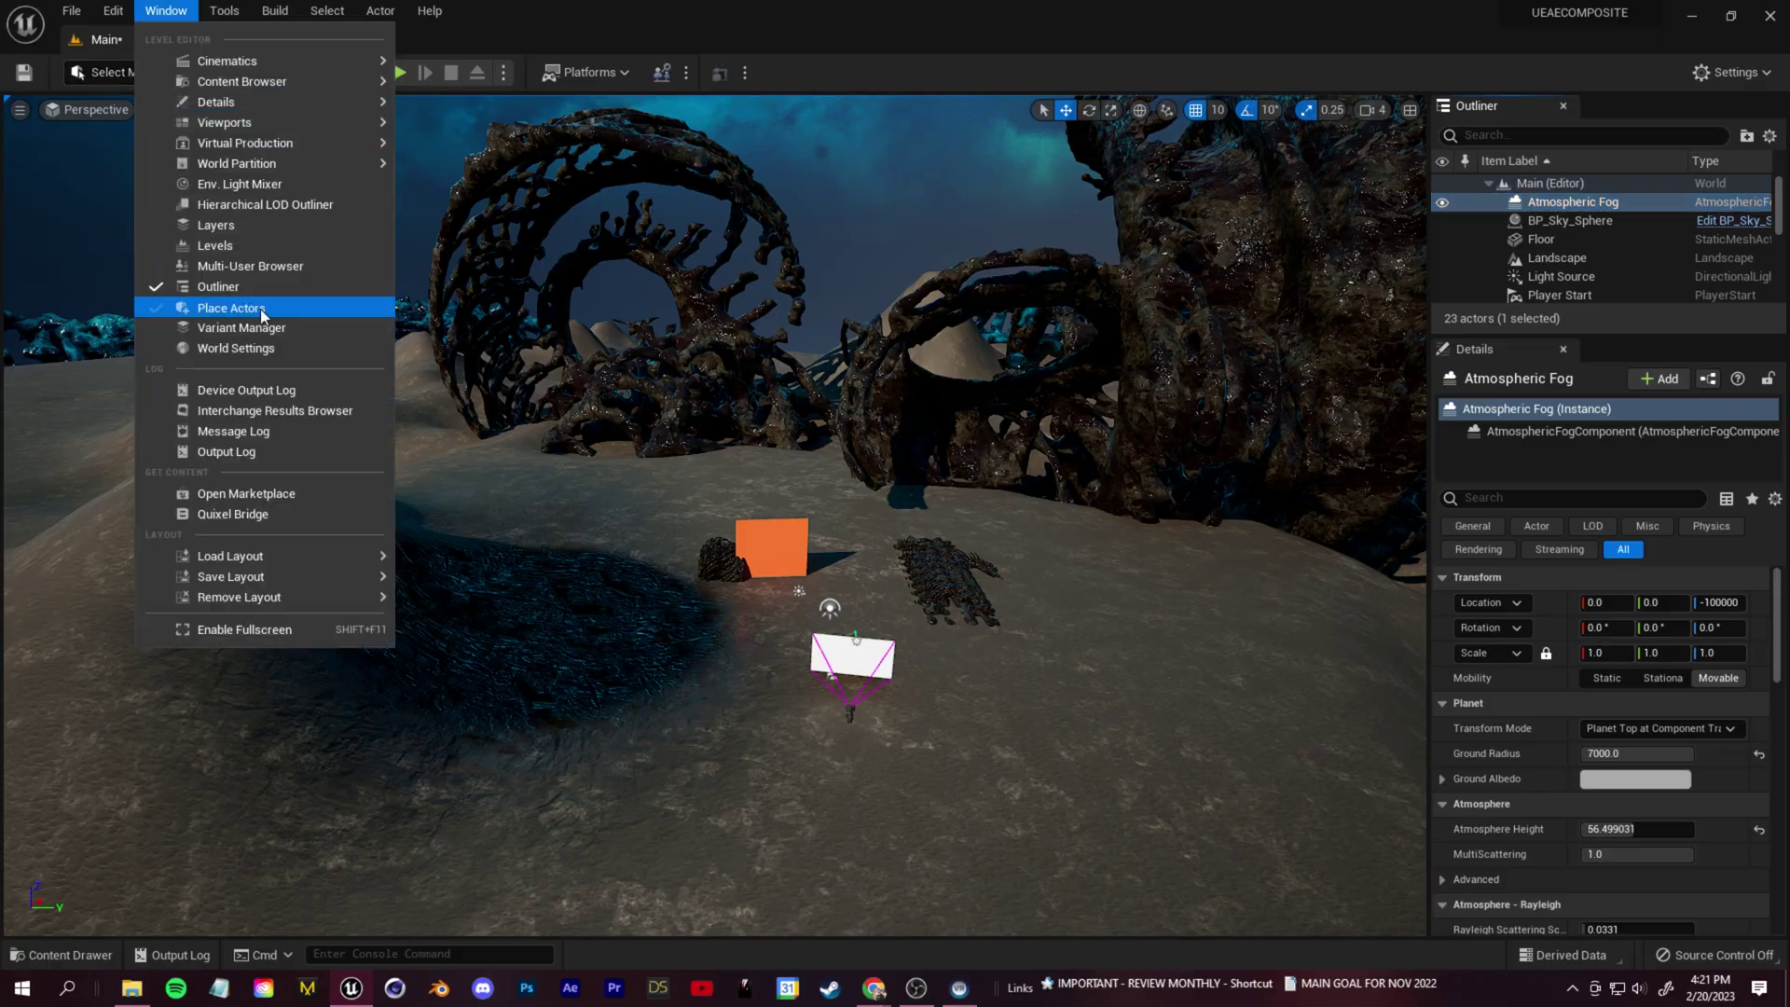
# Open the Place Actors list and filter it to fog to find Exponential Height Fog
pyautogui.click(230, 308)
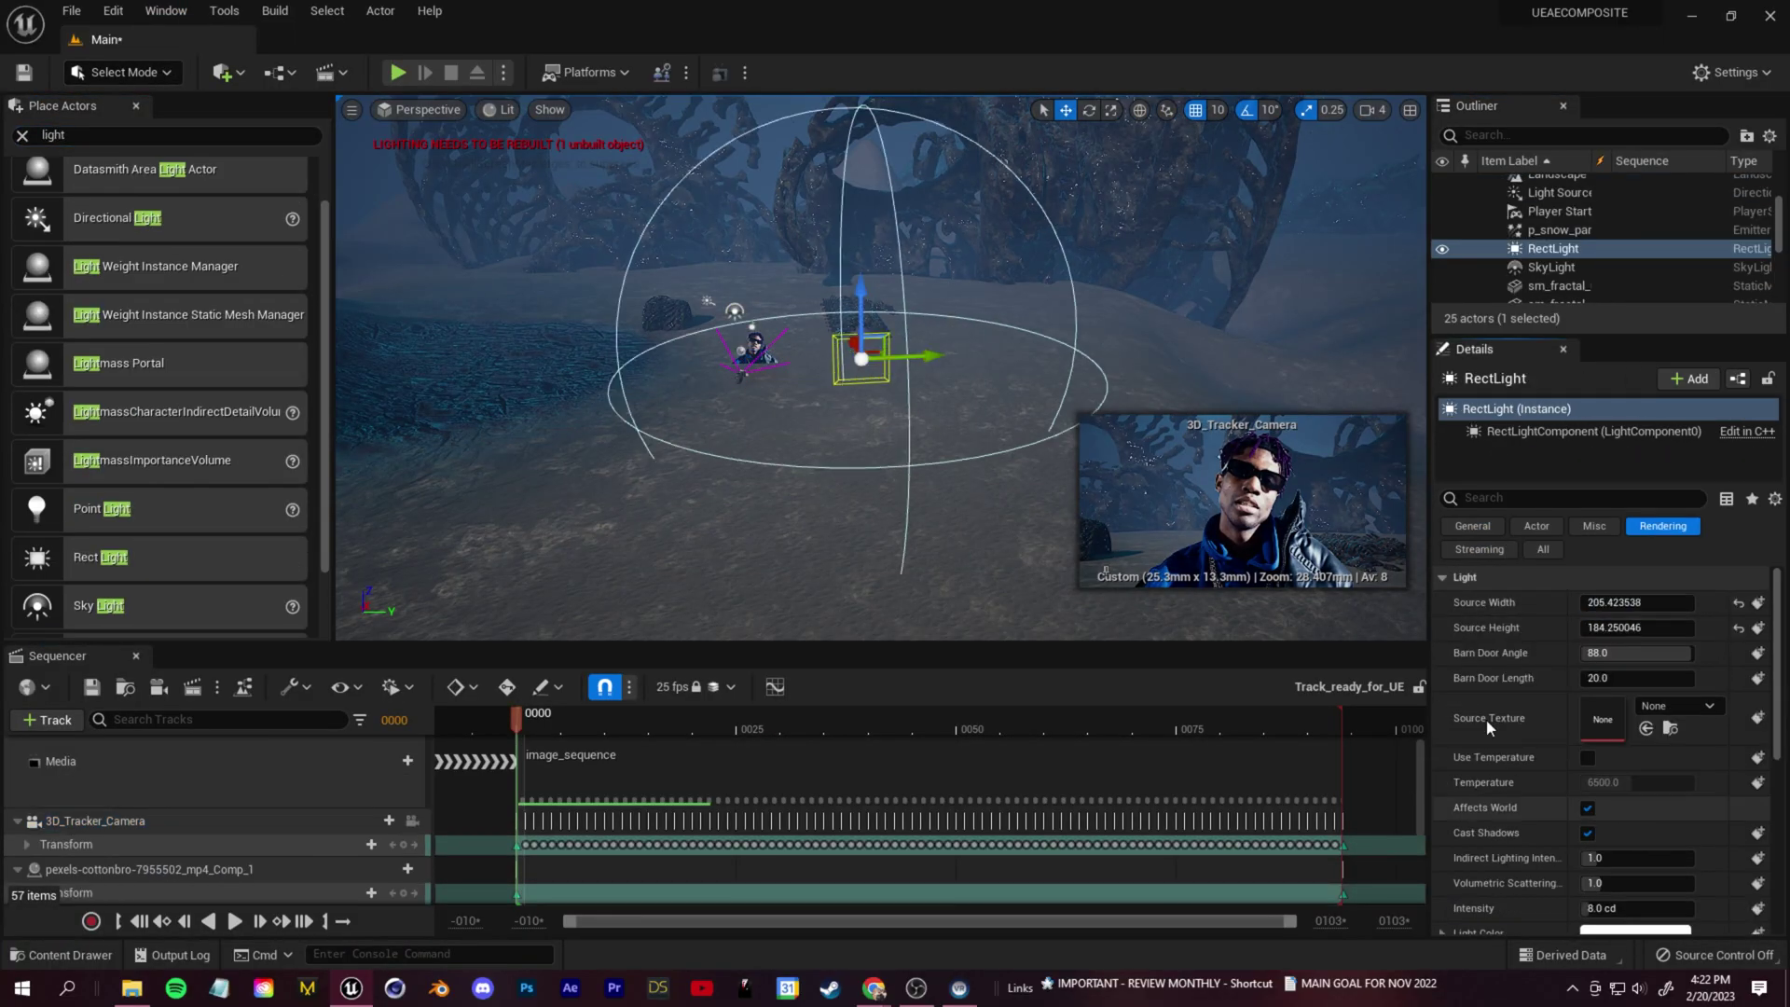
pyautogui.scroll(-1, 1608, 751)
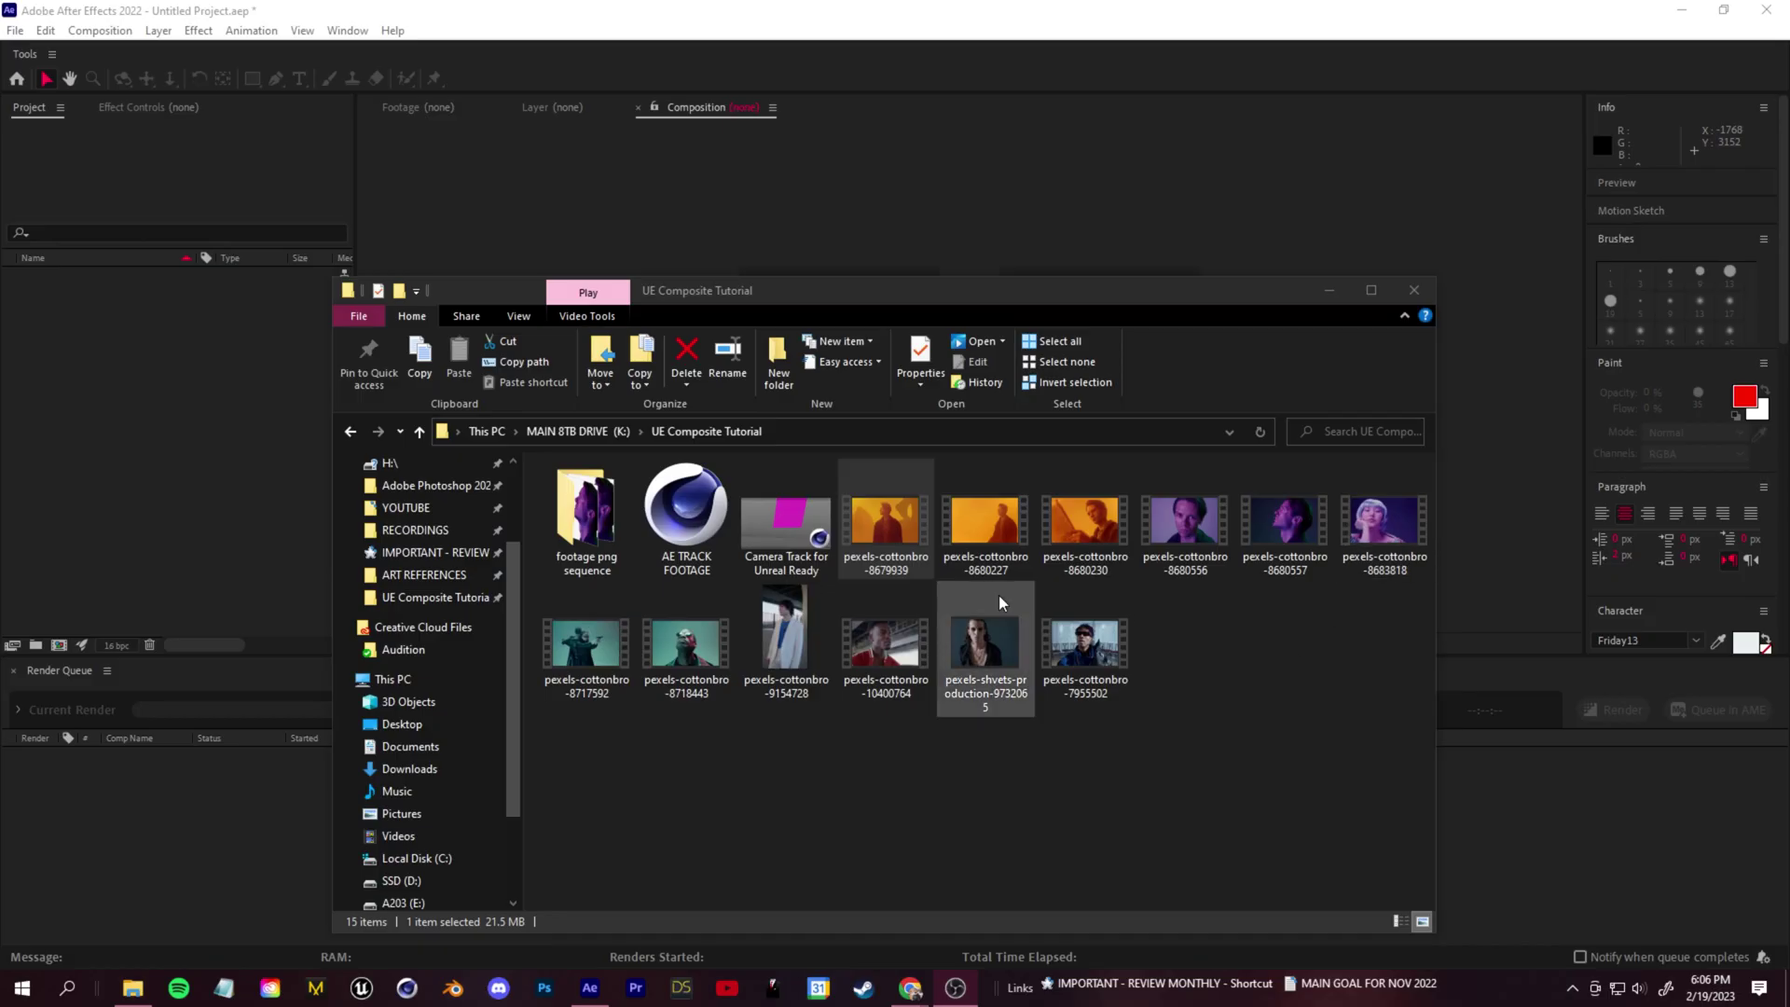
# Import pexels-cottonbro-7955502.mp4 and build a new composition from the footage
pyautogui.moveTo(1084, 643); pyautogui.dragTo(187, 401)
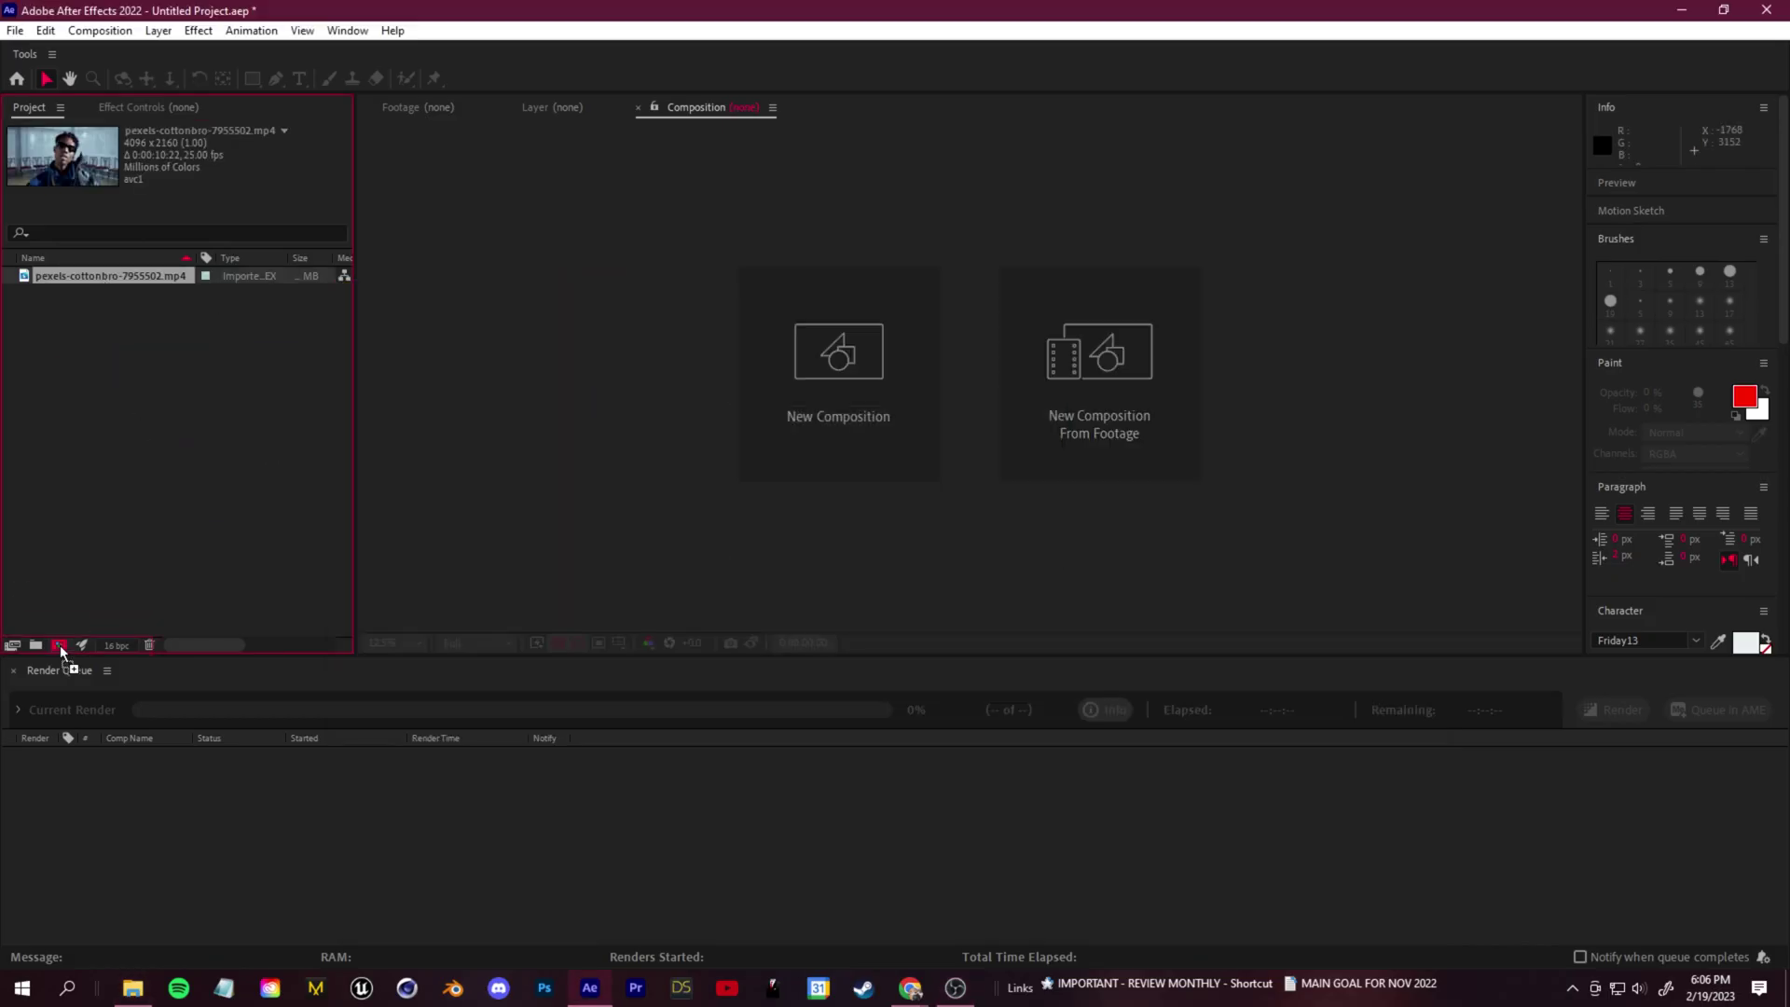
pyautogui.moveTo(62, 649); pyautogui.dragTo(62, 648)
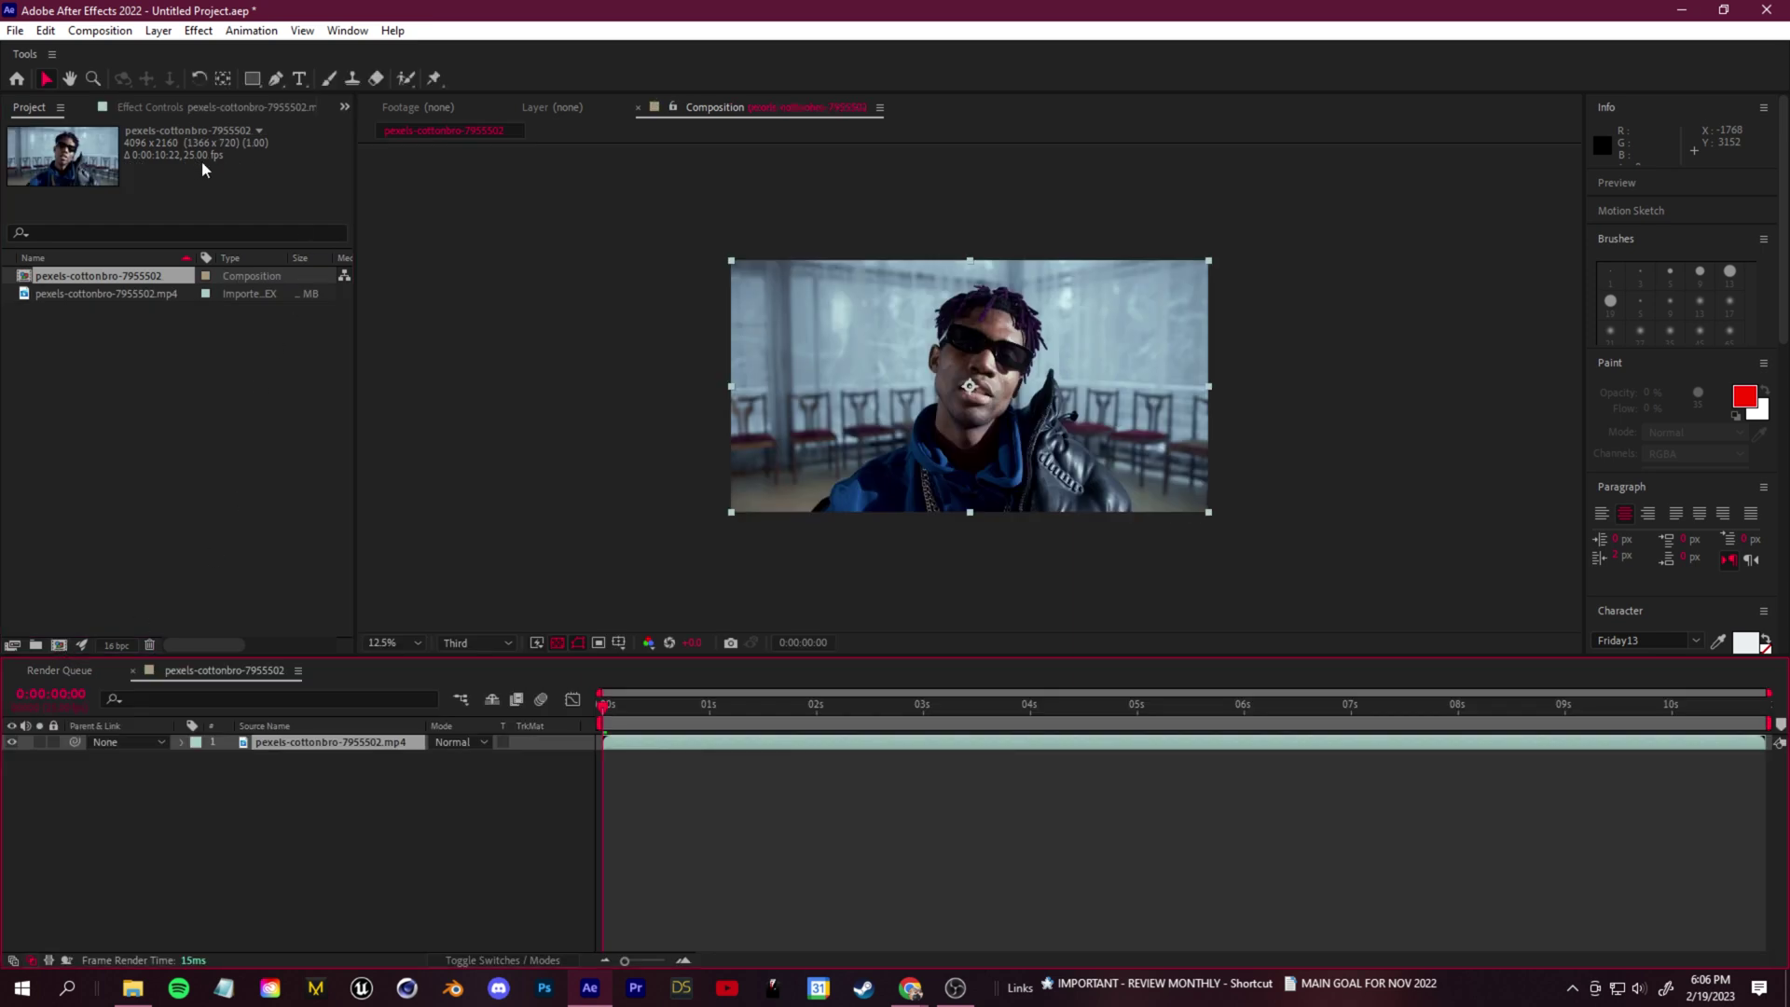
pyautogui.moveTo(597, 714); pyautogui.dragTo(1015, 741)
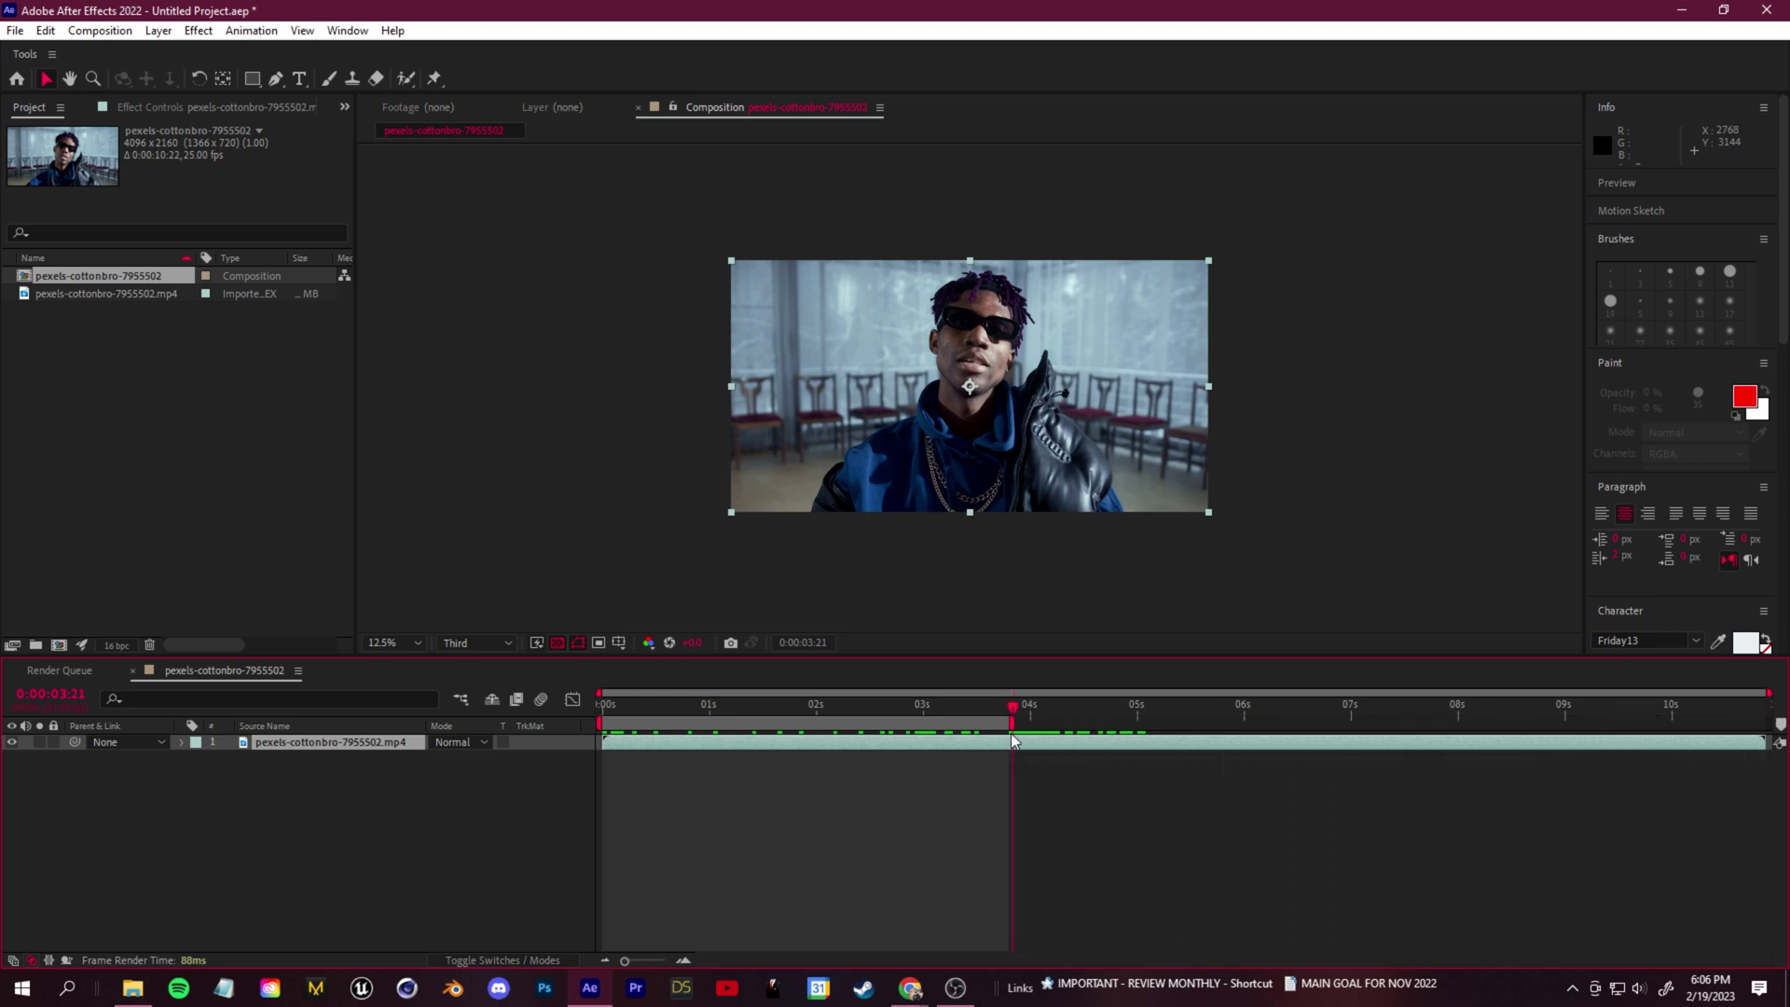
# Trim the composition to the work area, 0:00:03:20 long, and preview it
pyautogui.rightClick(974, 725)
pyautogui.click(1025, 774)
pyautogui.moveTo(1753, 716); pyautogui.dragTo(610, 752)
pyautogui.press('space')
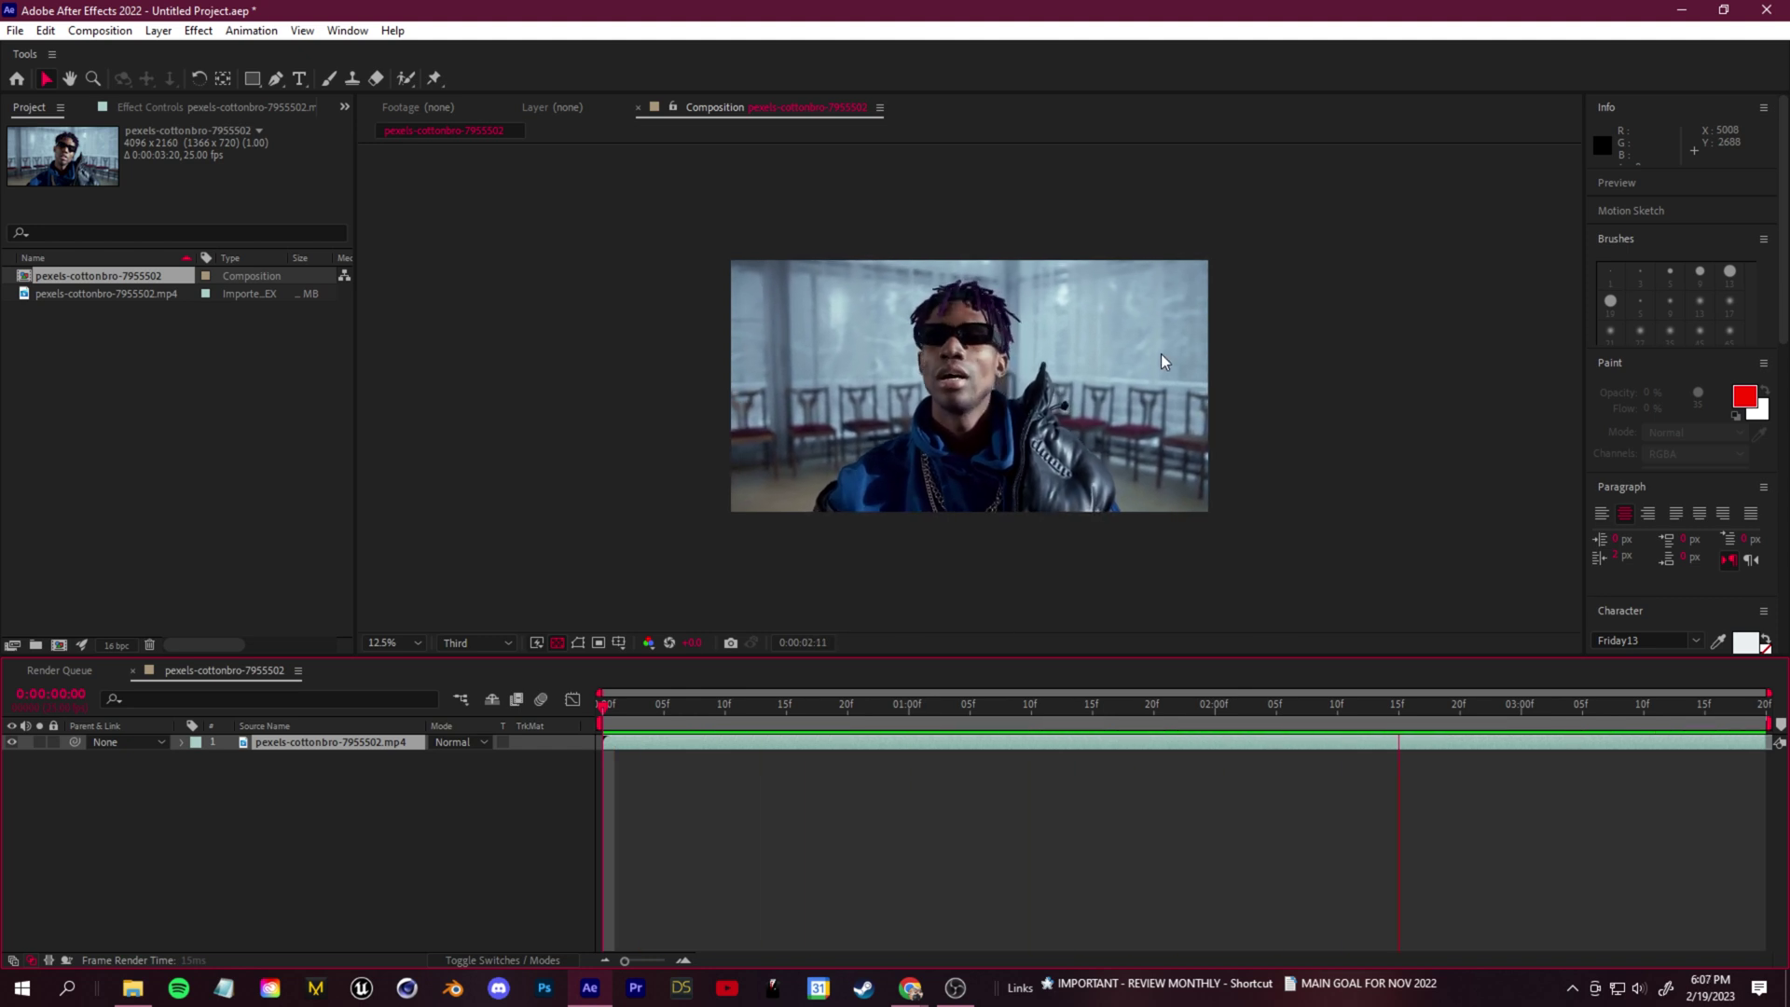
pyautogui.press('space')
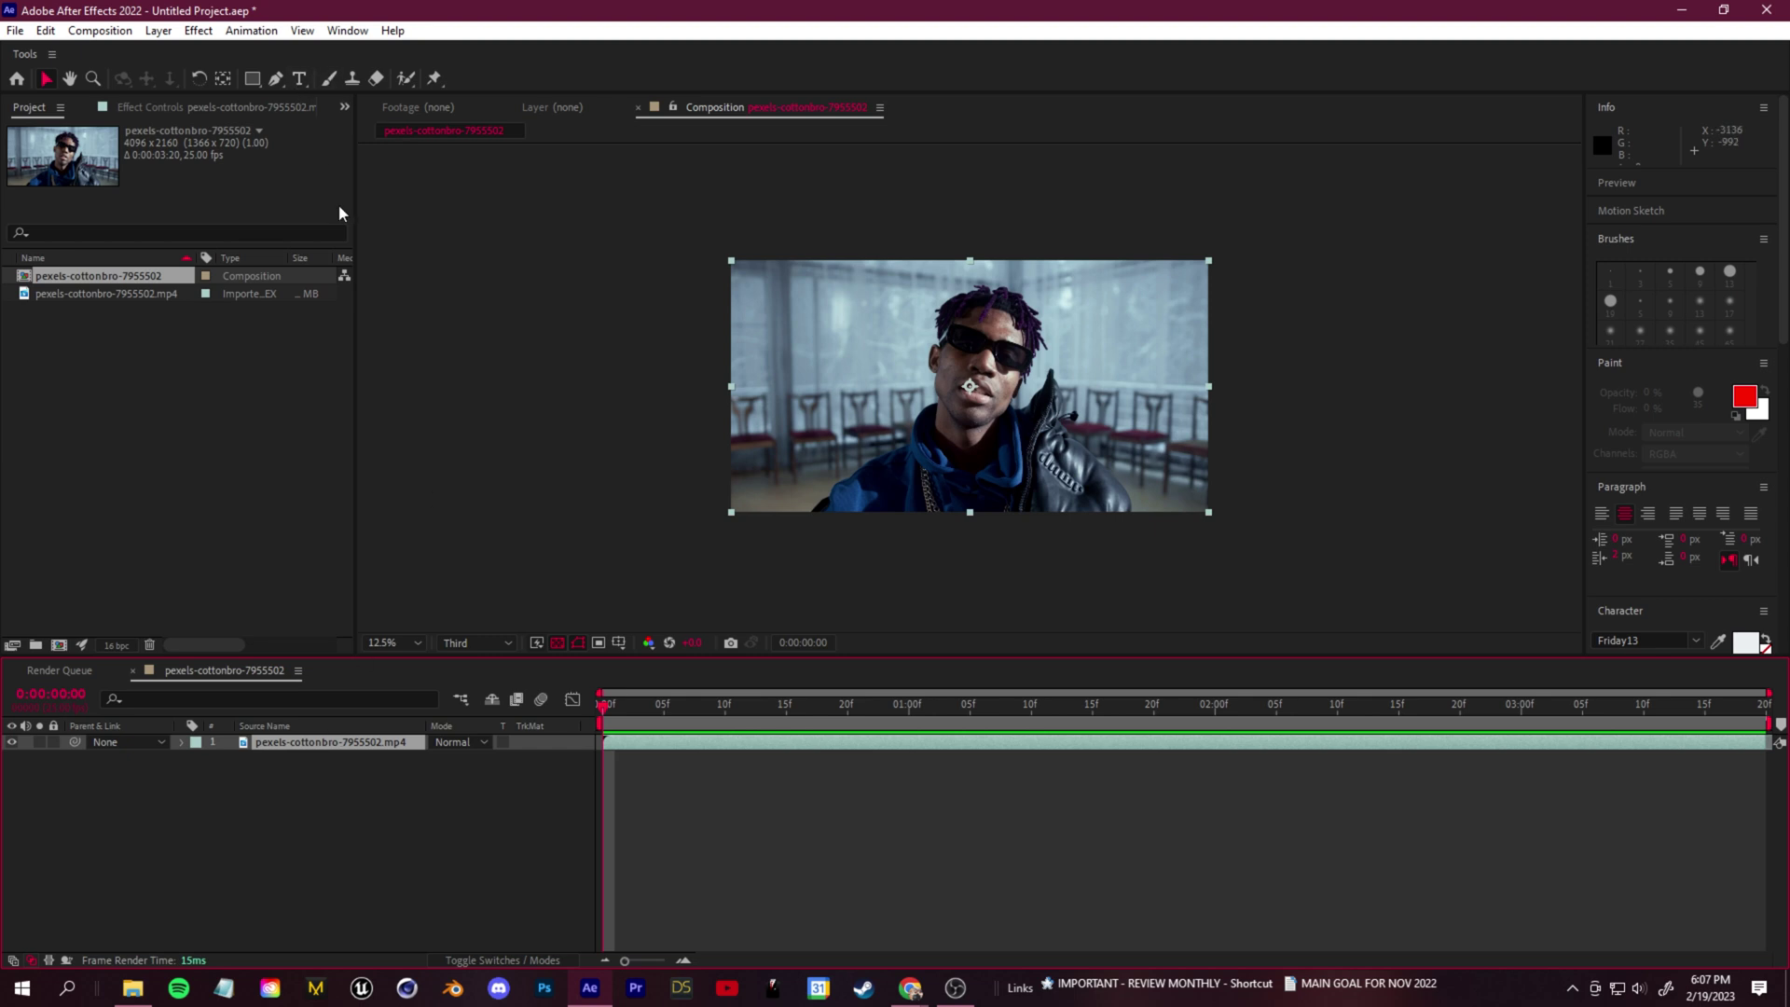
# Duplicate the pexels-cottonbro-7955502.mp4 layer with Ctrl+D
pyautogui.hotkey('ctrl', 'd')
# Hide the lower copy and draw a Pen mask around the subject, mode None
pyautogui.click(321, 760)
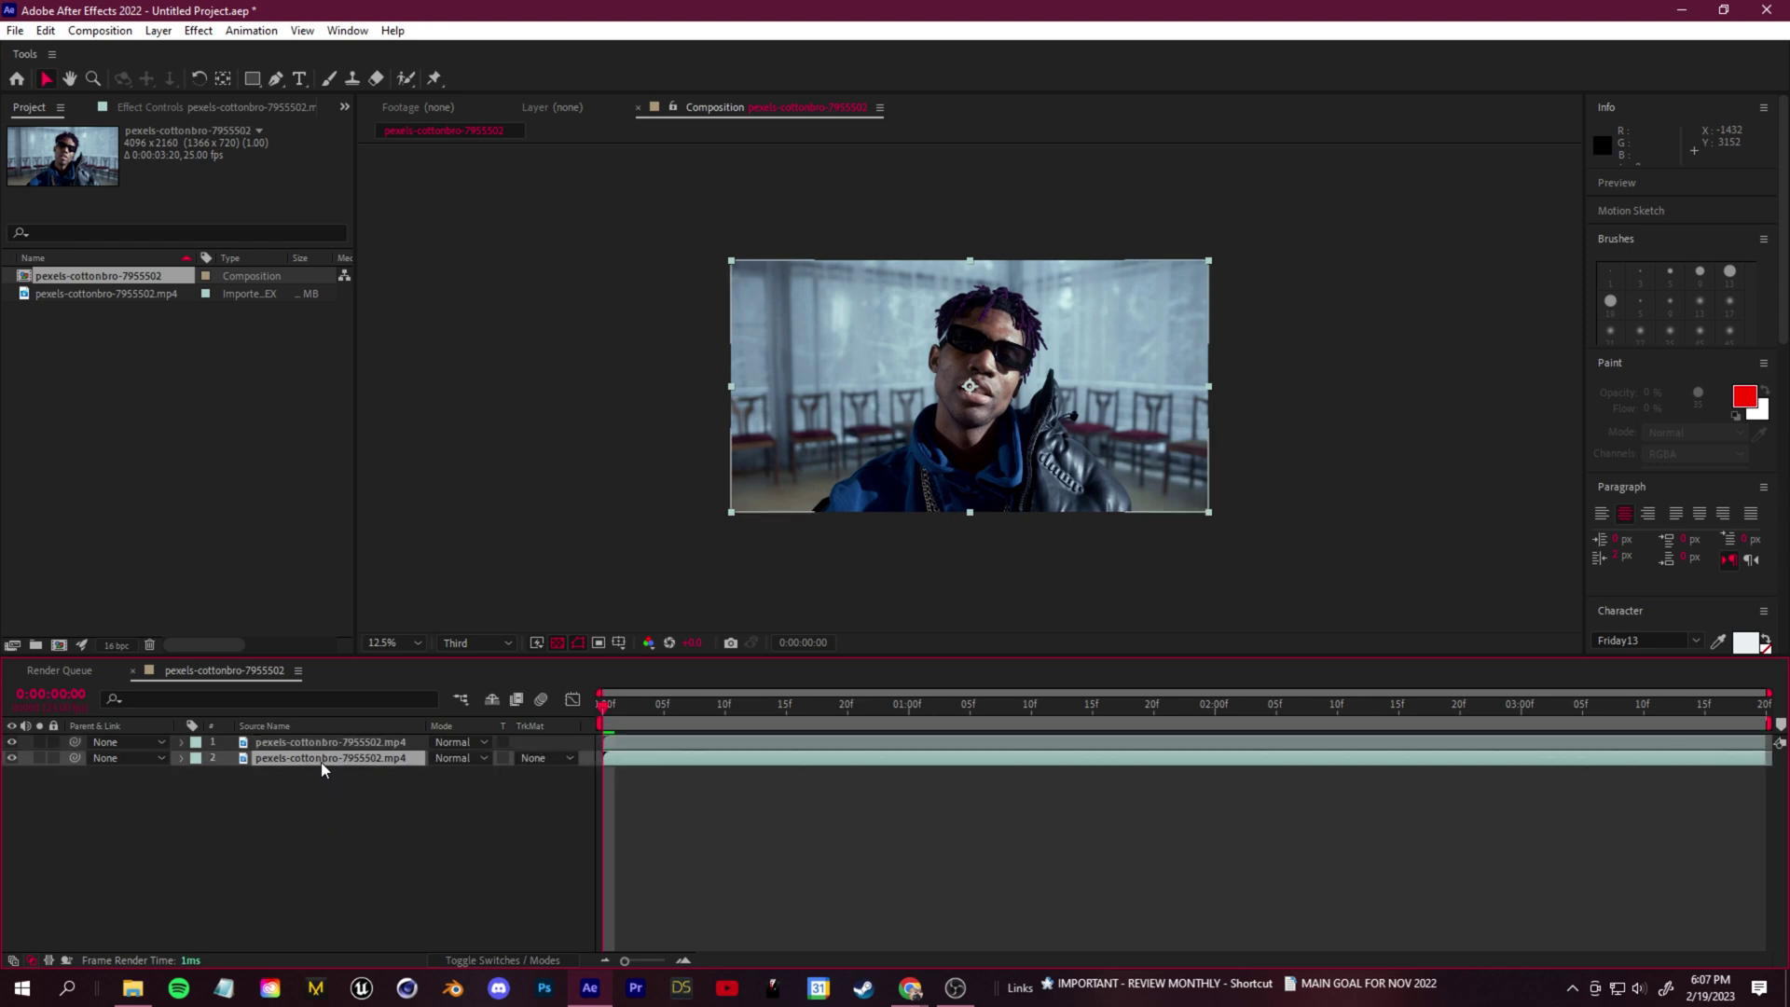
pyautogui.click(13, 758)
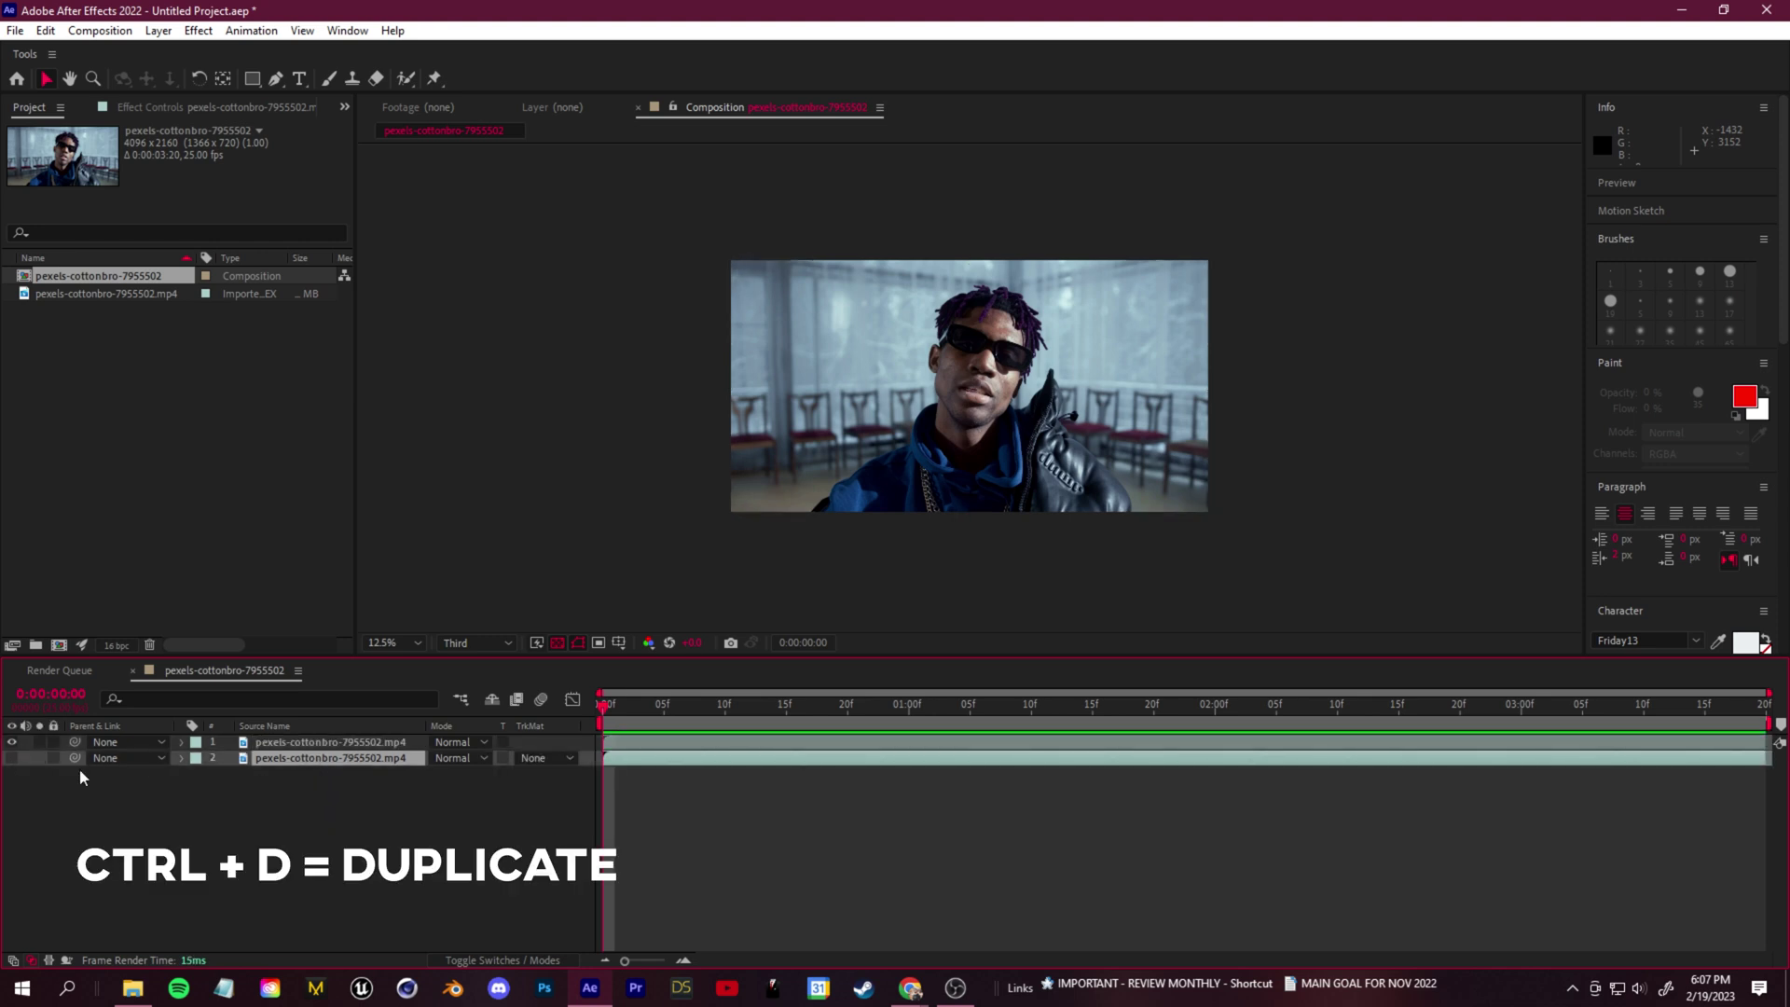
pyautogui.click(294, 743)
pyautogui.click(277, 80)
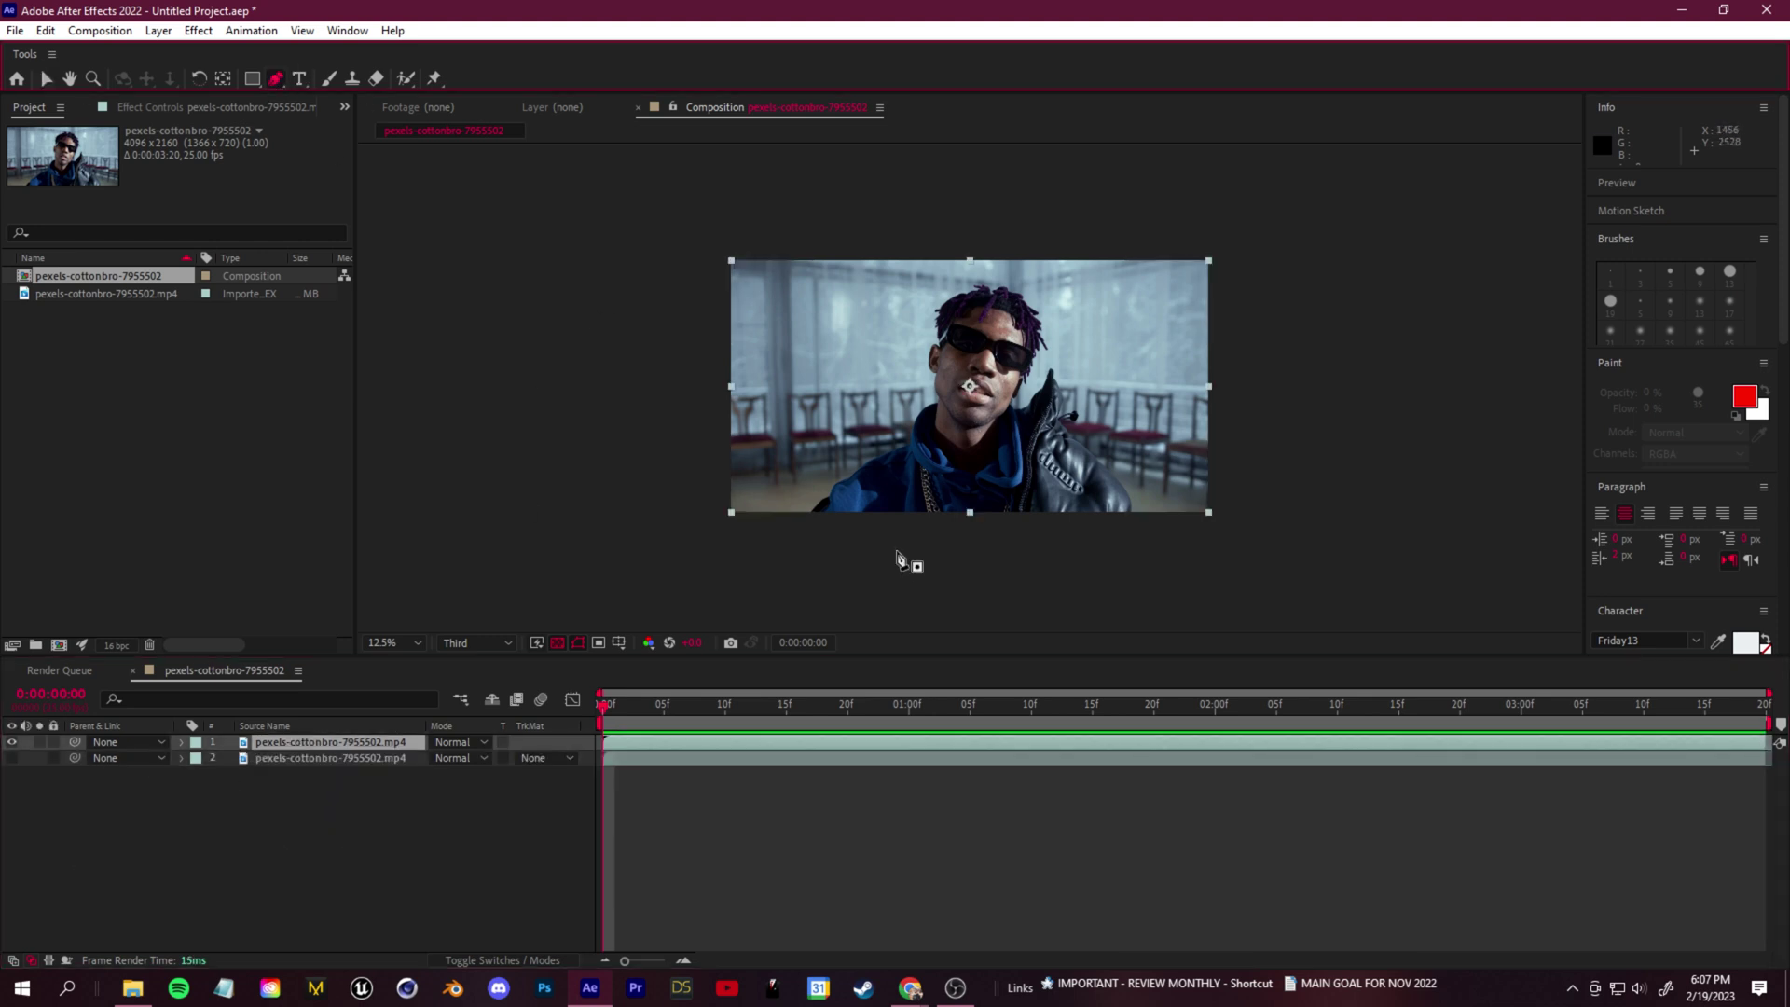
pyautogui.moveTo(800, 516); pyautogui.dragTo(852, 468)
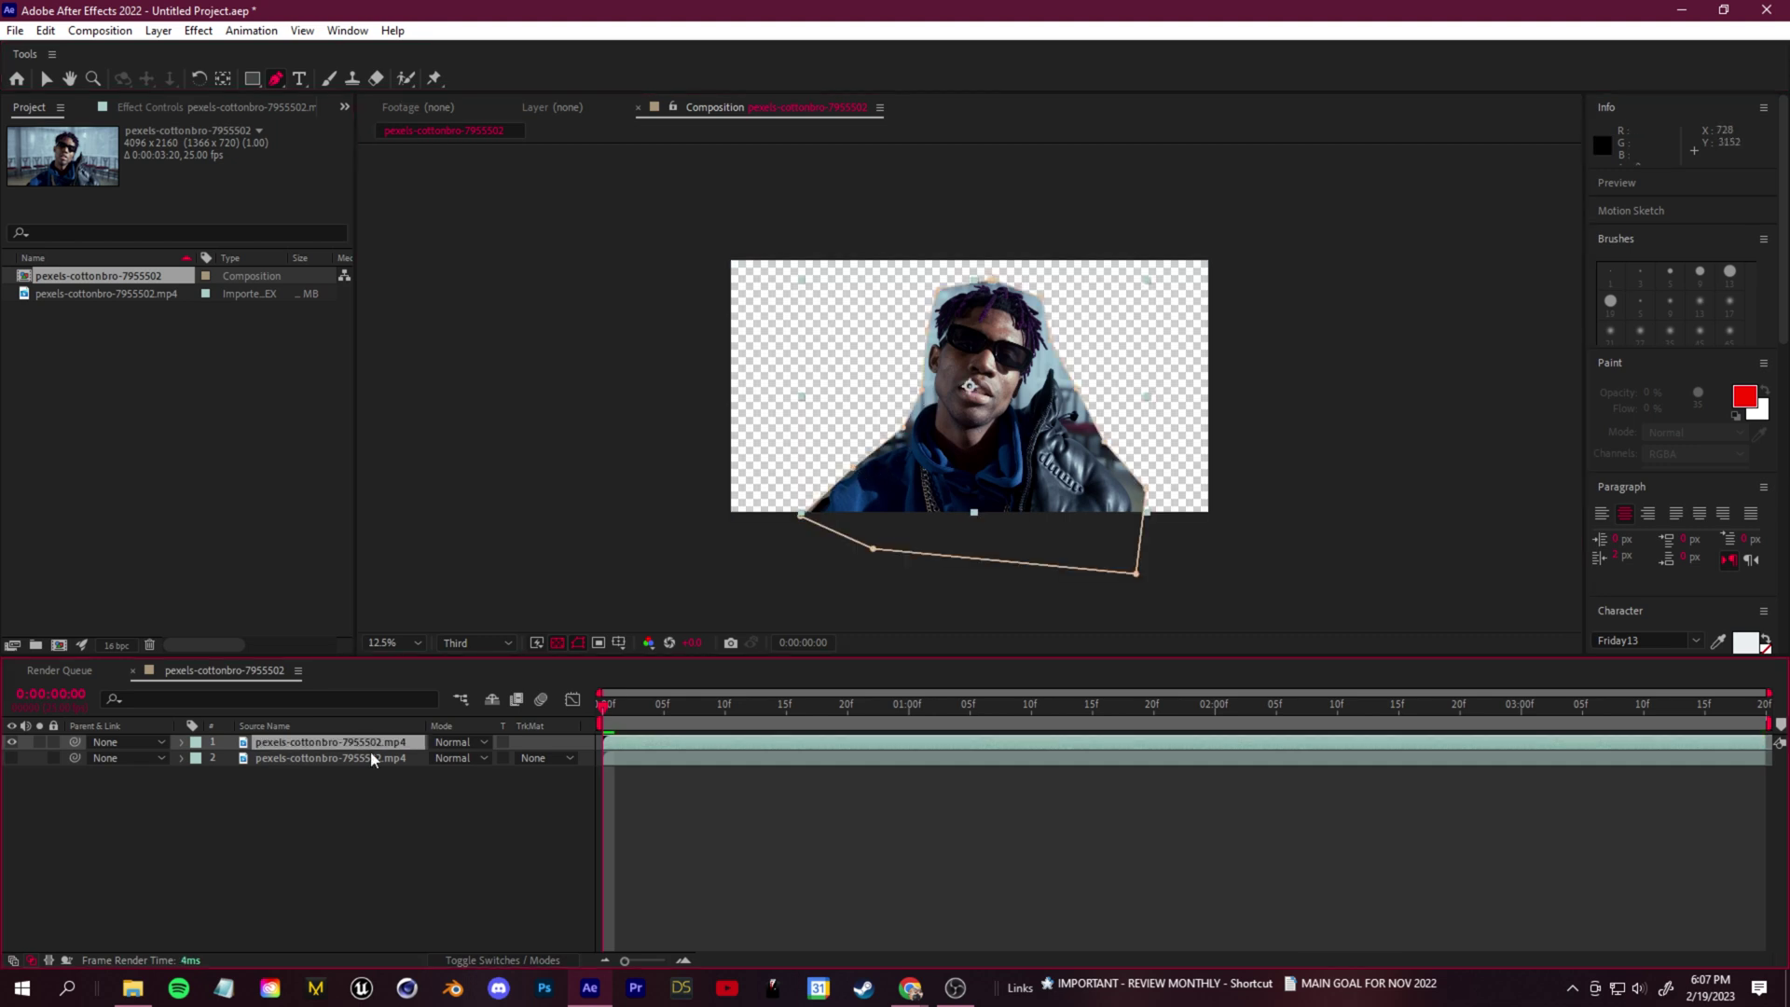
pyautogui.press('m')
pyautogui.click(459, 758)
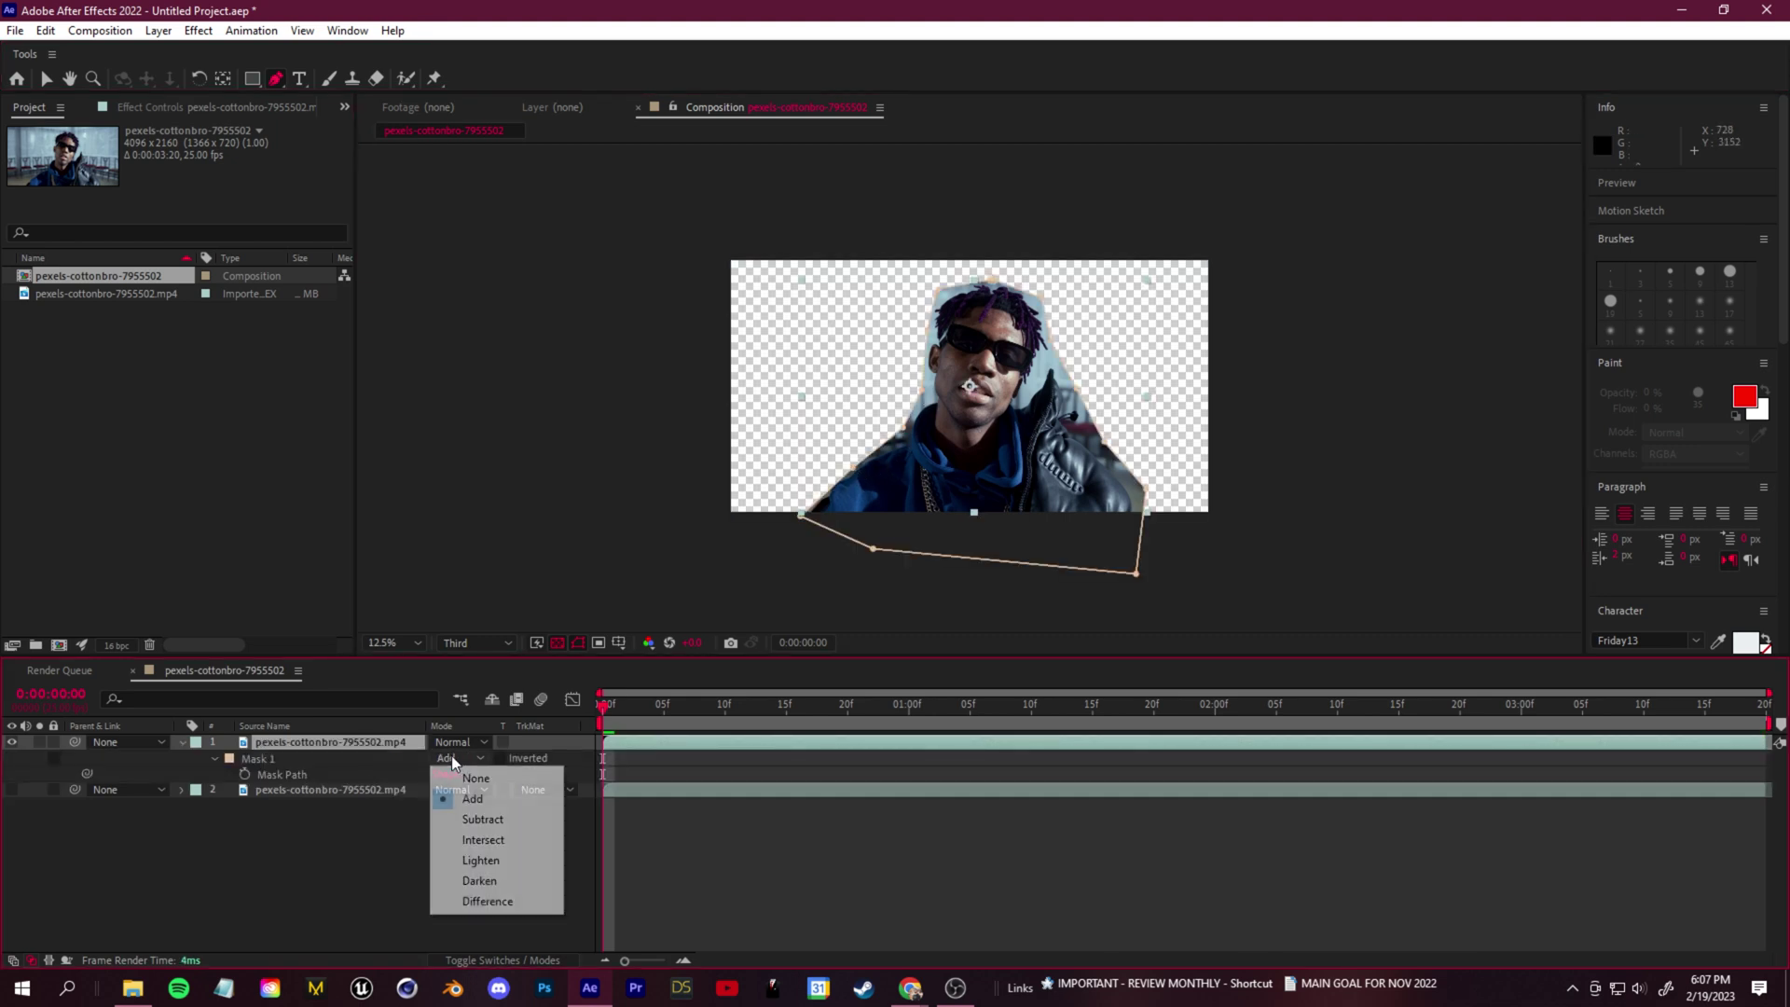
pyautogui.click(475, 779)
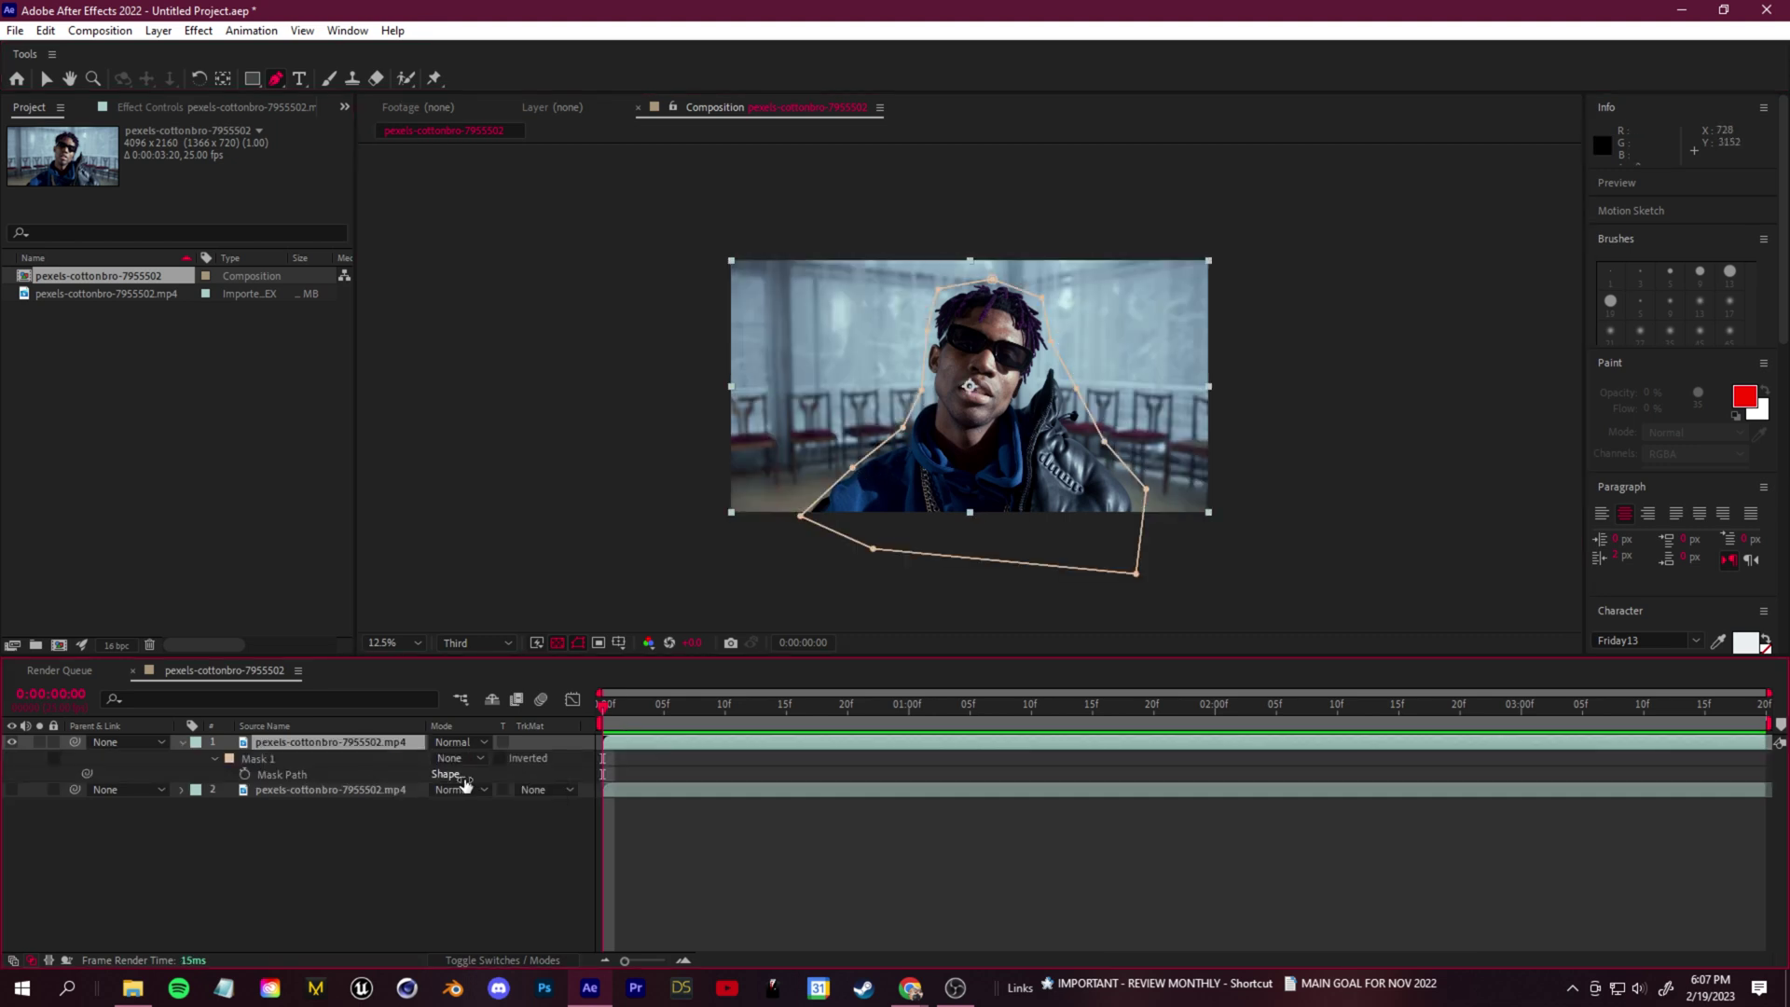
# Keyframe Mask Path and reshape the mask to follow the subject at frame 24
pyautogui.click(244, 774)
pyautogui.moveTo(602, 714); pyautogui.dragTo(896, 715)
pyautogui.moveTo(799, 515); pyautogui.dragTo(788, 510)
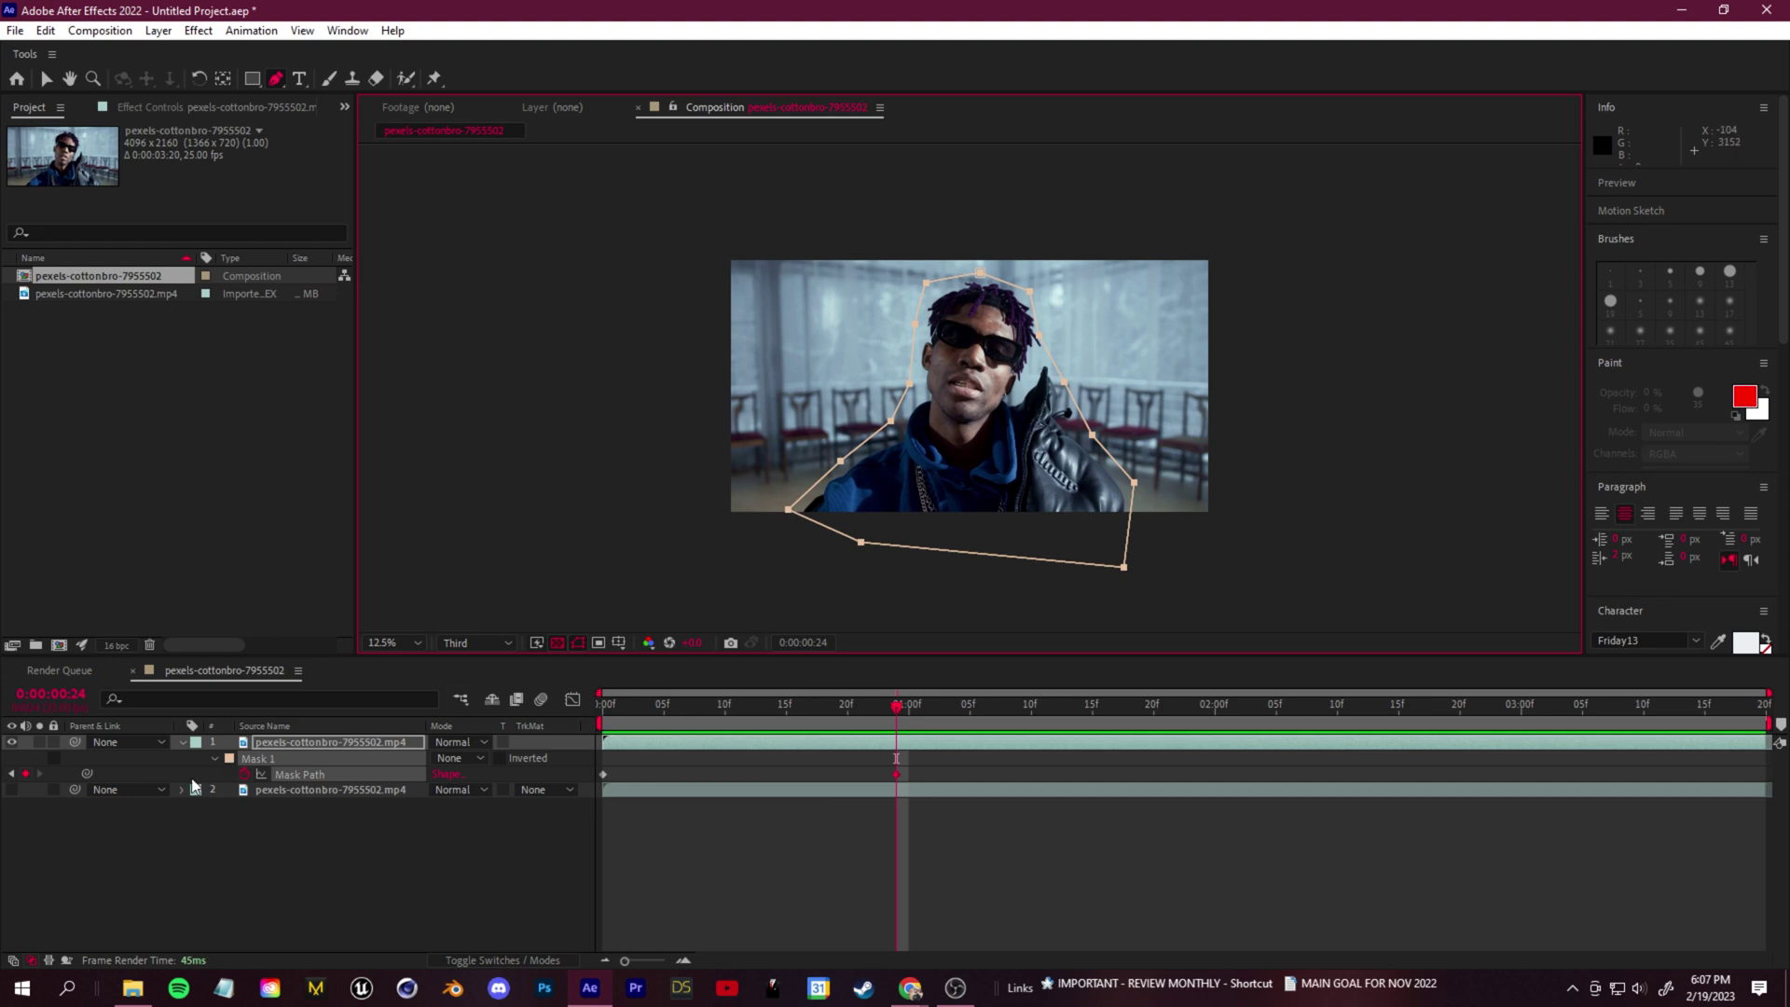
pyautogui.click(215, 758)
pyautogui.click(216, 758)
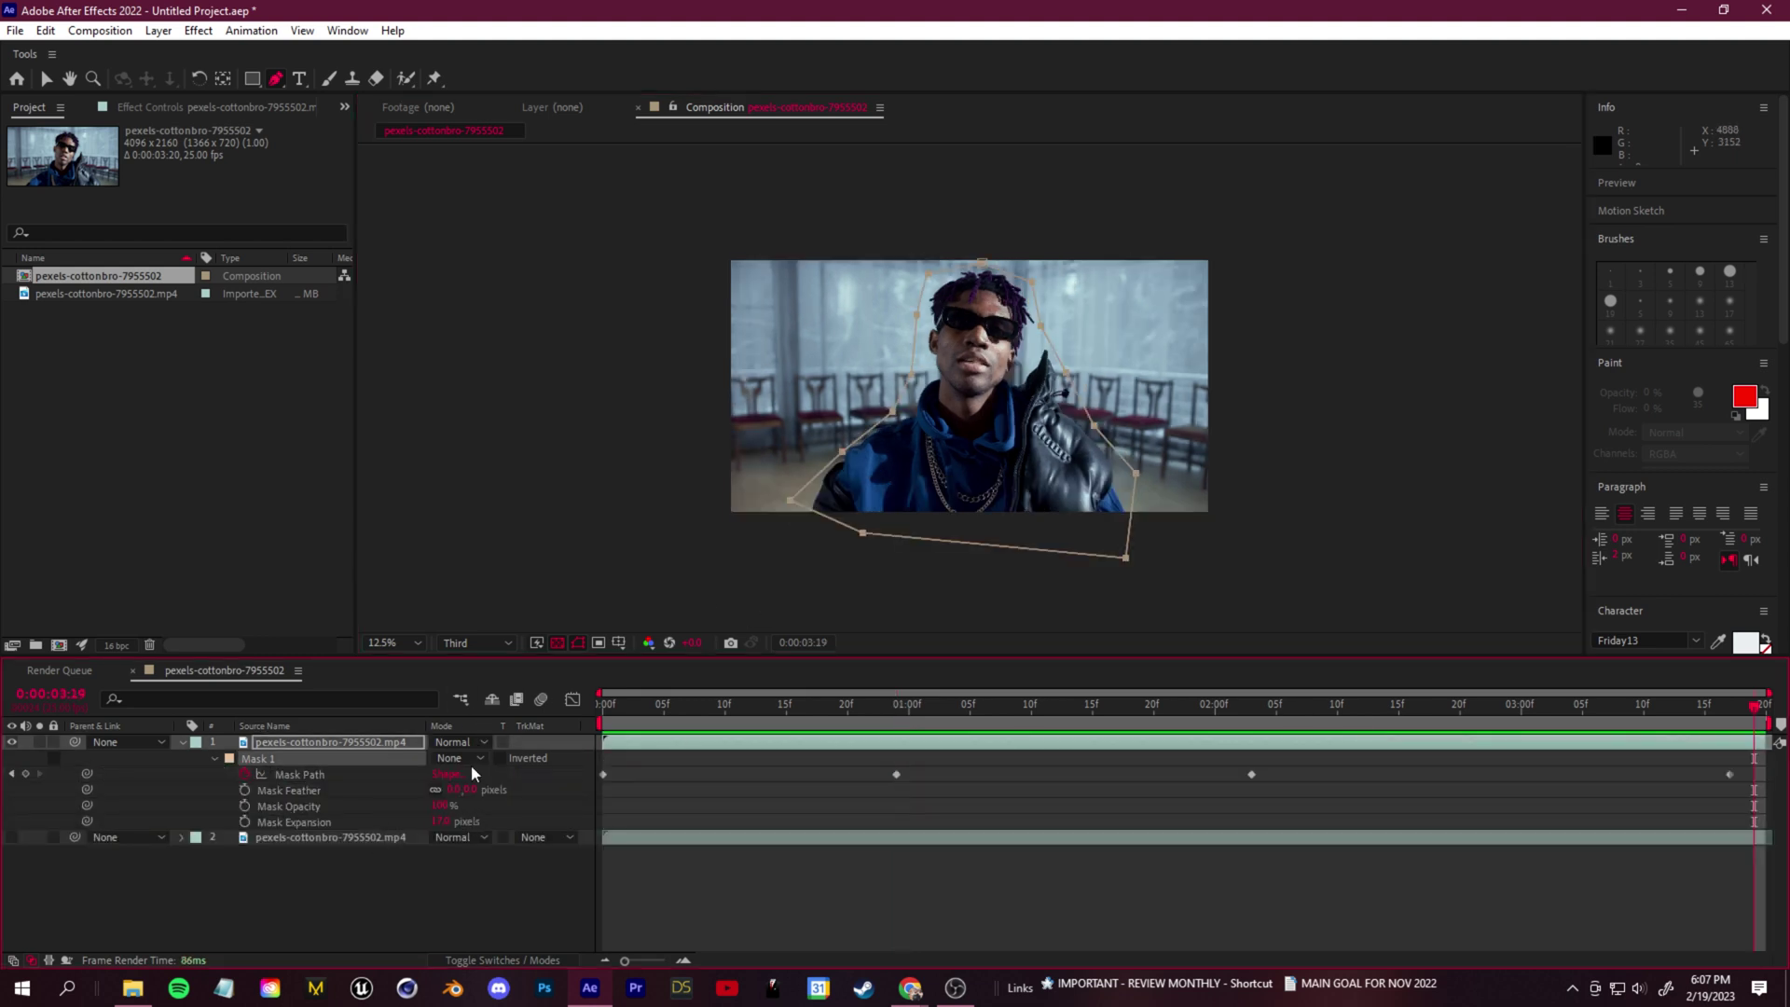
# Set Mask 1 mode to Subtract and review the cut-out on earlier frames
pyautogui.click(462, 758)
pyautogui.click(496, 833)
pyautogui.click(463, 758)
pyautogui.click(499, 823)
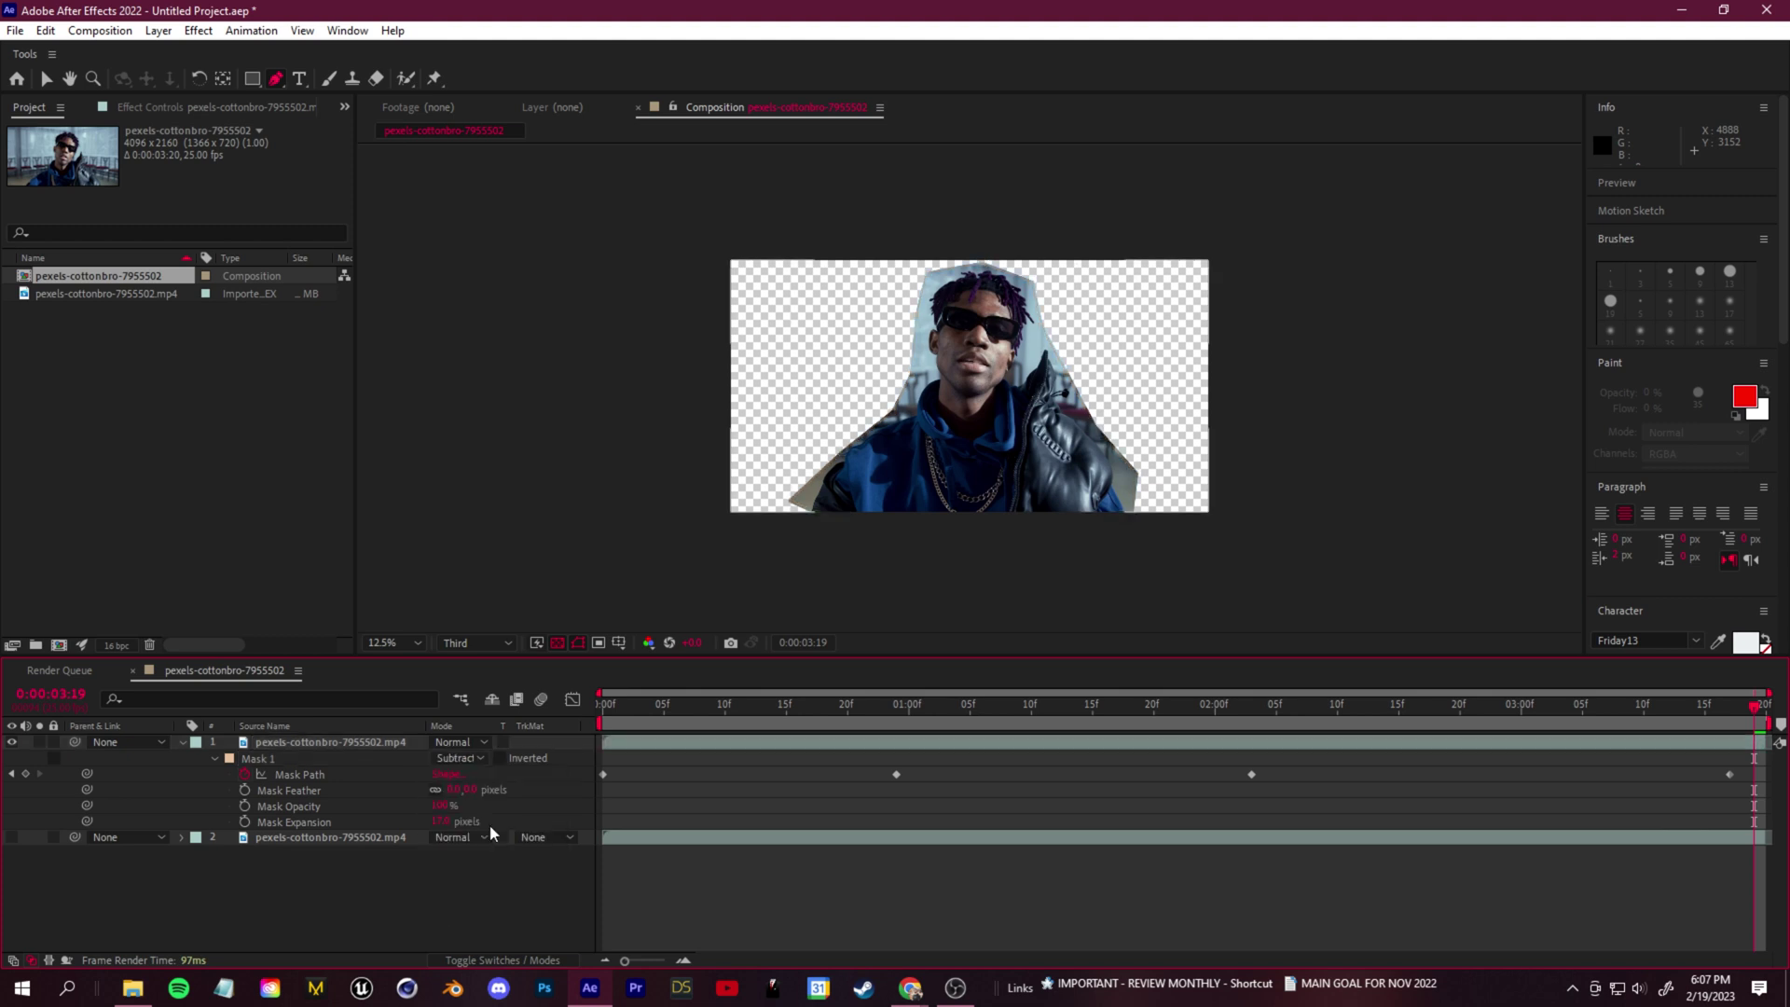
pyautogui.moveTo(1738, 718); pyautogui.dragTo(405, 716)
# Pre-compose the masked top layer into pexels-cottonbro-7955502.mp4 Comp 1
pyautogui.click(327, 742)
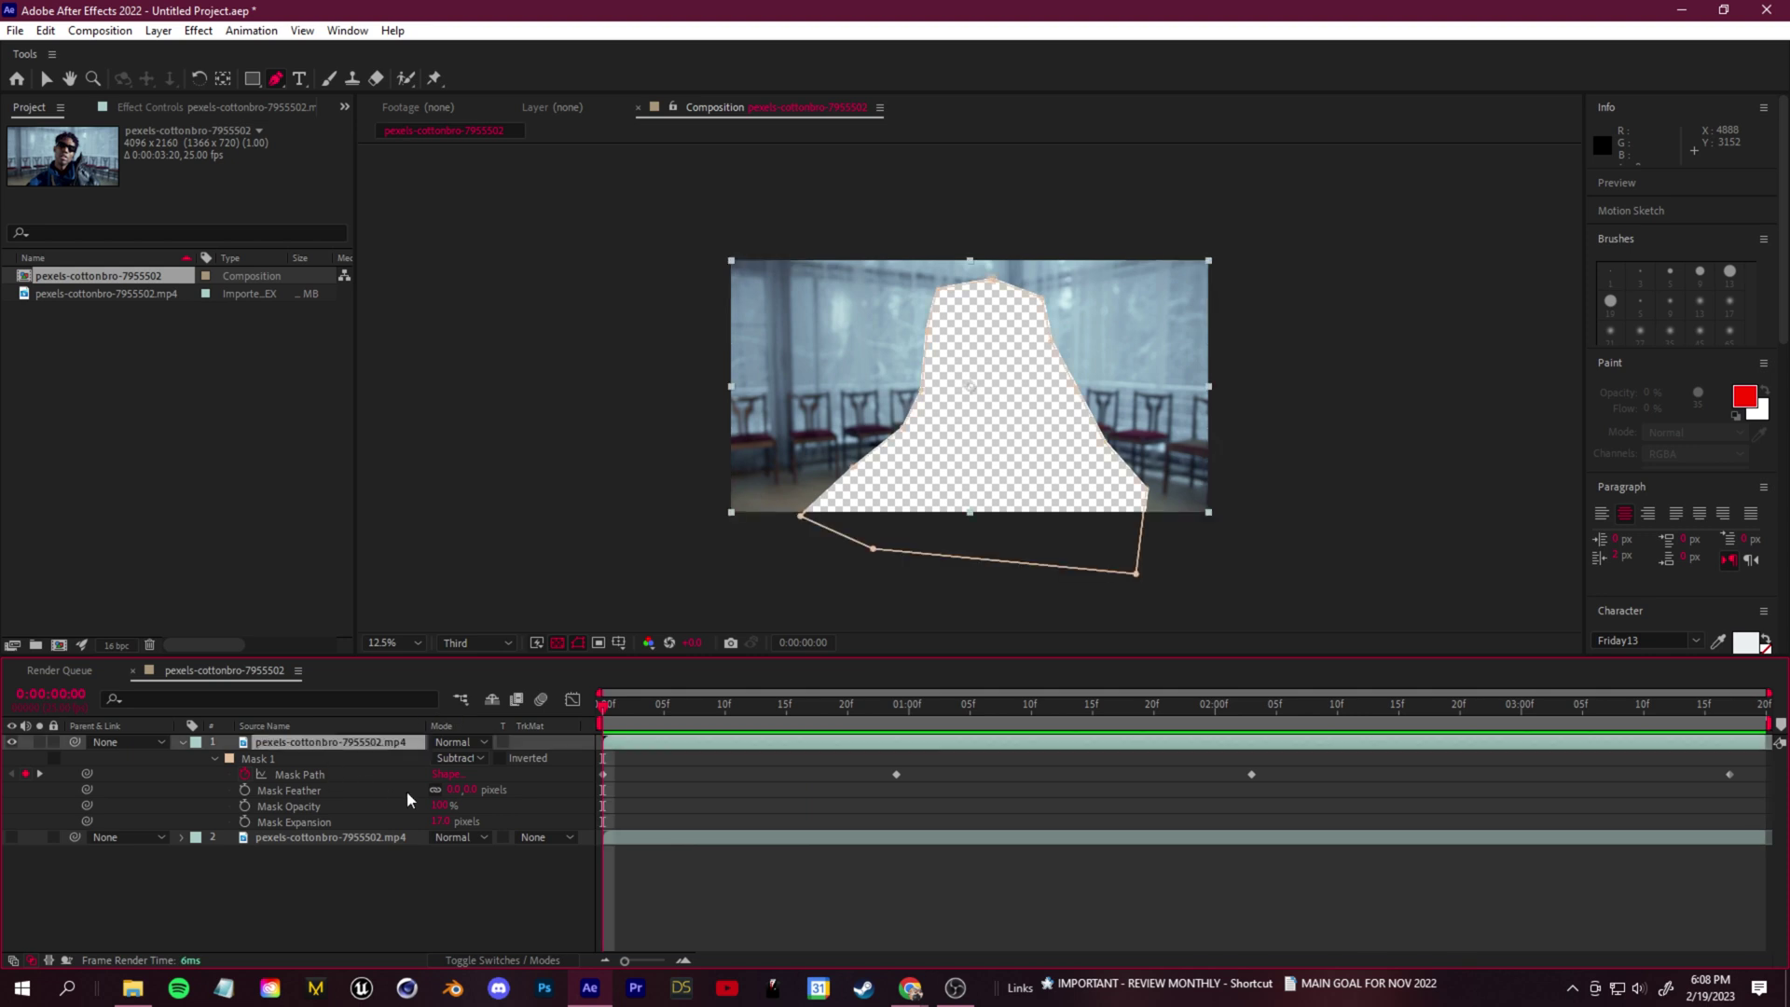
pyautogui.rightClick(338, 747)
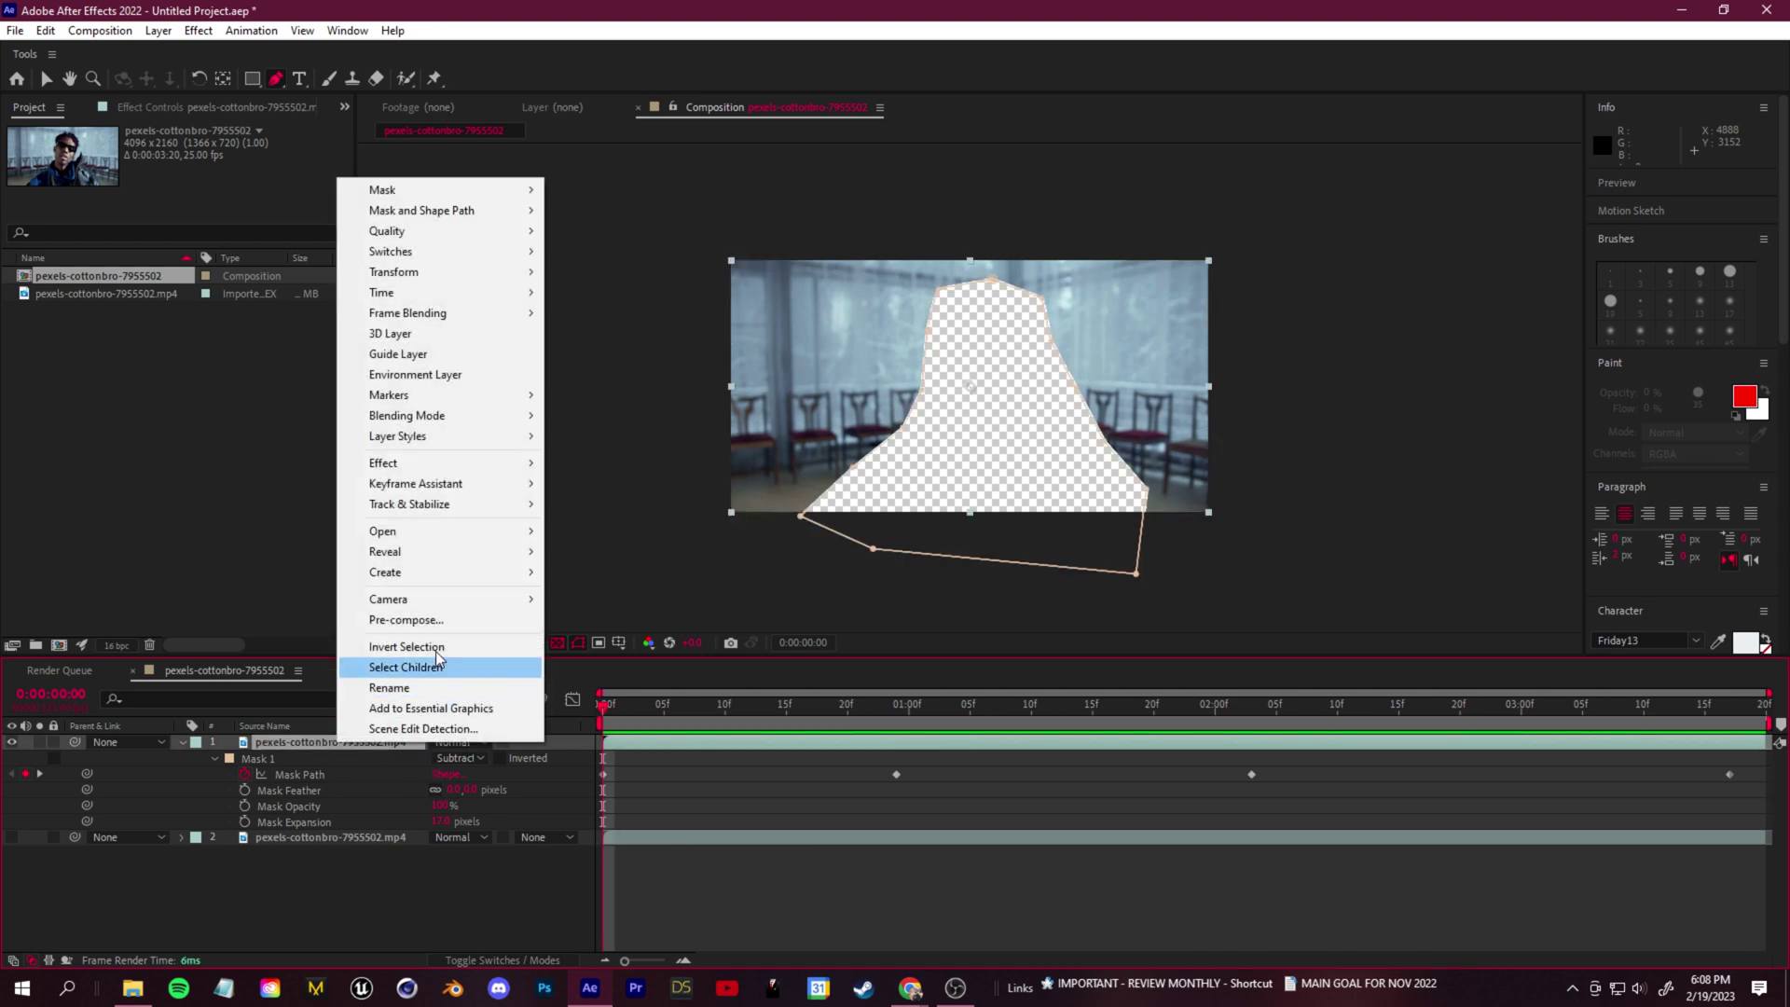
pyautogui.click(421, 623)
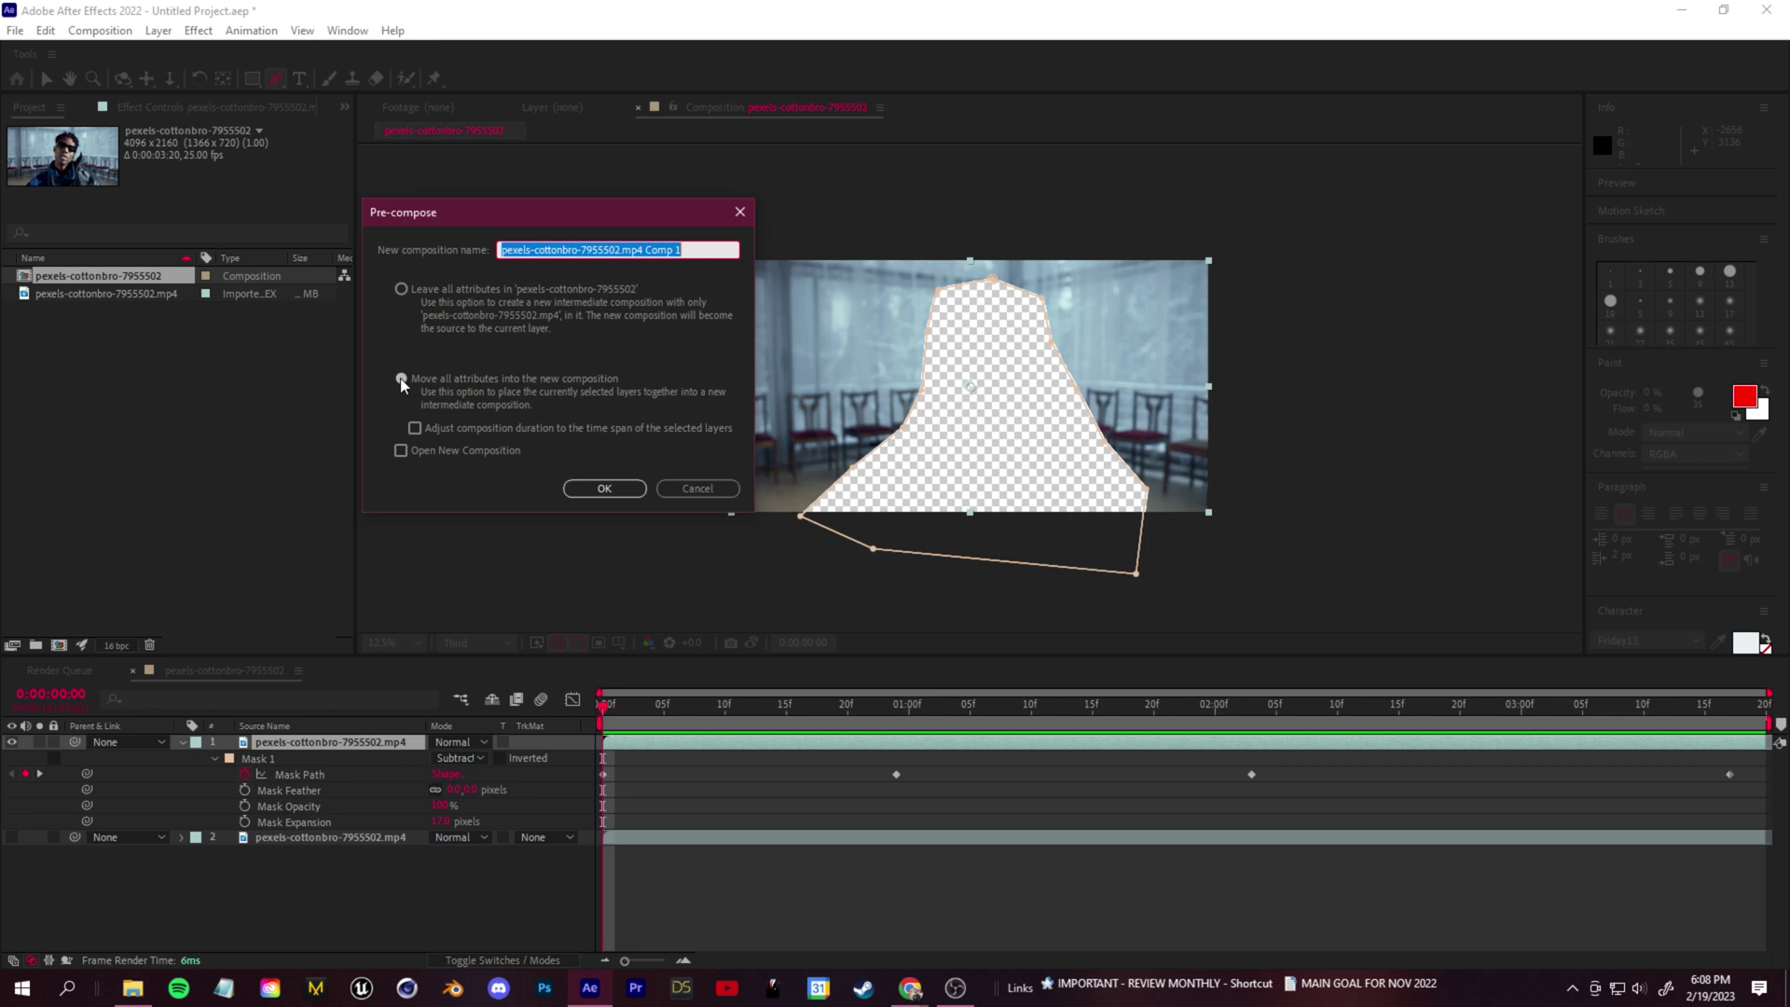
pyautogui.click(608, 492)
# Apply Track Camera to the precomp layer to start the 3D Camera Tracker
pyautogui.rightClick(358, 742)
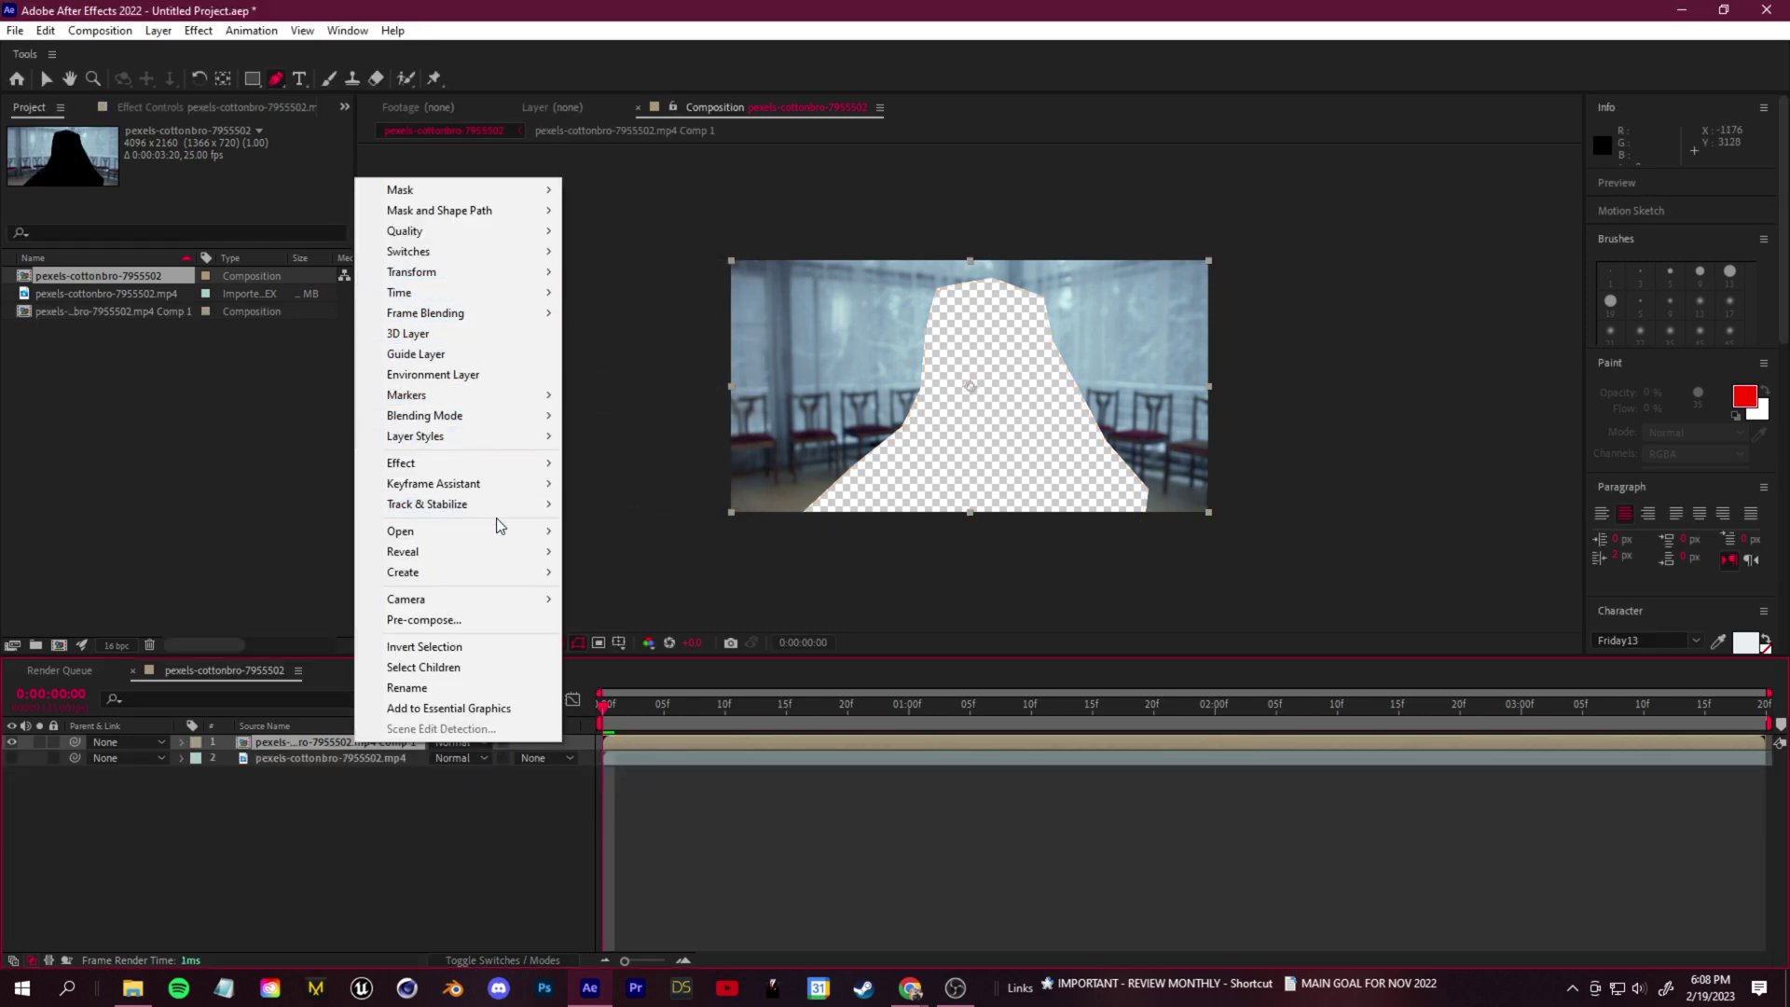
pyautogui.moveTo(499, 504)
pyautogui.click(627, 504)
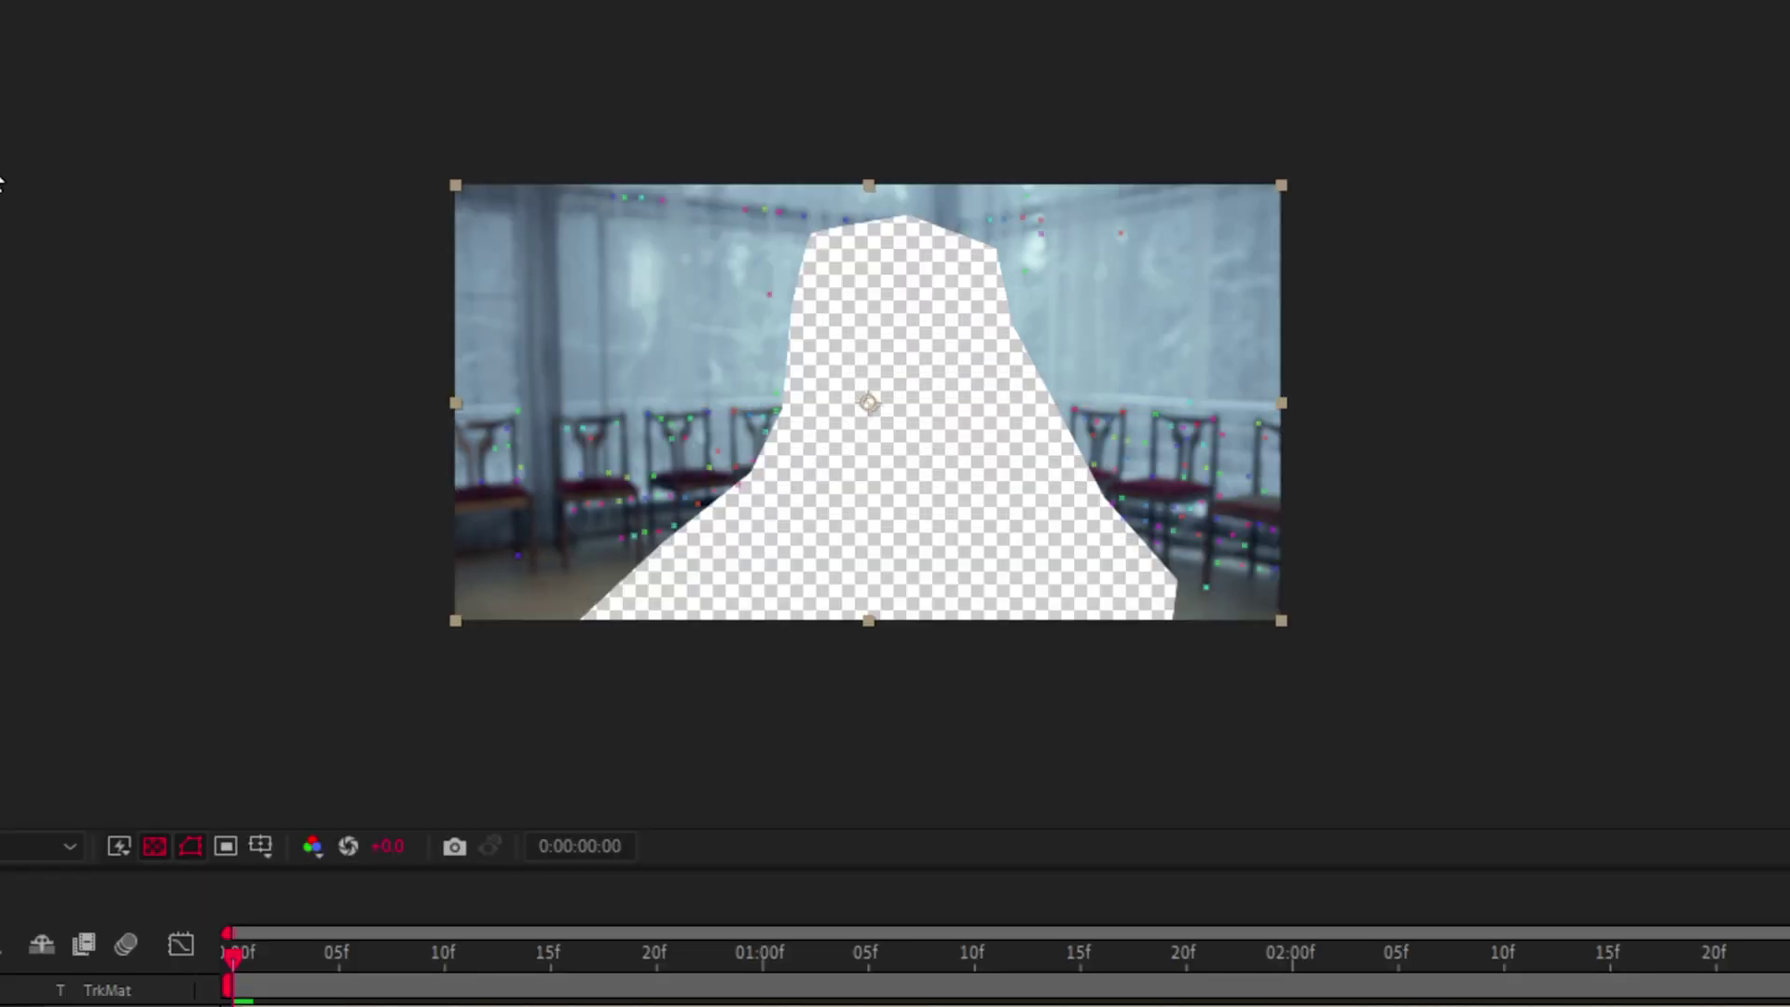
# Preview the solved track points, stopping at 0:00:02:12
pyautogui.press('space')
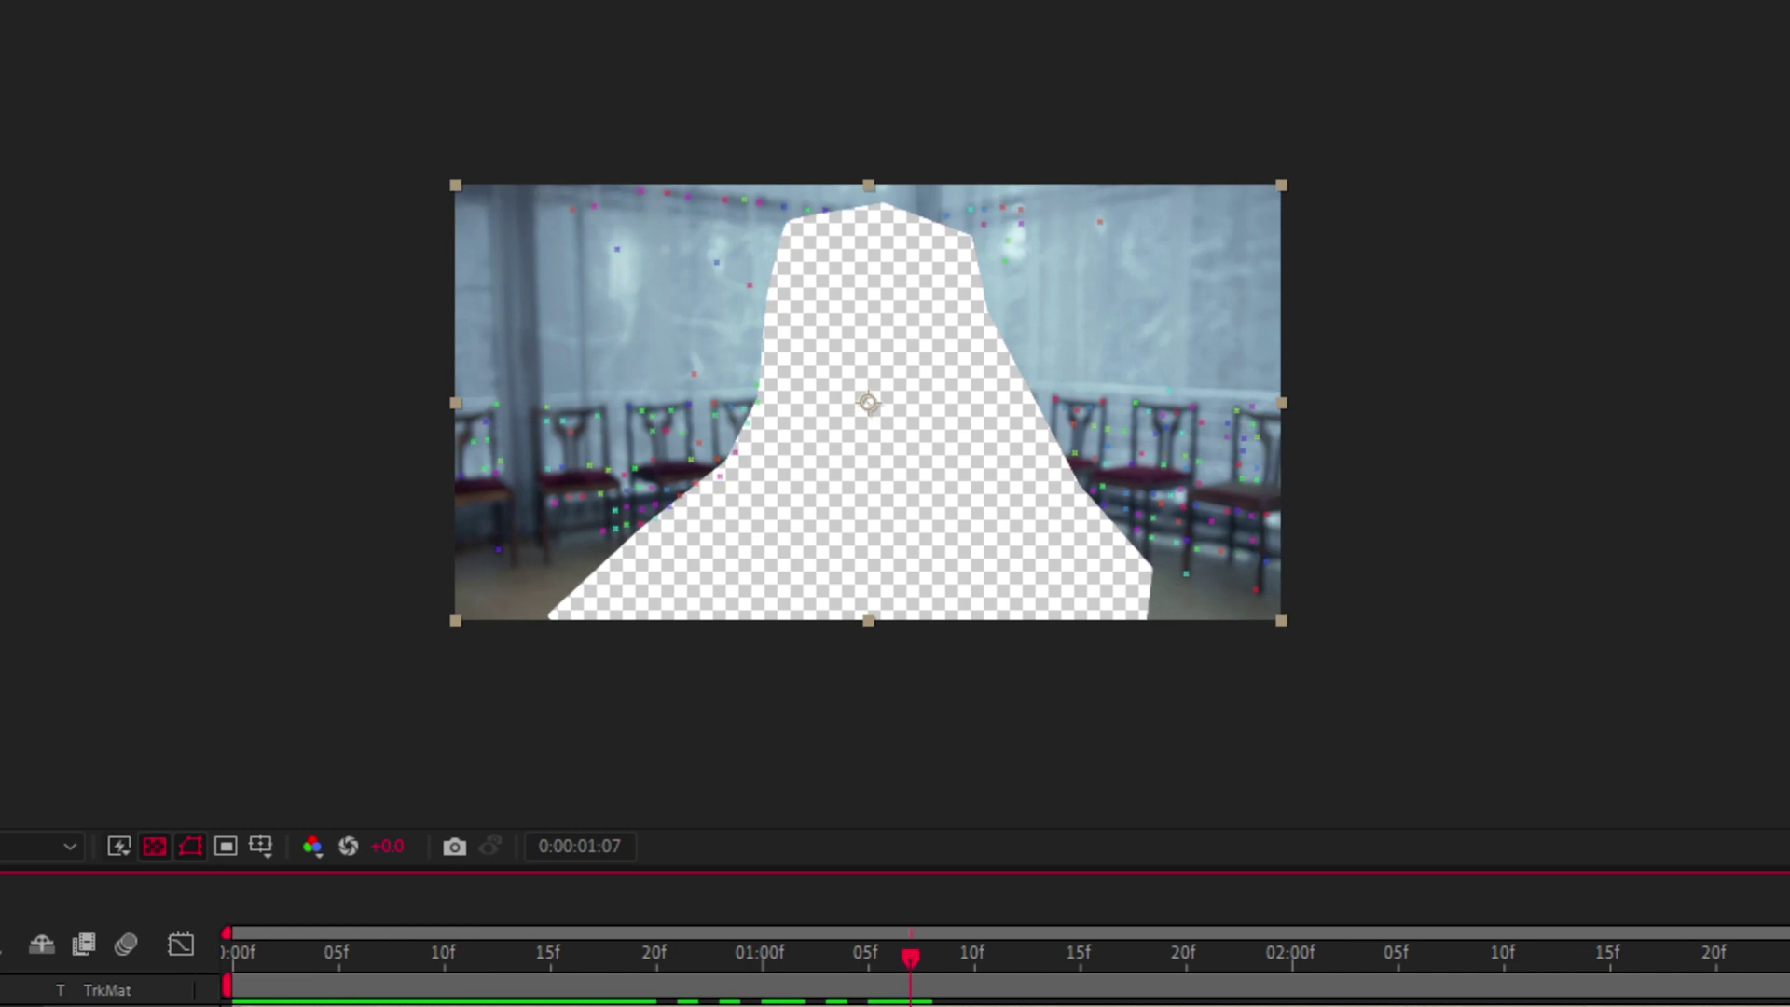
pyautogui.moveTo(1305, 946); pyautogui.dragTo(231, 948)
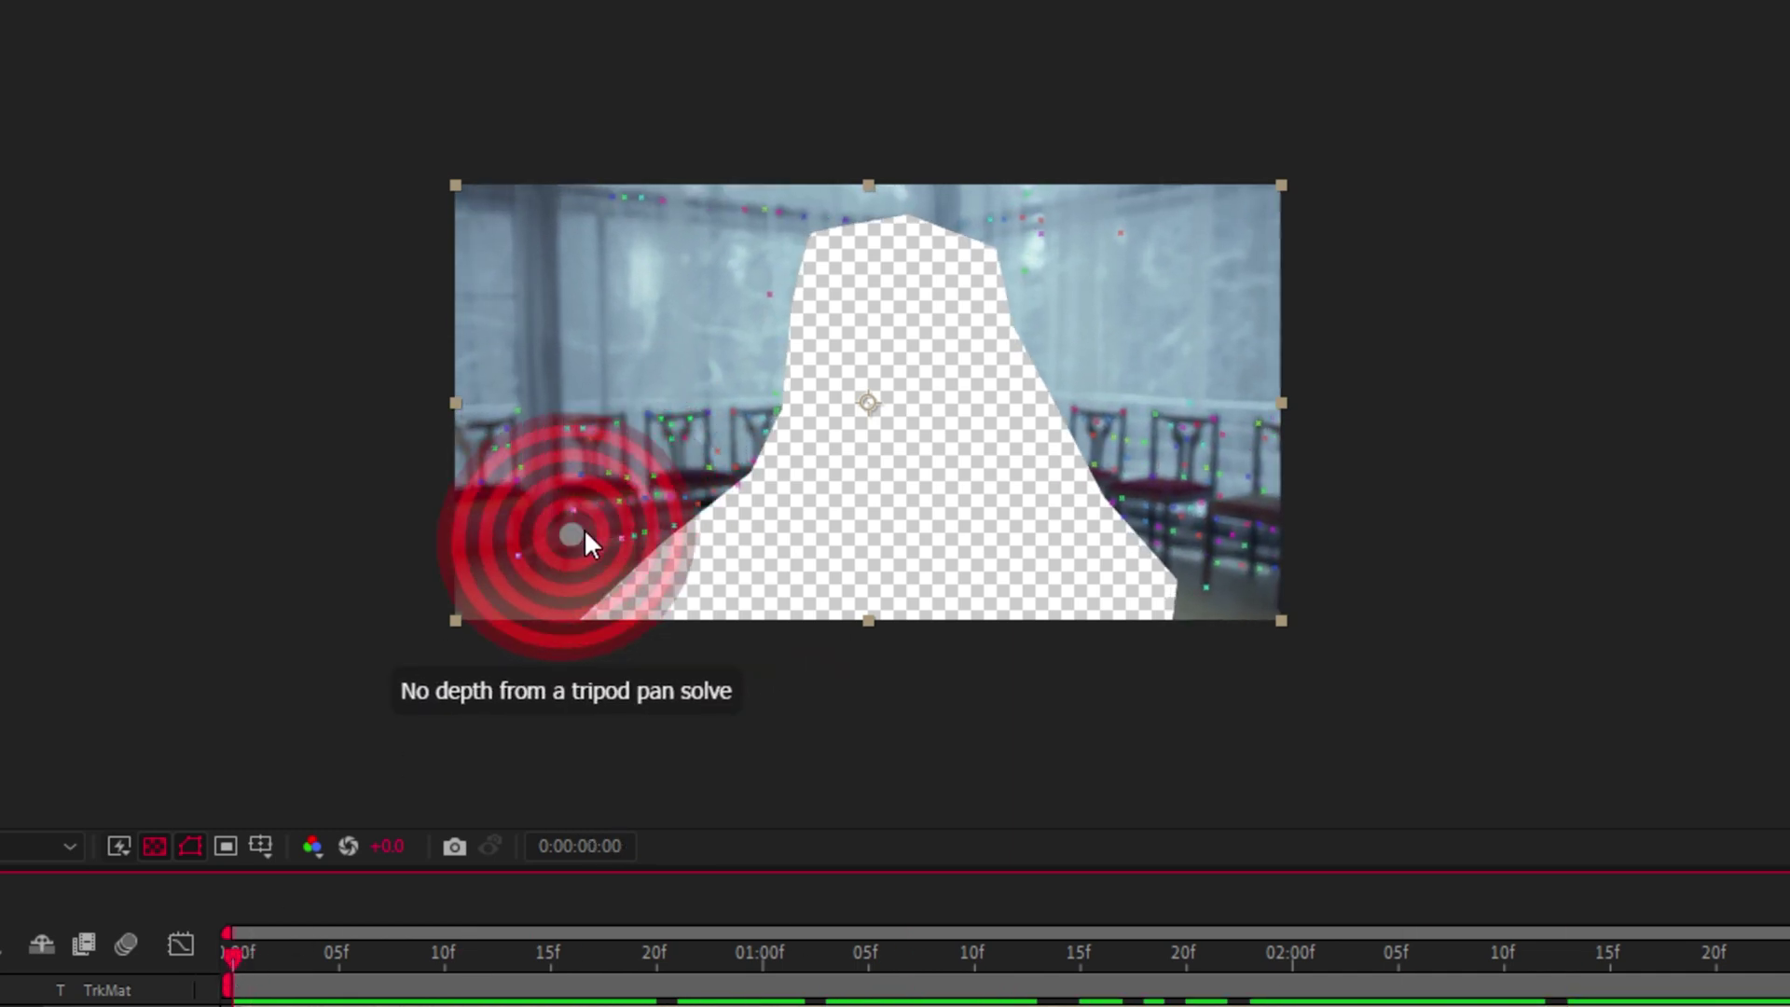
pyautogui.press('space')
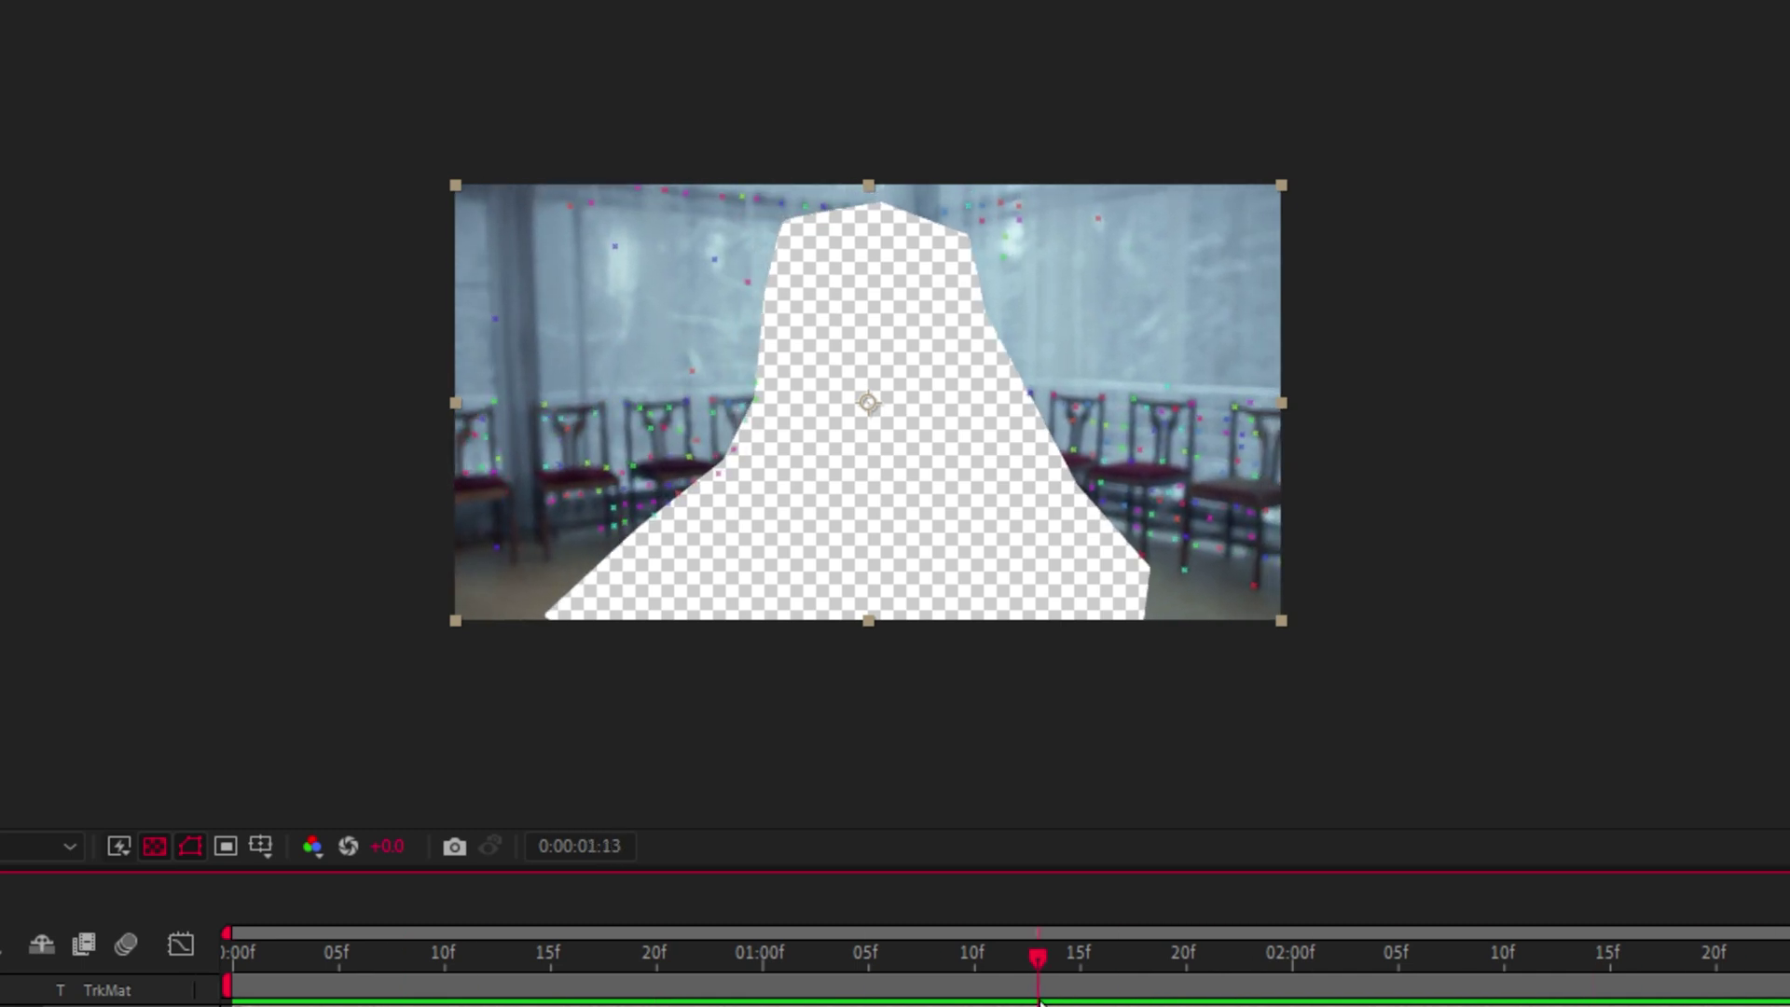
pyautogui.click(487, 951)
pyautogui.press('space')
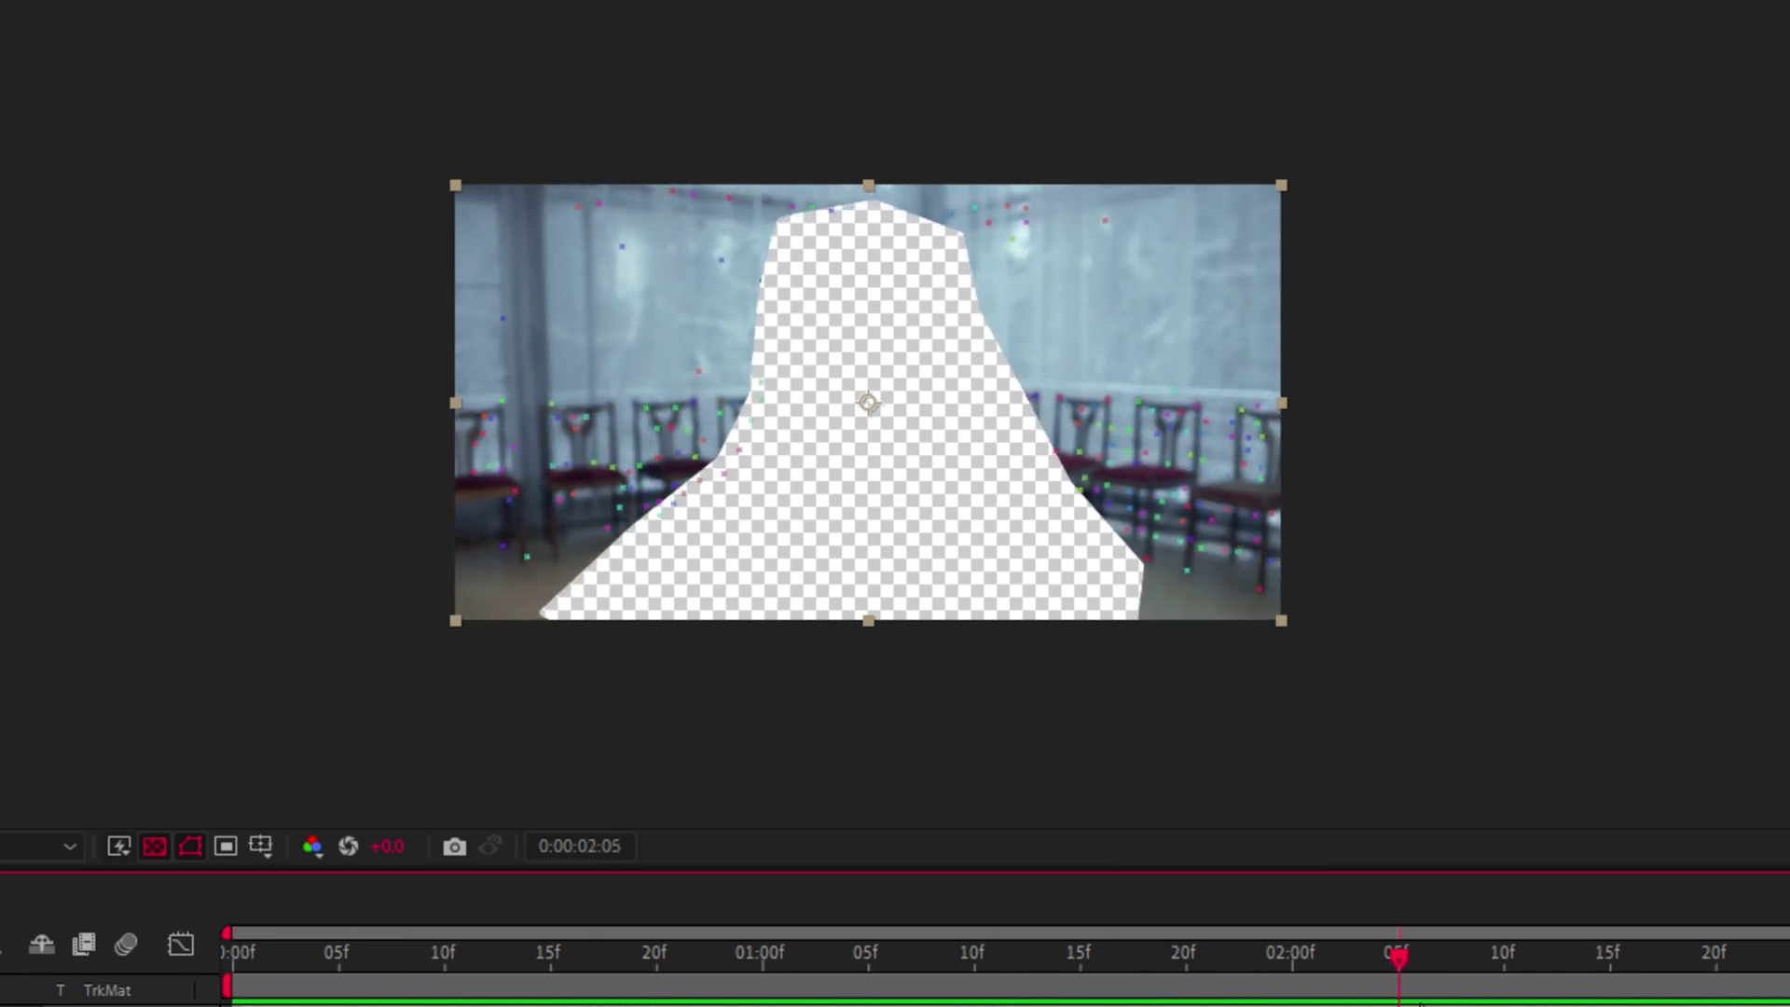
pyautogui.press('space')
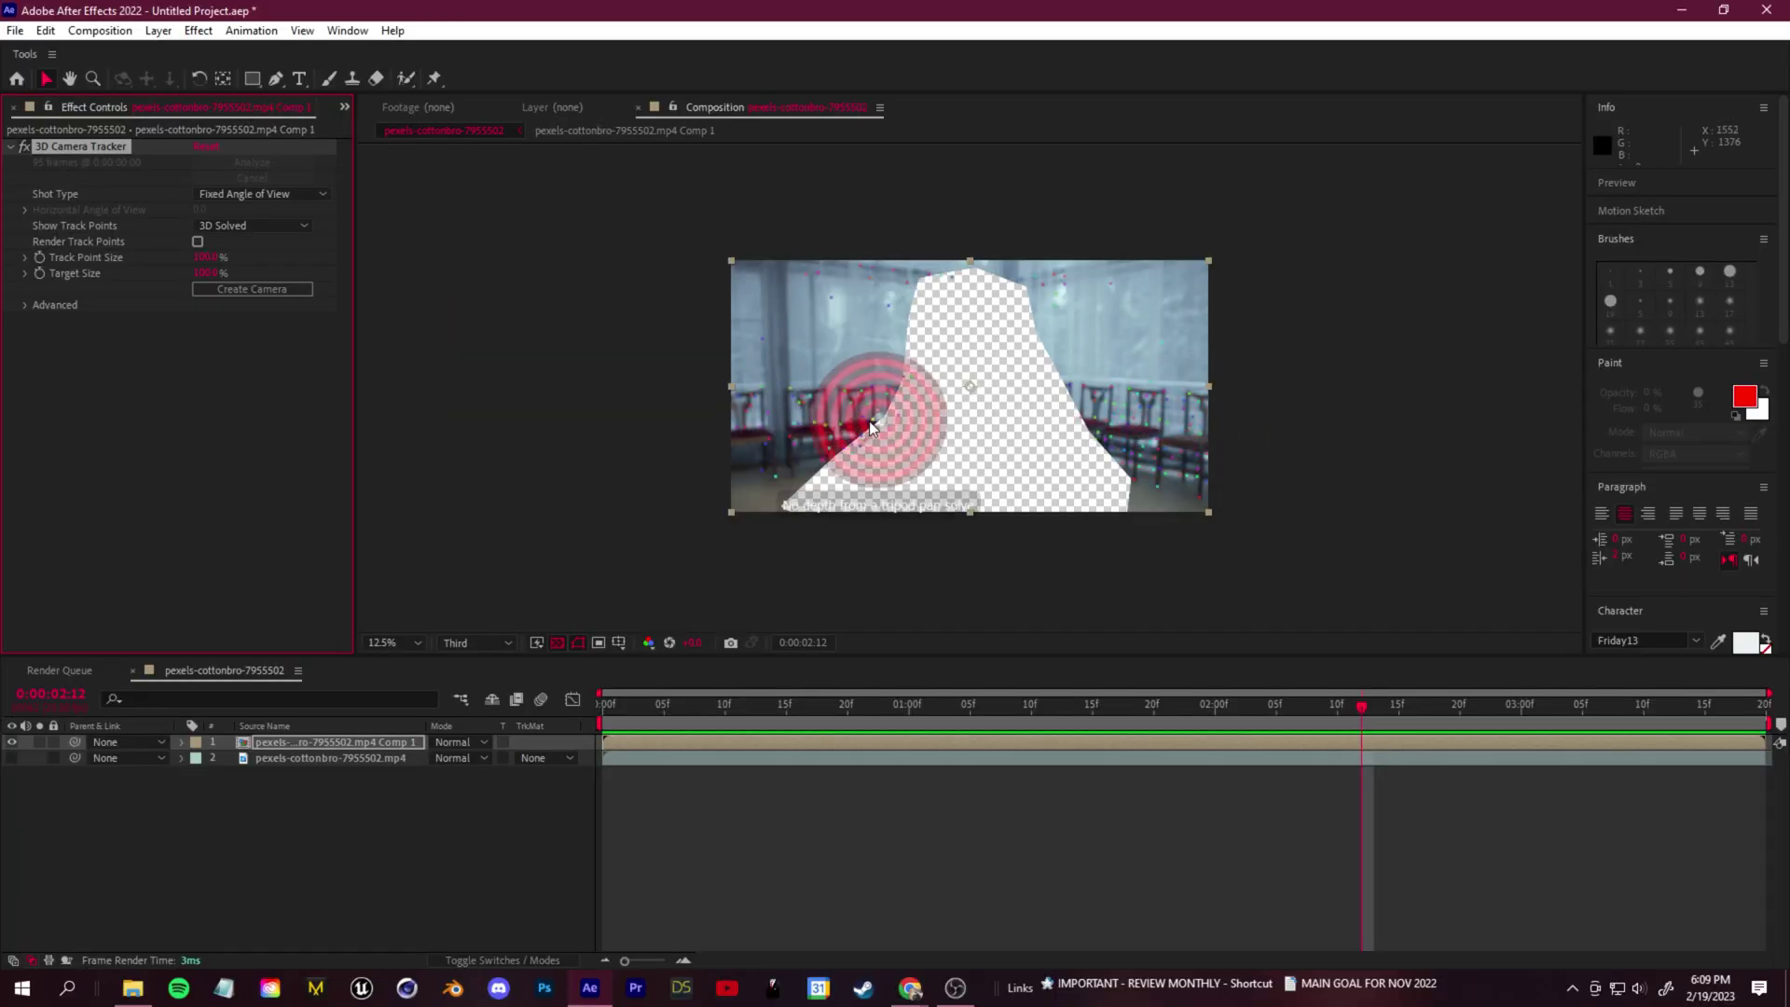
# Create a solid and camera from the chosen track points, then return to the start
pyautogui.rightClick(820, 416)
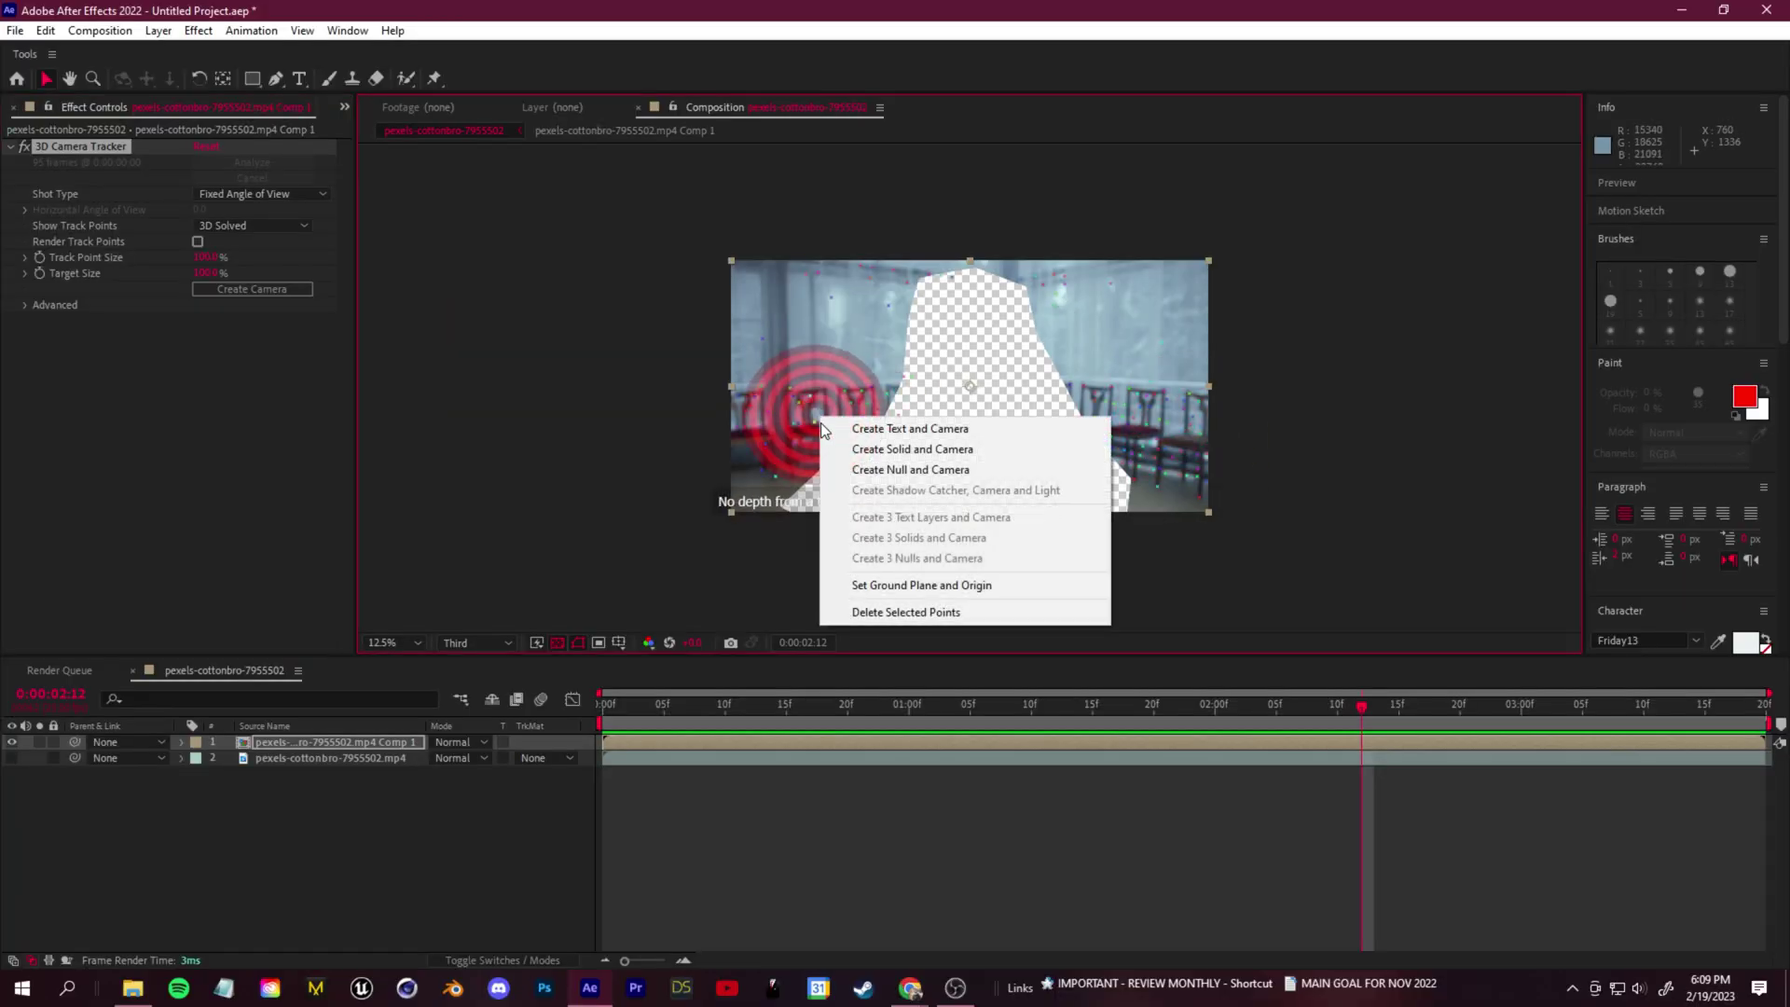
pyautogui.click(939, 450)
pyautogui.moveTo(1362, 705); pyautogui.dragTo(604, 704)
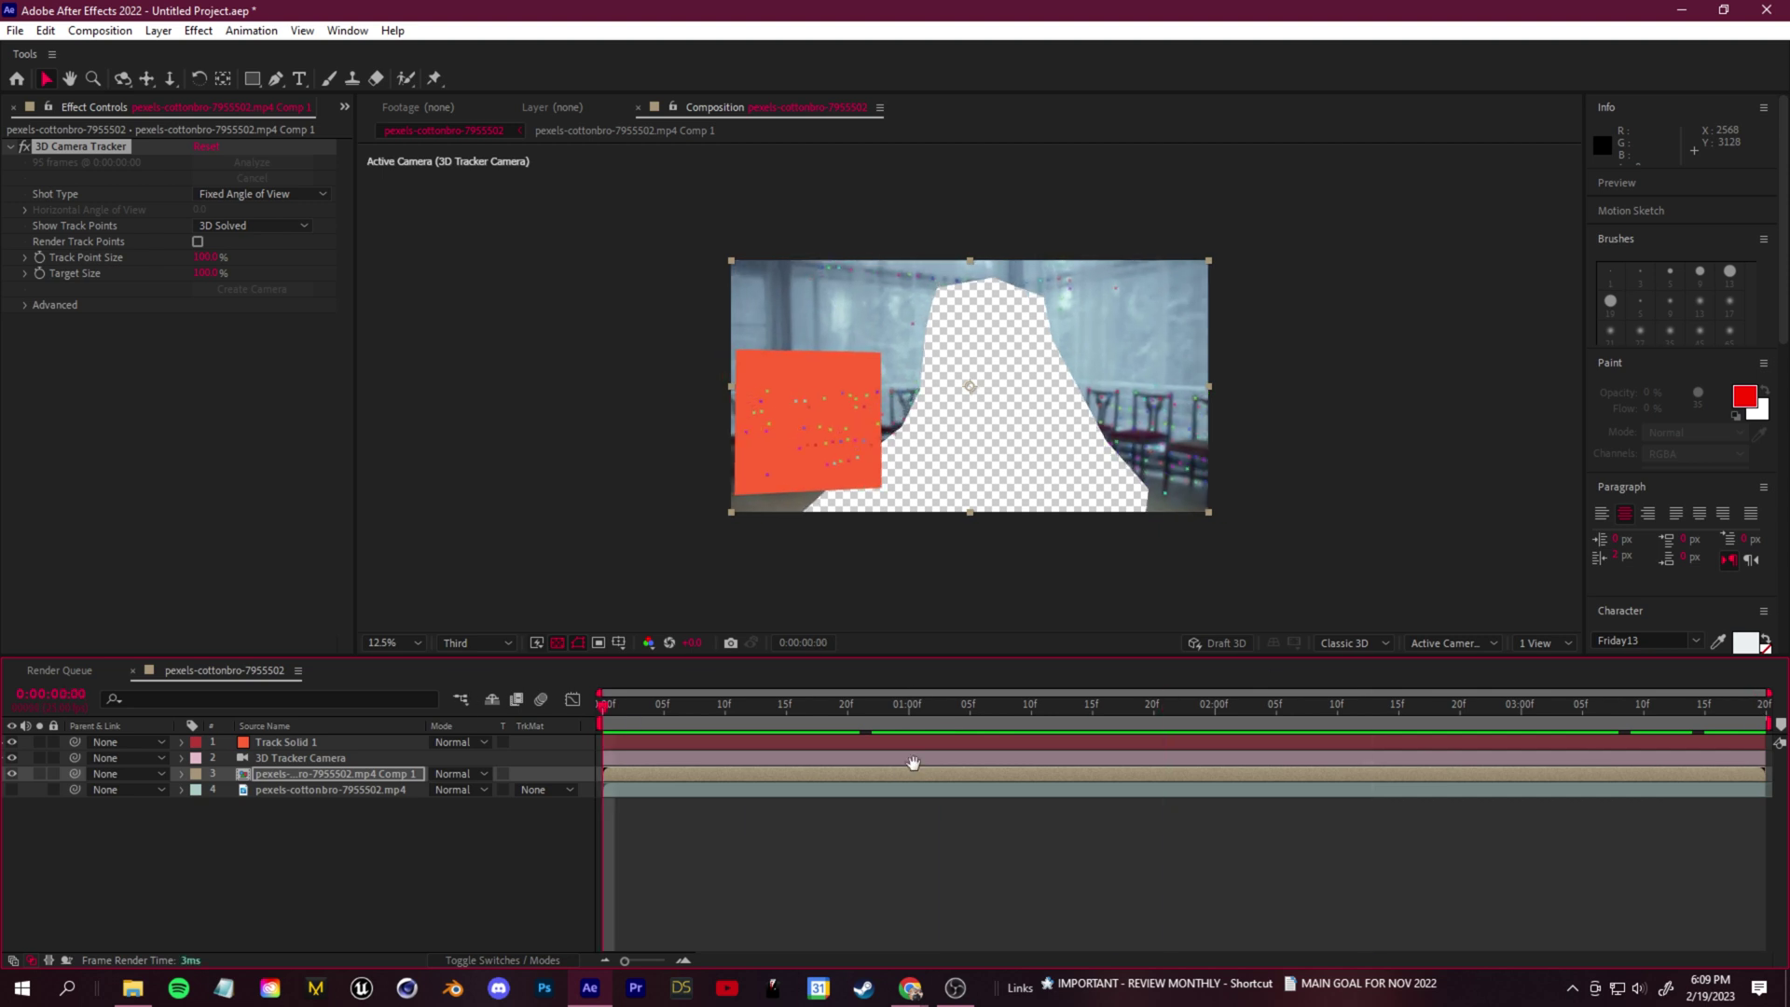
pyautogui.hotkey('ctrl', 'shift', 'a')
# Create a Track 2 folder for the C4D export and dismiss the must-save warning
pyautogui.click(15, 32)
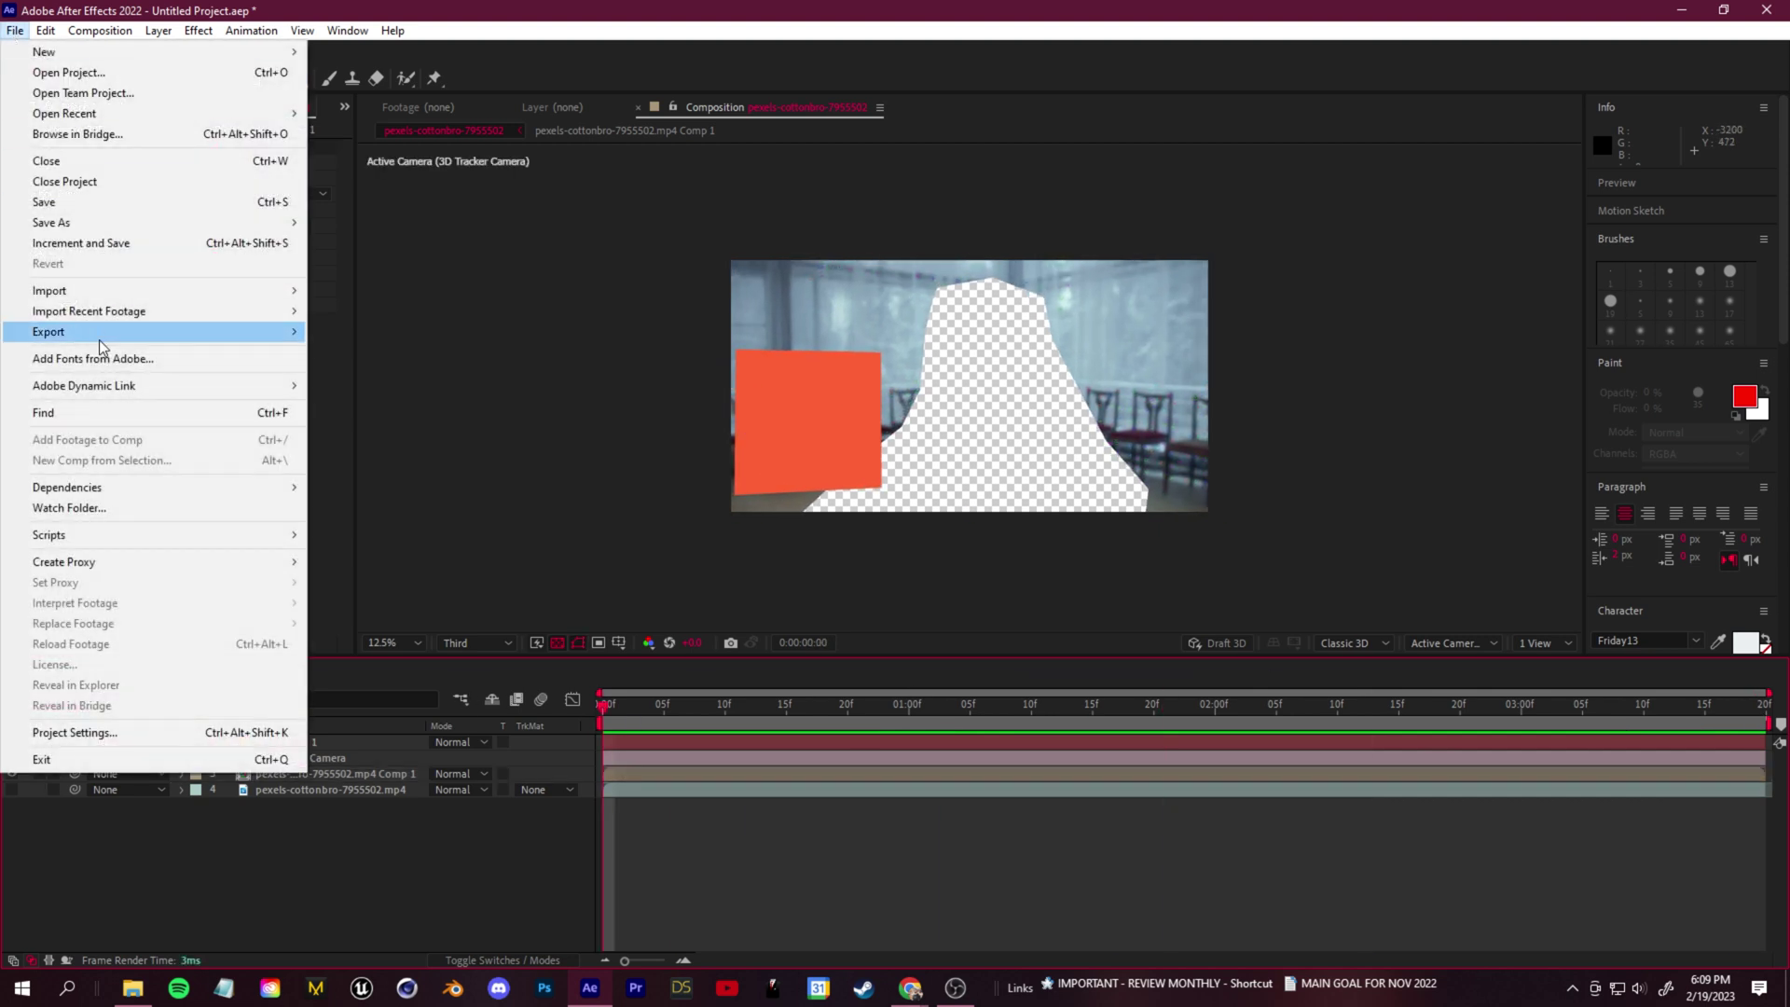
pyautogui.moveTo(105, 335)
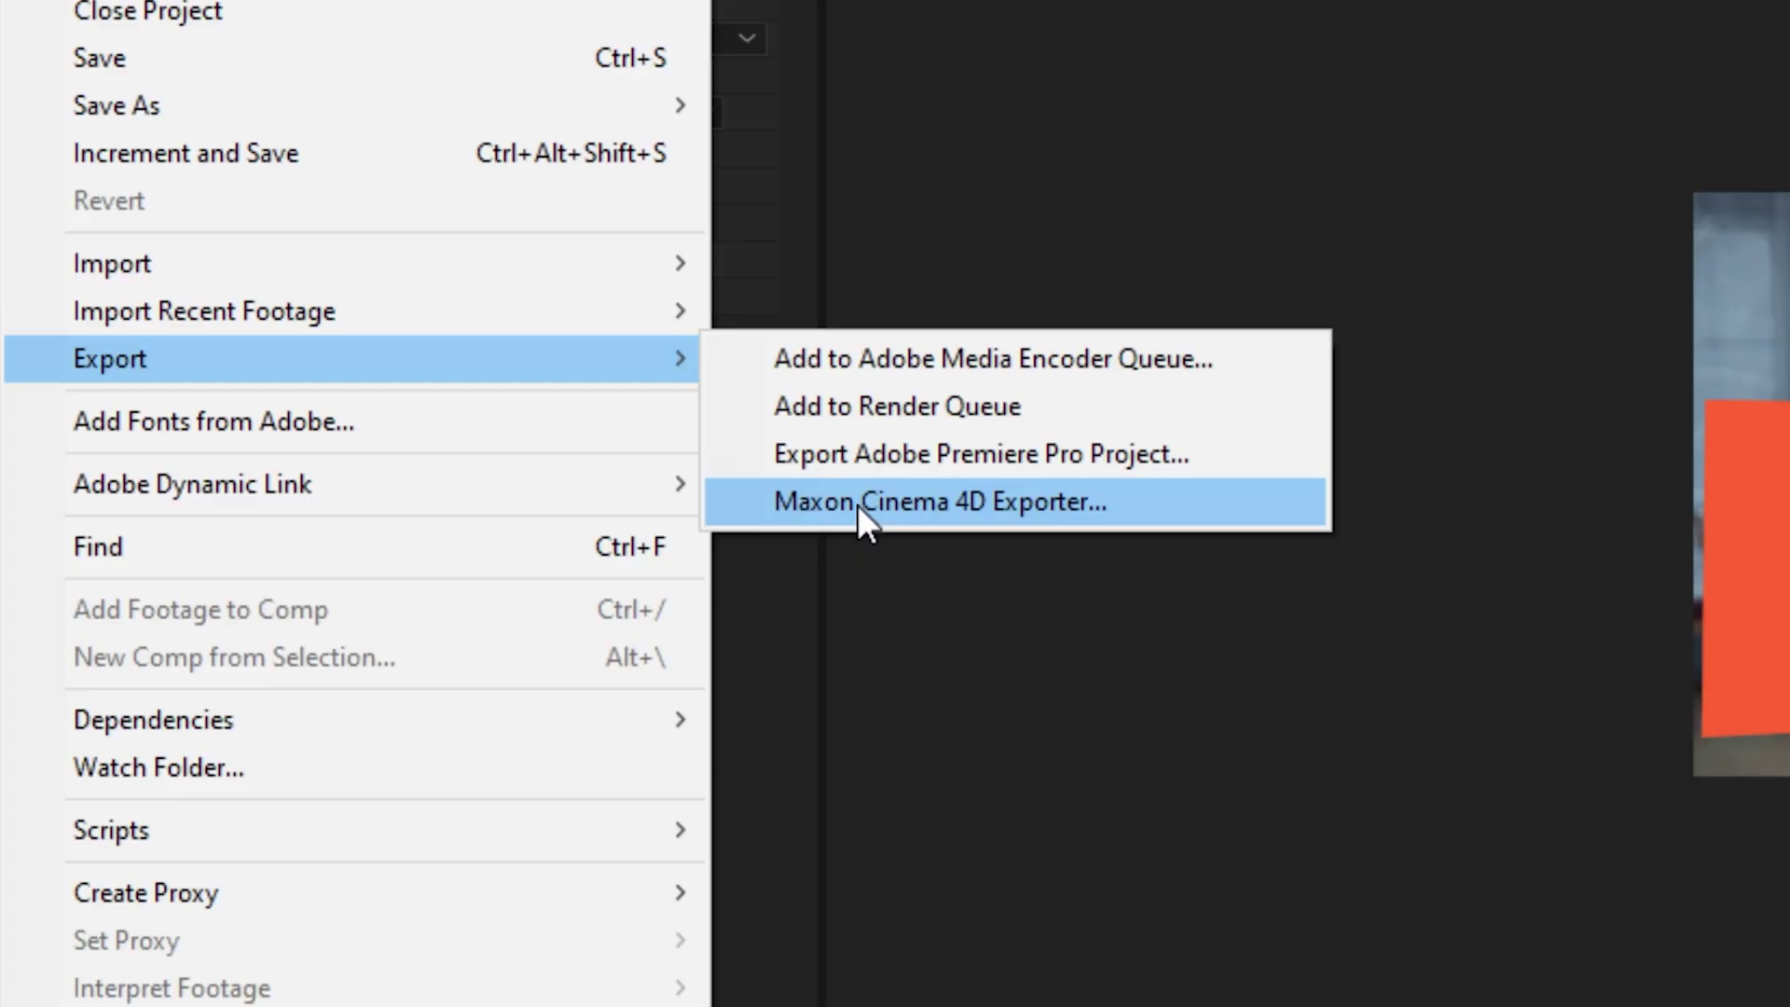
pyautogui.click(857, 506)
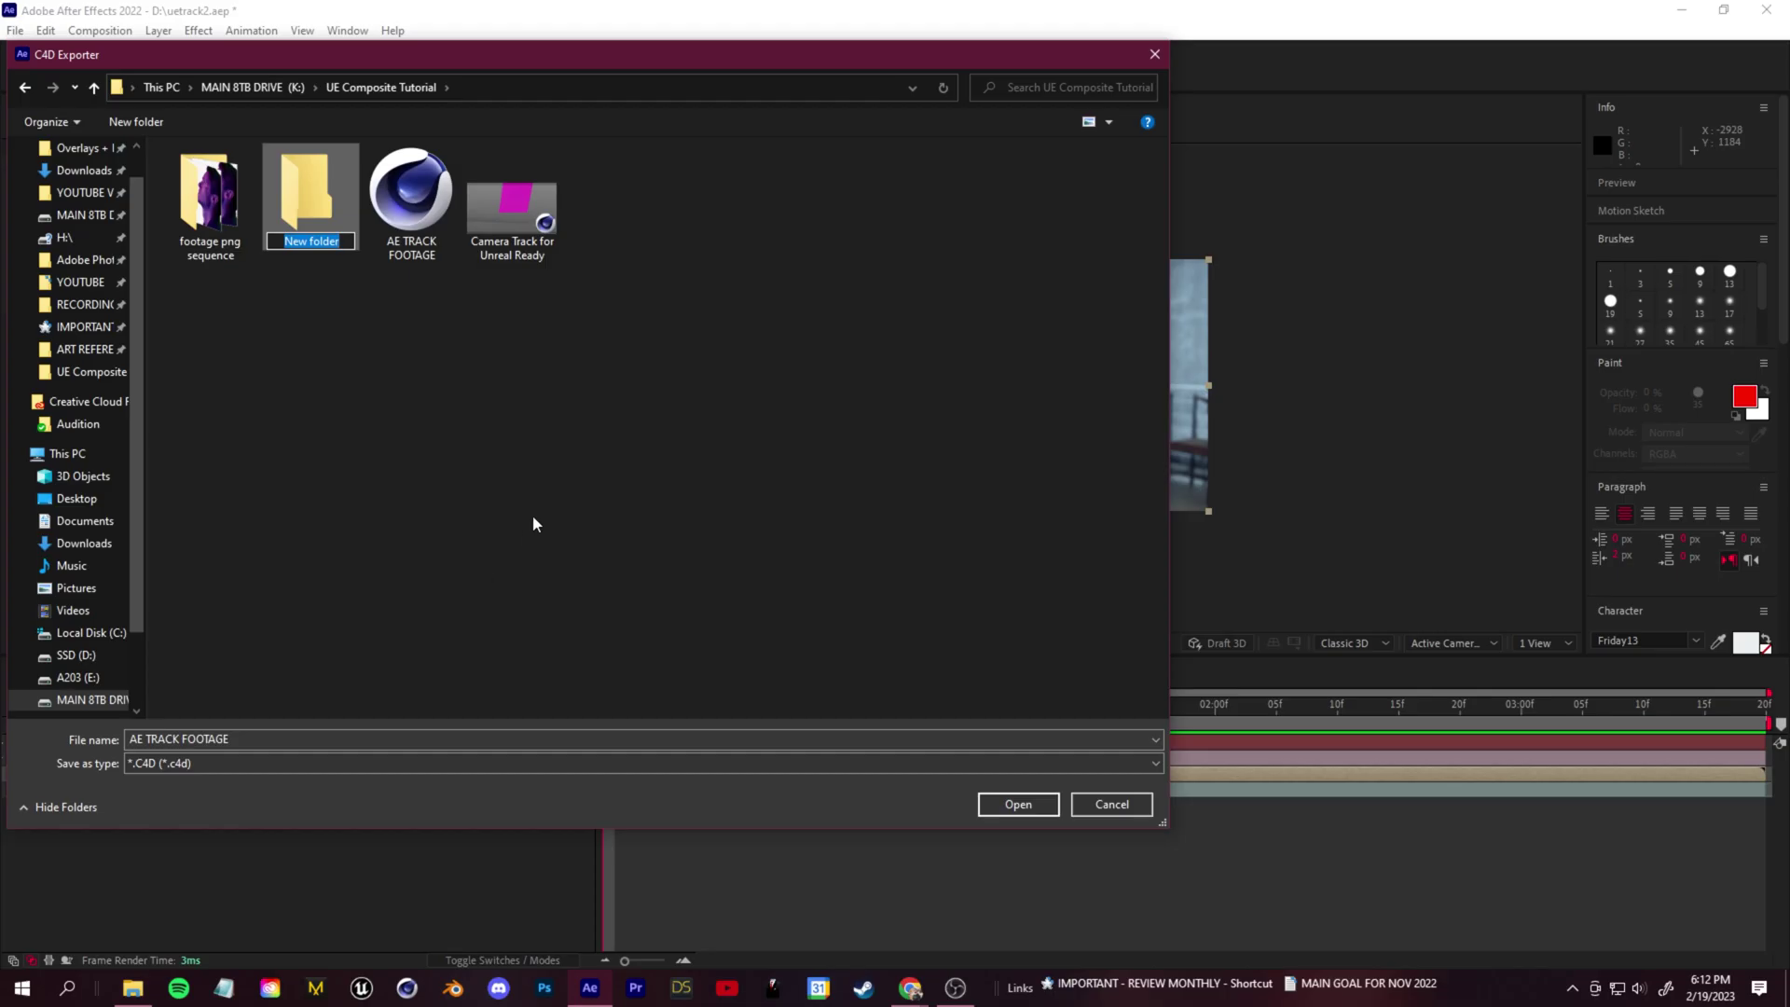
pyautogui.write('Track 2')
pyautogui.click(392, 391)
pyautogui.doubleClick(307, 196)
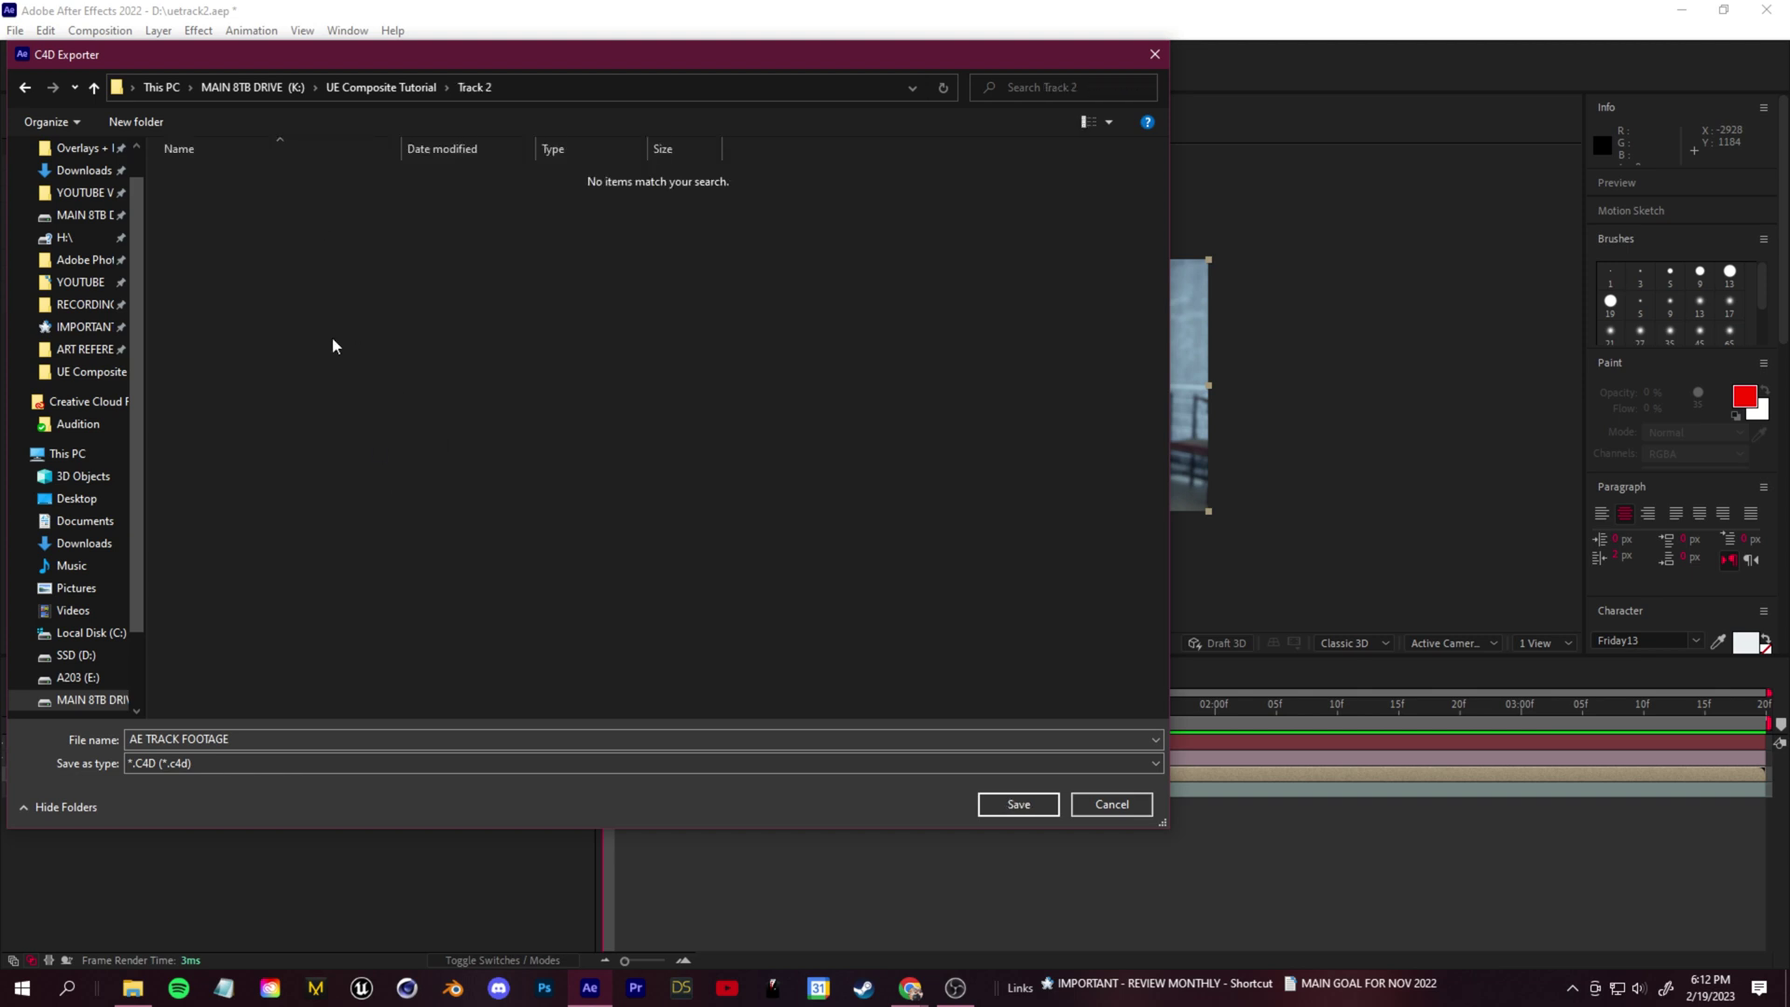
pyautogui.click(251, 739)
pyautogui.click(251, 738)
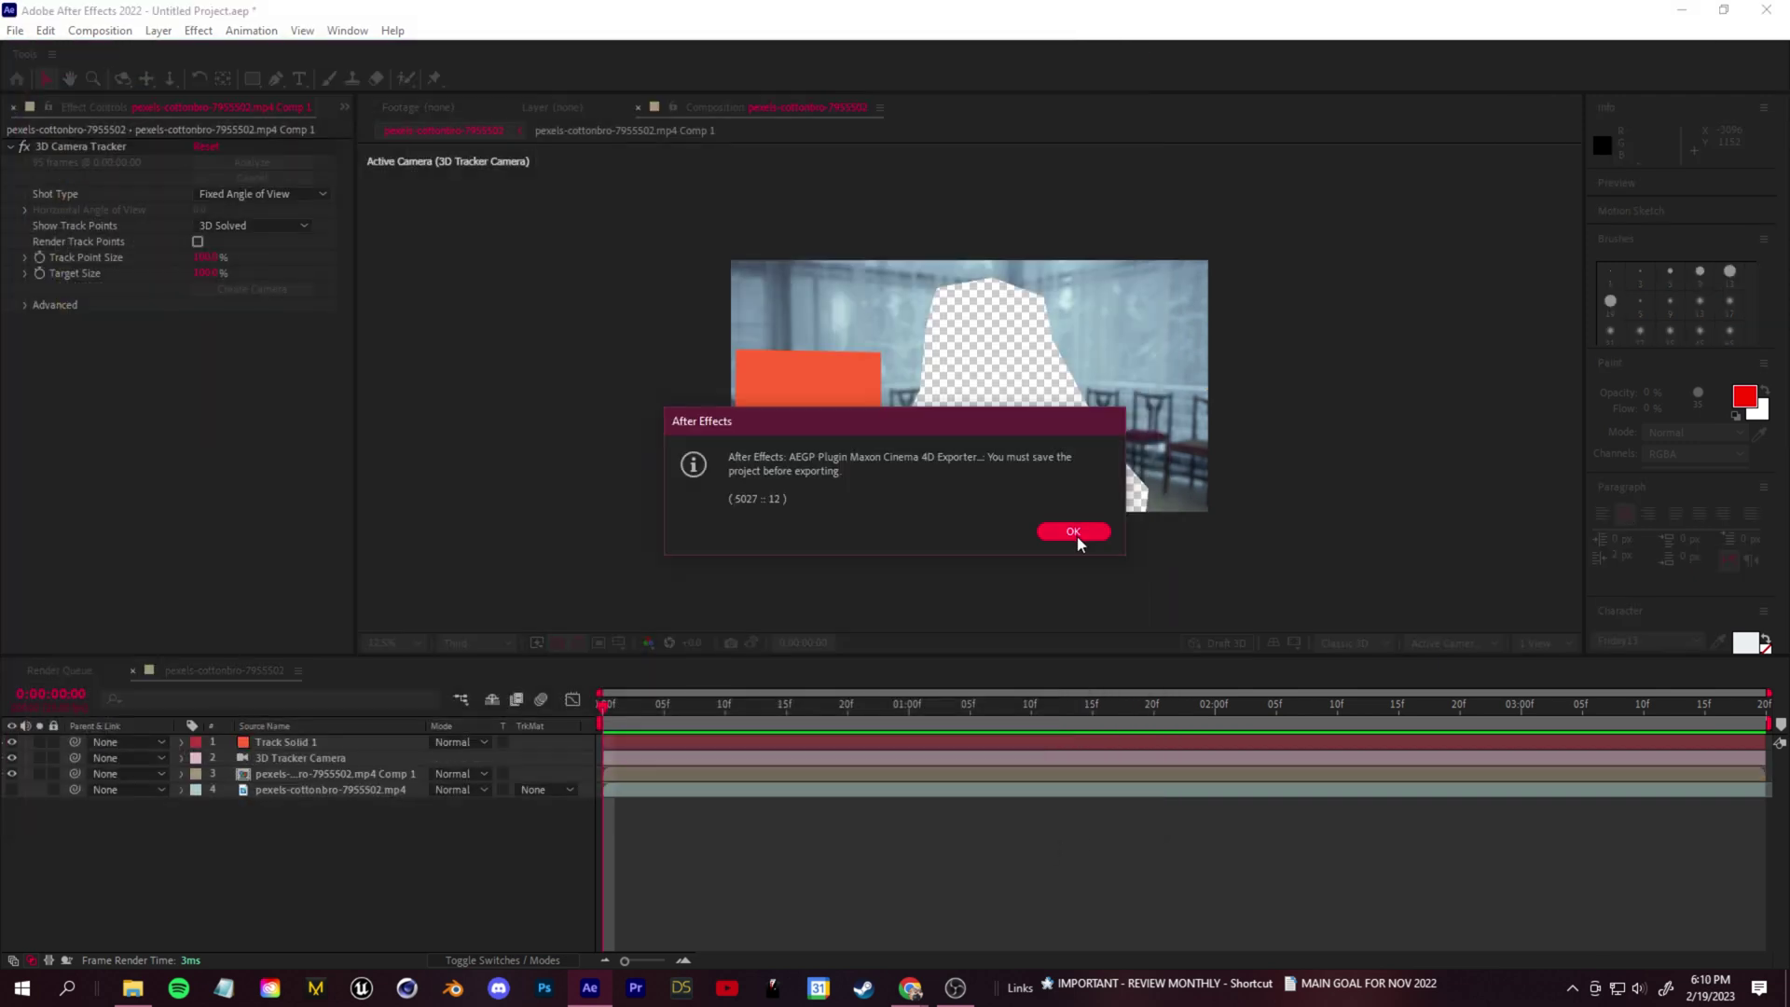
pyautogui.click(1071, 532)
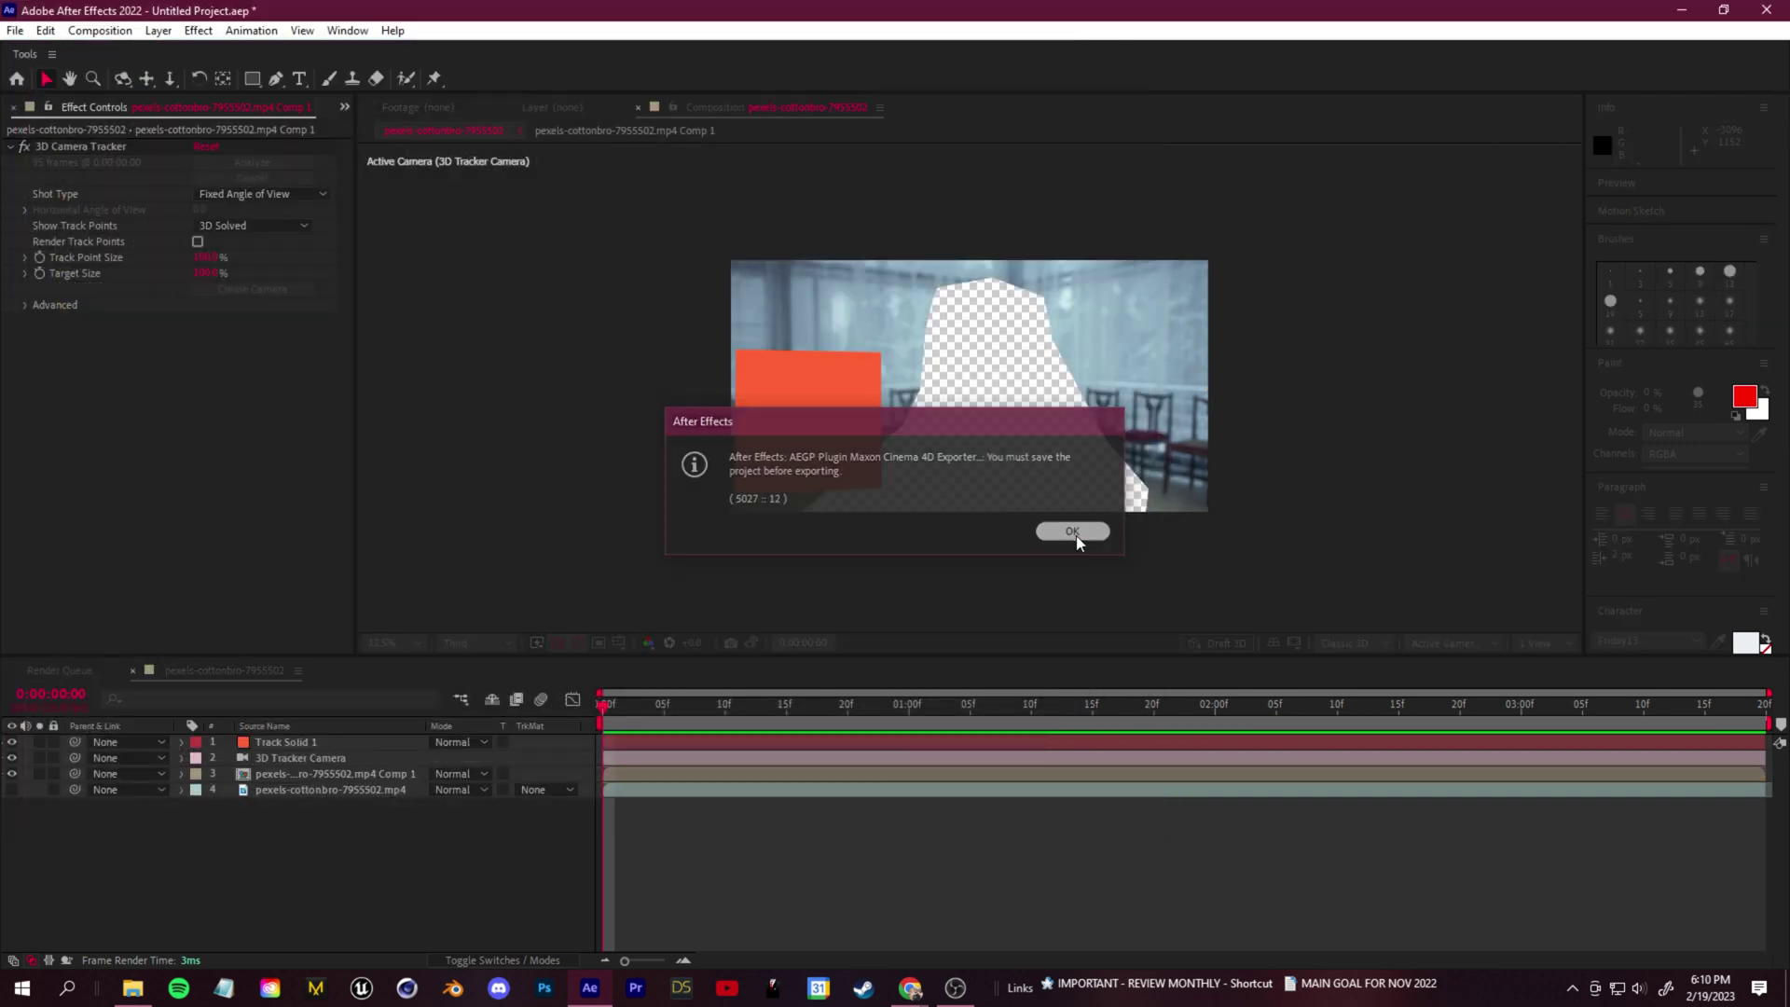
# Save the project as uetrack2.aep and play the composition
pyautogui.click(16, 31)
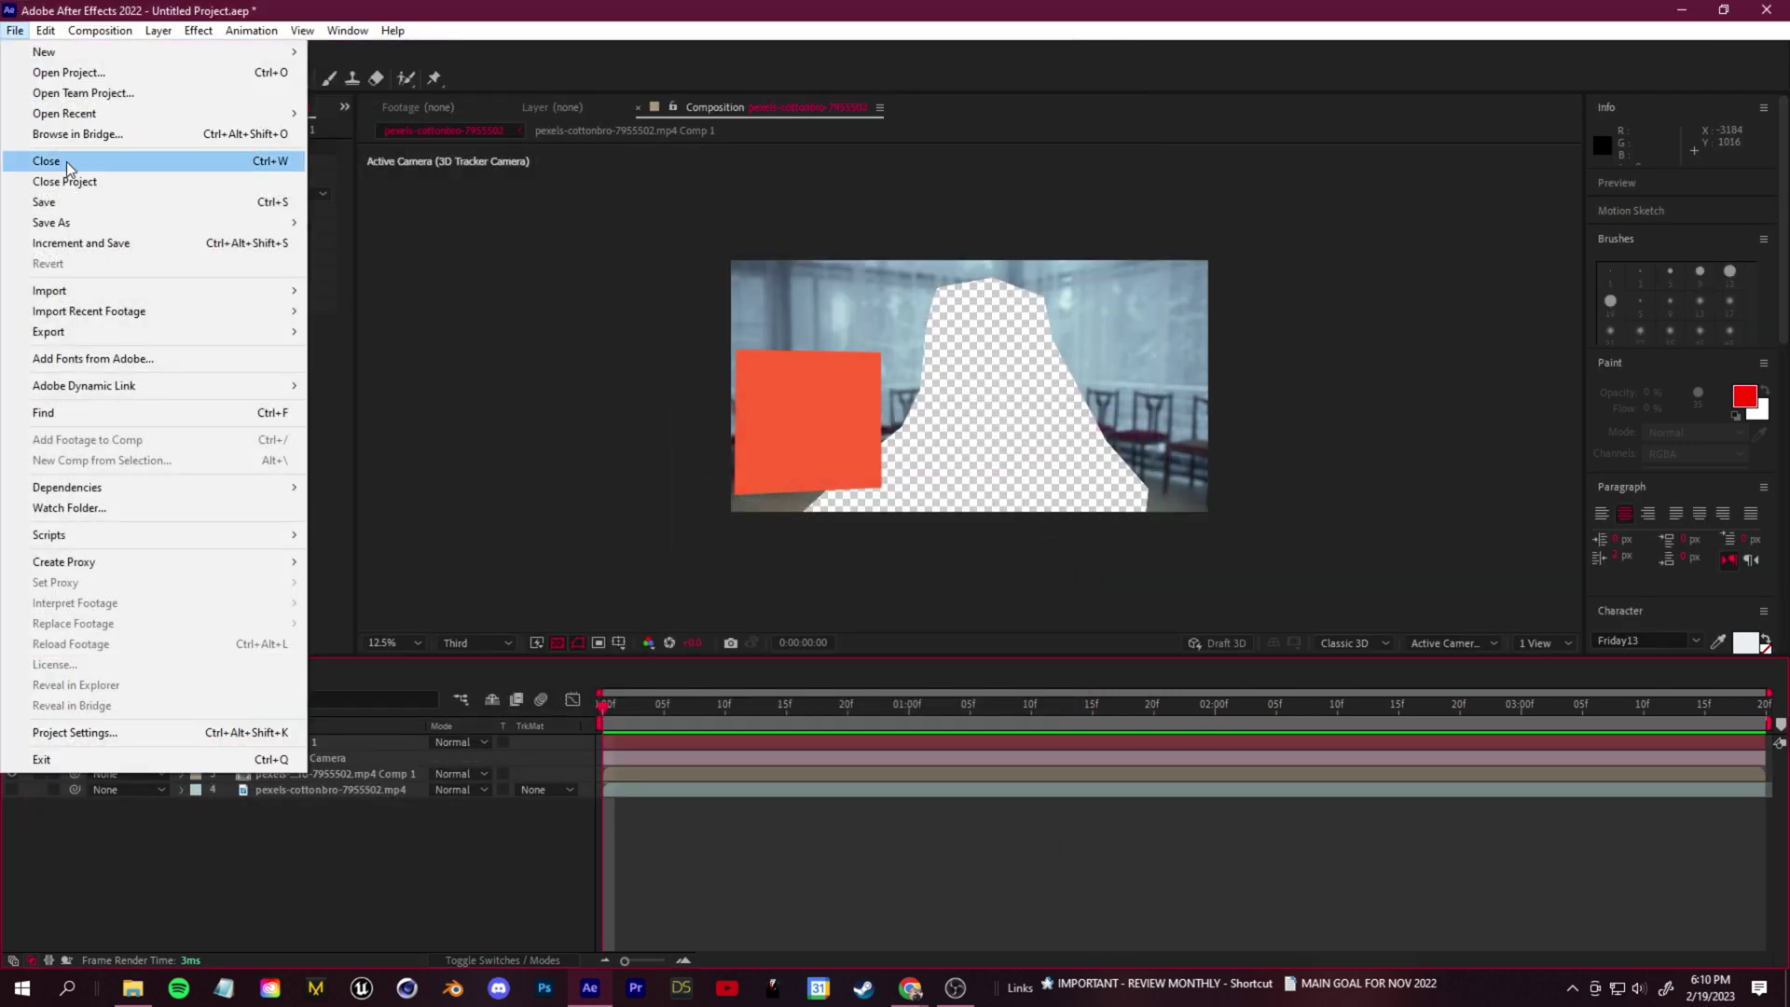
pyautogui.moveTo(93, 231)
pyautogui.click(457, 231)
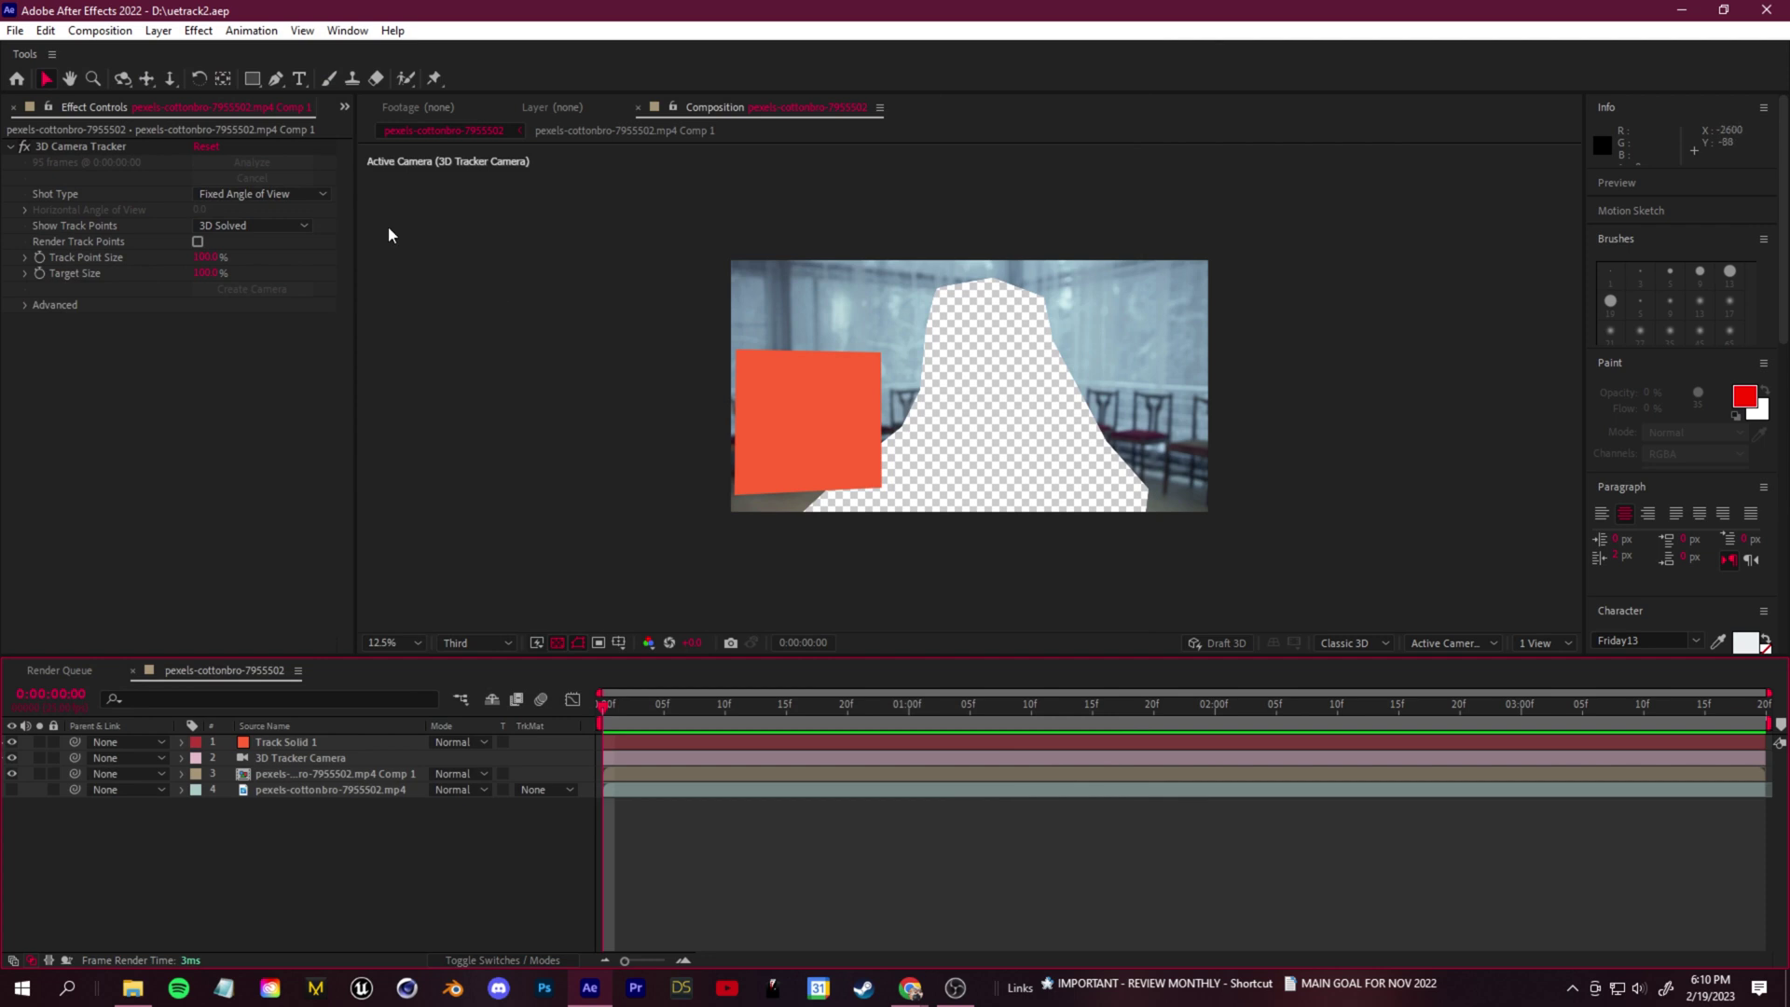
pyautogui.click(17, 31)
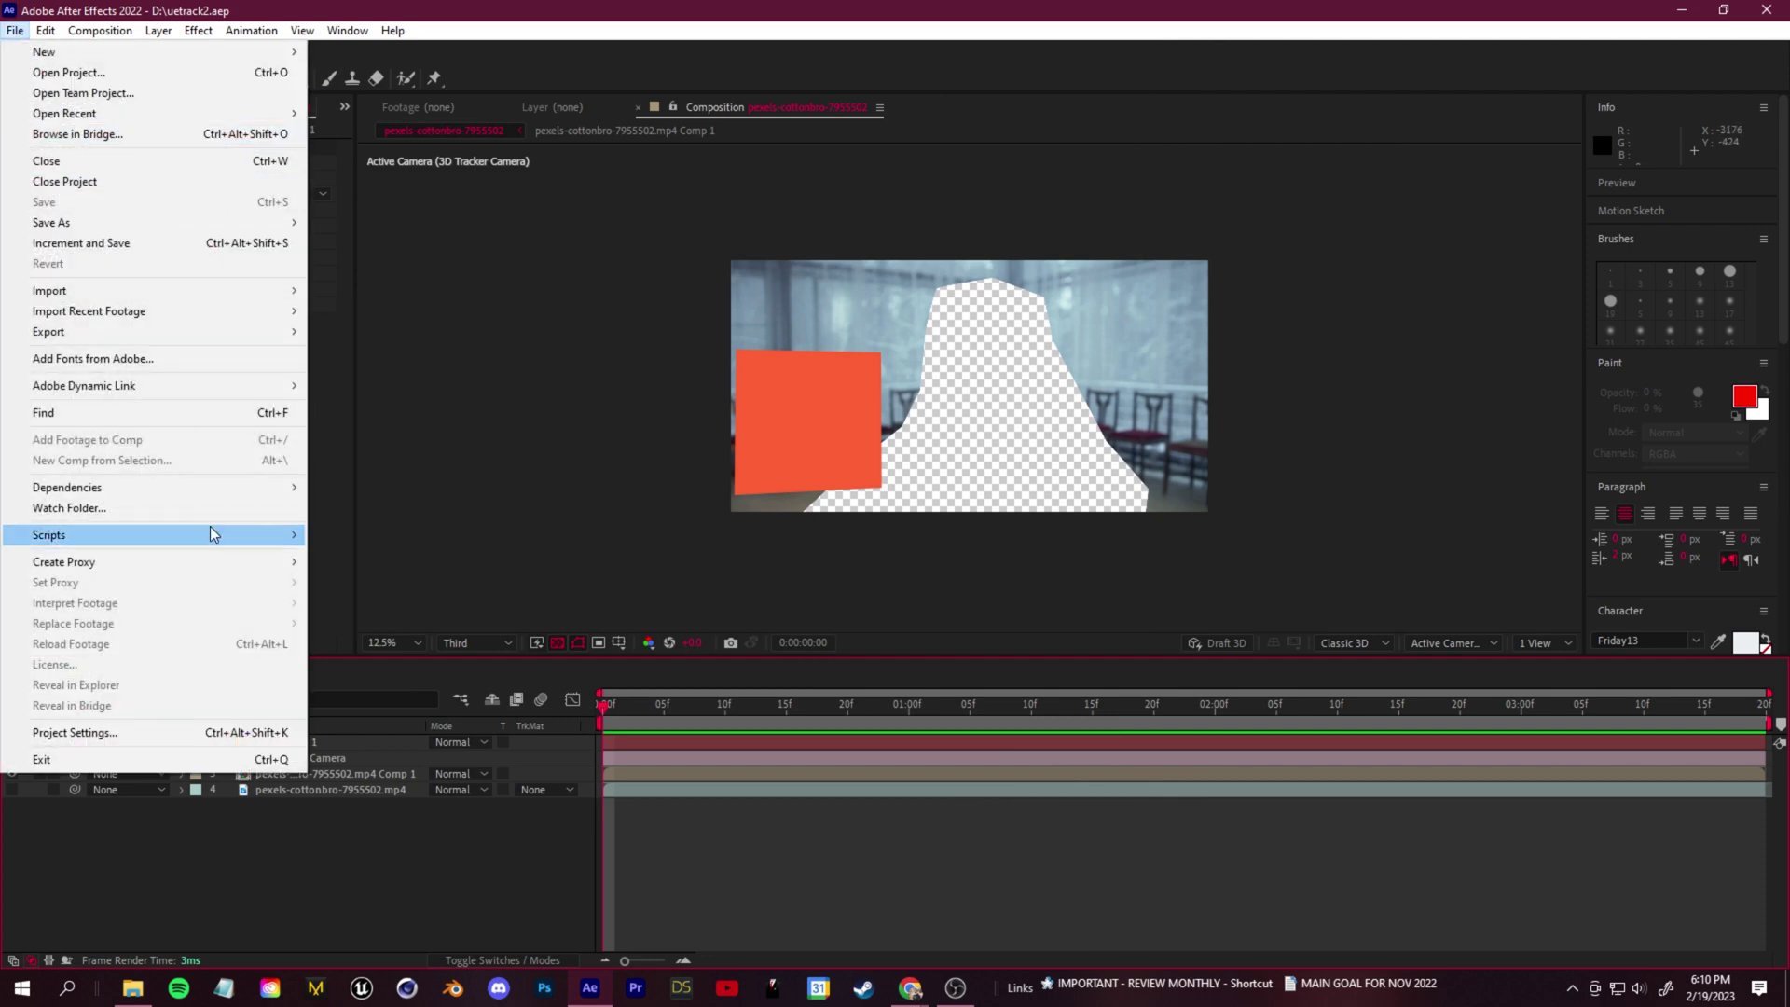
pyautogui.click(506, 847)
pyautogui.press('space')
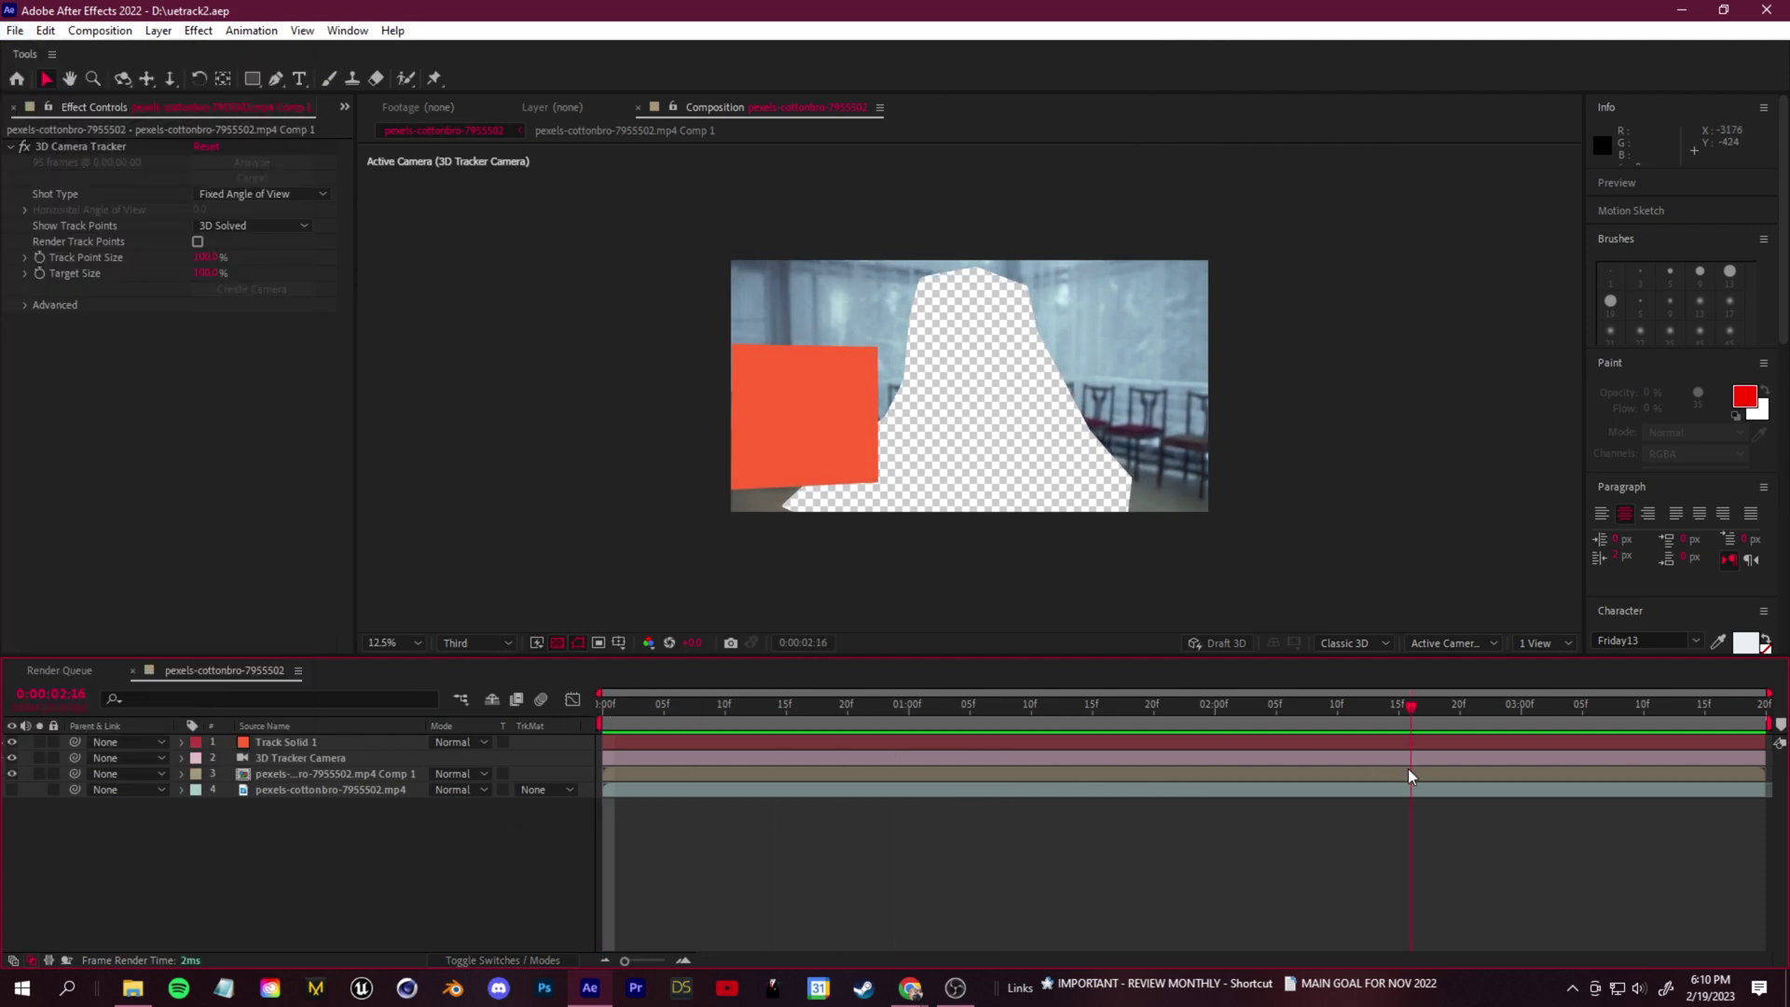
pyautogui.press('space')
# Hide the solid and camera layers, show the original video layer, and open it in the Layer viewer
pyautogui.moveTo(13, 758); pyautogui.dragTo(12, 742)
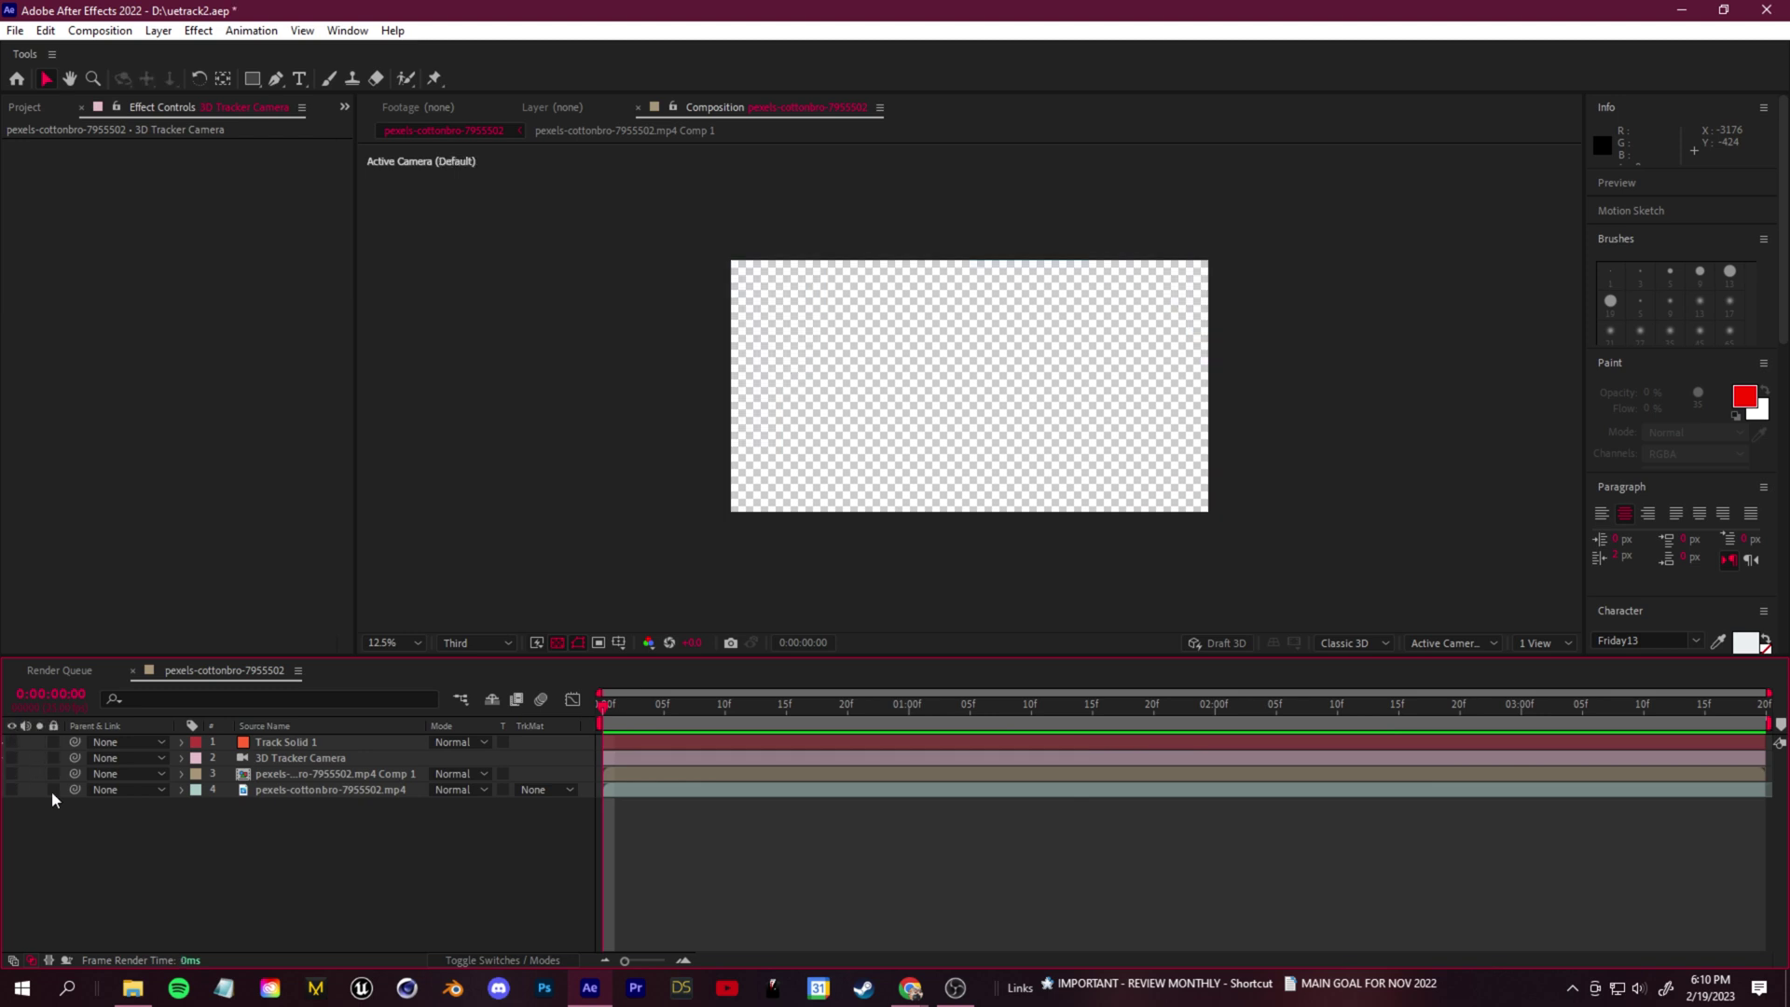
pyautogui.click(12, 789)
pyautogui.click(284, 790)
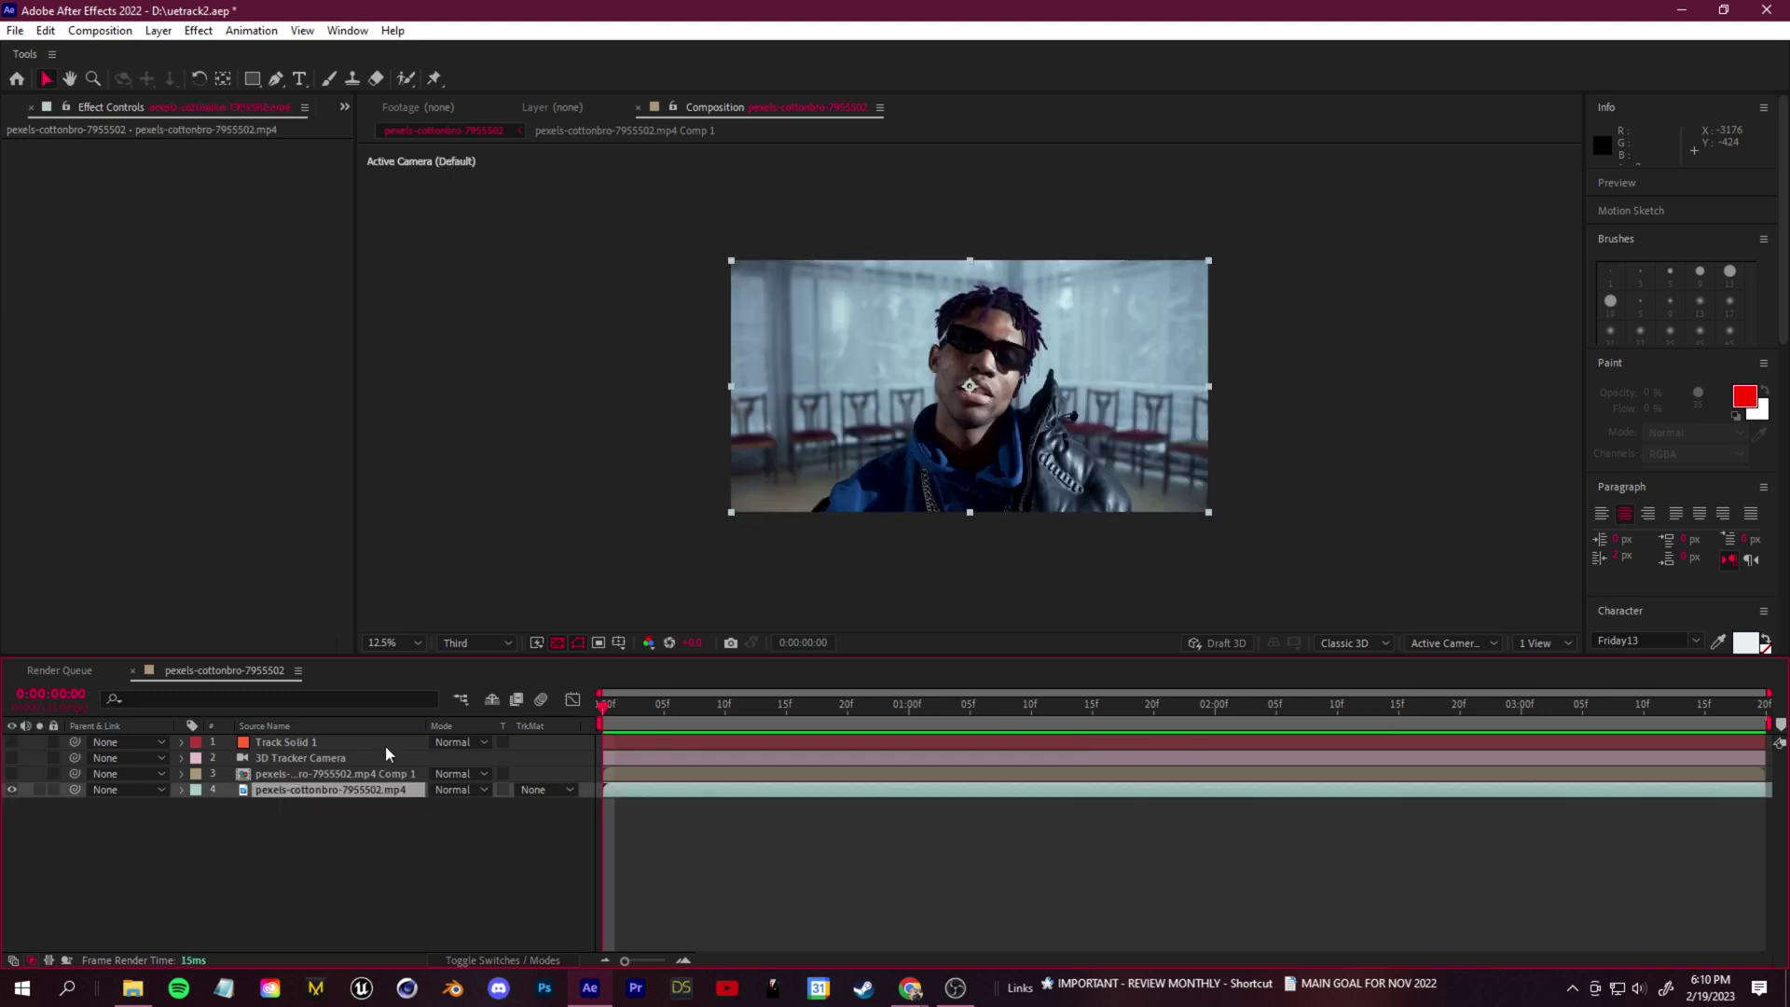
pyautogui.moveTo(607, 720); pyautogui.dragTo(455, 790)
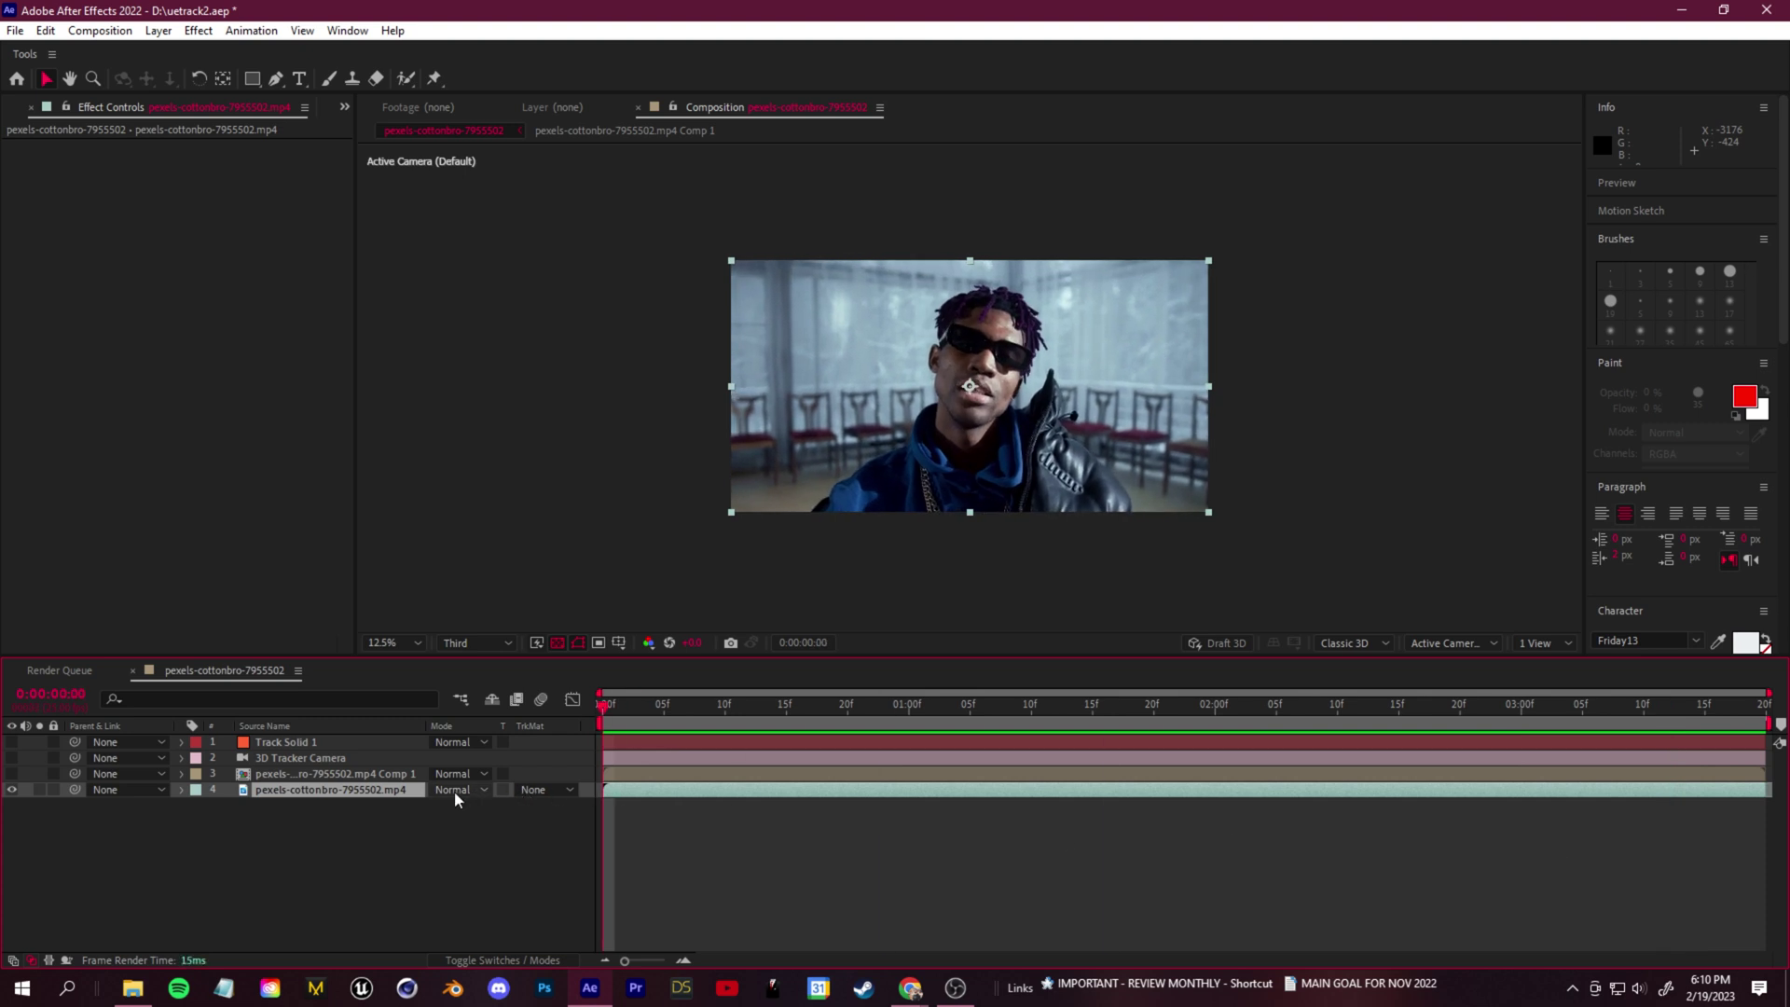
pyautogui.doubleClick(317, 793)
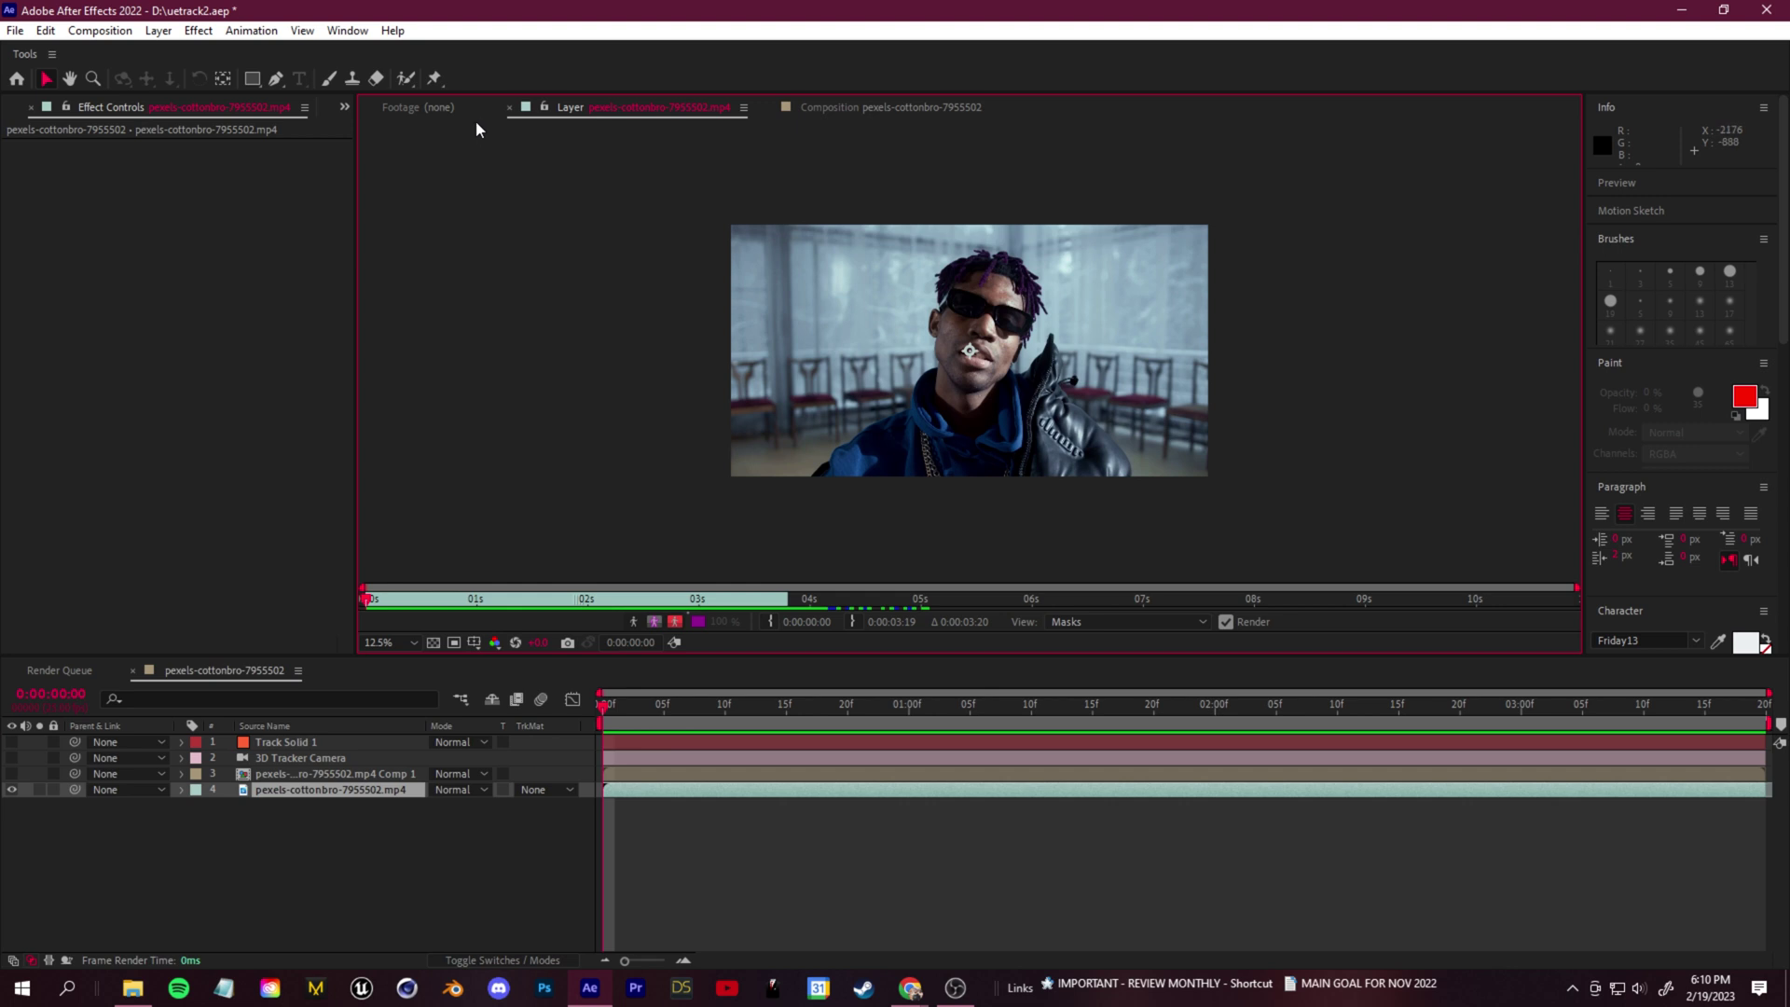
# Paint a Roto Brush matte over the man, adding the jacket edge and subtracting shoulder background
pyautogui.click(406, 79)
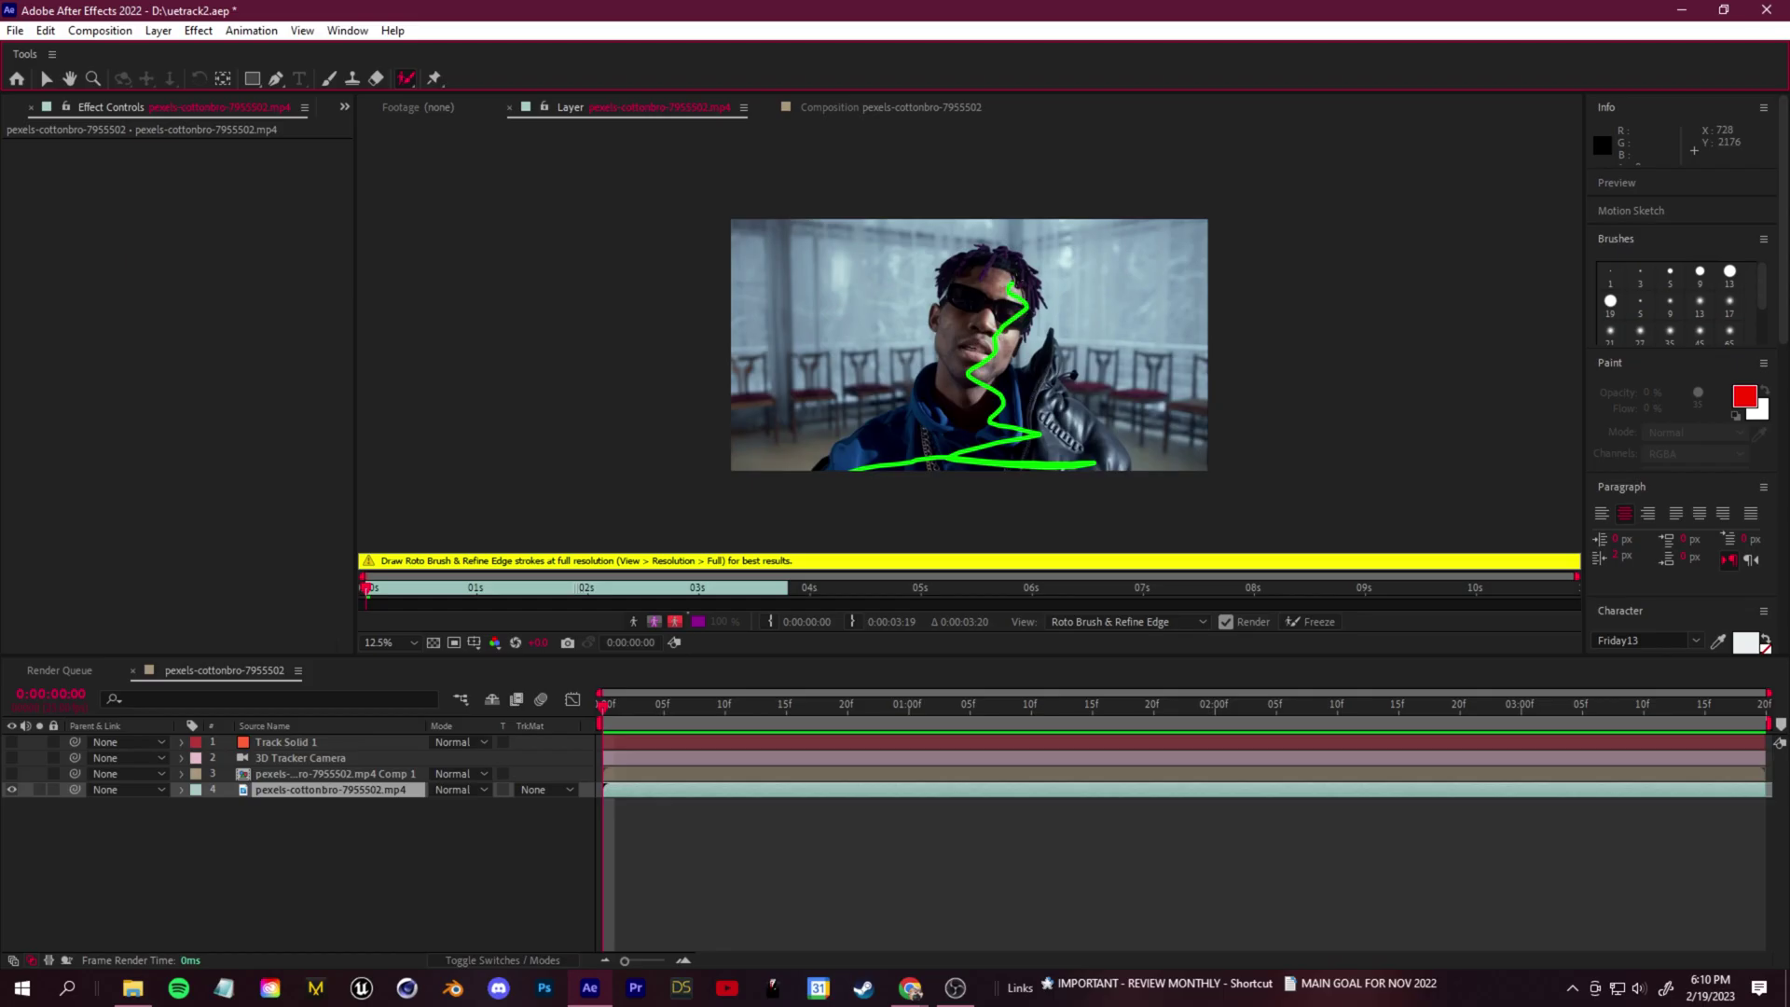
pyautogui.moveTo(821, 489); pyautogui.dragTo(821, 490)
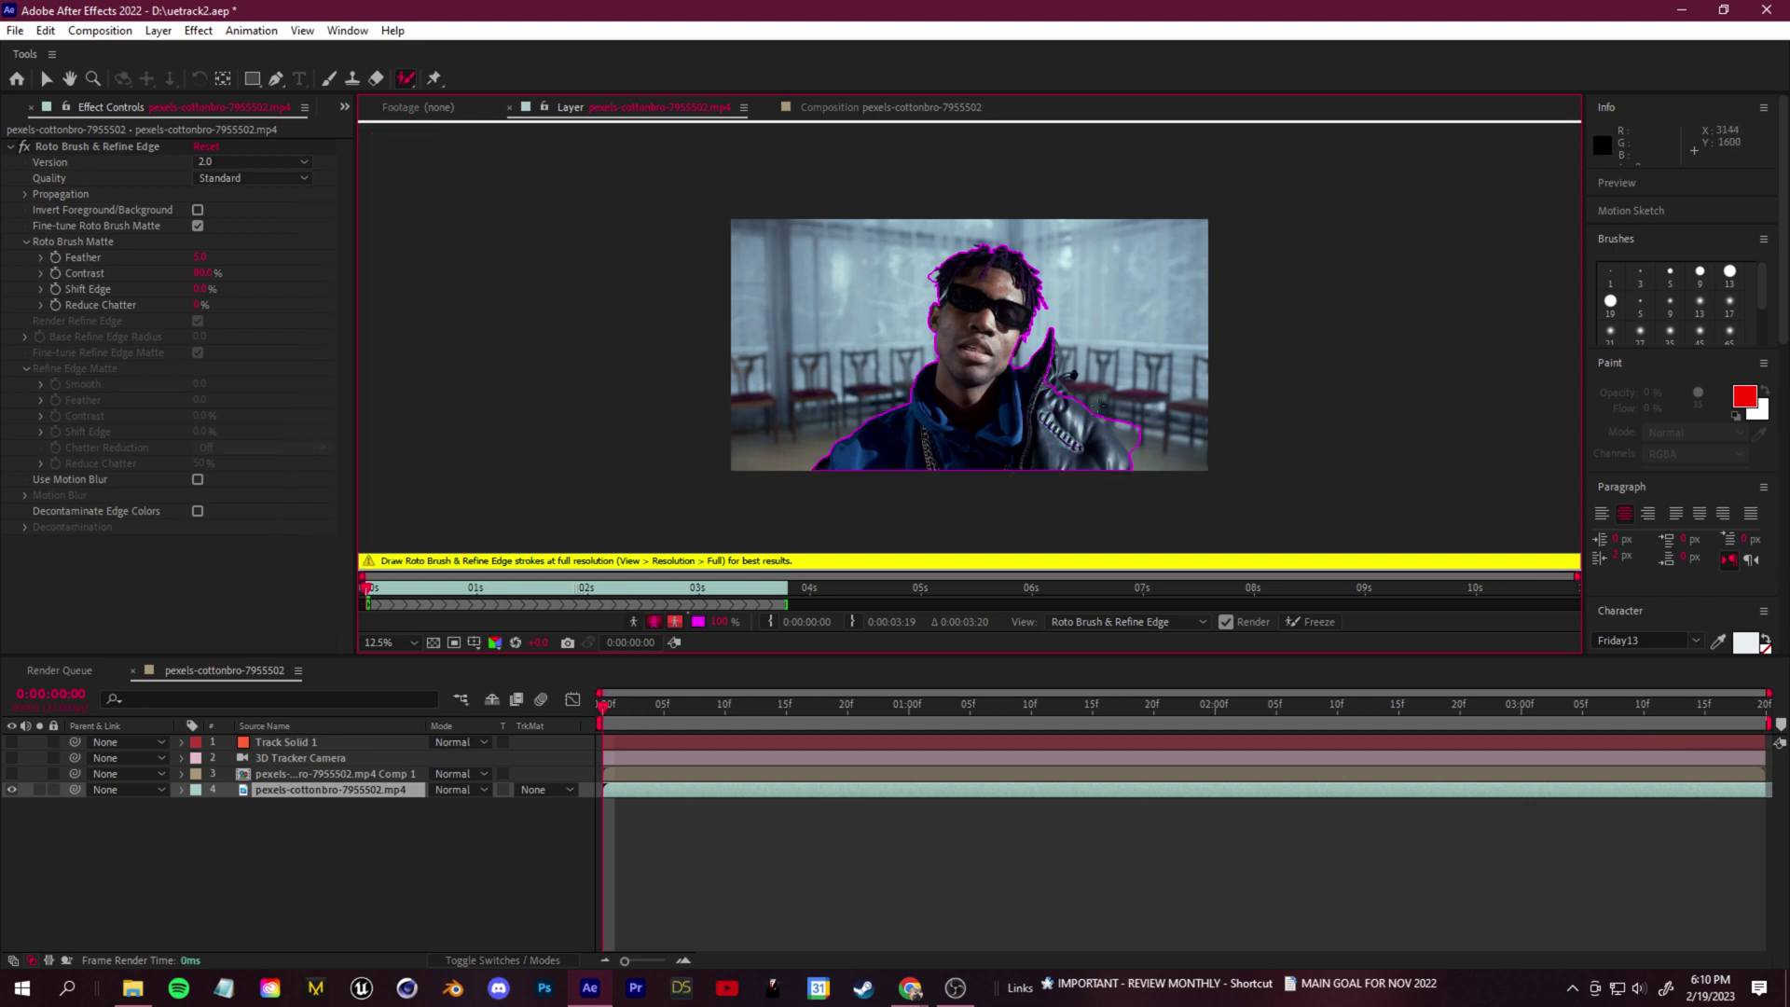
pyautogui.scroll(4, 1040, 357)
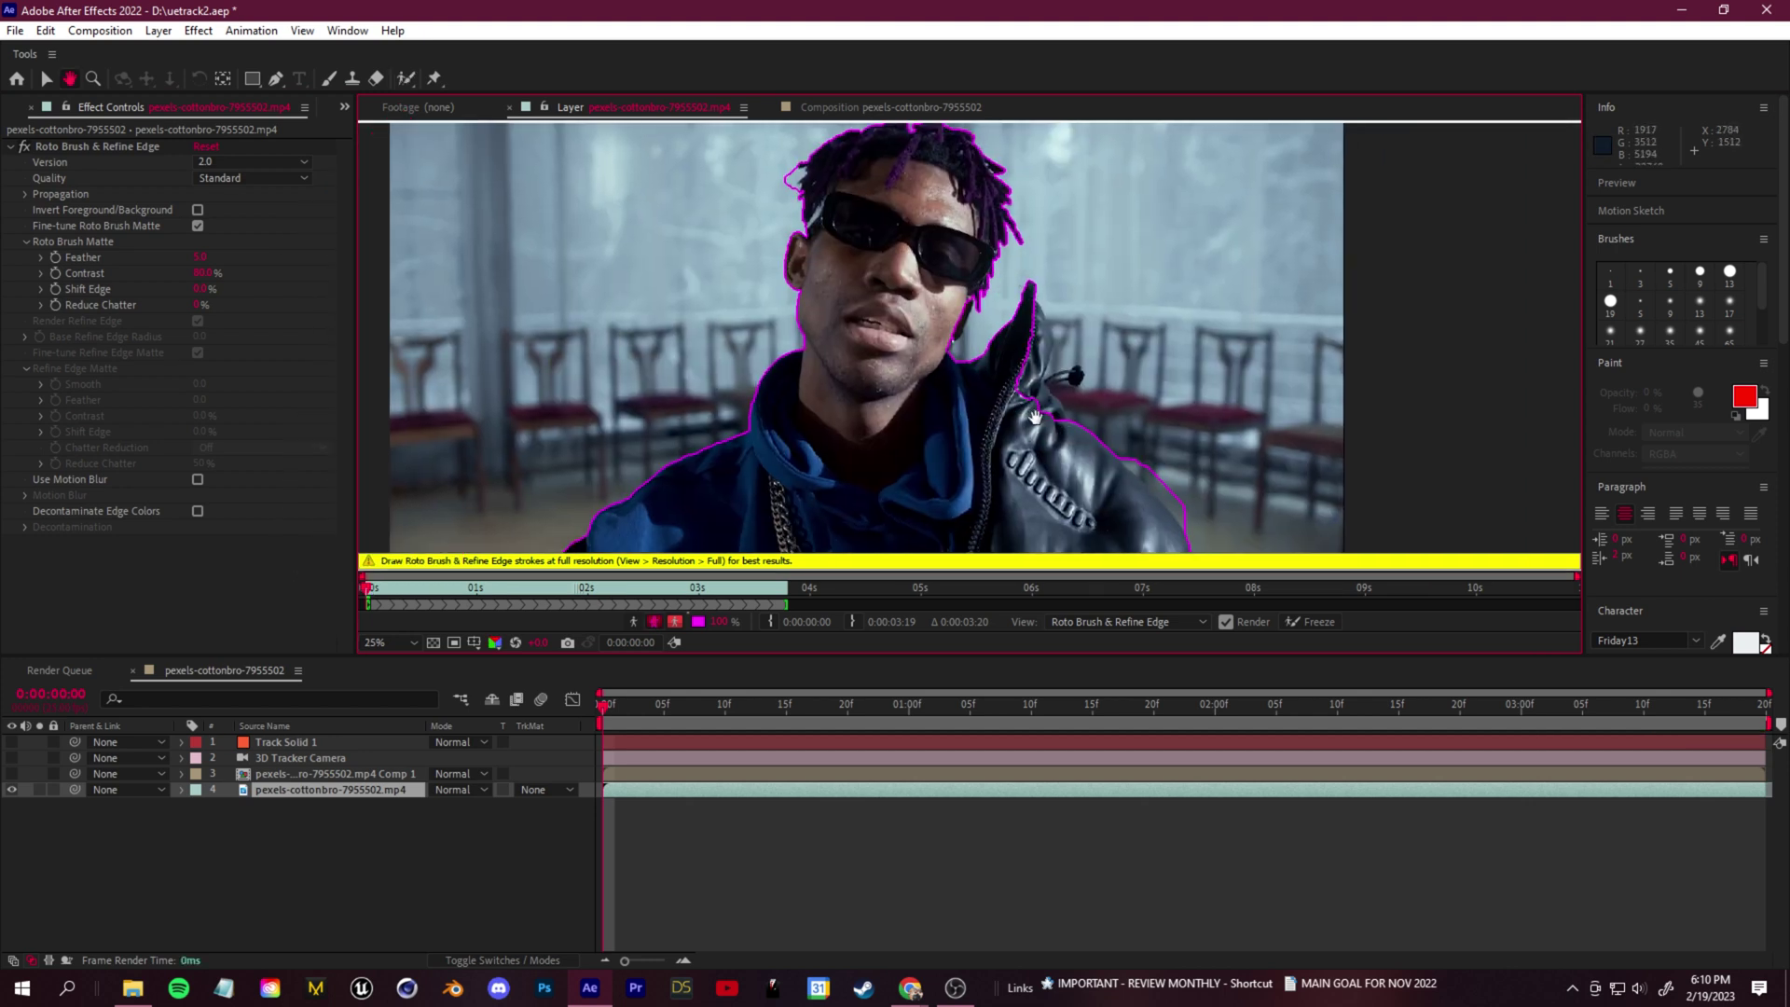
pyautogui.moveTo(1039, 267)
pyautogui.mouseDown()
pyautogui.moveTo(1065, 386)
pyautogui.moveTo(1037, 489)
pyautogui.moveTo(1085, 399)
pyautogui.mouseUp()
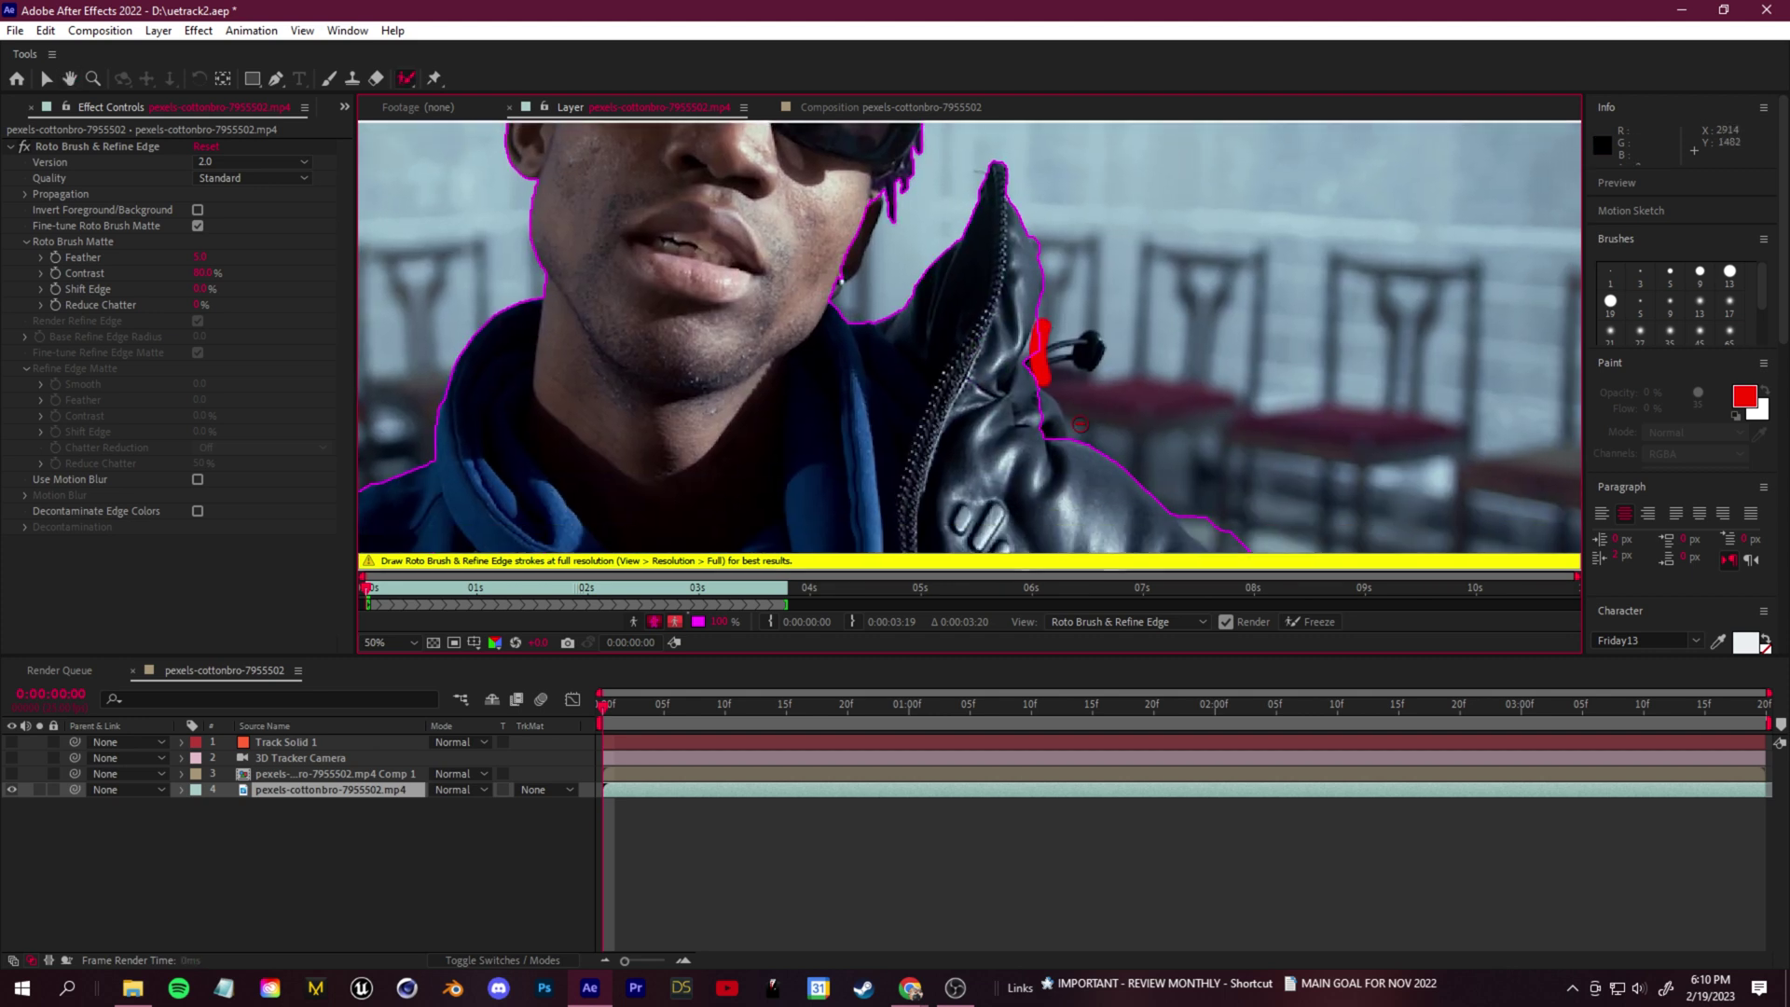
pyautogui.moveTo(1100, 503)
pyautogui.mouseDown()
pyautogui.moveTo(1072, 392)
pyautogui.moveTo(1011, 289)
pyautogui.moveTo(1167, 356)
pyautogui.moveTo(1258, 477)
pyautogui.mouseUp()
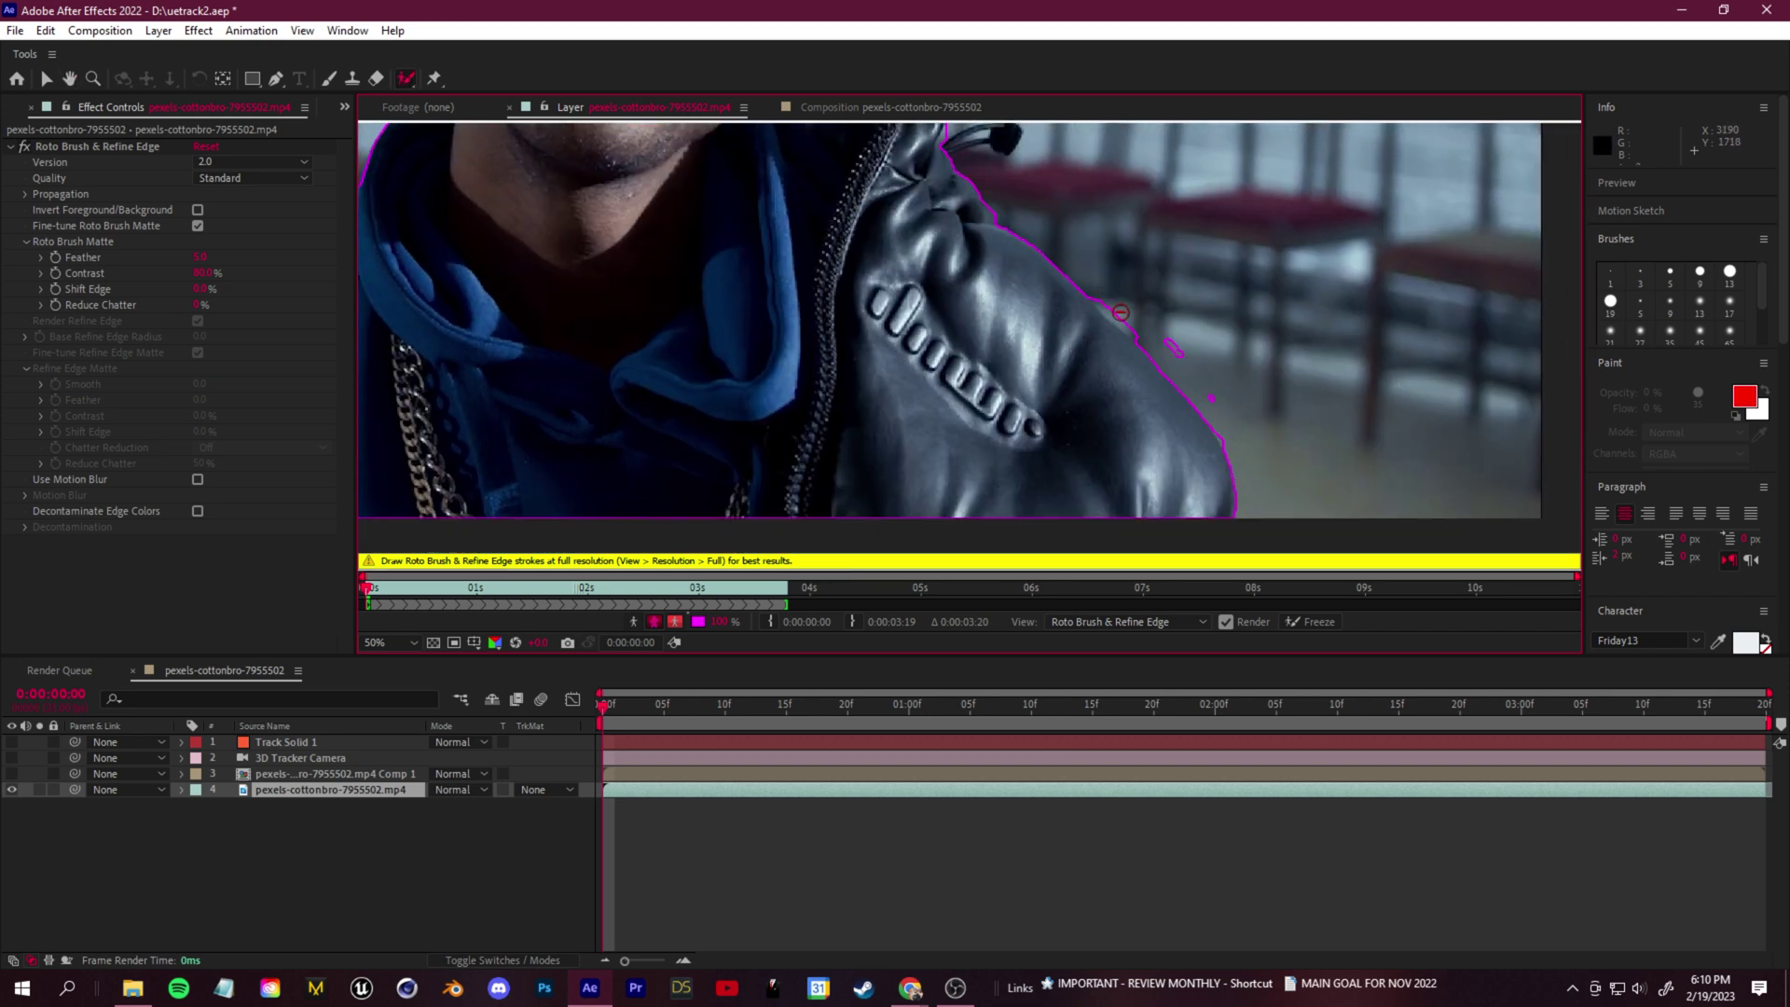
pyautogui.moveTo(1100, 289)
pyautogui.keyDown('alt'); pyautogui.mouseDown()
pyautogui.moveTo(1176, 357)
pyautogui.moveTo(1249, 466)
pyautogui.mouseUp(); pyautogui.keyUp('alt')
pyautogui.moveTo(839, 326); pyautogui.dragTo(1510, 355)
pyautogui.scroll(-3, 1510, 355)
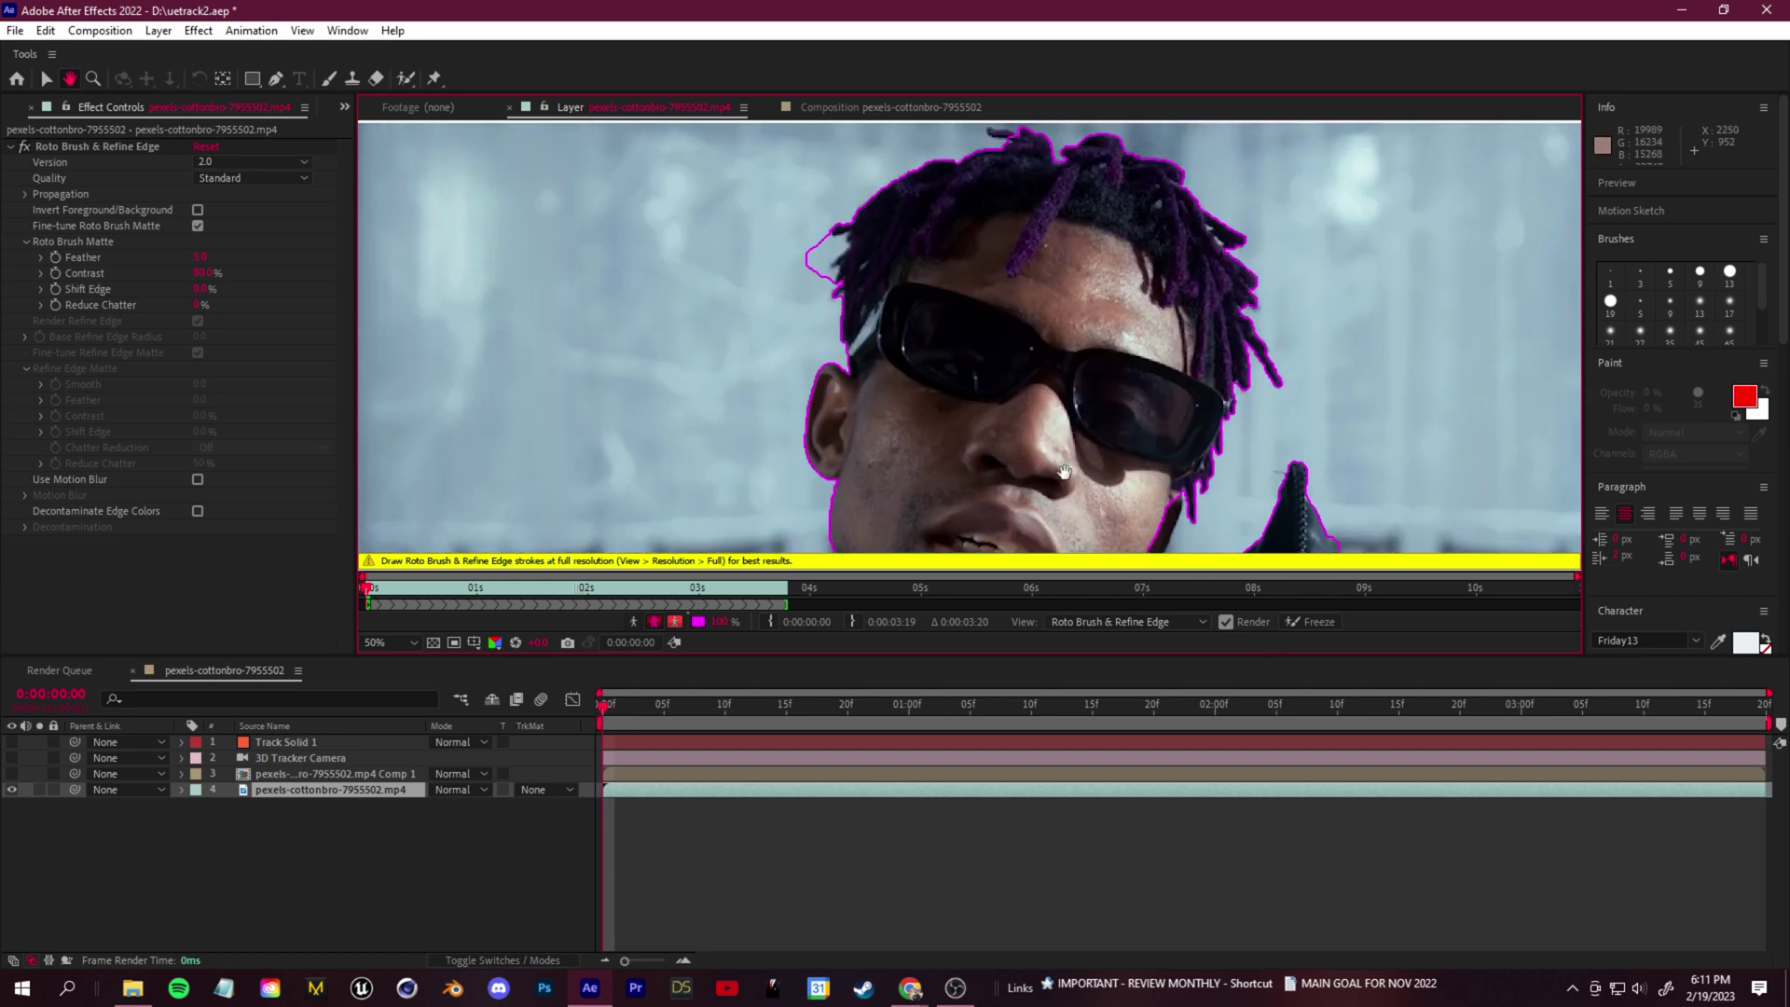
# Propagate the roto matte frame by frame to the layer's end and freeze it
pyautogui.press('pagedown')
pyautogui.press('pagedown')
pyautogui.press('pagedown')
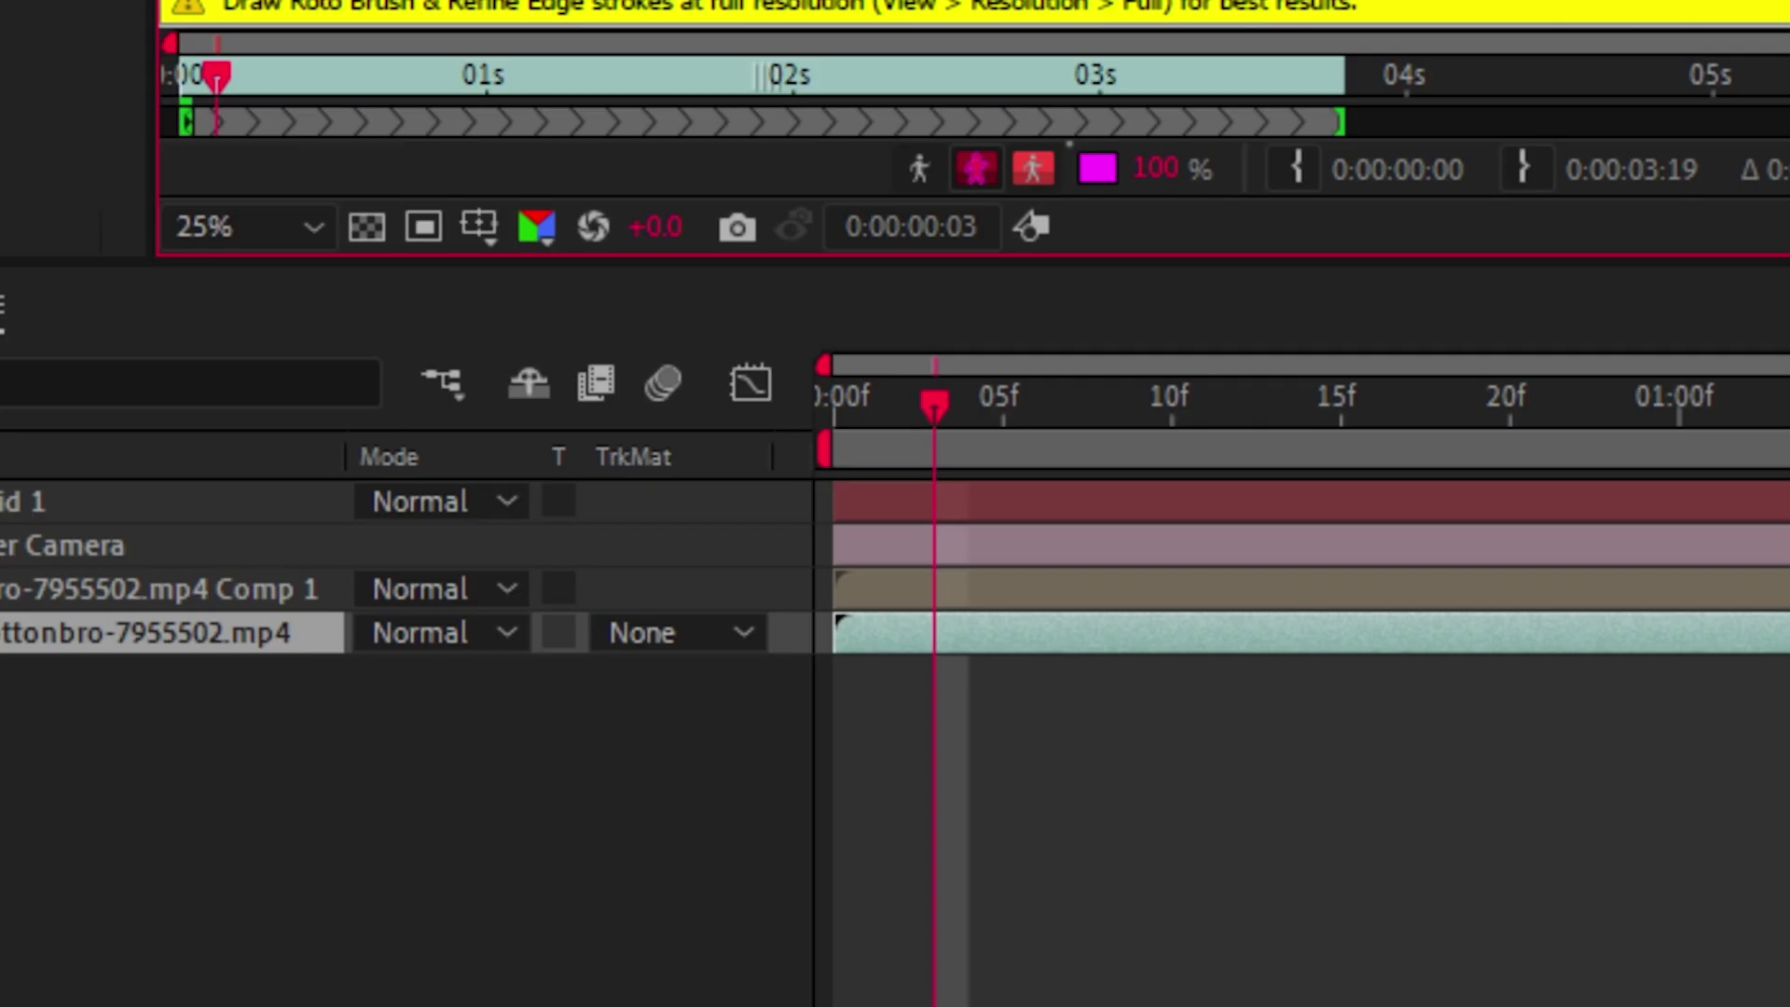
pyautogui.press(',')
pyautogui.press('pagedown')
pyautogui.press('pagedown')
pyautogui.press('pageup')
pyautogui.press('pagedown')
pyautogui.press('pagedown')
pyautogui.press('pagedown')
pyautogui.press('pagedown')
pyautogui.press('pagedown')
pyautogui.press('pagedown')
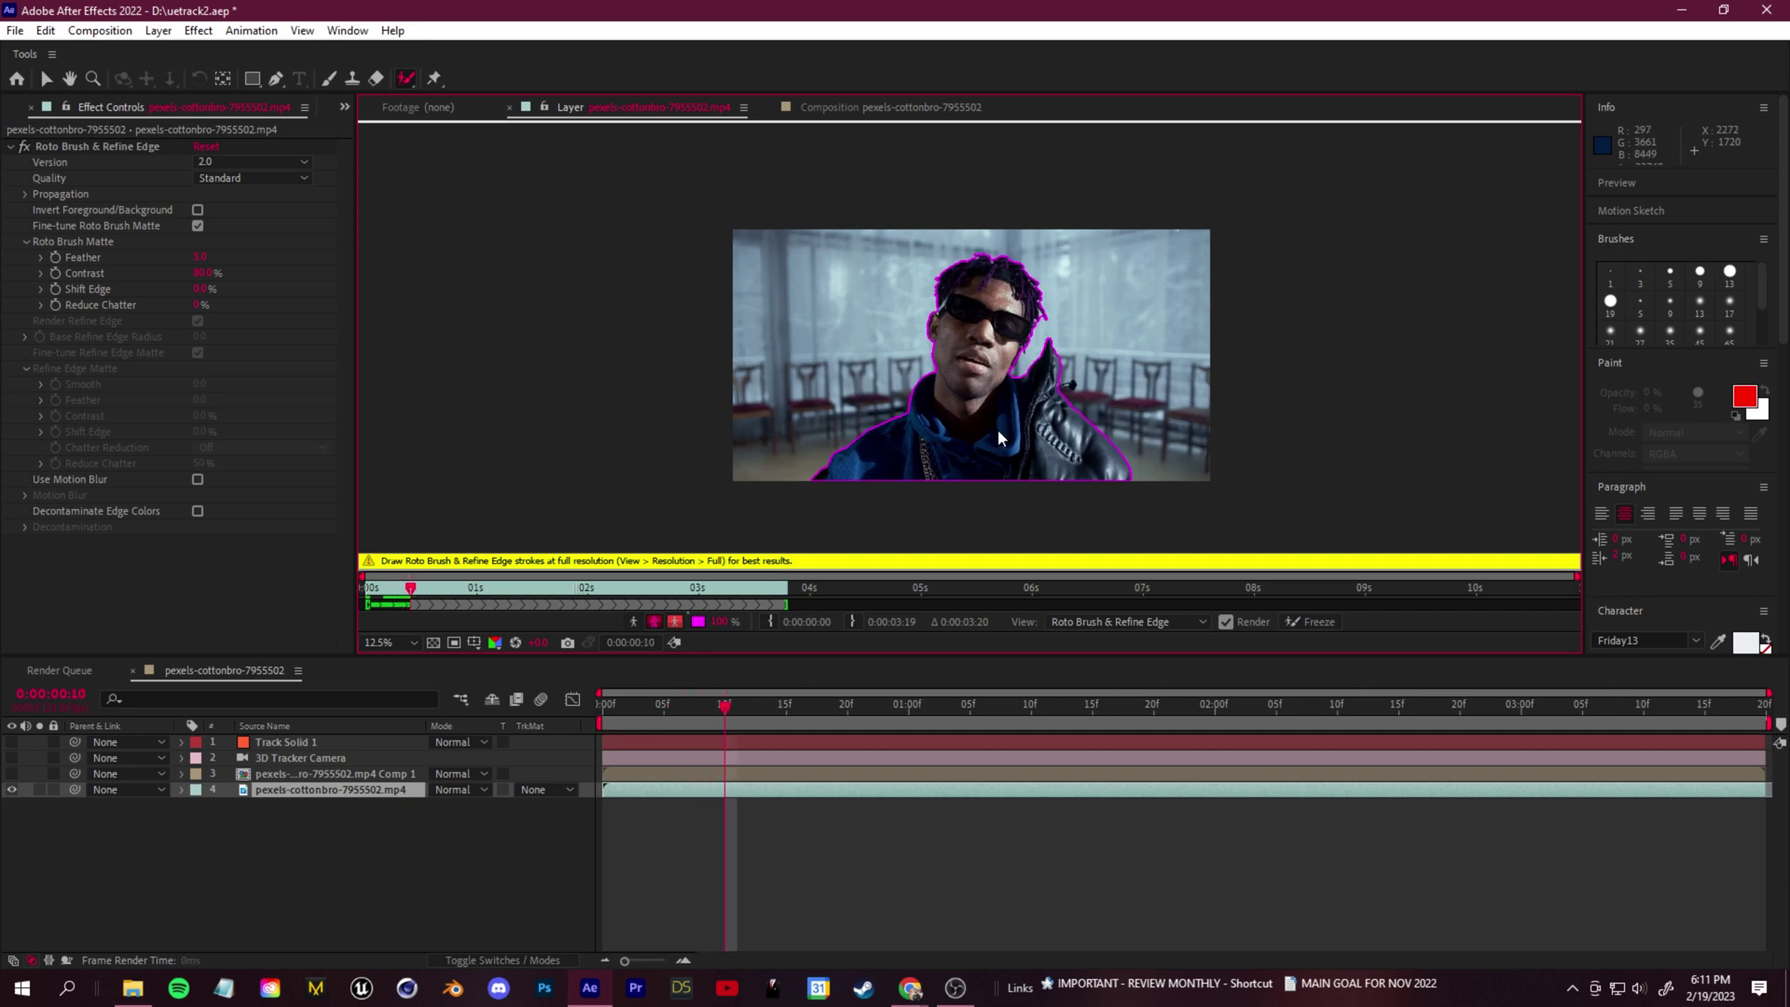
pyautogui.press('pagedown')
pyautogui.press('pagedown')
pyautogui.press('pagedown')
pyautogui.press('pagedown')
pyautogui.press('pagedown')
pyautogui.press('pagedown')
pyautogui.press('pagedown')
pyautogui.press('pagedown')
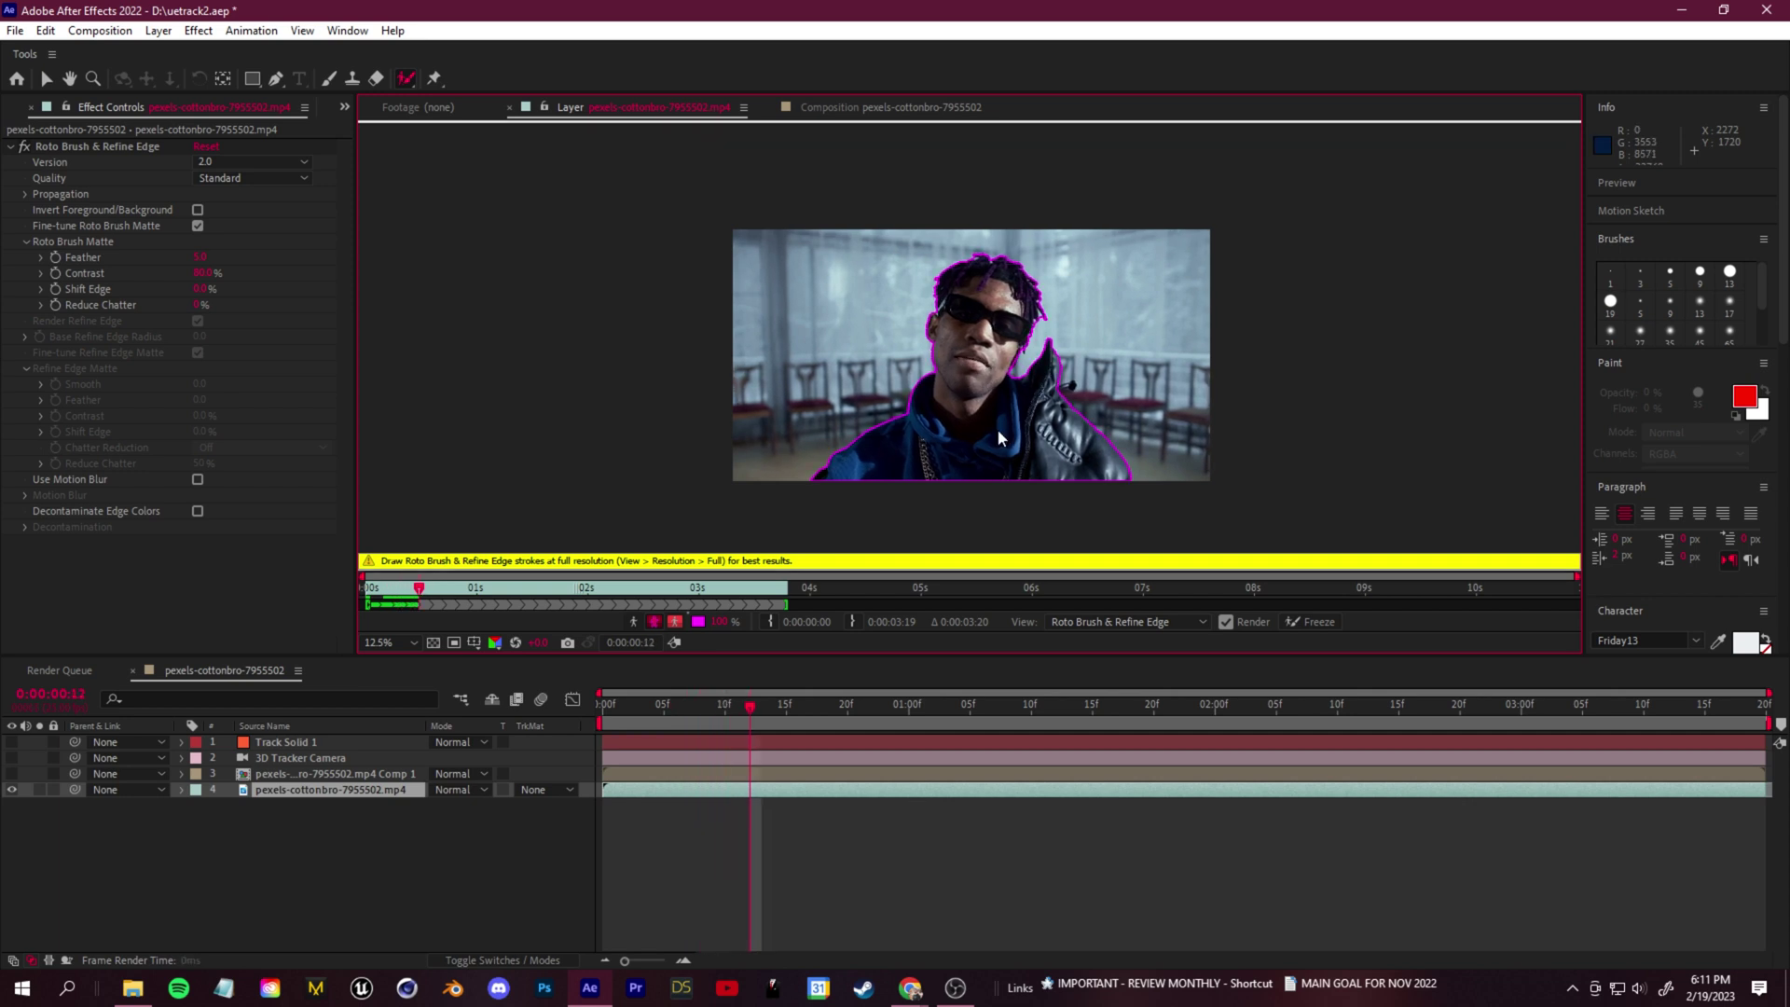
pyautogui.press('pagedown')
pyautogui.press('pagedown')
pyautogui.press('pagedown')
pyautogui.press('pagedown')
pyautogui.press('pagedown')
pyautogui.press('pagedown')
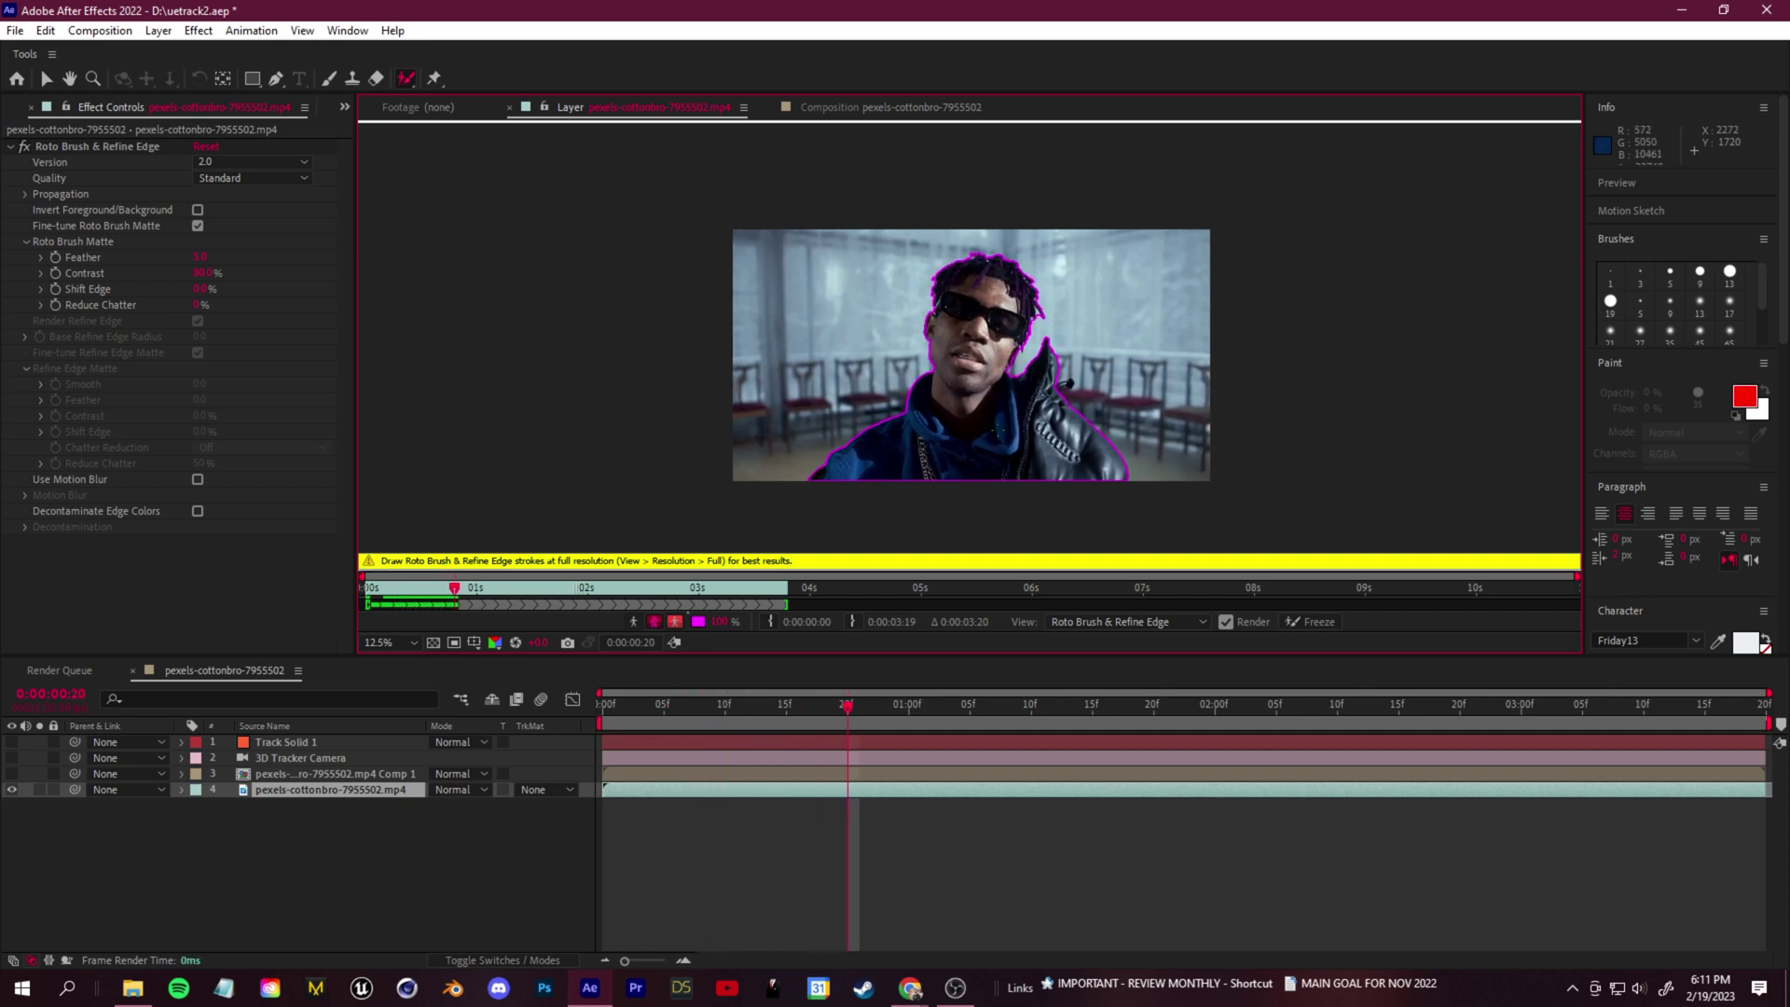
pyautogui.scroll(4, 973, 359)
pyautogui.scroll(-4, 992, 421)
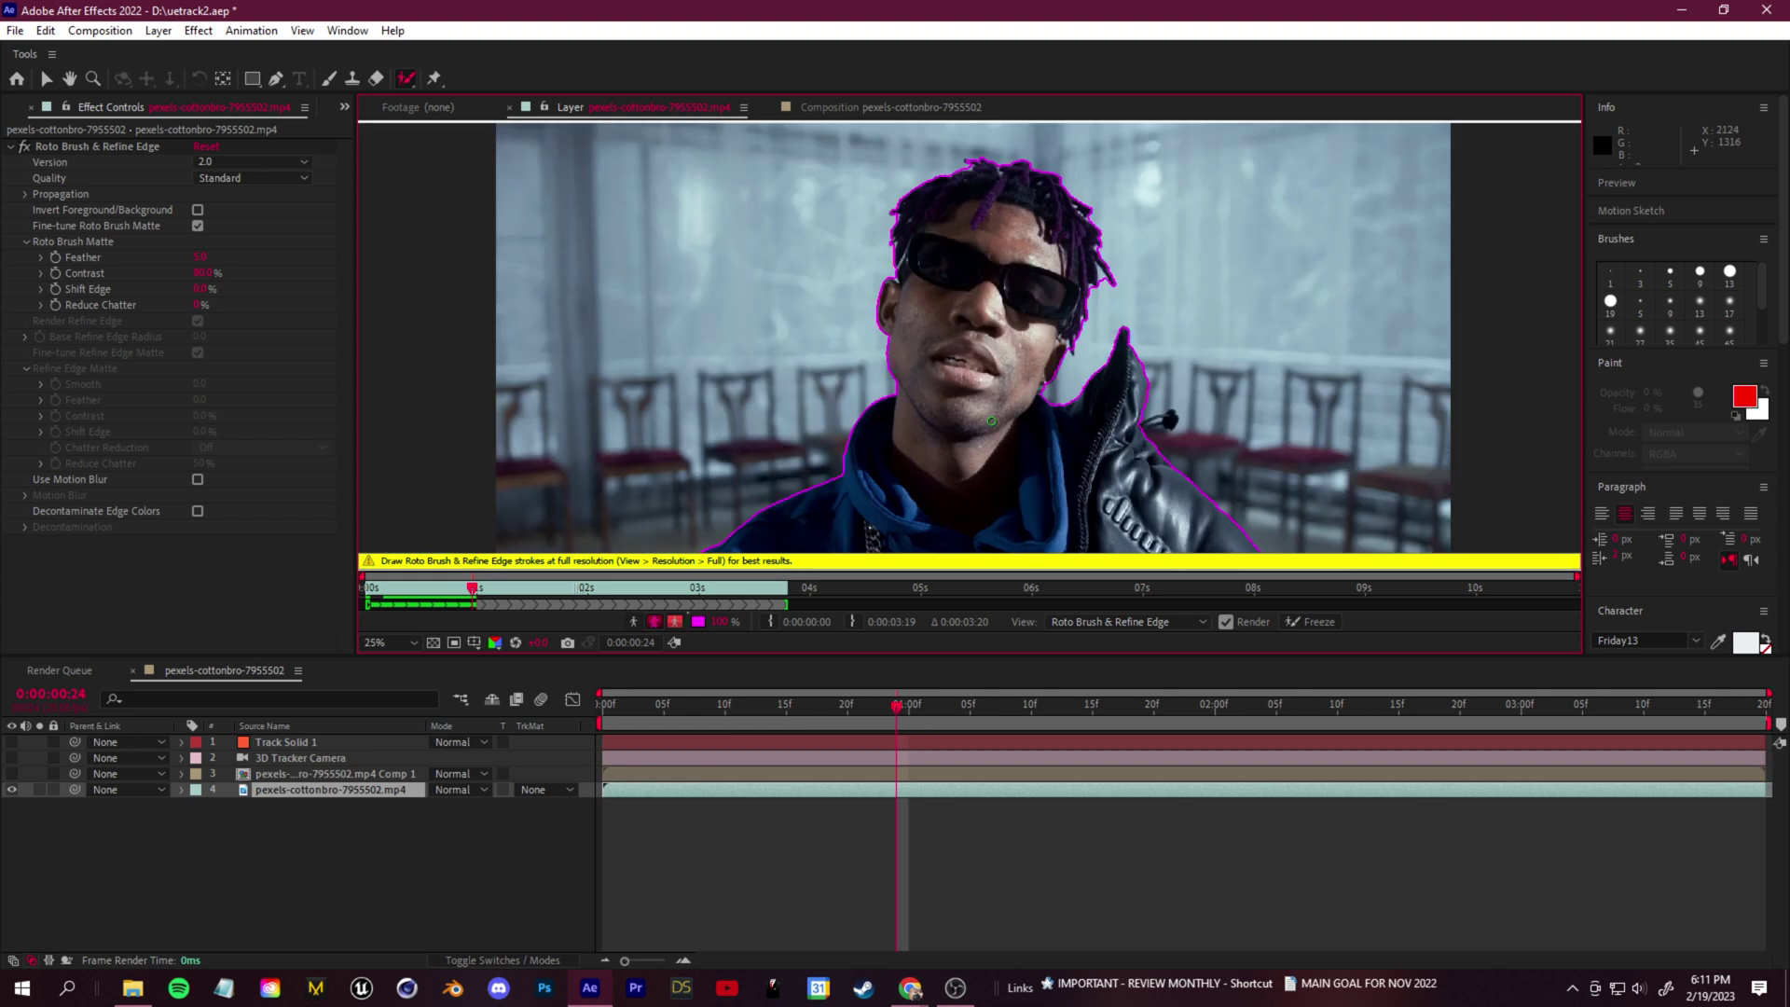
pyautogui.press('pagedown')
pyautogui.press('pagedown')
pyautogui.press('pagedown')
pyautogui.press('pagedown')
pyautogui.press('pagedown')
pyautogui.press('pagedown')
pyautogui.press('pagedown')
pyautogui.press('pagedown')
pyautogui.press('pagedown')
pyautogui.press('pagedown')
pyautogui.press('pagedown')
pyautogui.press('pagedown')
pyautogui.press('pagedown')
pyautogui.press('pagedown')
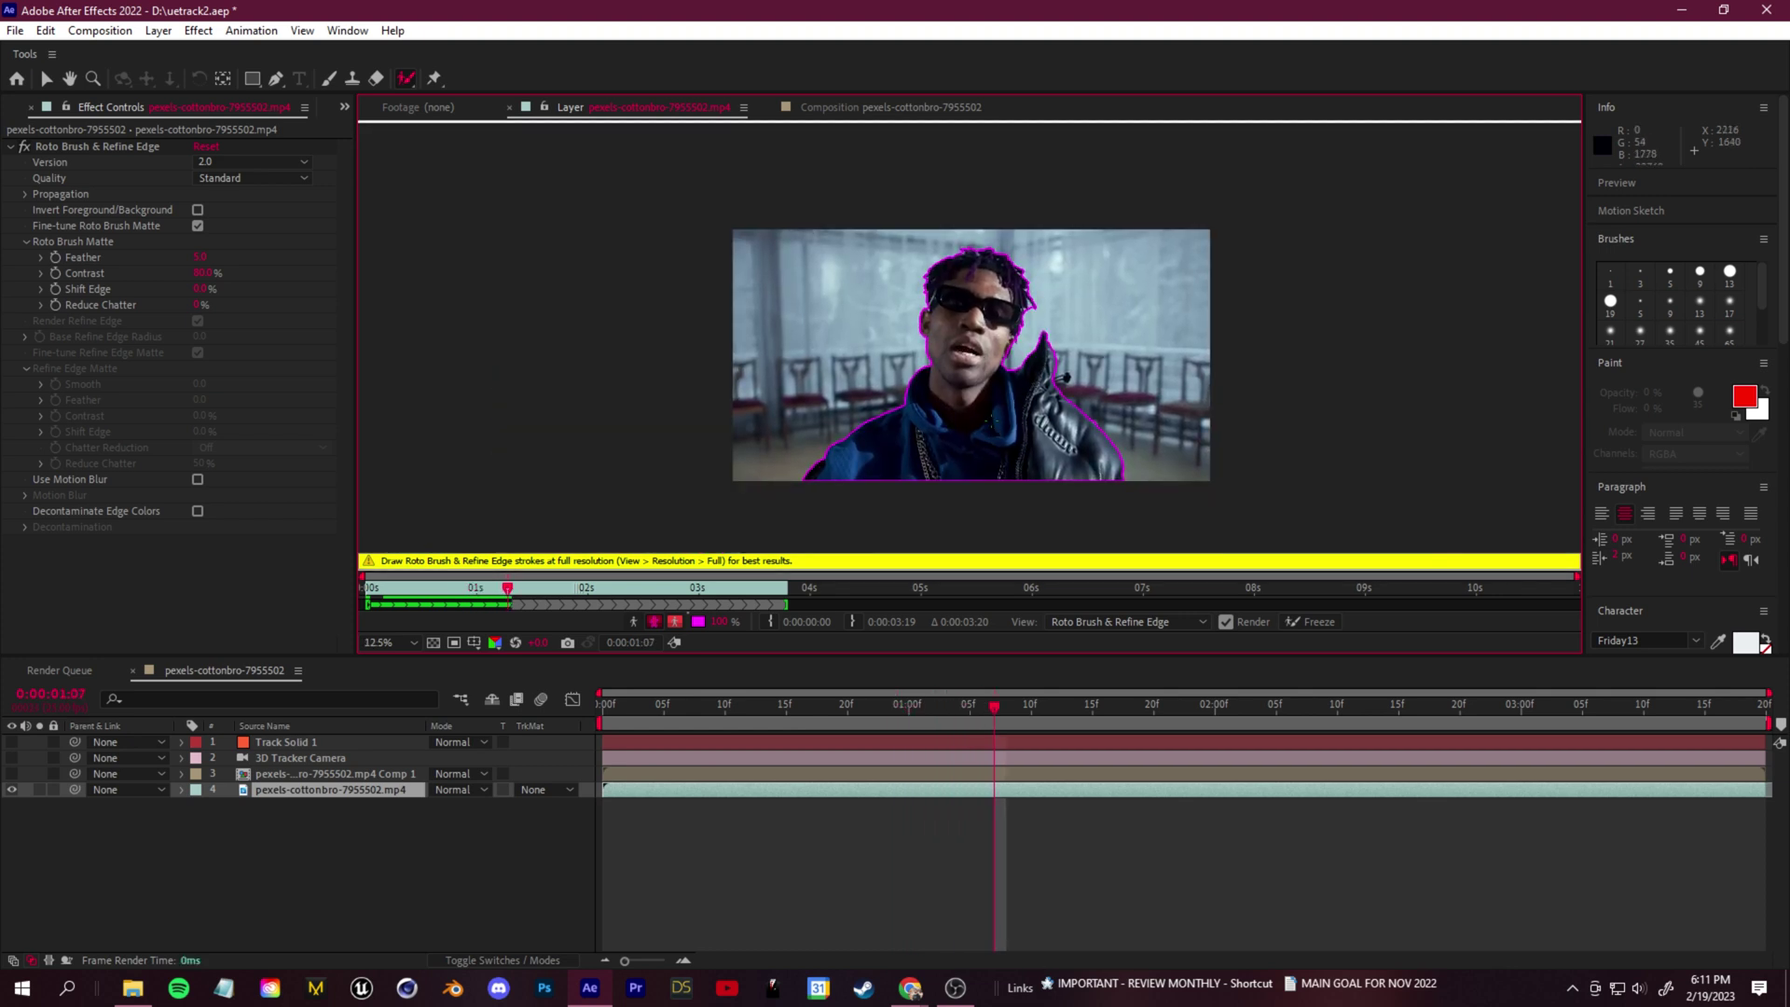
pyautogui.click(789, 602)
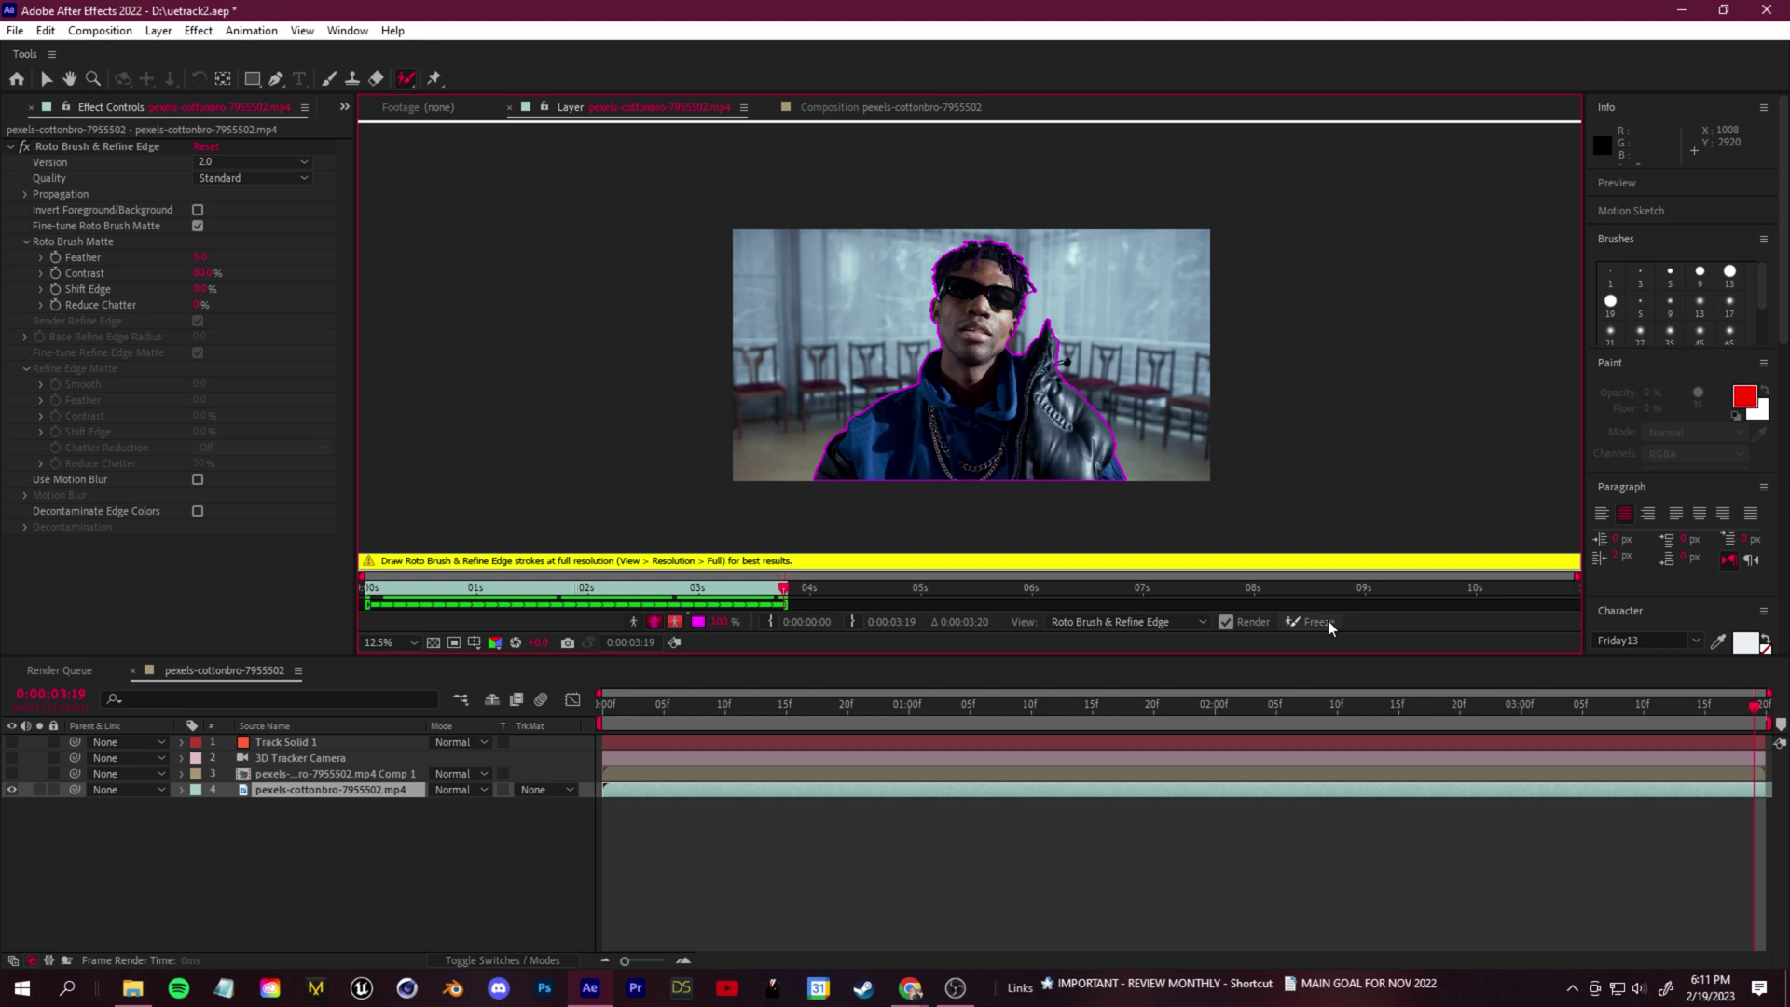
pyautogui.click(1327, 620)
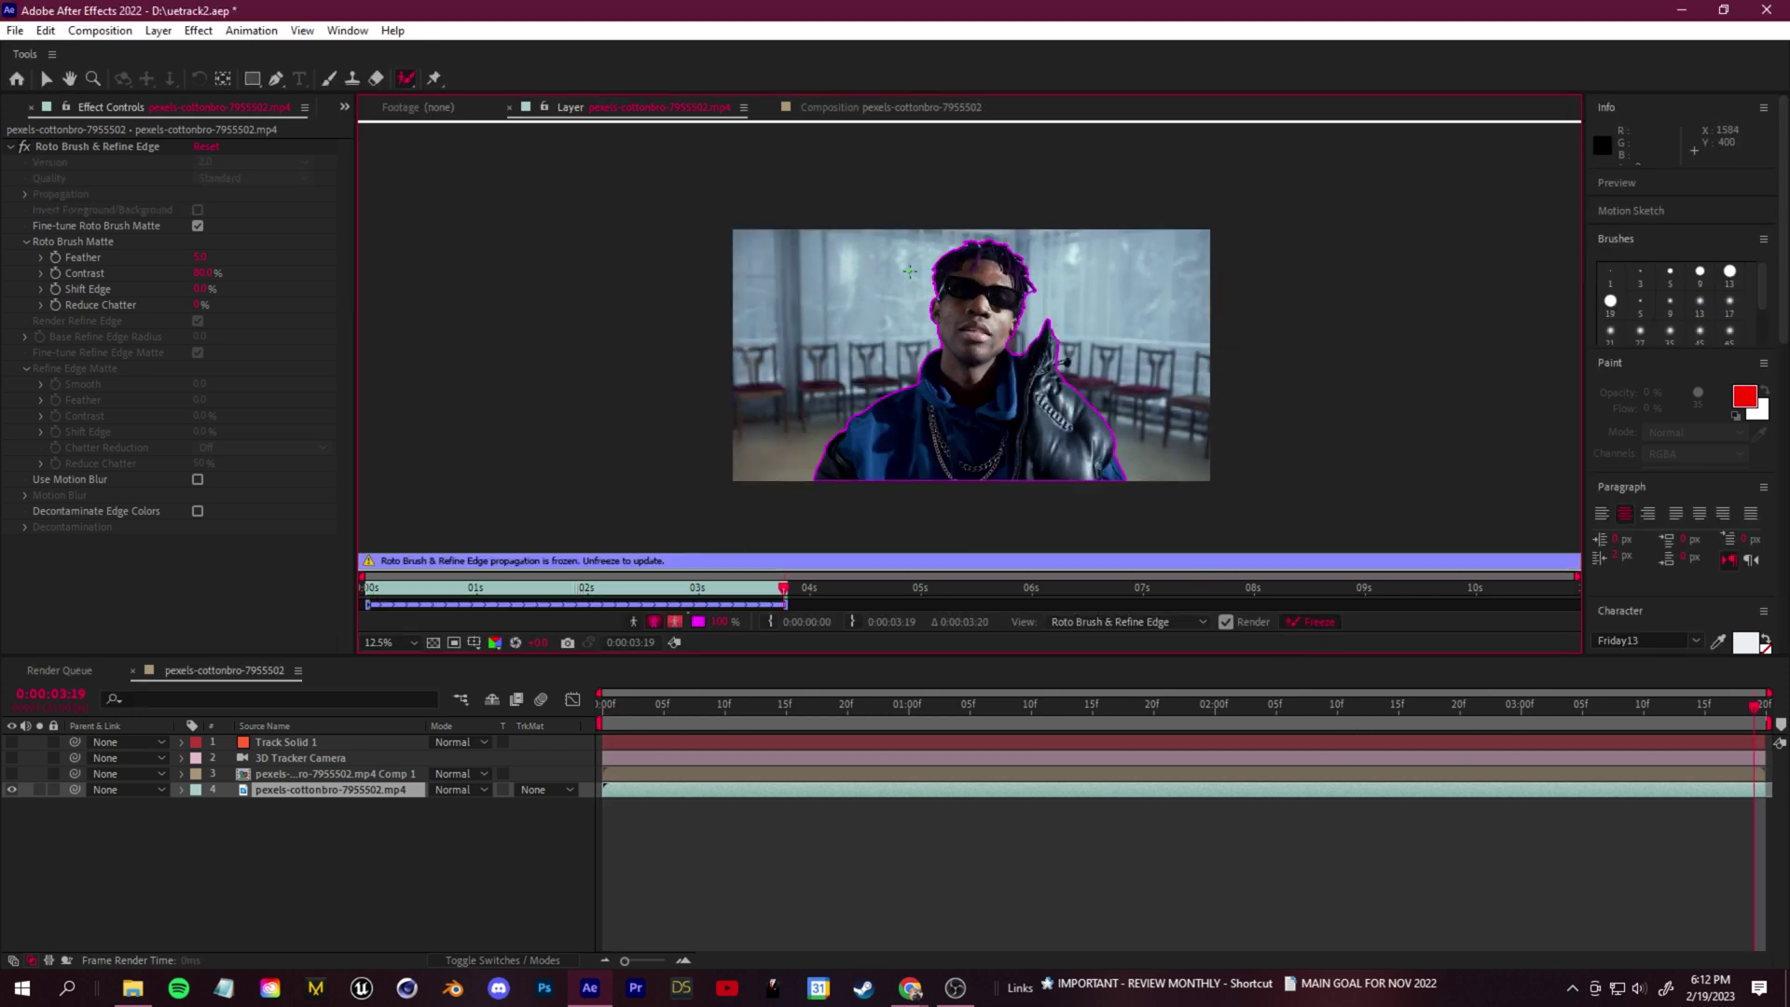
# Review the cut-out man across frames in the composition view
pyautogui.click(838, 107)
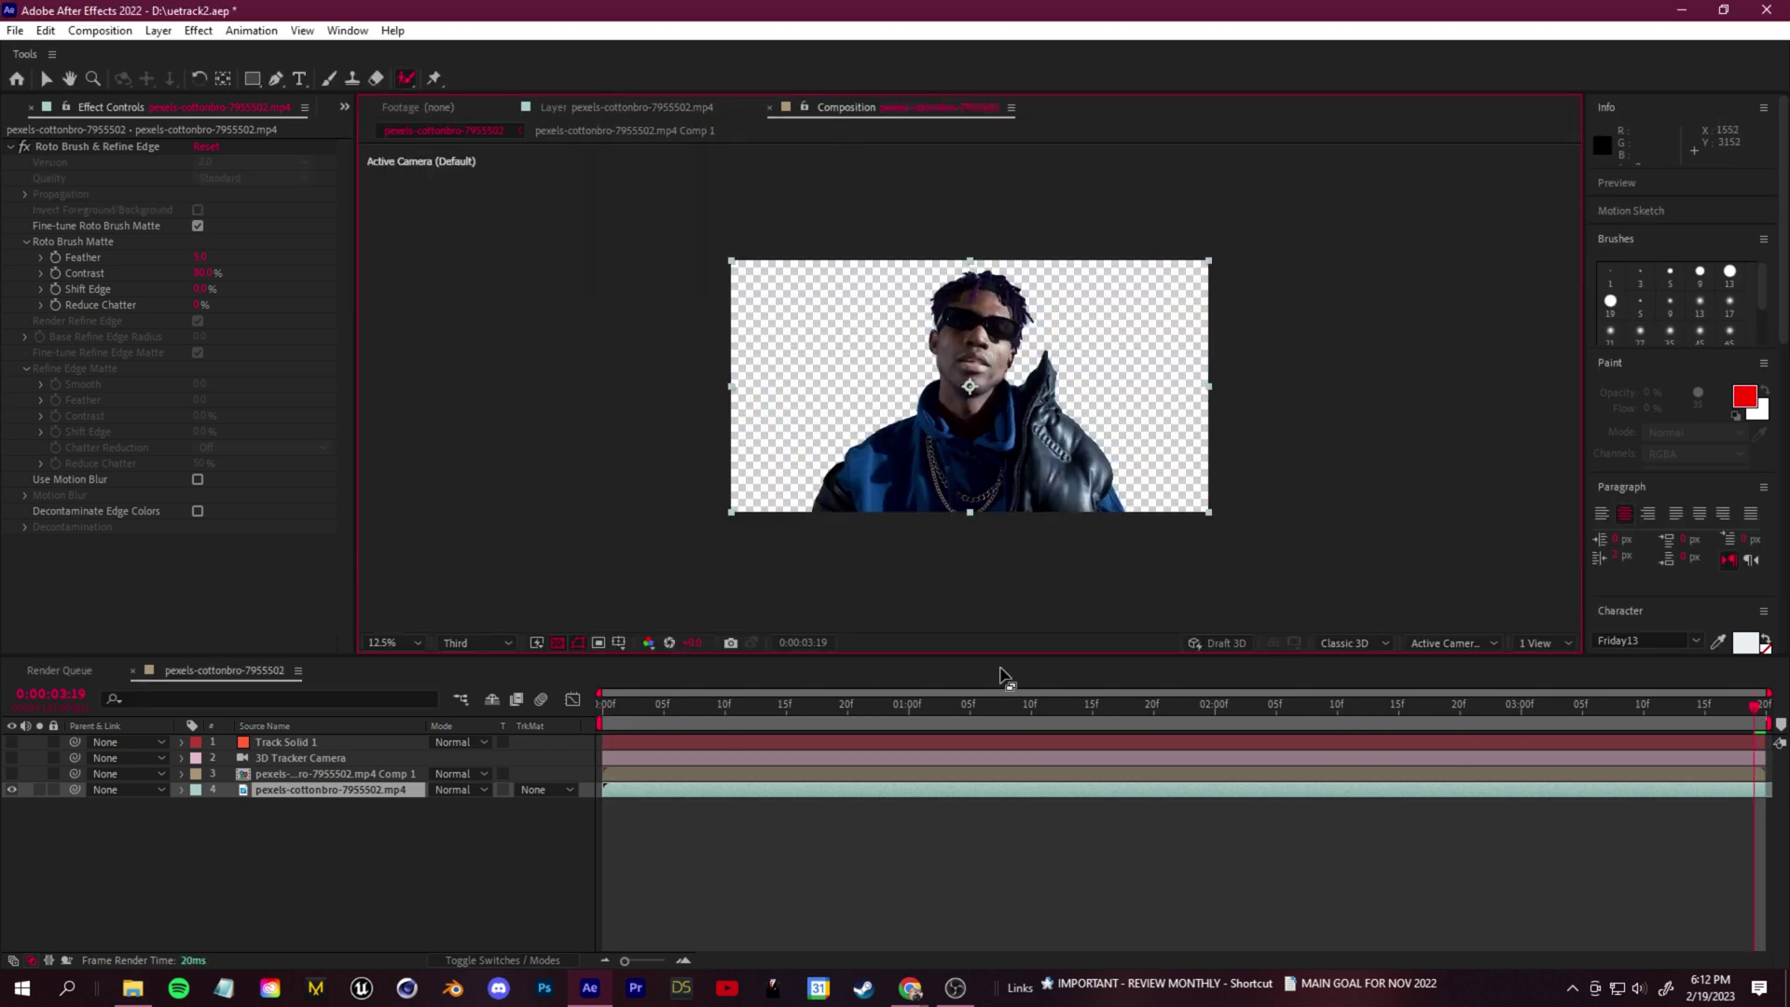
pyautogui.moveTo(1747, 709); pyautogui.dragTo(1303, 671)
pyautogui.press('.')
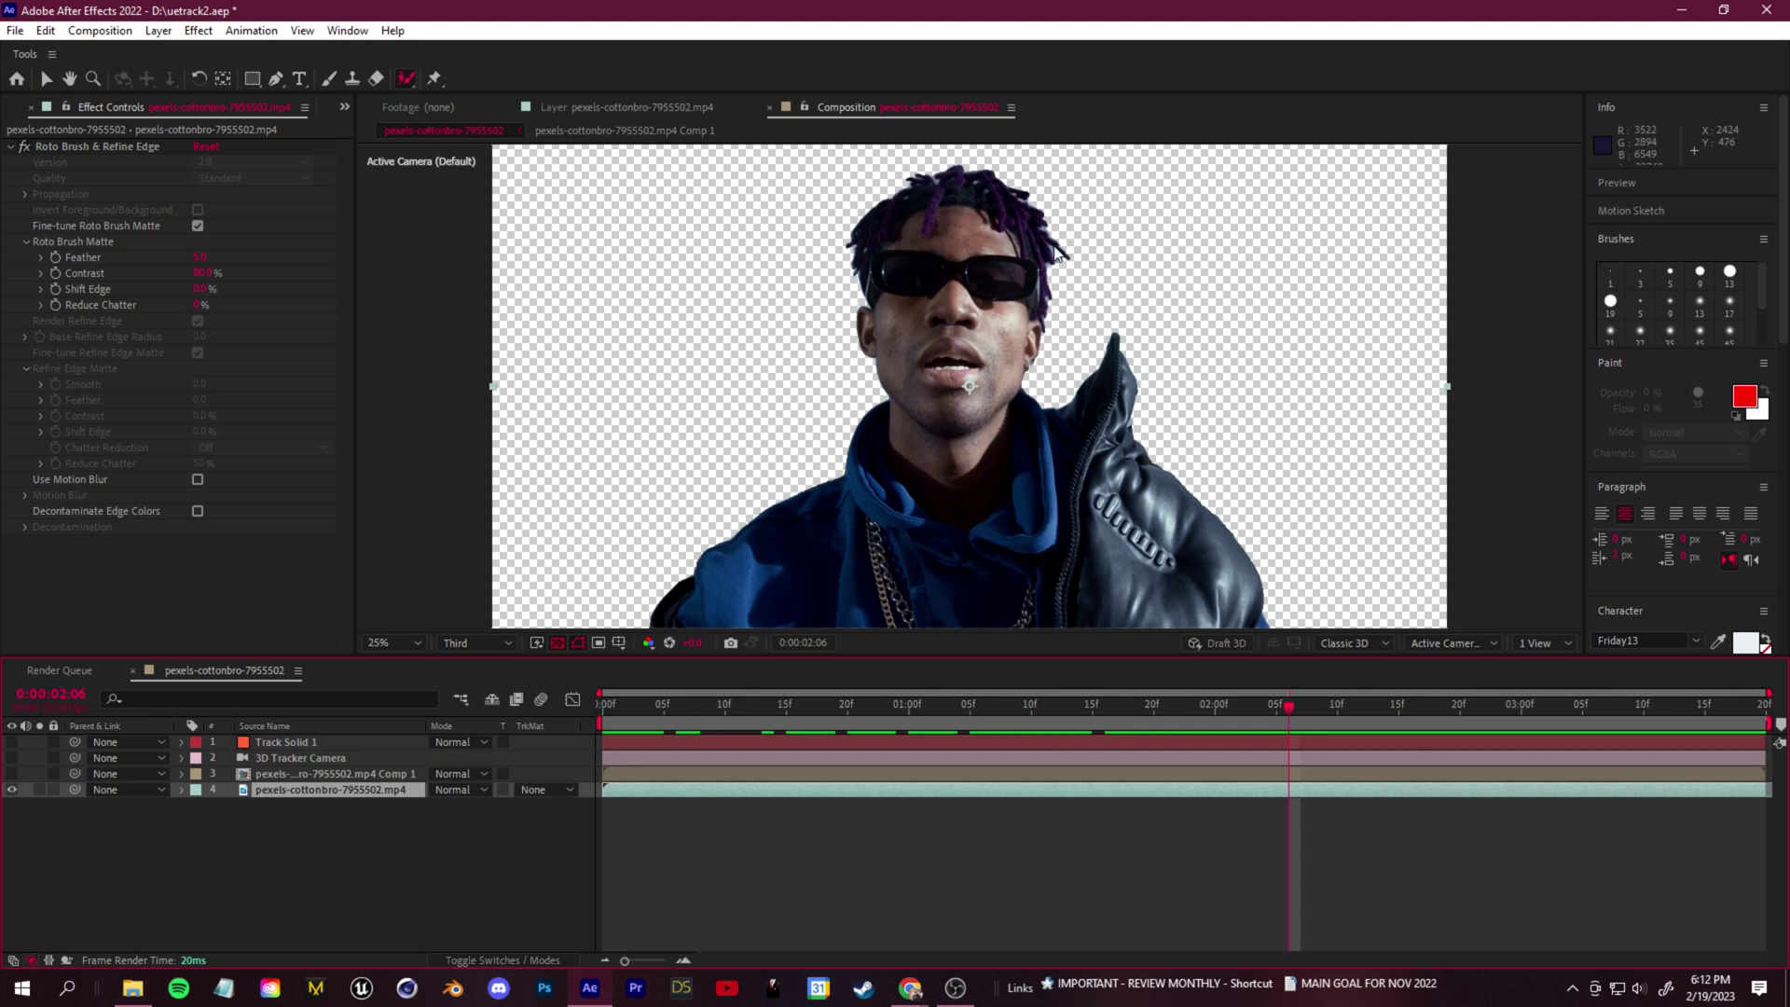
pyautogui.press(',')
pyautogui.moveTo(1310, 727); pyautogui.dragTo(477, 711)
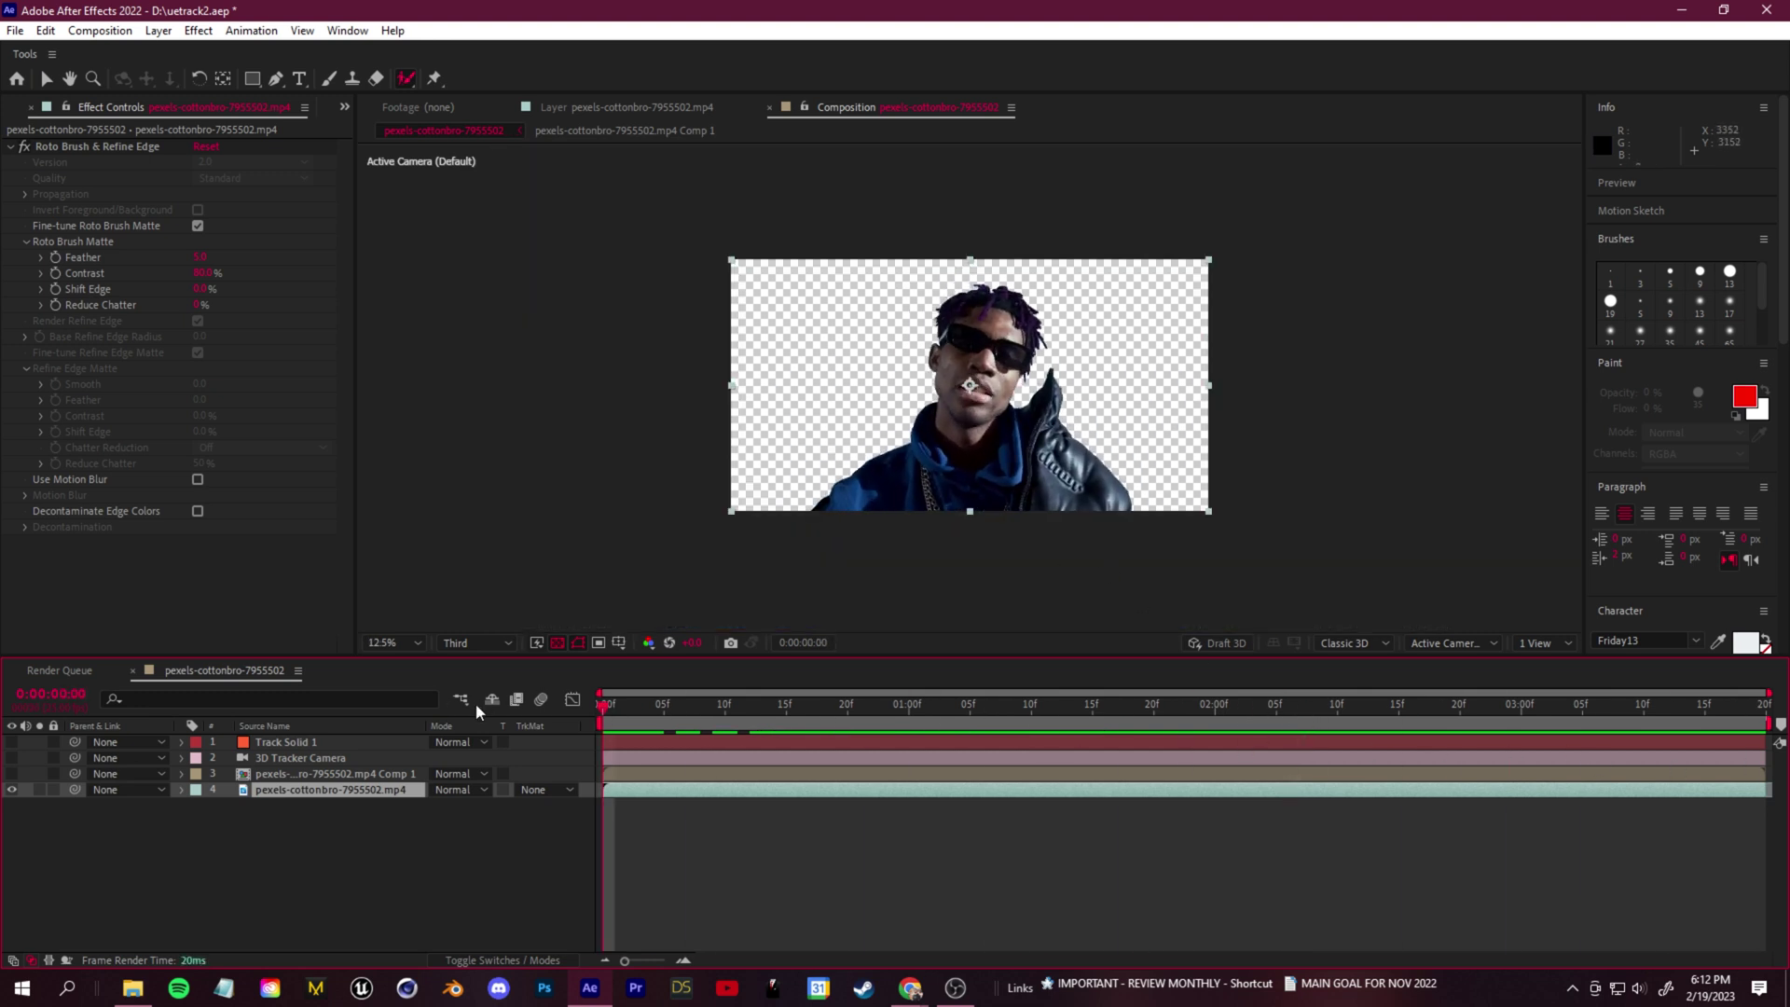
# Hide the roto layer and show the background comp, tracker camera and Track Solid 1
pyautogui.click(12, 790)
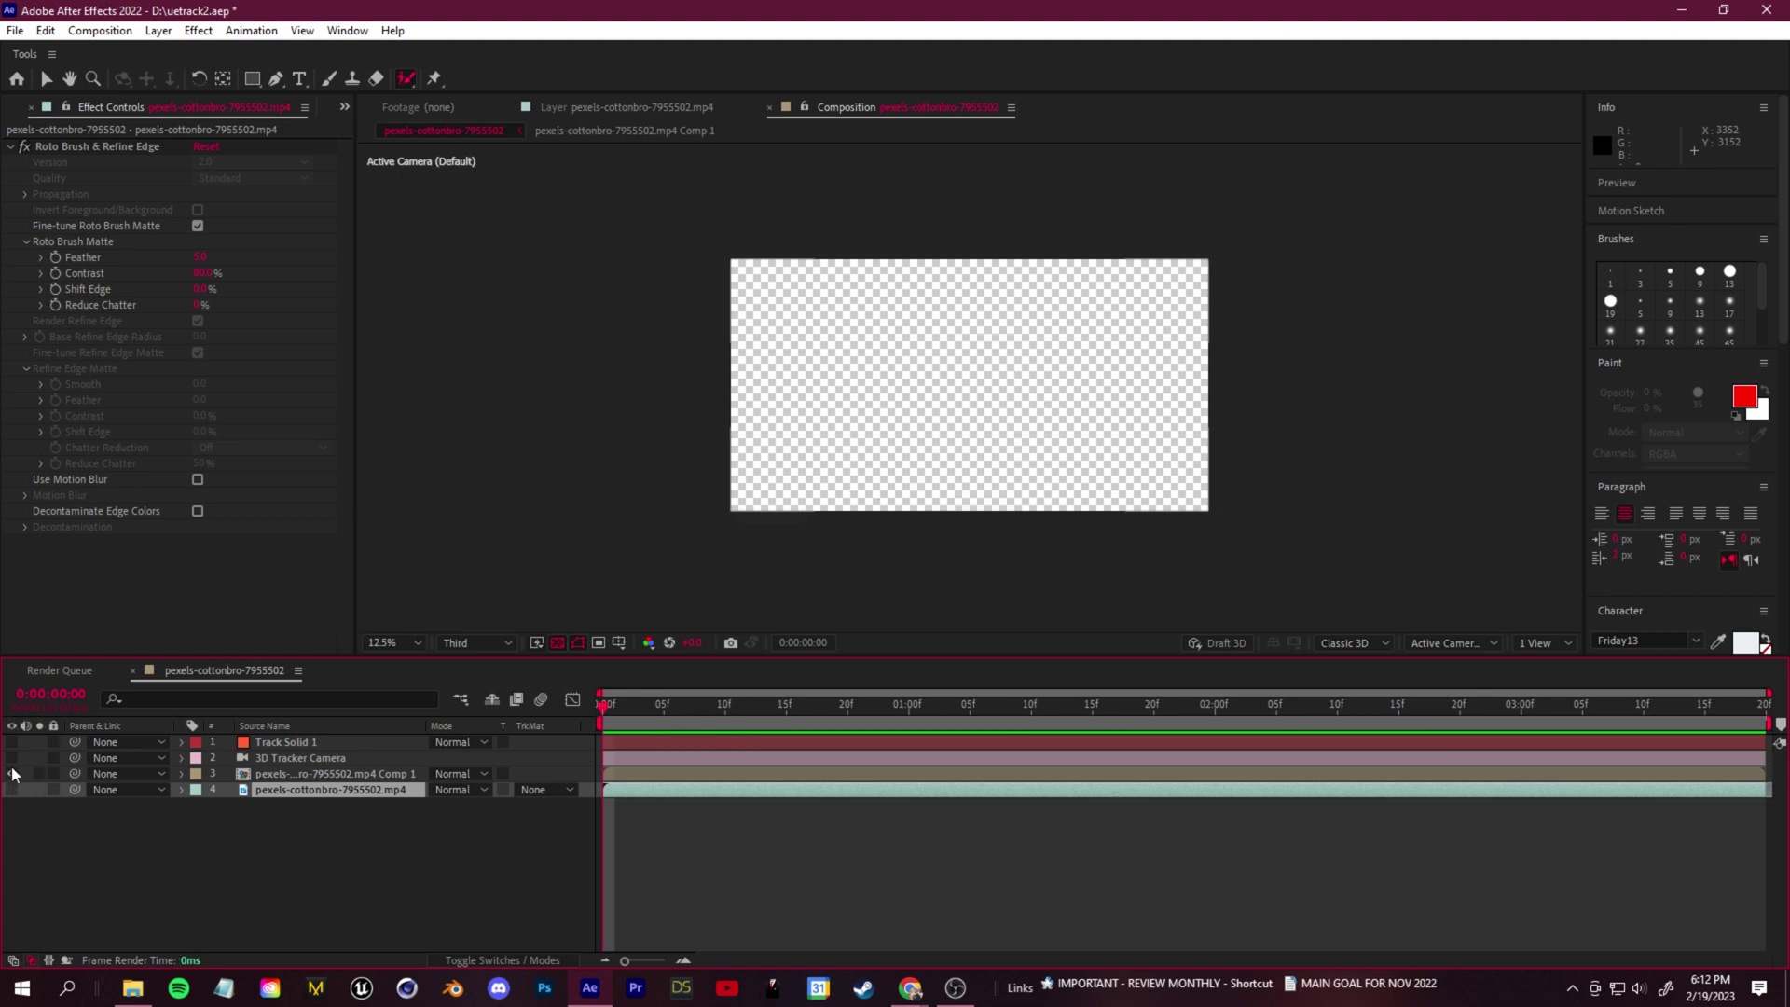
pyautogui.click(12, 774)
pyautogui.click(12, 758)
pyautogui.click(12, 743)
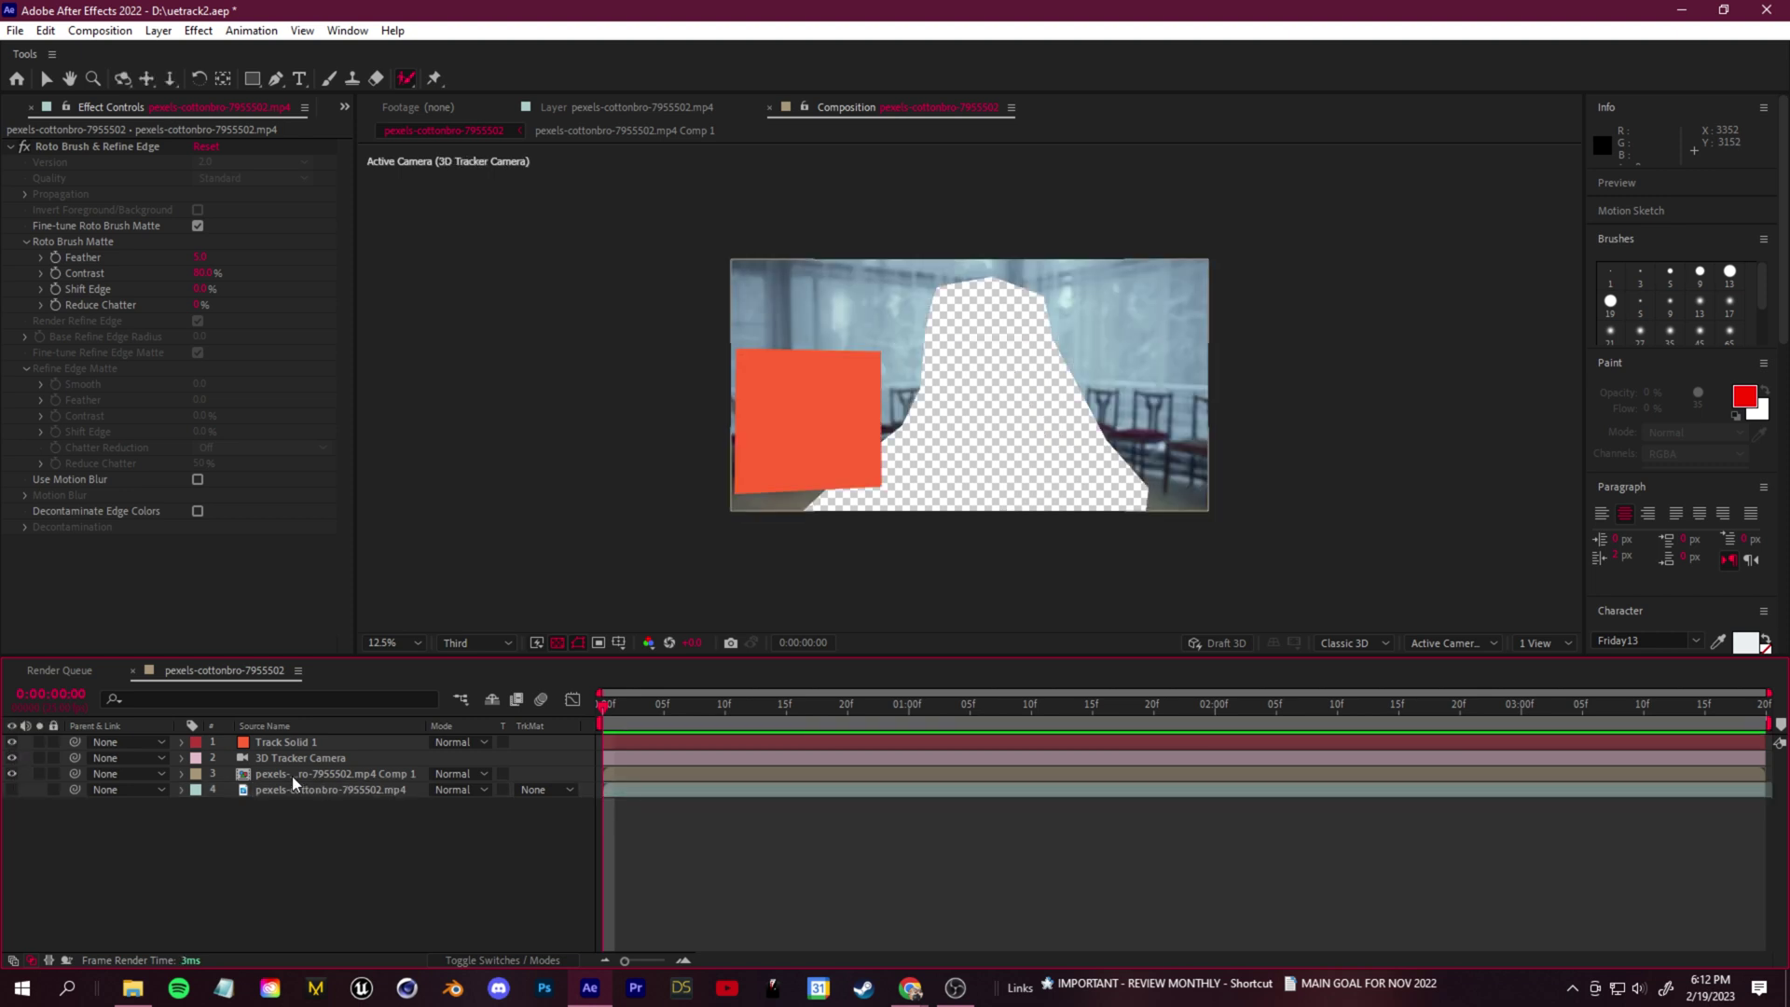
pyautogui.click(295, 776)
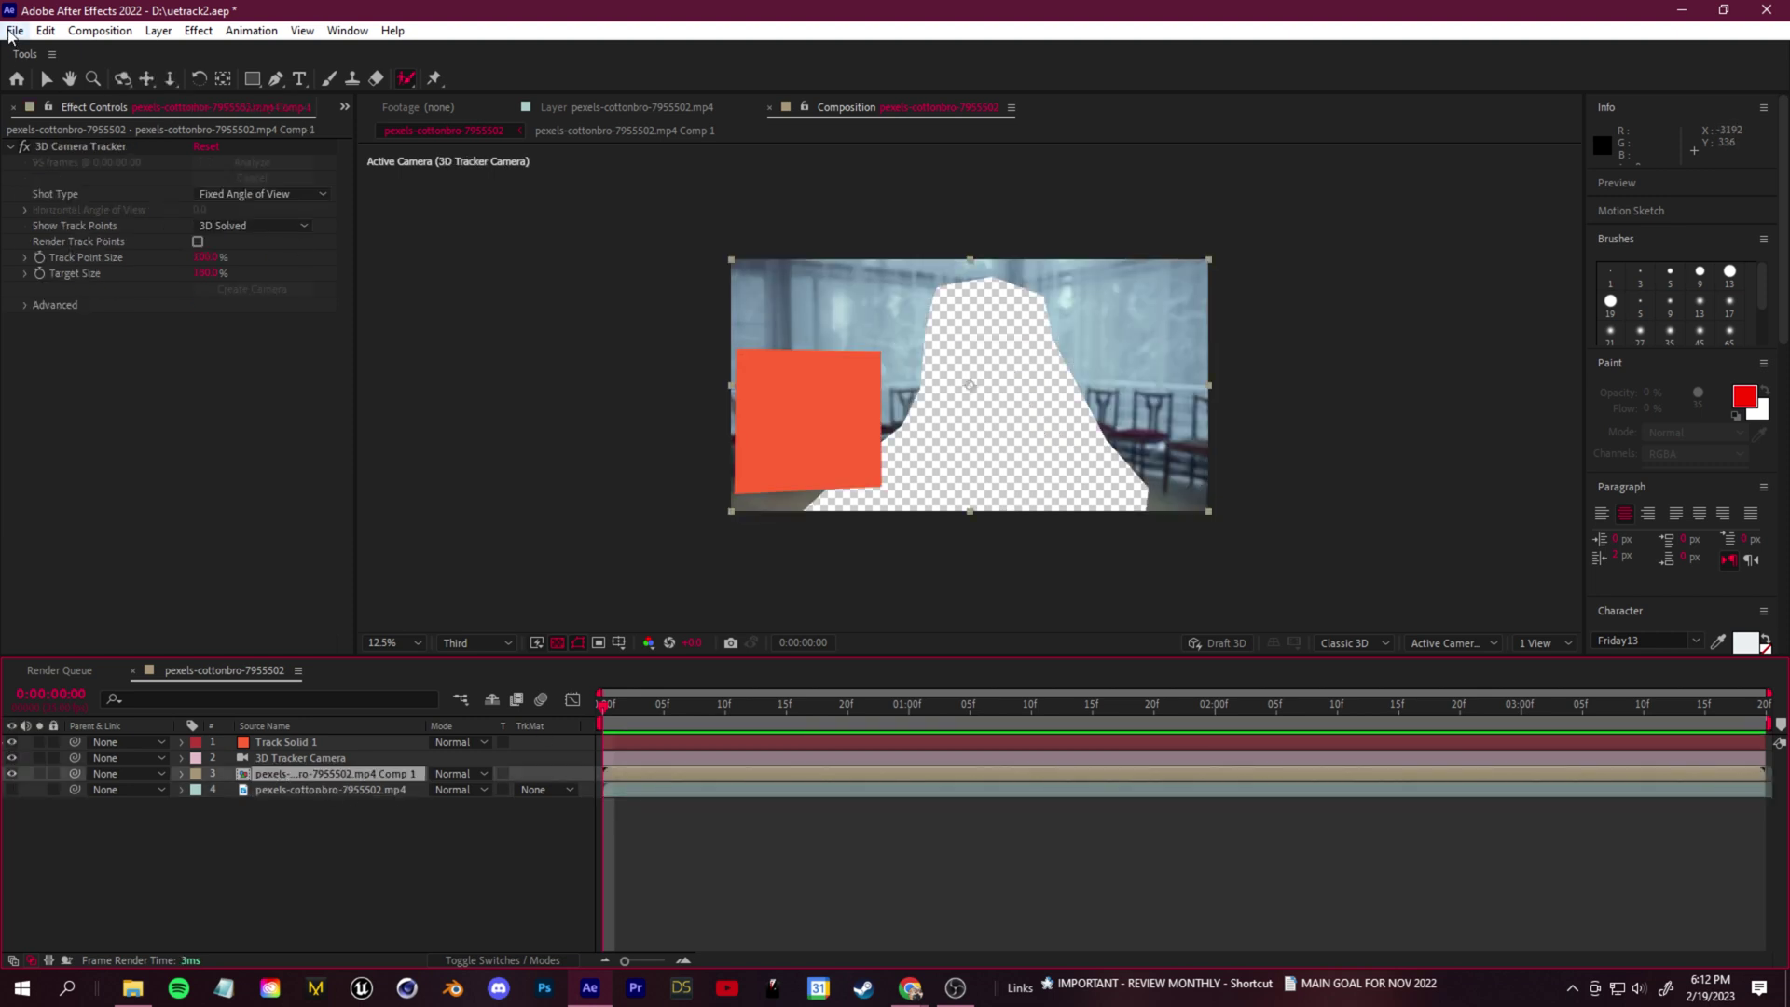
# Open AE TRACK FOOTAGE.c4d from the Track 2 folder in Cinema 4D
pyautogui.click(14, 30)
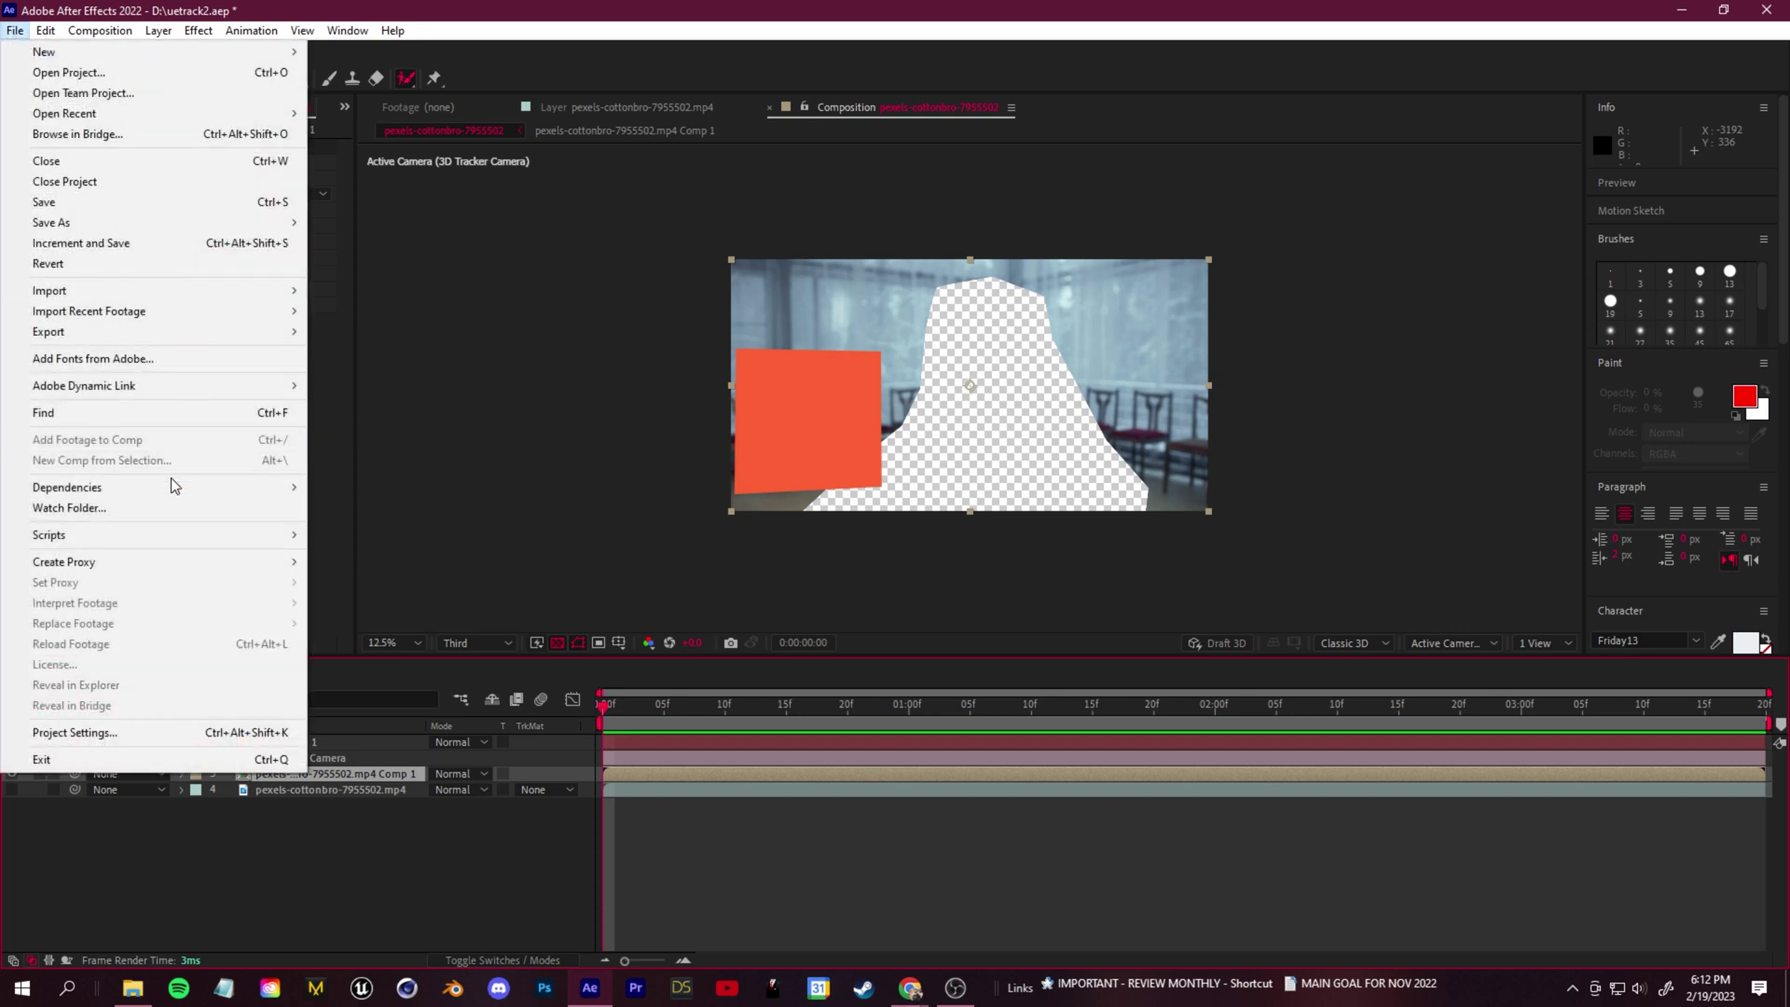
pyautogui.click(132, 988)
pyautogui.doubleClick(686, 512)
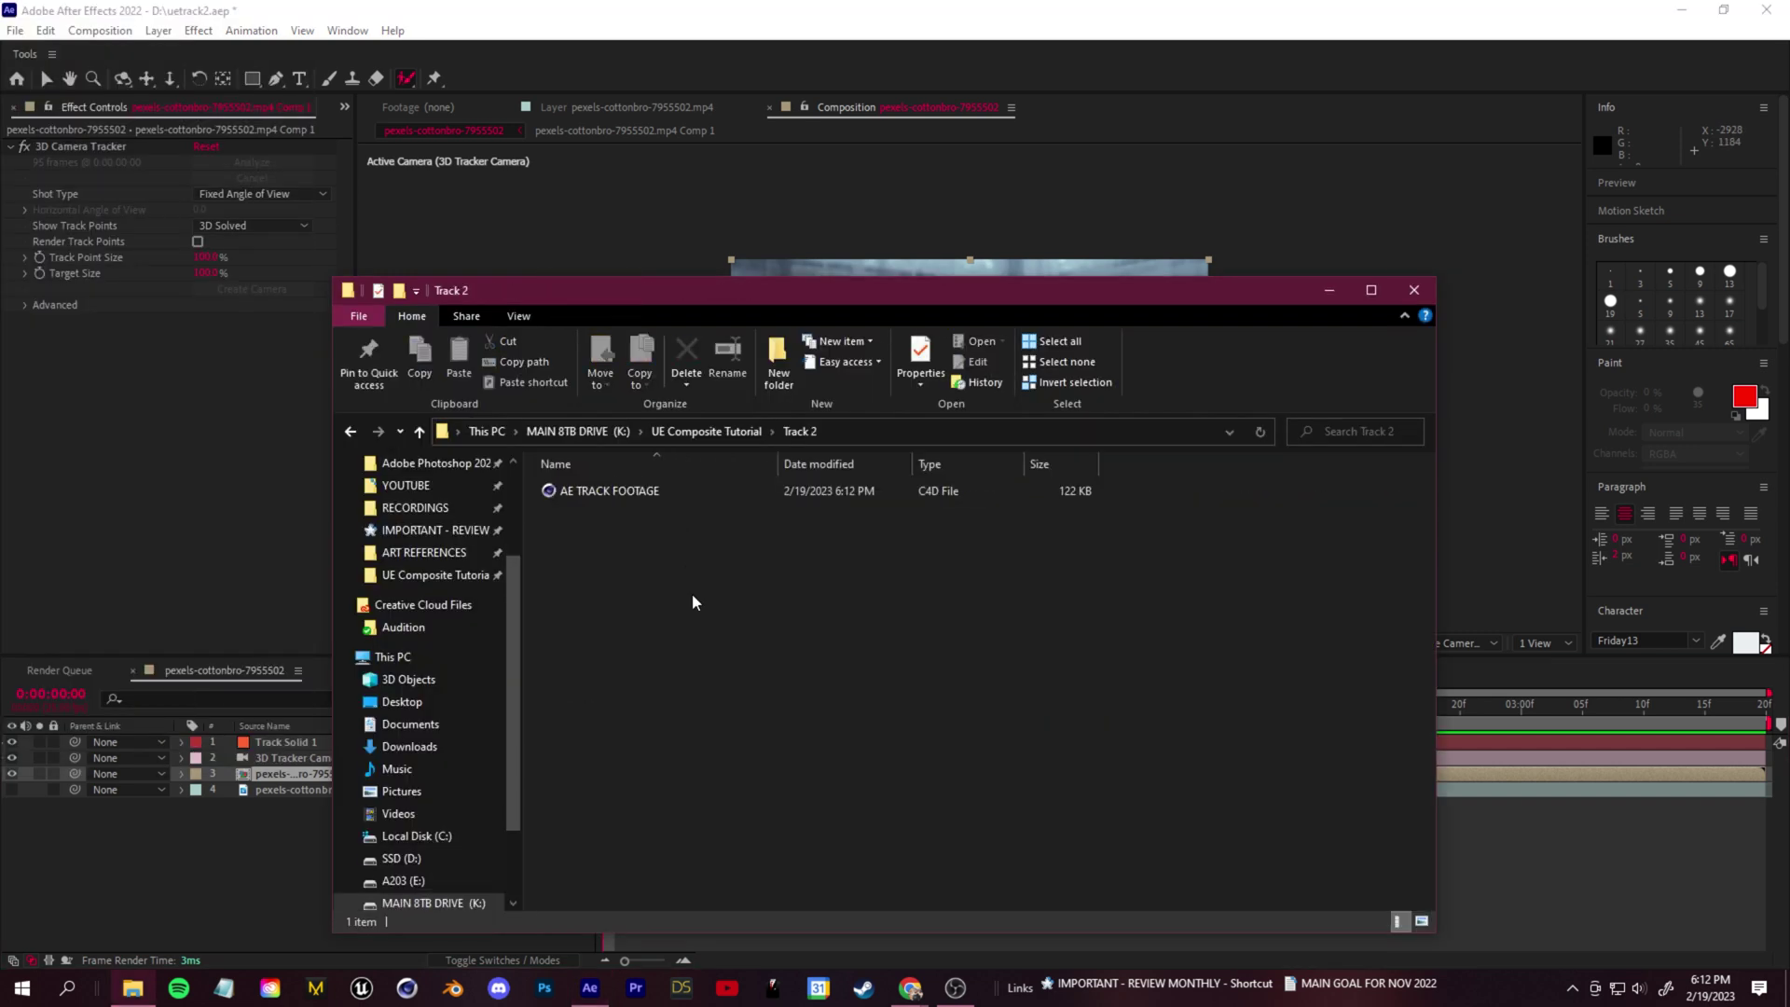
pyautogui.doubleClick(617, 492)
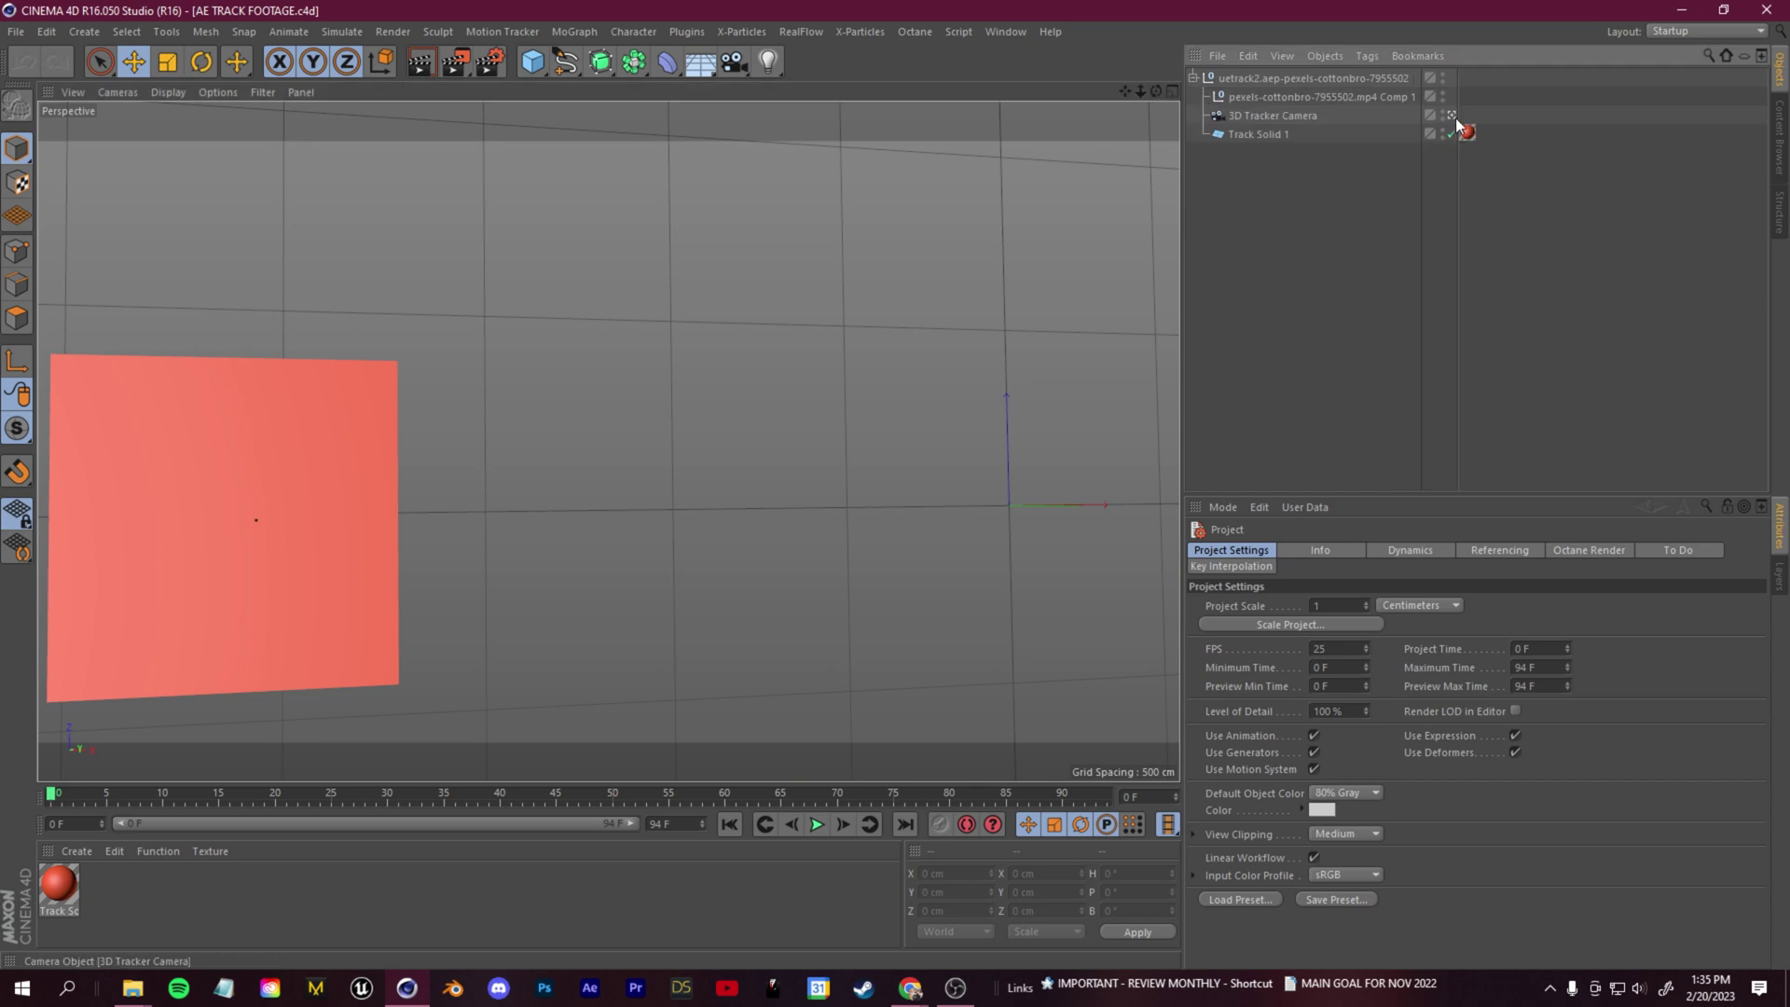
# Review the 3D Tracker Camera's motion from frame 0 to 94, then bring up the File menu
pyautogui.click(1451, 116)
pyautogui.moveTo(1138, 92); pyautogui.dragTo(1138, 201)
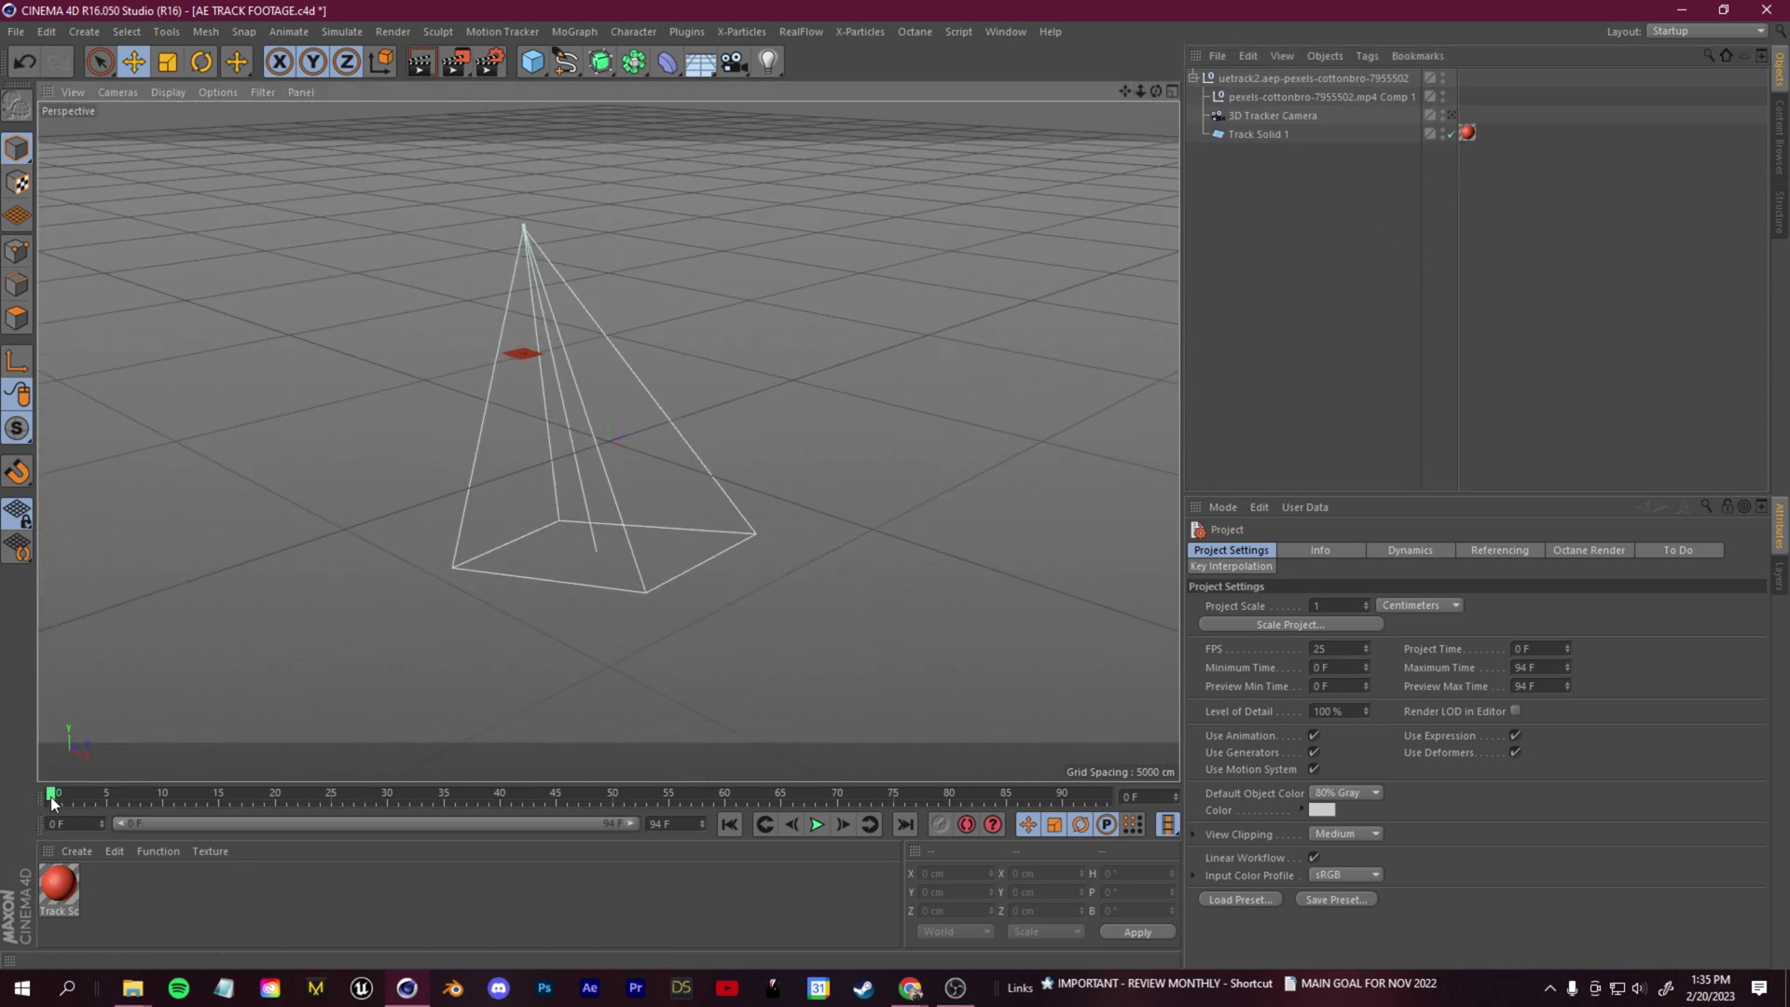
pyautogui.moveTo(54, 804)
pyautogui.mouseDown()
pyautogui.moveTo(926, 843)
pyautogui.moveTo(52, 794)
pyautogui.mouseUp()
pyautogui.click(1451, 115)
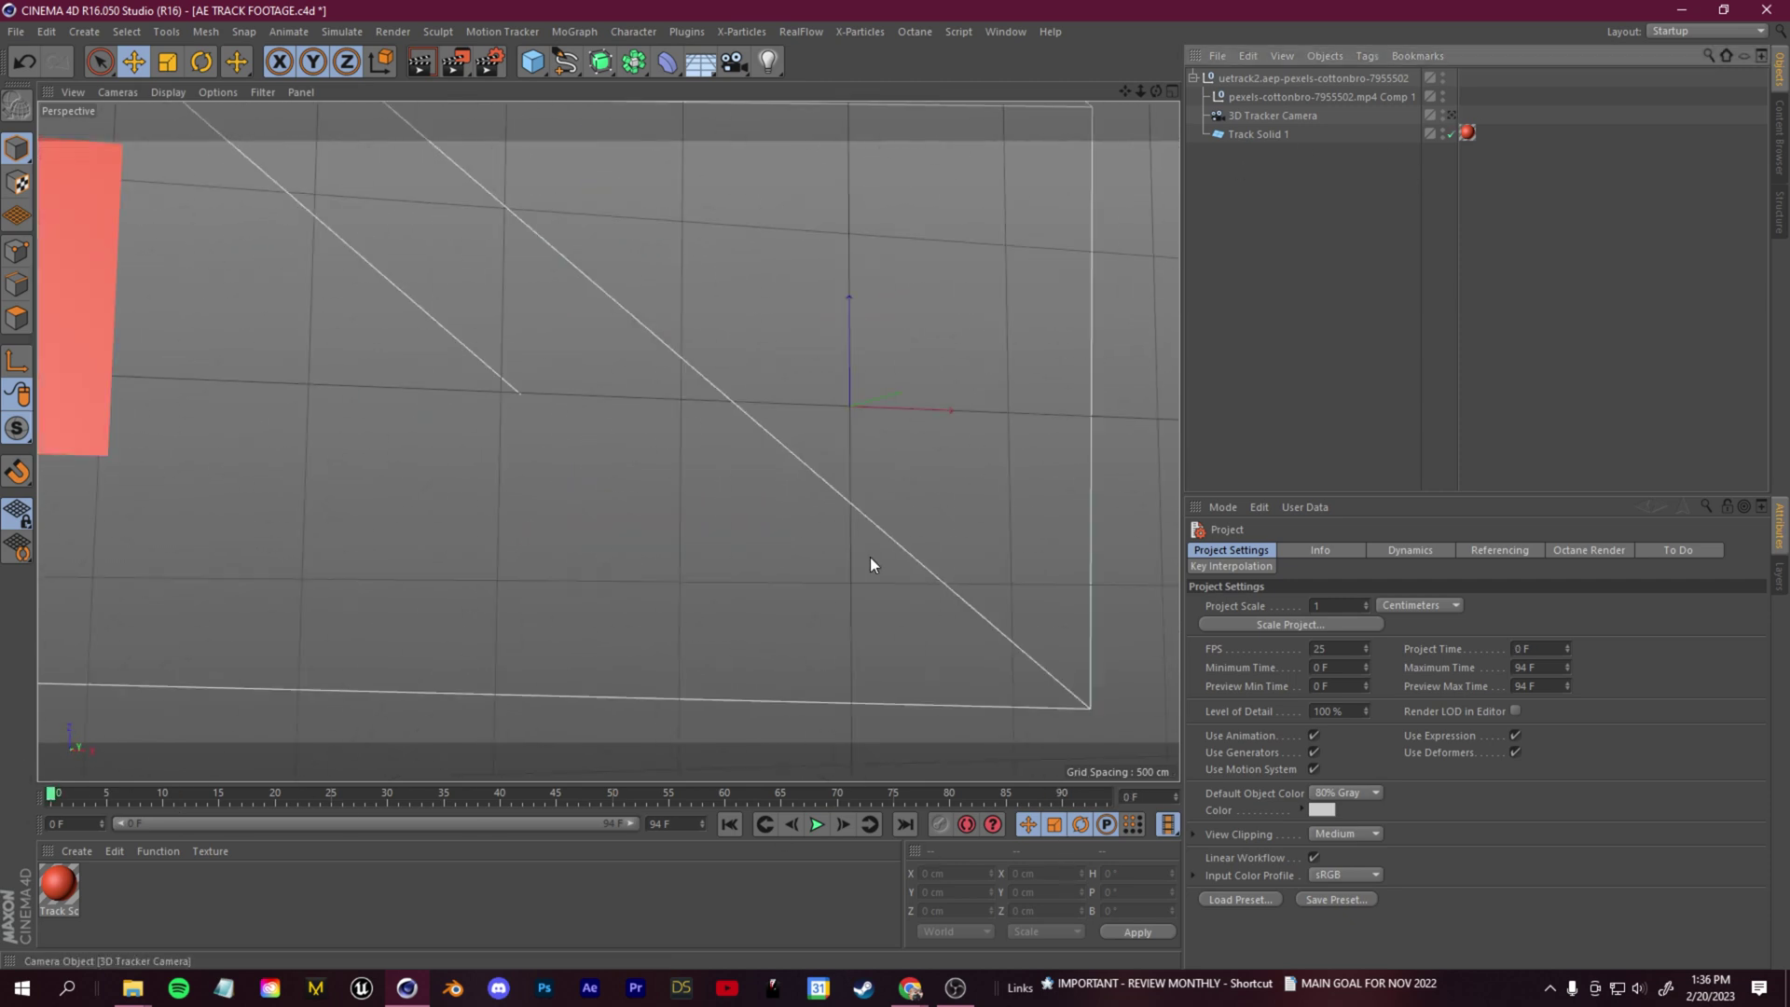
pyautogui.moveTo(57, 792); pyautogui.dragTo(35, 723)
pyautogui.click(16, 31)
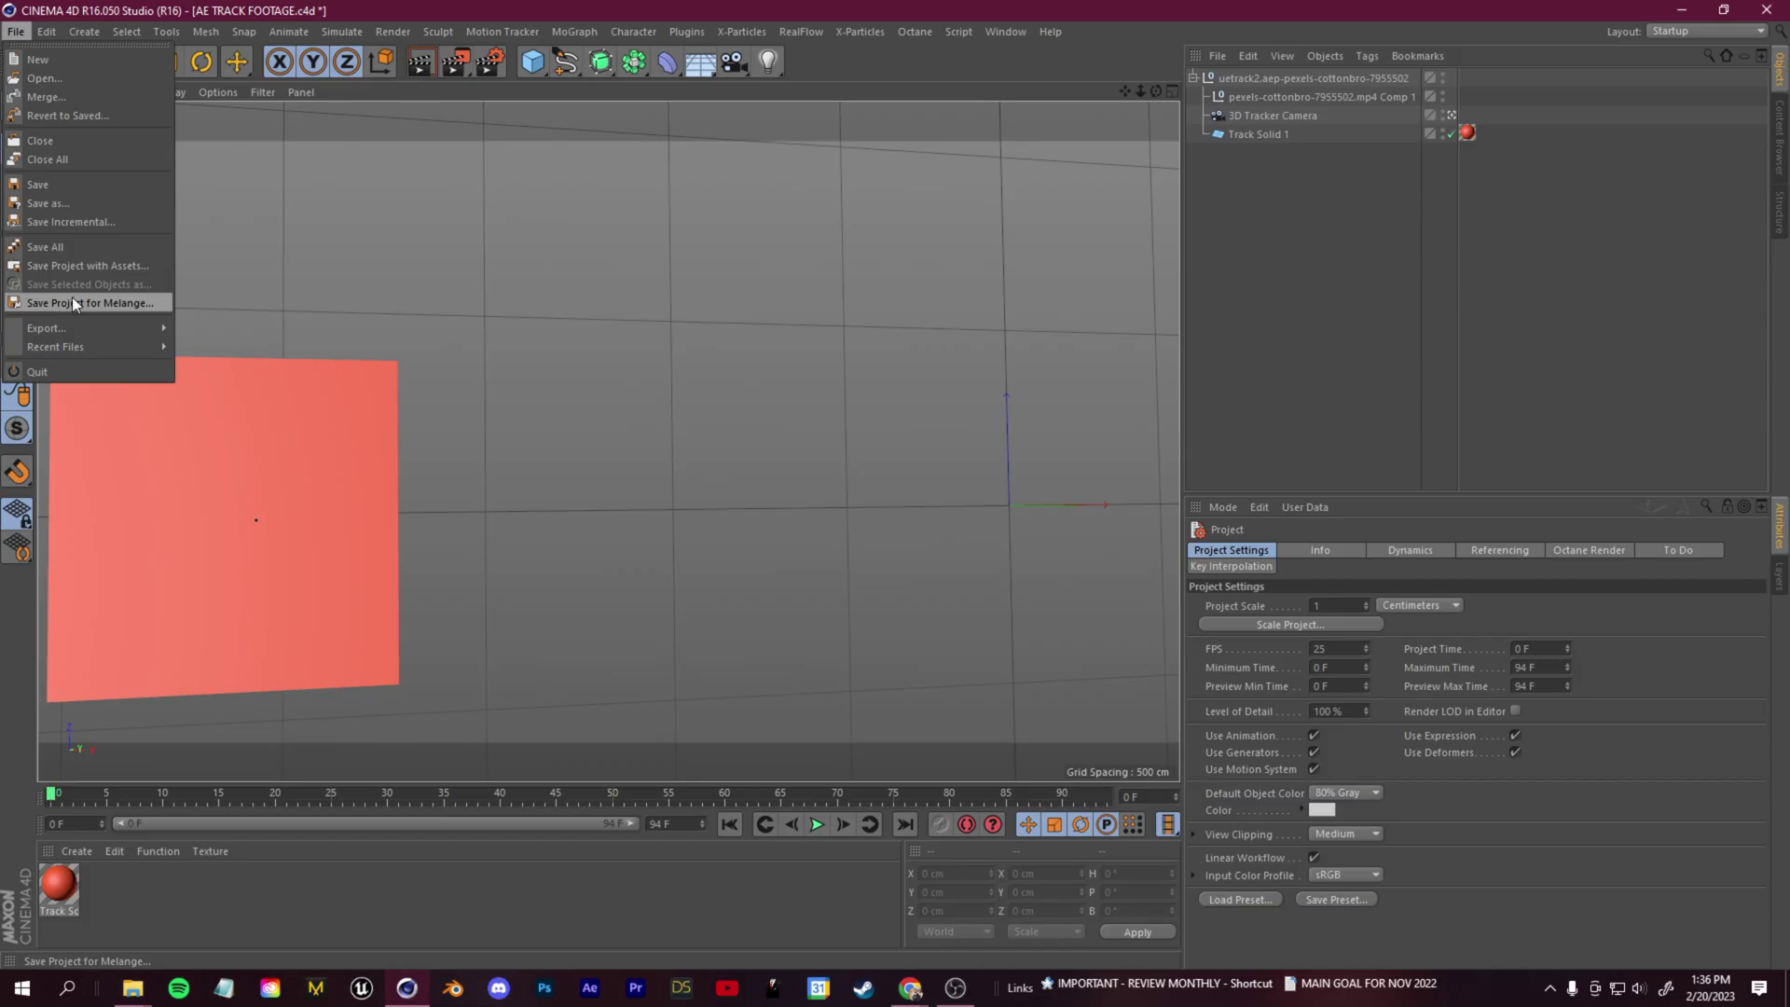
# Choose Save Project for Melange and begin entering the project's file name
pyautogui.click(176, 444)
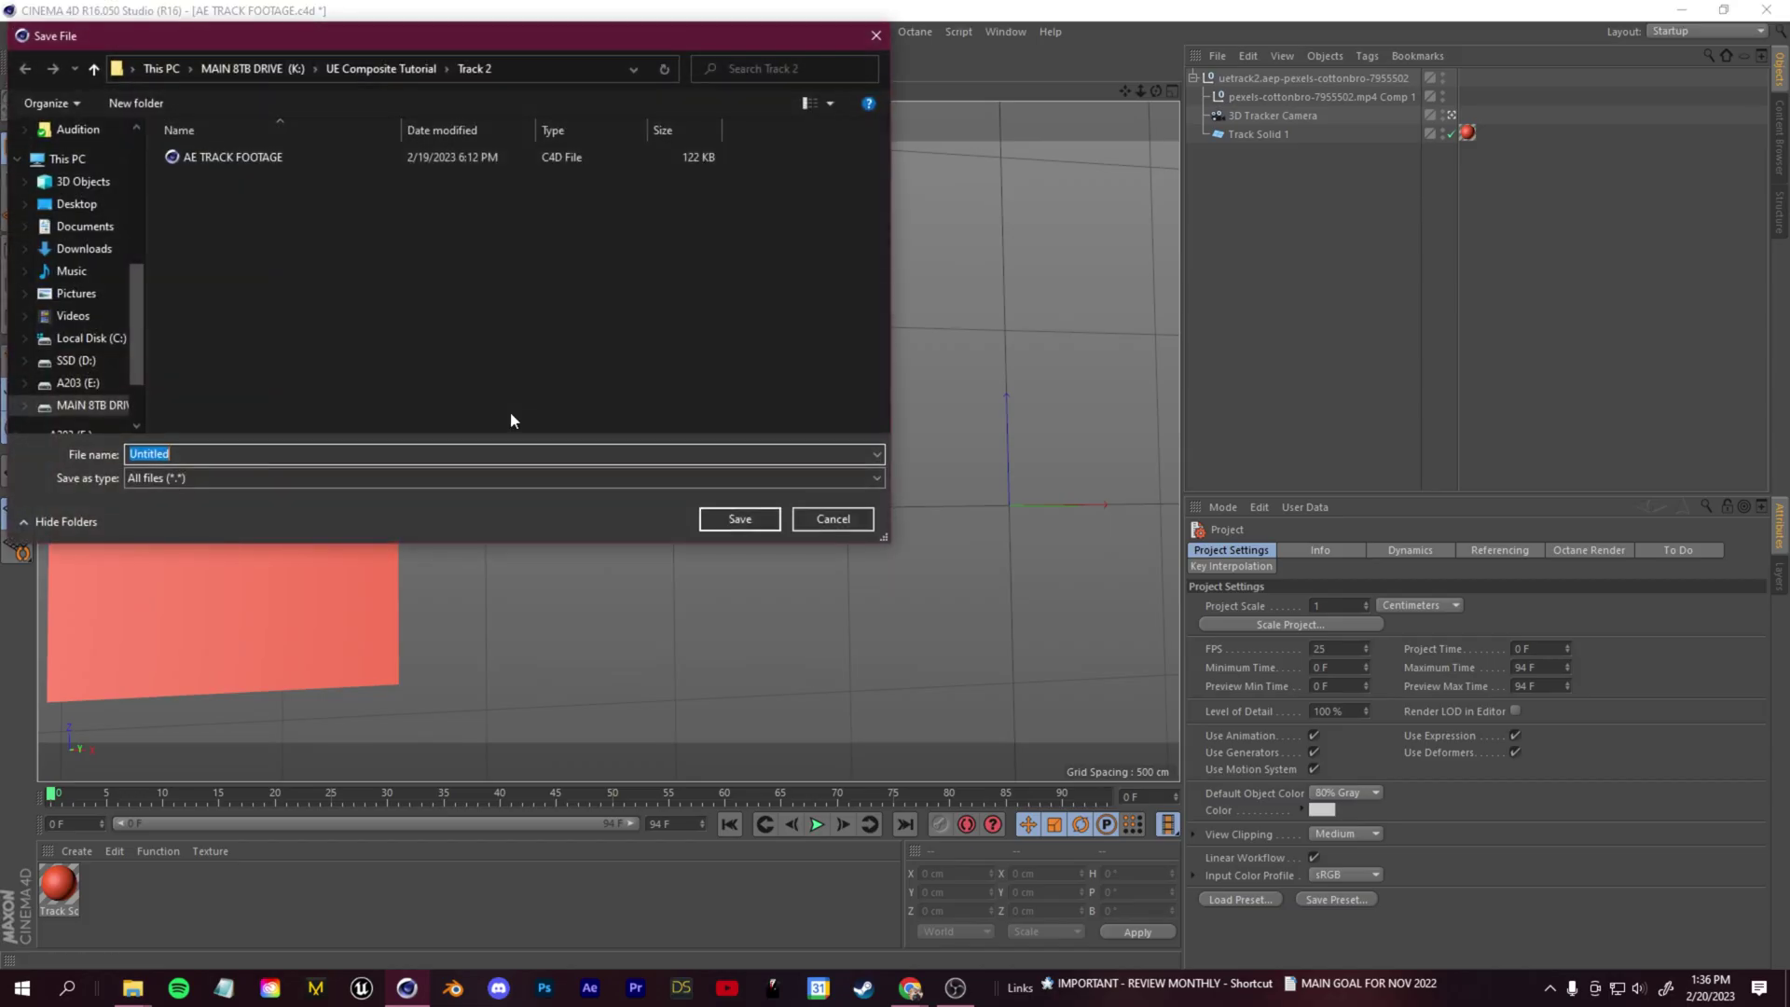
pyautogui.write('AE')
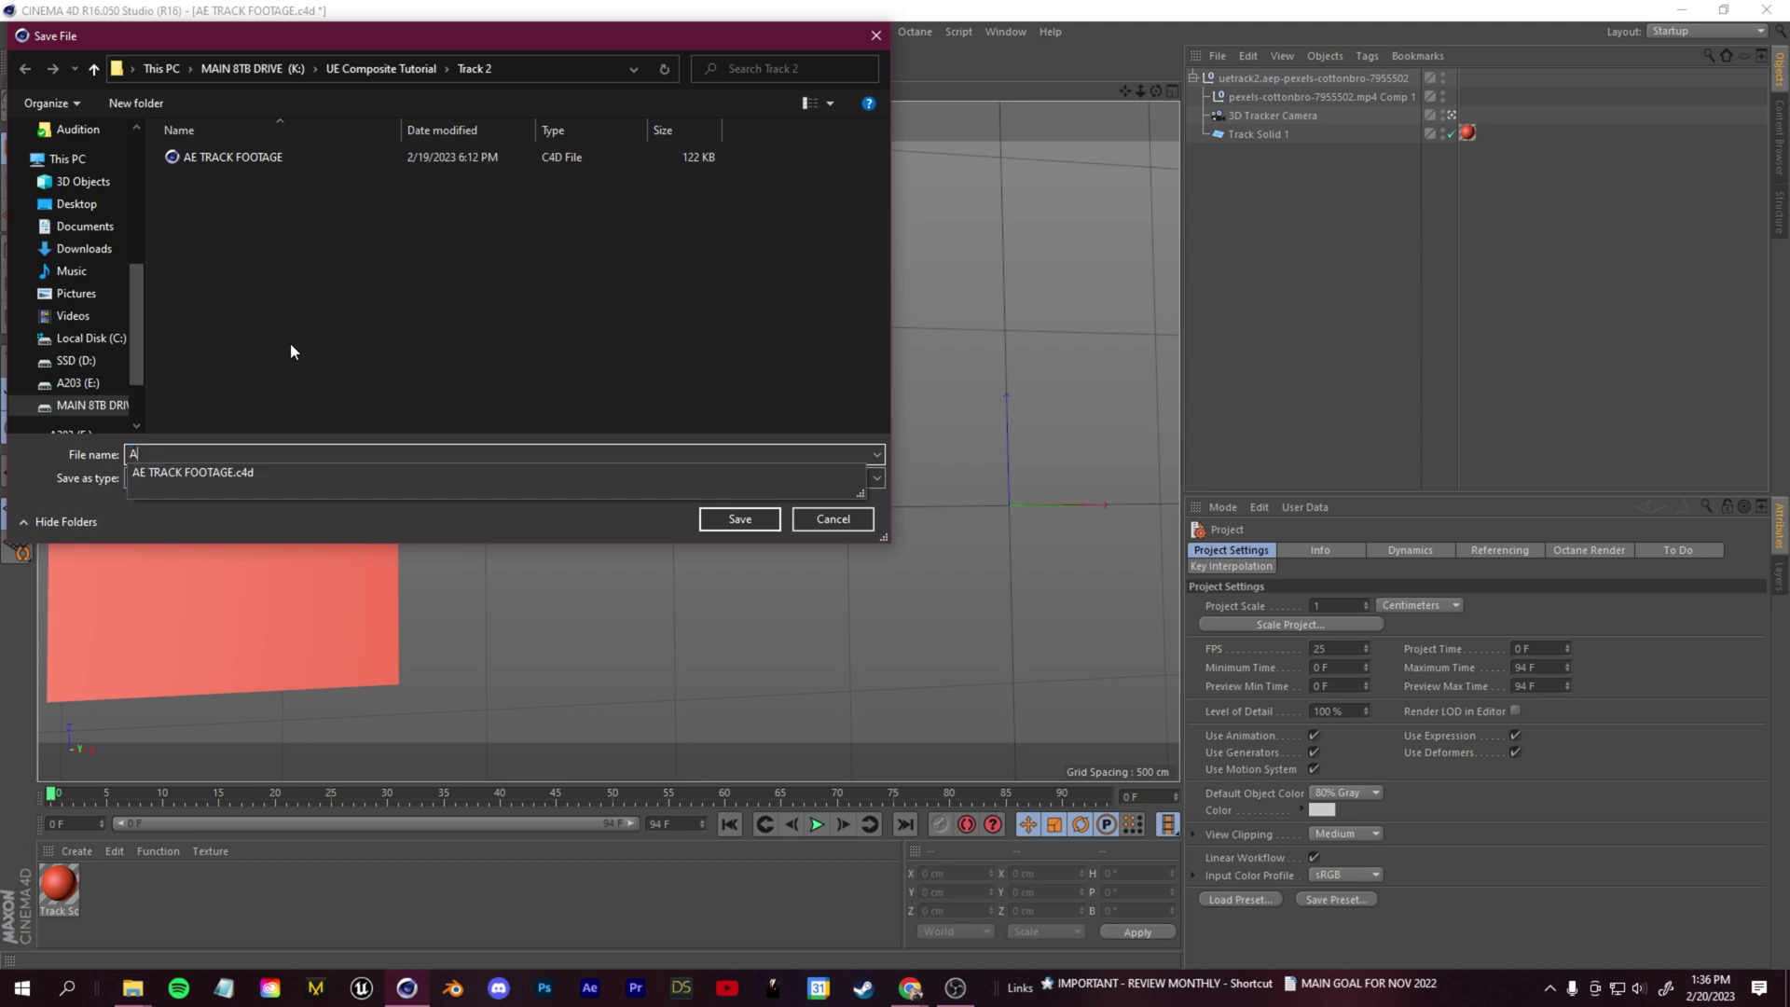
pyautogui.press('BackSpace')
pyautogui.press('BackSpace')
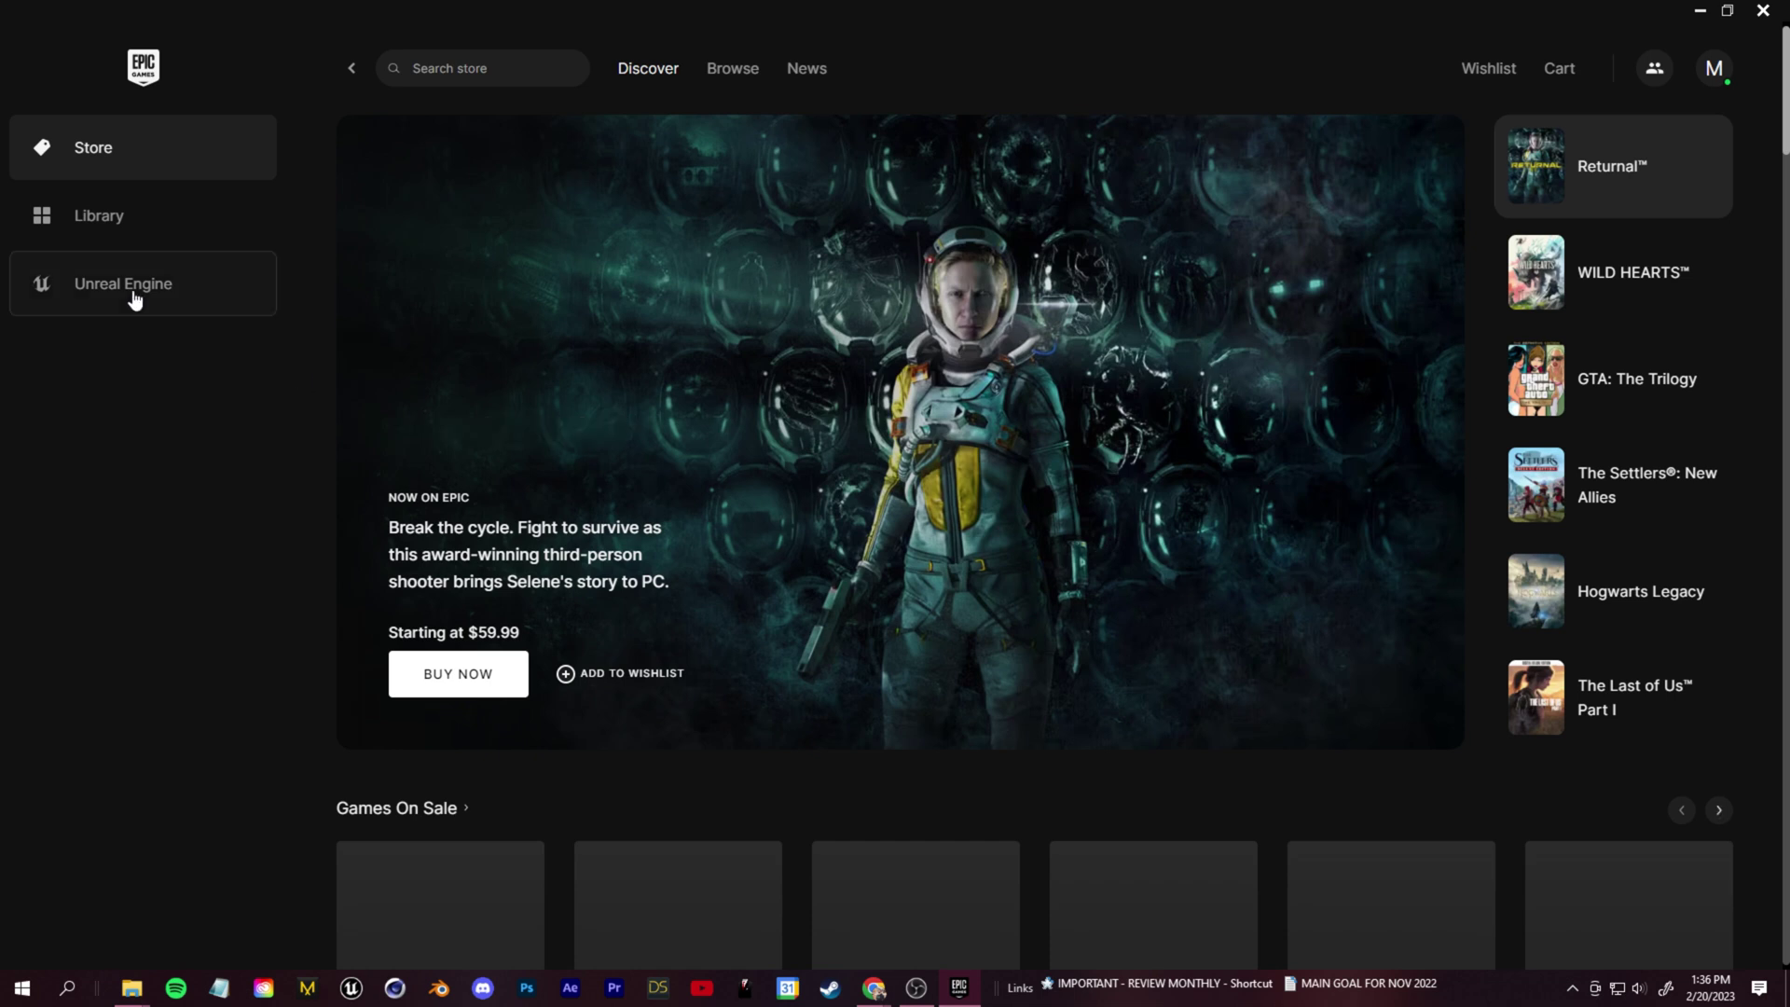
# From the Library, launch Unreal Engine 5.0.3 and create the blank Film/Video project UEAECOMPOSITE
pyautogui.click(132, 289)
pyautogui.click(103, 230)
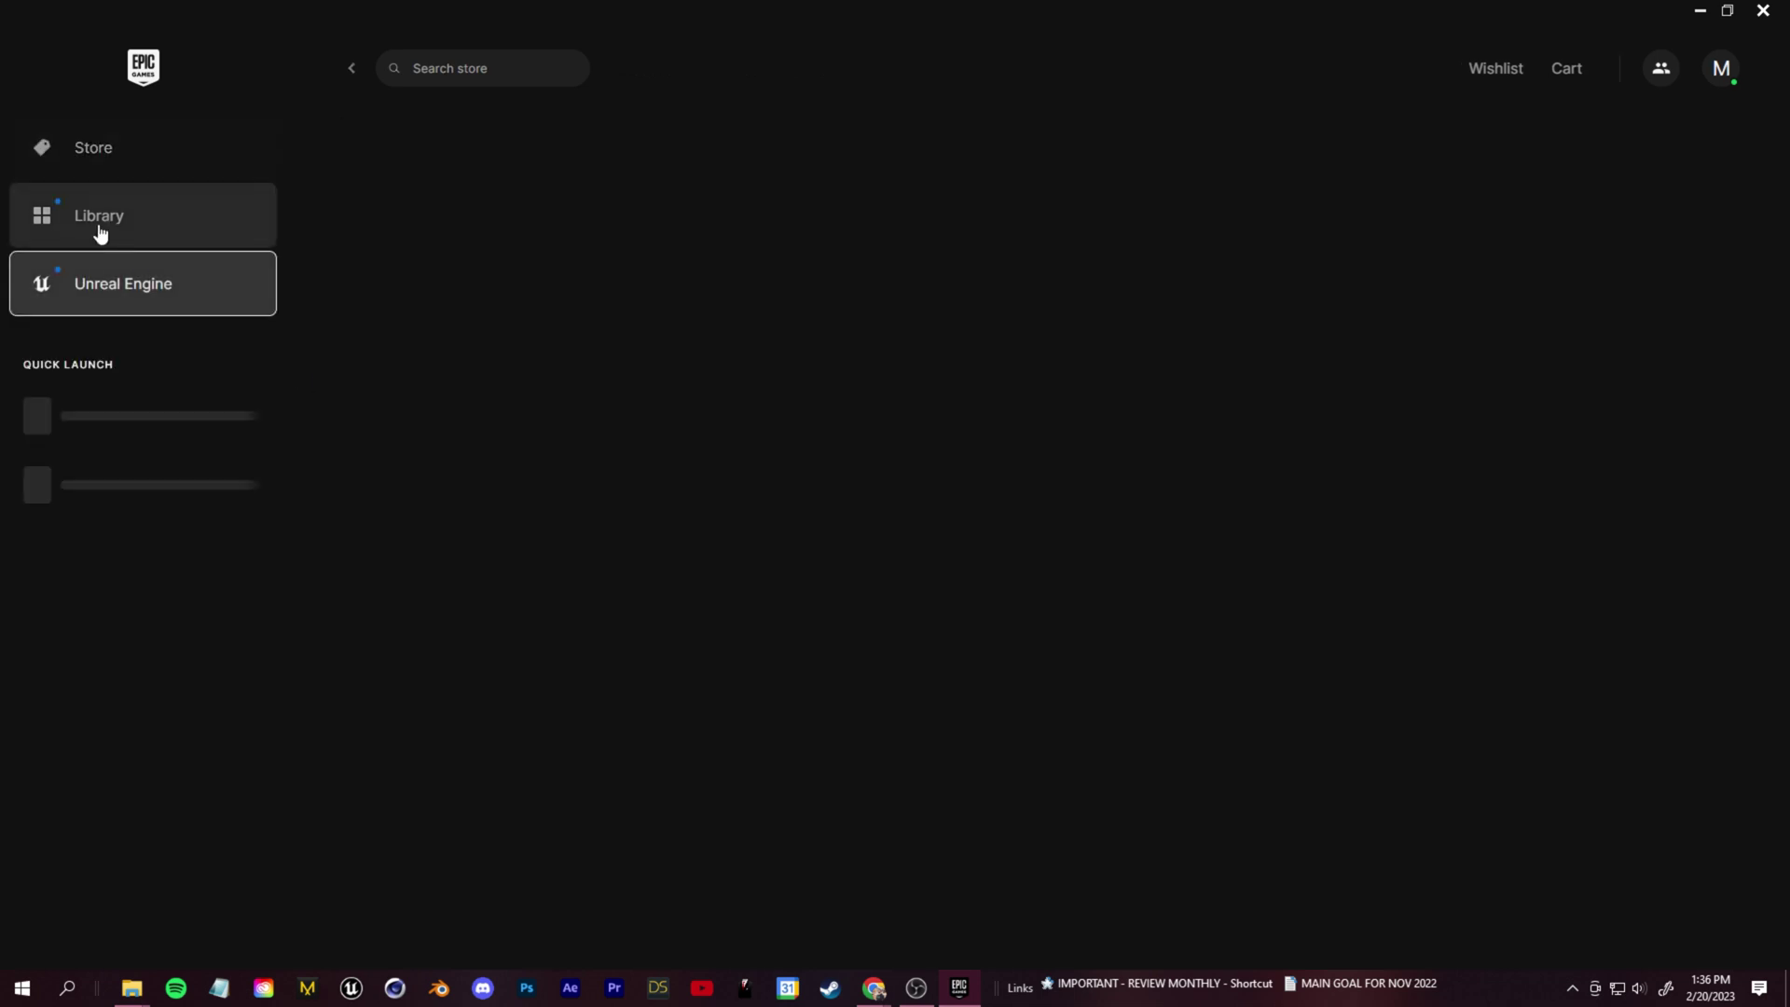
pyautogui.click(143, 309)
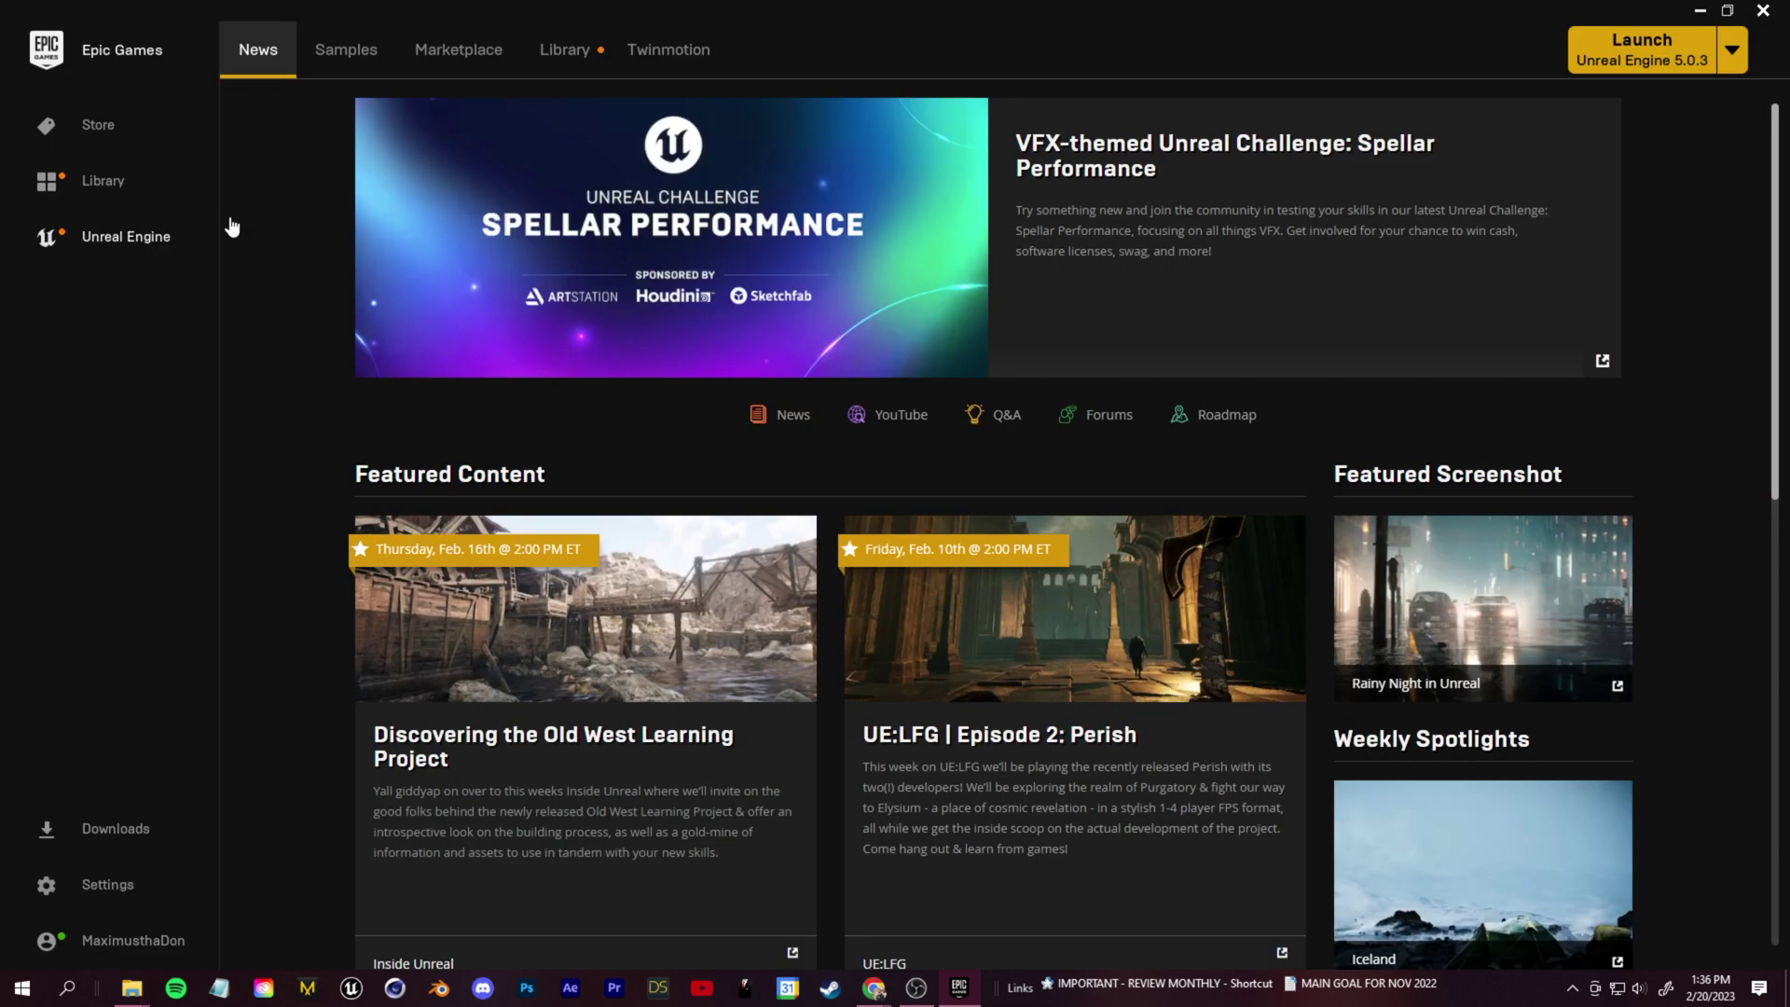
pyautogui.click(567, 52)
pyautogui.click(839, 243)
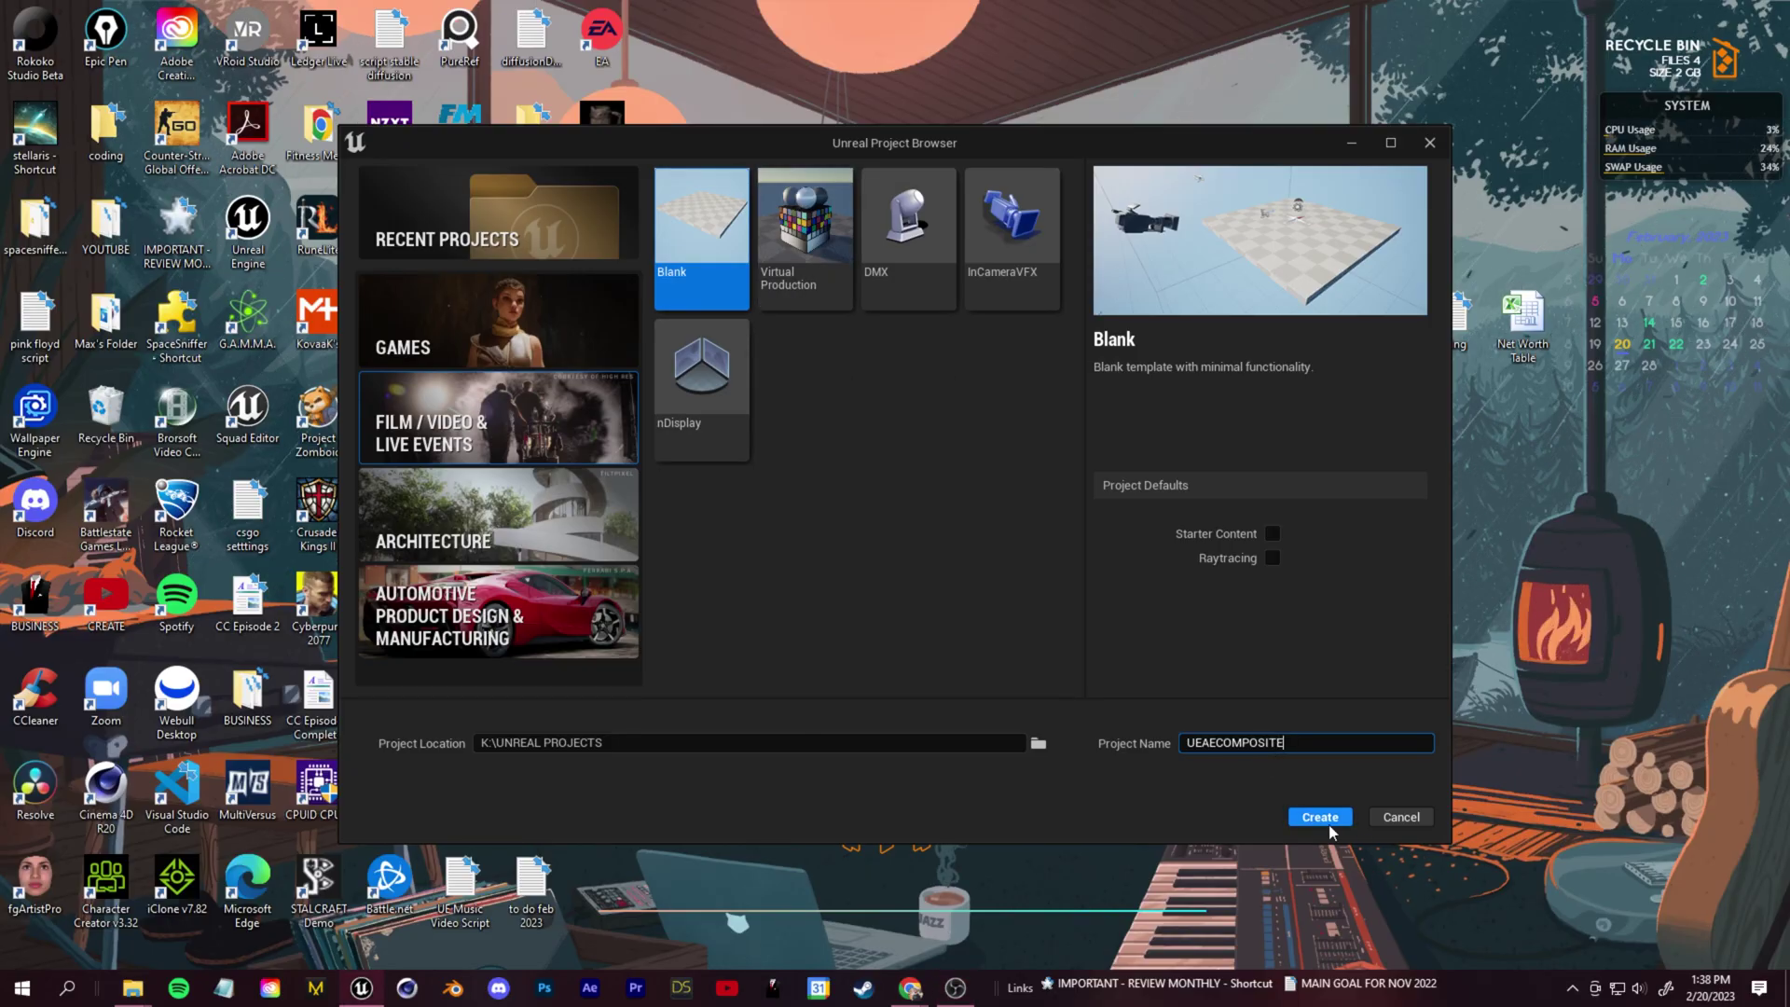
pyautogui.click(1319, 817)
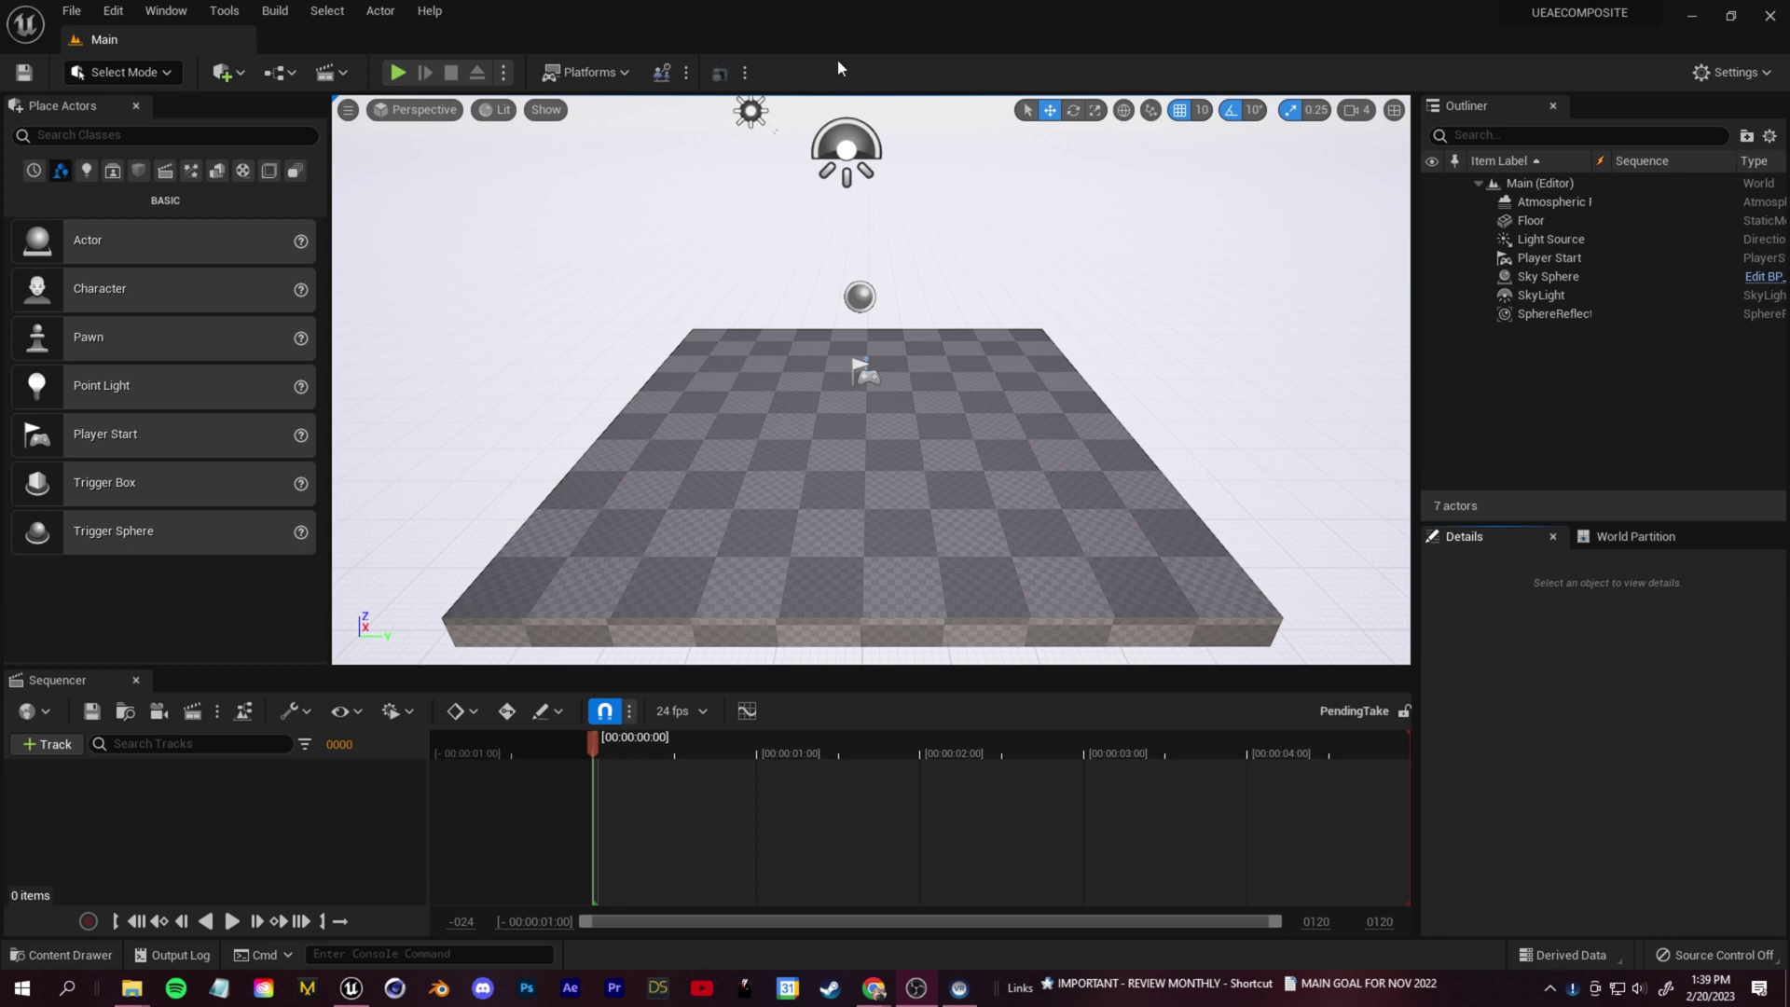
# In Plugins, enable Datasmith C4D Importer and the beta Image Plate plugin, then restart the editor
pyautogui.click(113, 12)
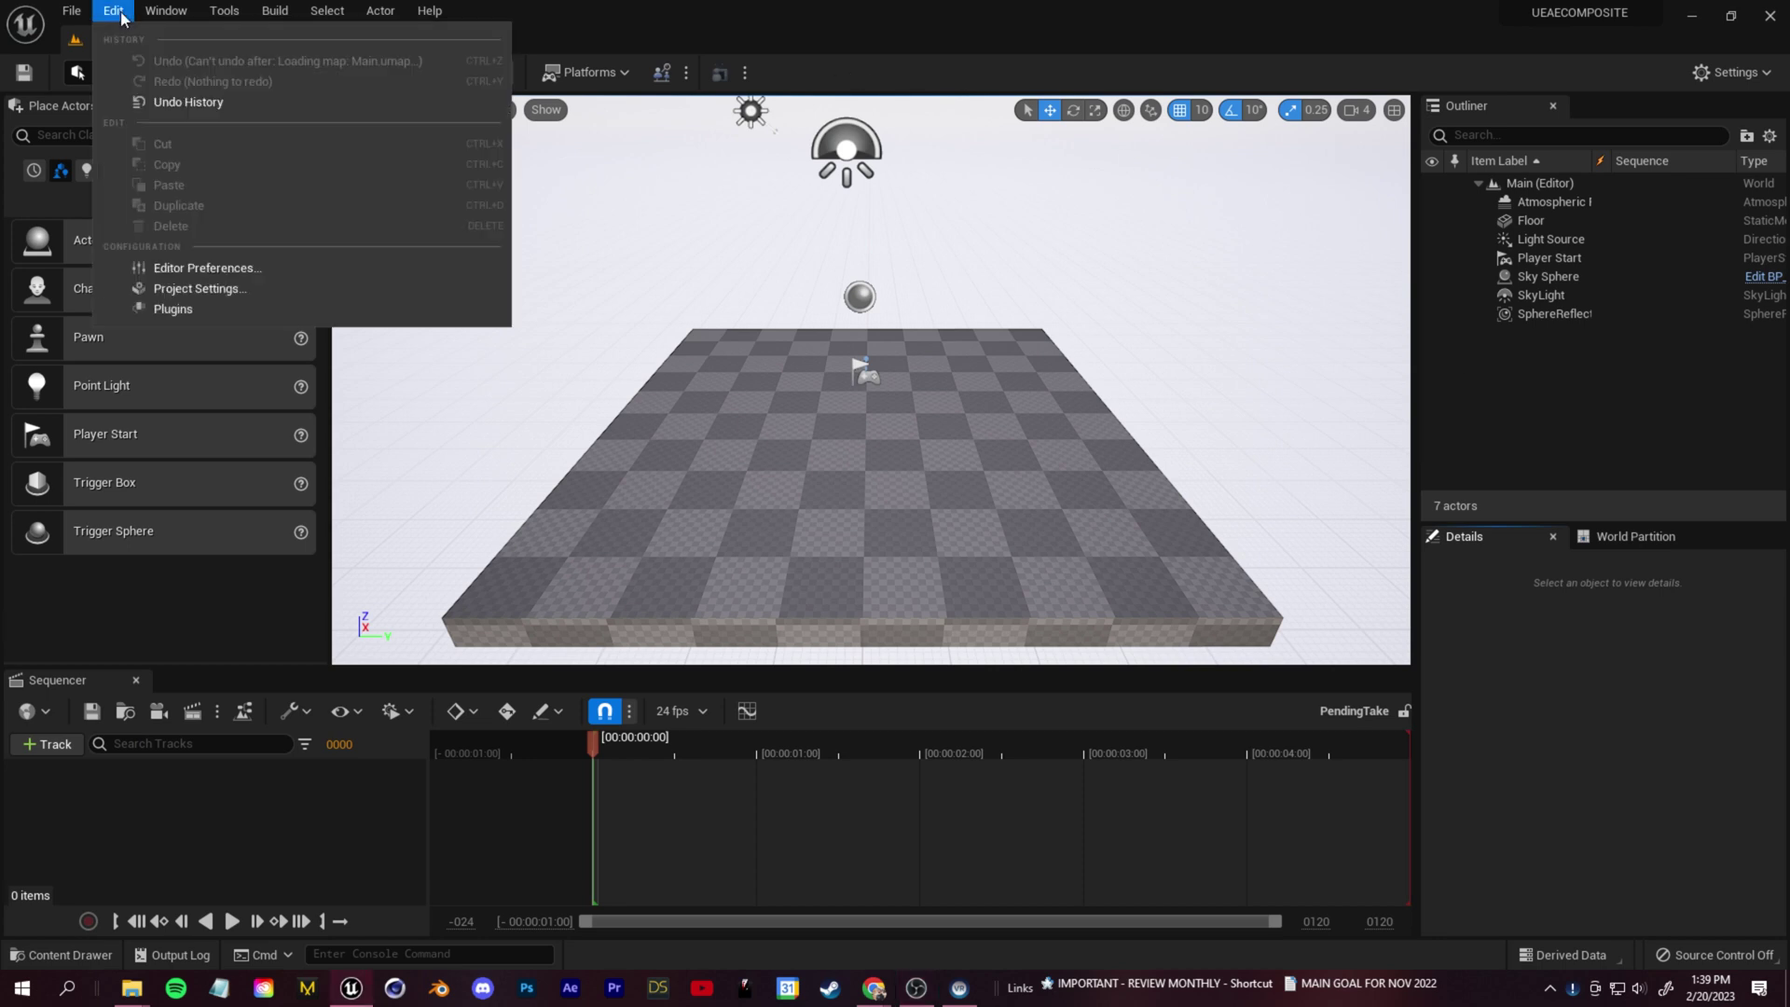
pyautogui.click(173, 309)
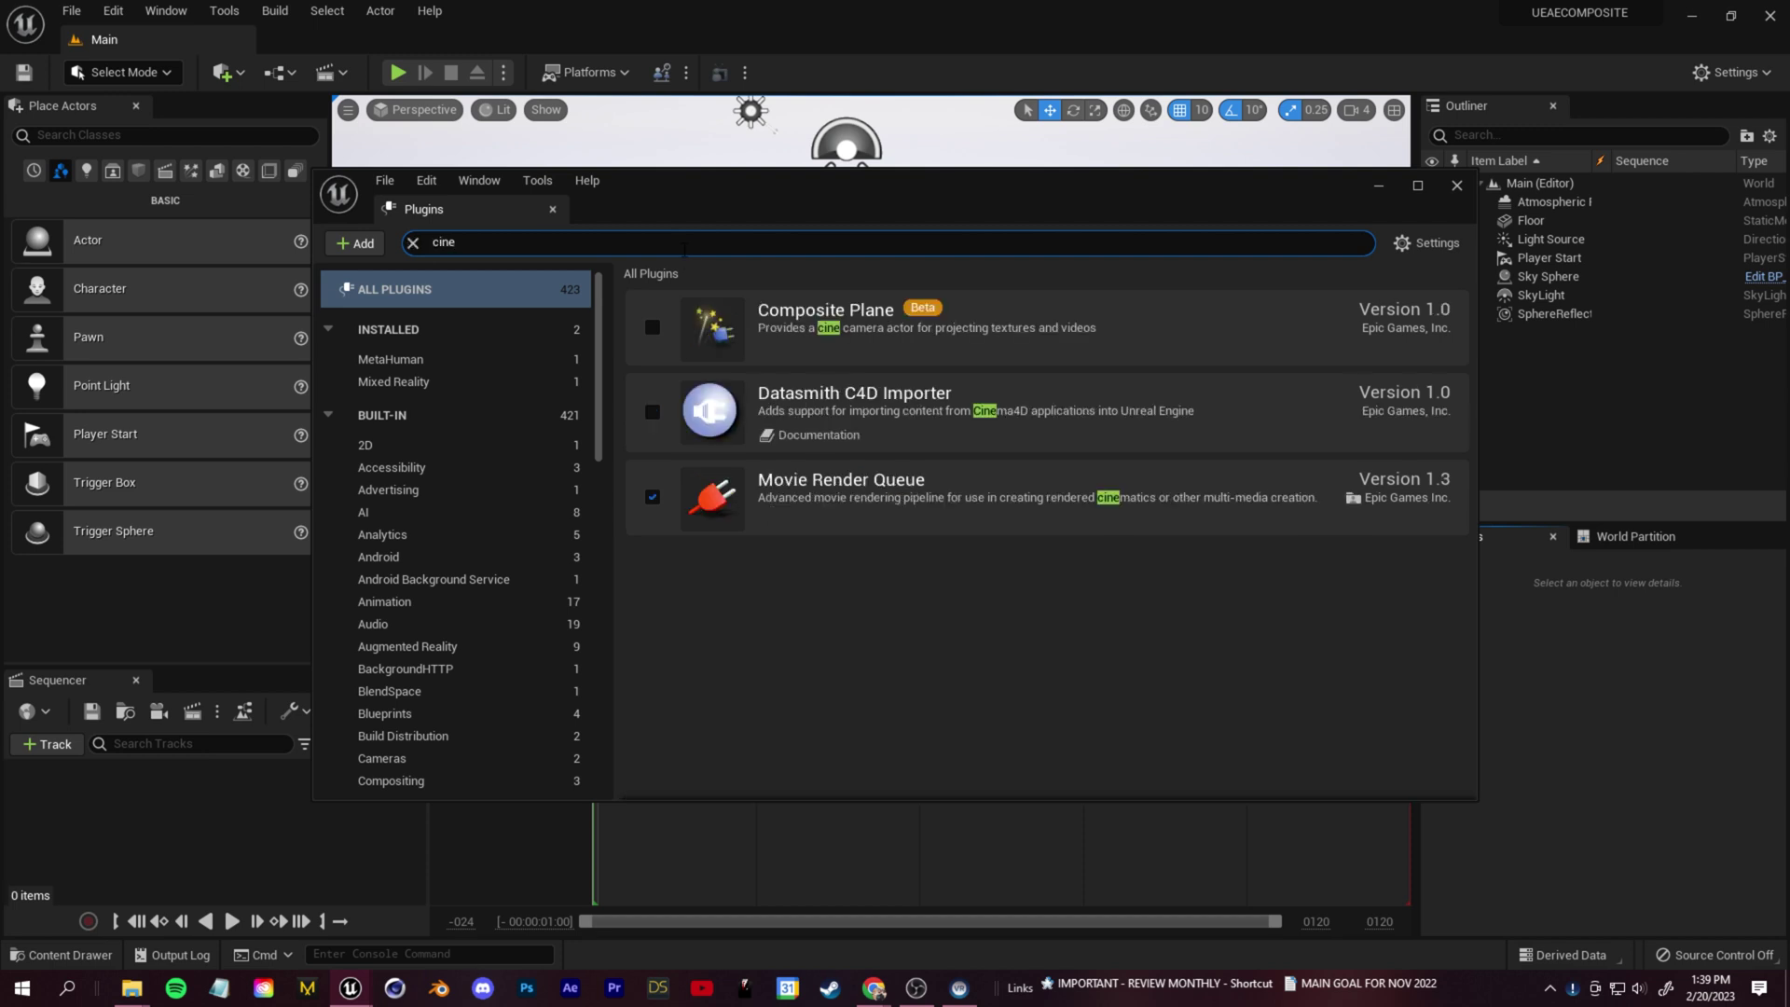
pyautogui.click(652, 412)
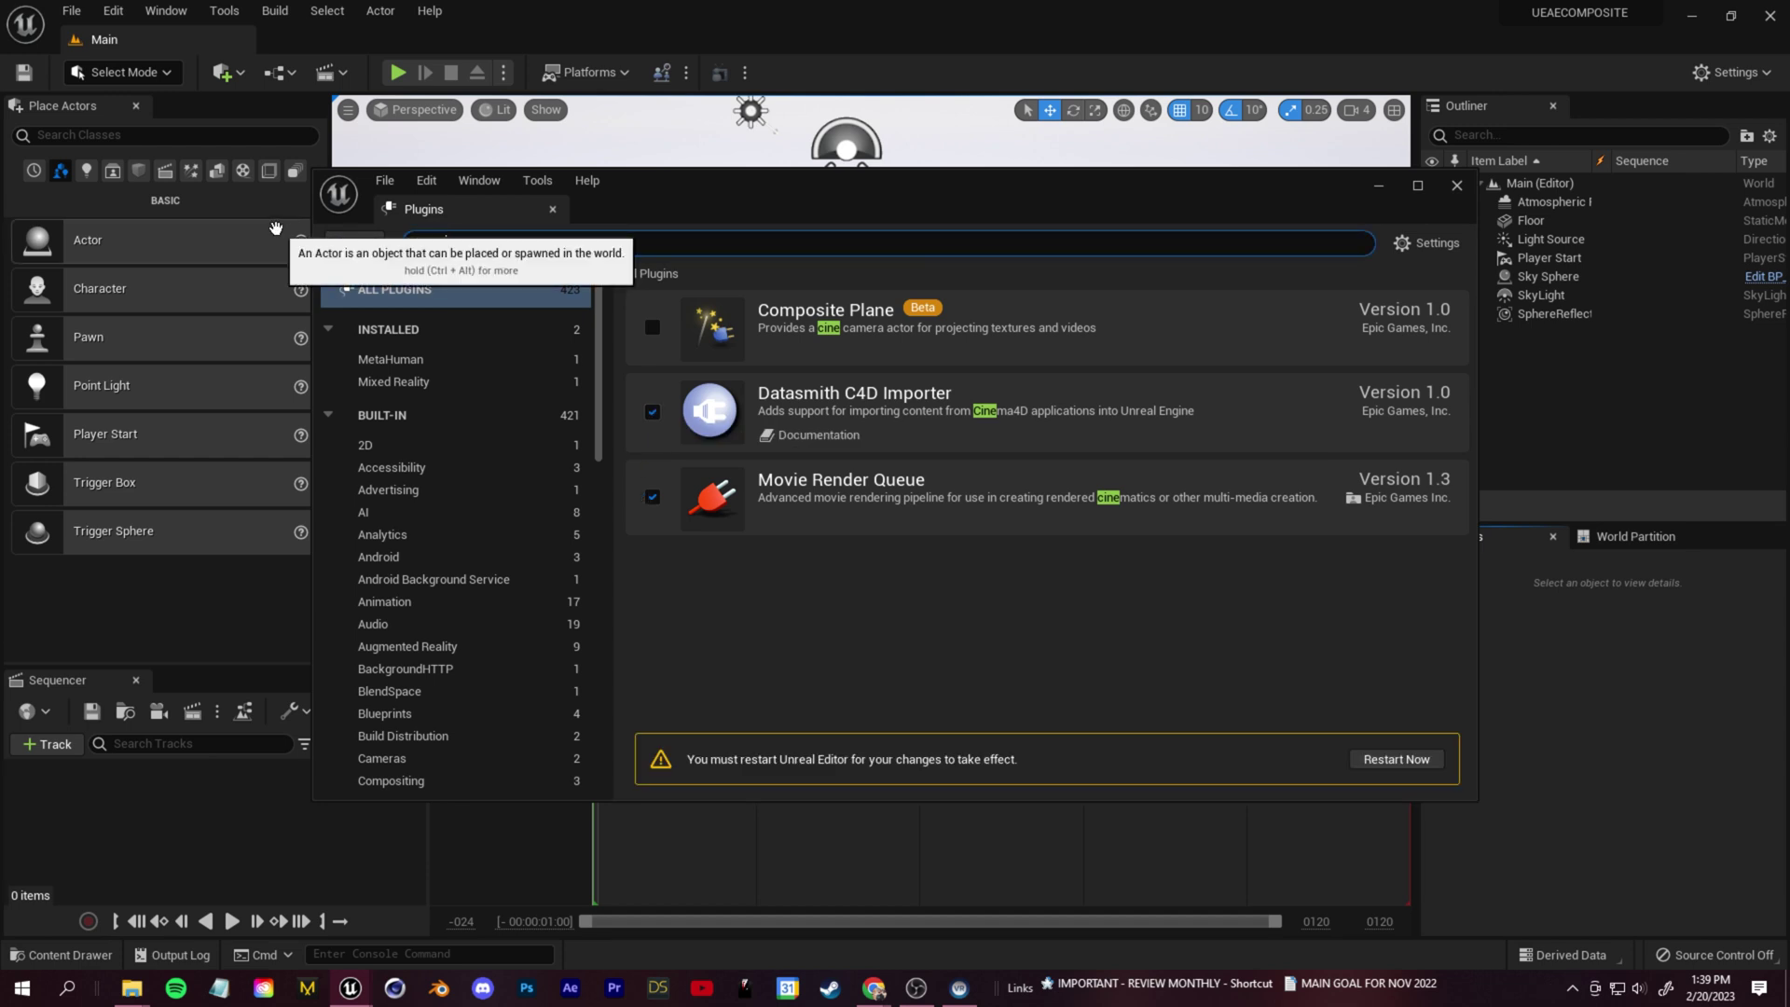
pyautogui.write('image')
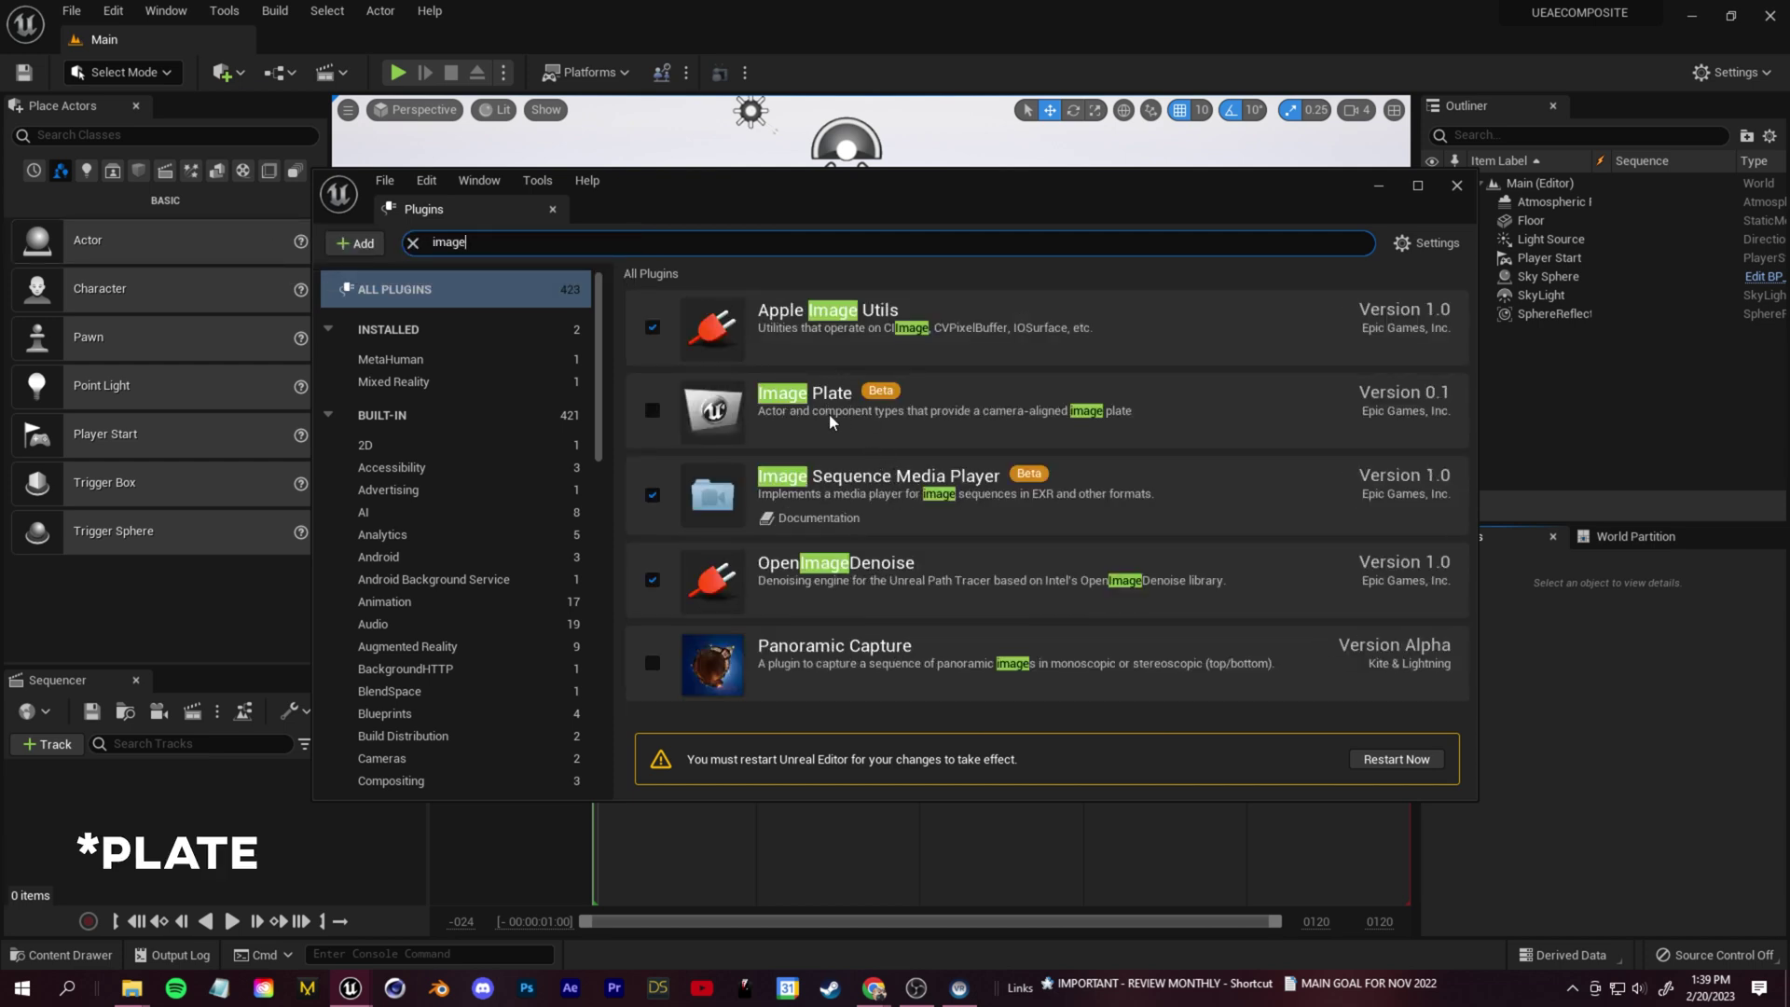
pyautogui.click(653, 411)
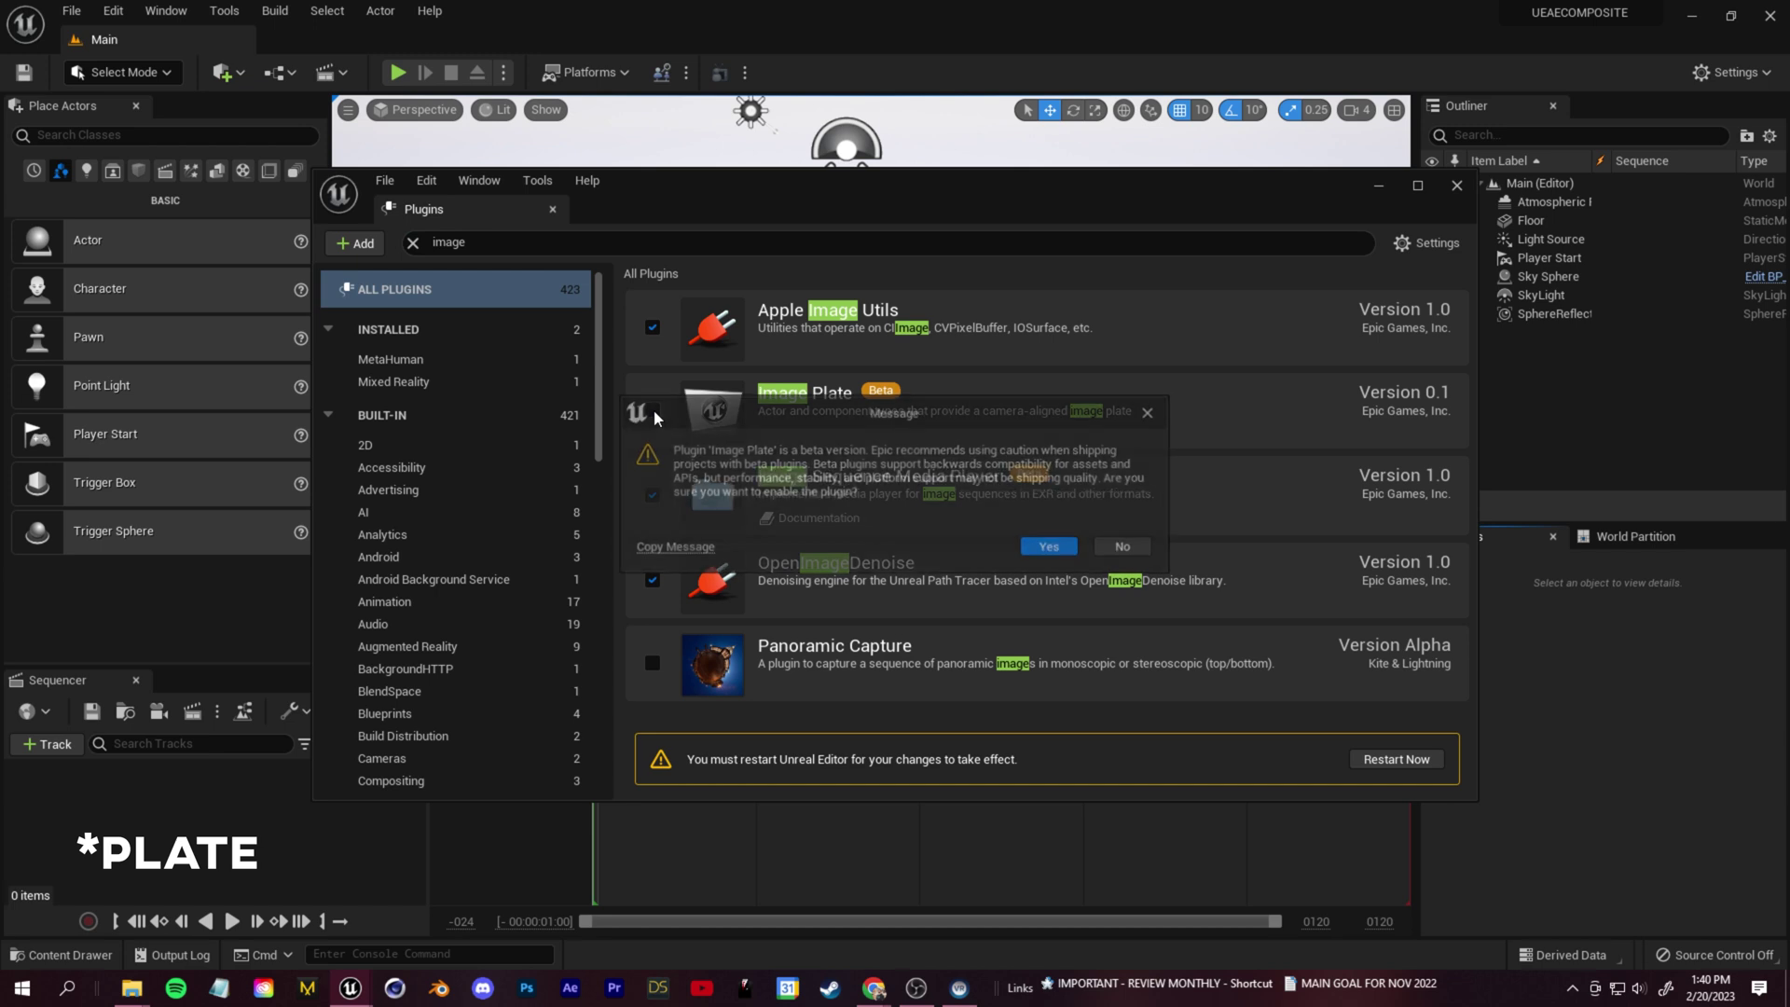
pyautogui.click(1052, 548)
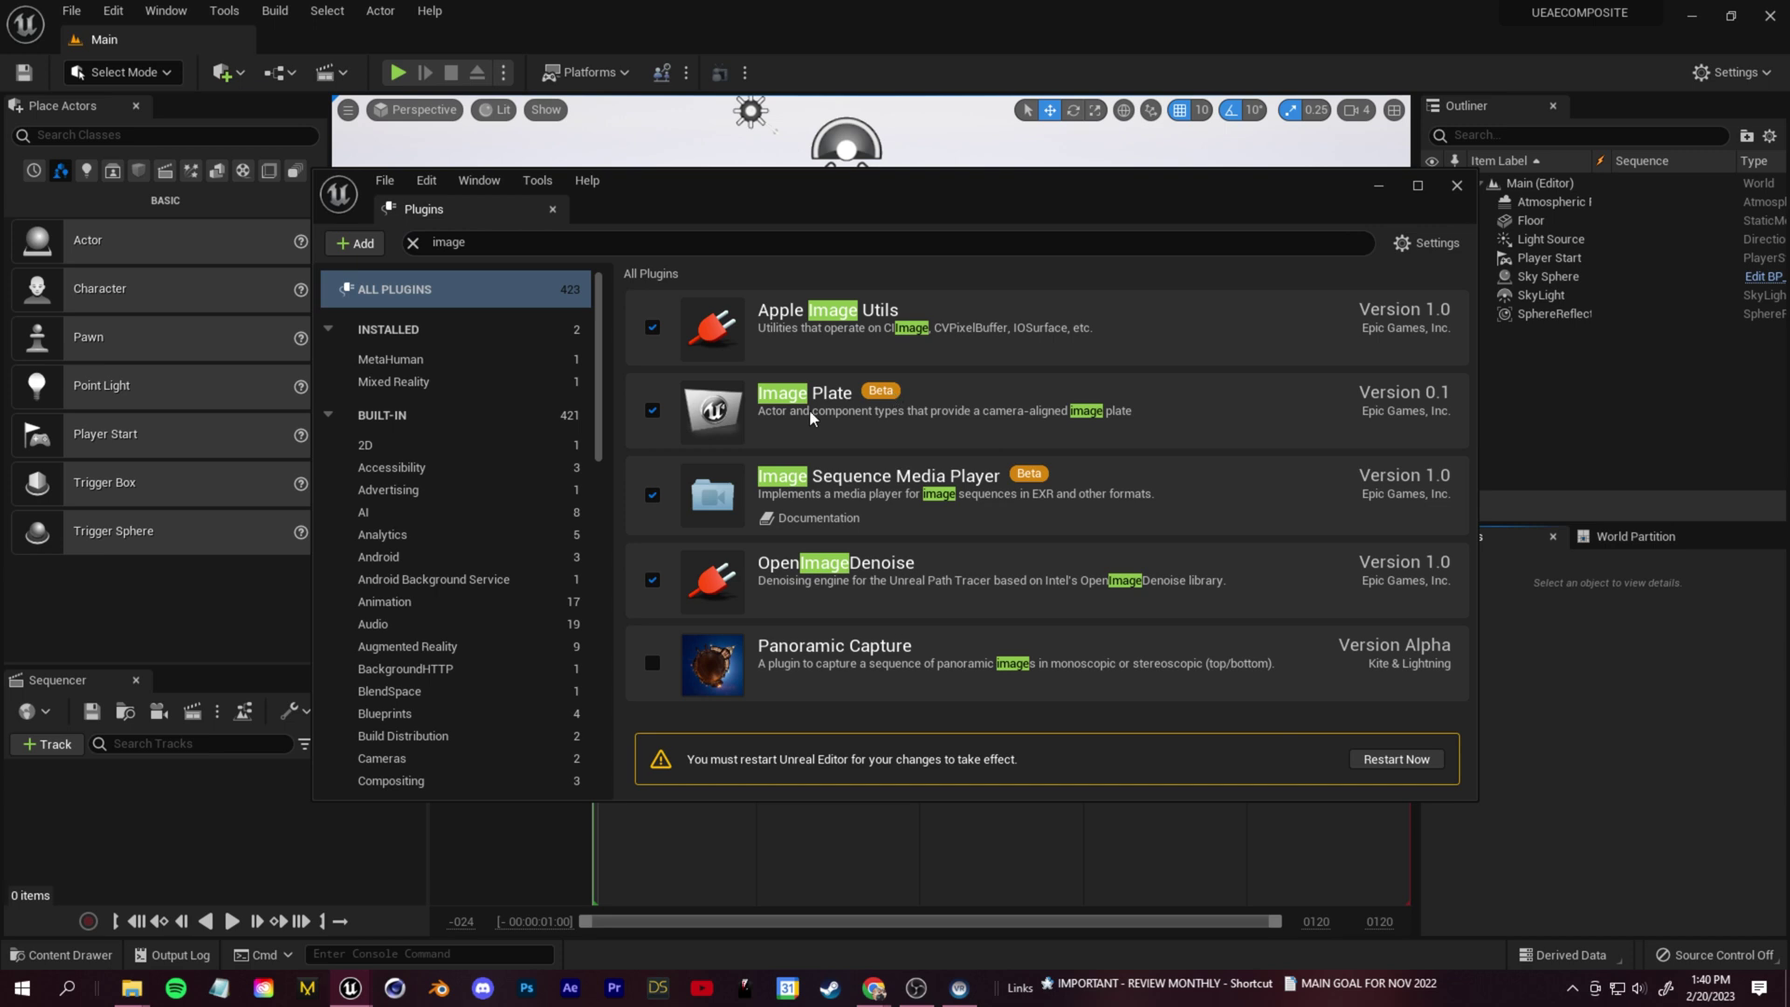
pyautogui.click(1397, 759)
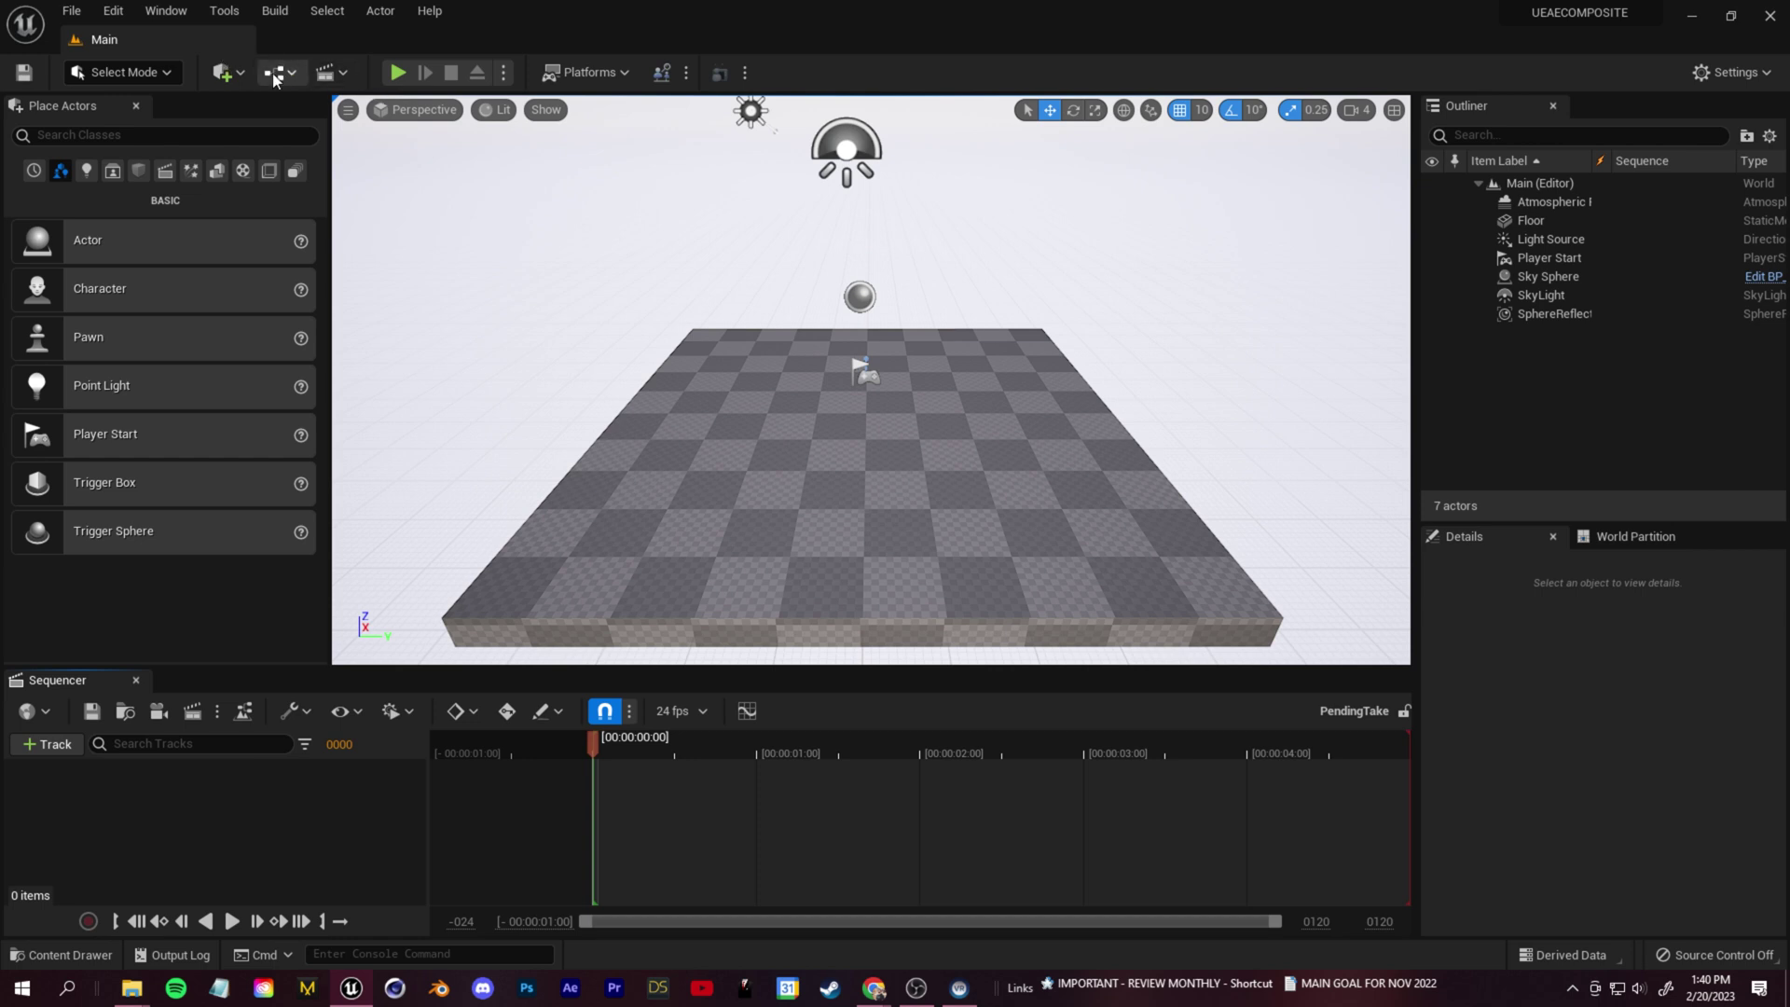
# Datasmith-import Track ready for UE.c4d from K:\UNREAL PROJECTS into the Content folder
pyautogui.click(228, 73)
pyautogui.moveTo(324, 224)
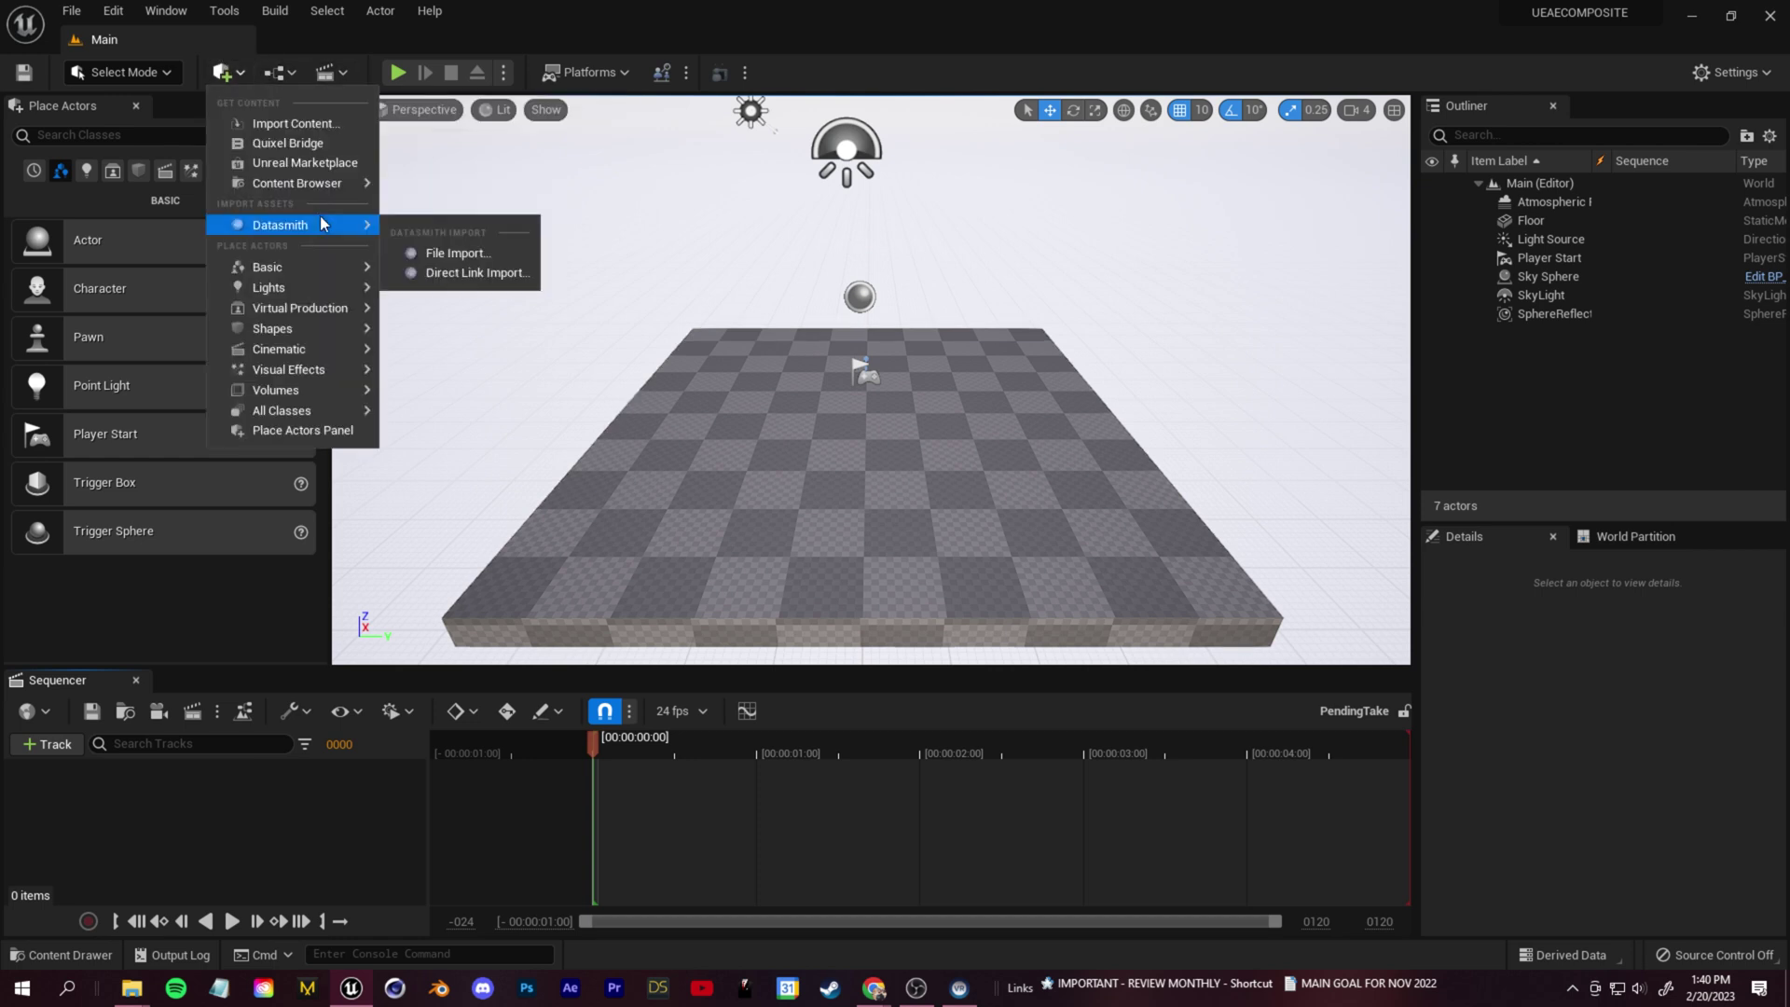
pyautogui.click(457, 254)
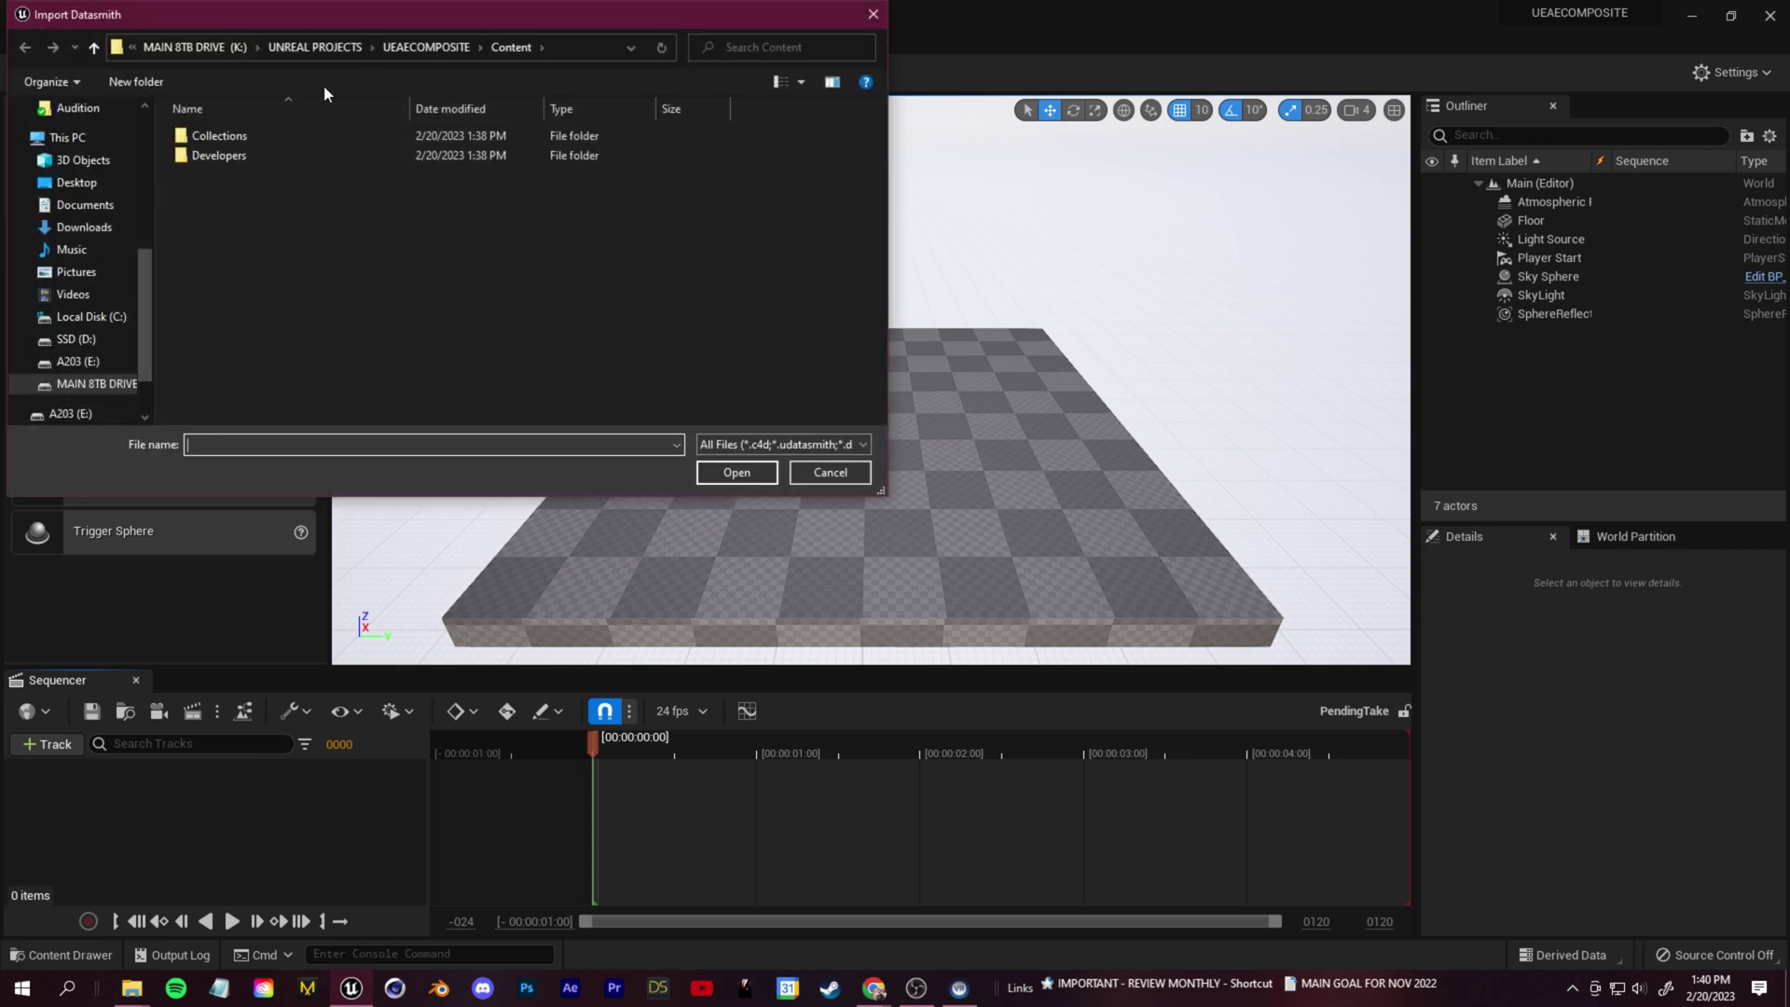
pyautogui.click(222, 47)
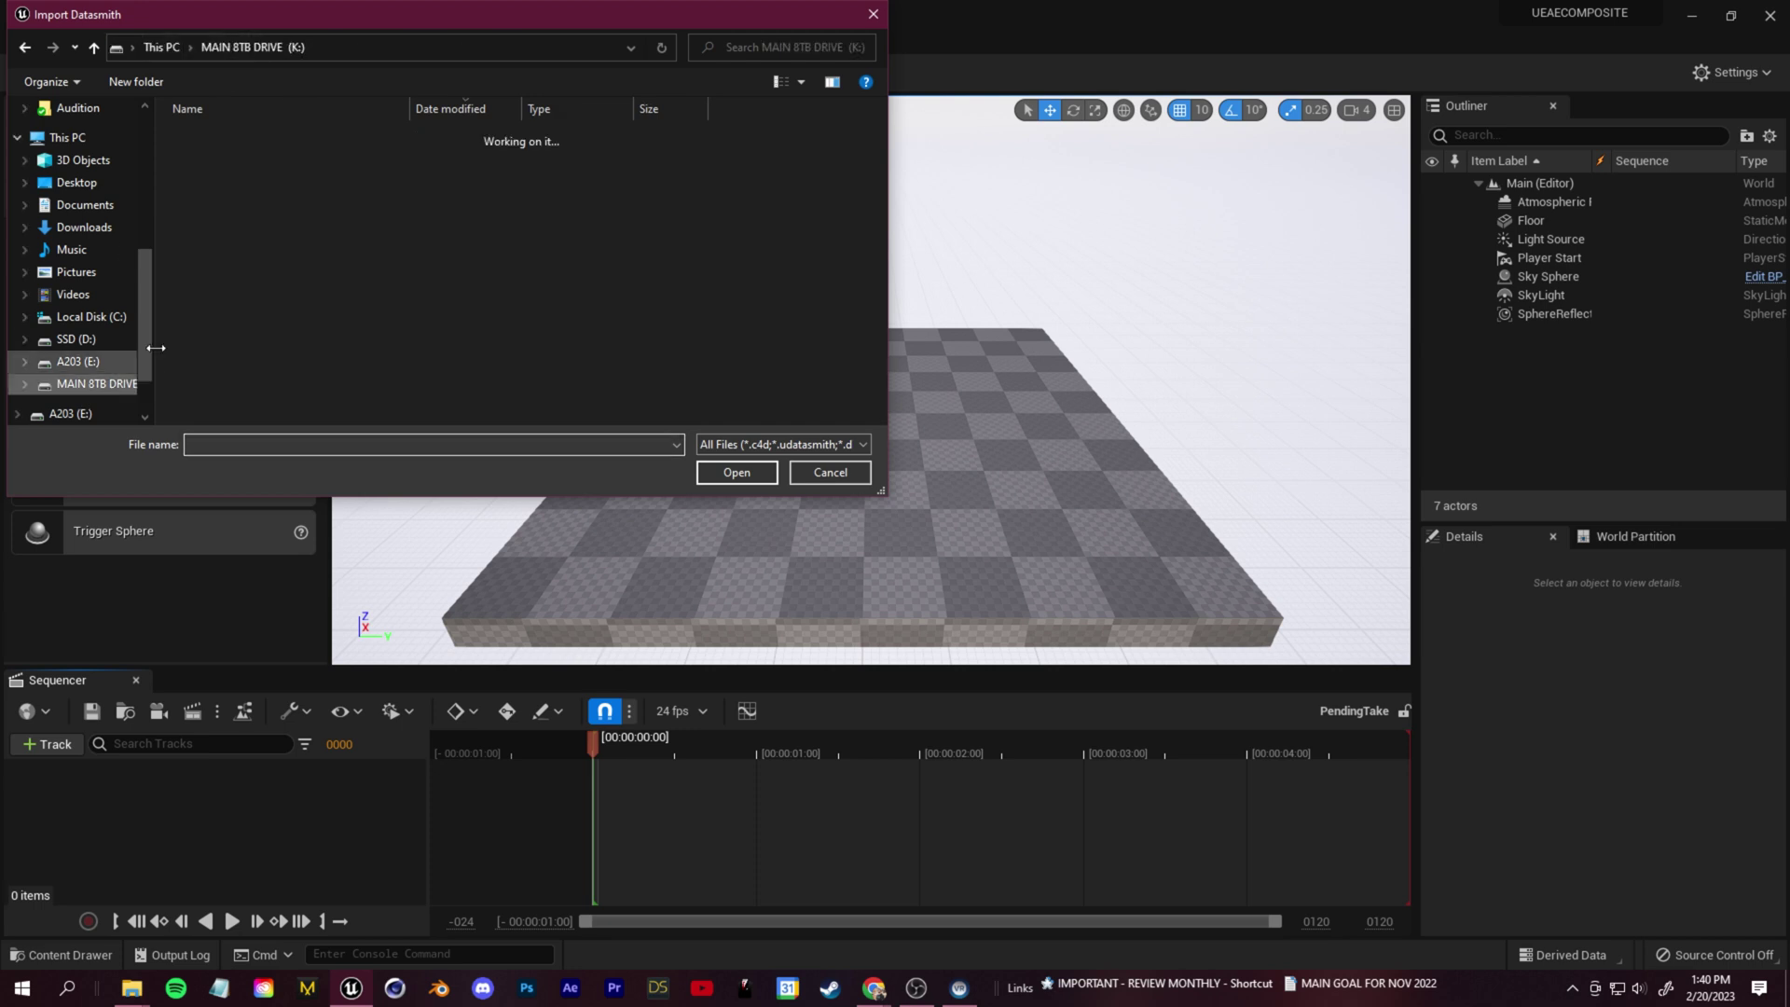
pyautogui.doubleClick(270, 137)
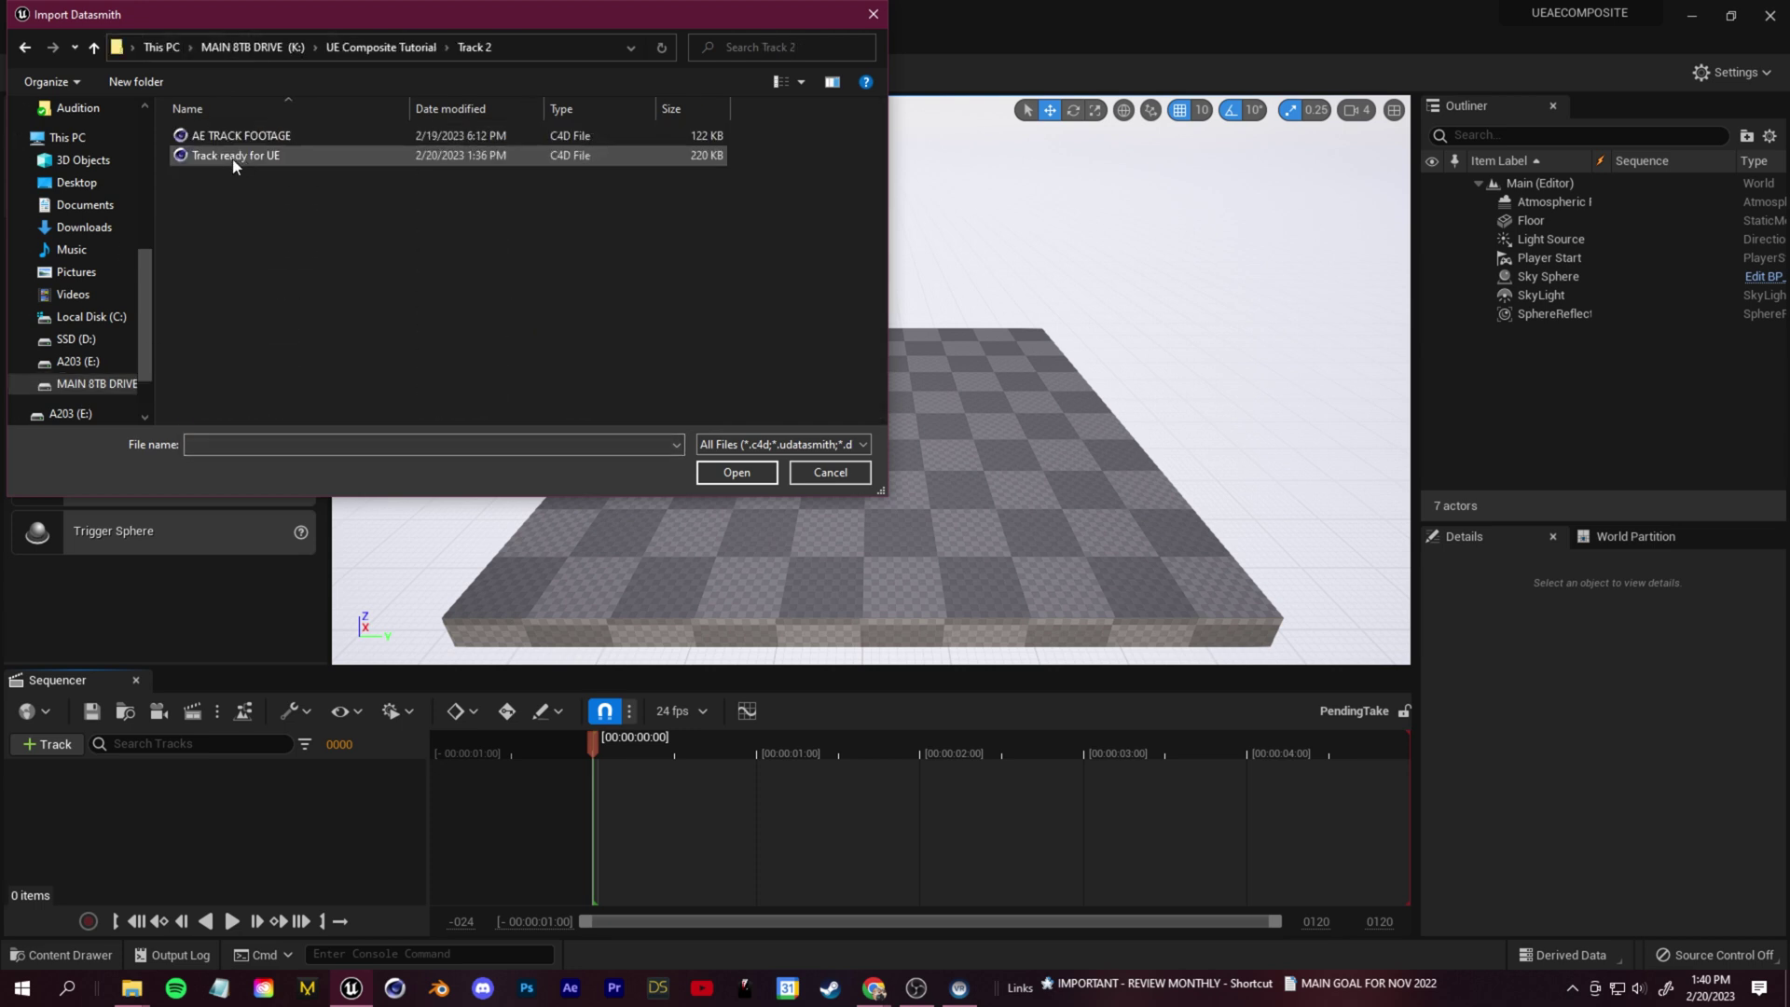
pyautogui.click(228, 157)
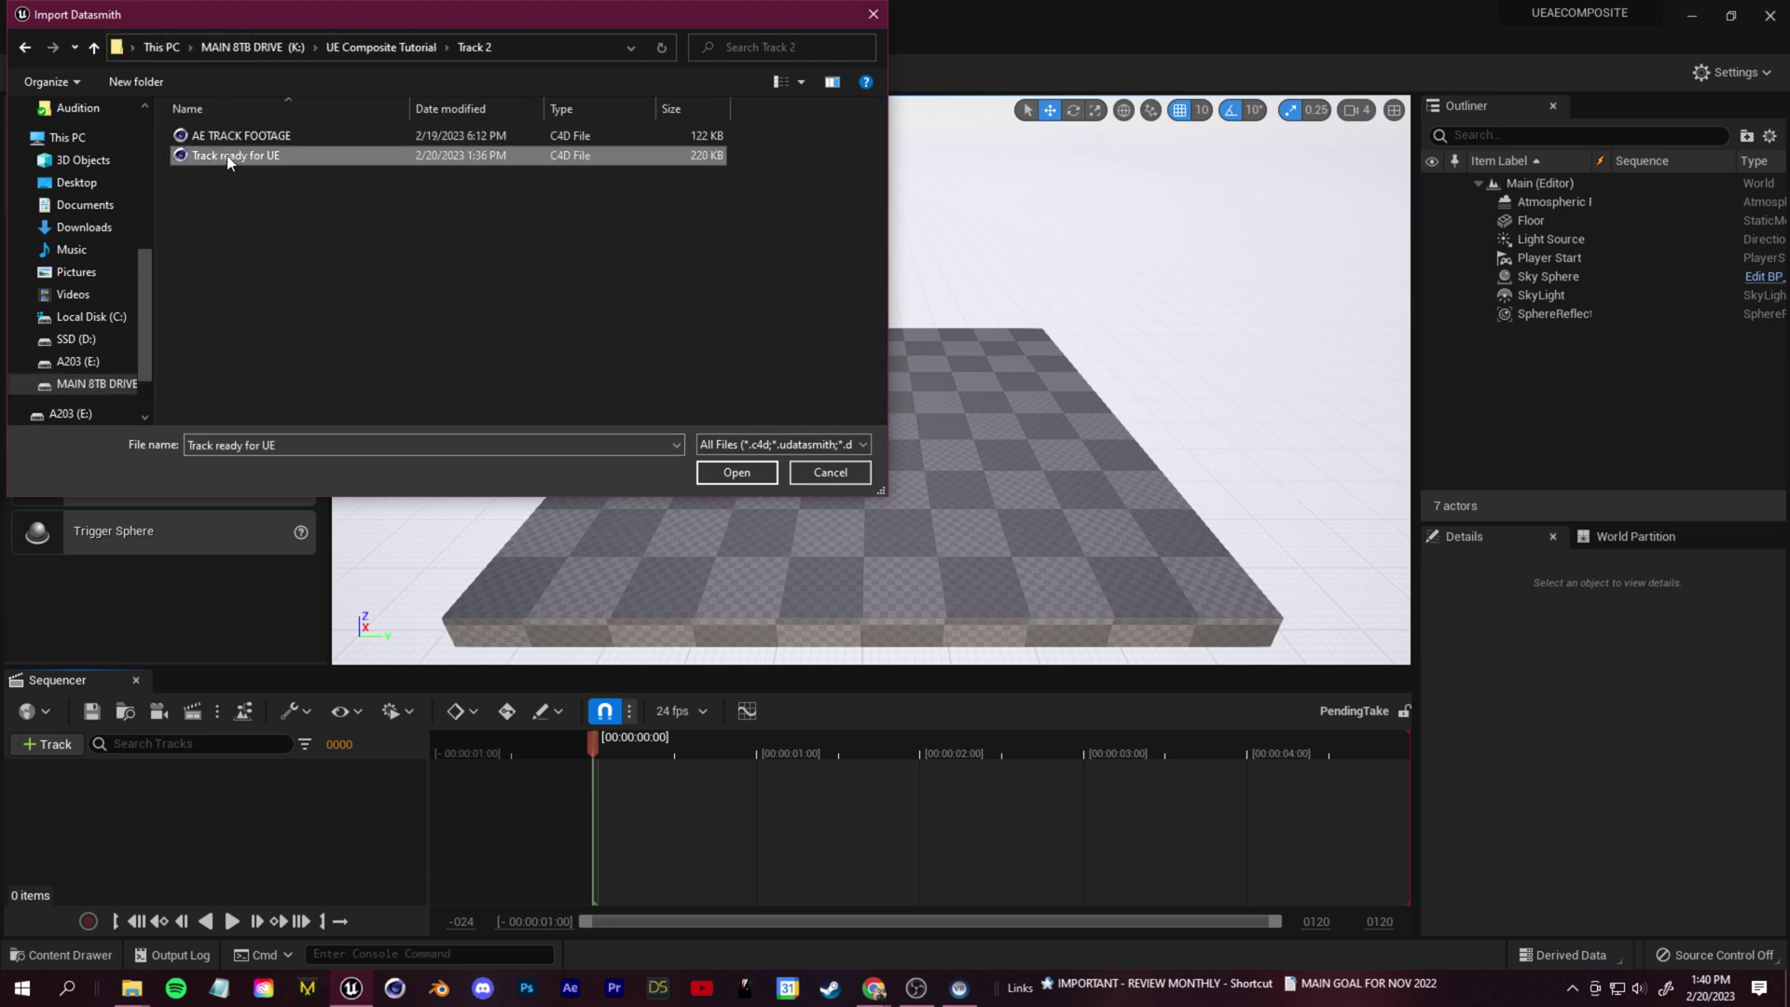
pyautogui.click(739, 473)
pyautogui.click(981, 701)
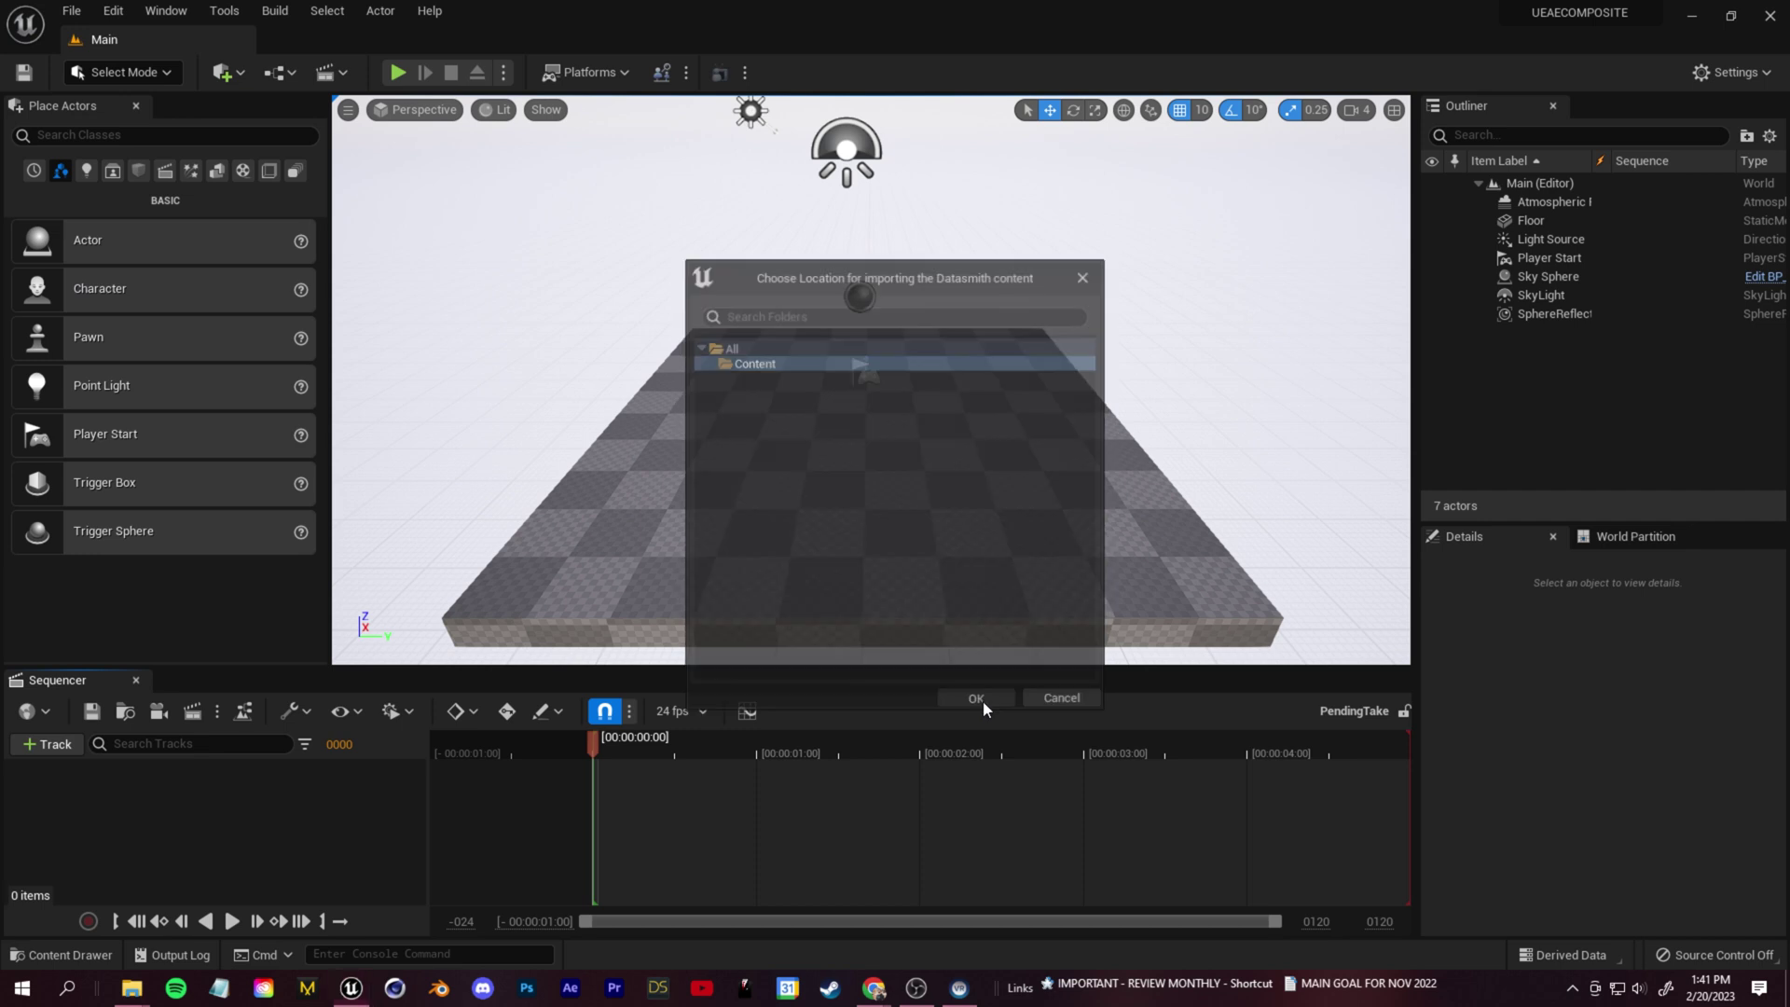
pyautogui.click(994, 657)
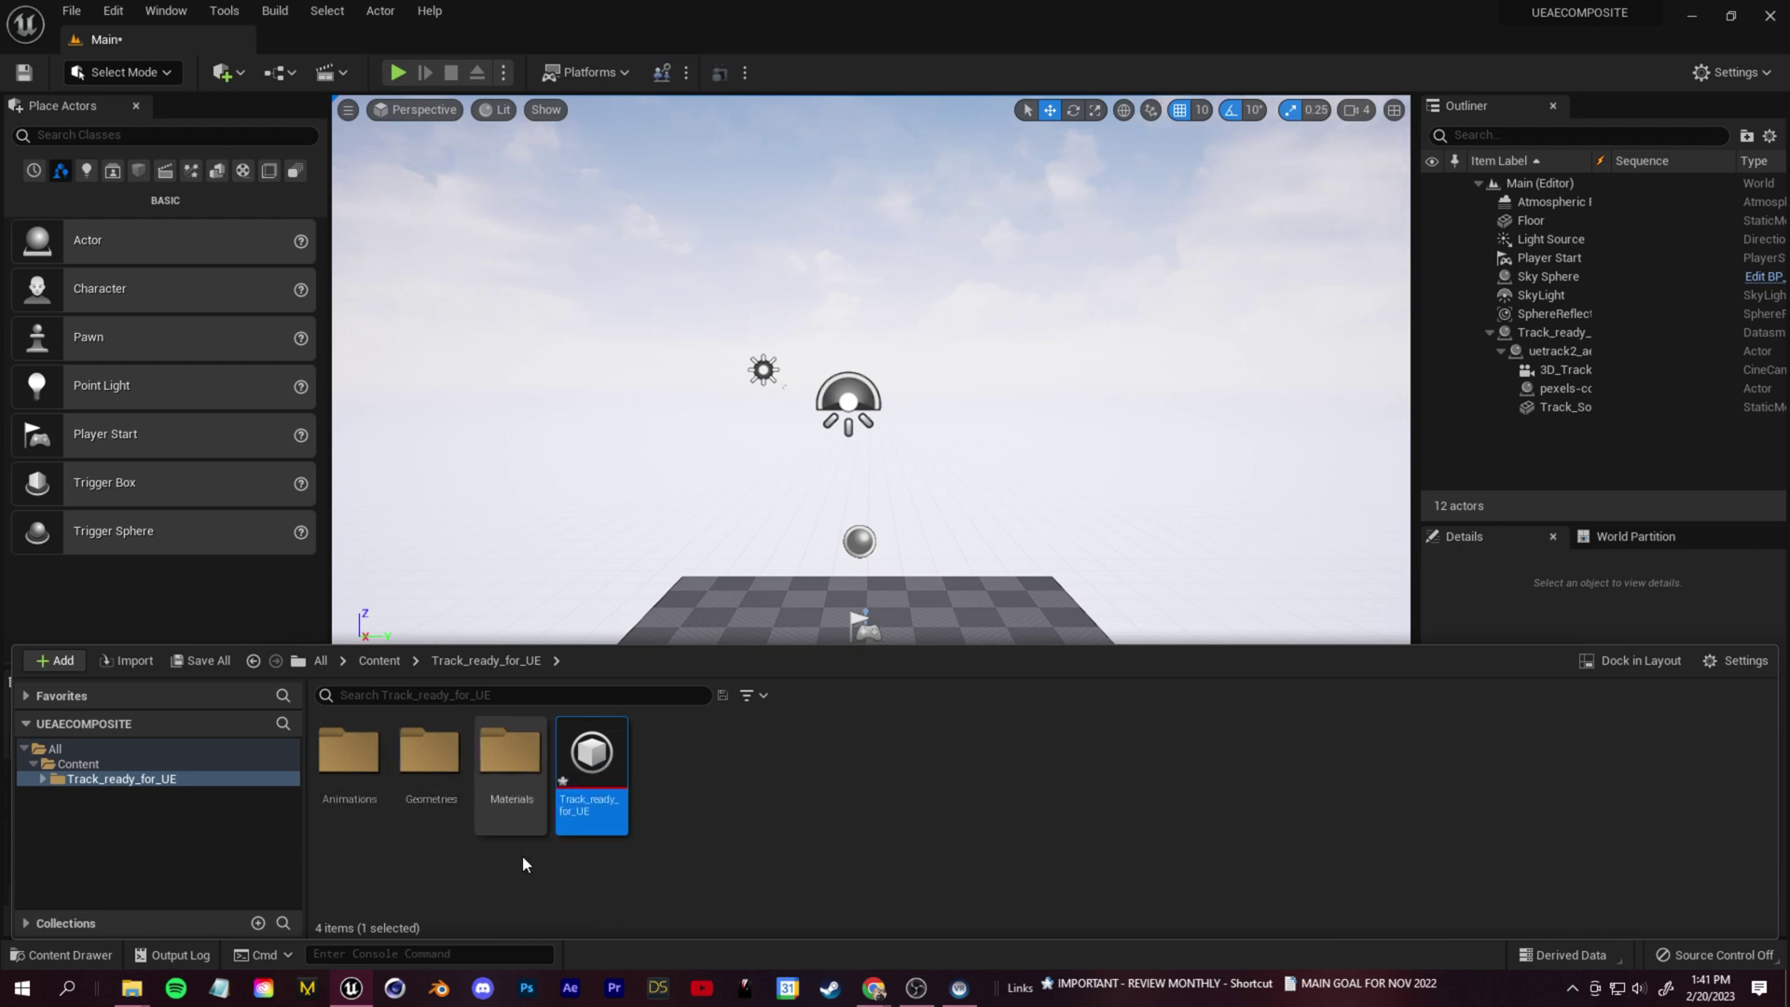
# Open the Track_ready_for_UE level sequence from the imported Animations folder
pyautogui.doubleClick(349, 749)
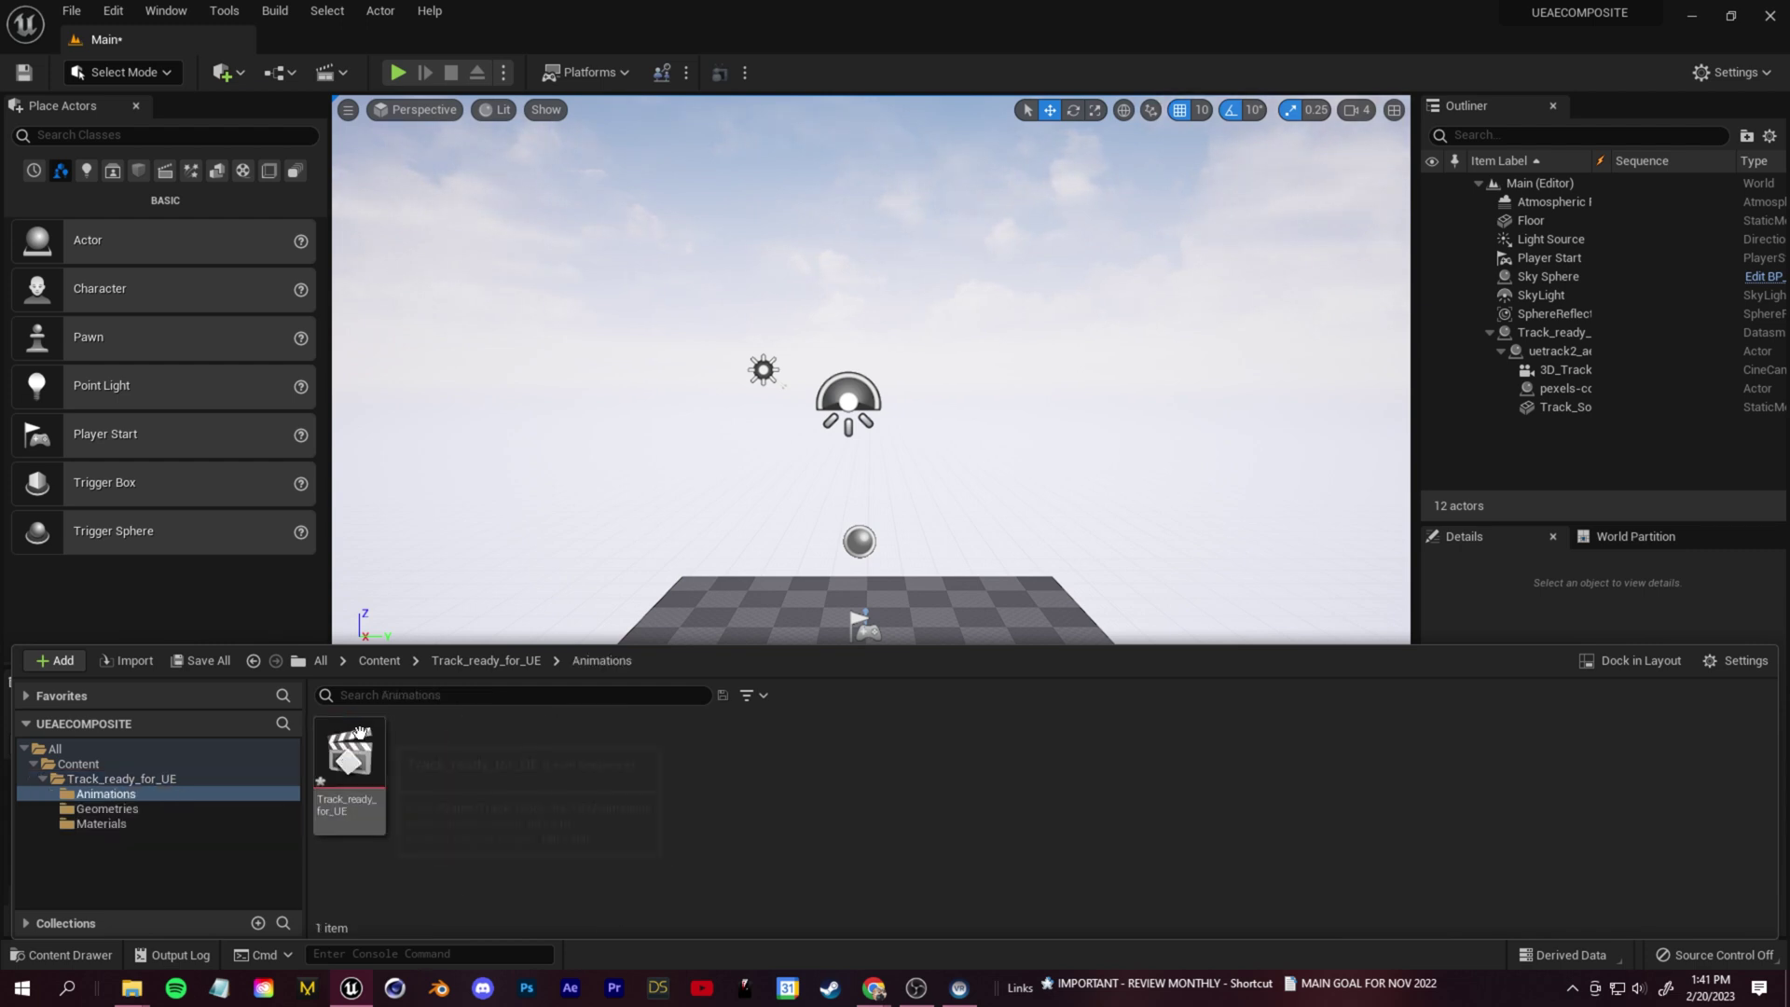
pyautogui.doubleClick(349, 758)
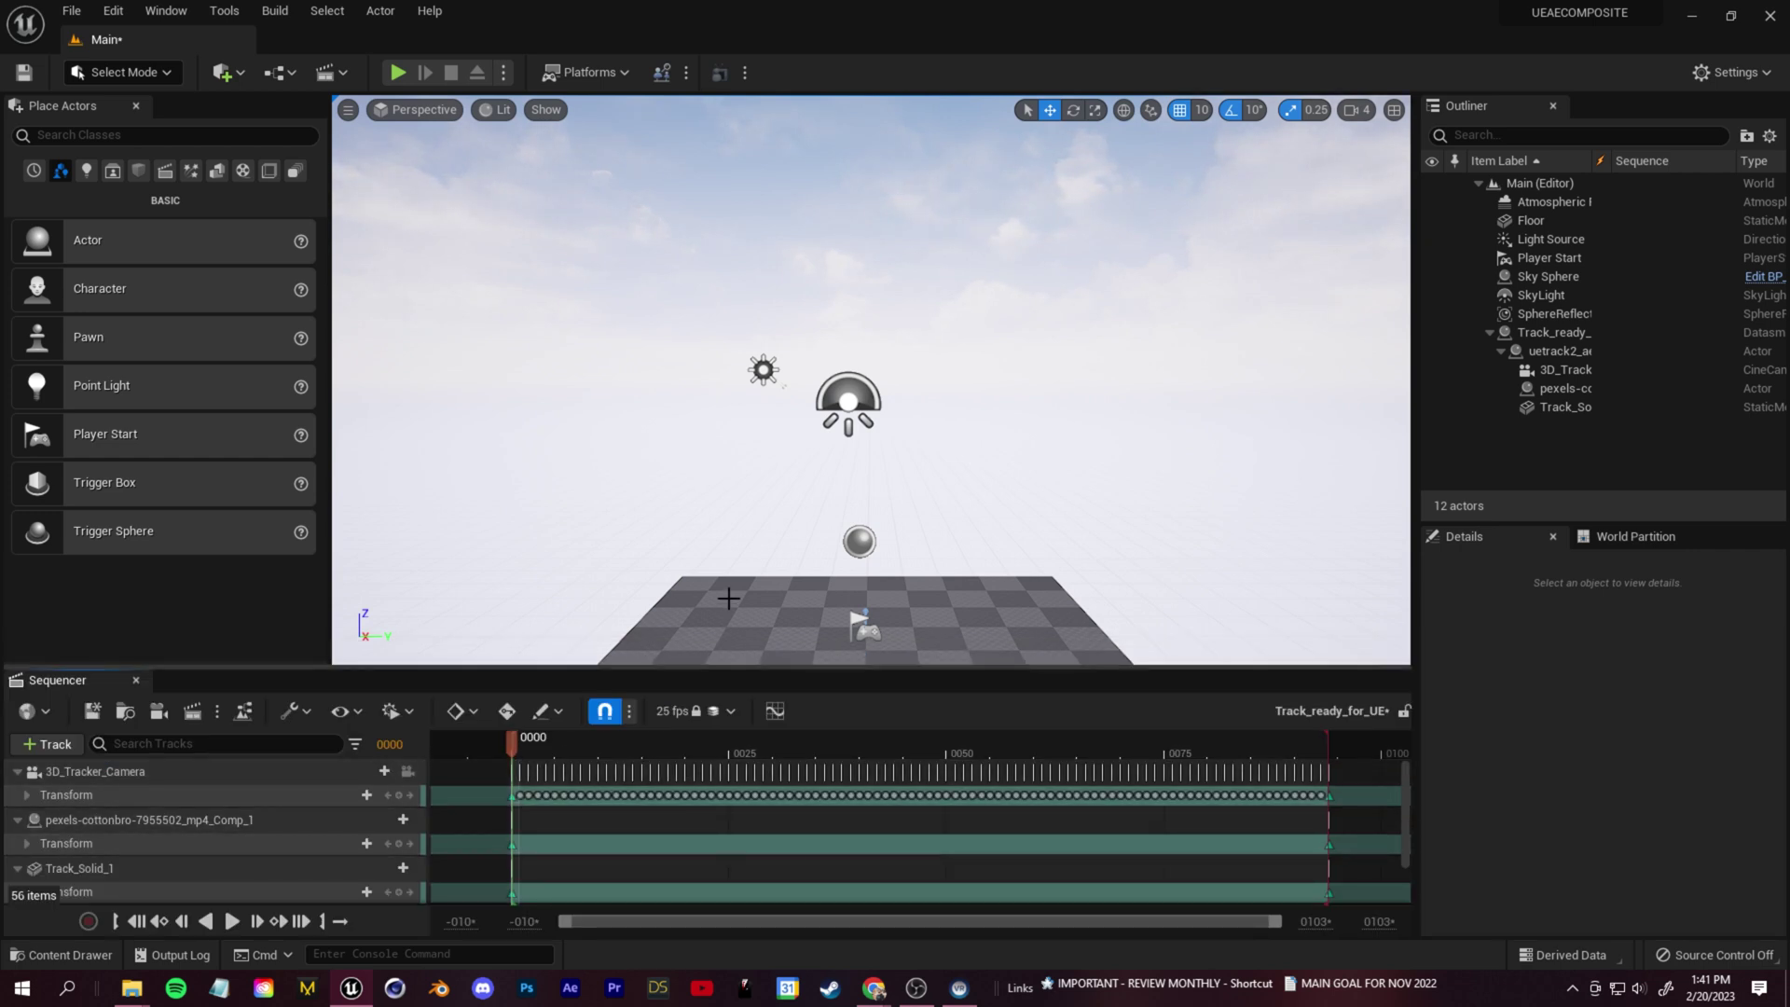
pyautogui.scroll(-5, 727, 572)
pyautogui.scroll(2, 736, 556)
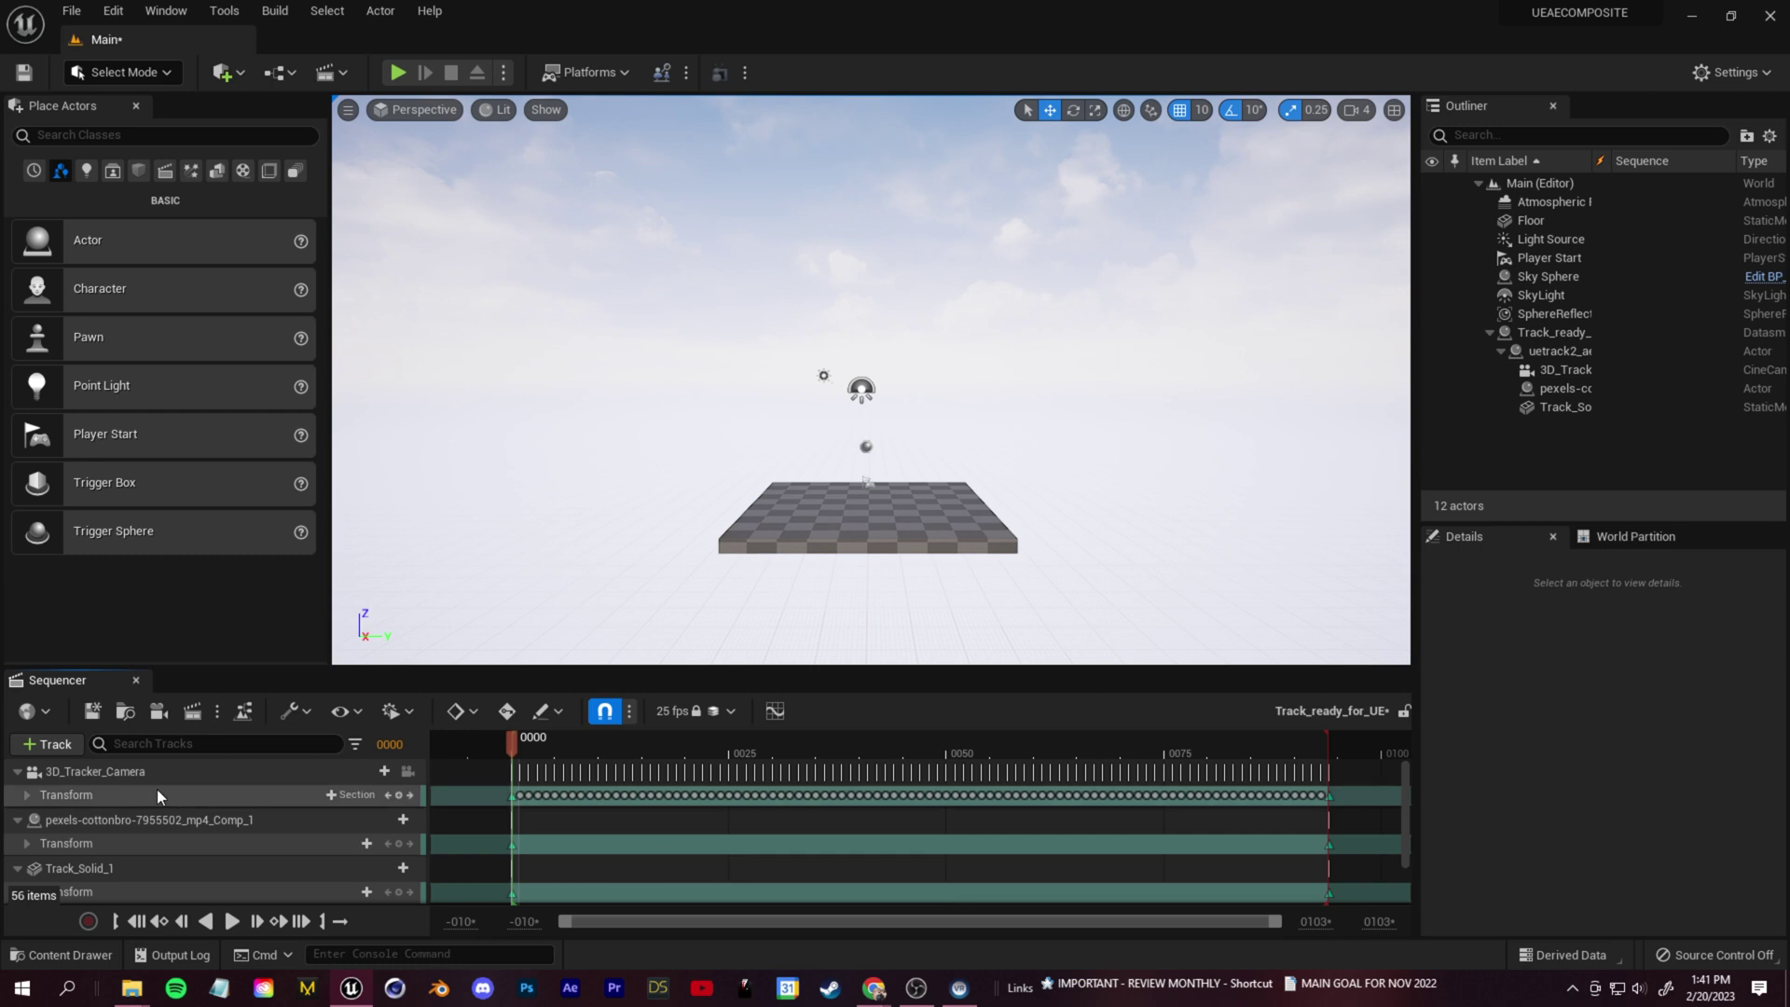
# Pilot 3D_Tracker_Camera to preview the track to frame 87, then orbit the viewport
pyautogui.click(407, 772)
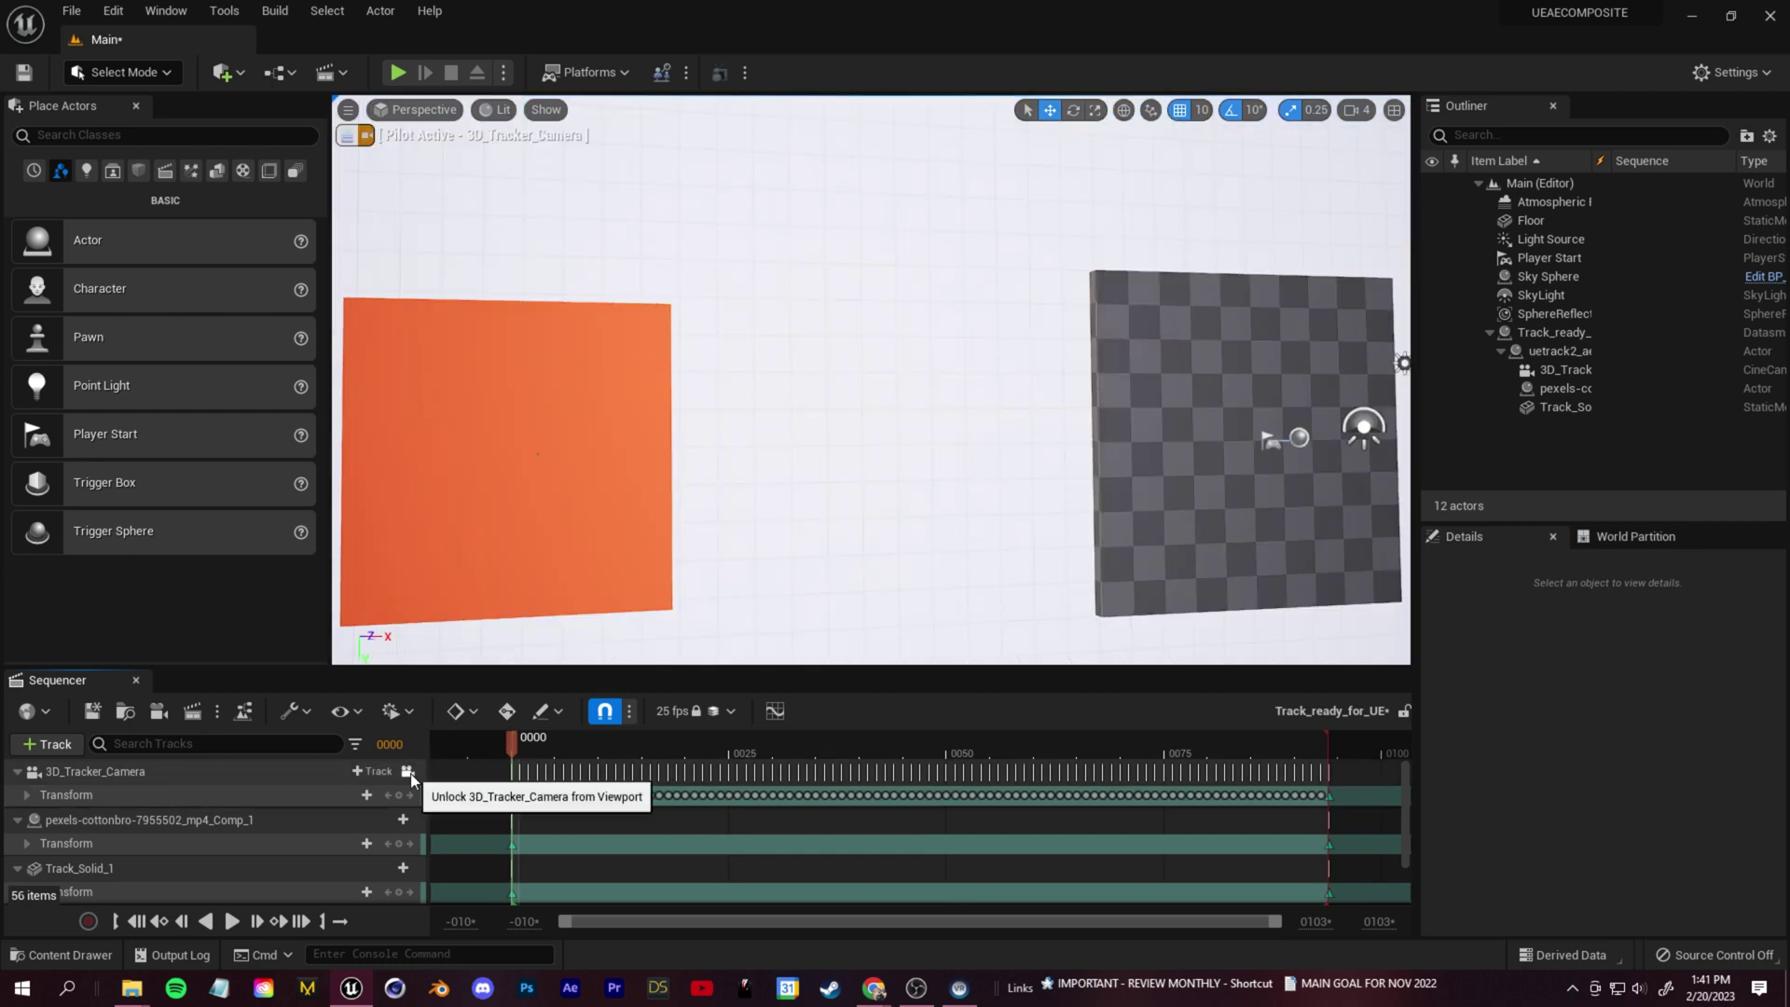
pyautogui.moveTo(518, 752); pyautogui.dragTo(475, 816)
pyautogui.click(408, 771)
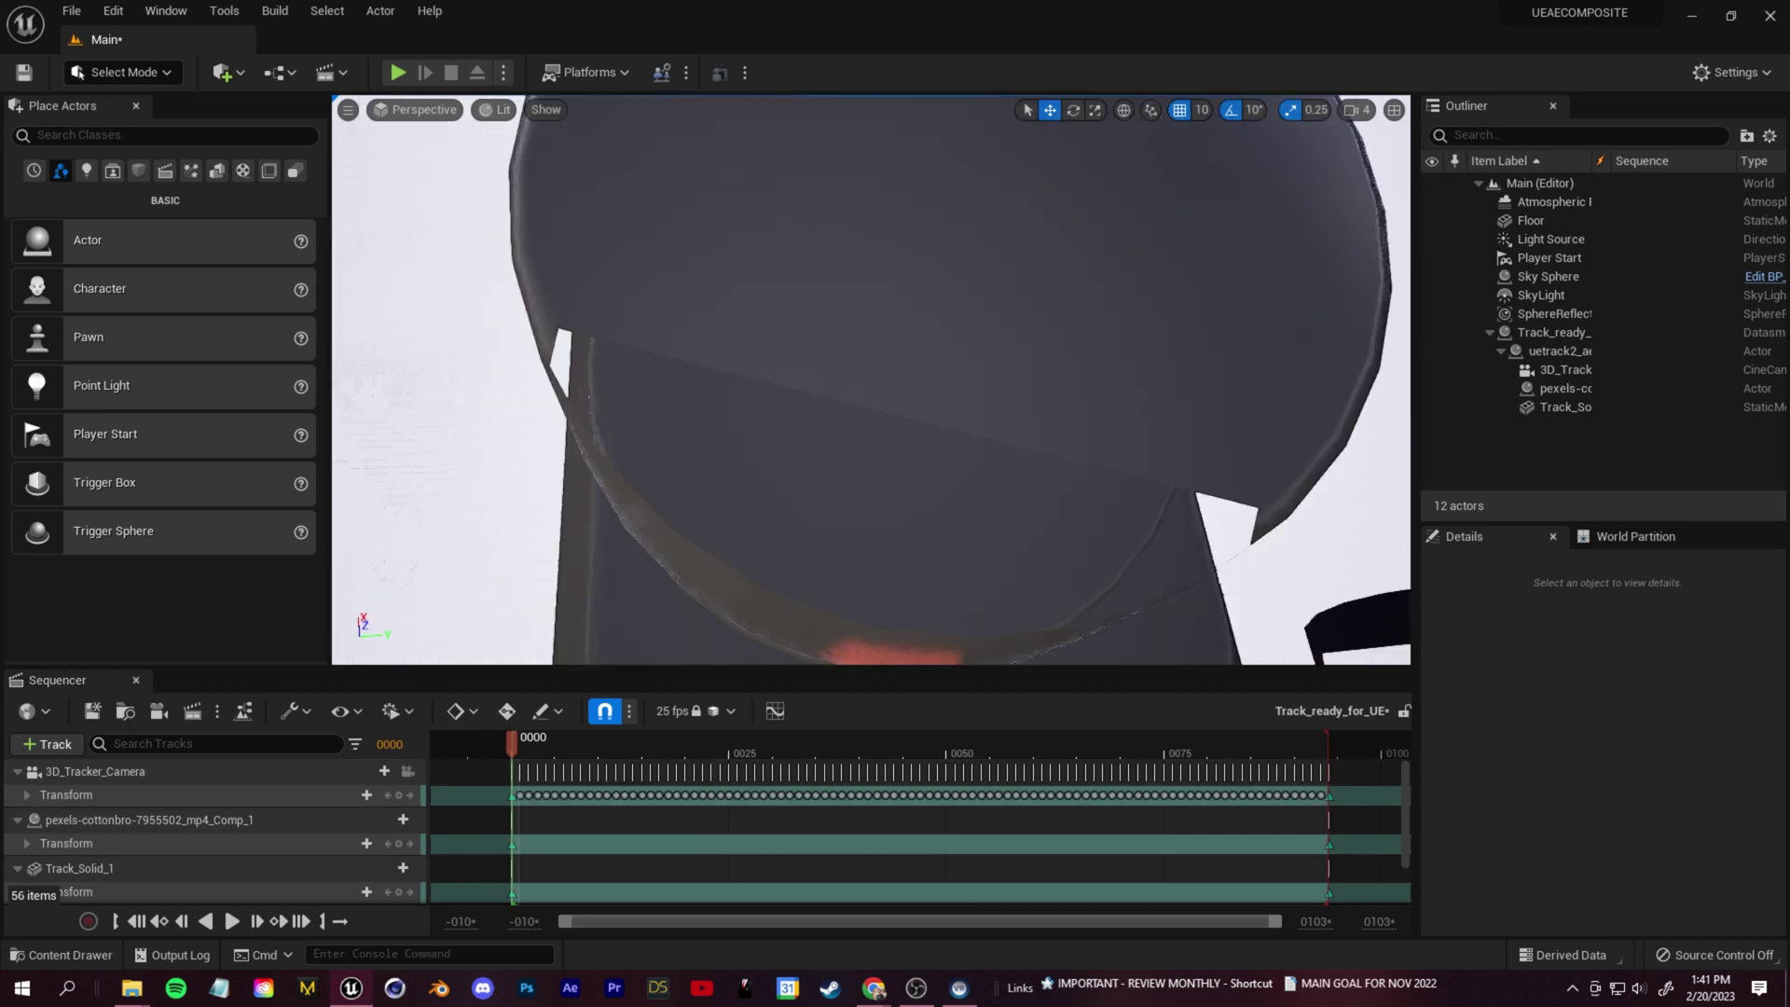
pyautogui.moveTo(871, 379); pyautogui.dragTo(767, 494, button='right')
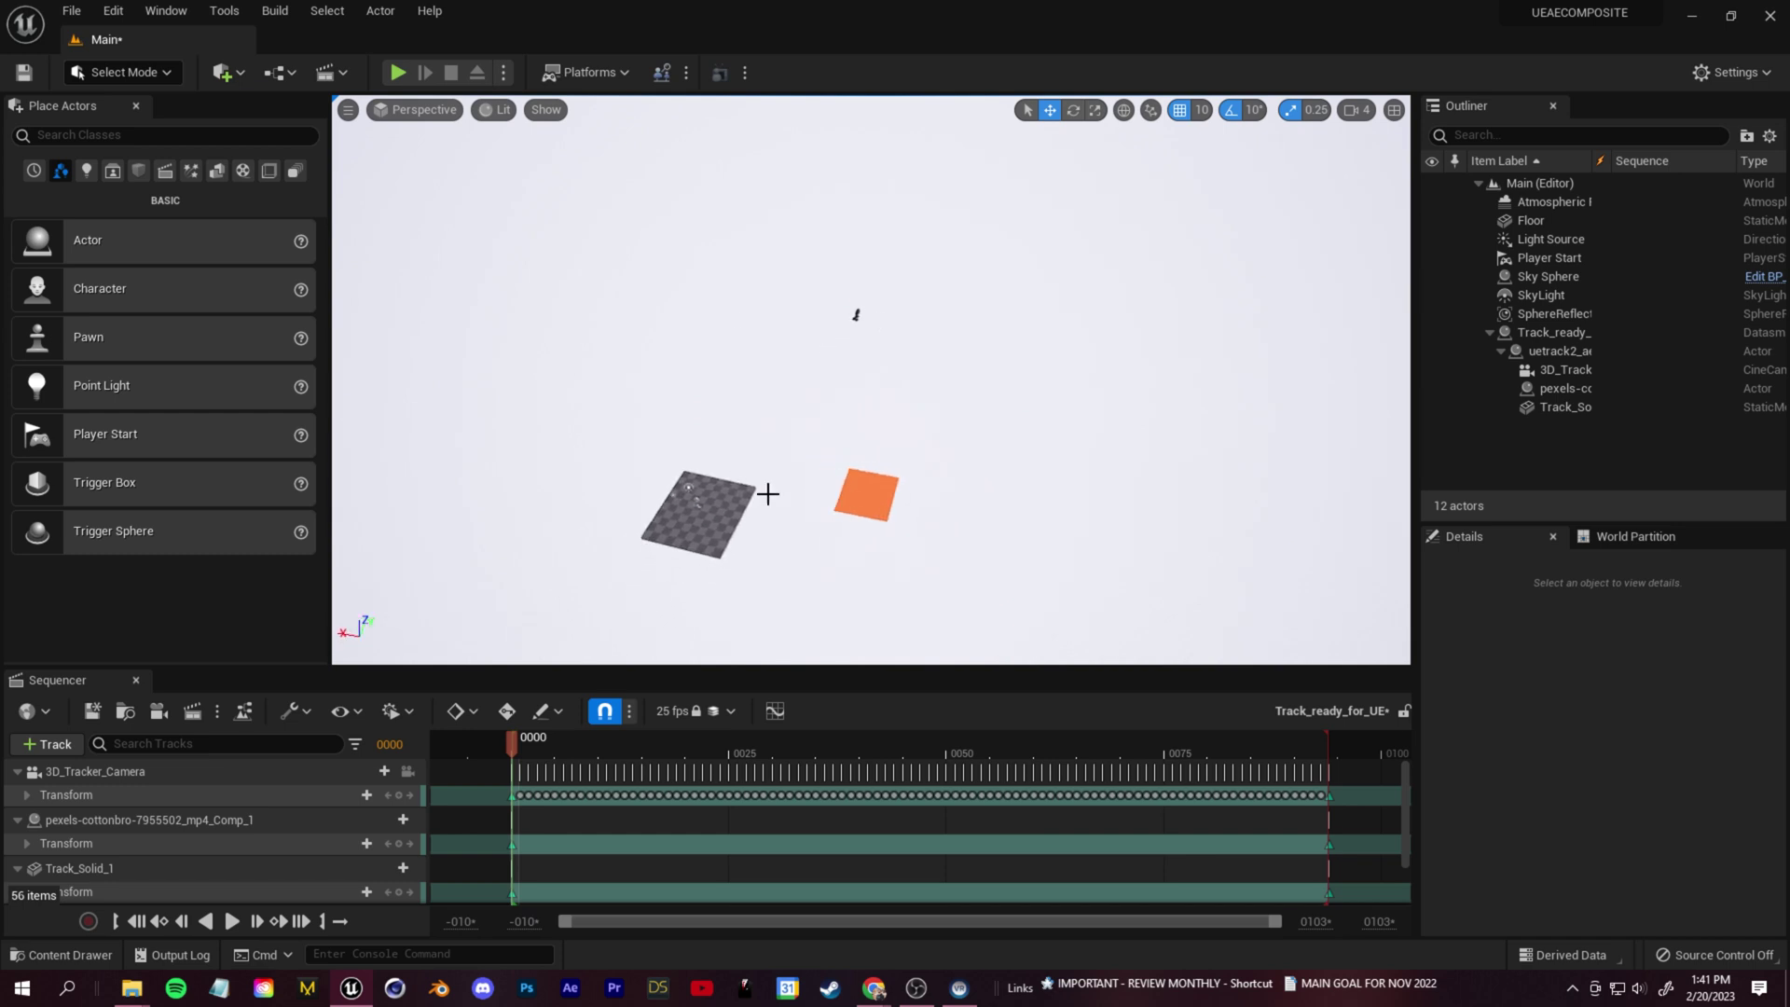
# Slide the orange plane along its X axis and look down on it
pyautogui.click(1622, 334)
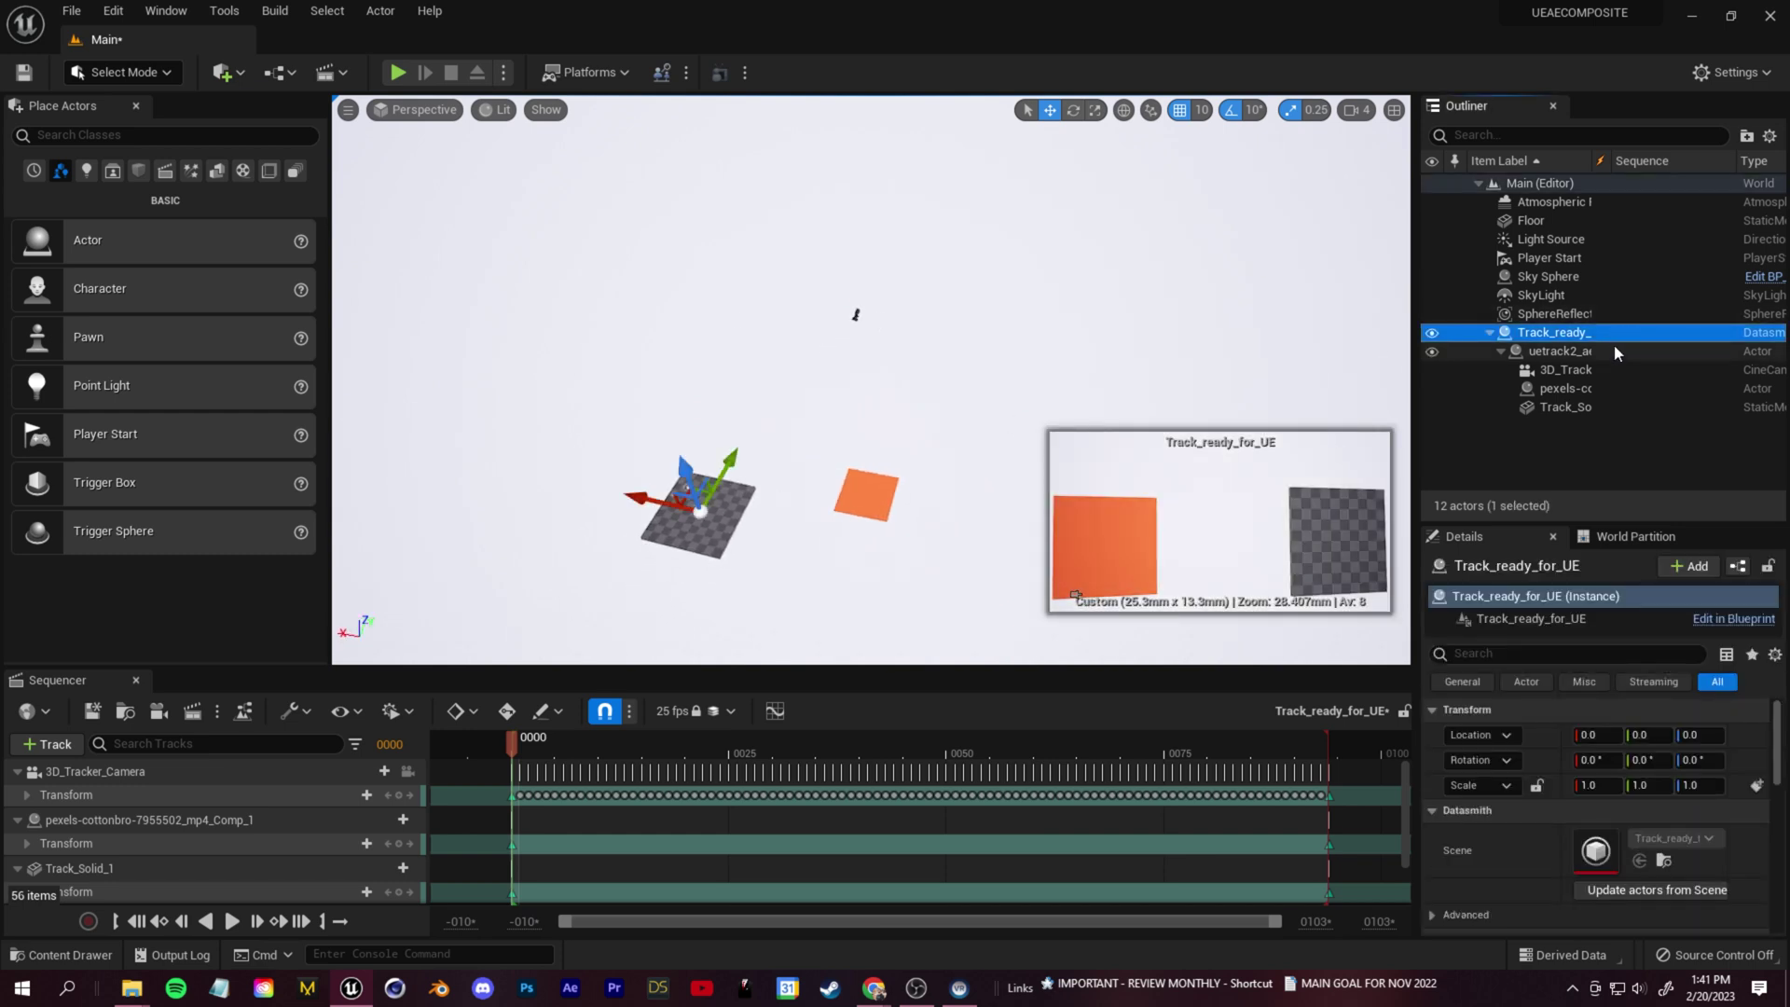
pyautogui.click(1616, 352)
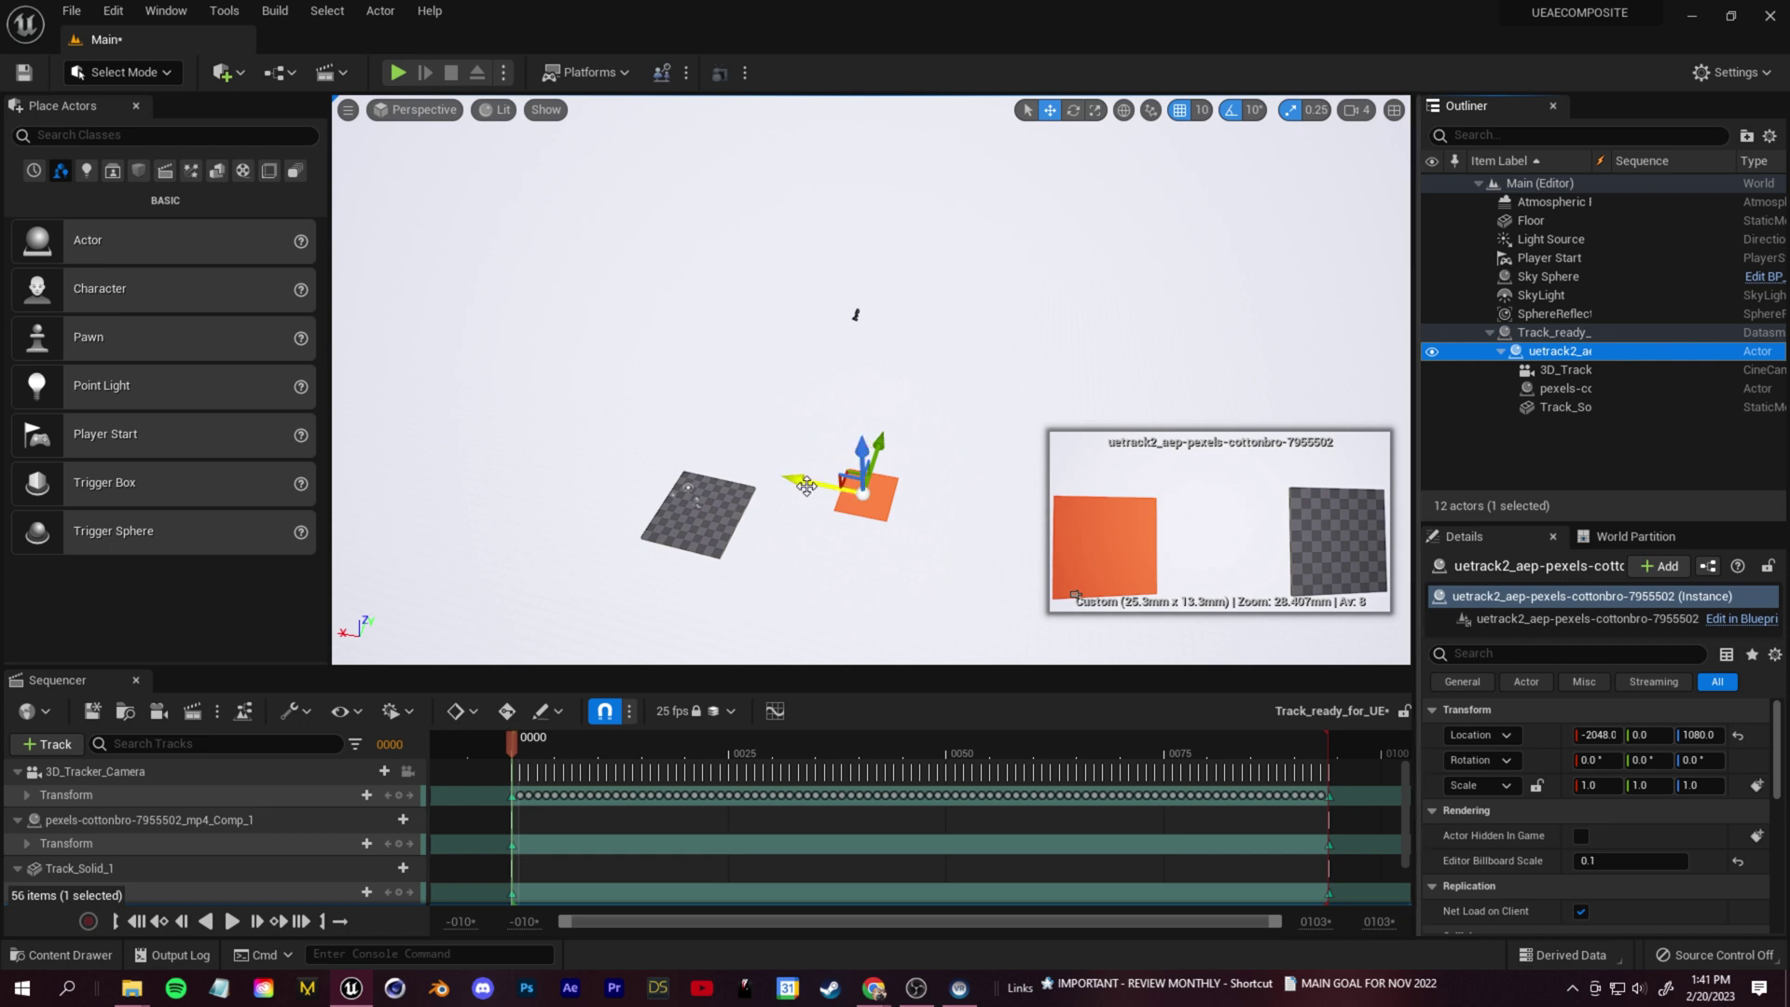
pyautogui.moveTo(806, 486); pyautogui.dragTo(693, 482)
pyautogui.click(788, 304)
pyautogui.keyDown('alt'); pyautogui.moveTo(788, 304); pyautogui.dragTo(560, 546); pyautogui.keyUp('alt')
# Move and rotate the Track_ready_for_UE rig to location 2900, 1470, 290 and rotation about 90, 0, -280
pyautogui.click(982, 388)
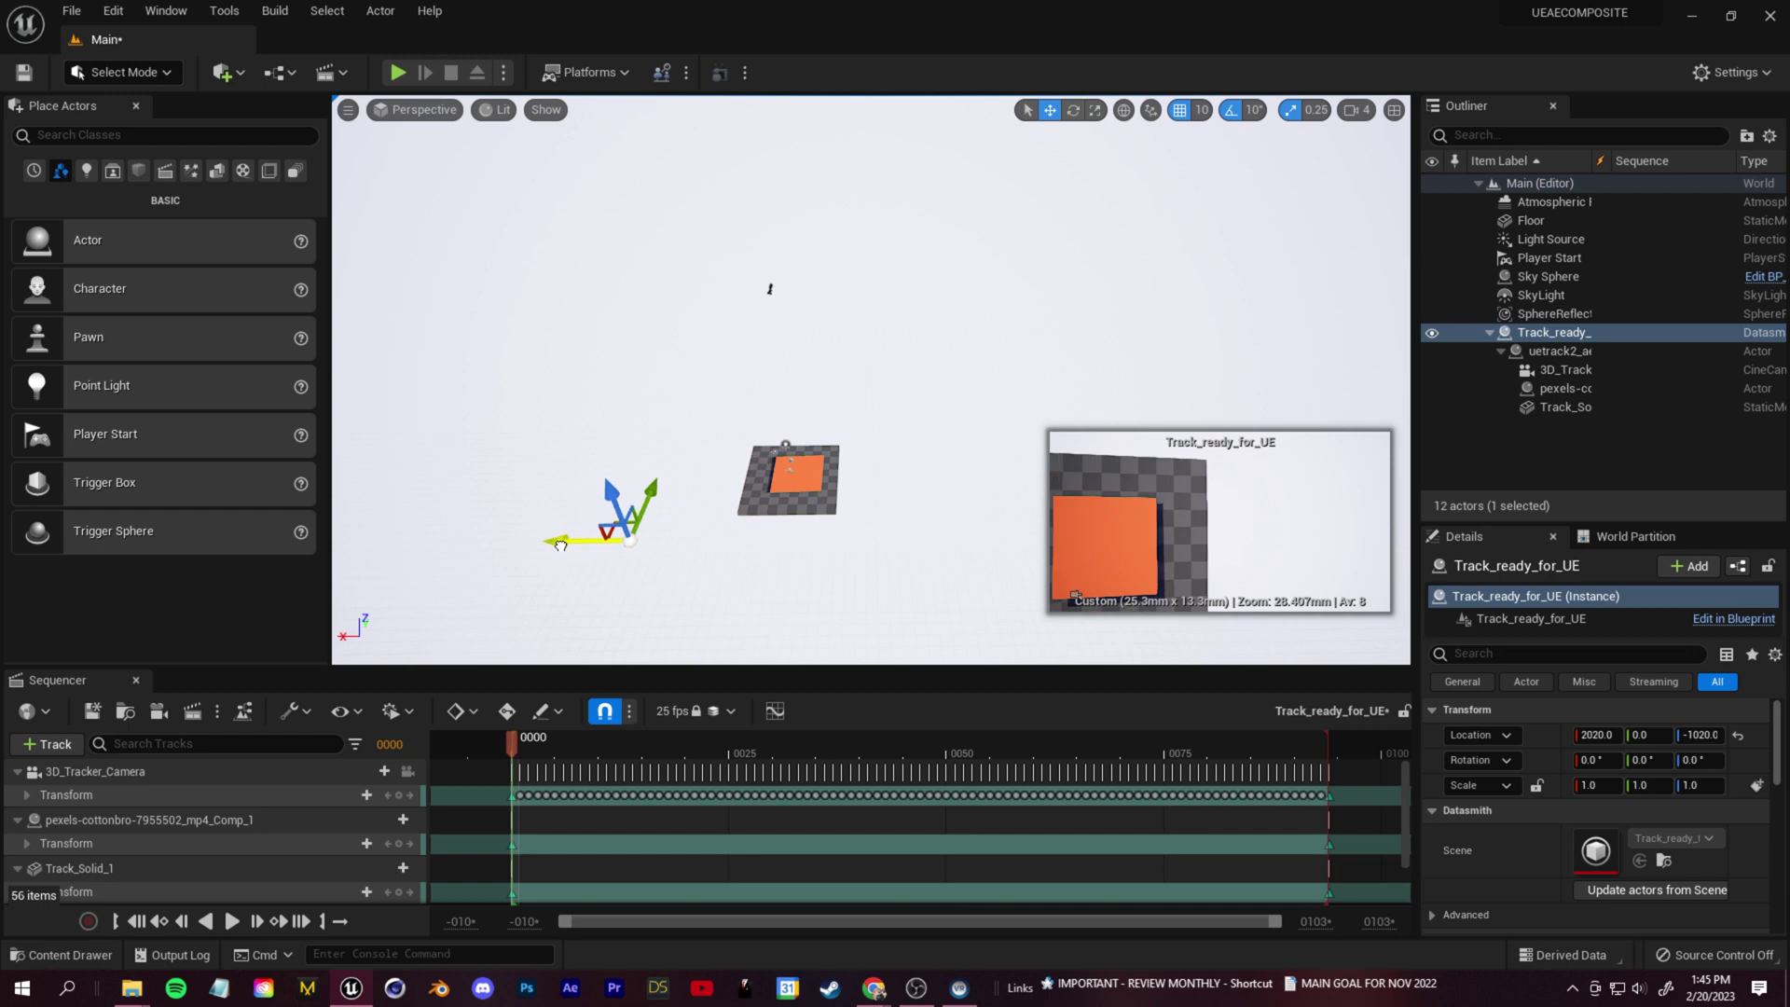
pyautogui.click(1073, 109)
pyautogui.moveTo(653, 368); pyautogui.dragTo(802, 354)
pyautogui.press('w')
pyautogui.press('e')
pyautogui.moveTo(731, 276); pyautogui.dragTo(596, 643)
pyautogui.press('End')
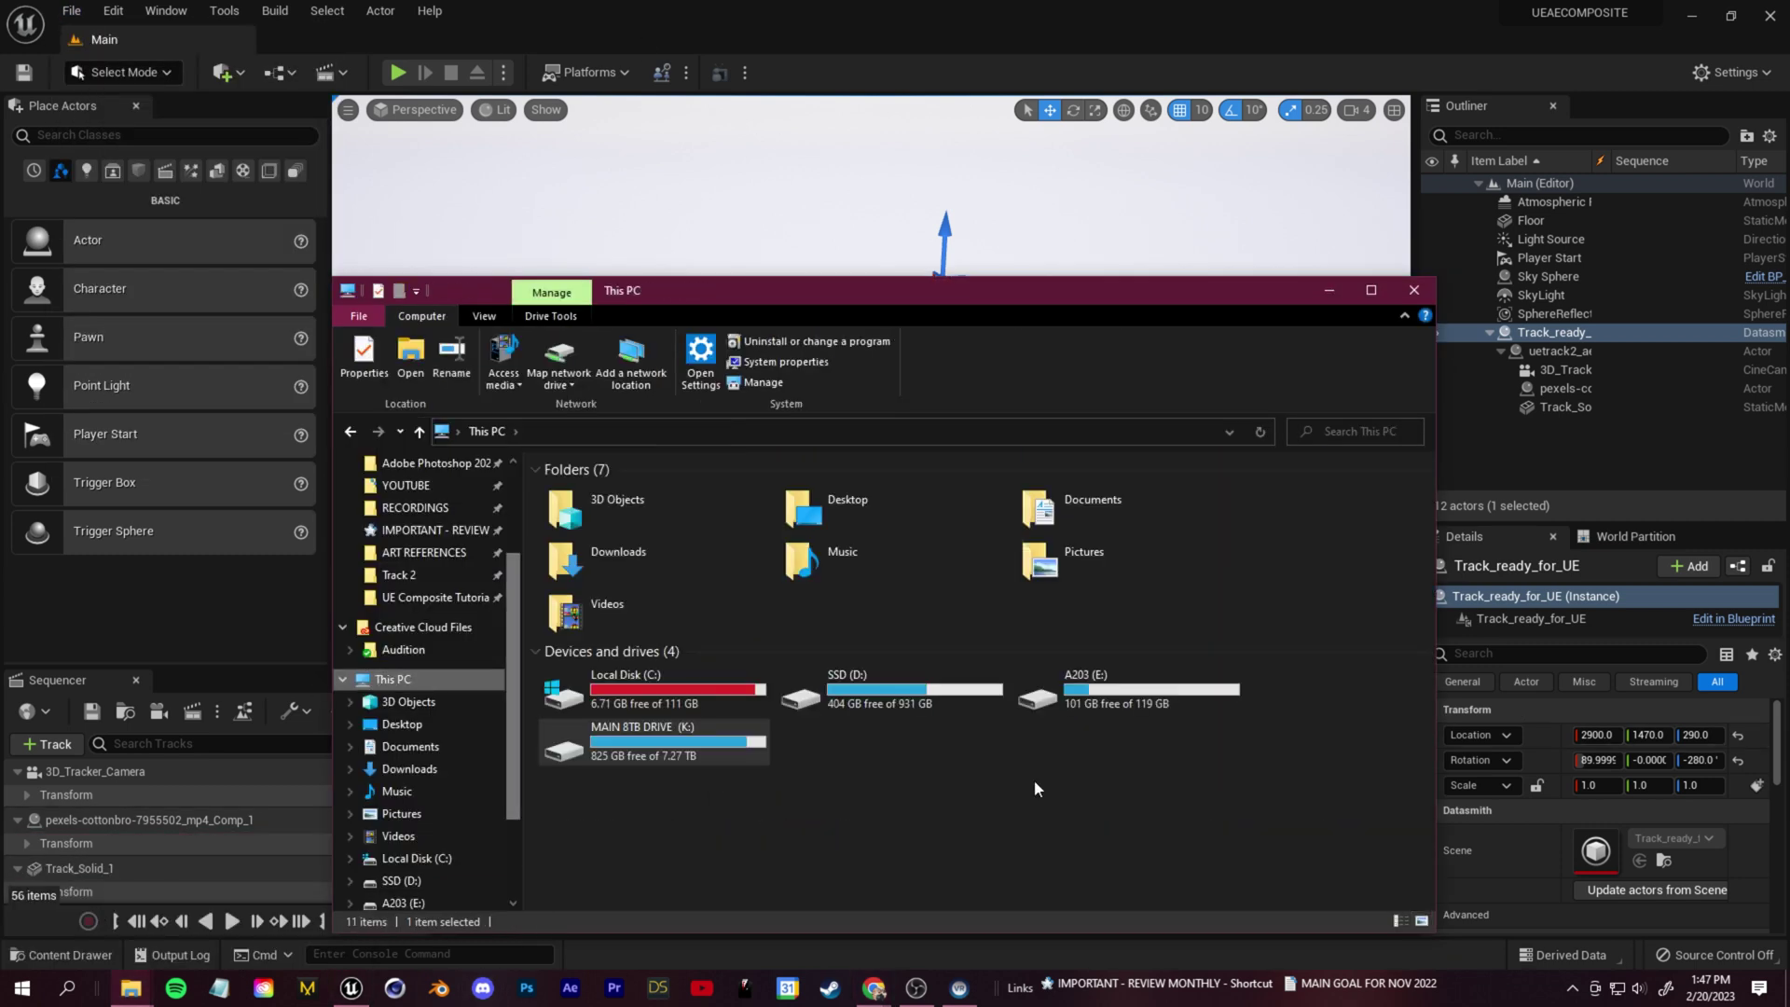
pyautogui.click(702, 848)
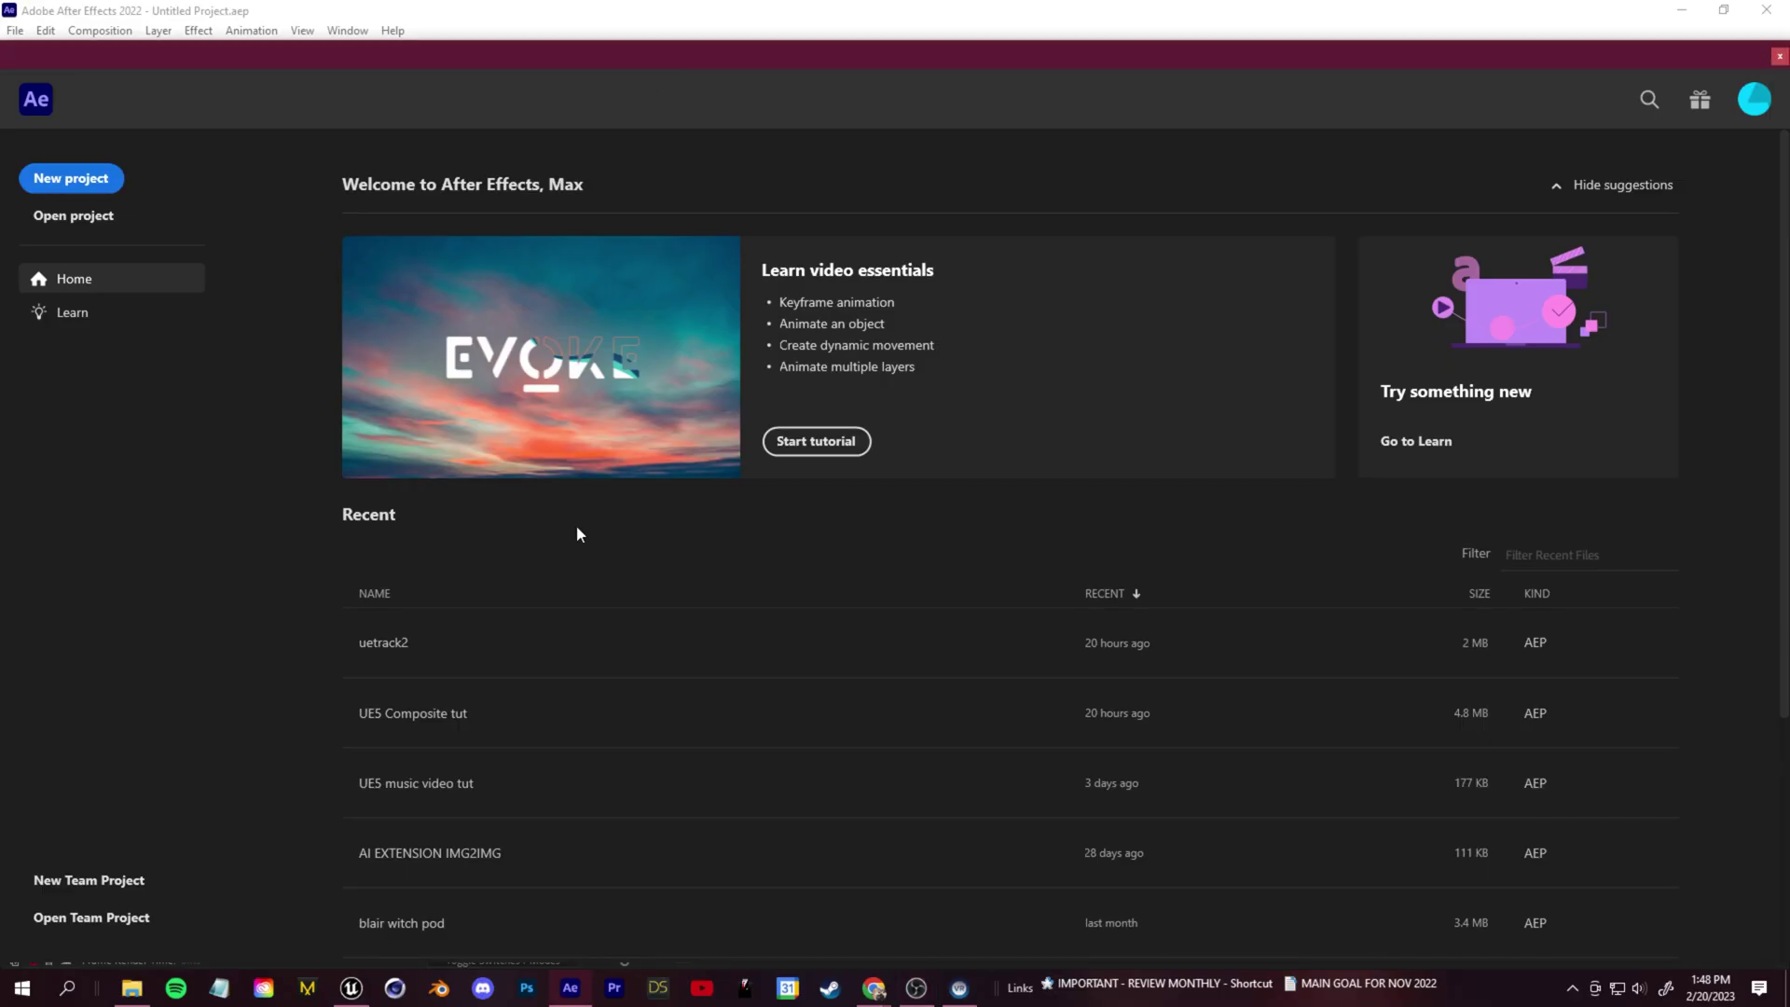
# Open uetrack2 and leave only the cut-out person layer visible, previewing it
pyautogui.click(433, 645)
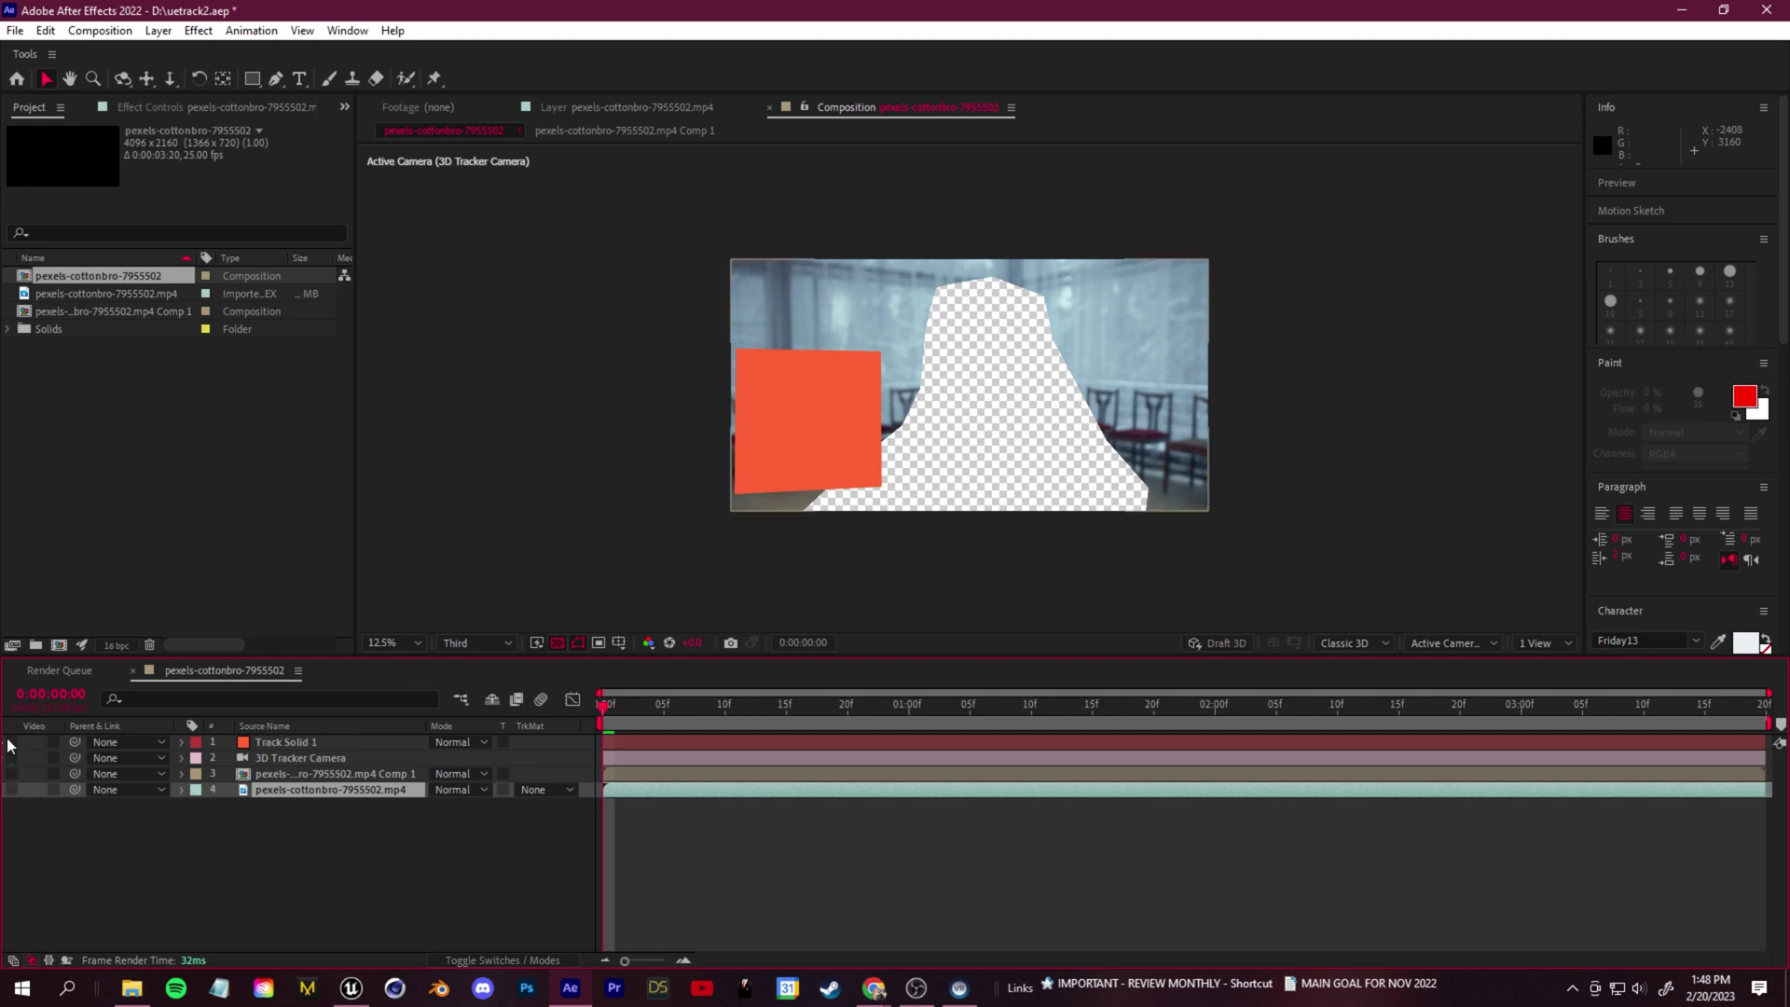
pyautogui.moveTo(10, 743); pyautogui.dragTo(13, 802)
pyautogui.click(11, 790)
pyautogui.moveTo(608, 724)
pyautogui.mouseDown()
pyautogui.moveTo(1091, 771)
pyautogui.moveTo(1783, 767)
pyautogui.moveTo(600, 743)
pyautogui.mouseUp()
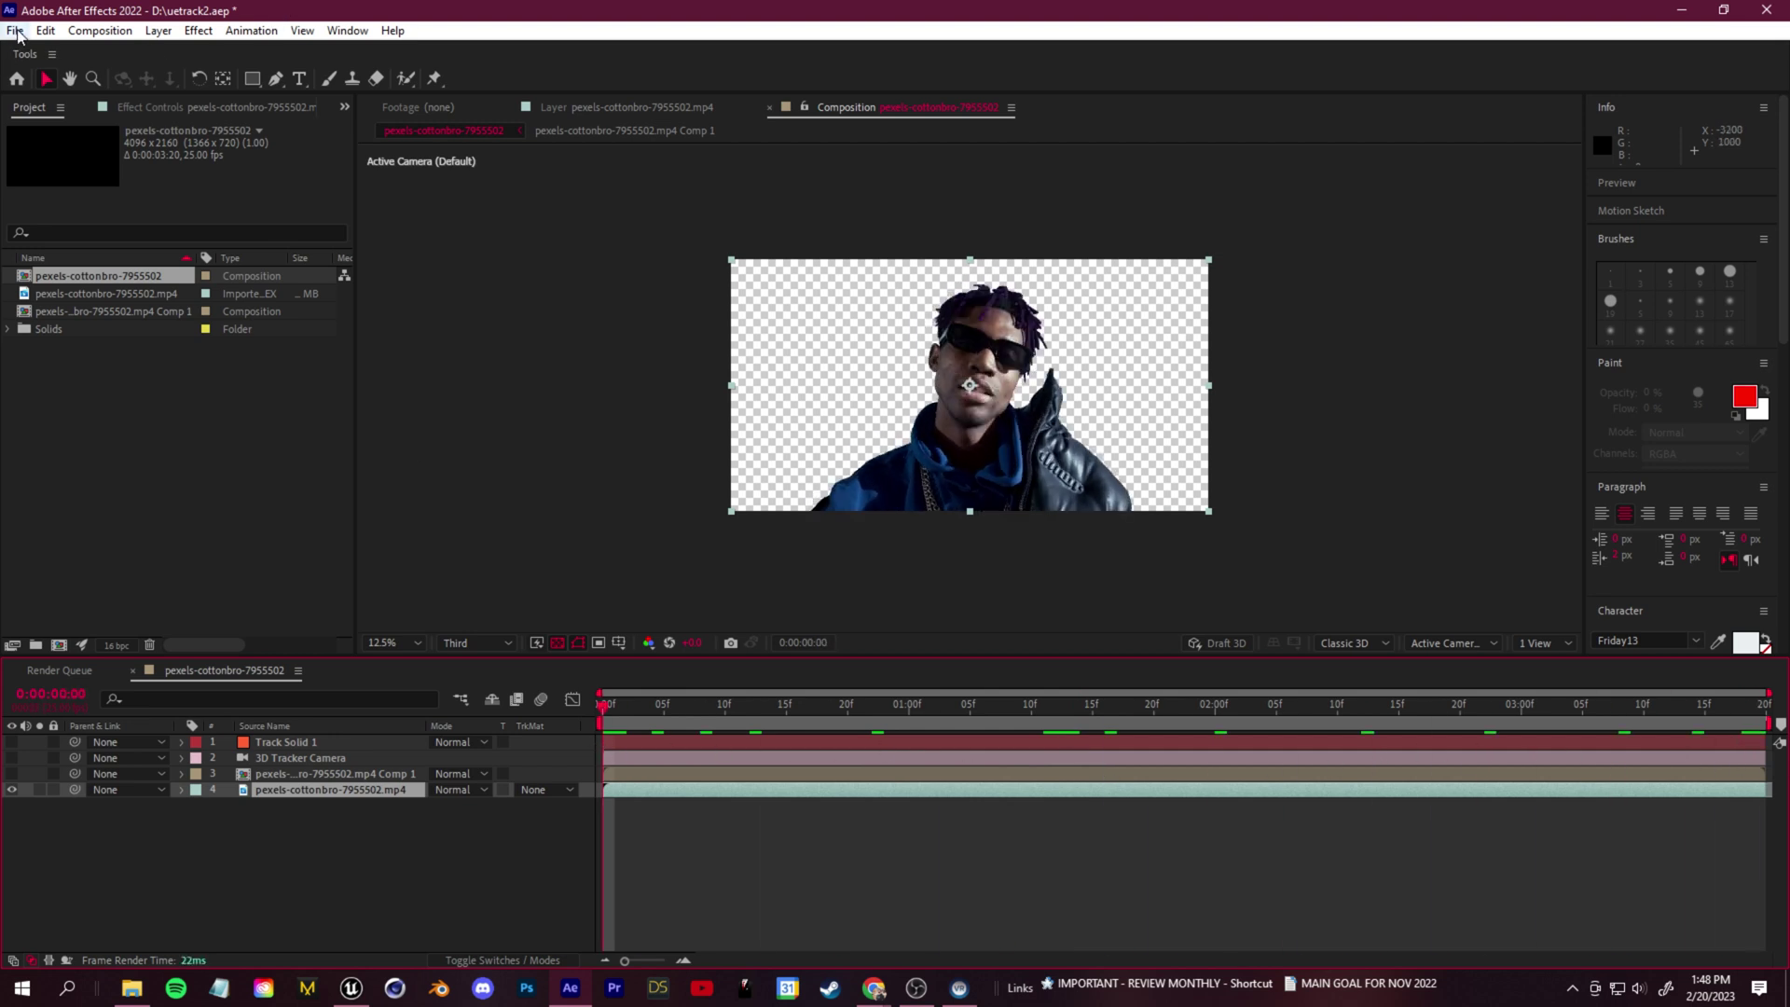
# Add the composition to the Render Queue as a PNG Sequence with RGB + Alpha channels
pyautogui.click(17, 34)
pyautogui.moveTo(163, 333)
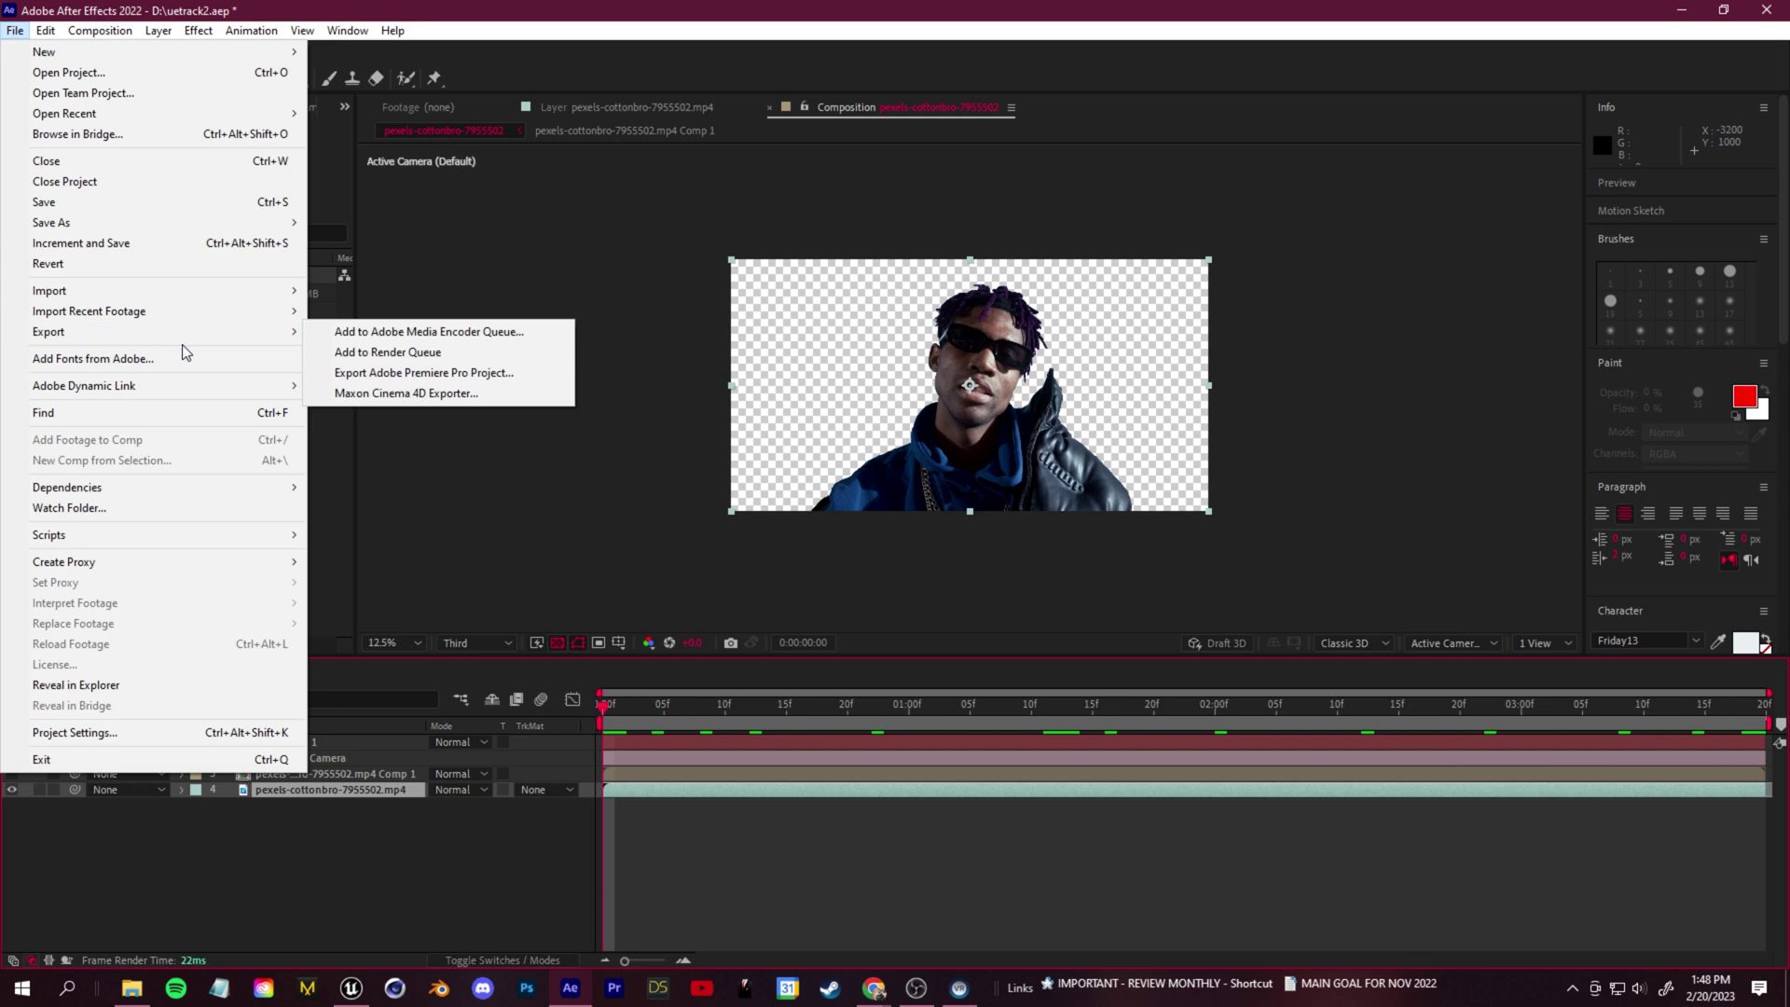
pyautogui.click(387, 352)
pyautogui.click(158, 785)
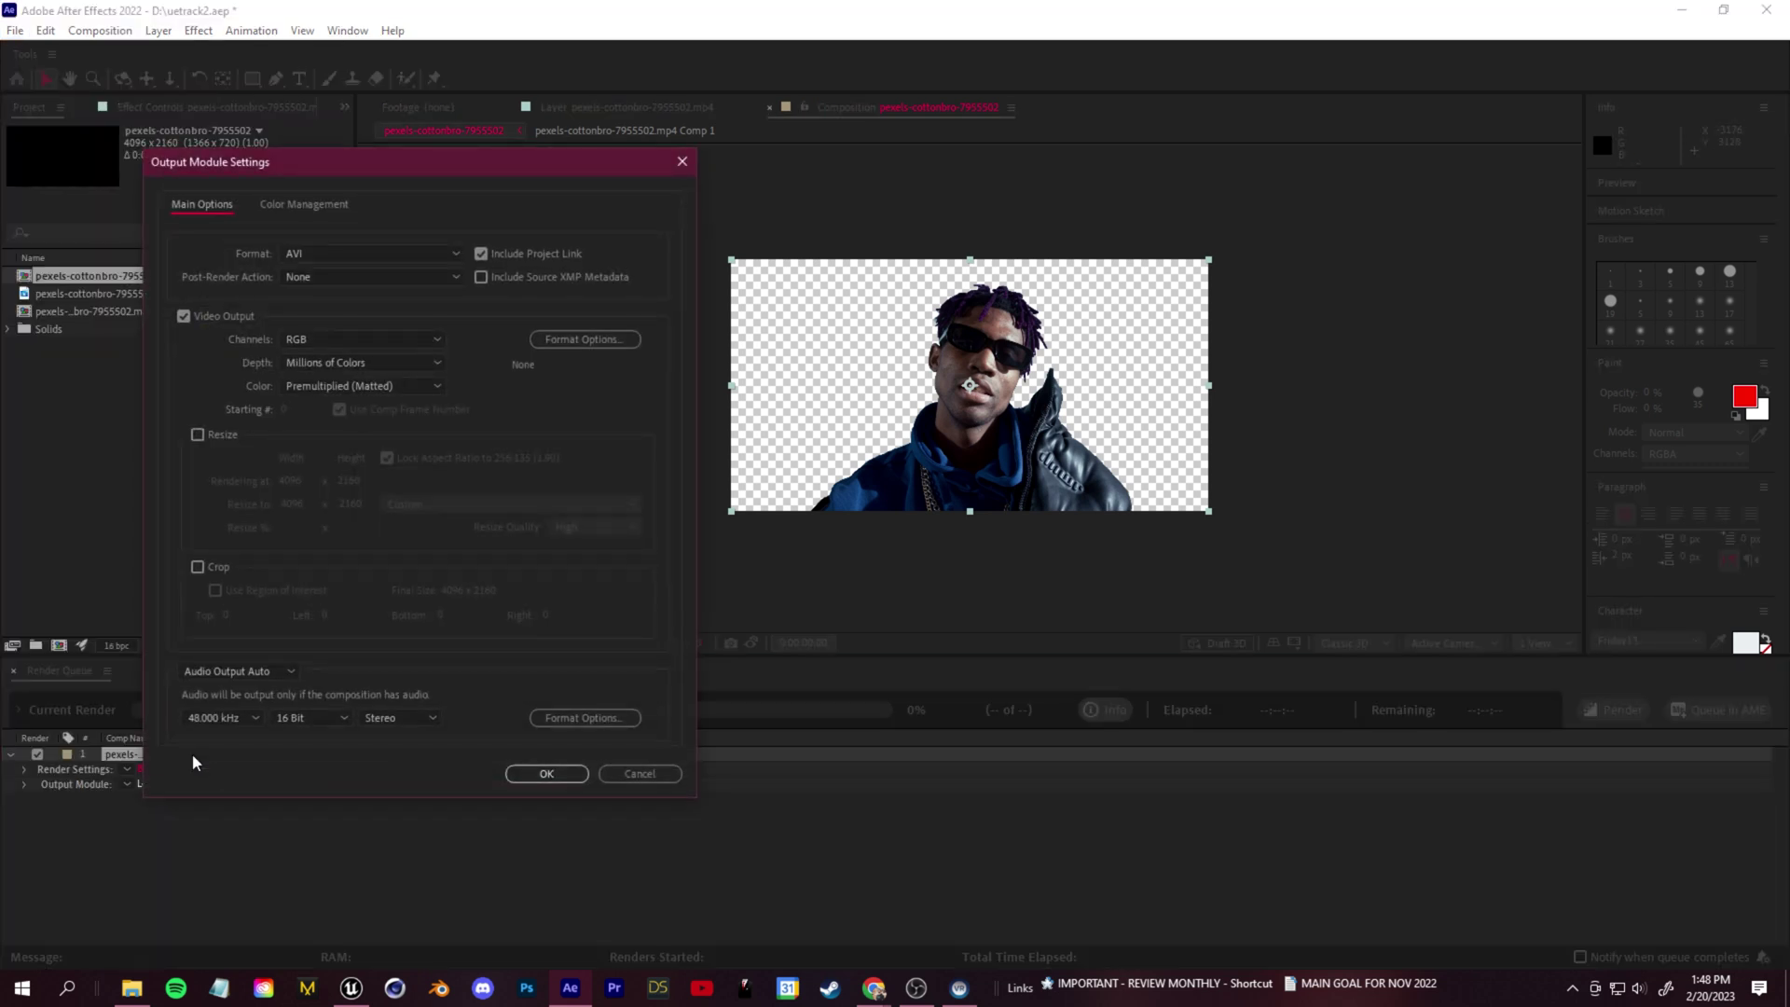
pyautogui.click(365, 253)
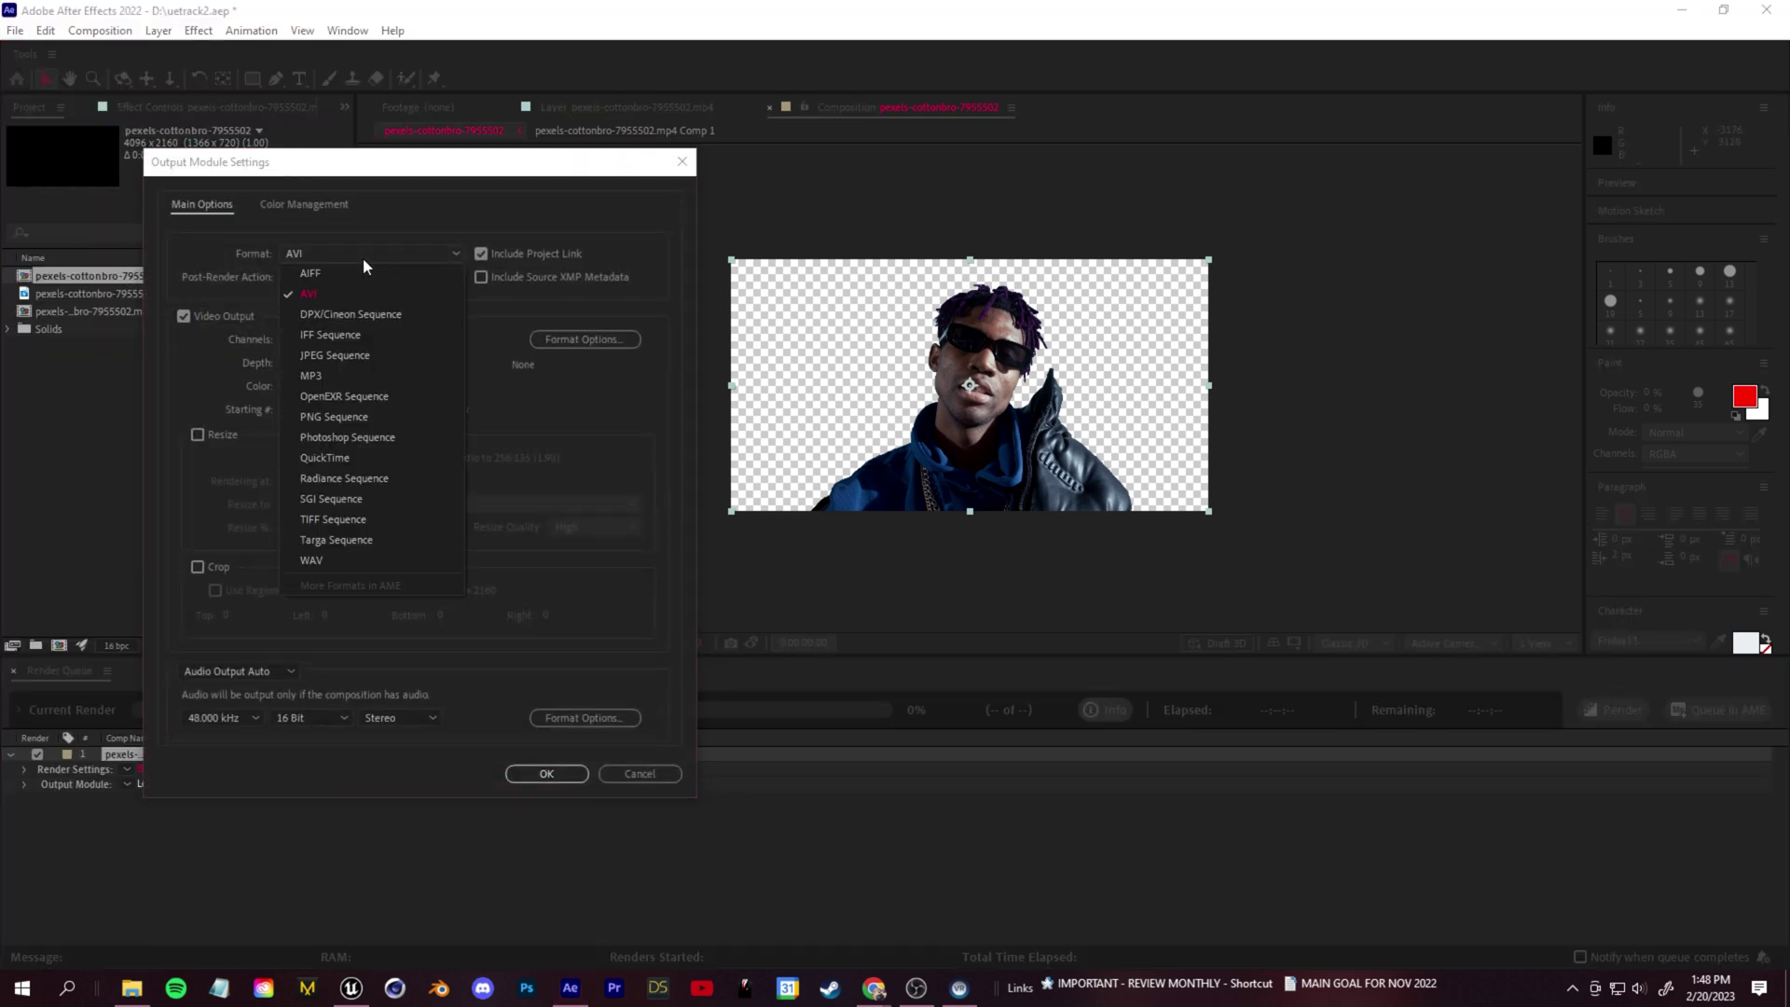
pyautogui.click(364, 417)
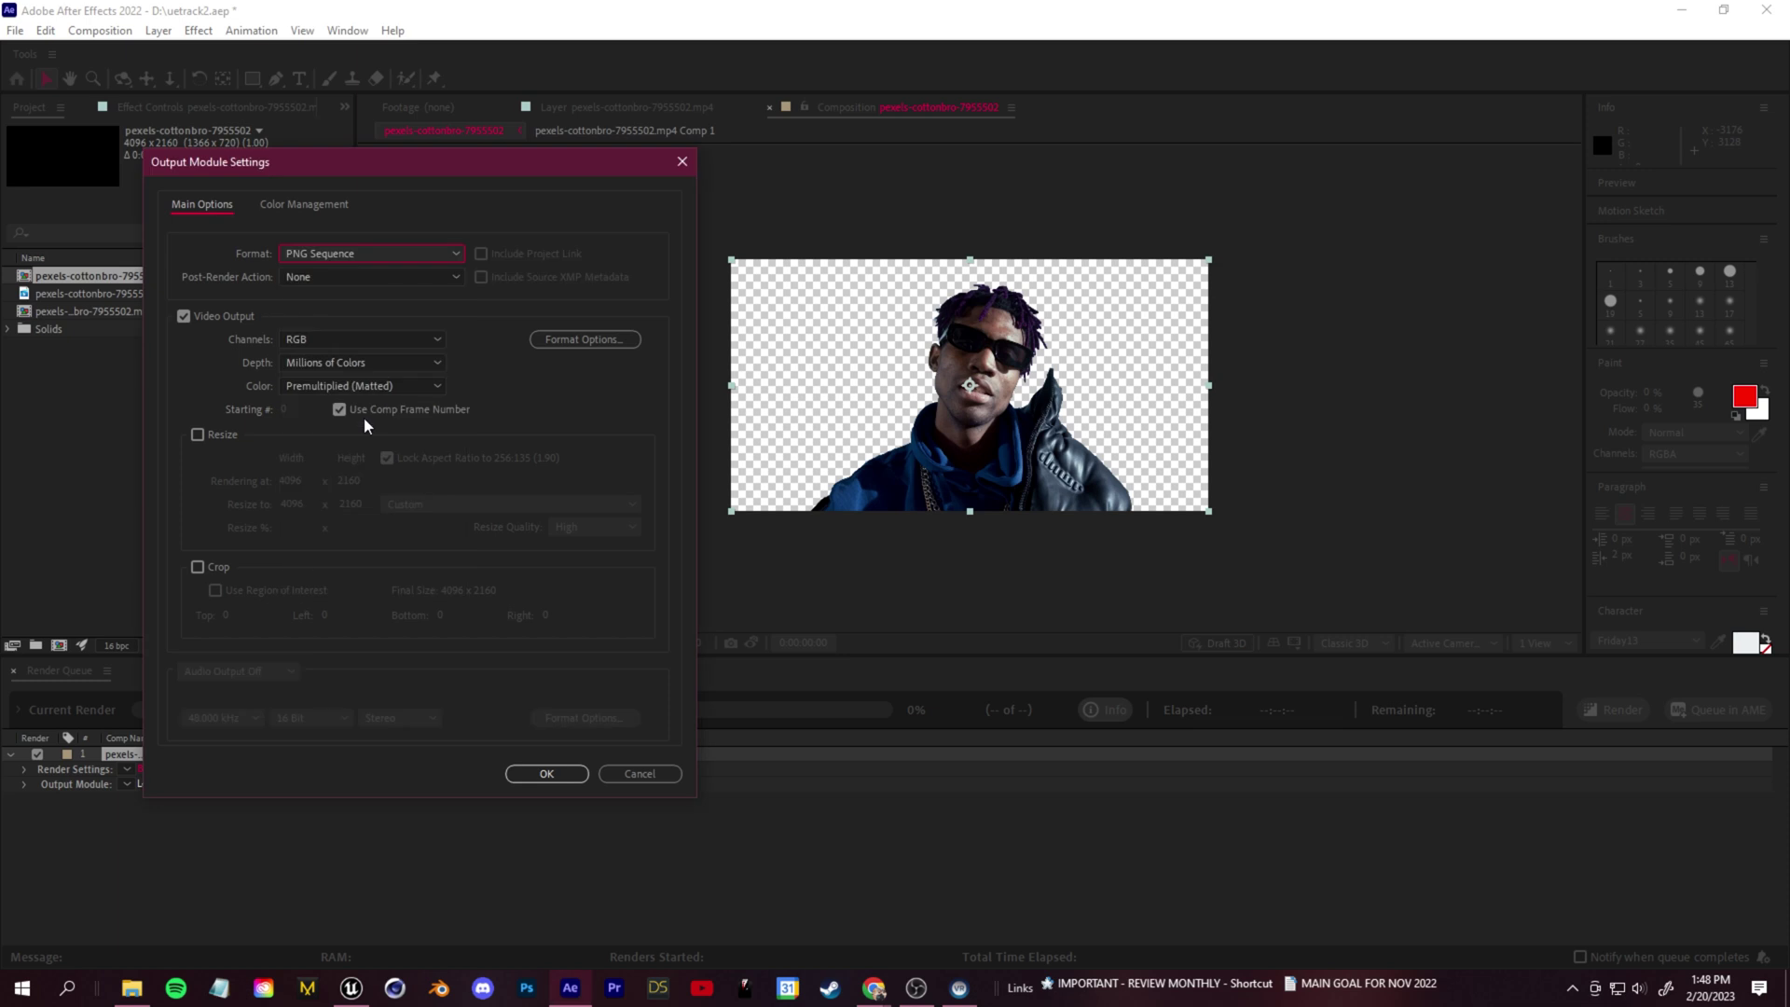
pyautogui.click(332, 339)
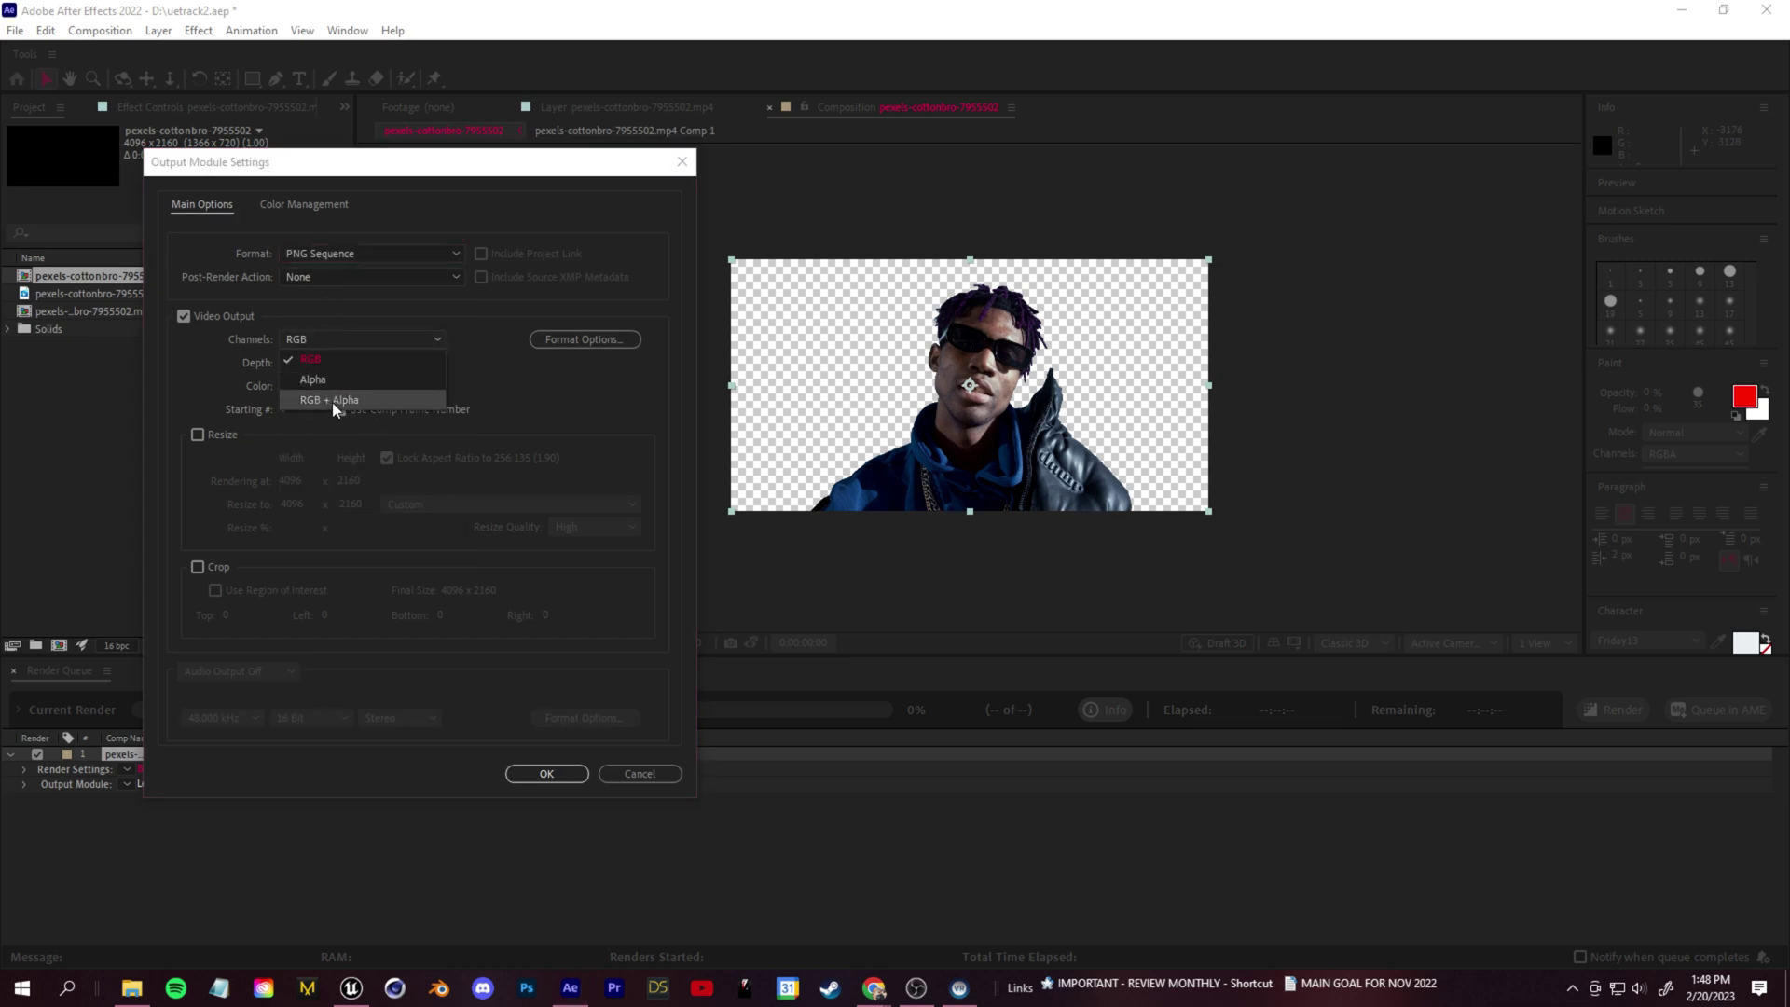
pyautogui.click(321, 400)
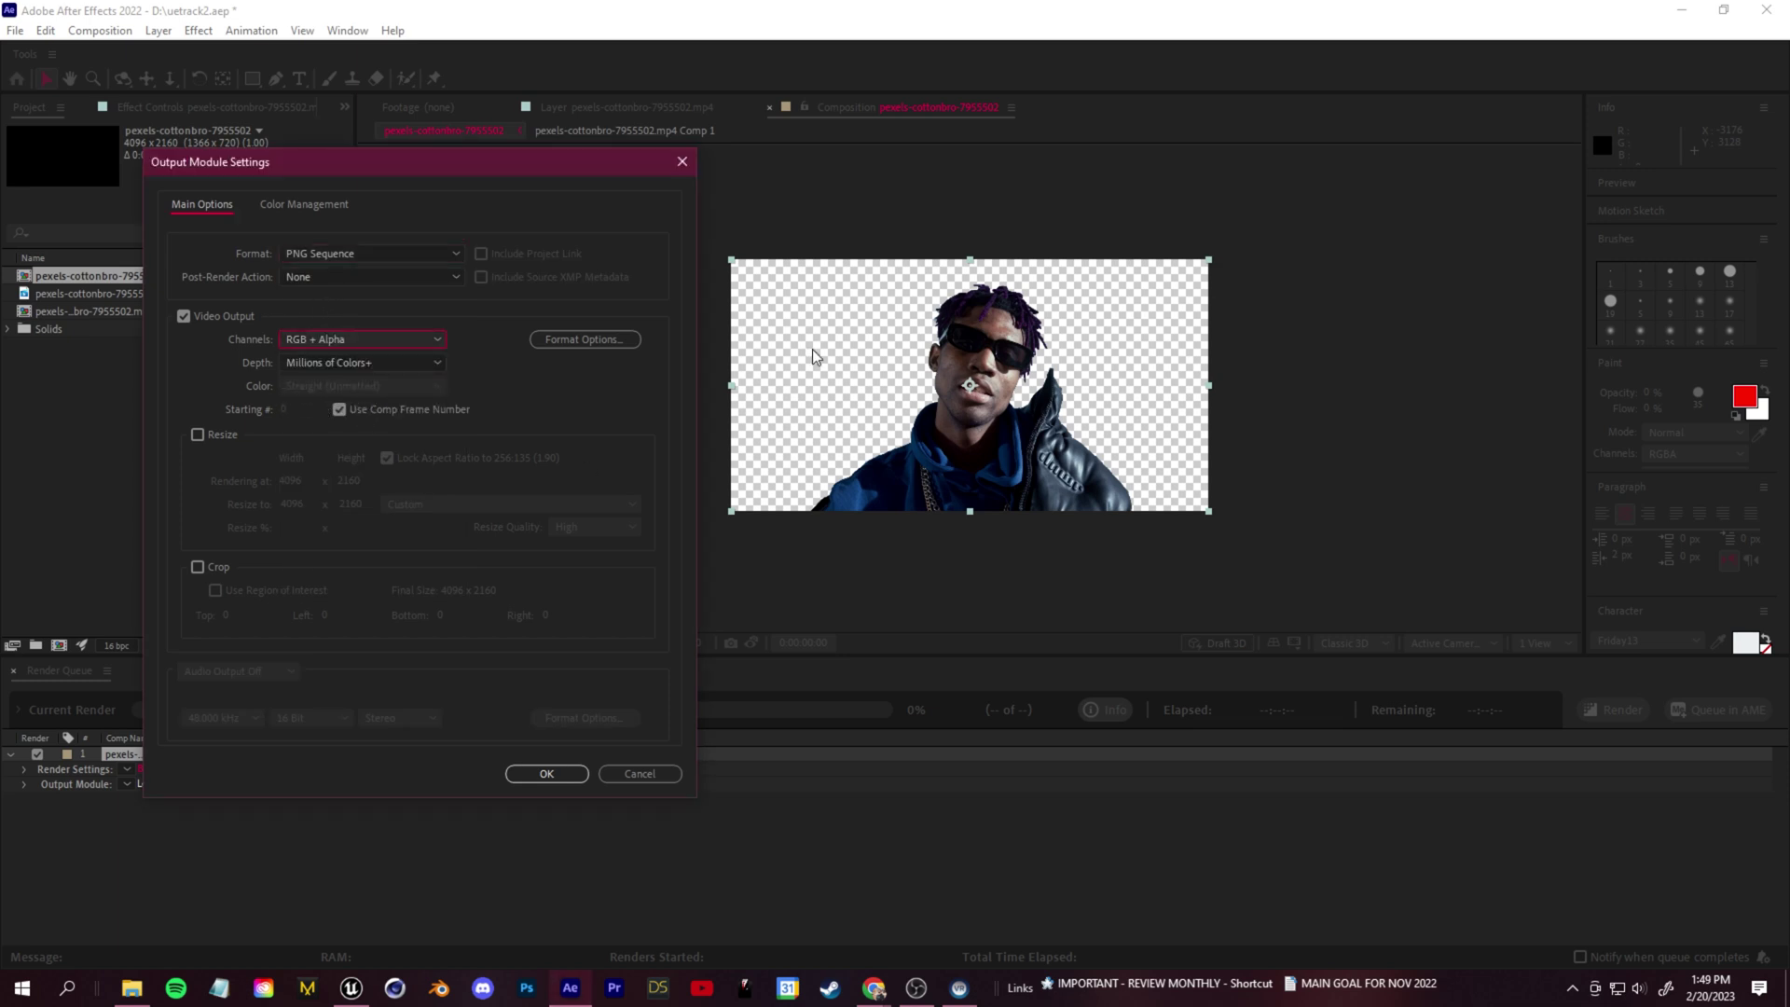
pyautogui.click(548, 777)
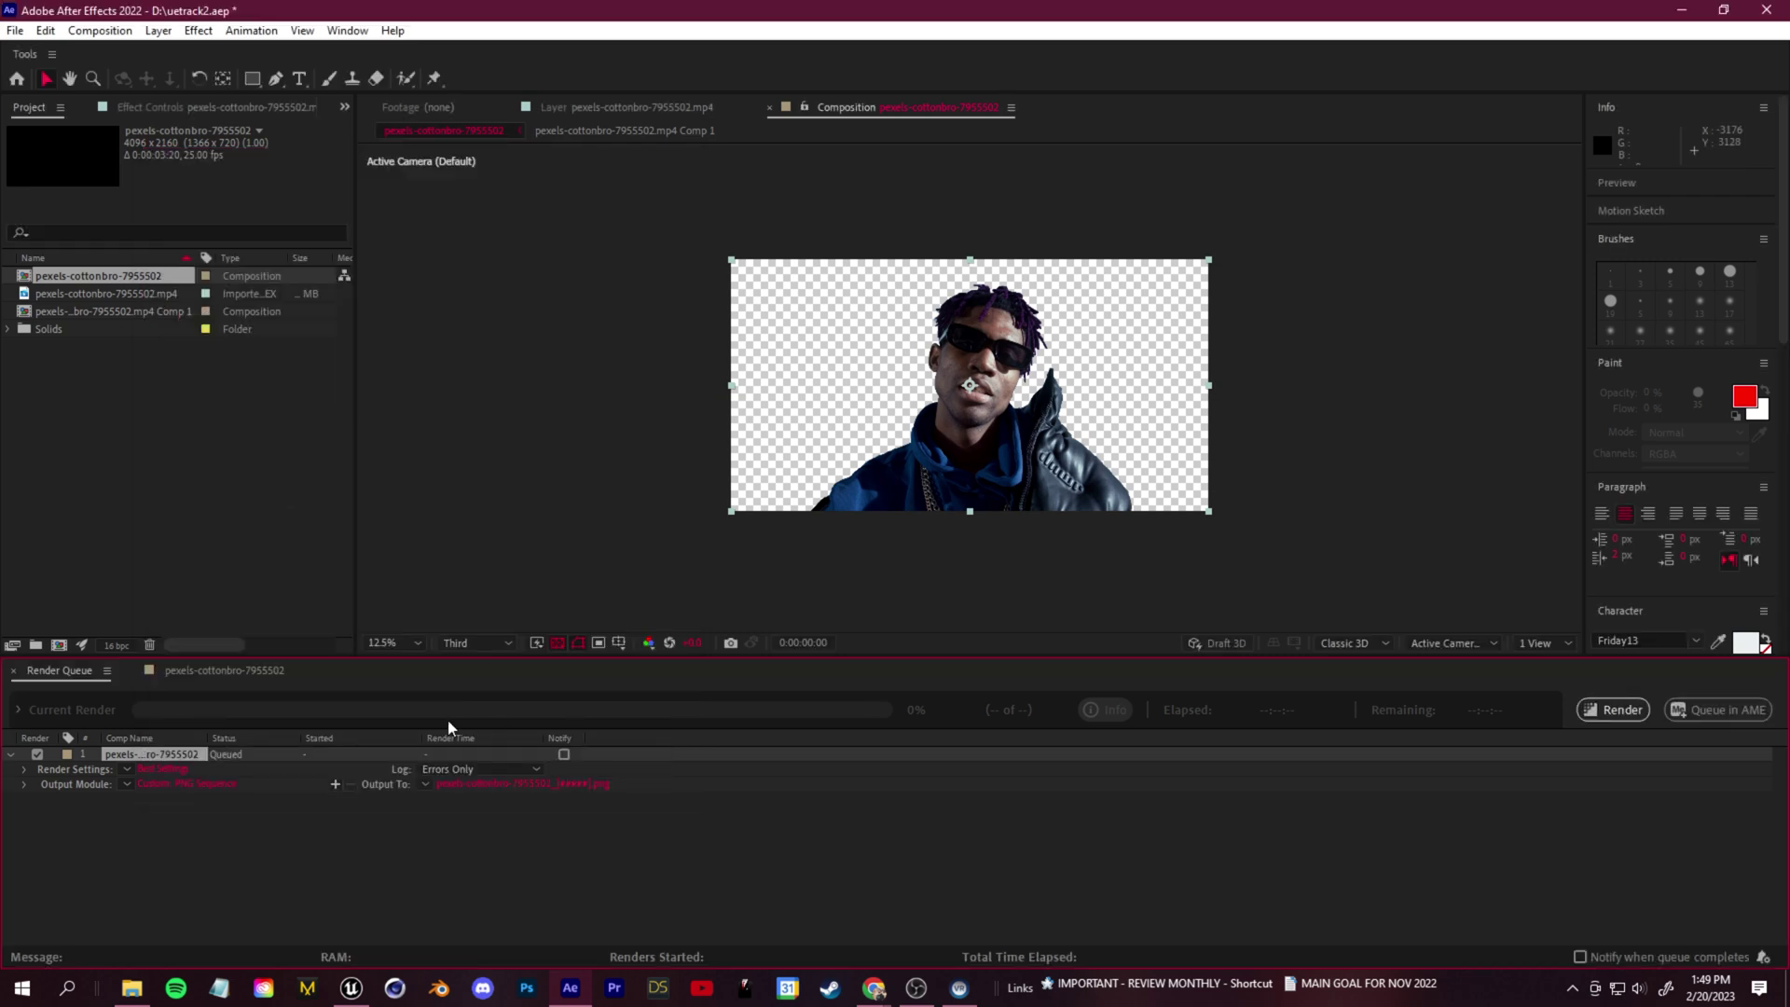
# Set the output to file 'footage' in a new 'footage png' folder under UE Composite Tutorial
pyautogui.click(489, 785)
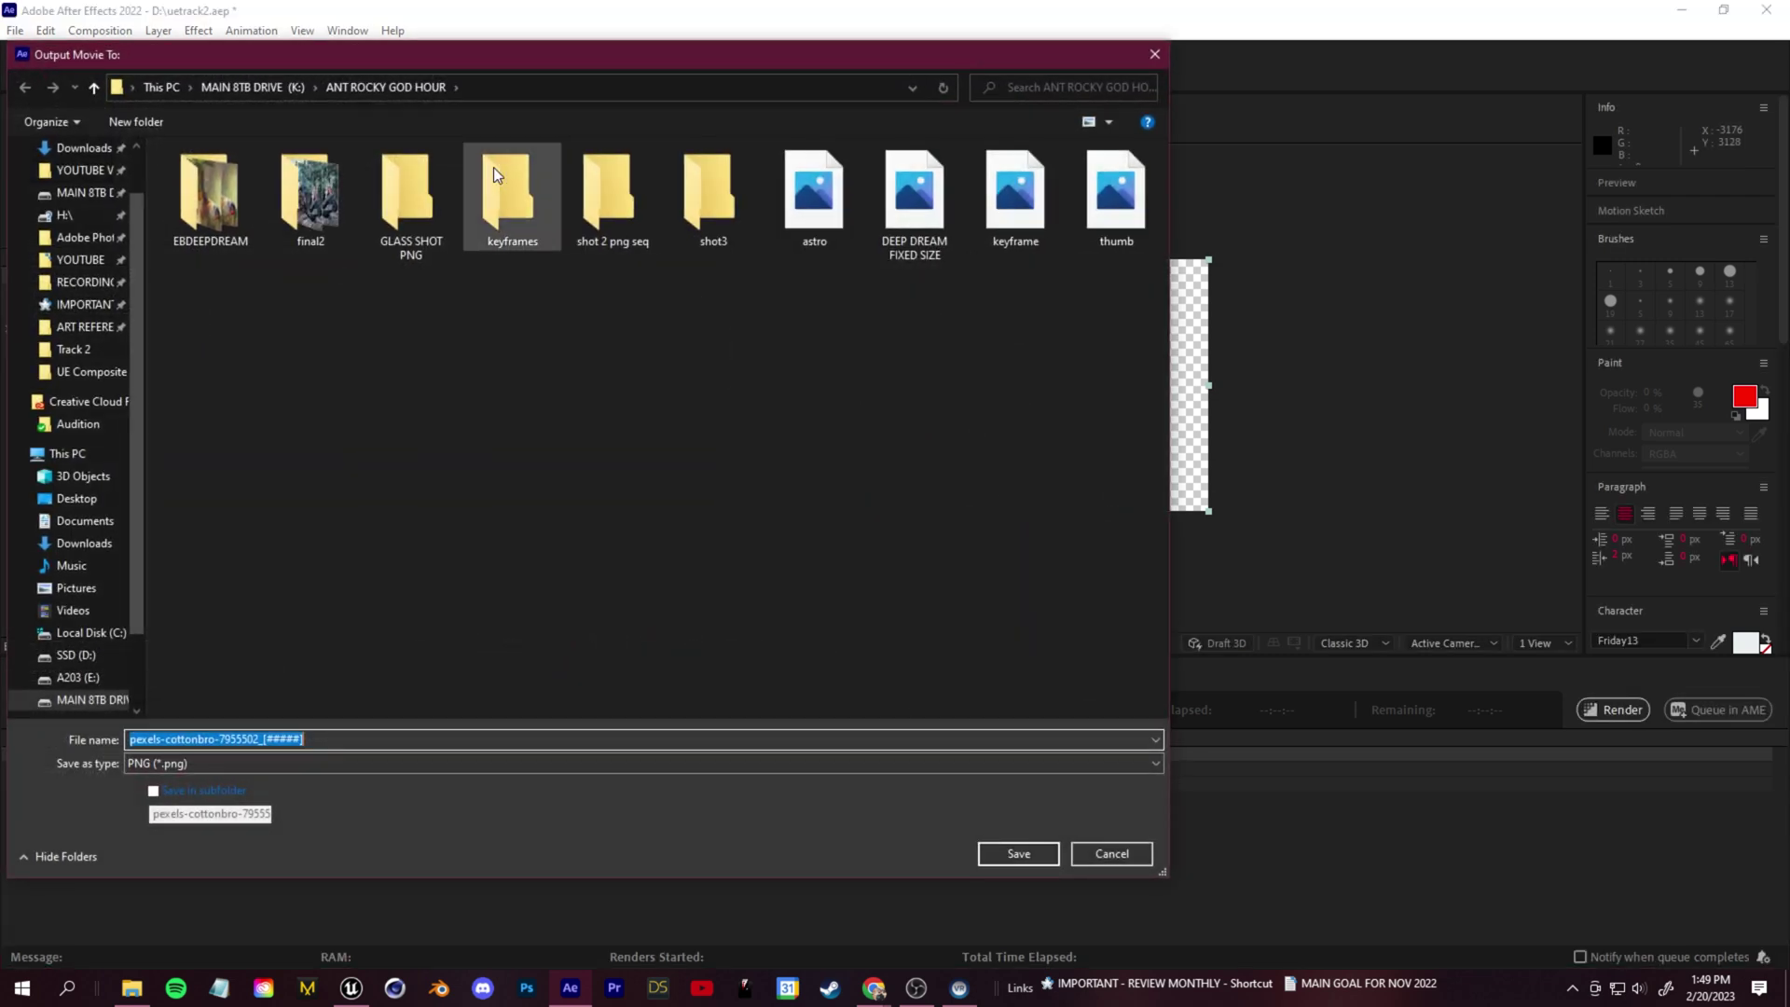
pyautogui.click(282, 89)
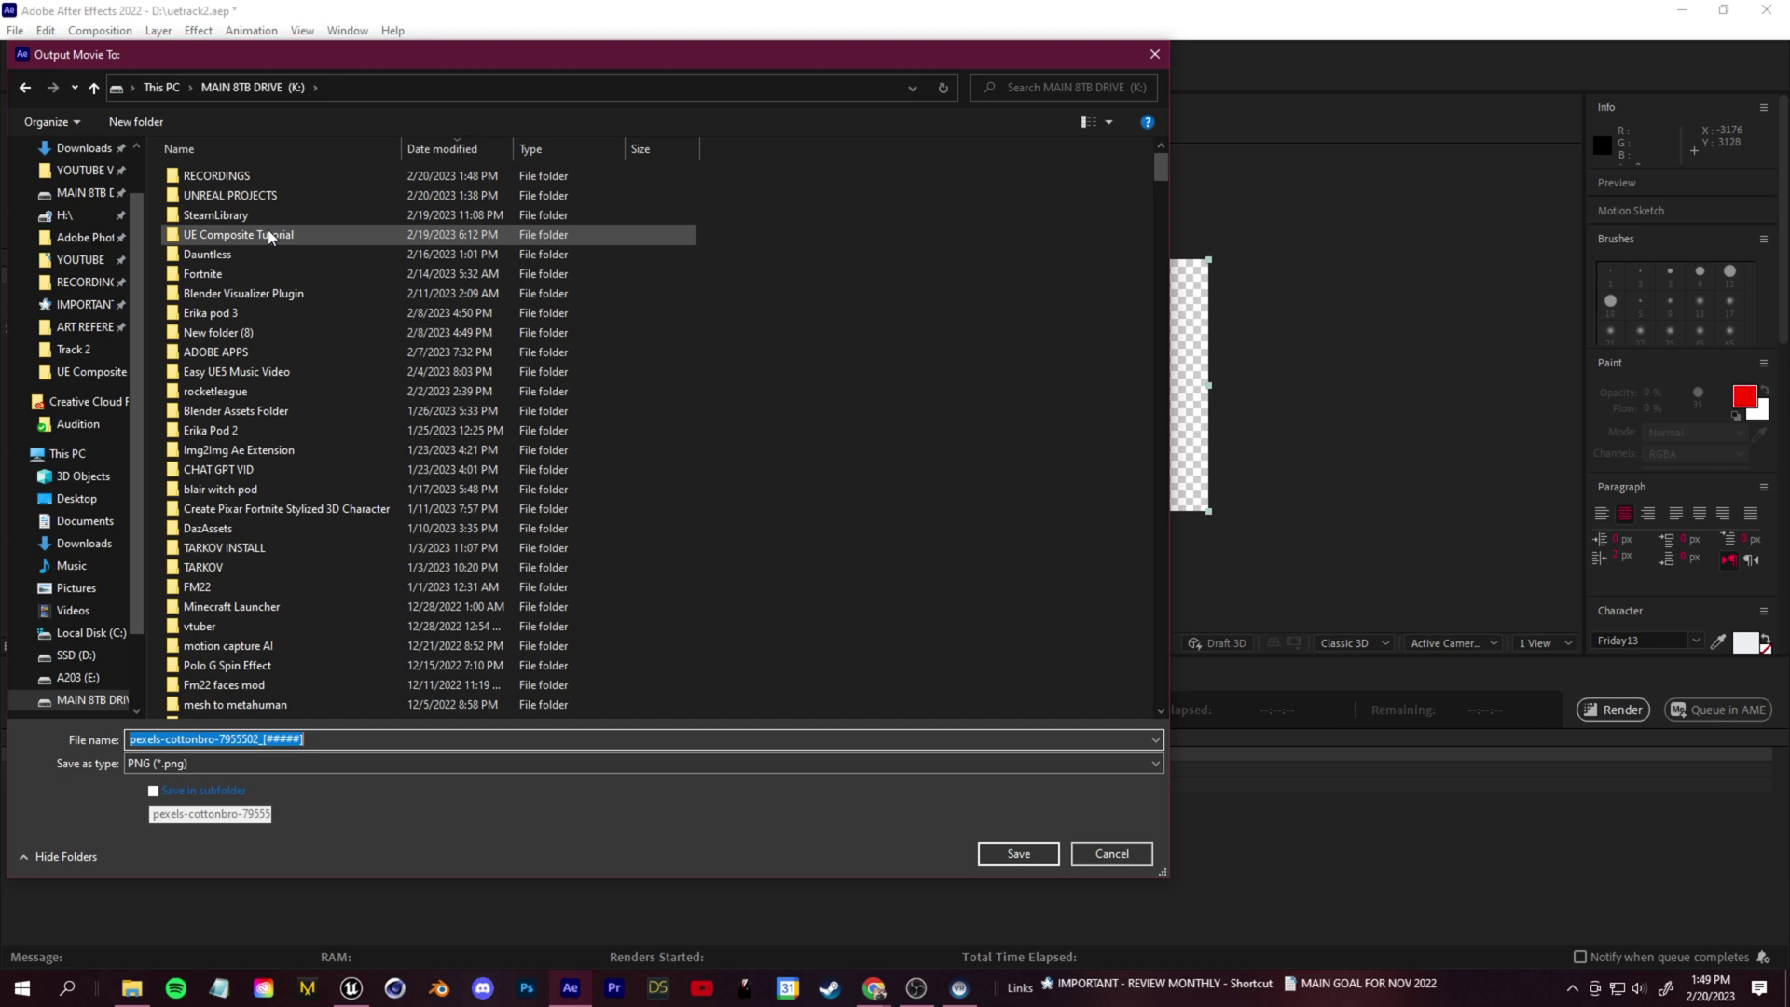
pyautogui.doubleClick(267, 231)
pyautogui.rightClick(142, 376)
pyautogui.moveTo(280, 601)
pyautogui.click(444, 619)
pyautogui.write('footage png')
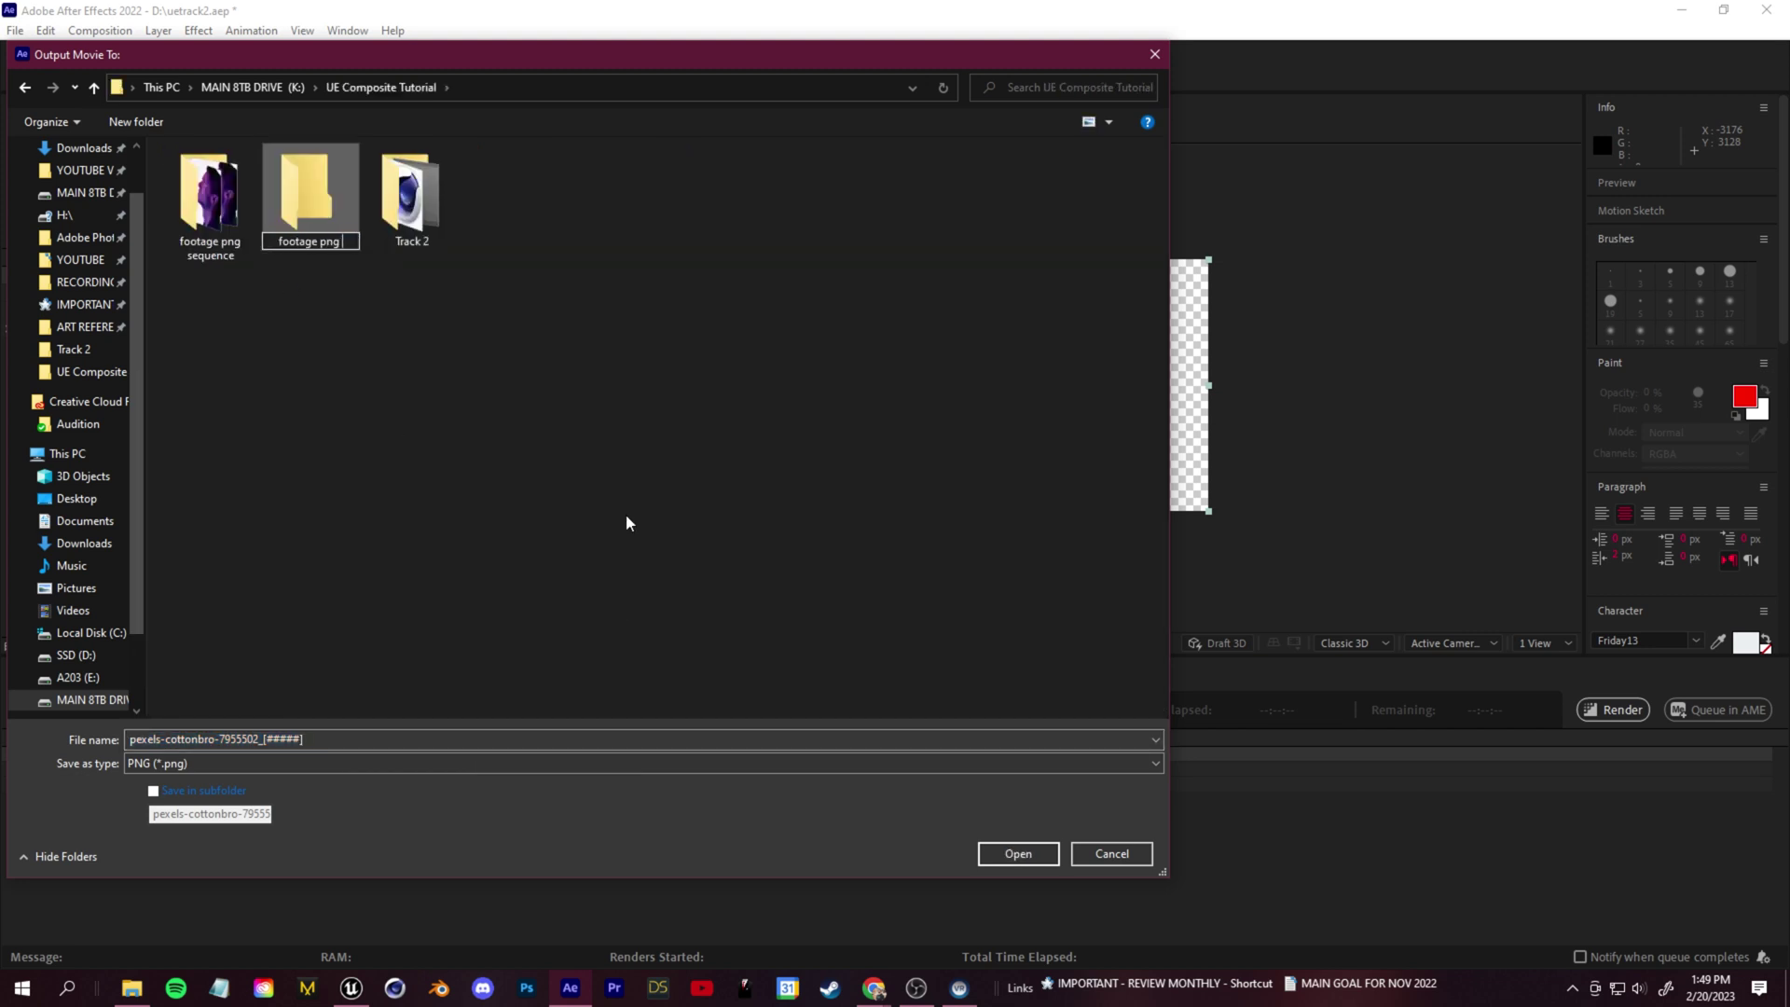
pyautogui.press('Return')
pyautogui.press('Return')
pyautogui.write('footage')
pyautogui.click(1018, 854)
# Render the PNG sequence and check the rendered frames in File Explorer
pyautogui.click(1613, 710)
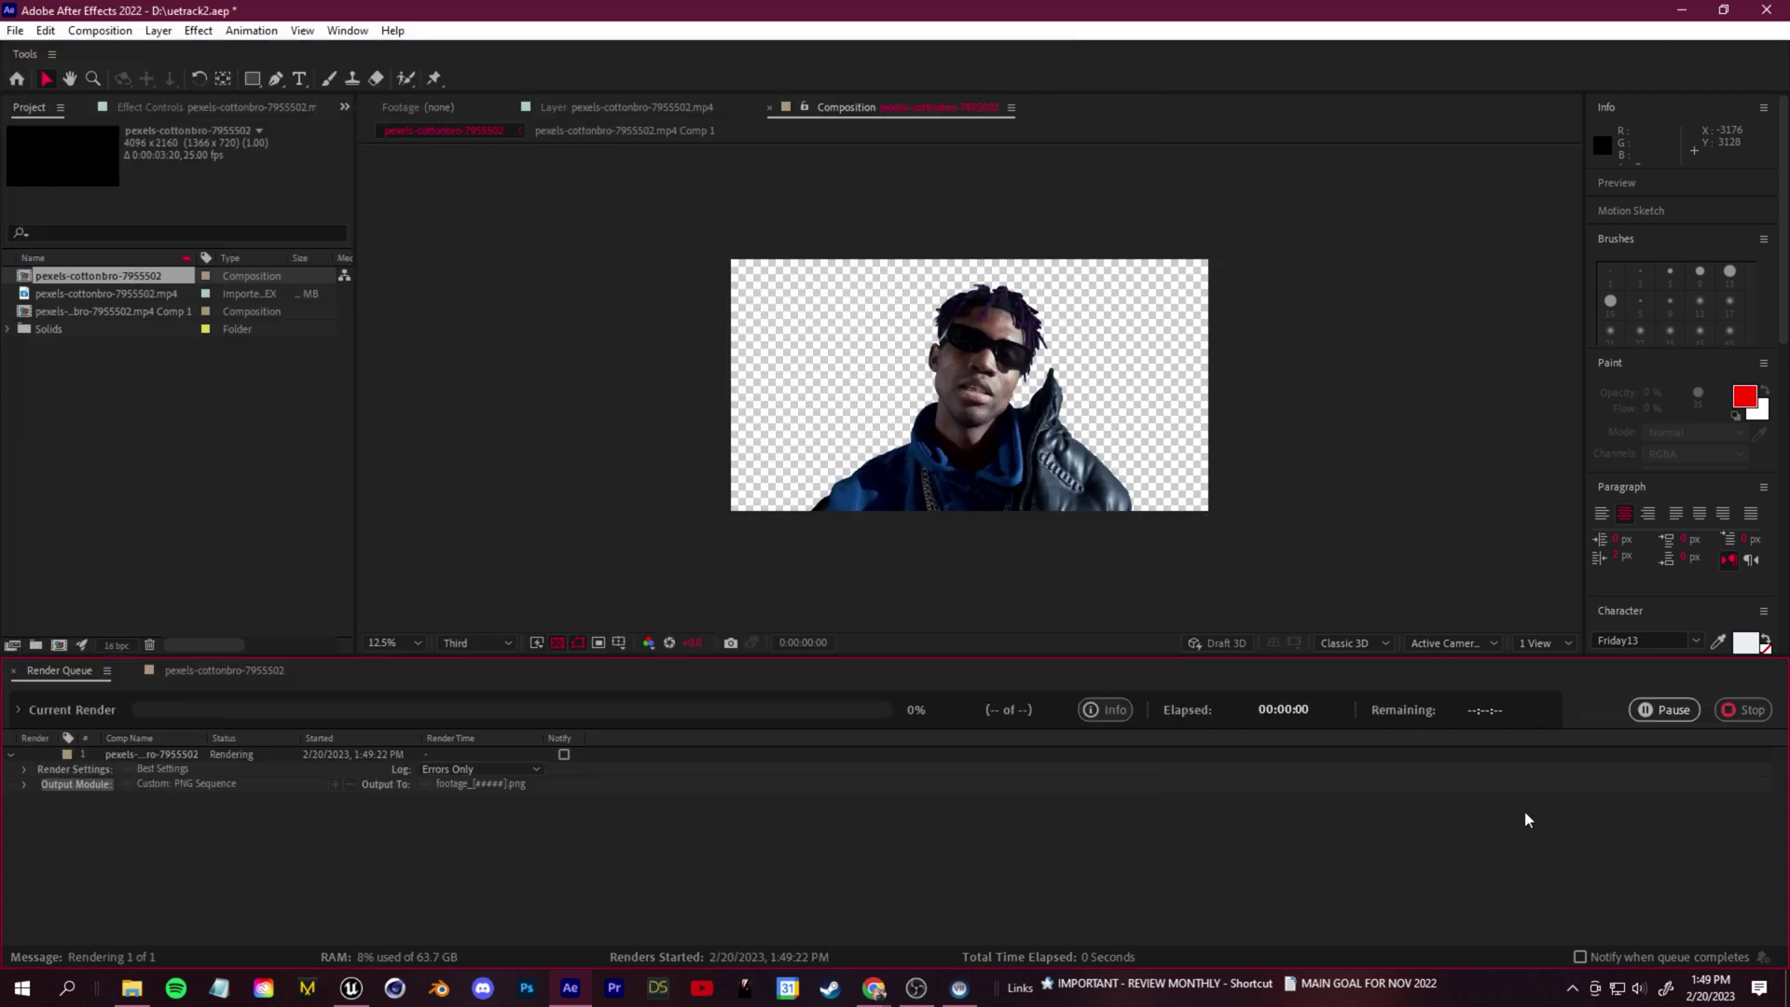
pyautogui.click(131, 988)
pyautogui.click(460, 576)
pyautogui.doubleClick(610, 541)
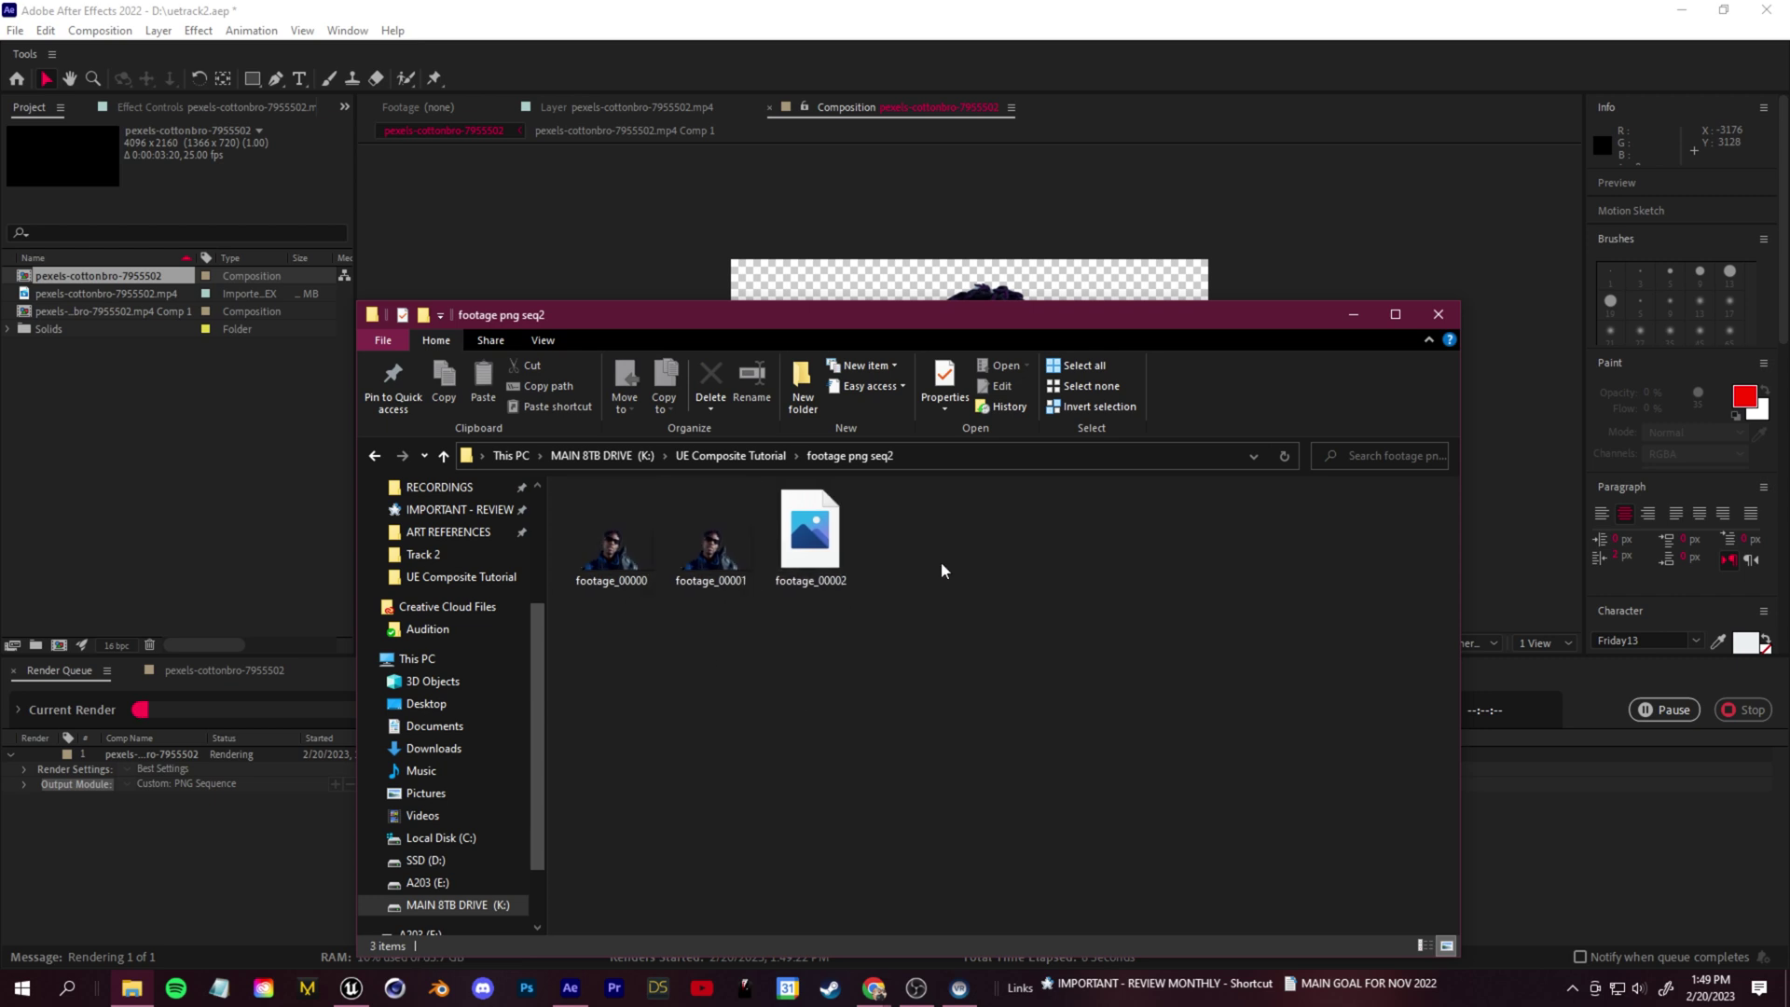
pyautogui.moveTo(762, 317); pyautogui.dragTo(771, 213)
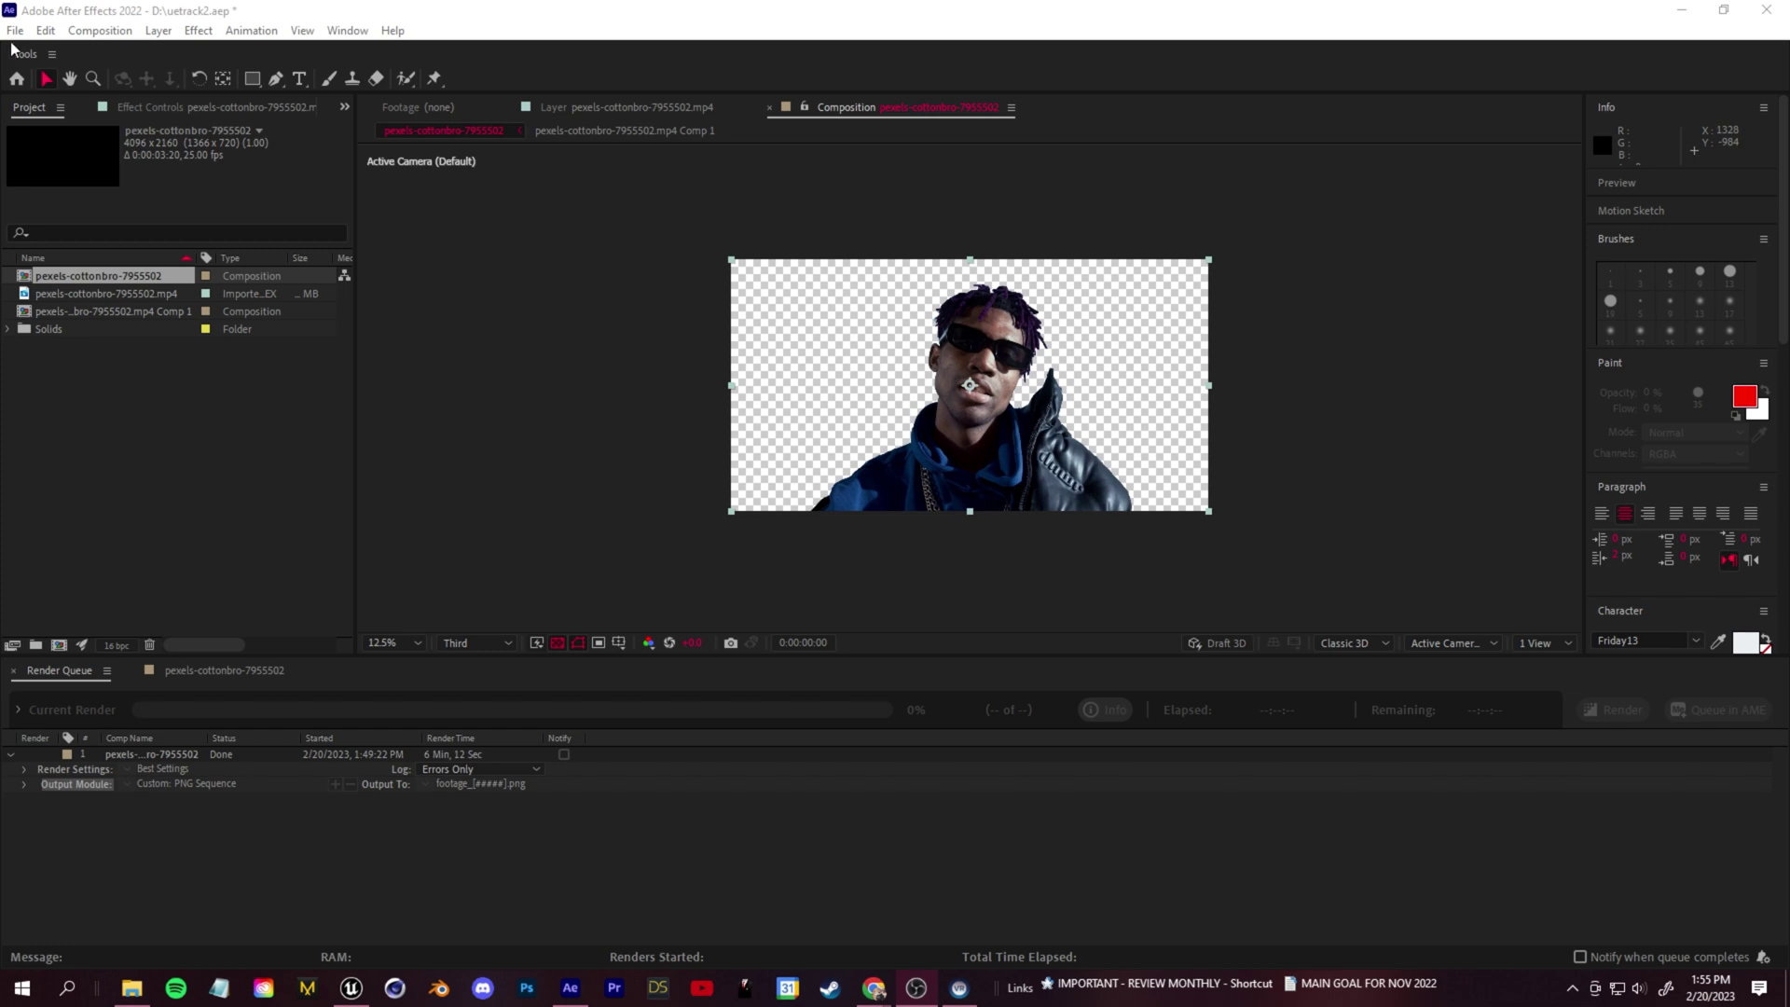
pyautogui.click(15, 30)
# Close the After Effects project without saving and quit After Effects
pyautogui.click(55, 180)
pyautogui.click(969, 494)
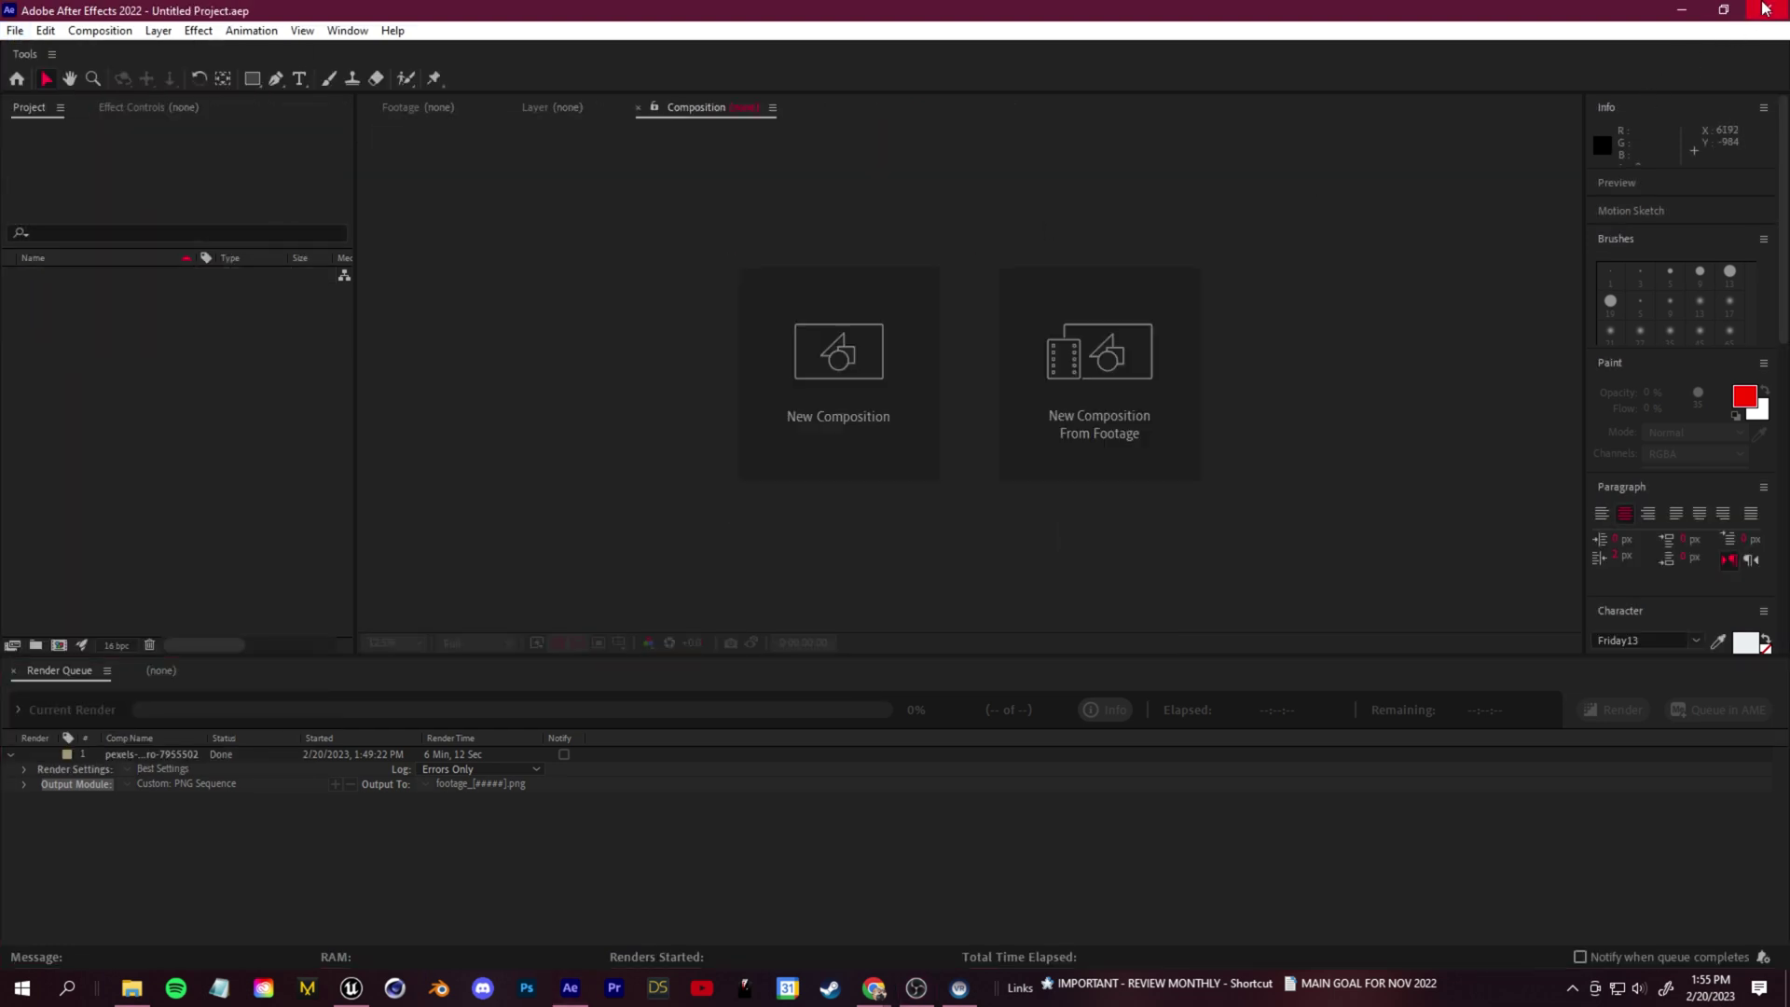
pyautogui.click(1765, 9)
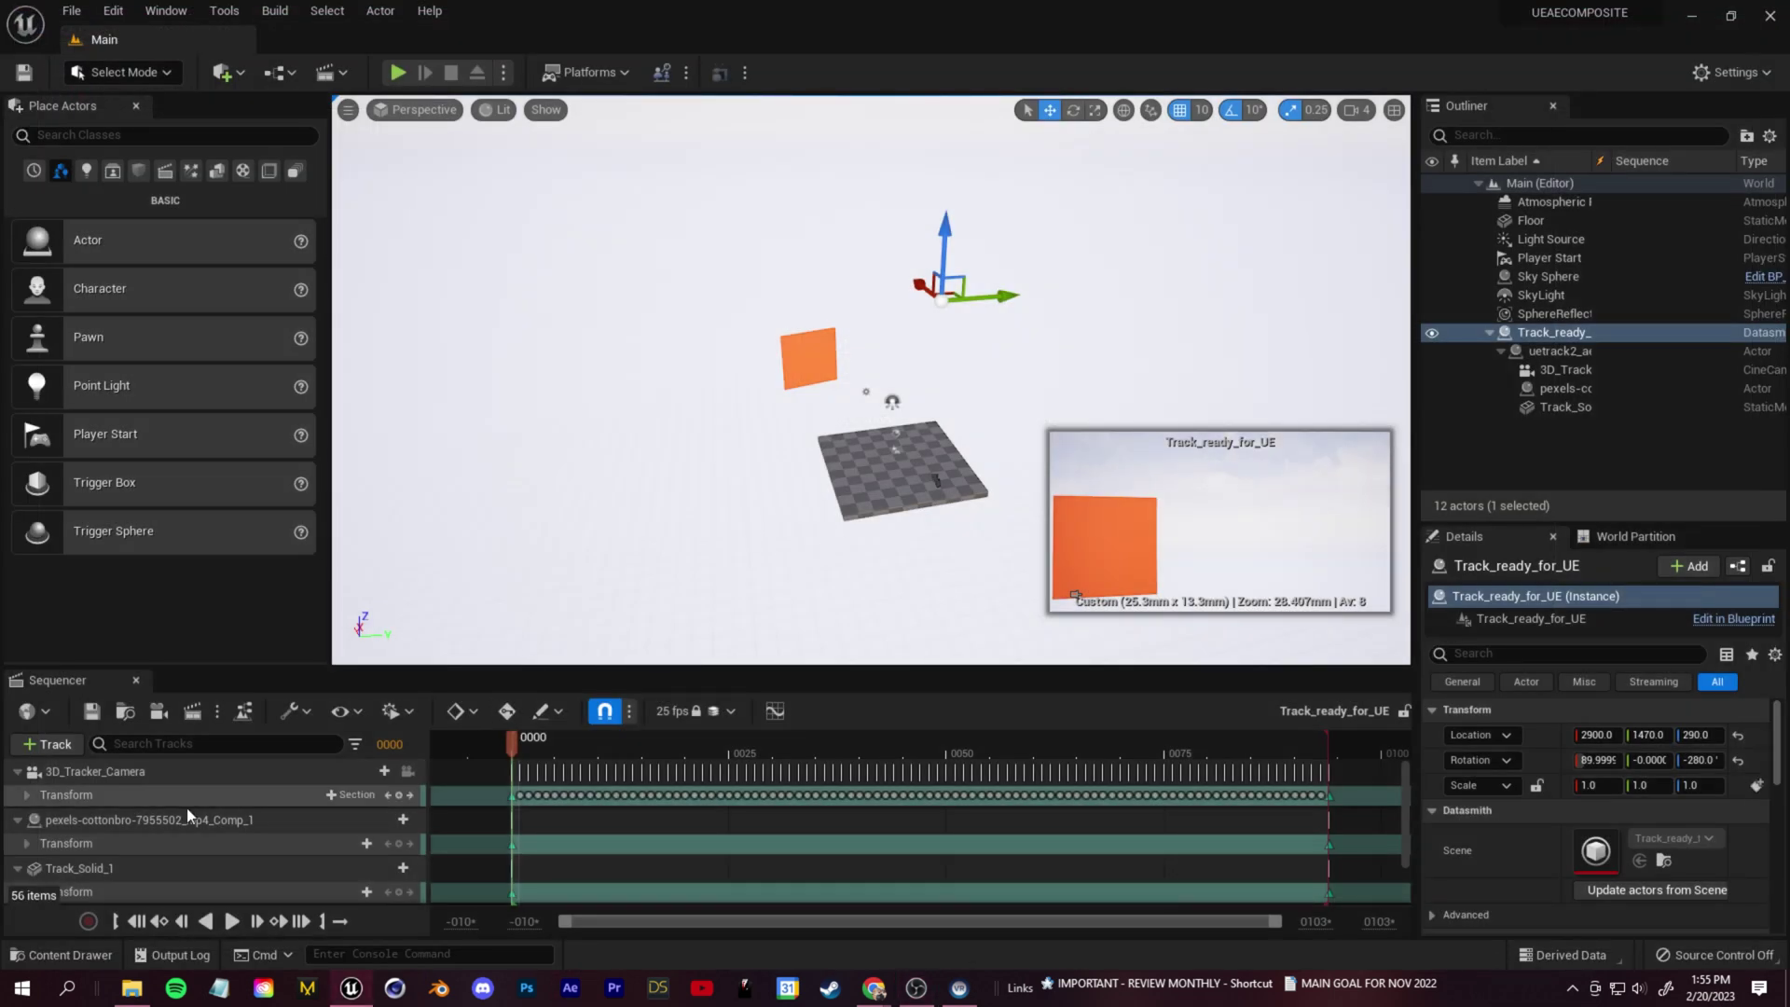
# Find Image Plate in Place Actors and drop it into the Unreal level
pyautogui.click(65, 955)
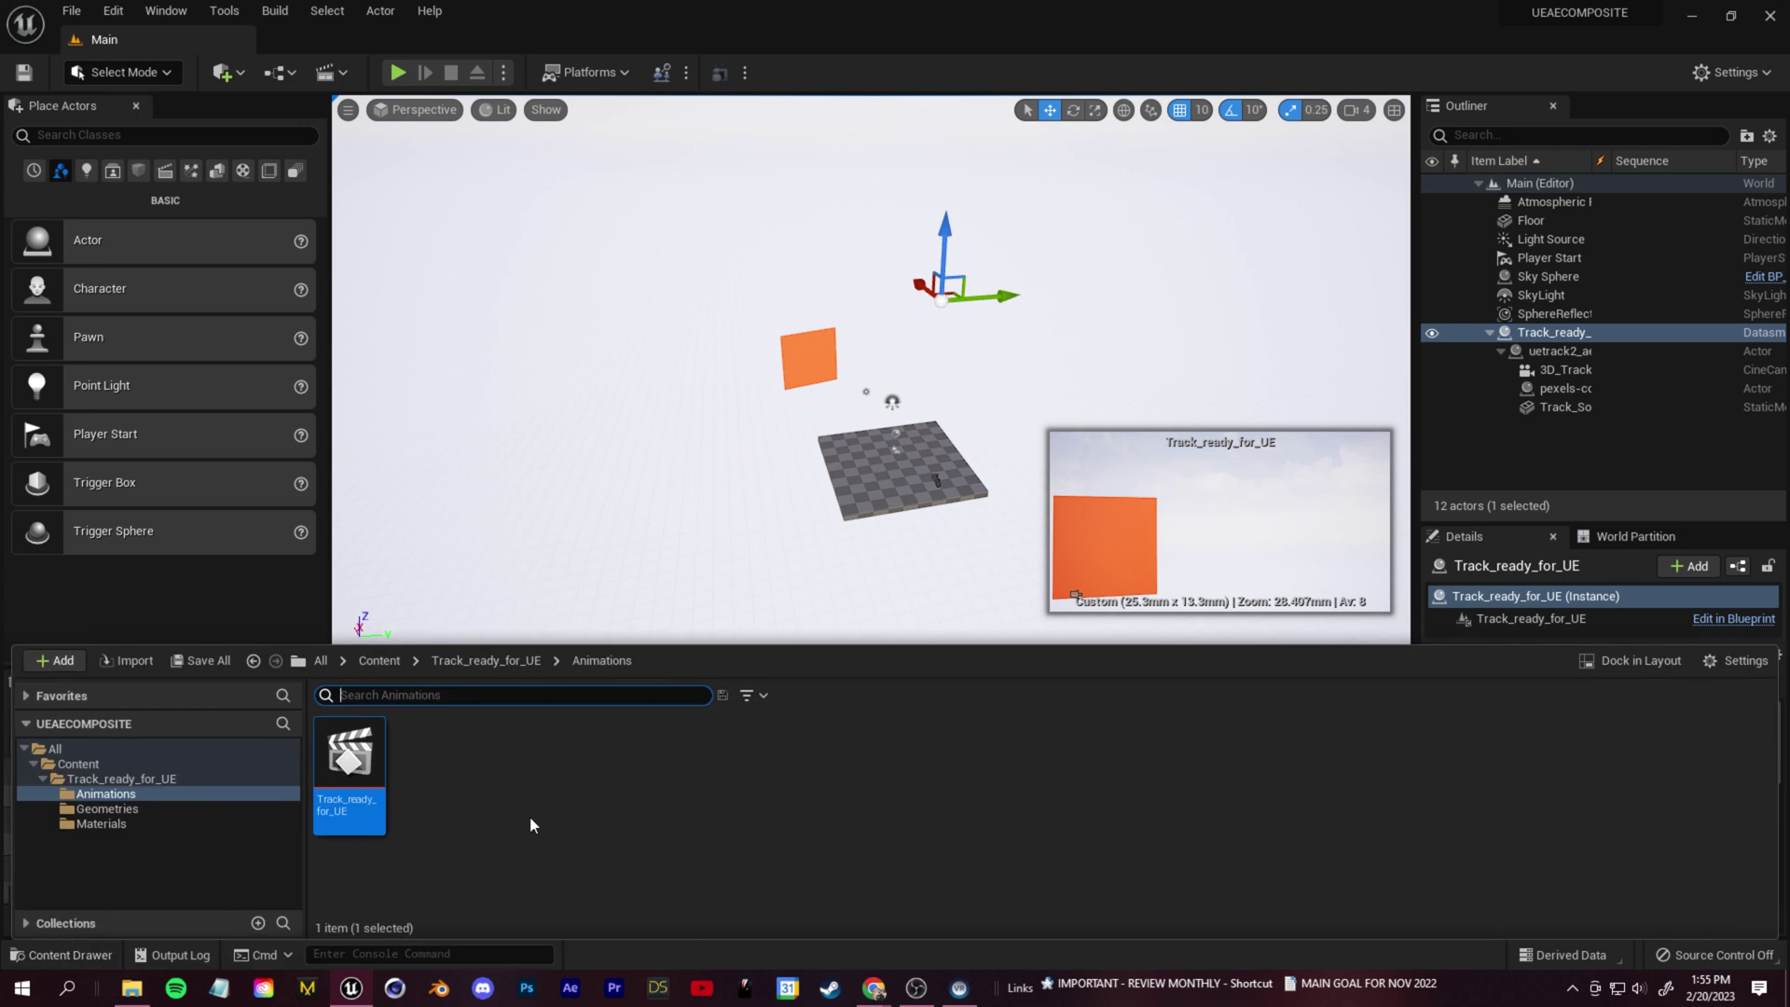
pyautogui.click(531, 824)
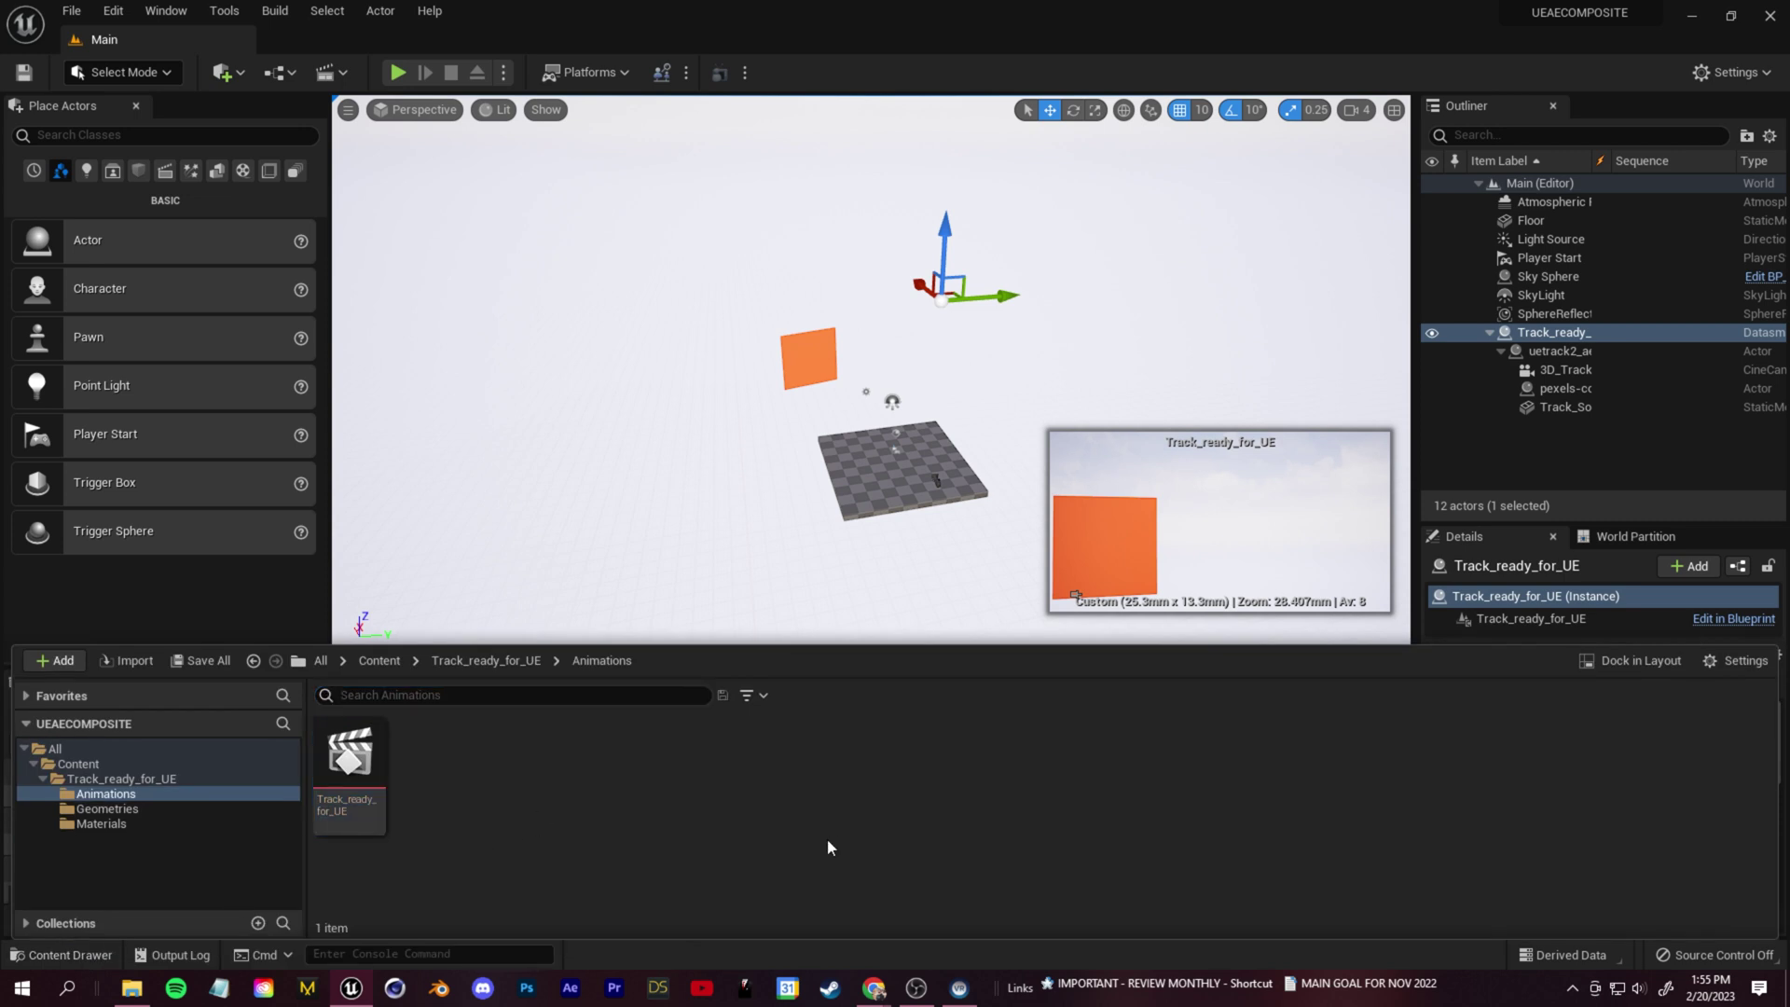
pyautogui.click(138, 137)
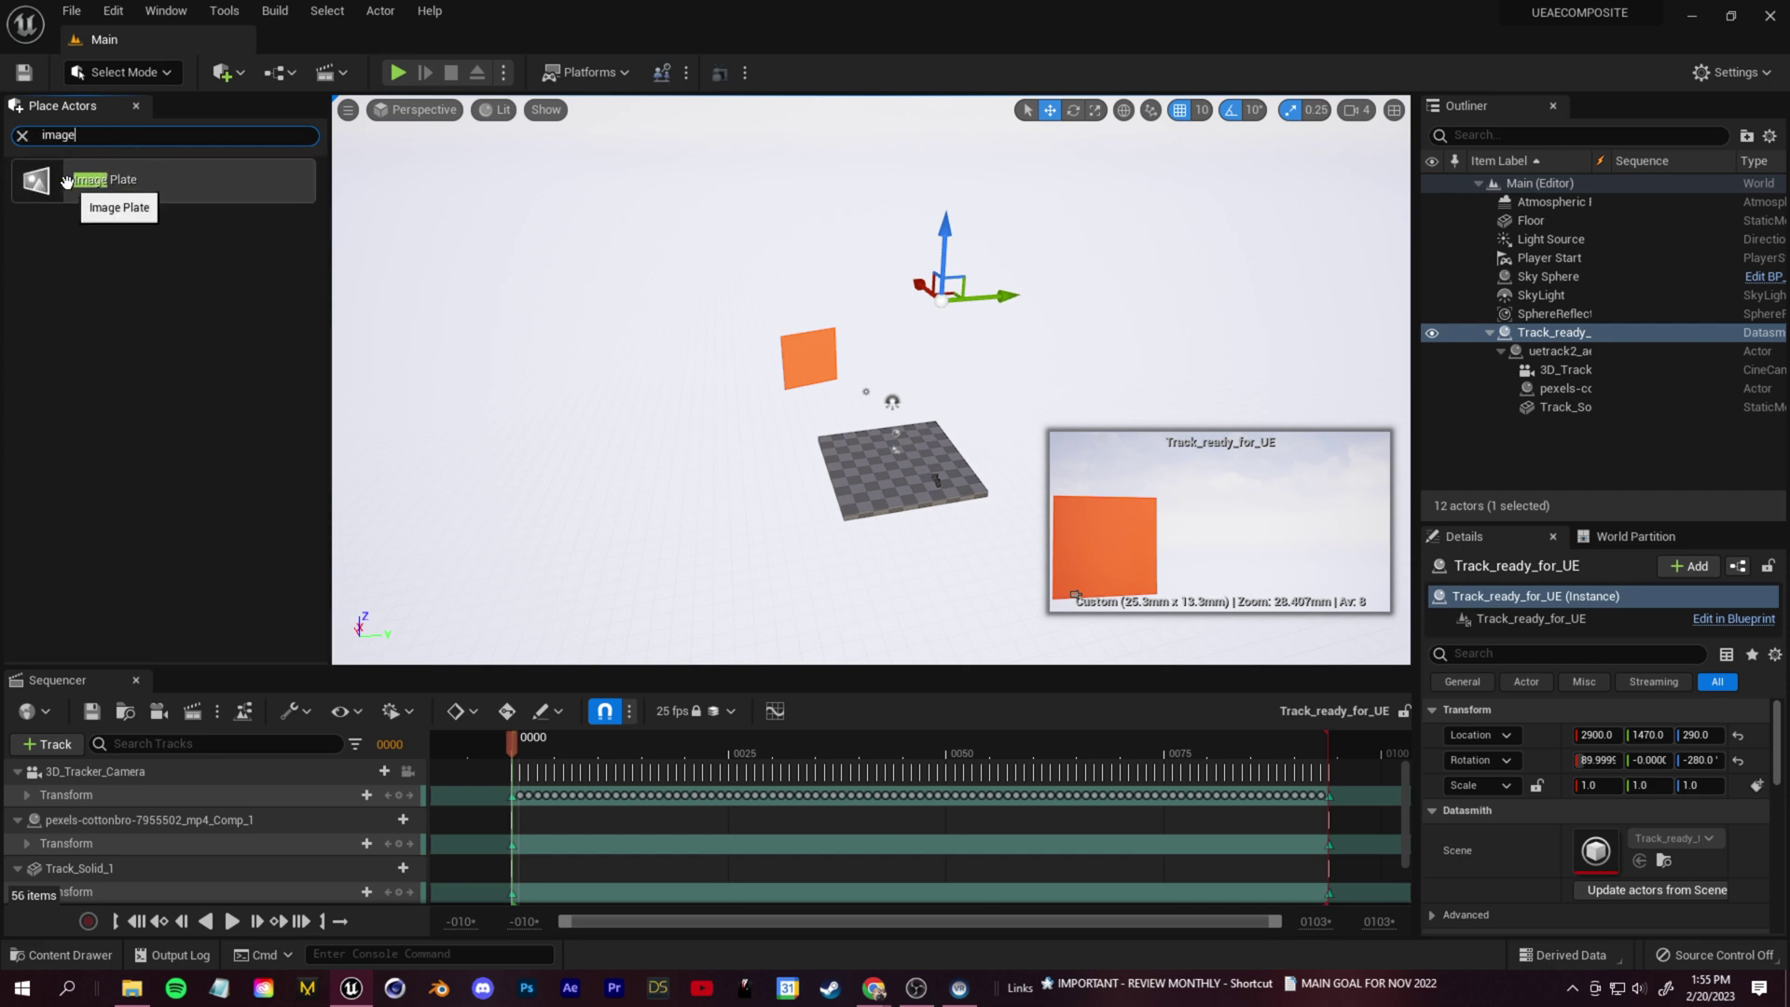
pyautogui.moveTo(65, 180); pyautogui.dragTo(897, 361)
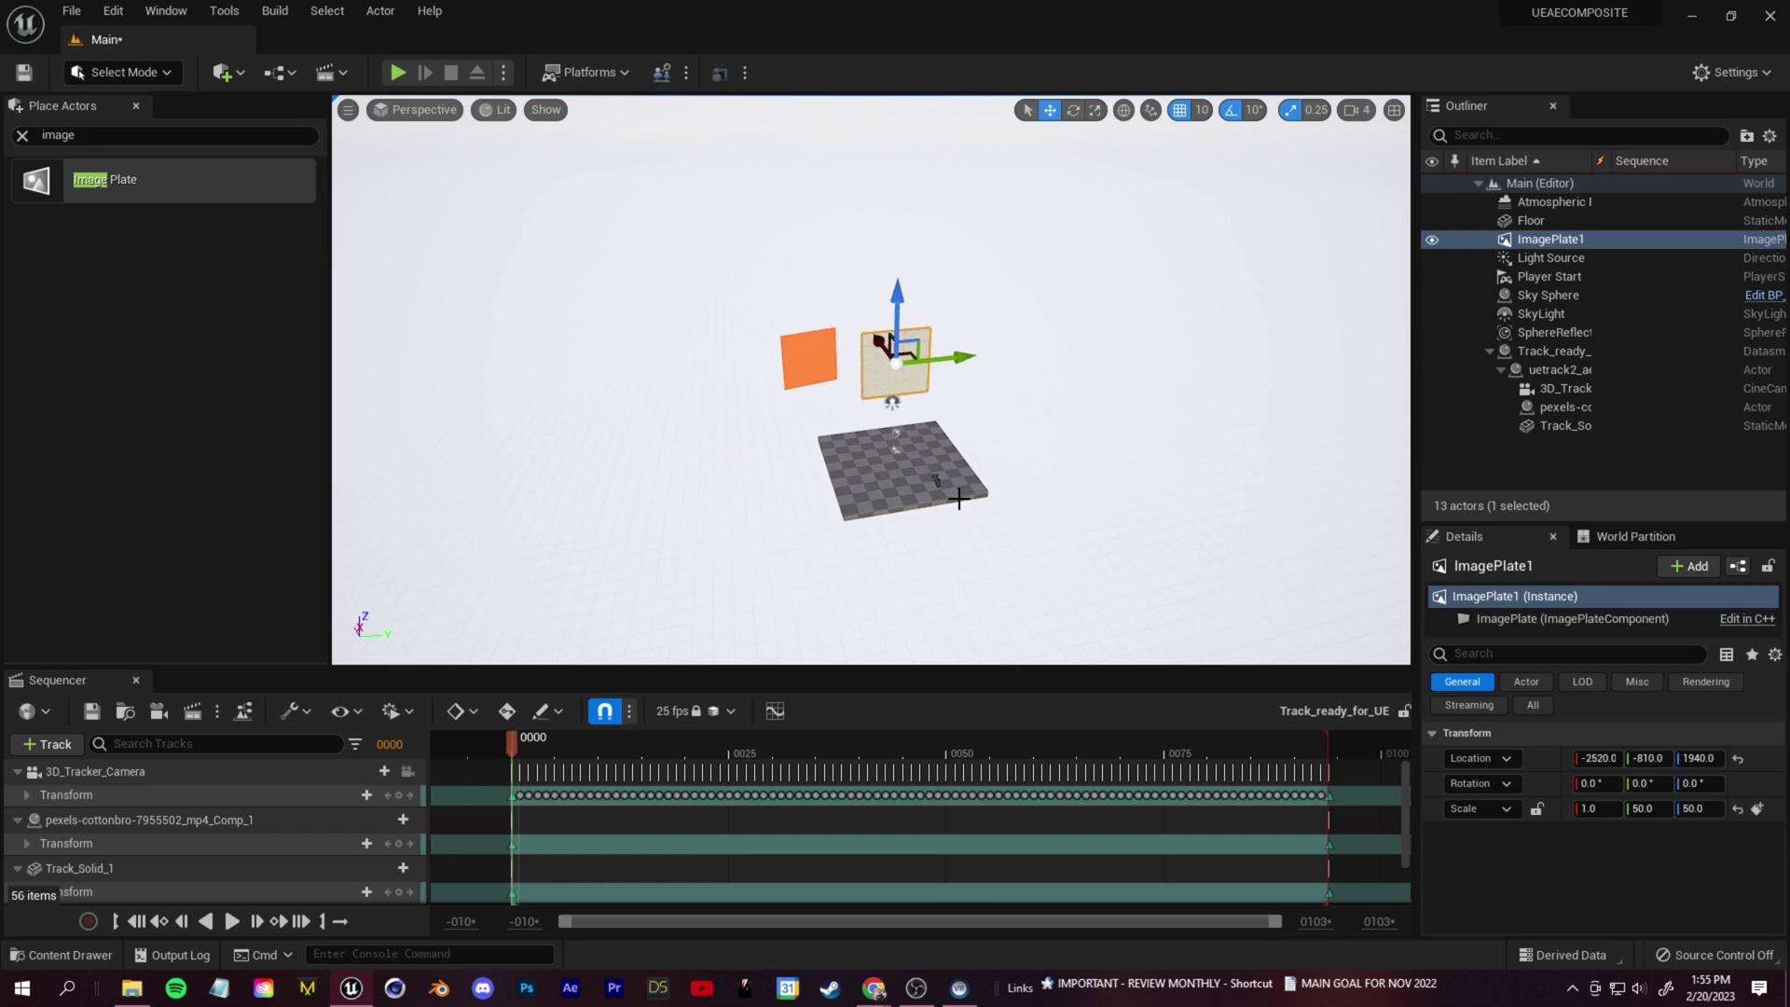
# Position ImagePlate1 and parent it under 3D_Tracker_Camera in the Outliner
pyautogui.moveTo(997, 433)
pyautogui.mouseDown(button='right')
pyautogui.moveTo(959, 392)
pyautogui.moveTo(914, 410)
pyautogui.moveTo(996, 434)
pyautogui.mouseUp(button='right')
pyautogui.moveTo(802, 271); pyautogui.dragTo(1122, 352)
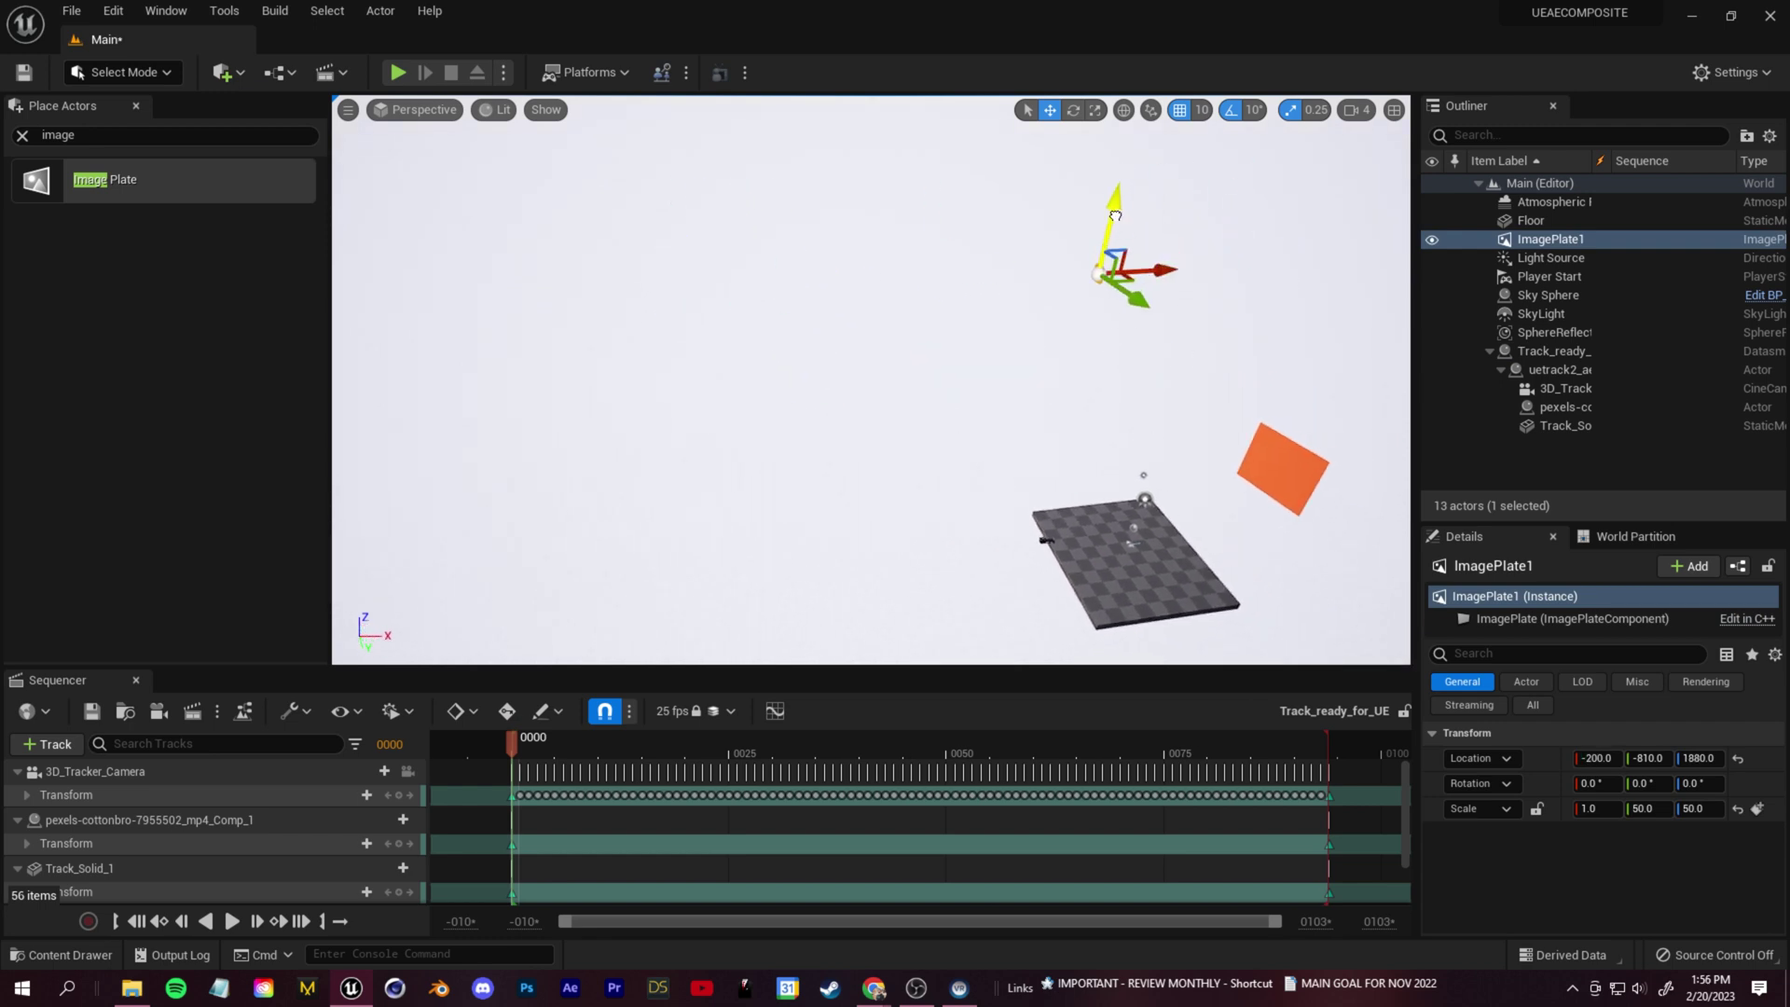
pyautogui.moveTo(1115, 215); pyautogui.dragTo(1063, 401)
pyautogui.moveTo(1063, 401); pyautogui.dragTo(1012, 410, button='right')
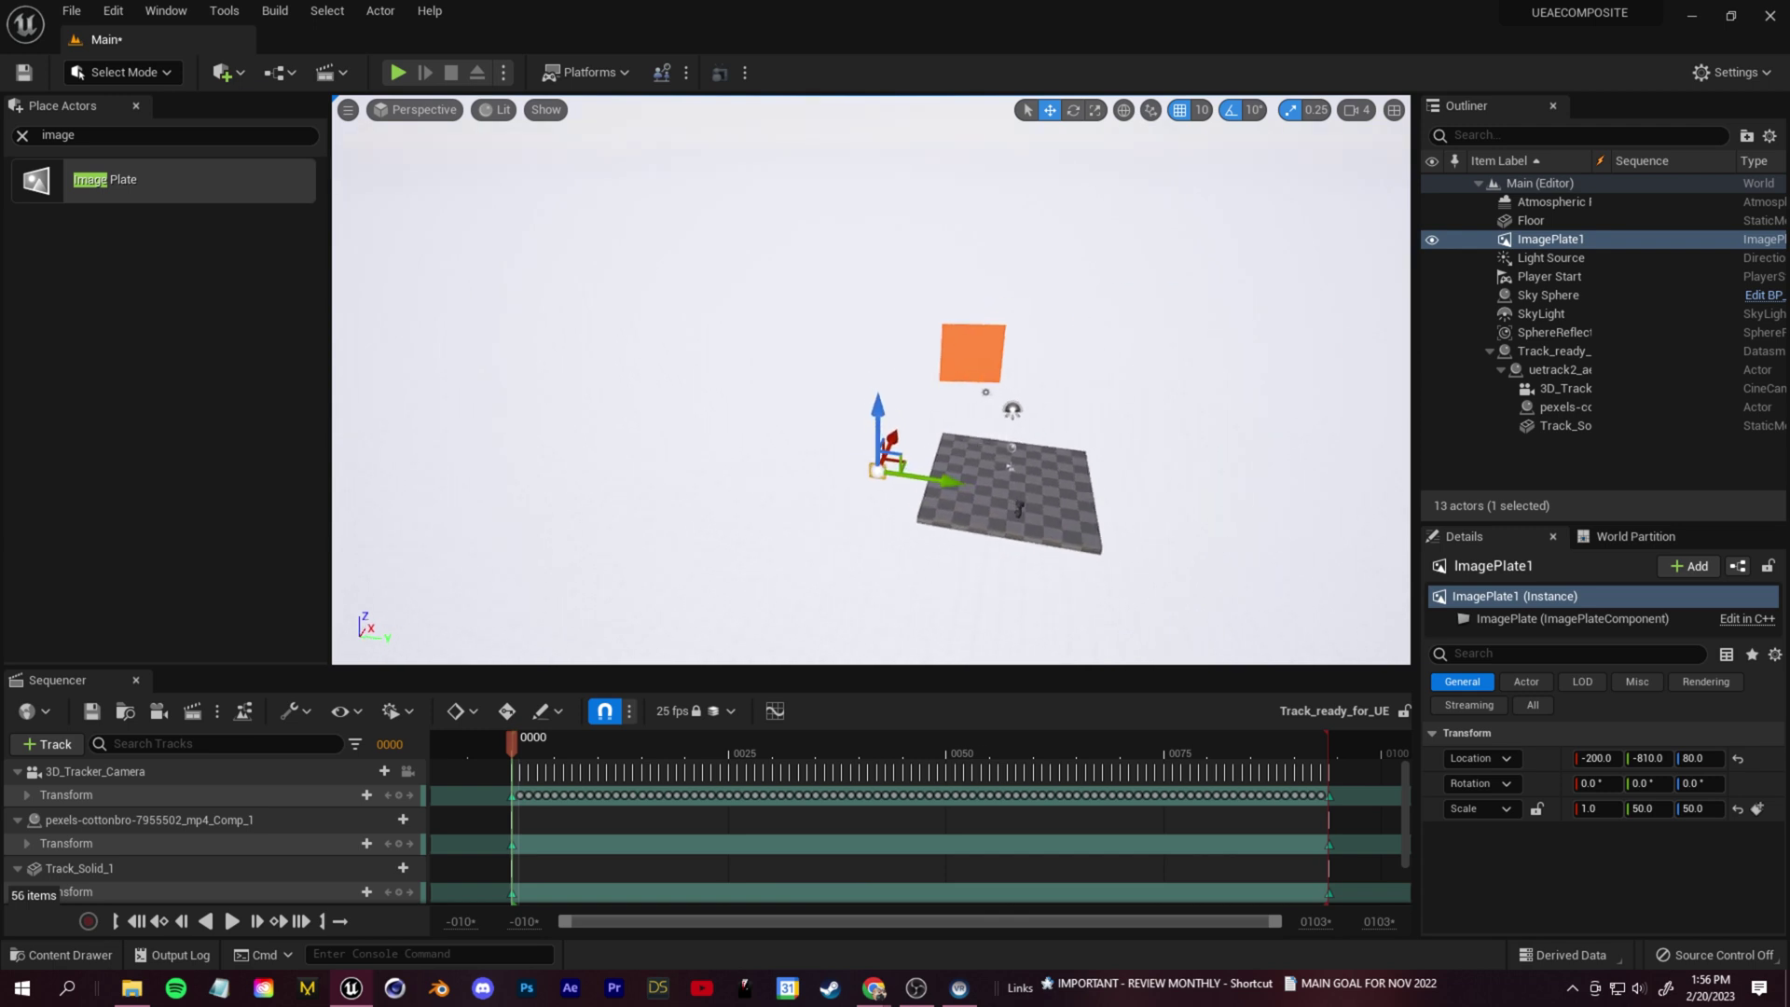
pyautogui.moveTo(1551, 239); pyautogui.dragTo(1568, 371)
pyautogui.moveTo(1281, 440); pyautogui.dragTo(1091, 431, button='right')
# View through 3D_Tracker_Camera and reset ImagePlate1's rotation to 0, 0, 0
pyautogui.click(406, 771)
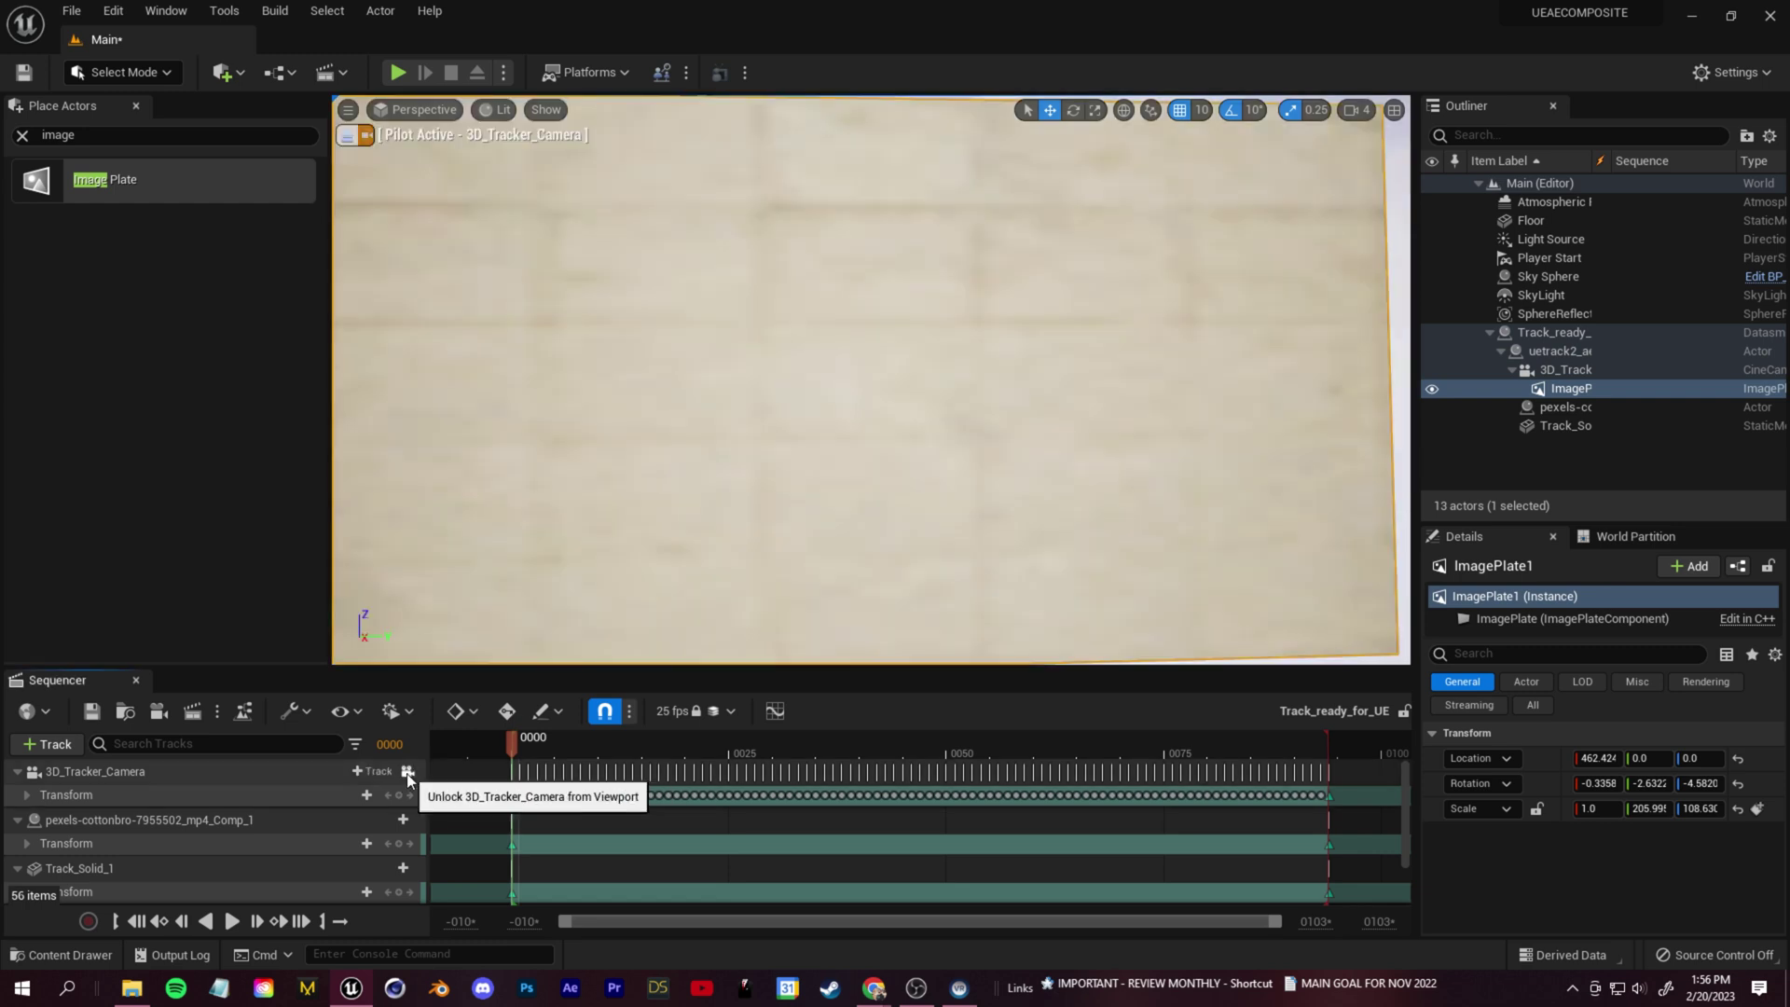
pyautogui.click(1553, 389)
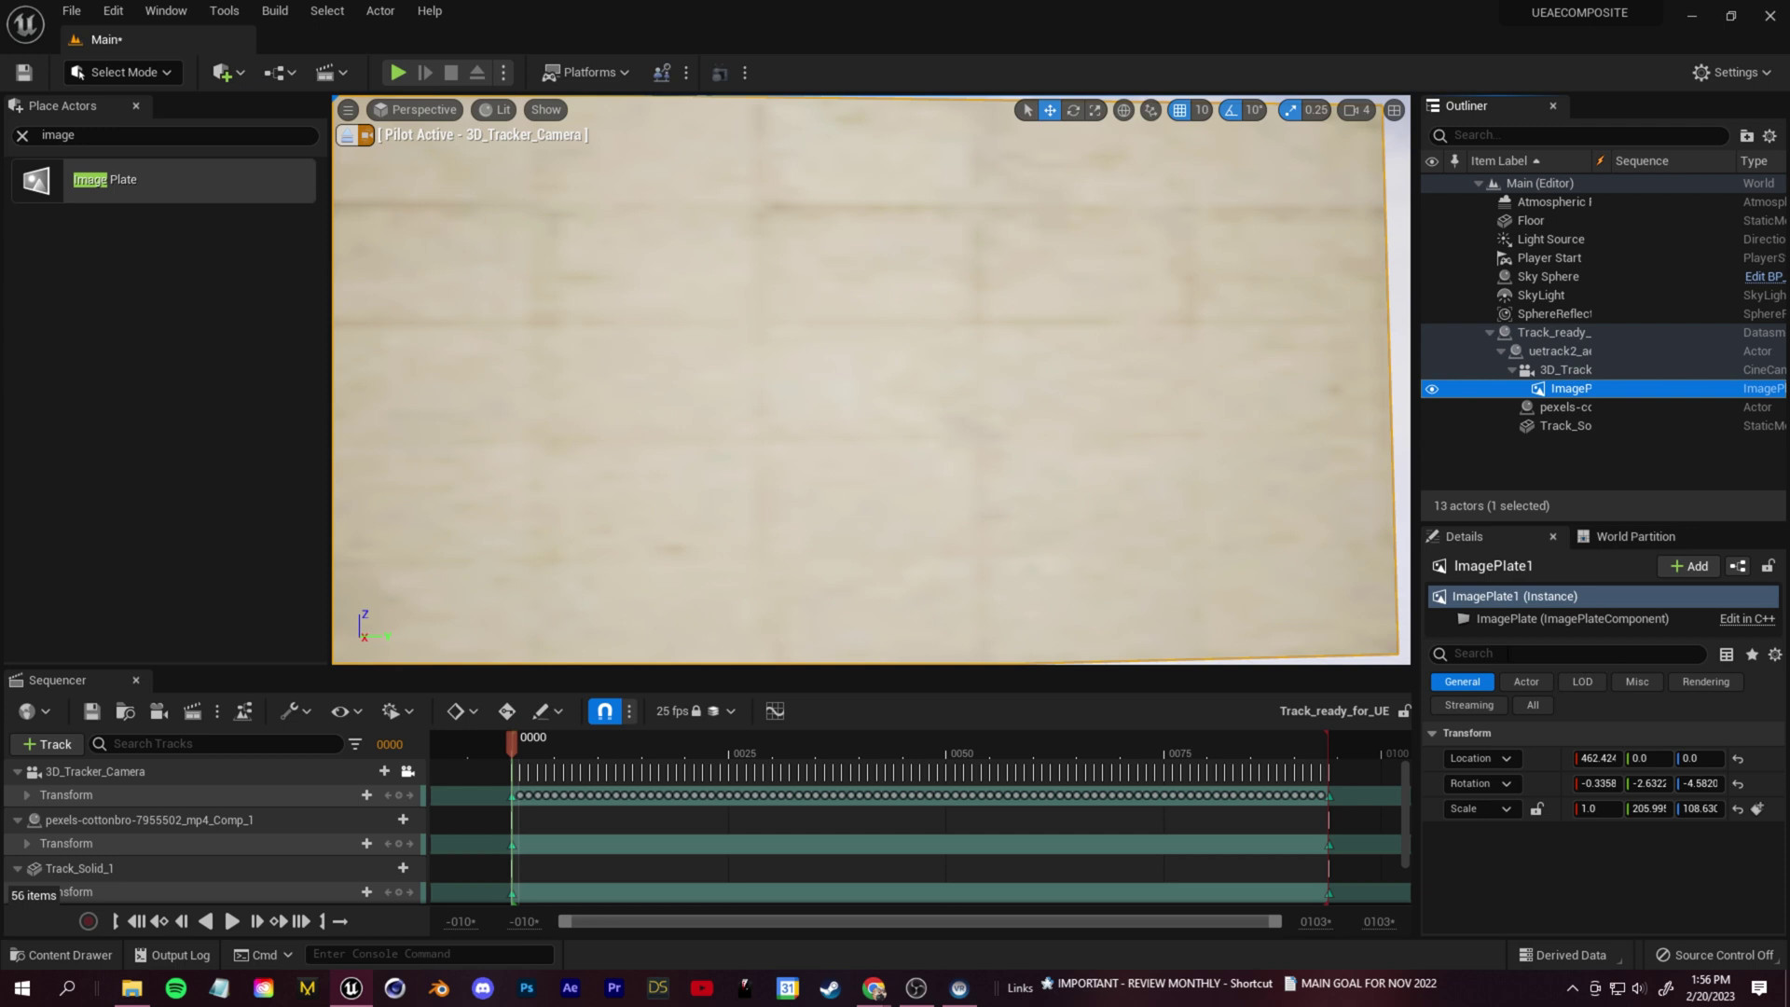
pyautogui.click(1597, 783)
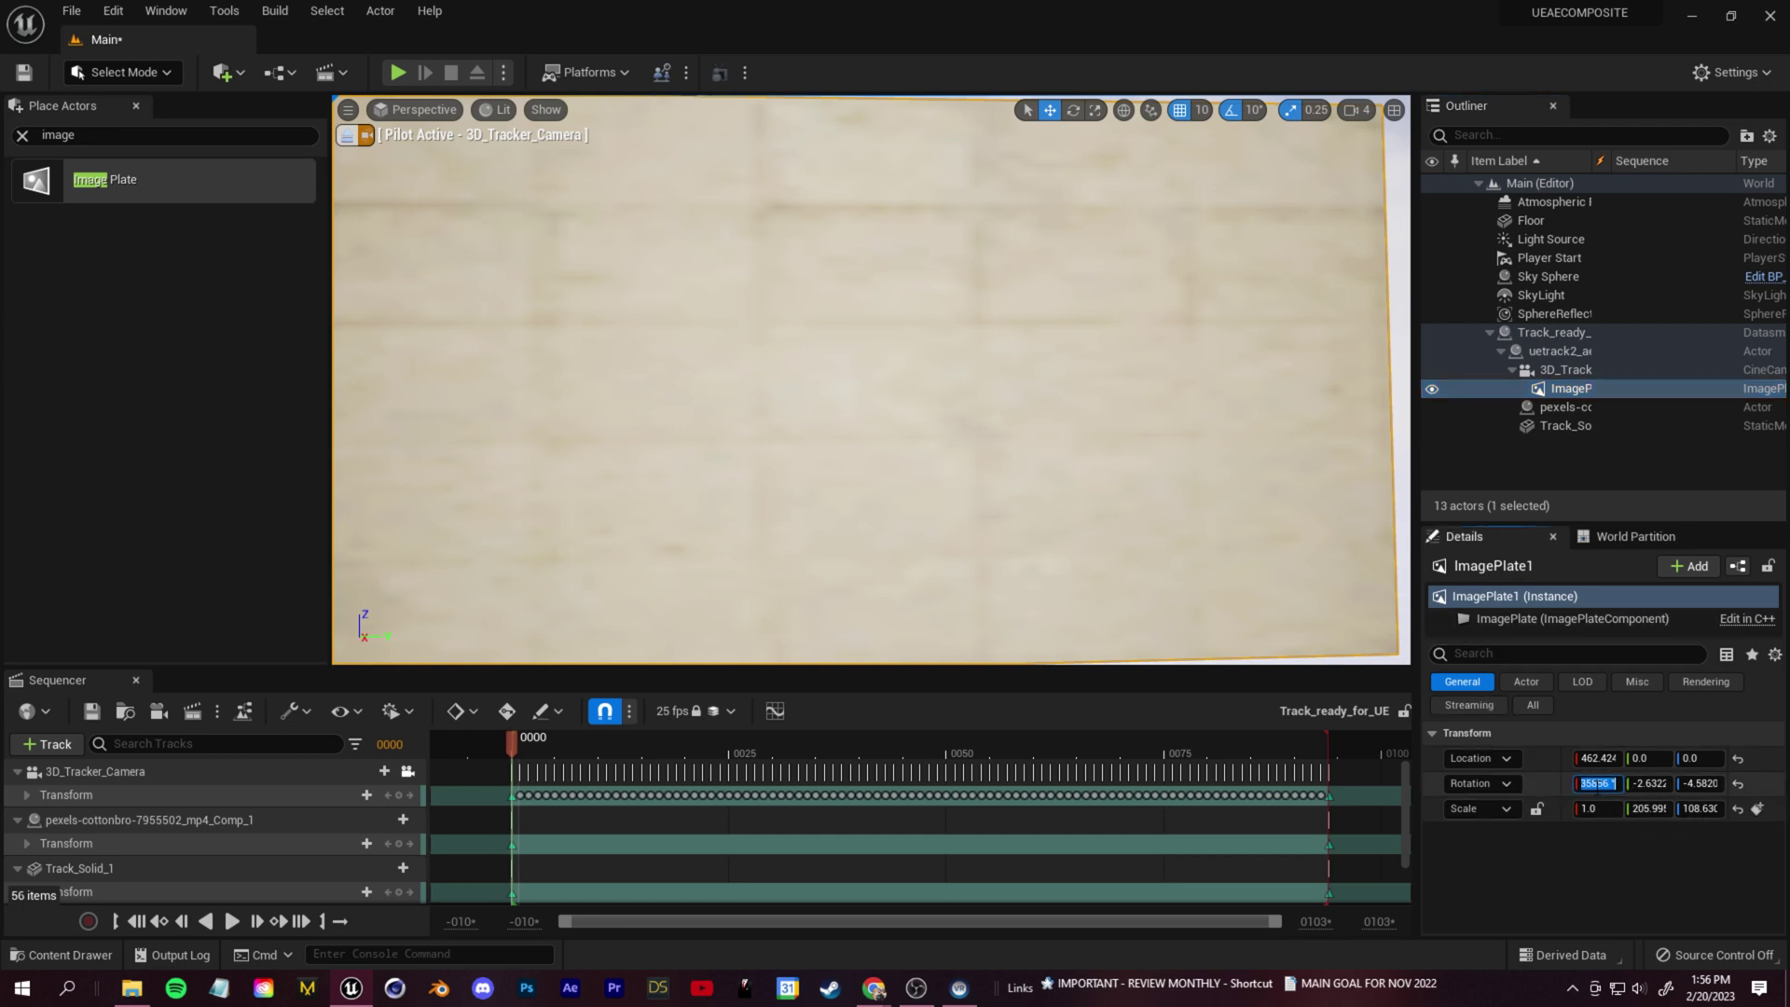
pyautogui.click(1737, 784)
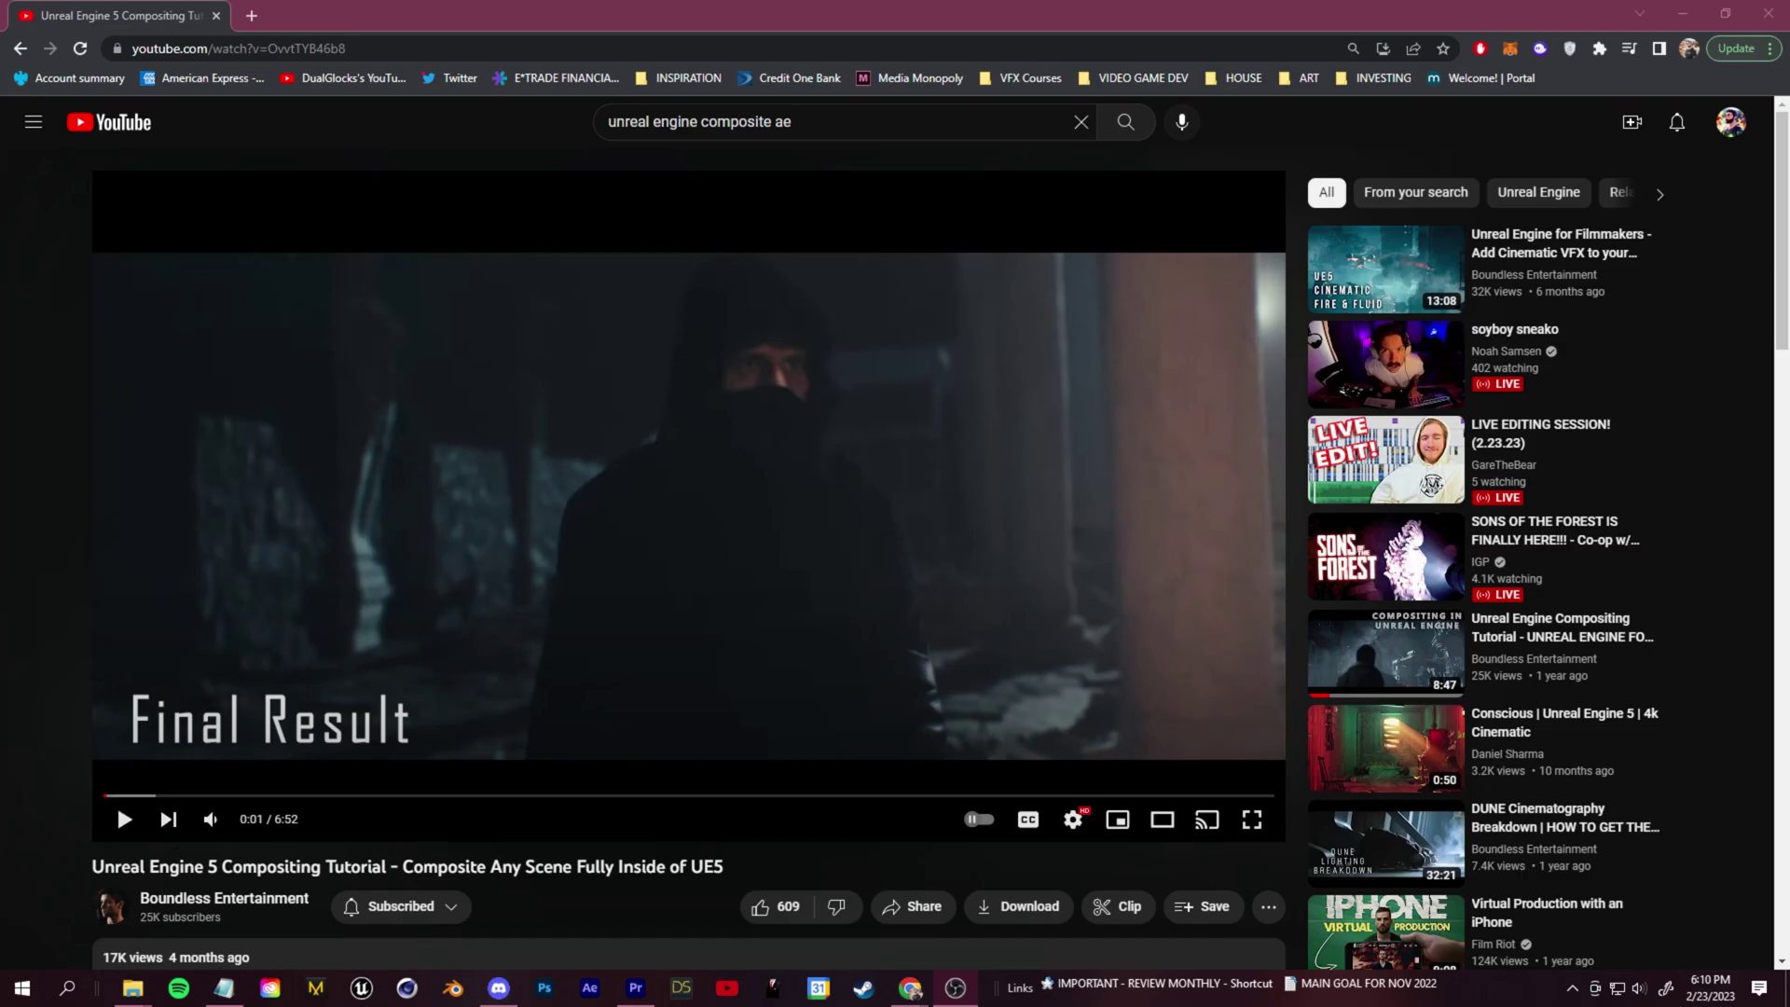
# Browse the tutorial creator's YouTube uploads, then show Unreal's Animations folder assets
pyautogui.click(123, 818)
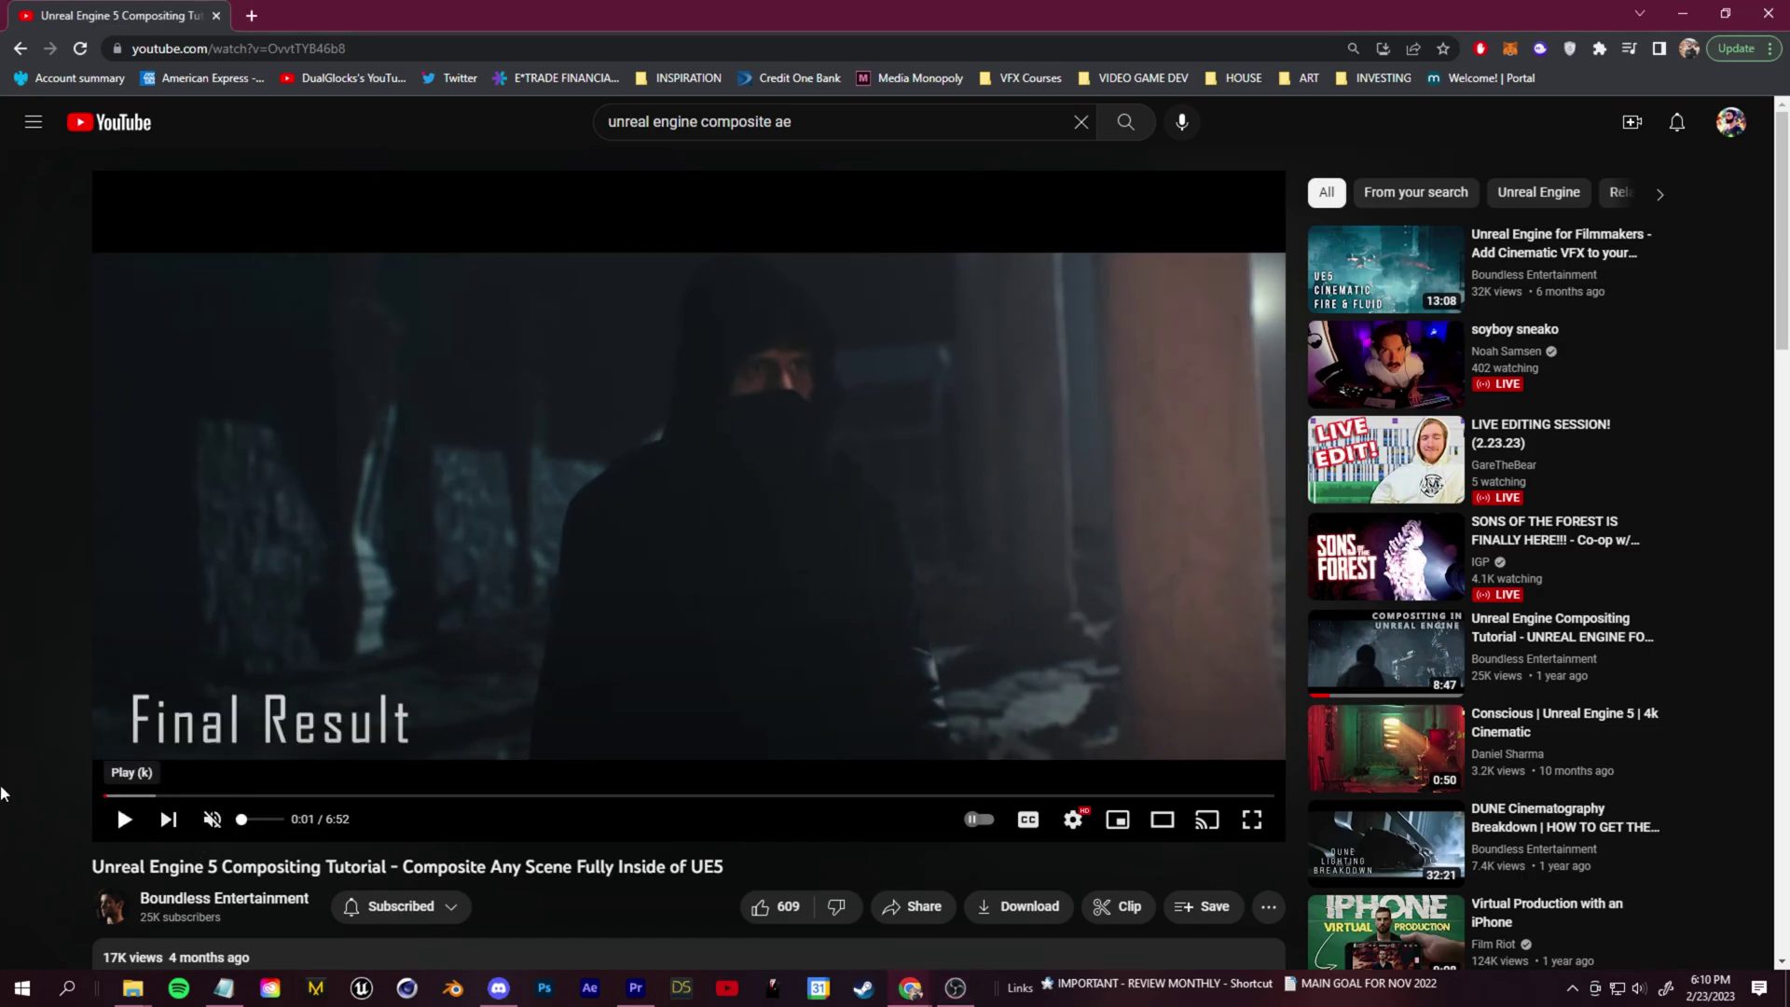
pyautogui.scroll(-1, 20, 775)
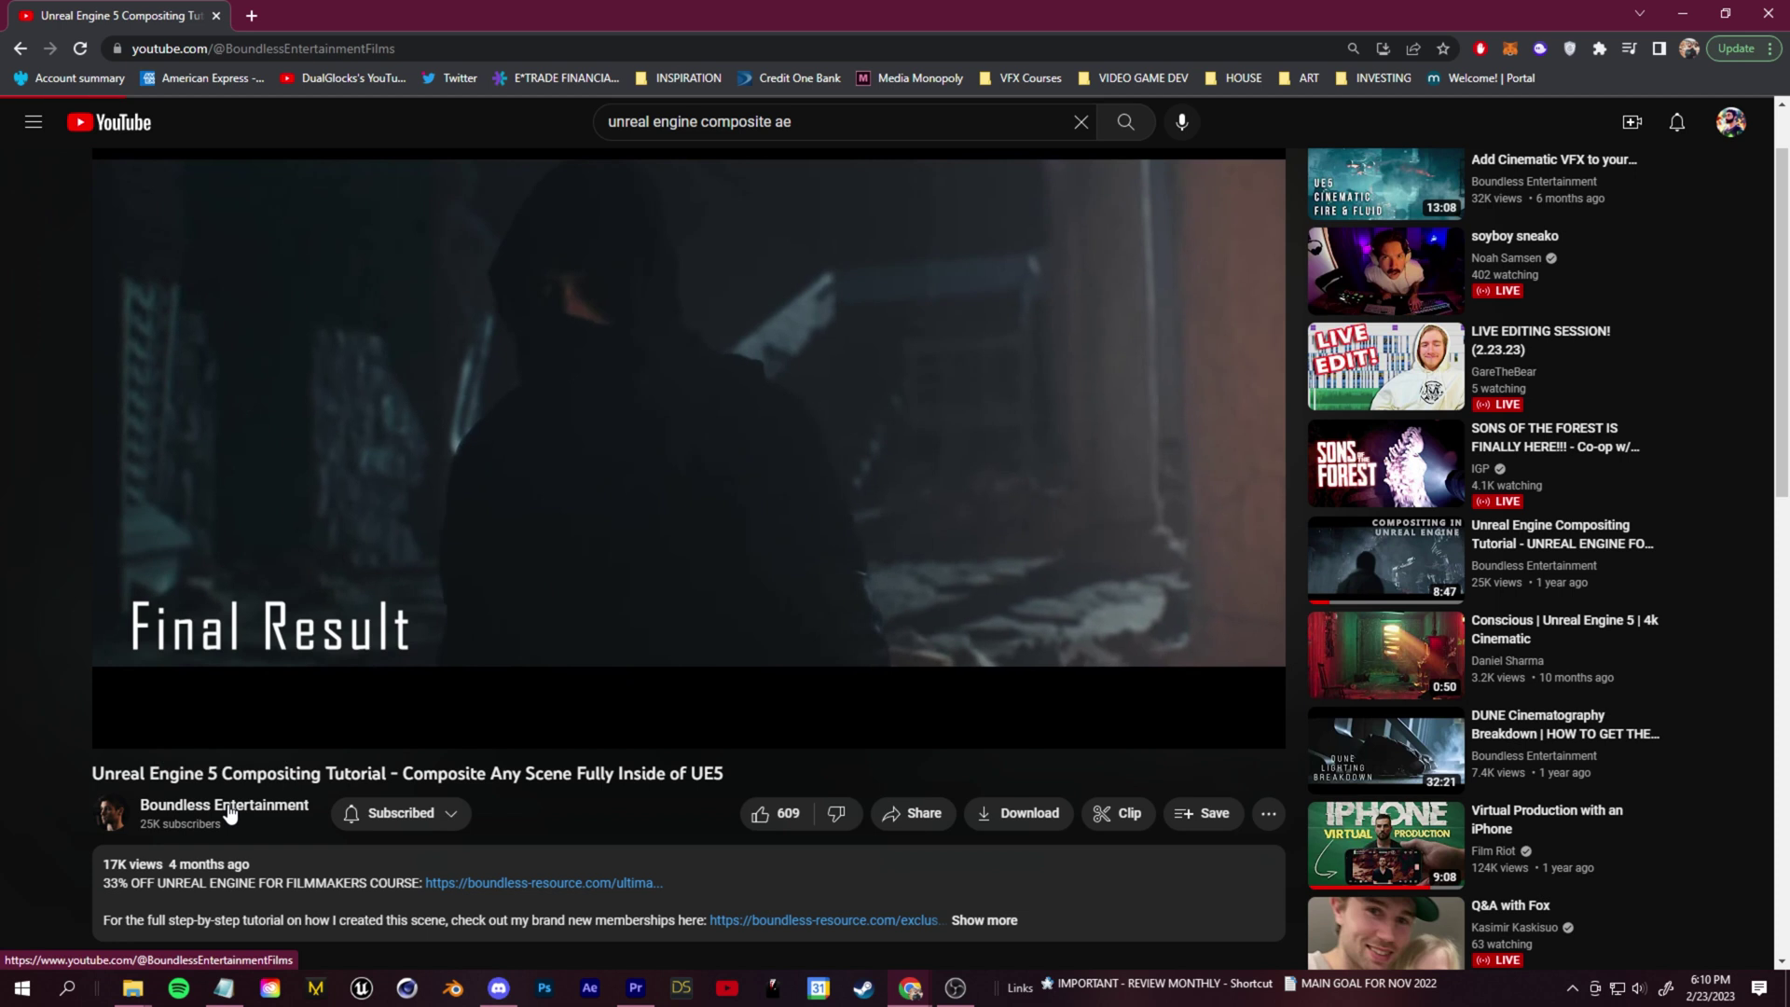
pyautogui.click(201, 805)
pyautogui.click(544, 515)
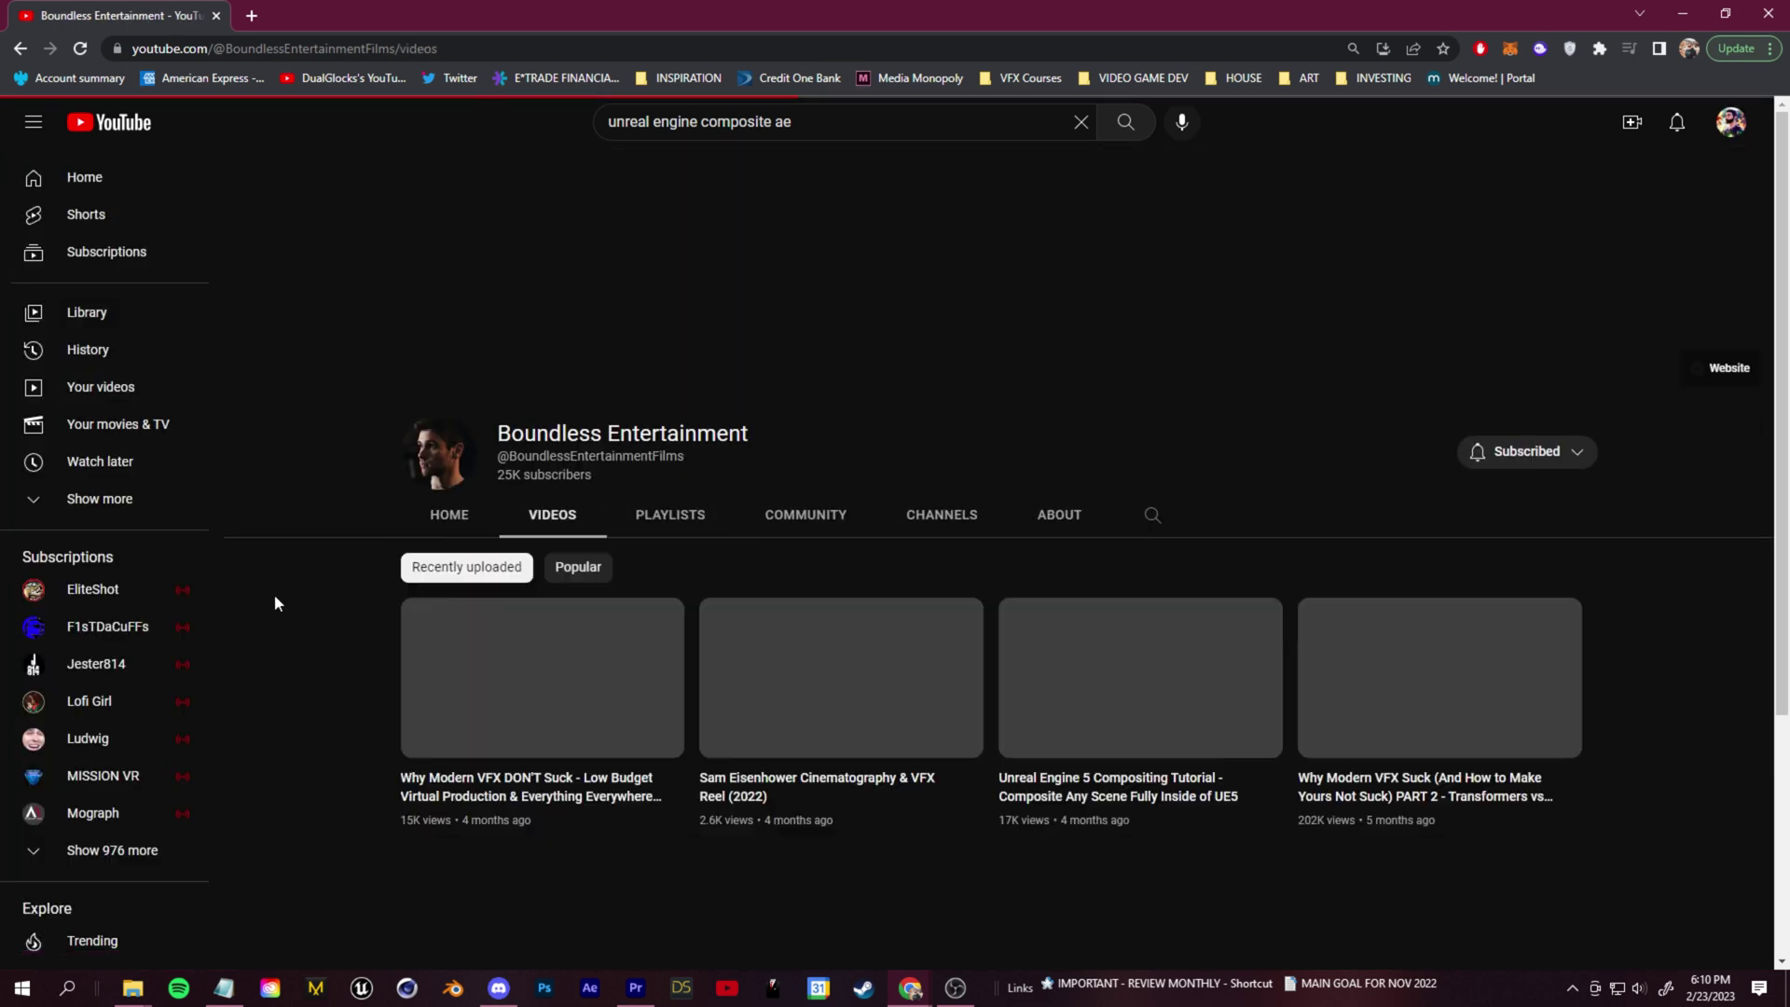
pyautogui.scroll(-4, 313, 586)
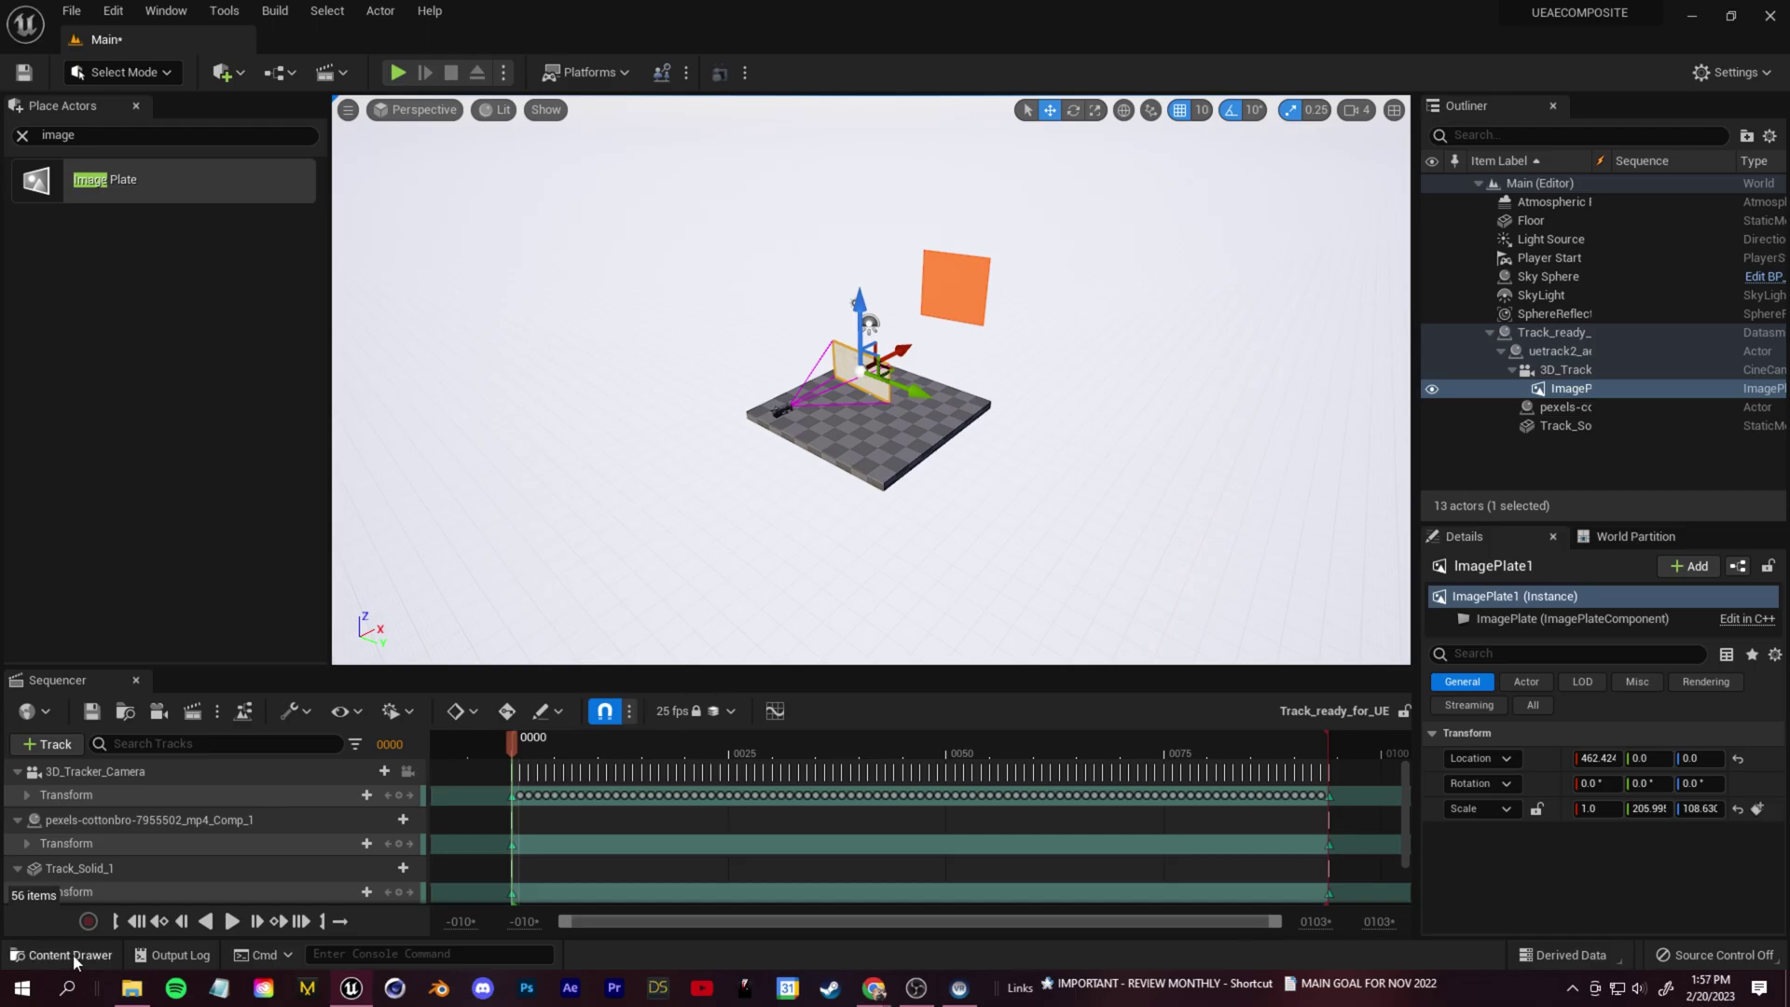
pyautogui.click(73, 956)
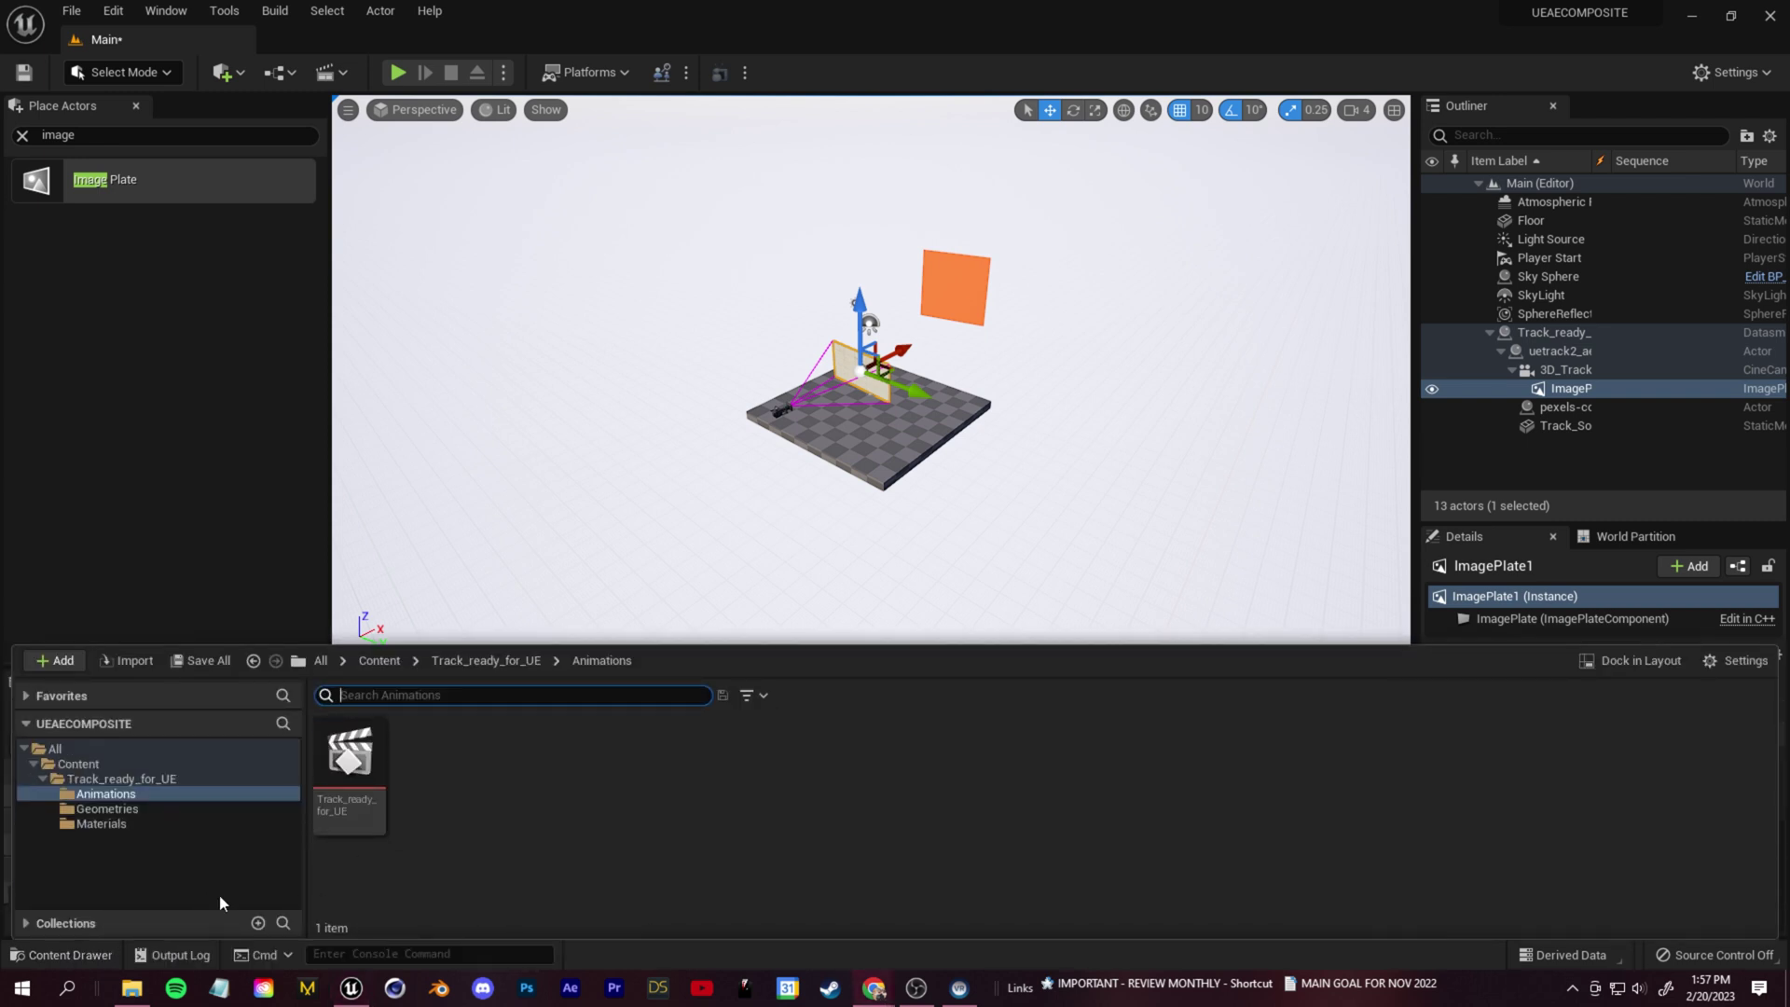
# Create NewMediaPlayer in the Animations folder along with its NewMediaPlayer_Video texture
pyautogui.click(522, 776)
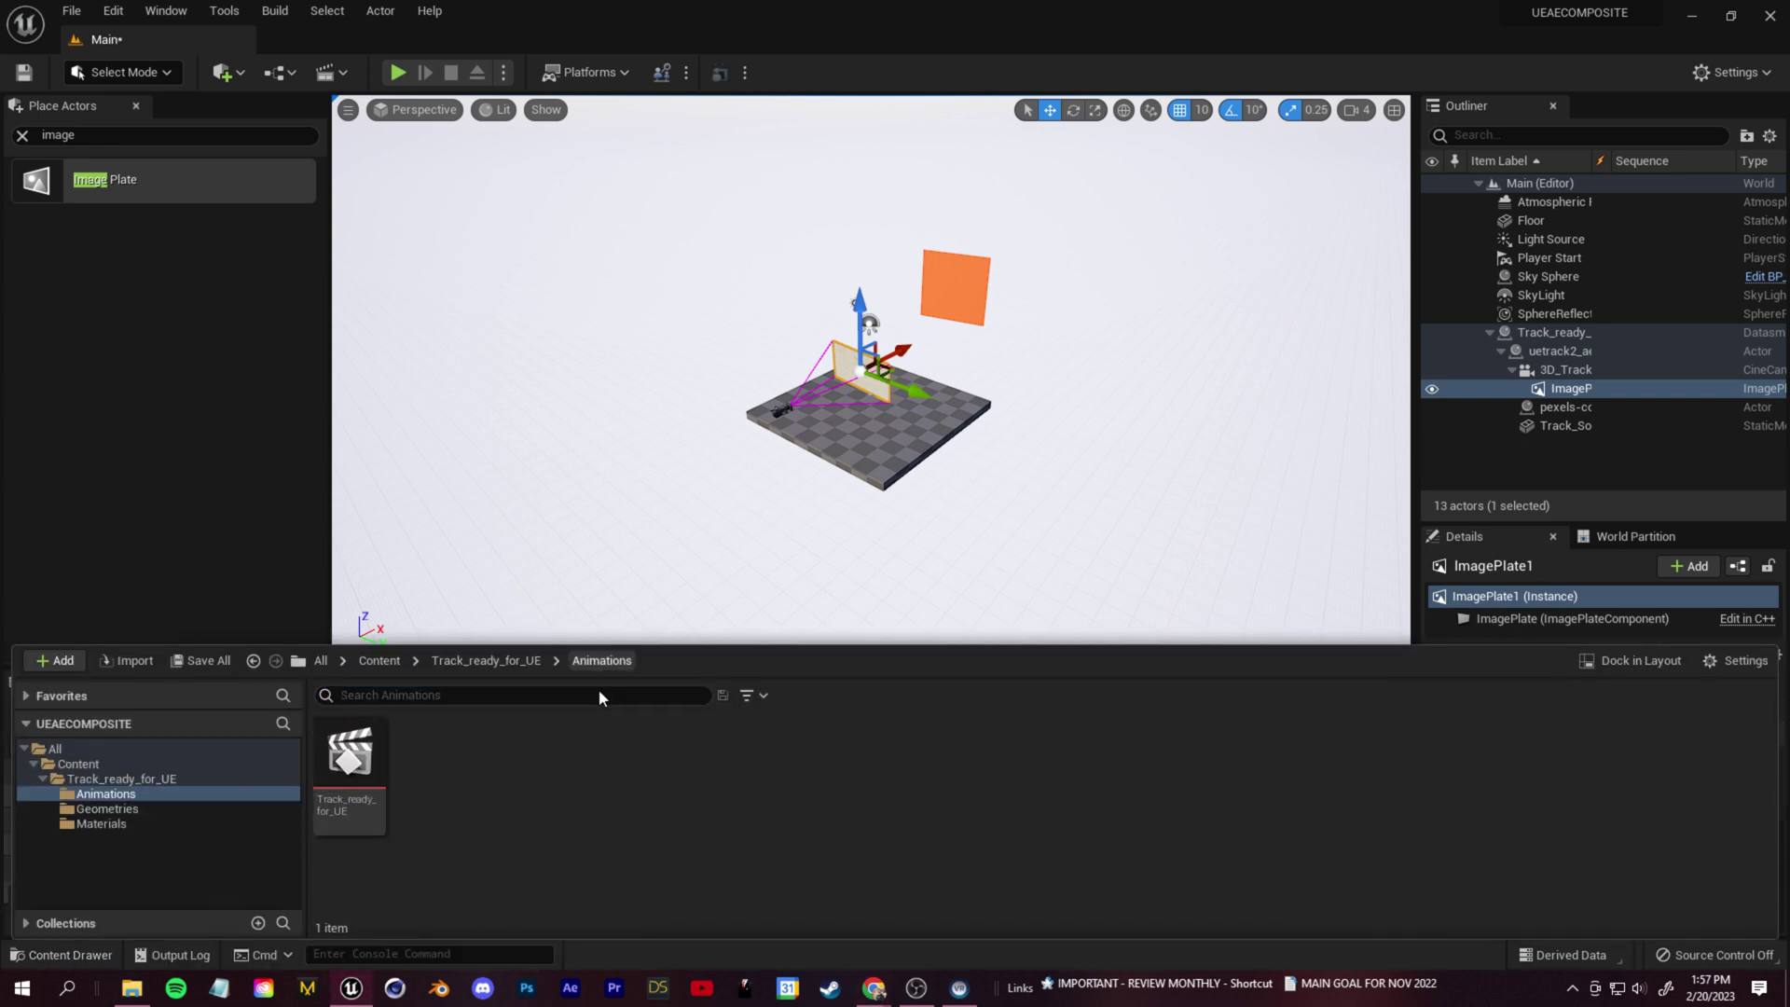
pyautogui.rightClick(513, 781)
pyautogui.moveTo(601, 599)
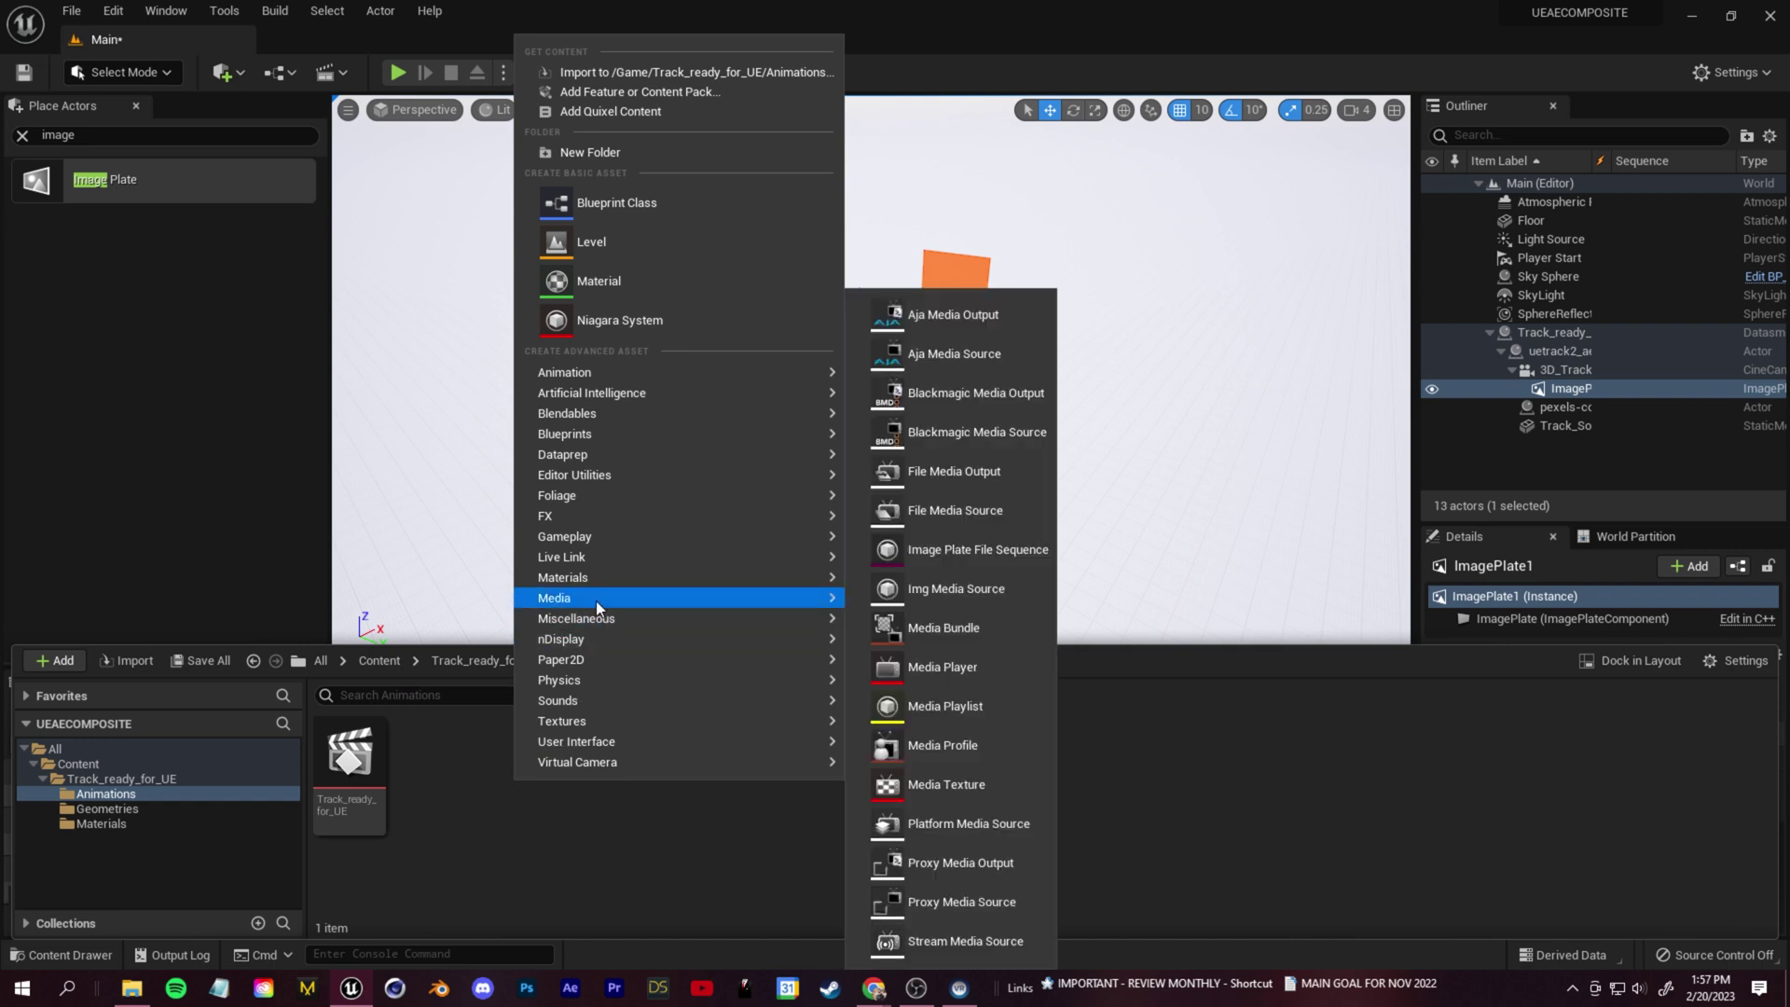
pyautogui.click(983, 668)
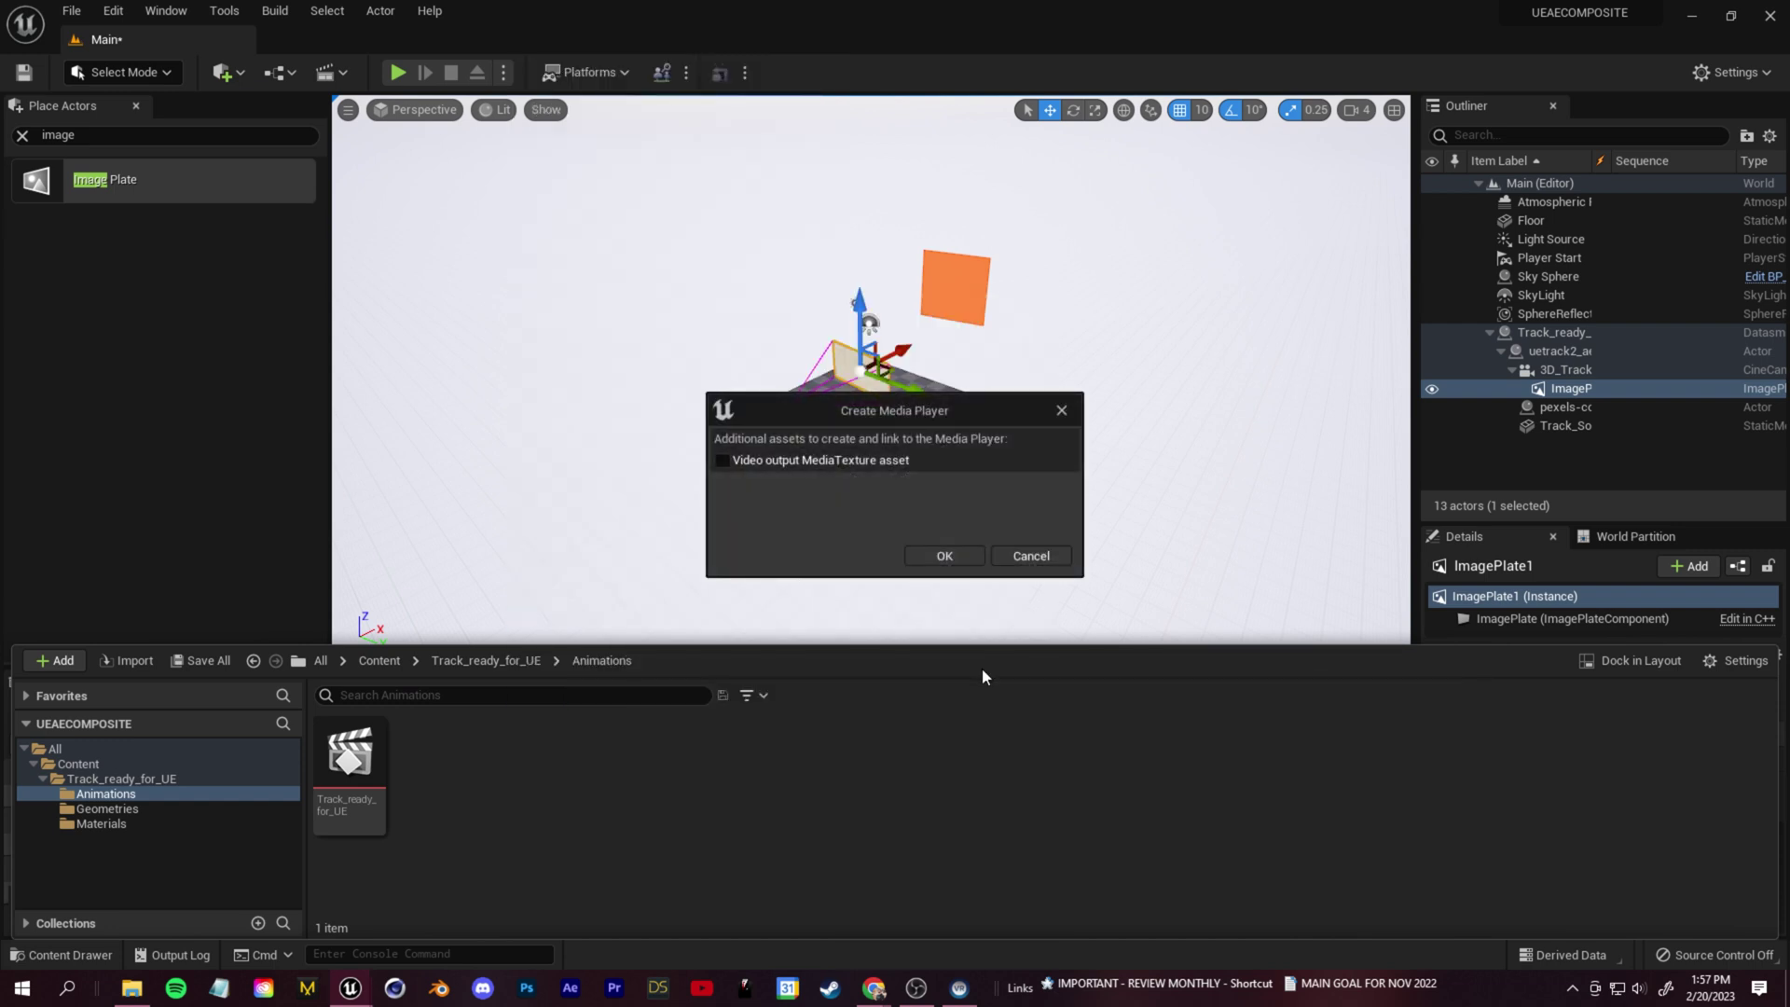
pyautogui.click(958, 559)
# Create a NewMaterial asset and open it in the Material Editor
pyautogui.rightClick(787, 798)
pyautogui.click(853, 281)
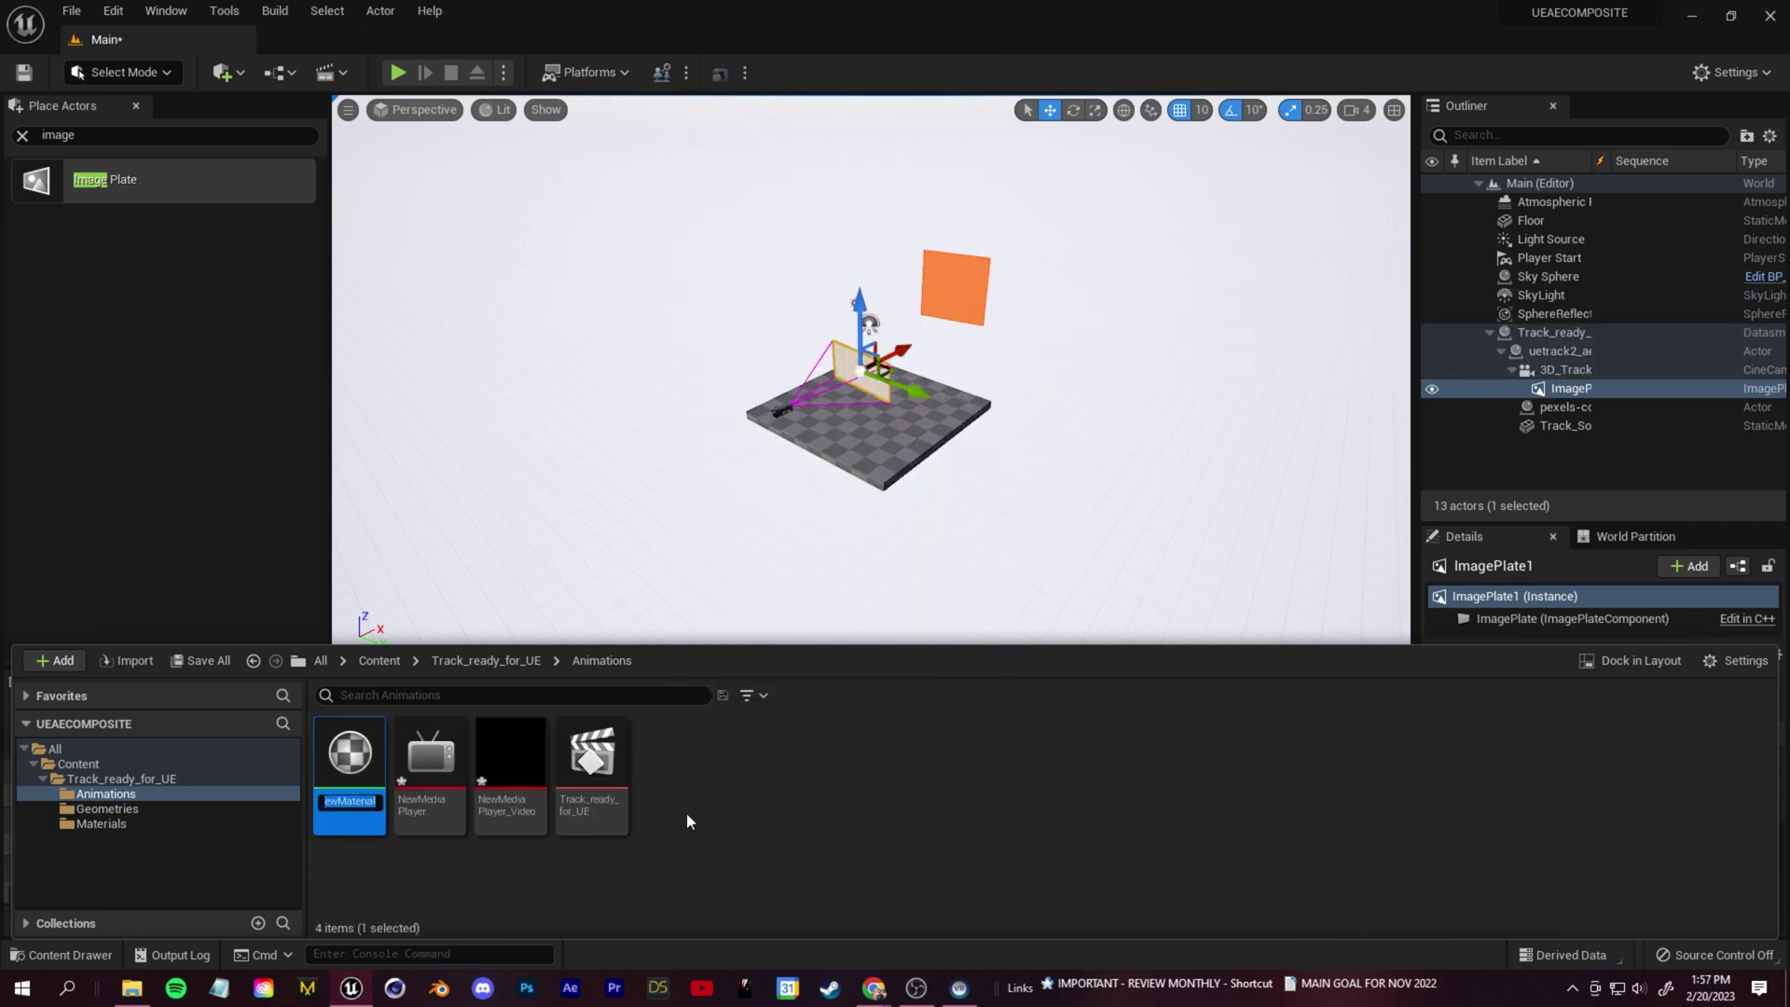
pyautogui.doubleClick(350, 759)
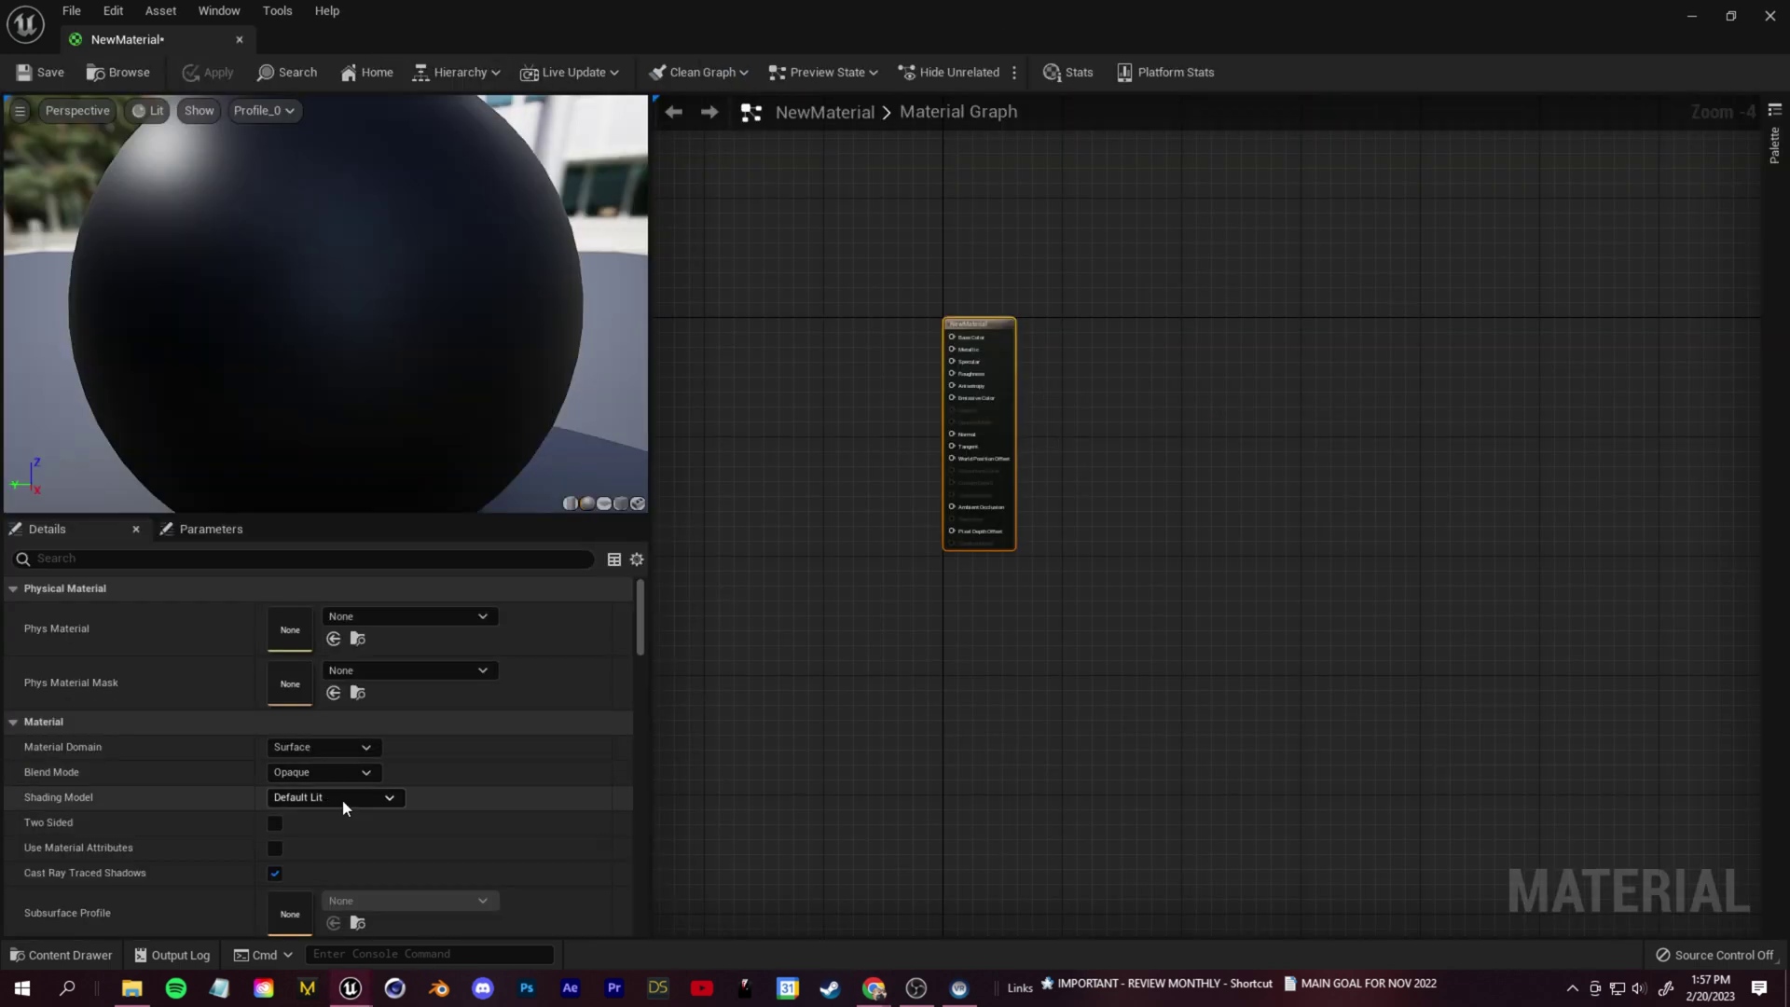
# Make NewMaterial unlit and add the NewMediaPlayer_Video texture to its graph
pyautogui.click(344, 798)
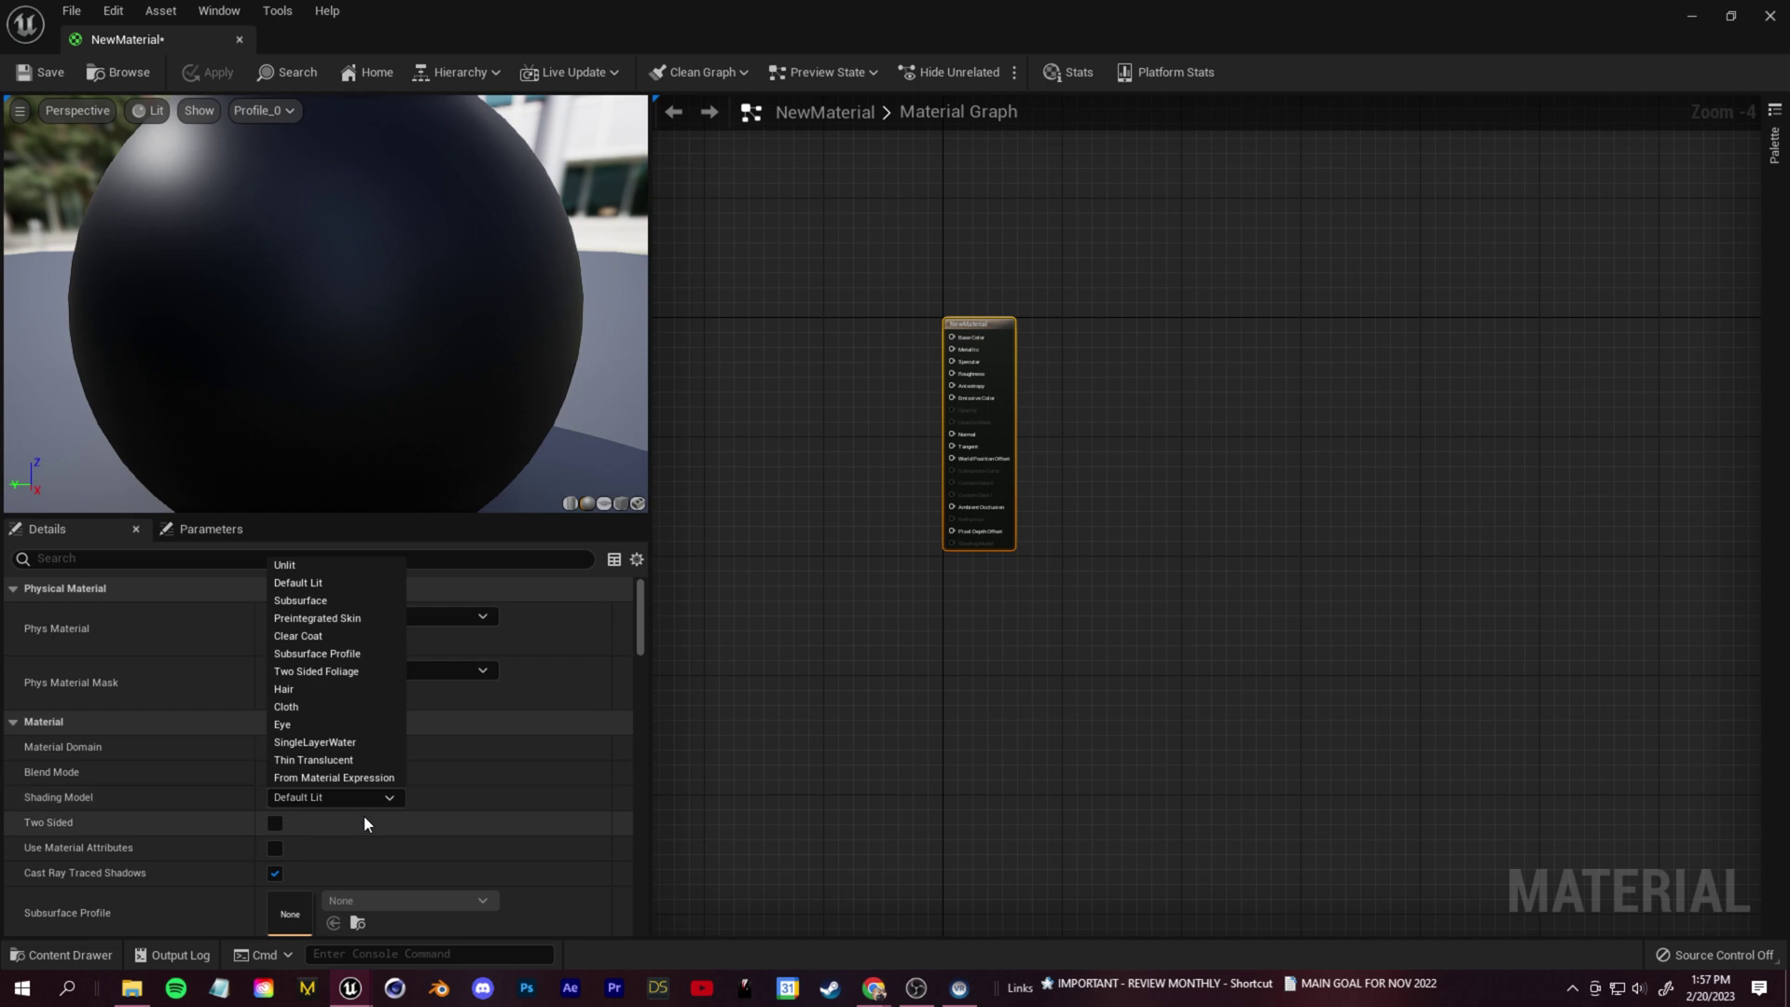
pyautogui.click(318, 581)
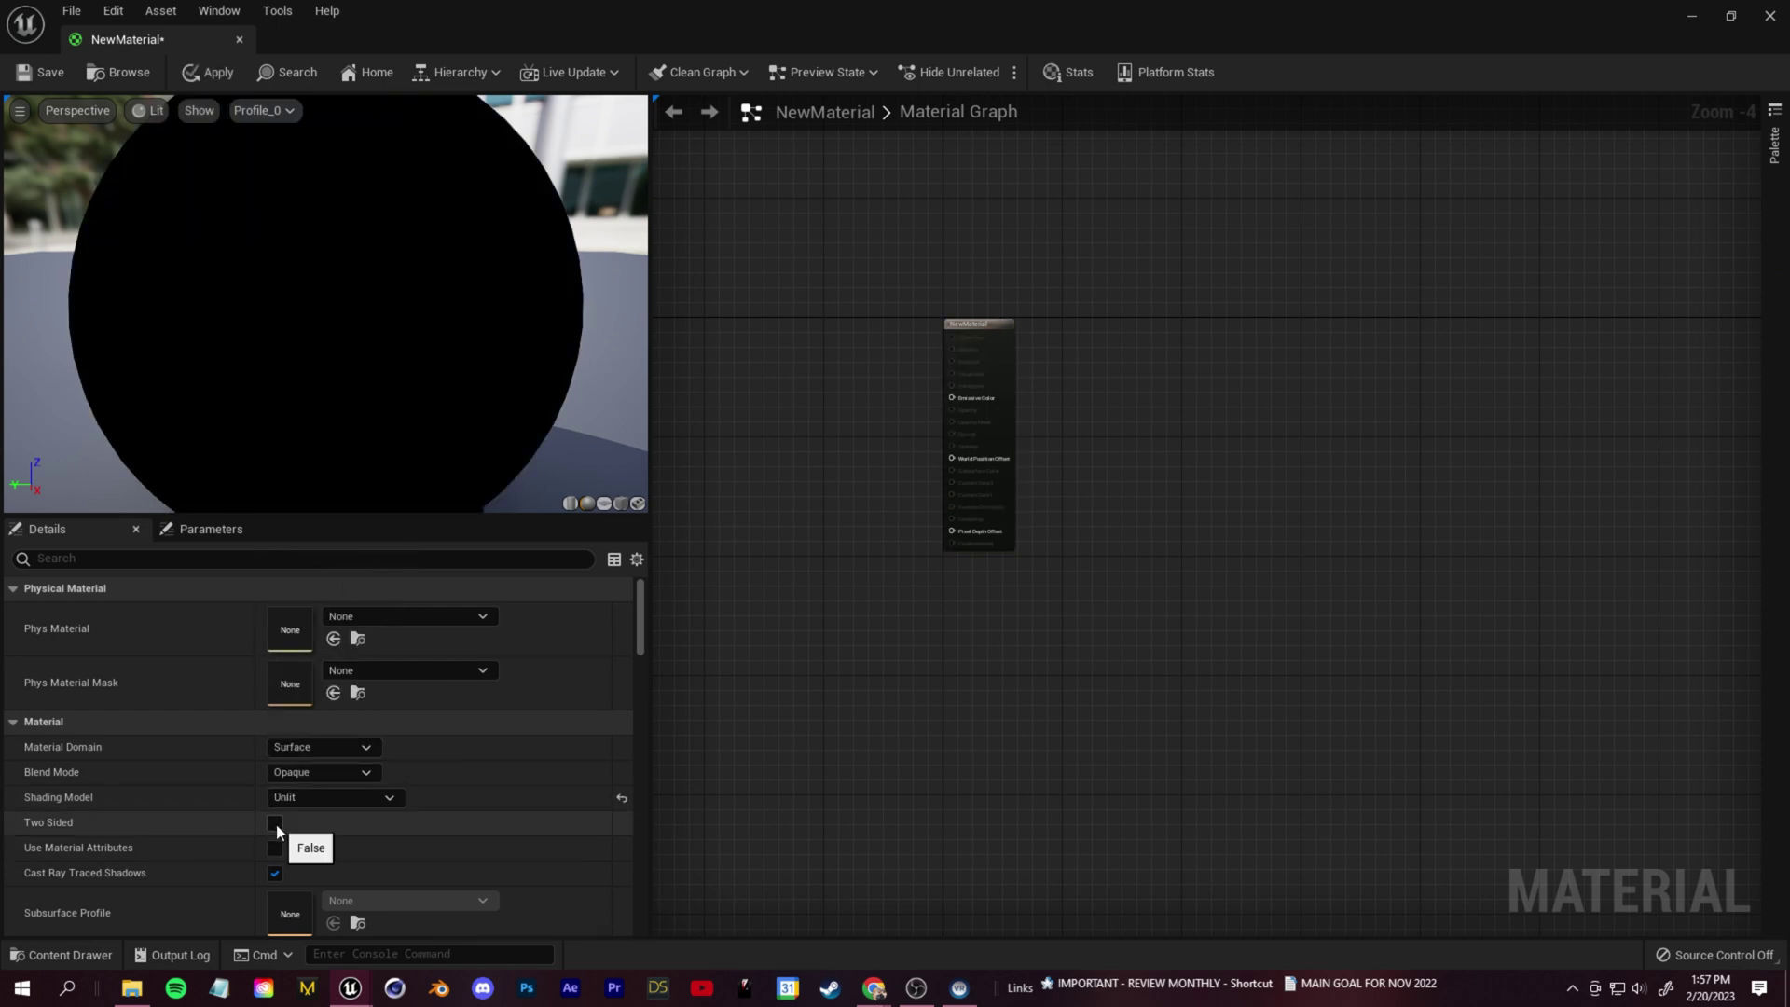
pyautogui.hotkey('ctrl', 'space')
pyautogui.moveTo(507, 748); pyautogui.dragTo(766, 435)
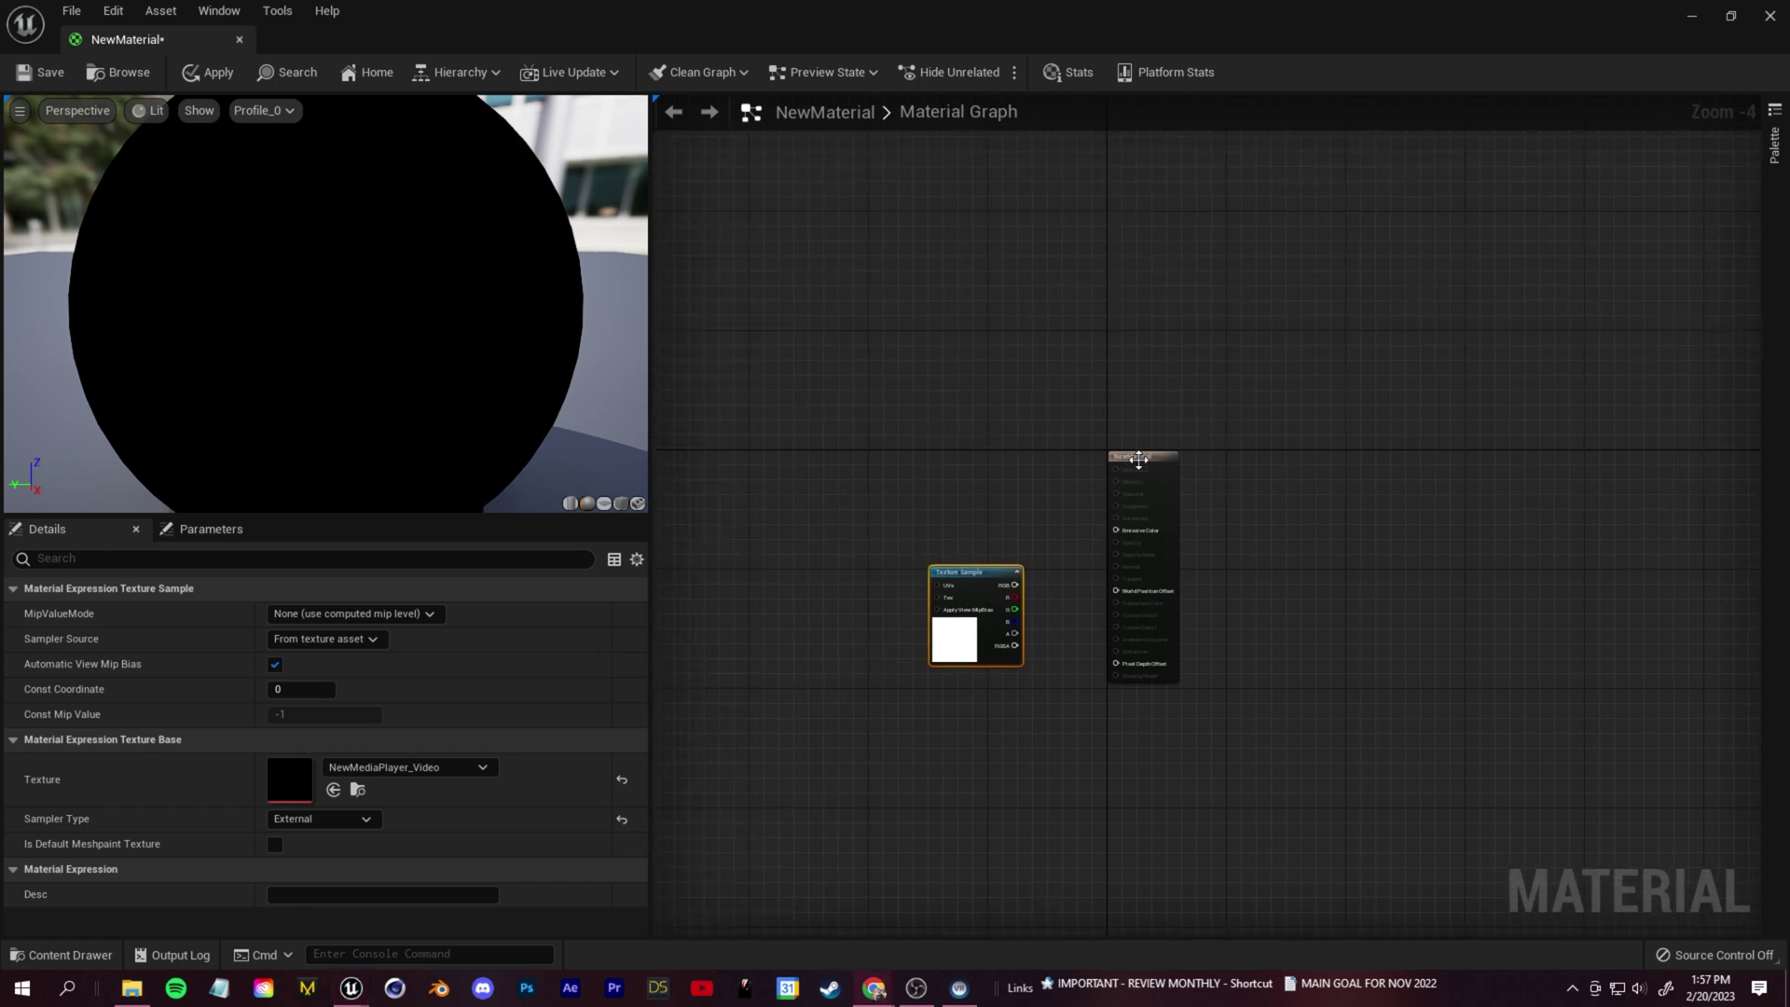
# Set Masked blend mode and wire texture RGB to Emissive Color, alpha to Opacity Mask
pyautogui.click(1138, 458)
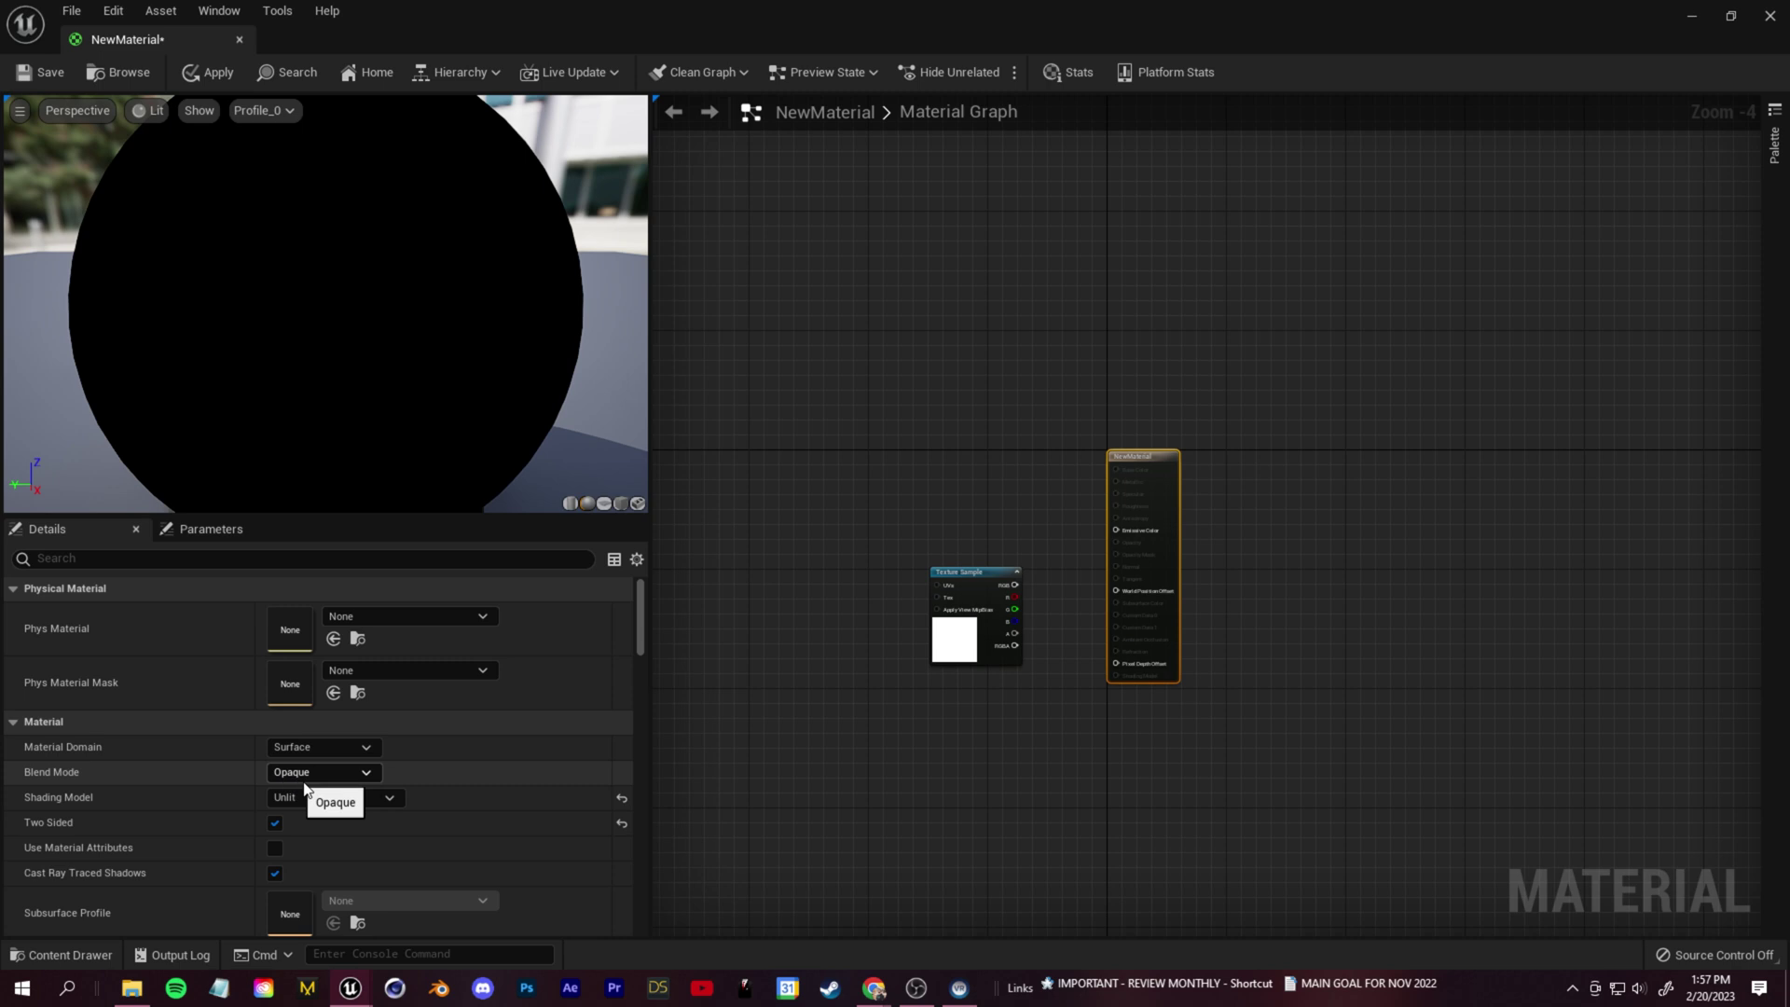
pyautogui.click(305, 782)
pyautogui.click(299, 802)
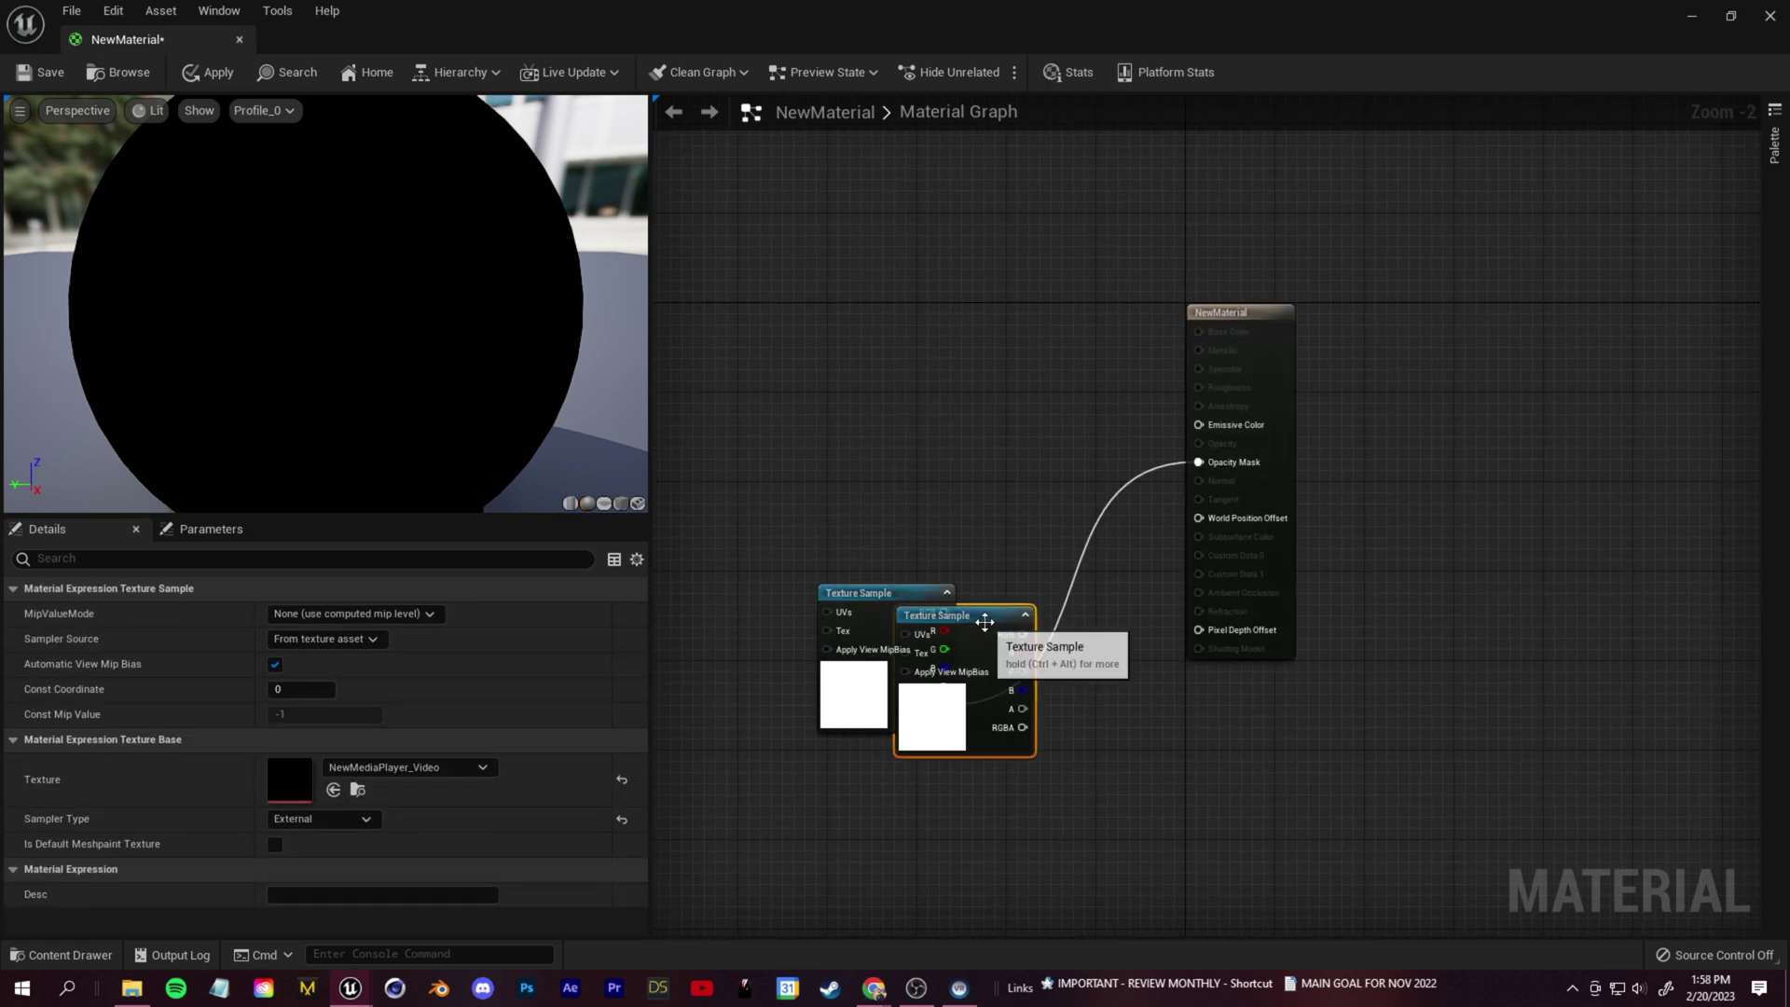
pyautogui.moveTo(983, 619); pyautogui.dragTo(891, 357)
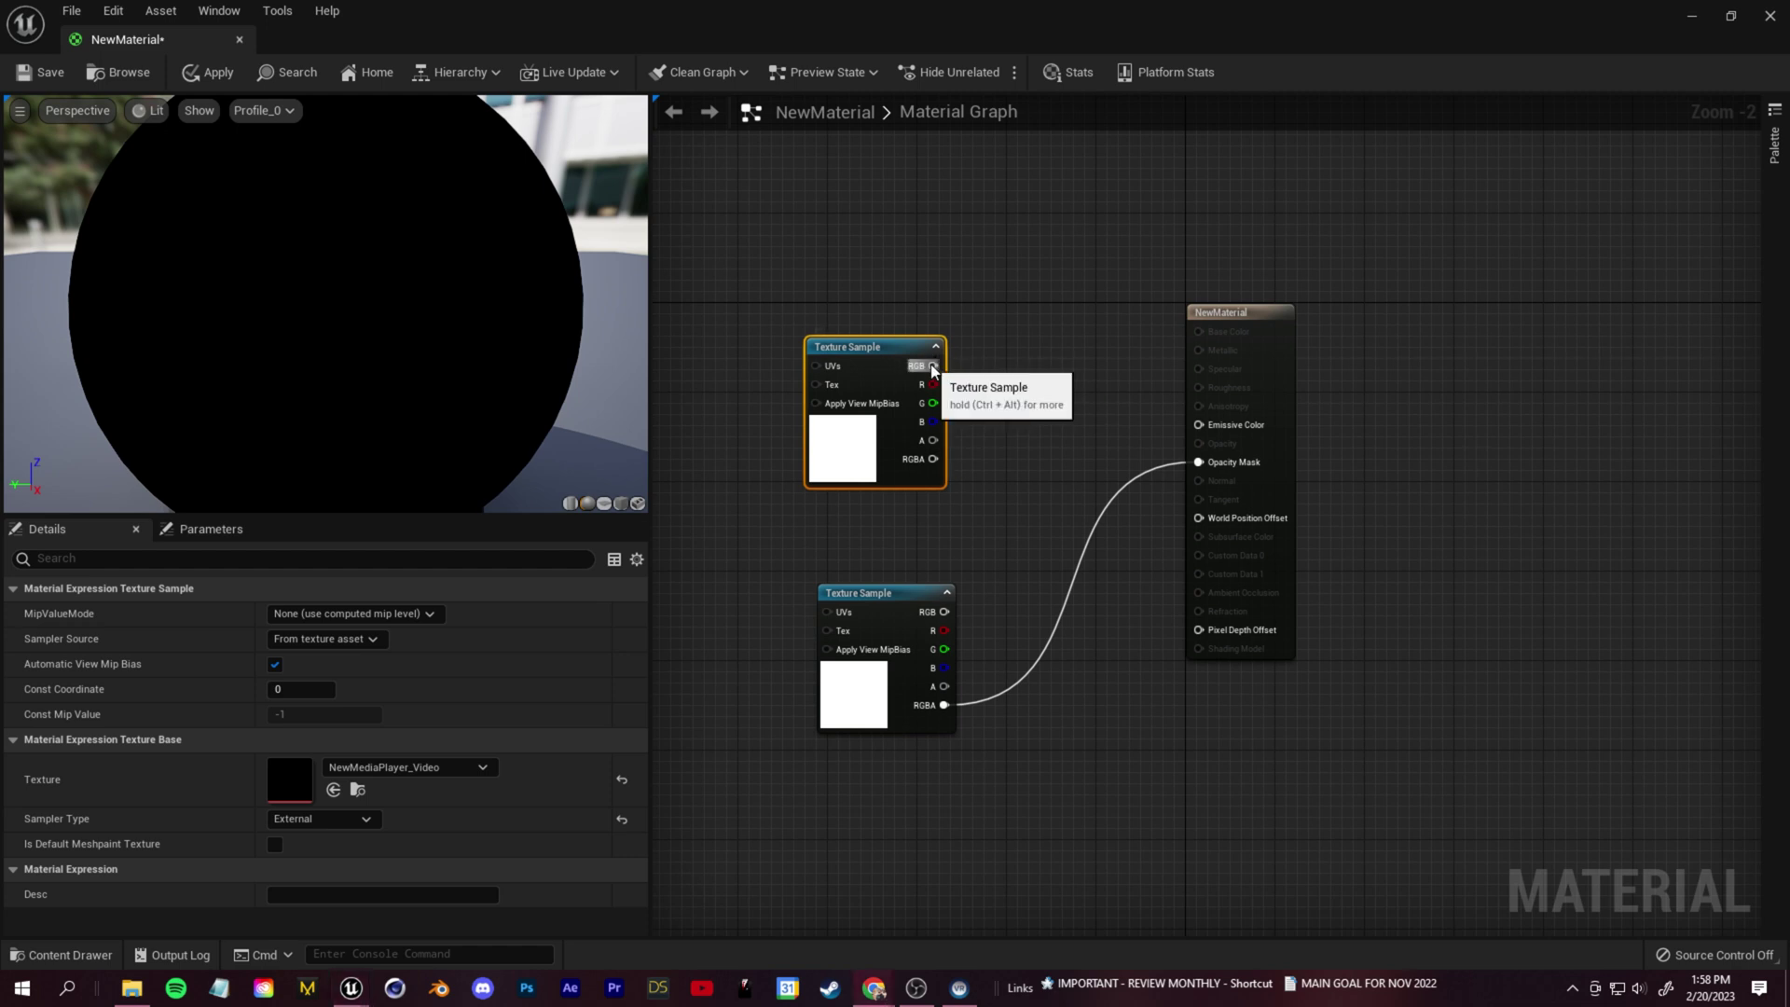
pyautogui.moveTo(1086, 416); pyautogui.dragTo(1199, 424)
pyautogui.moveTo(944, 686); pyautogui.dragTo(1200, 462)
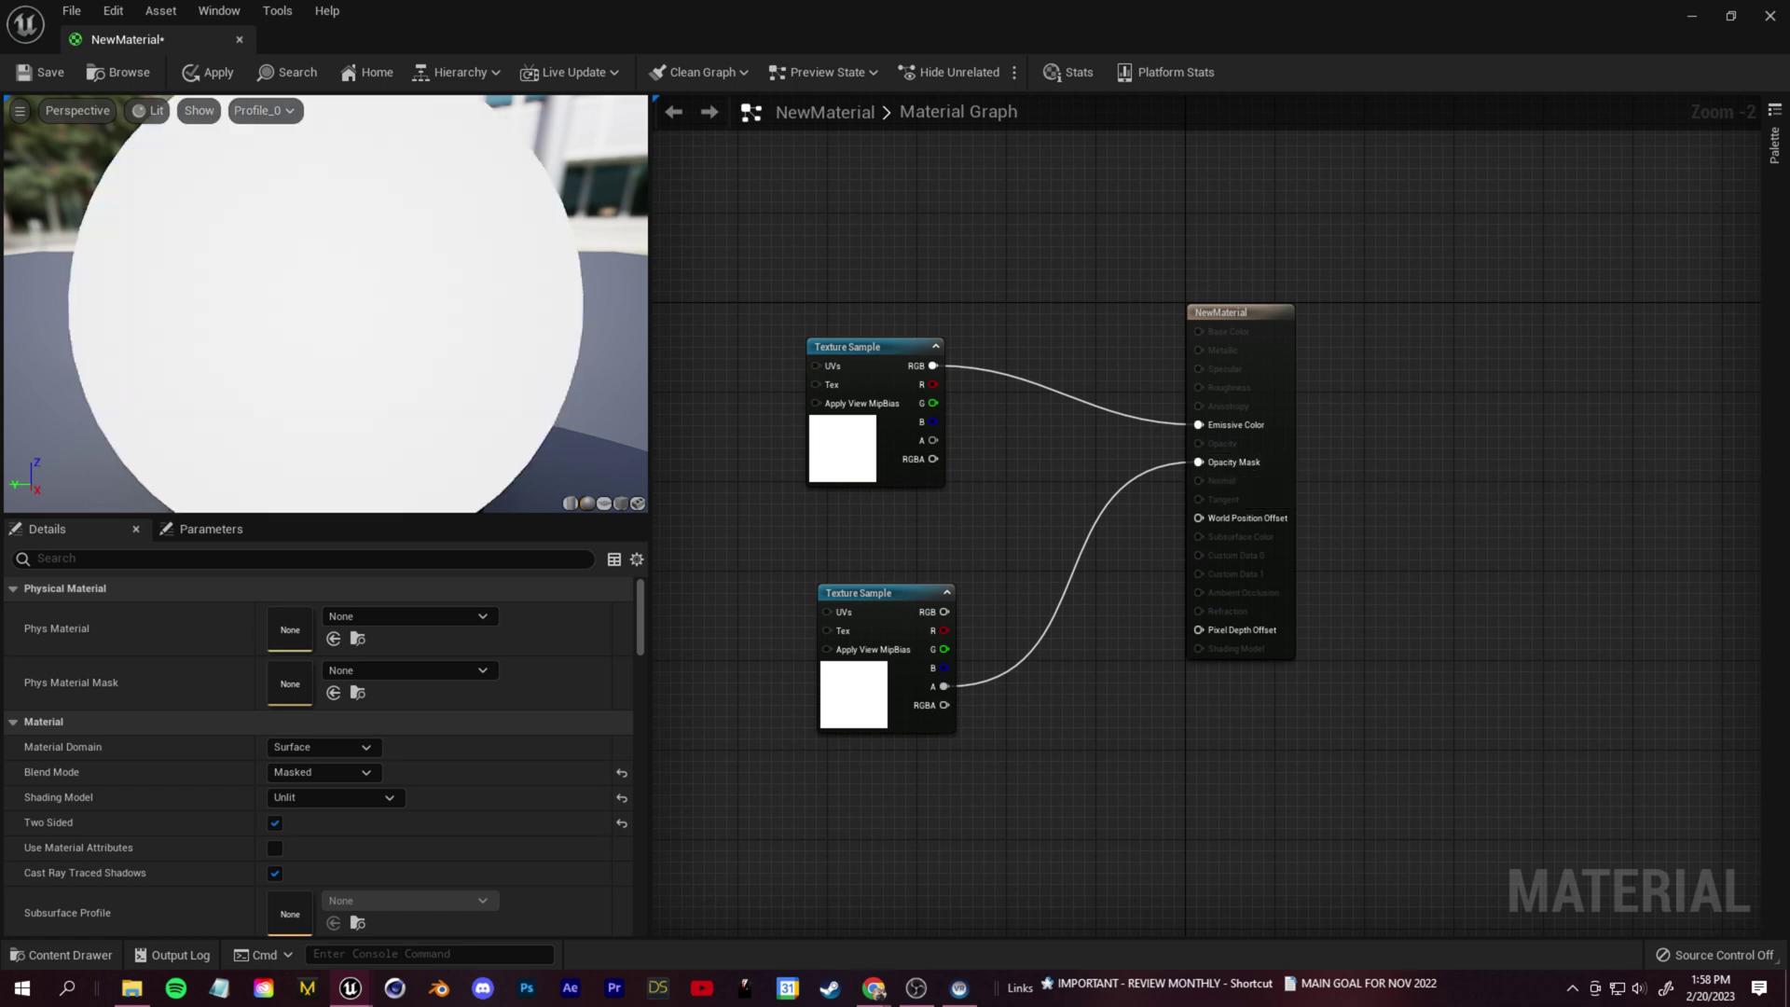
# Save NewMaterial and assign it to ImagePlate1's Material slot under Advanced settings
pyautogui.click(39, 70)
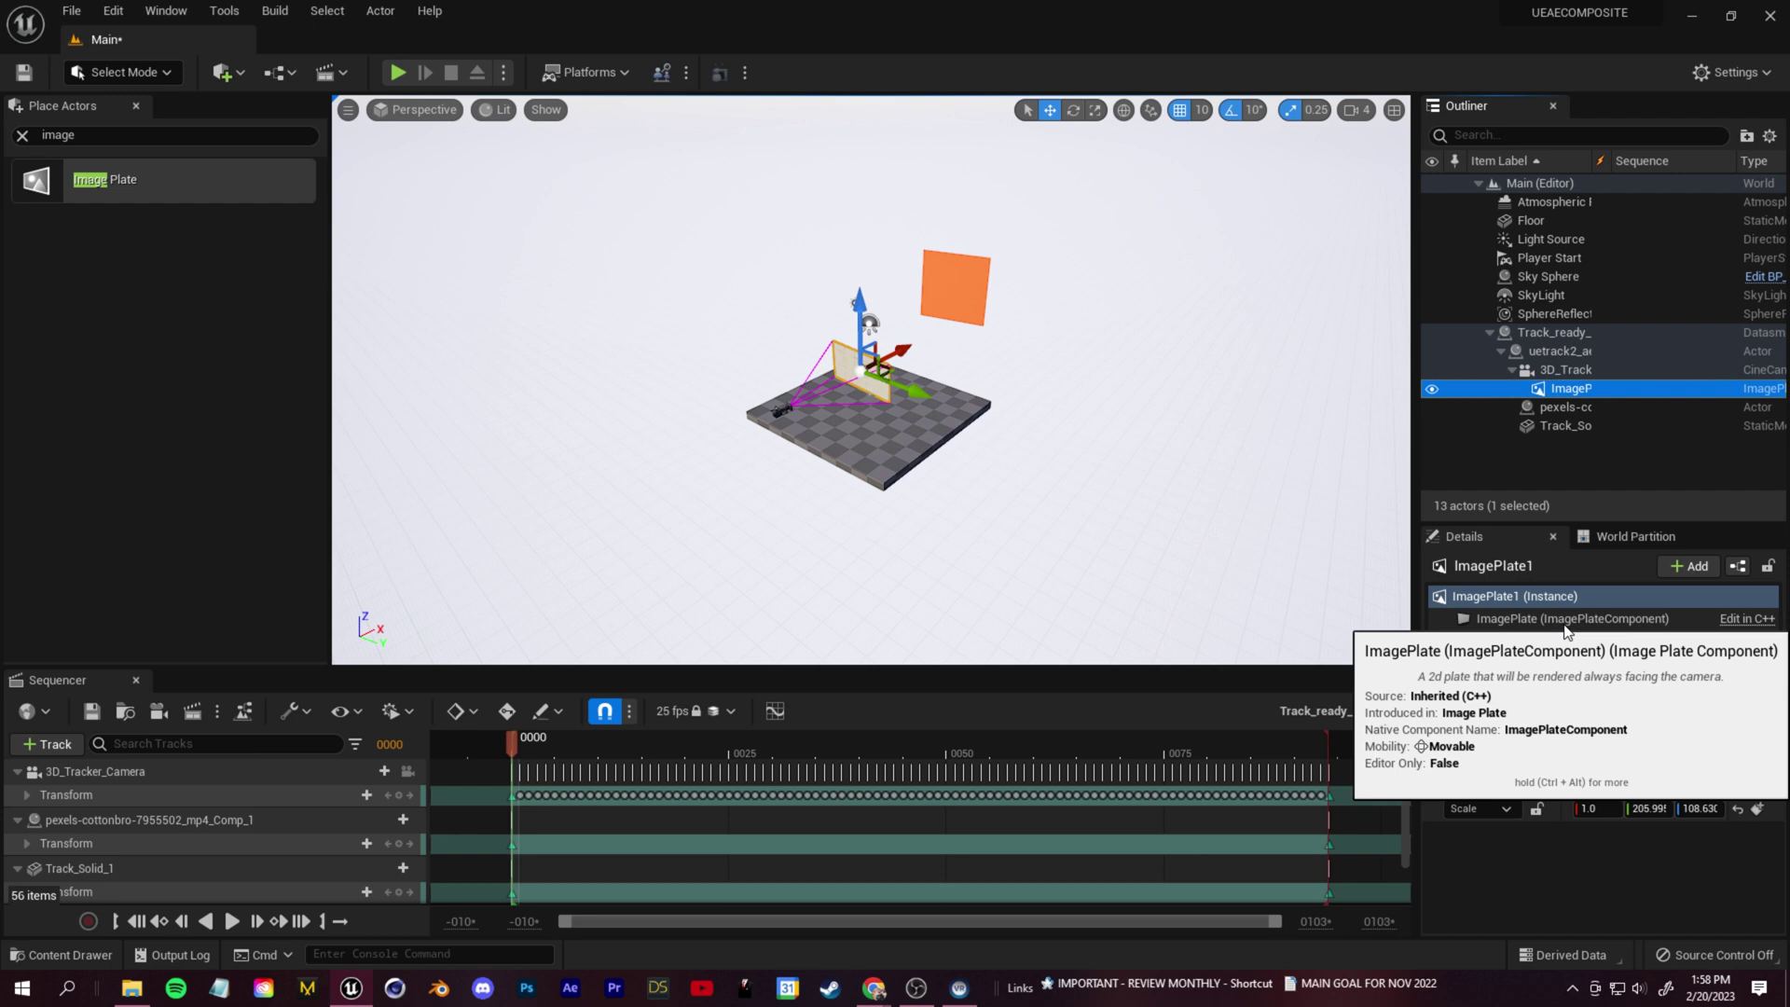
pyautogui.click(1534, 705)
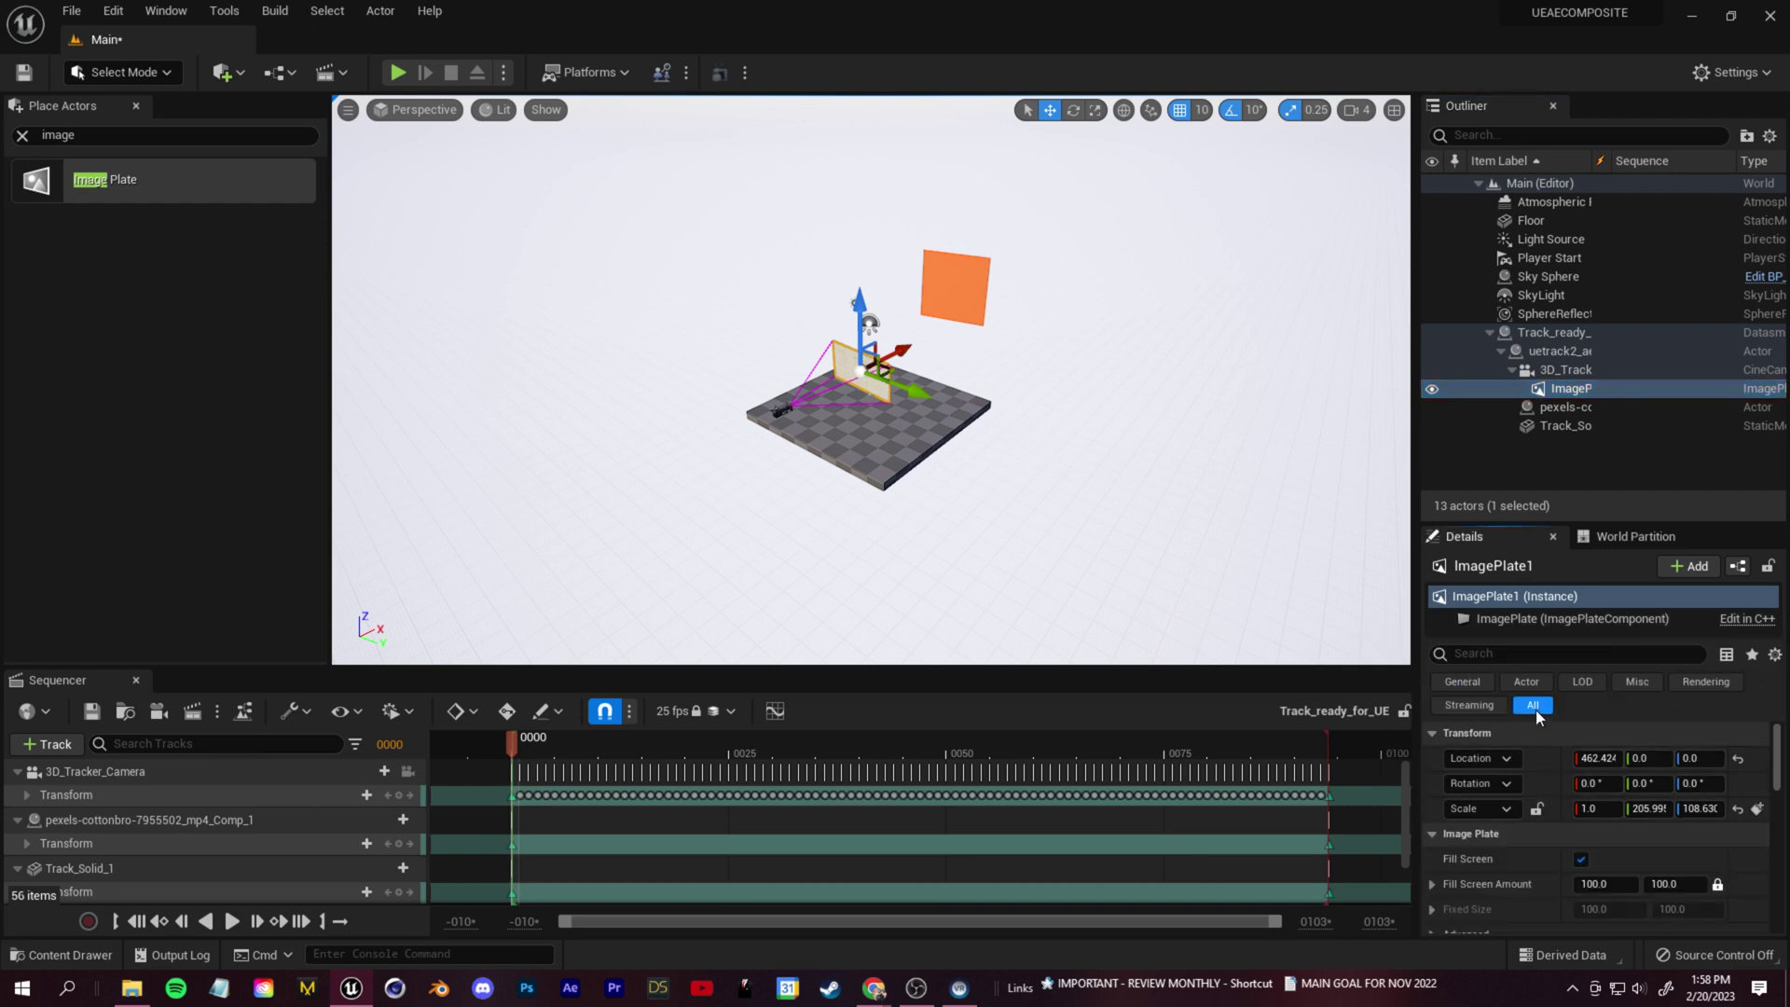
pyautogui.scroll(-2, 1778, 770)
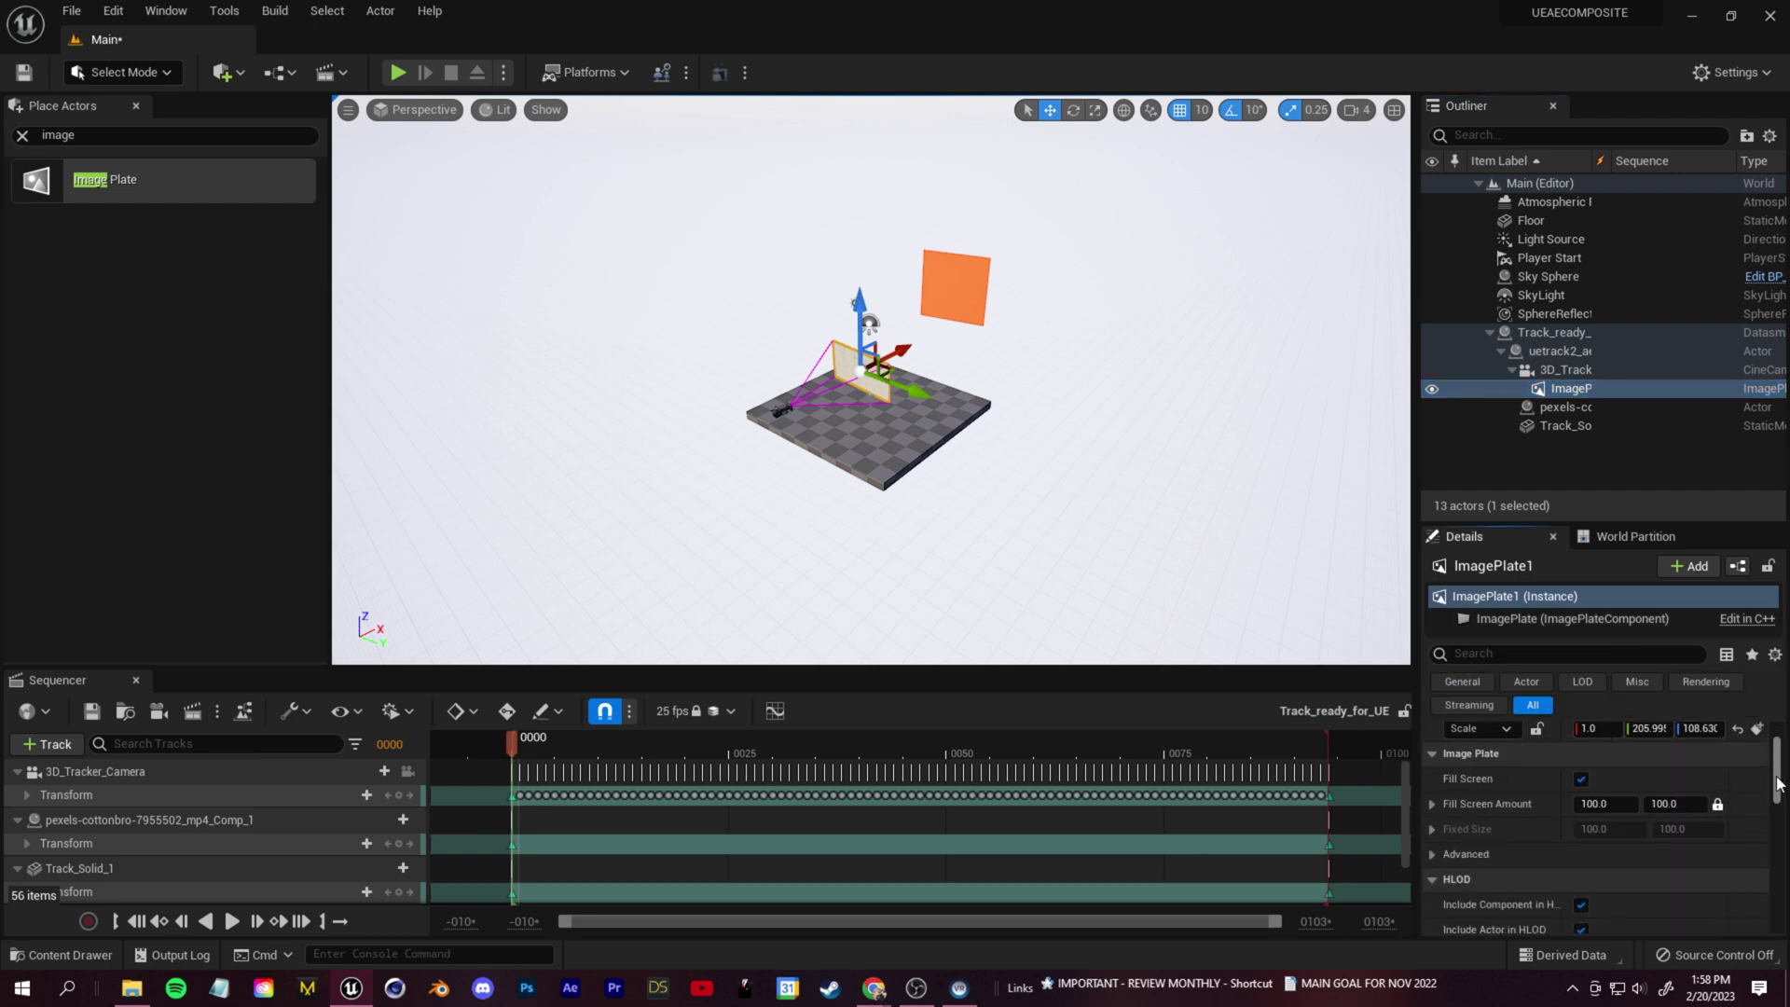
pyautogui.click(1433, 848)
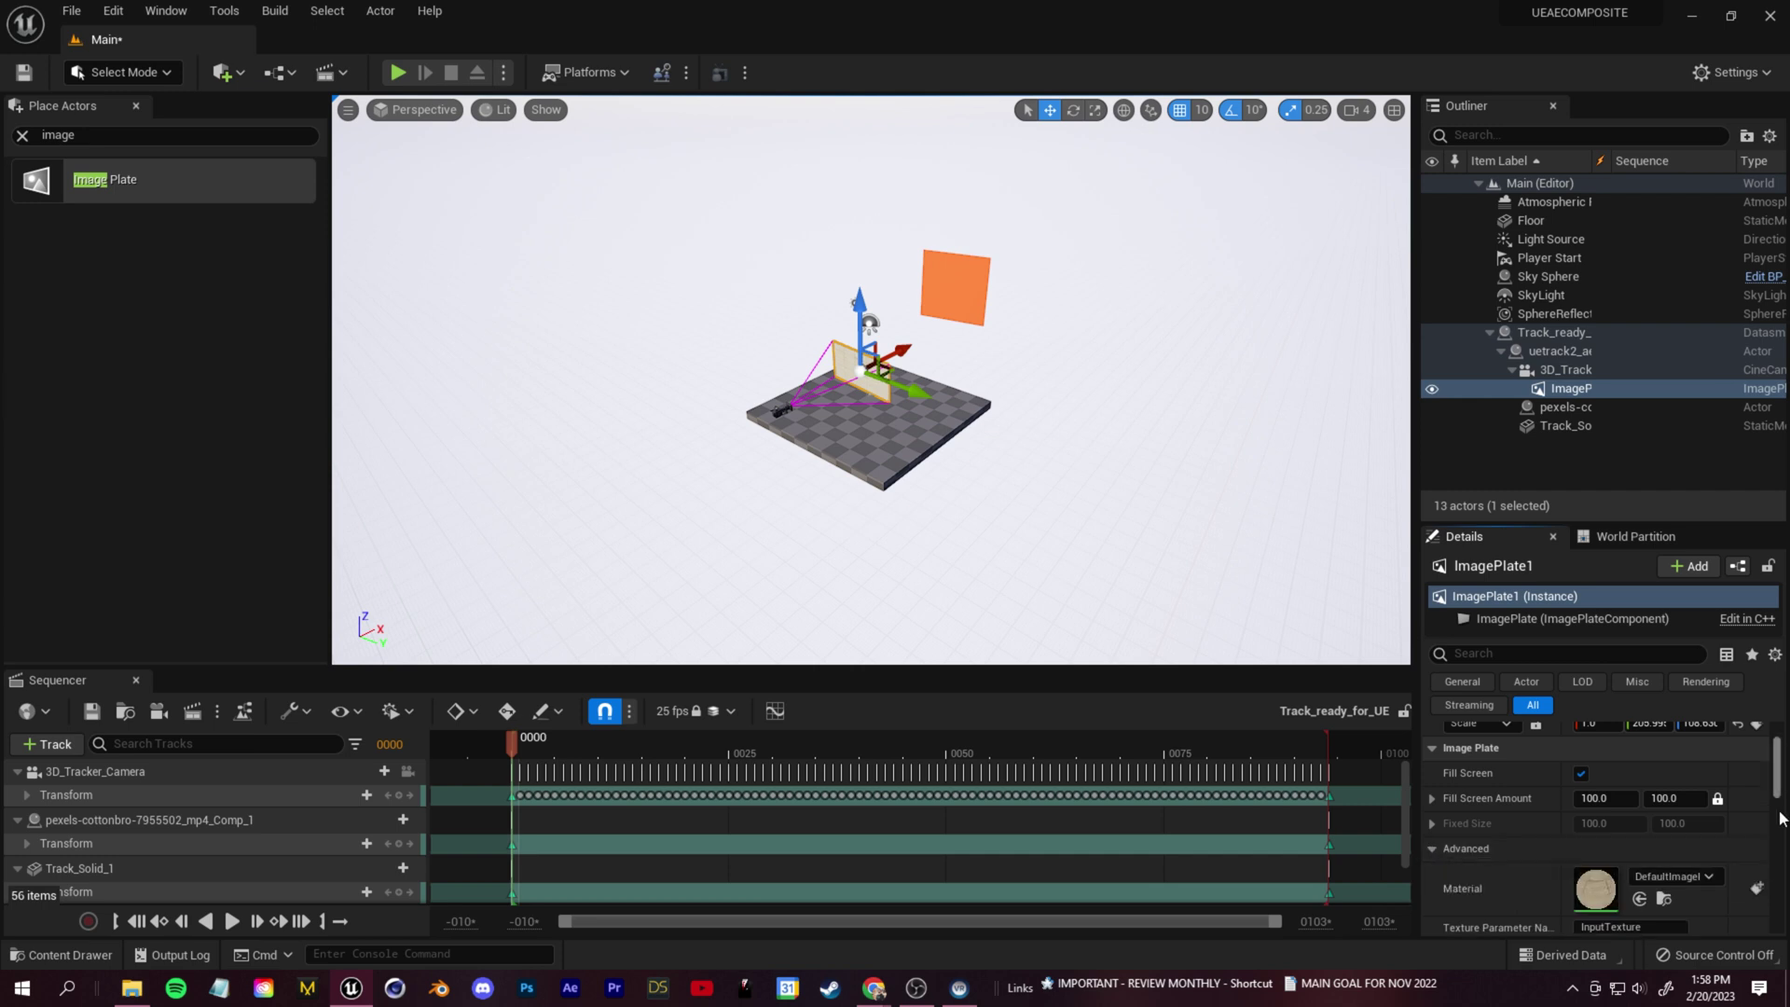
pyautogui.scroll(-2, 1646, 802)
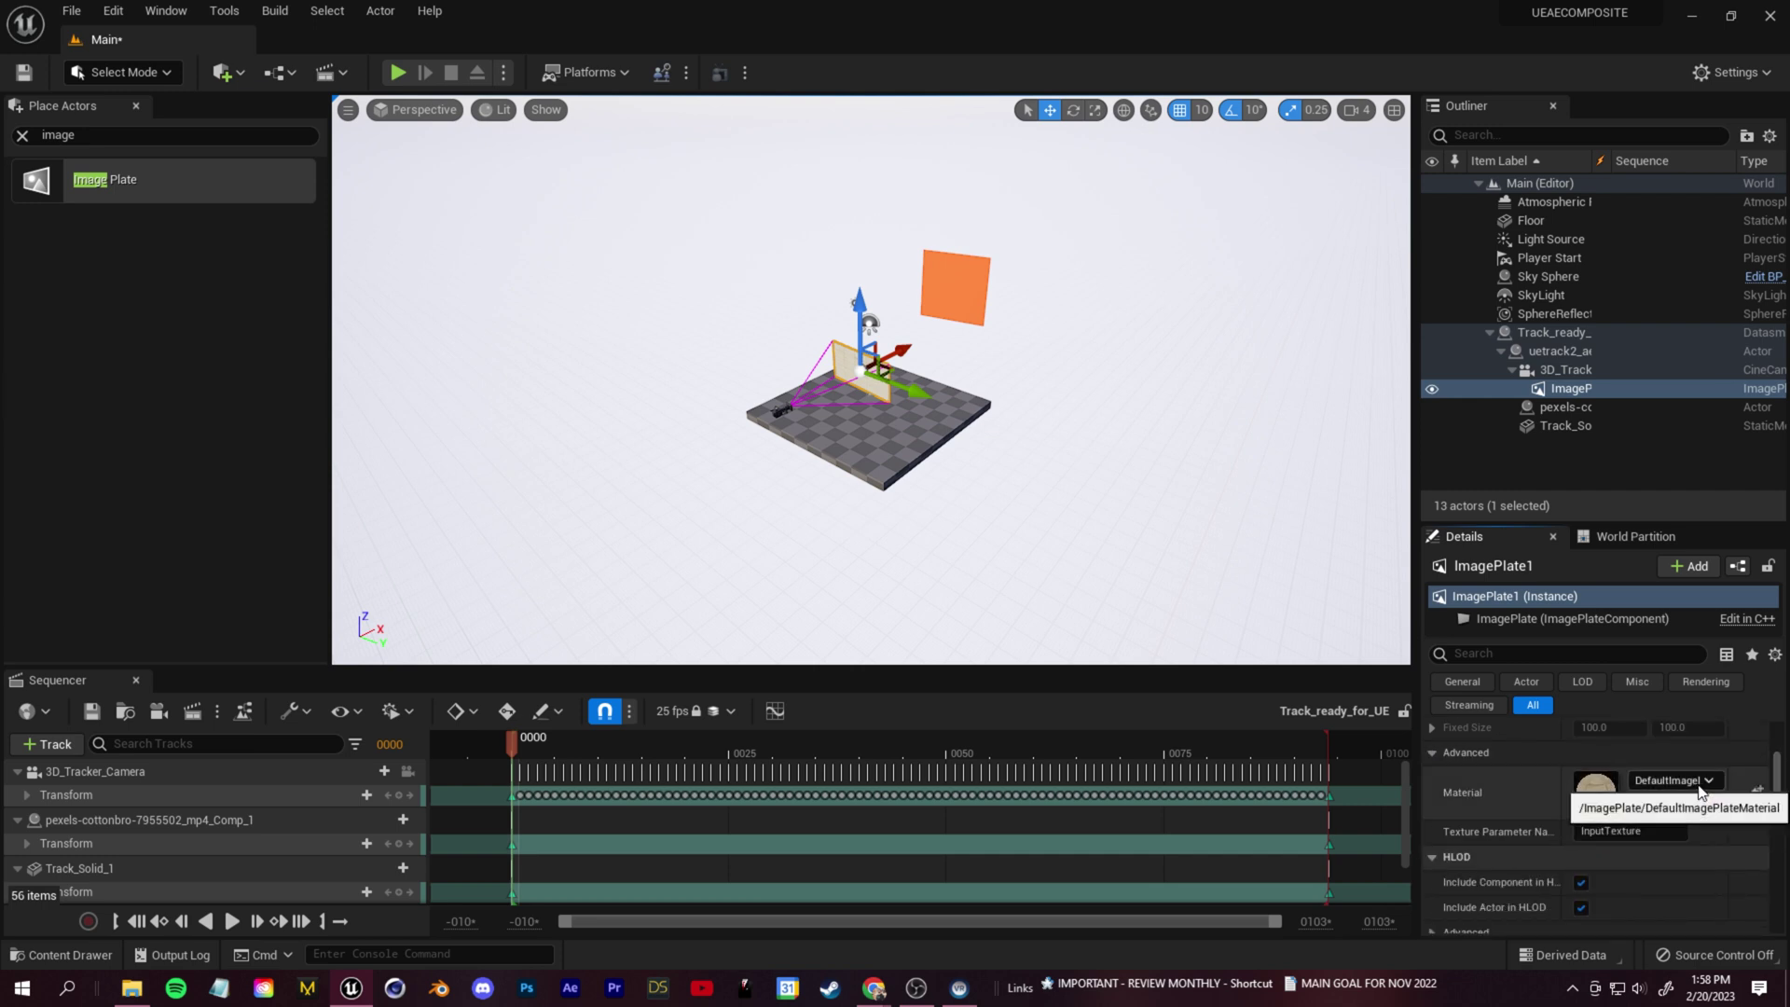
pyautogui.click(1699, 787)
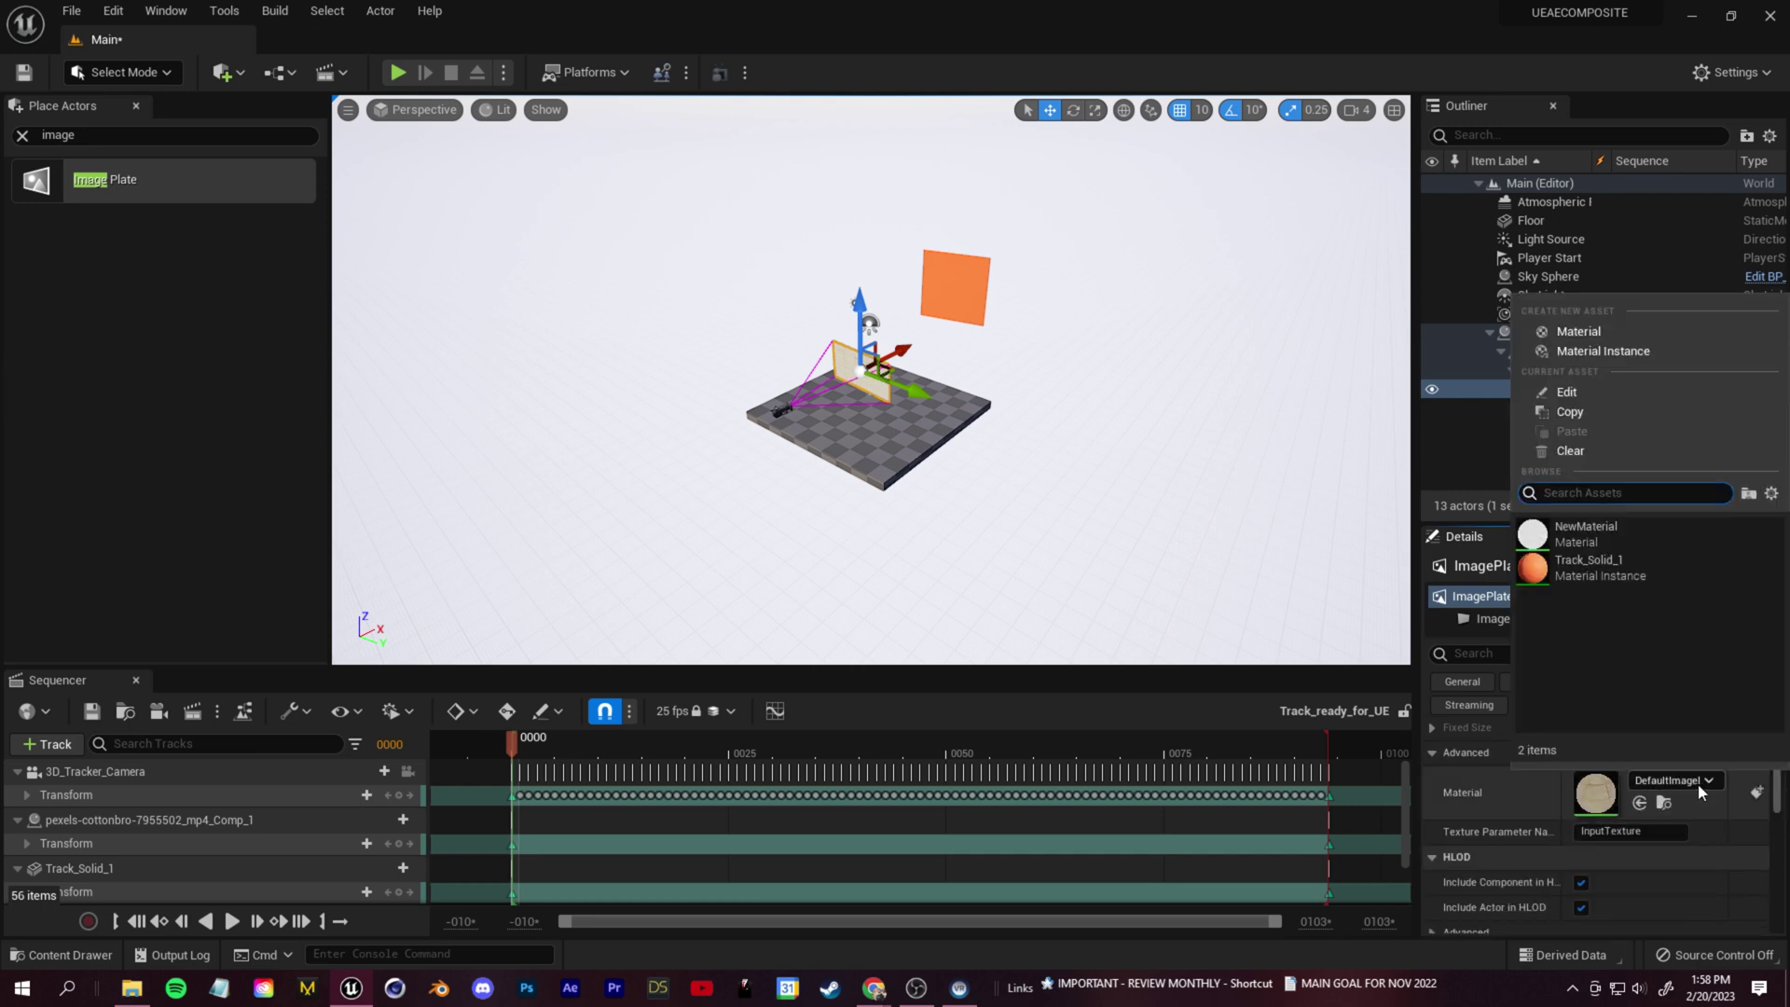
pyautogui.click(1590, 536)
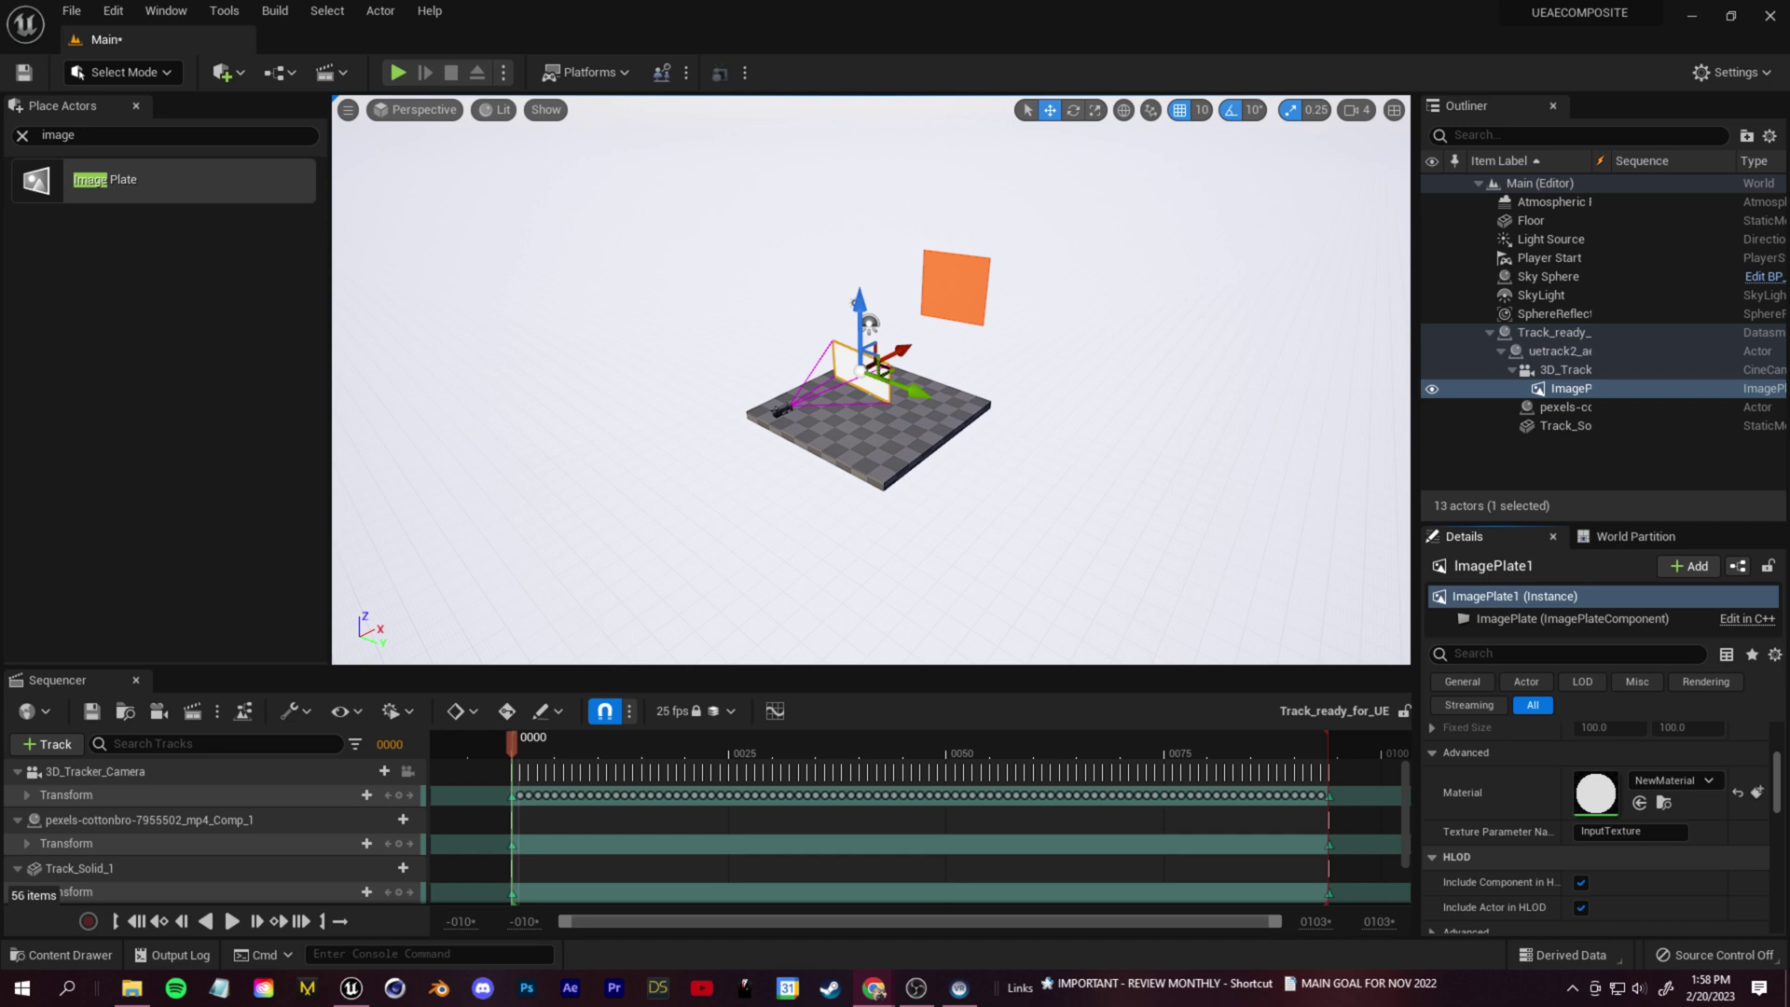
pyautogui.click(51, 955)
# Create an image media source named 'image_sequence' and open it
pyautogui.rightClick(746, 779)
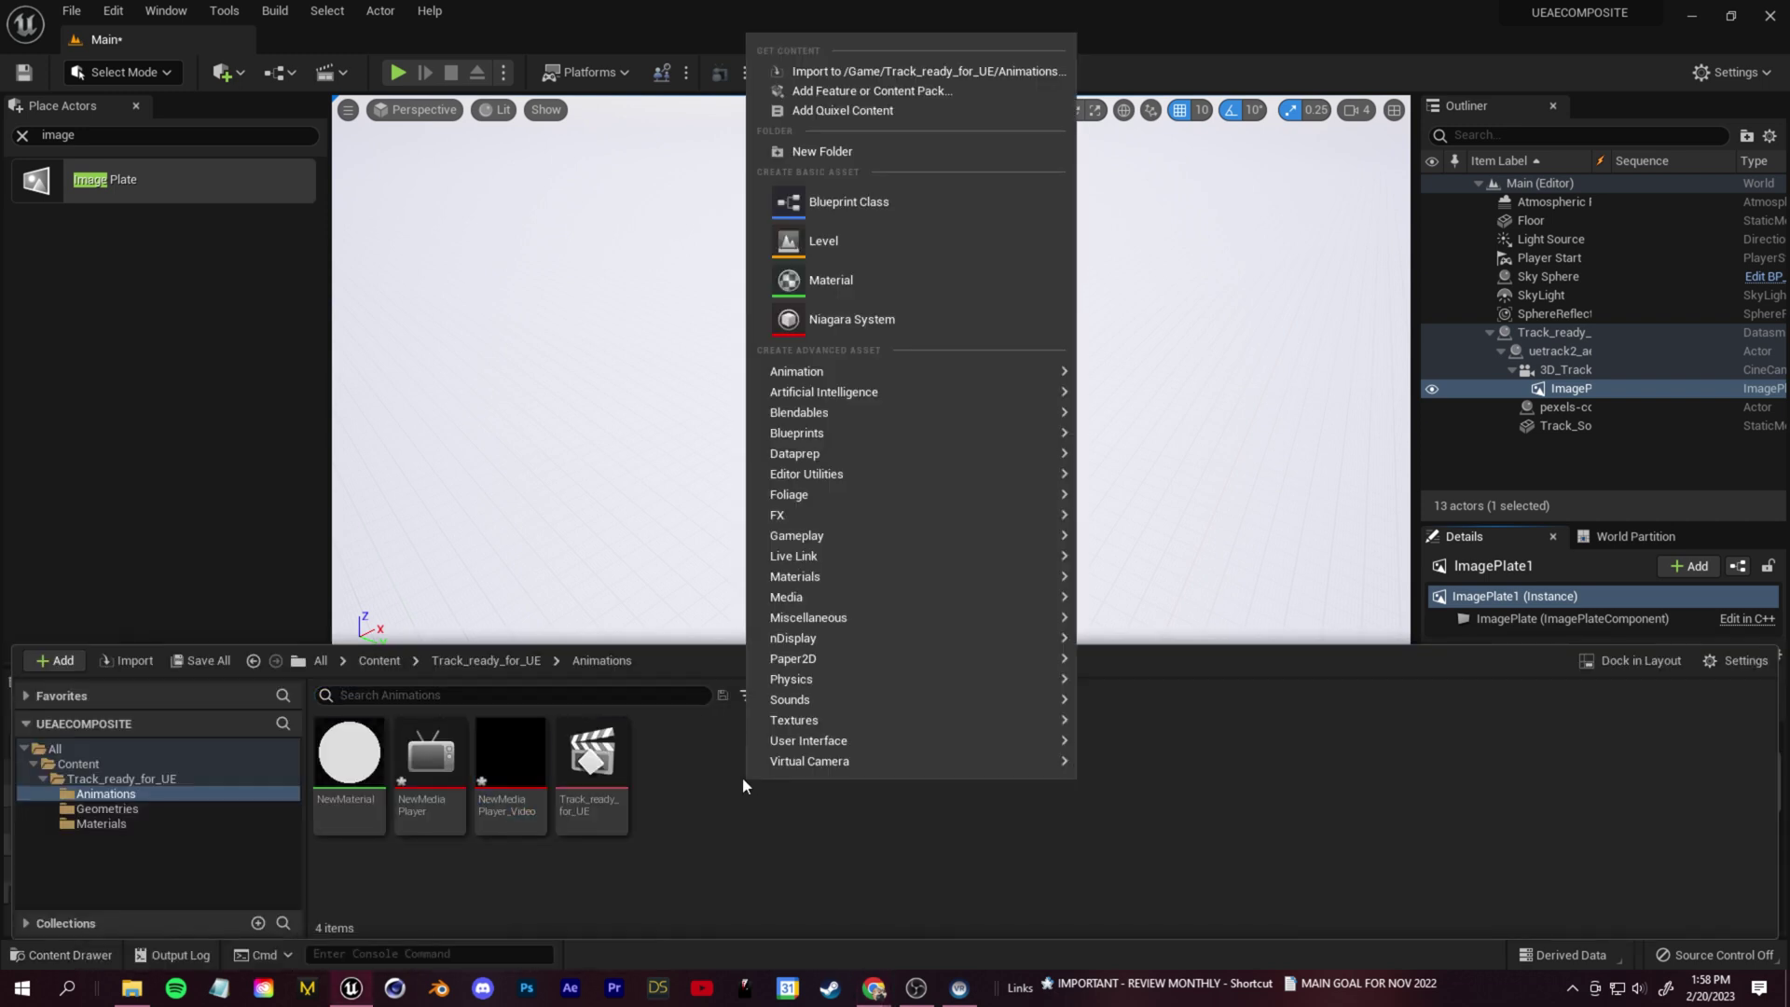
pyautogui.moveTo(955, 611)
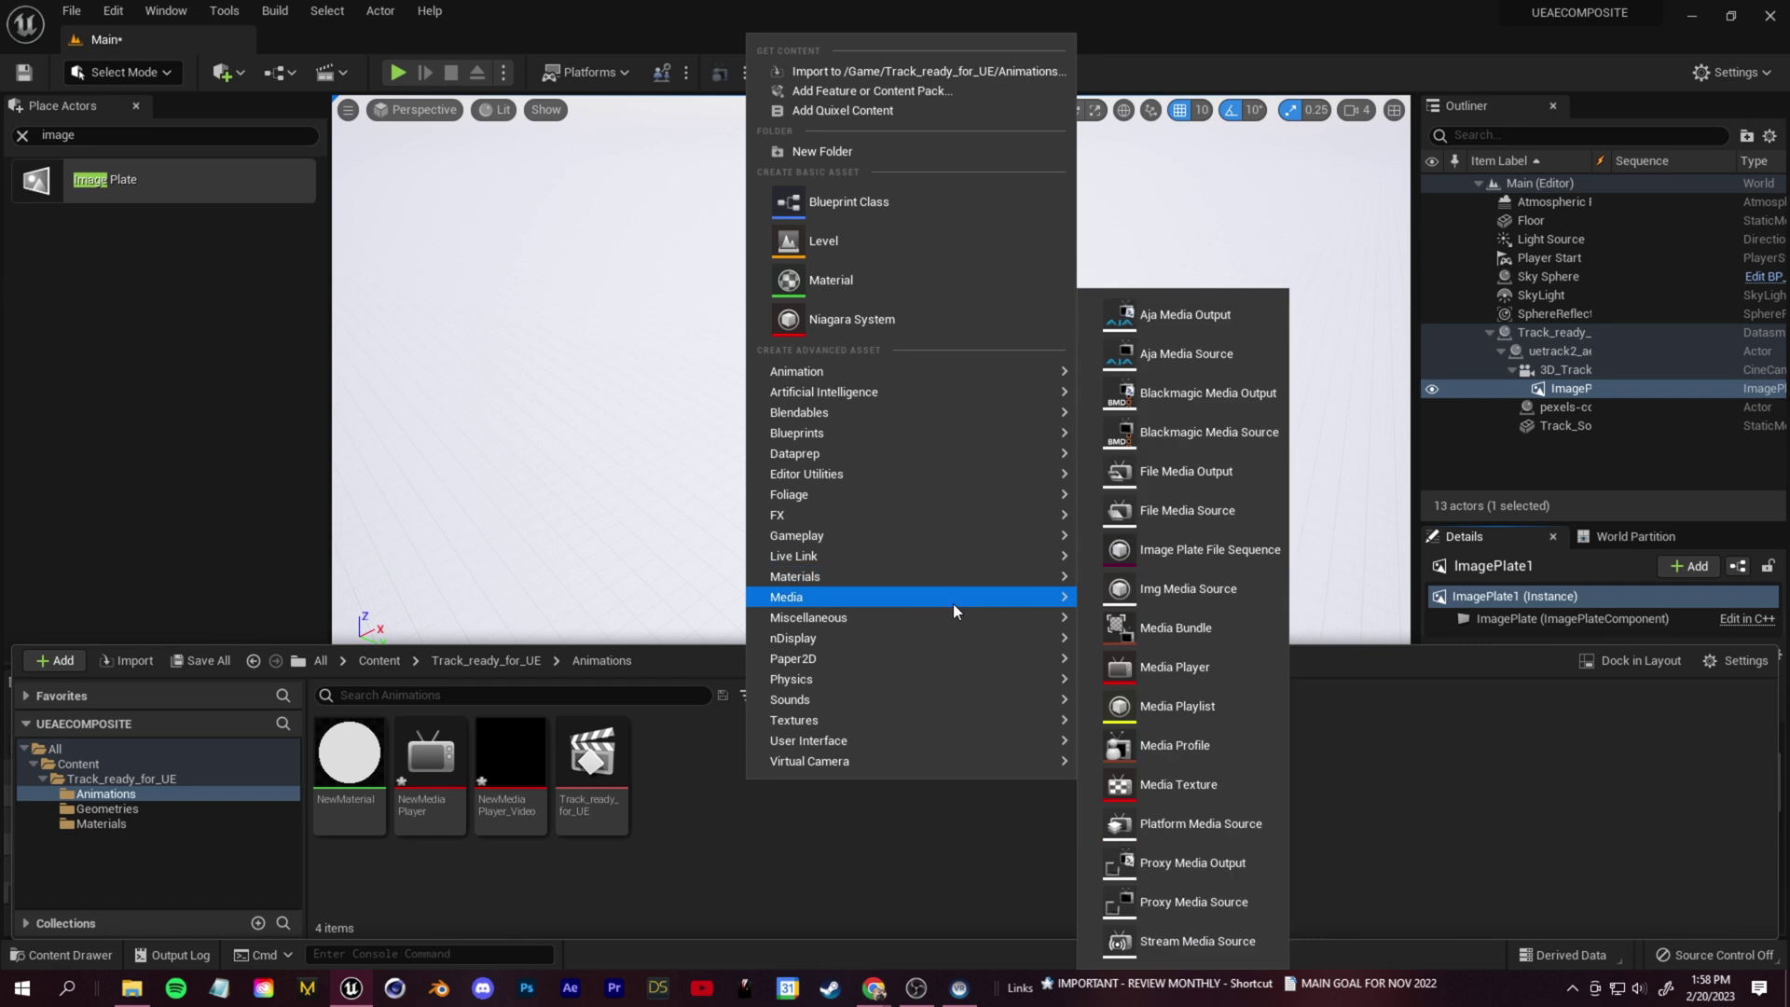
pyautogui.click(1222, 595)
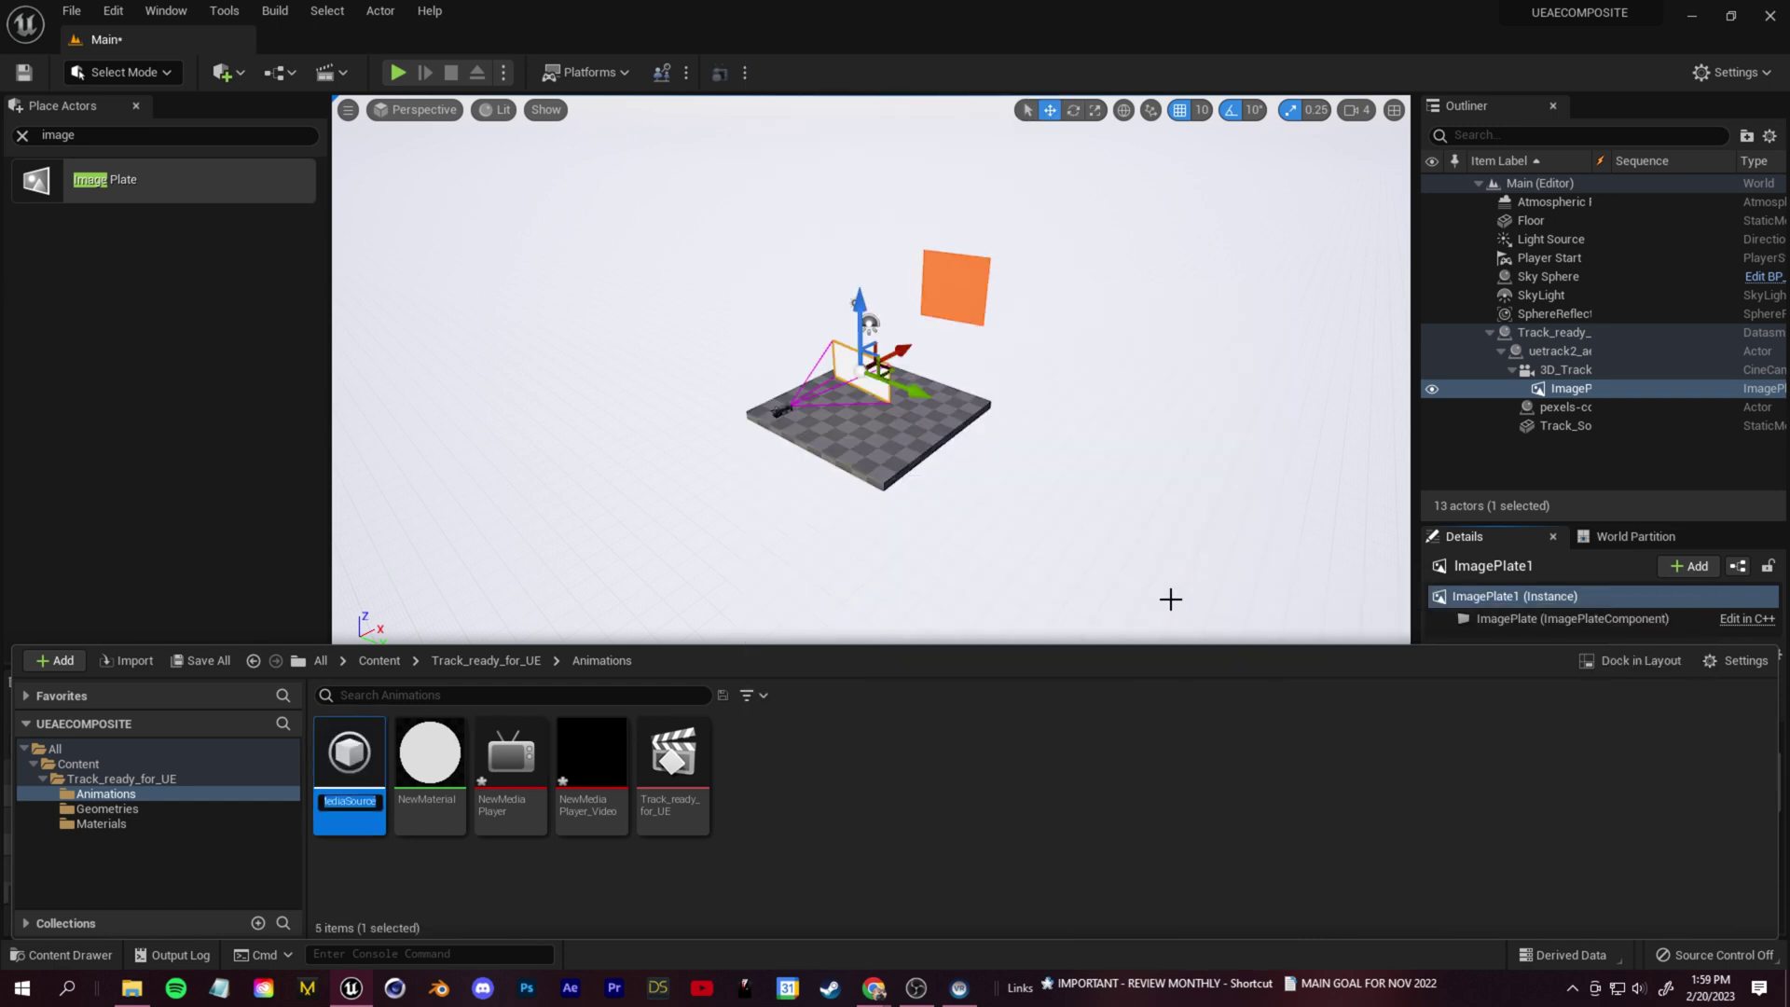
pyautogui.write('image_sequence')
pyautogui.press('Return')
pyautogui.doubleClick(347, 754)
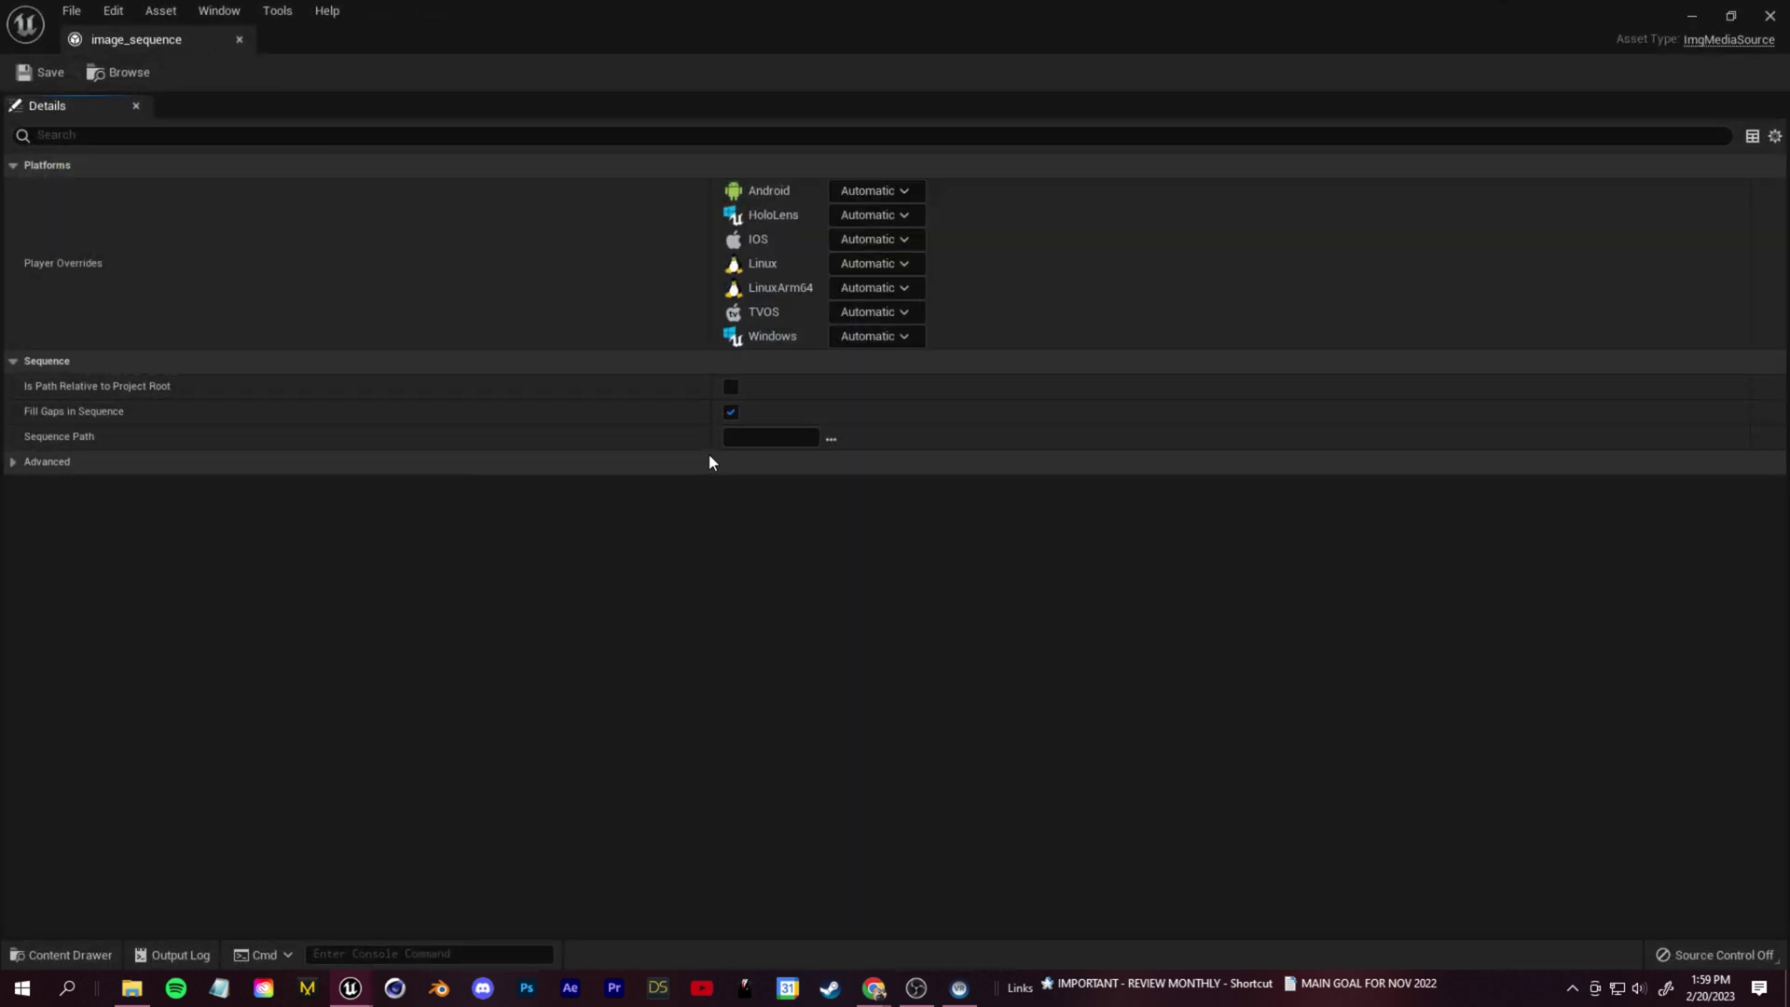
# Point image_sequence's sequence path at the footage png seq2 folder
pyautogui.click(830, 439)
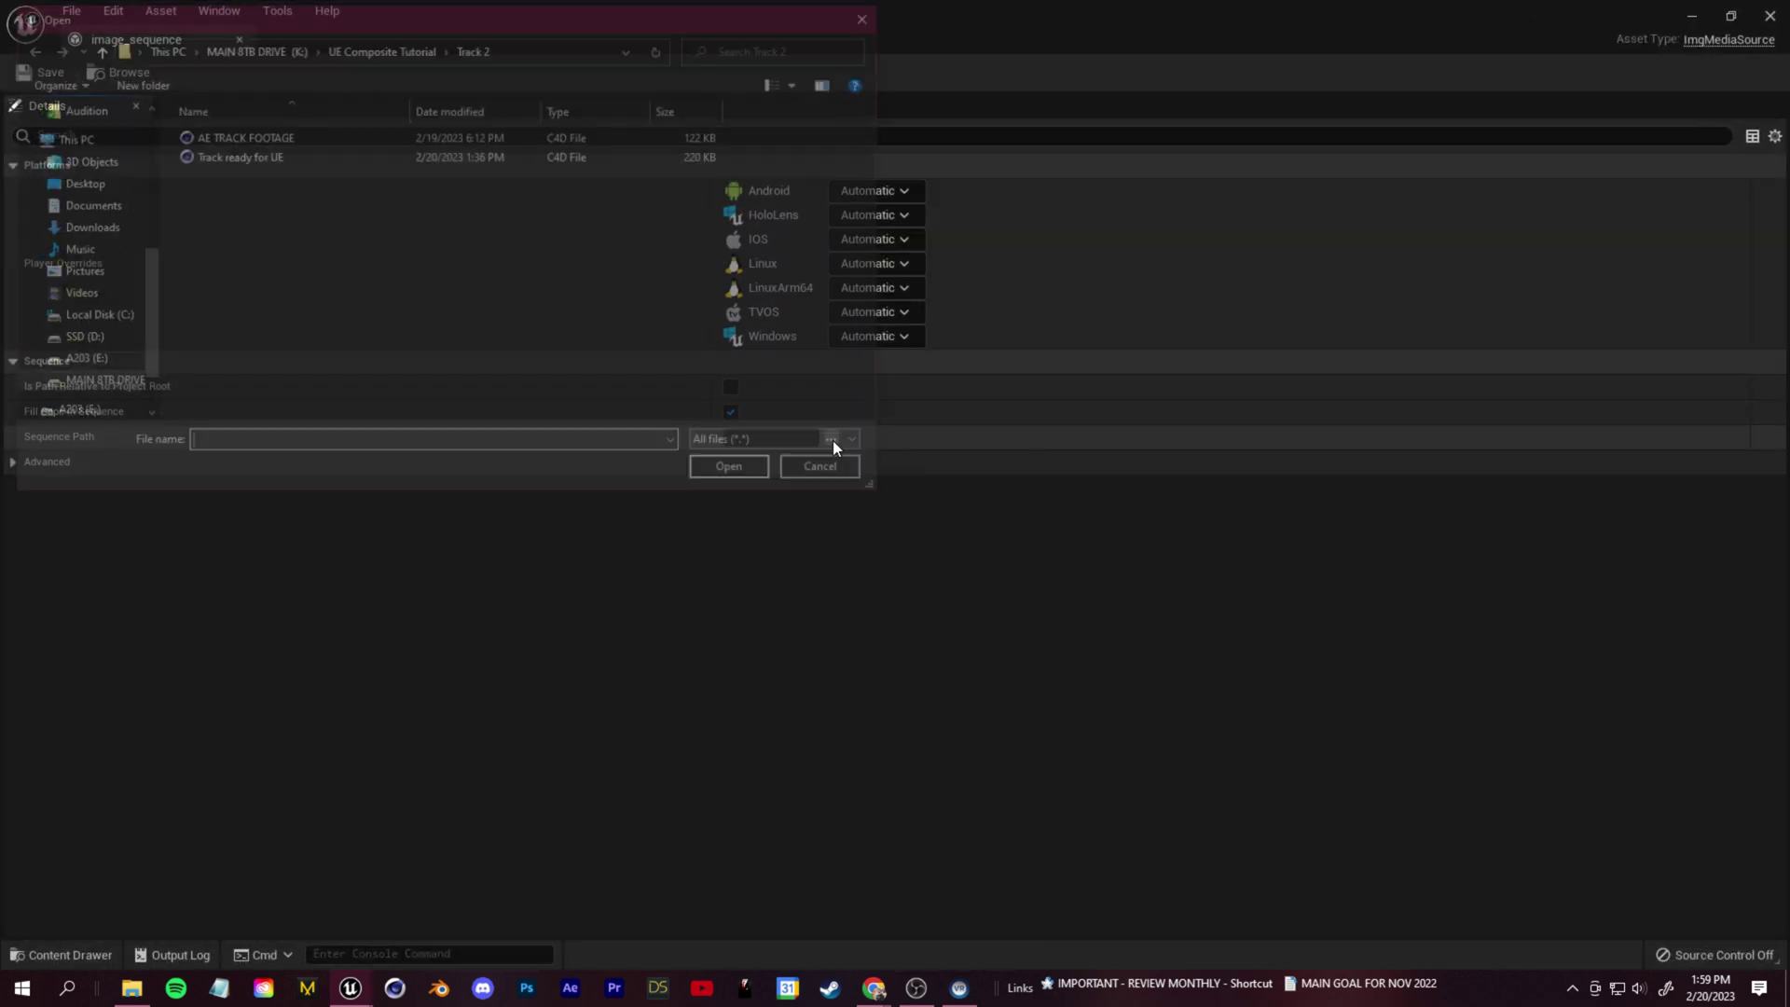
pyautogui.click(352, 49)
pyautogui.doubleClick(213, 190)
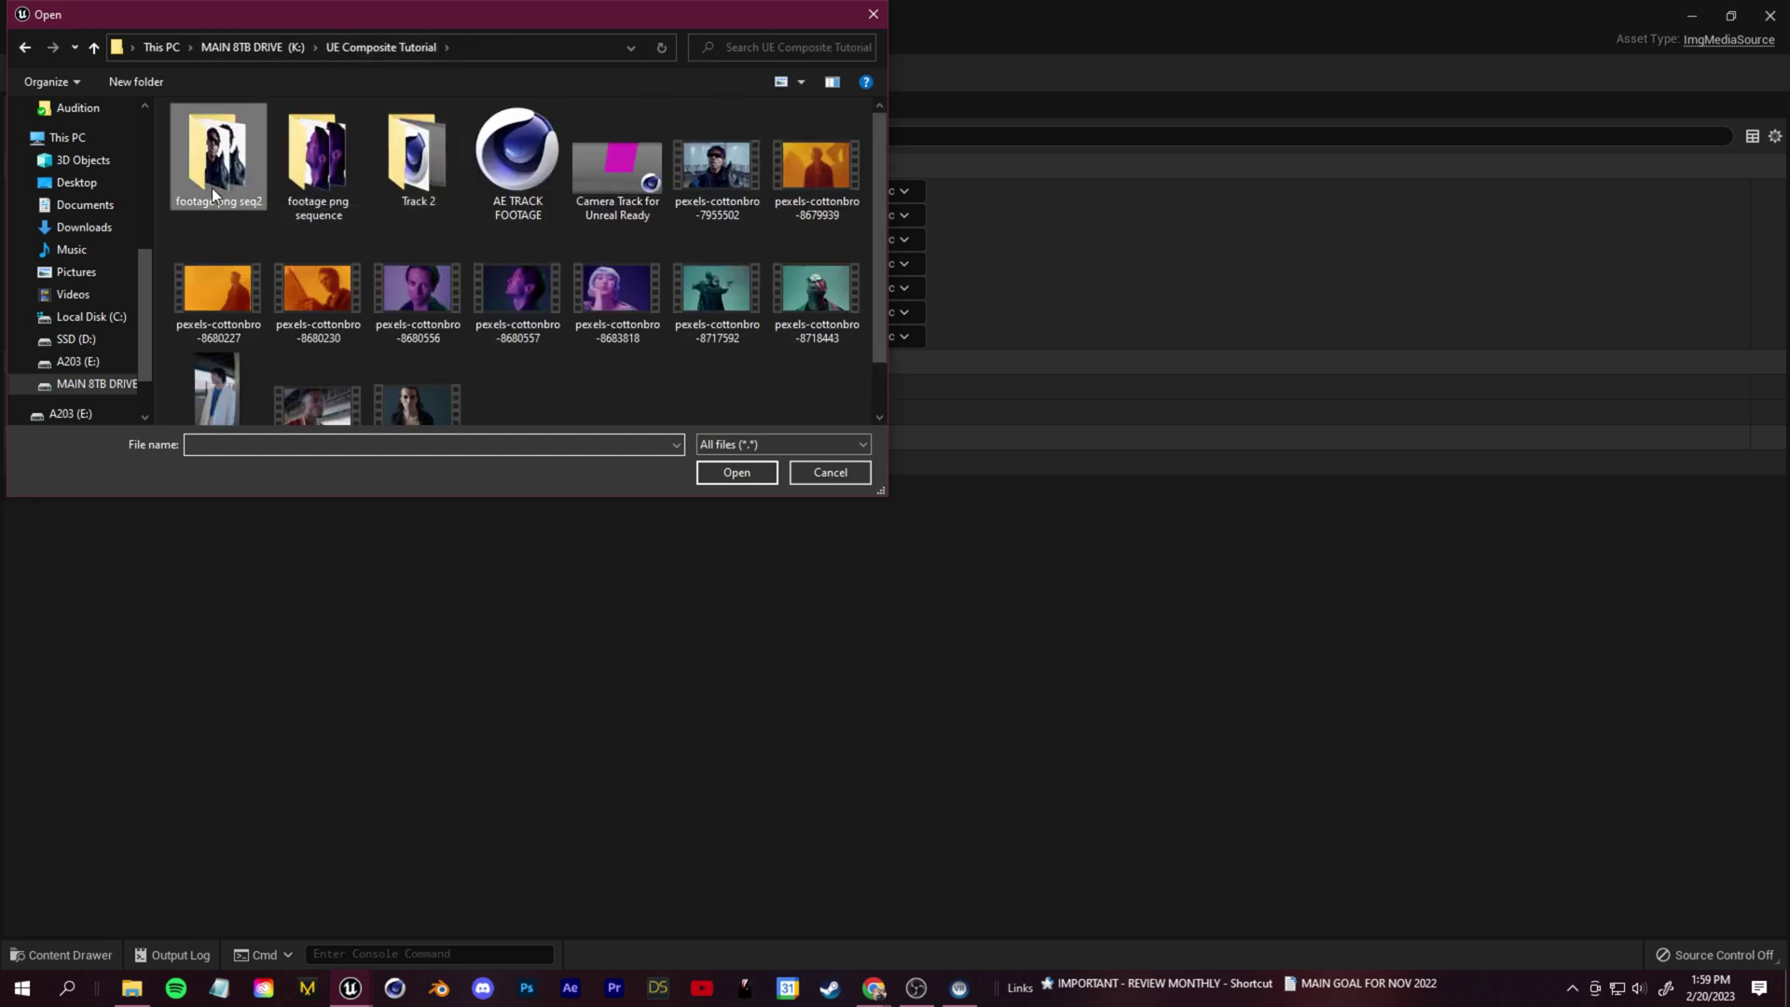
pyautogui.click(224, 193)
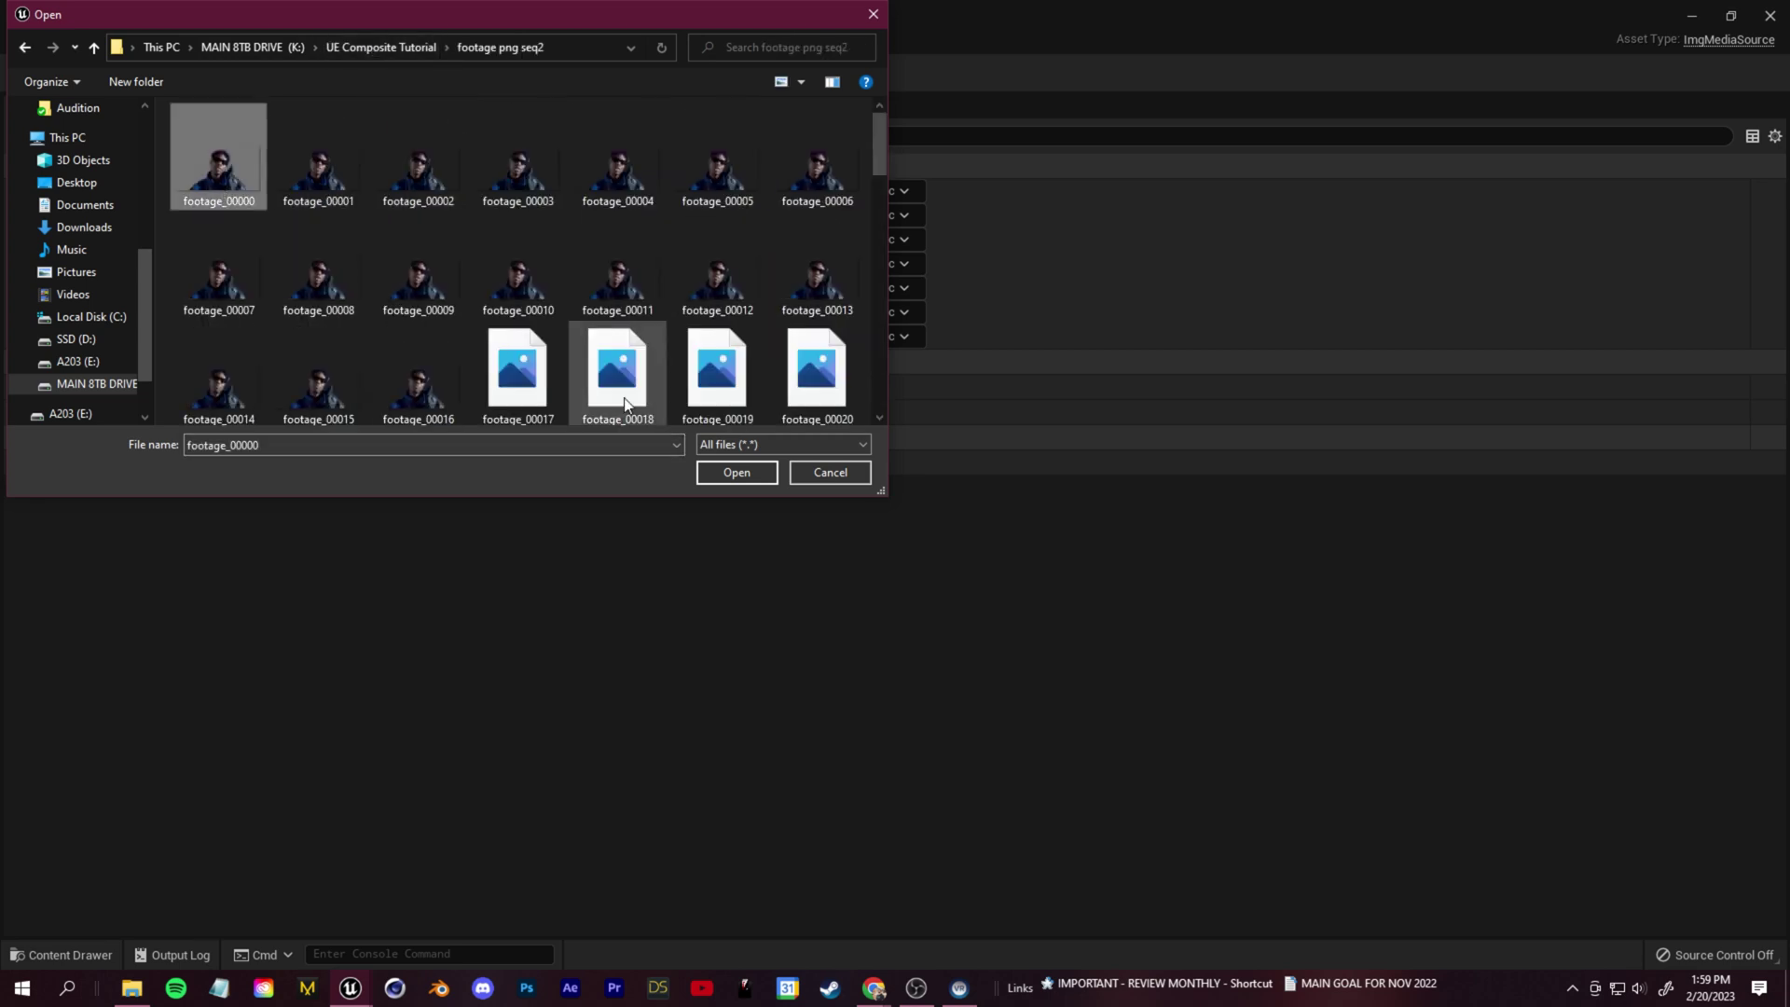
pyautogui.click(737, 473)
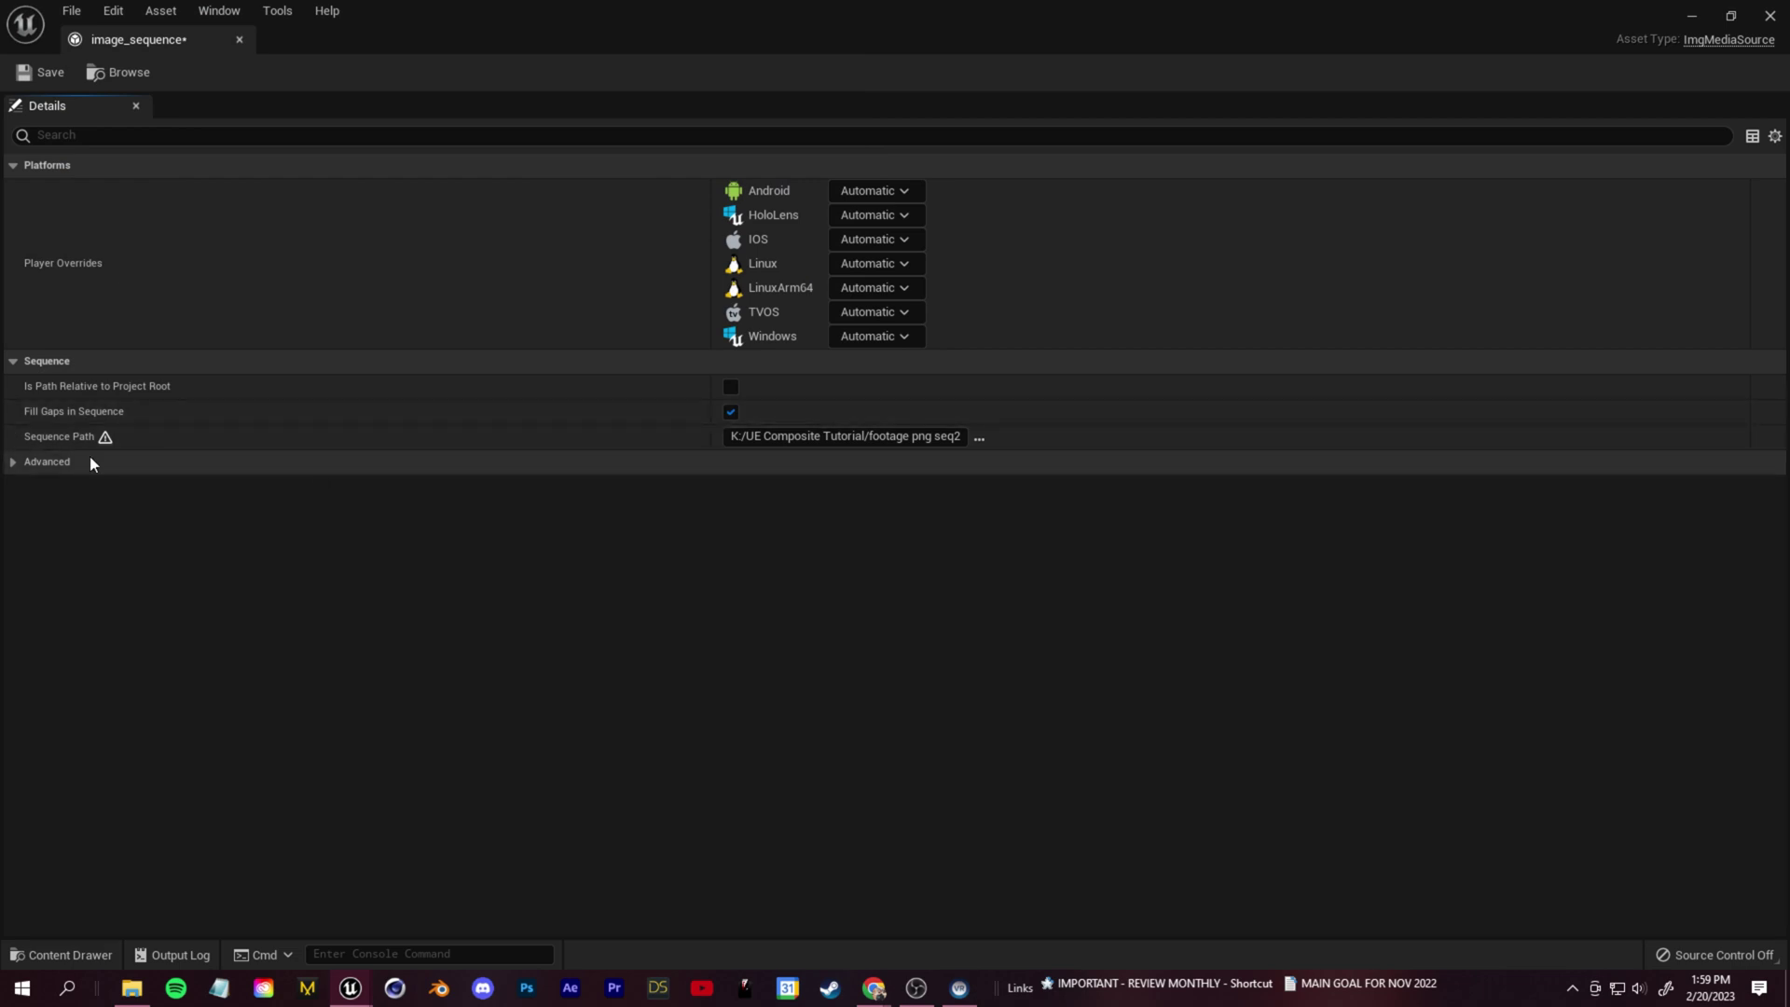
# Set the Frame Rate Override to 25 fps (PAL/25) and save image_sequence
pyautogui.click(15, 464)
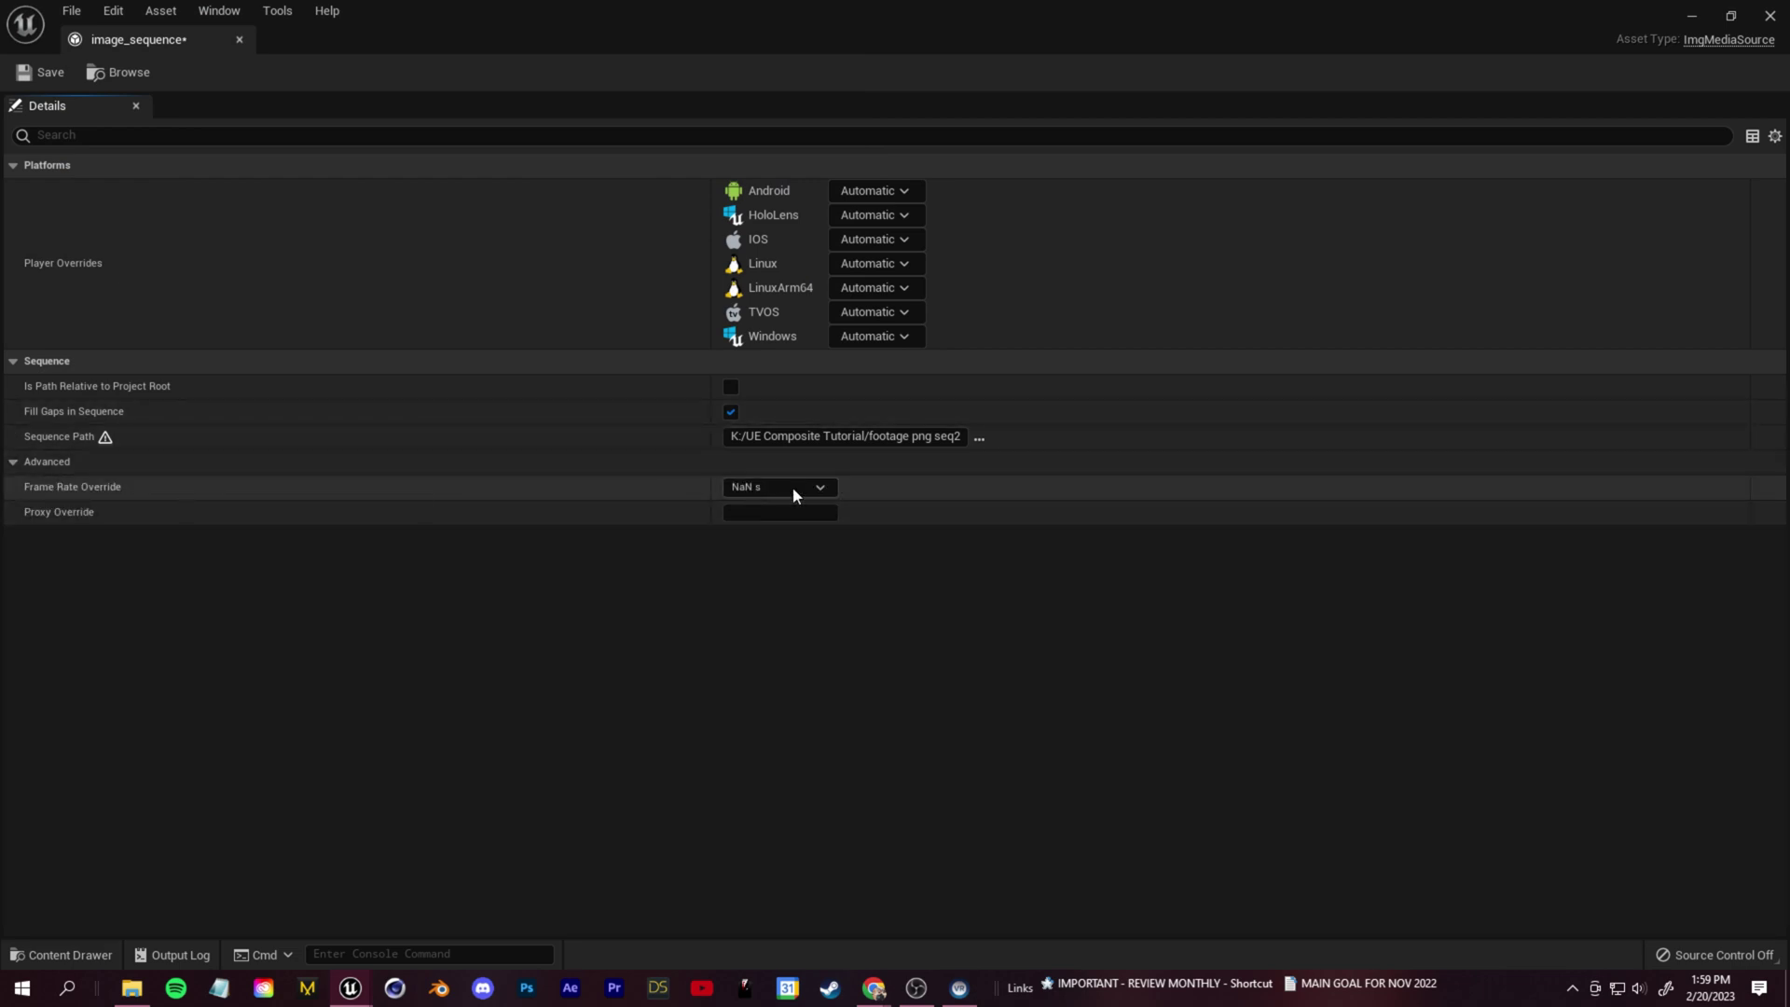
pyautogui.click(820, 487)
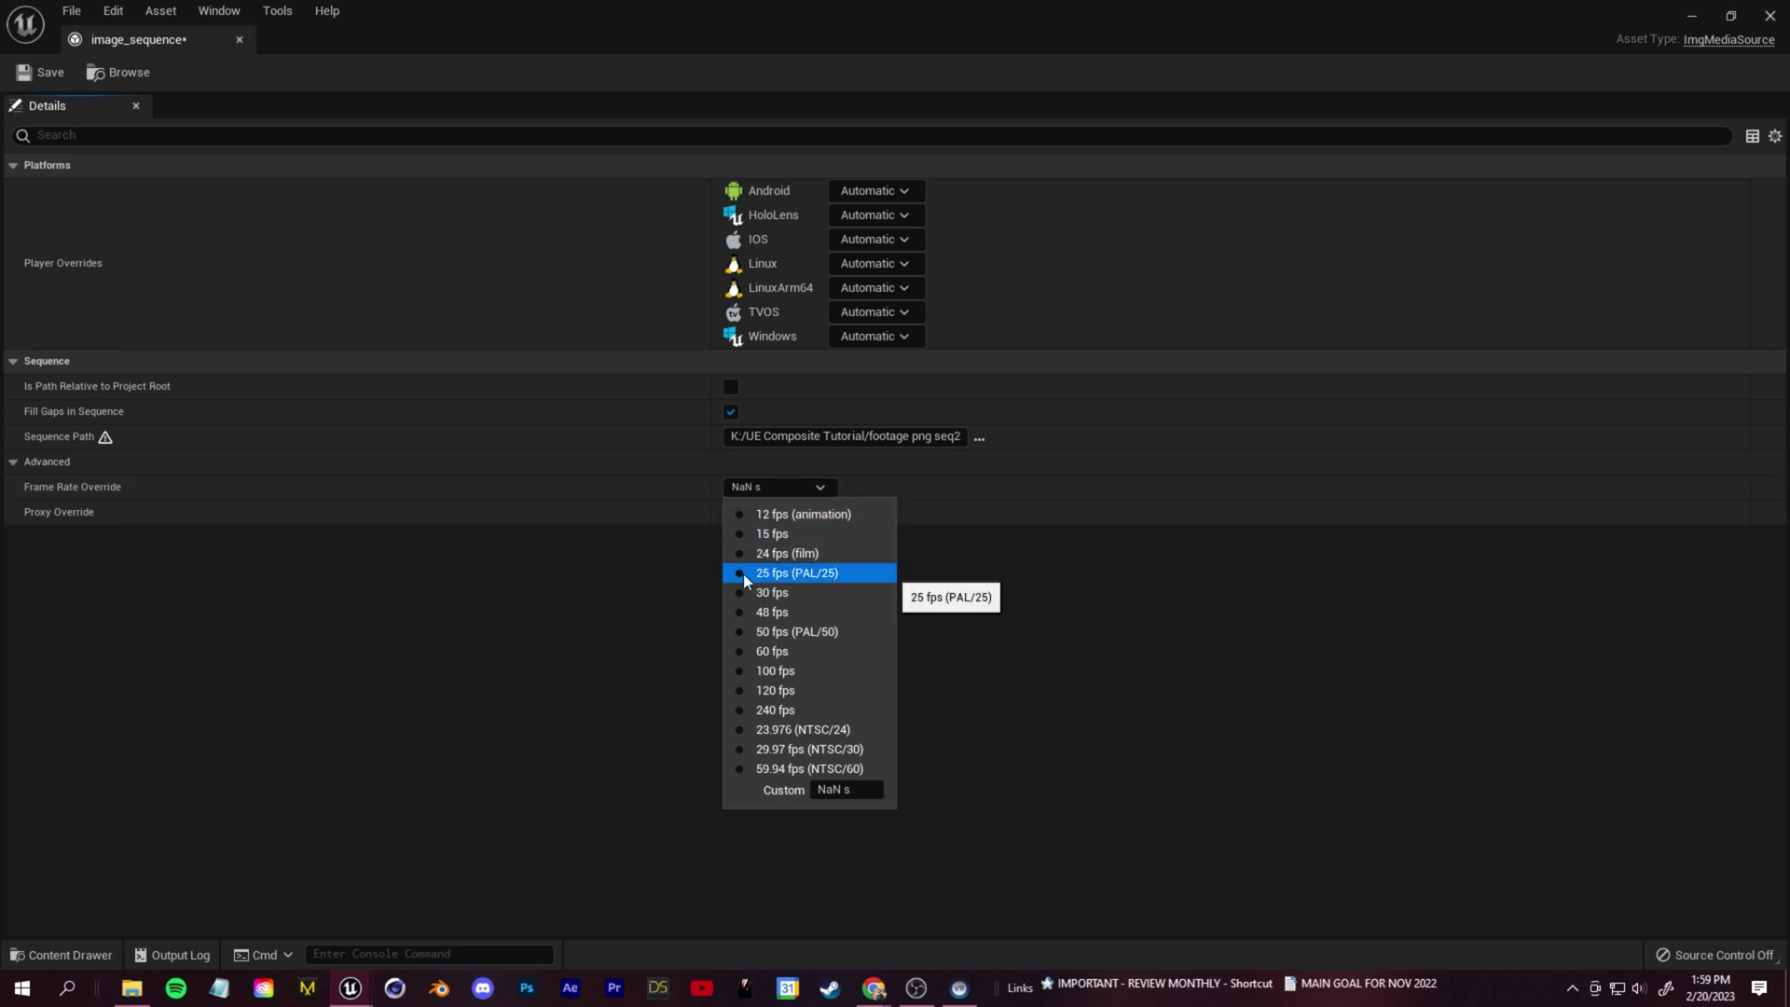
pyautogui.click(778, 573)
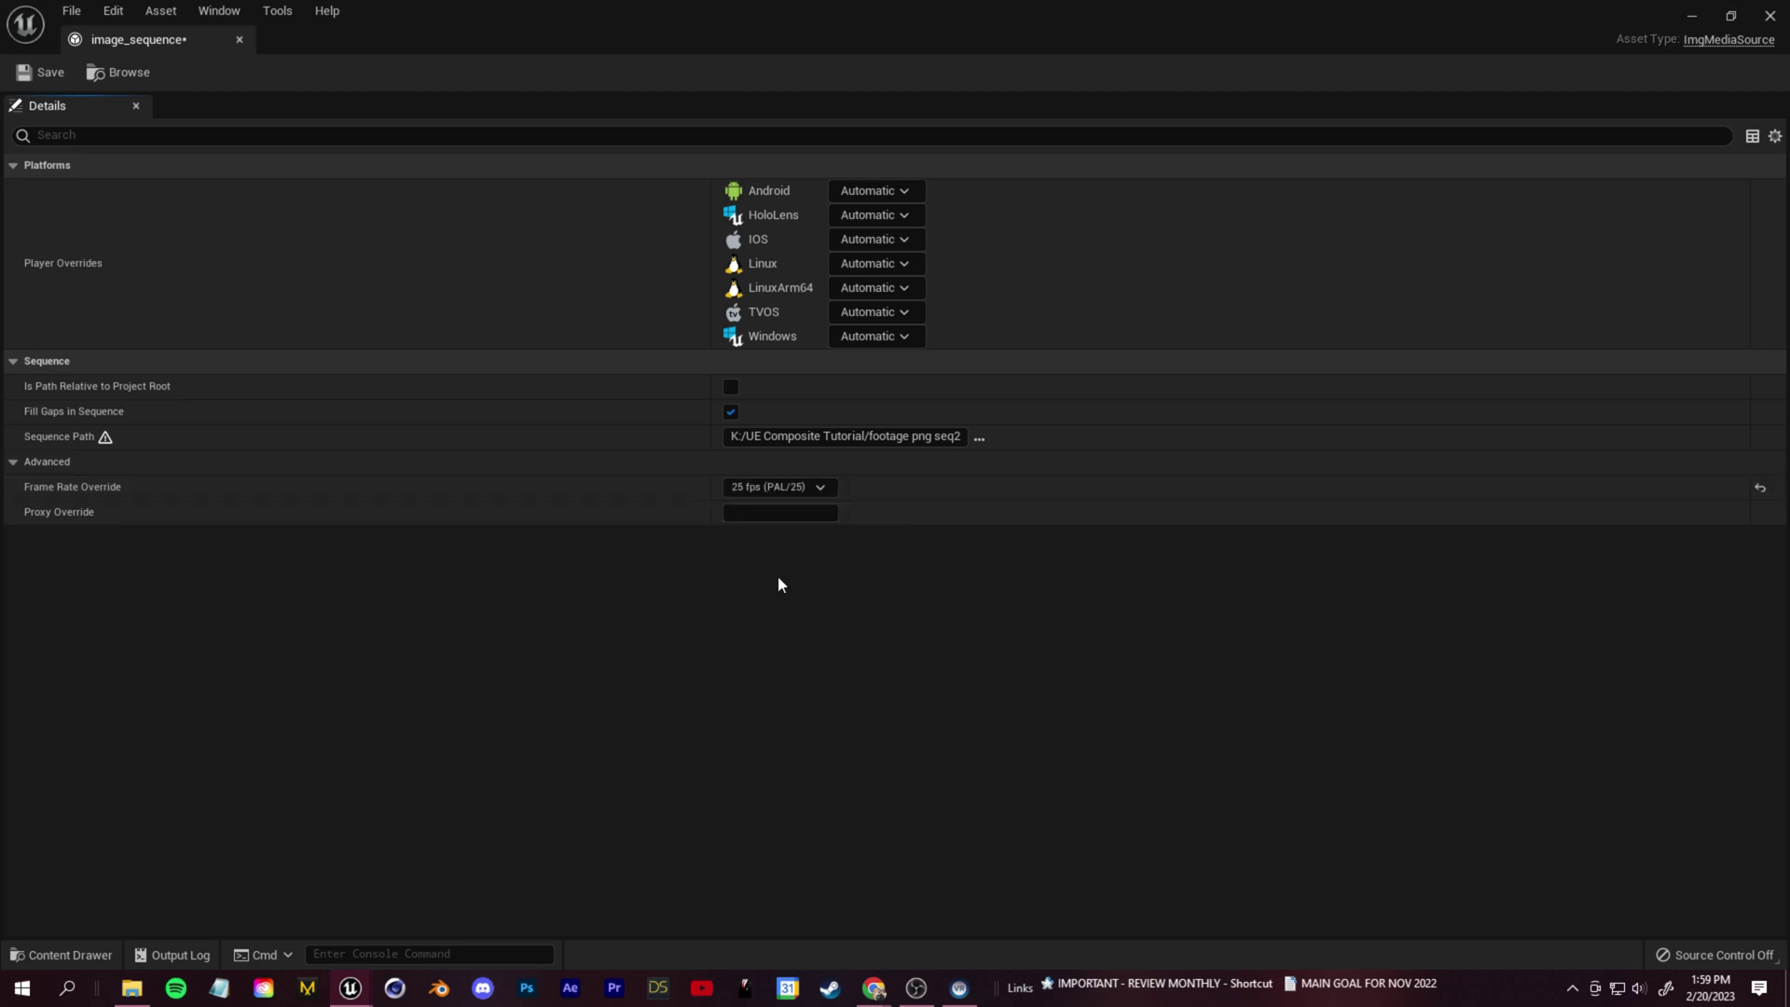
pyautogui.click(39, 76)
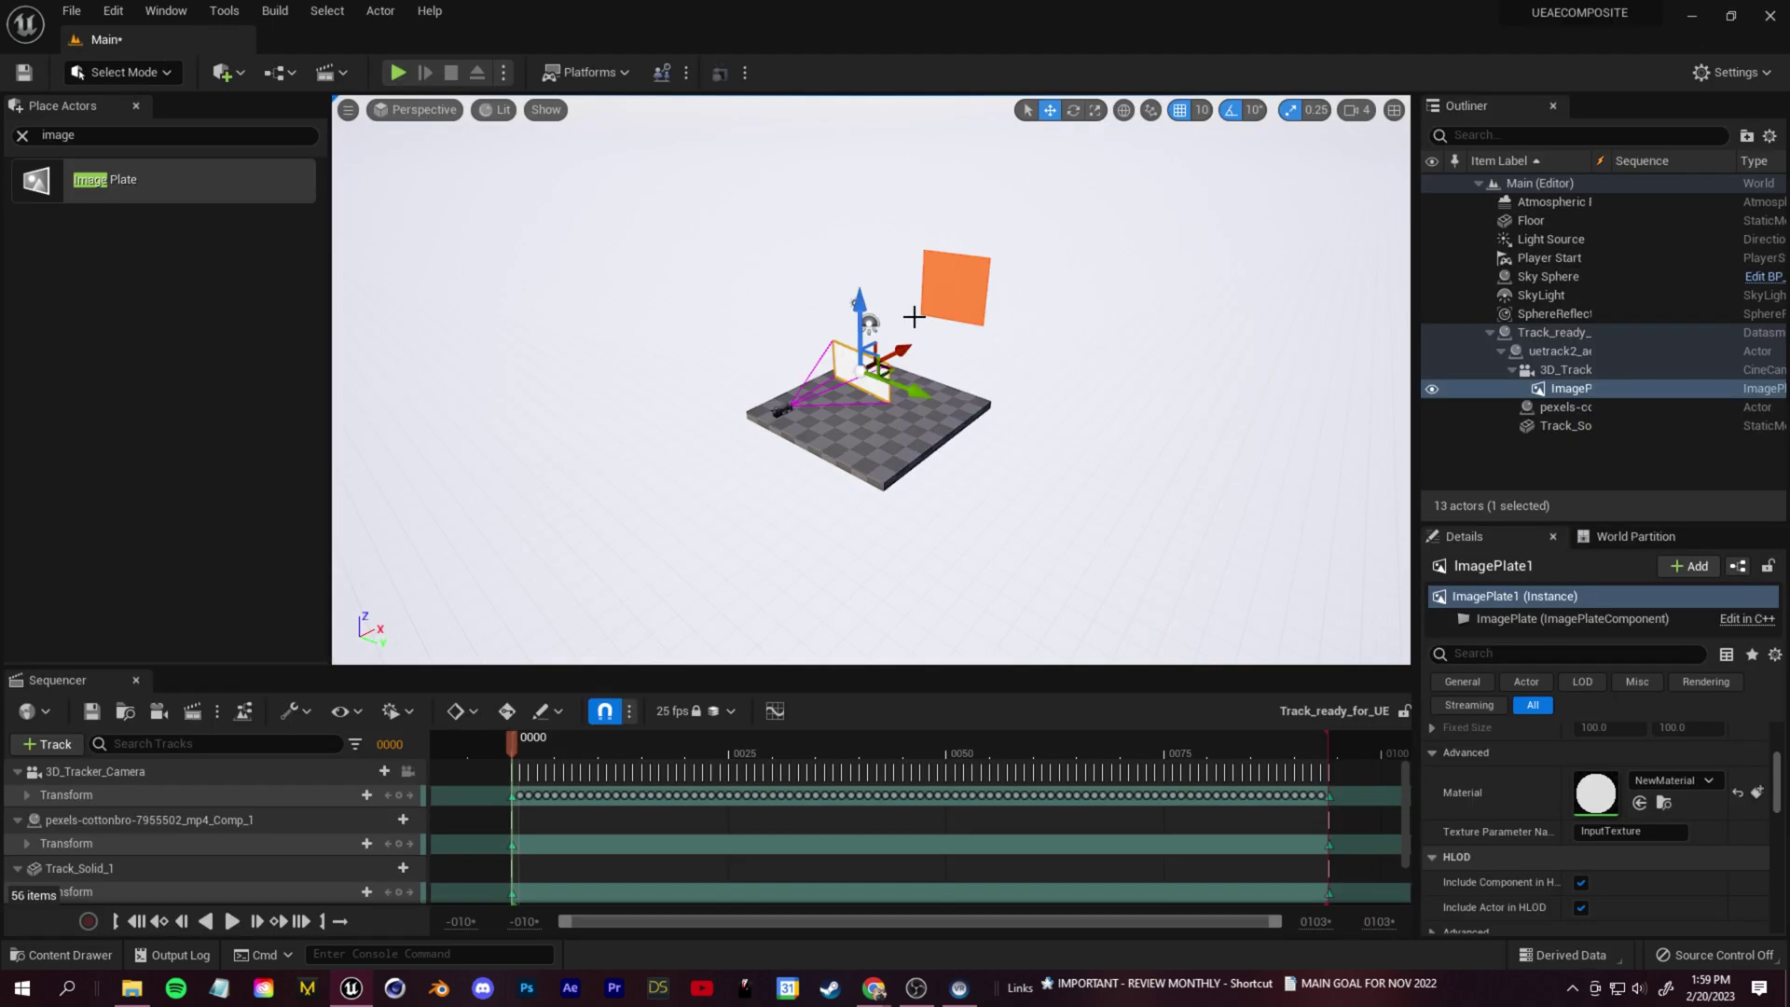
# Load image_sequence into NewMediaPlayer so it plays at 25 fps, then close the player
pyautogui.press('f')
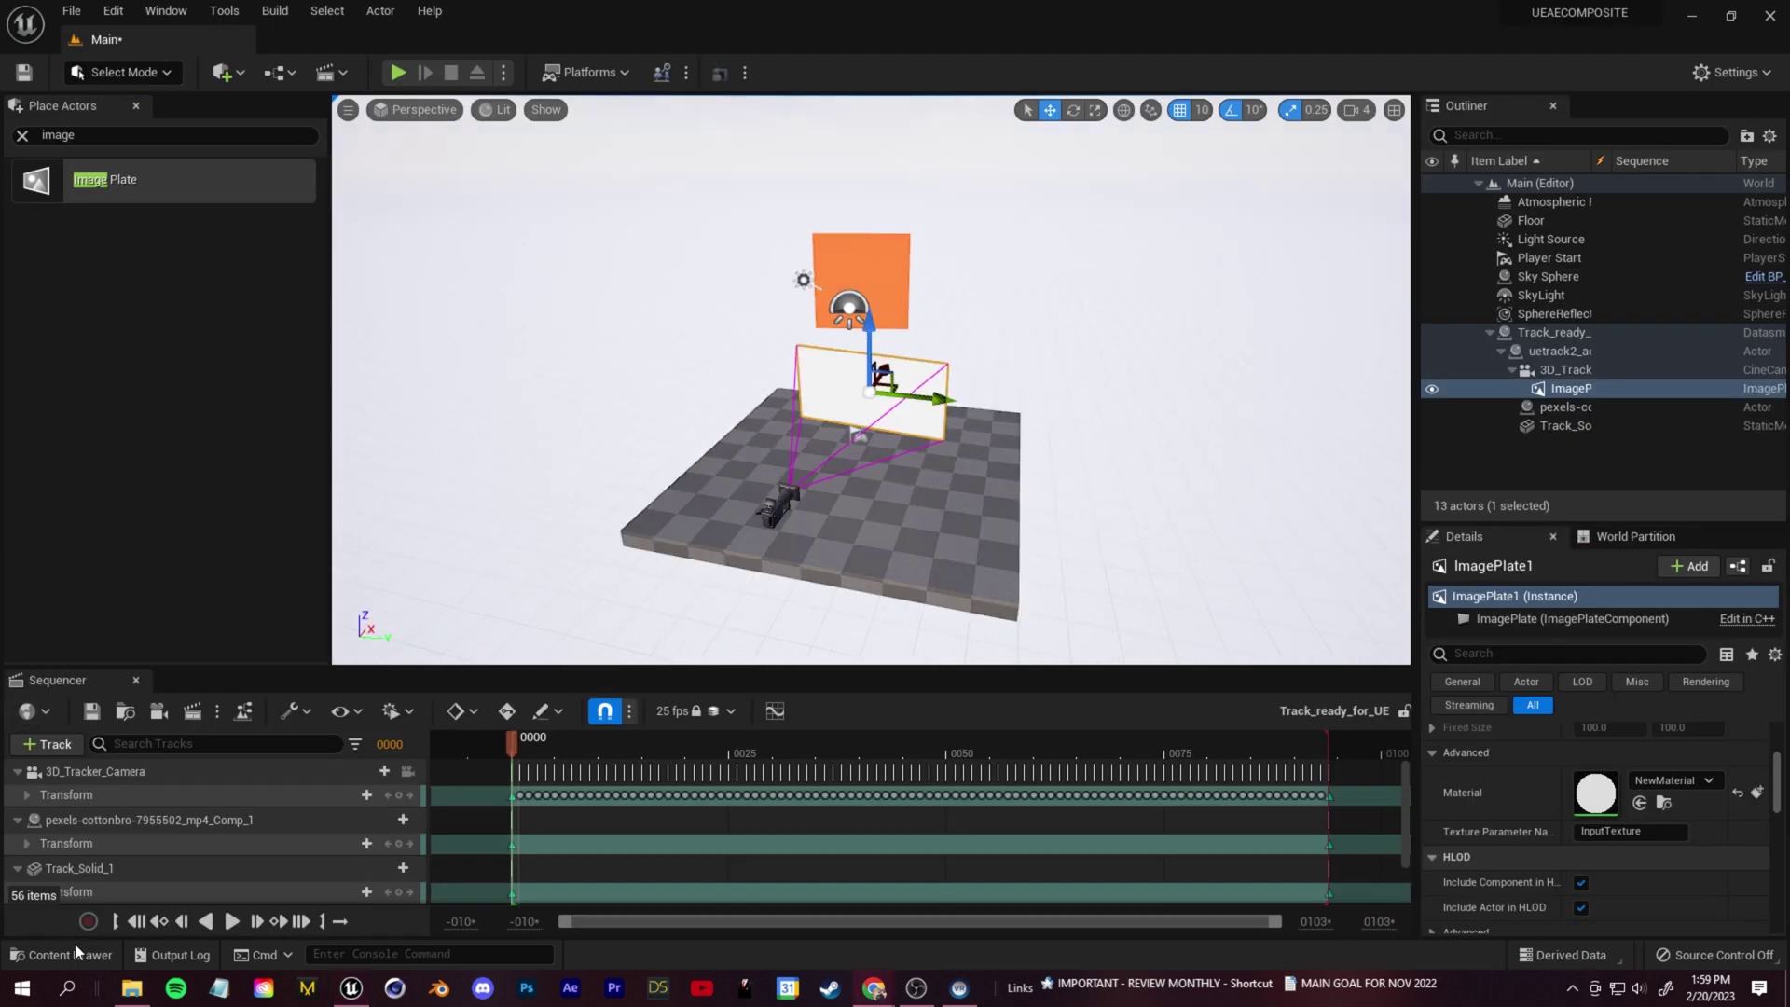
pyautogui.click(61, 955)
pyautogui.doubleClick(511, 760)
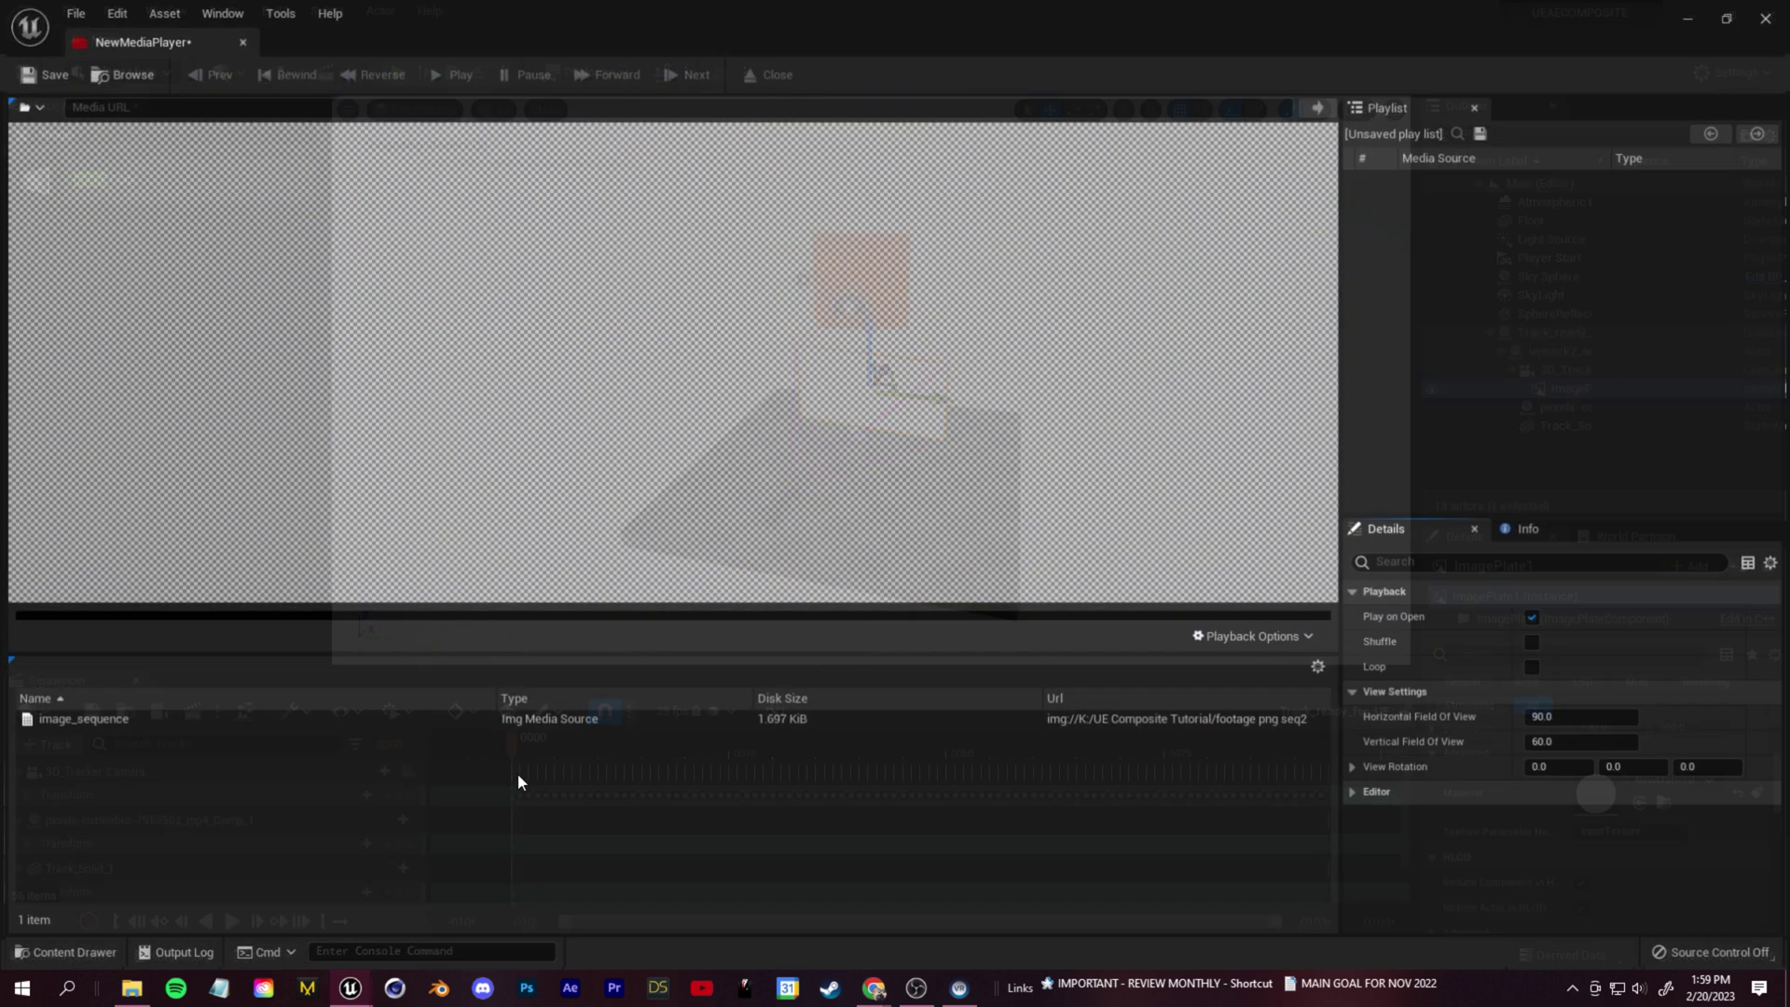
pyautogui.doubleClick(104, 722)
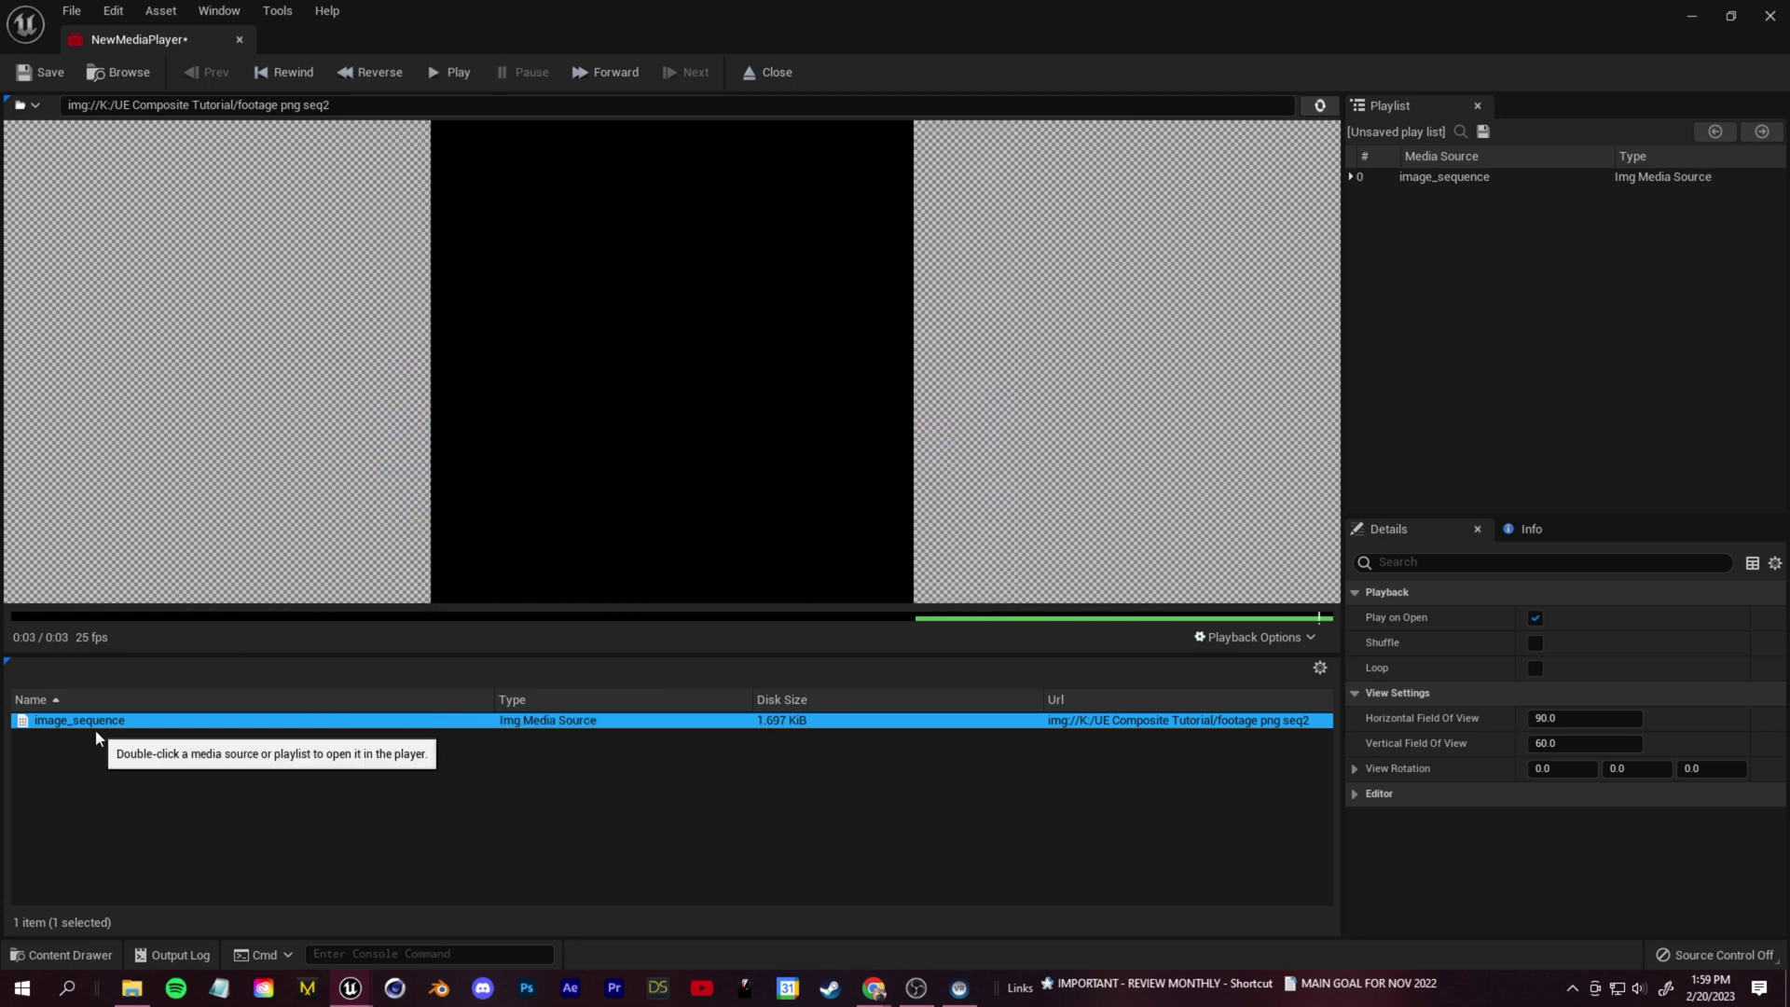
pyautogui.doubleClick(127, 723)
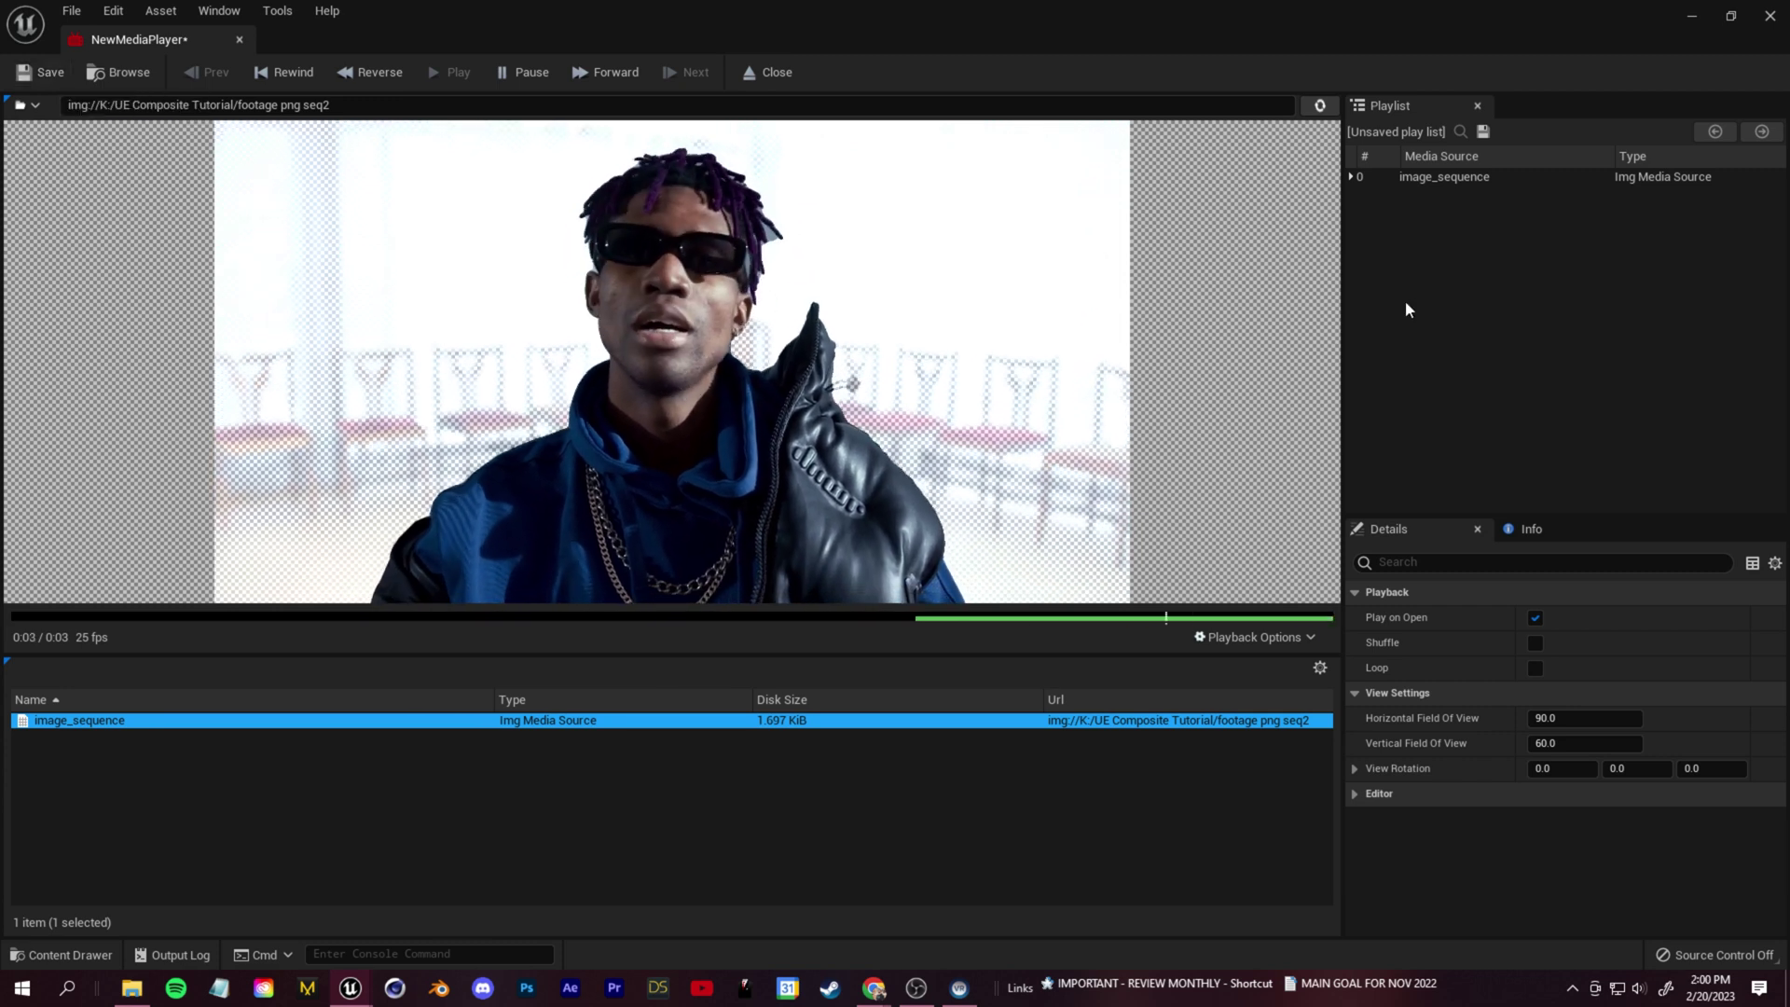
pyautogui.click(1771, 18)
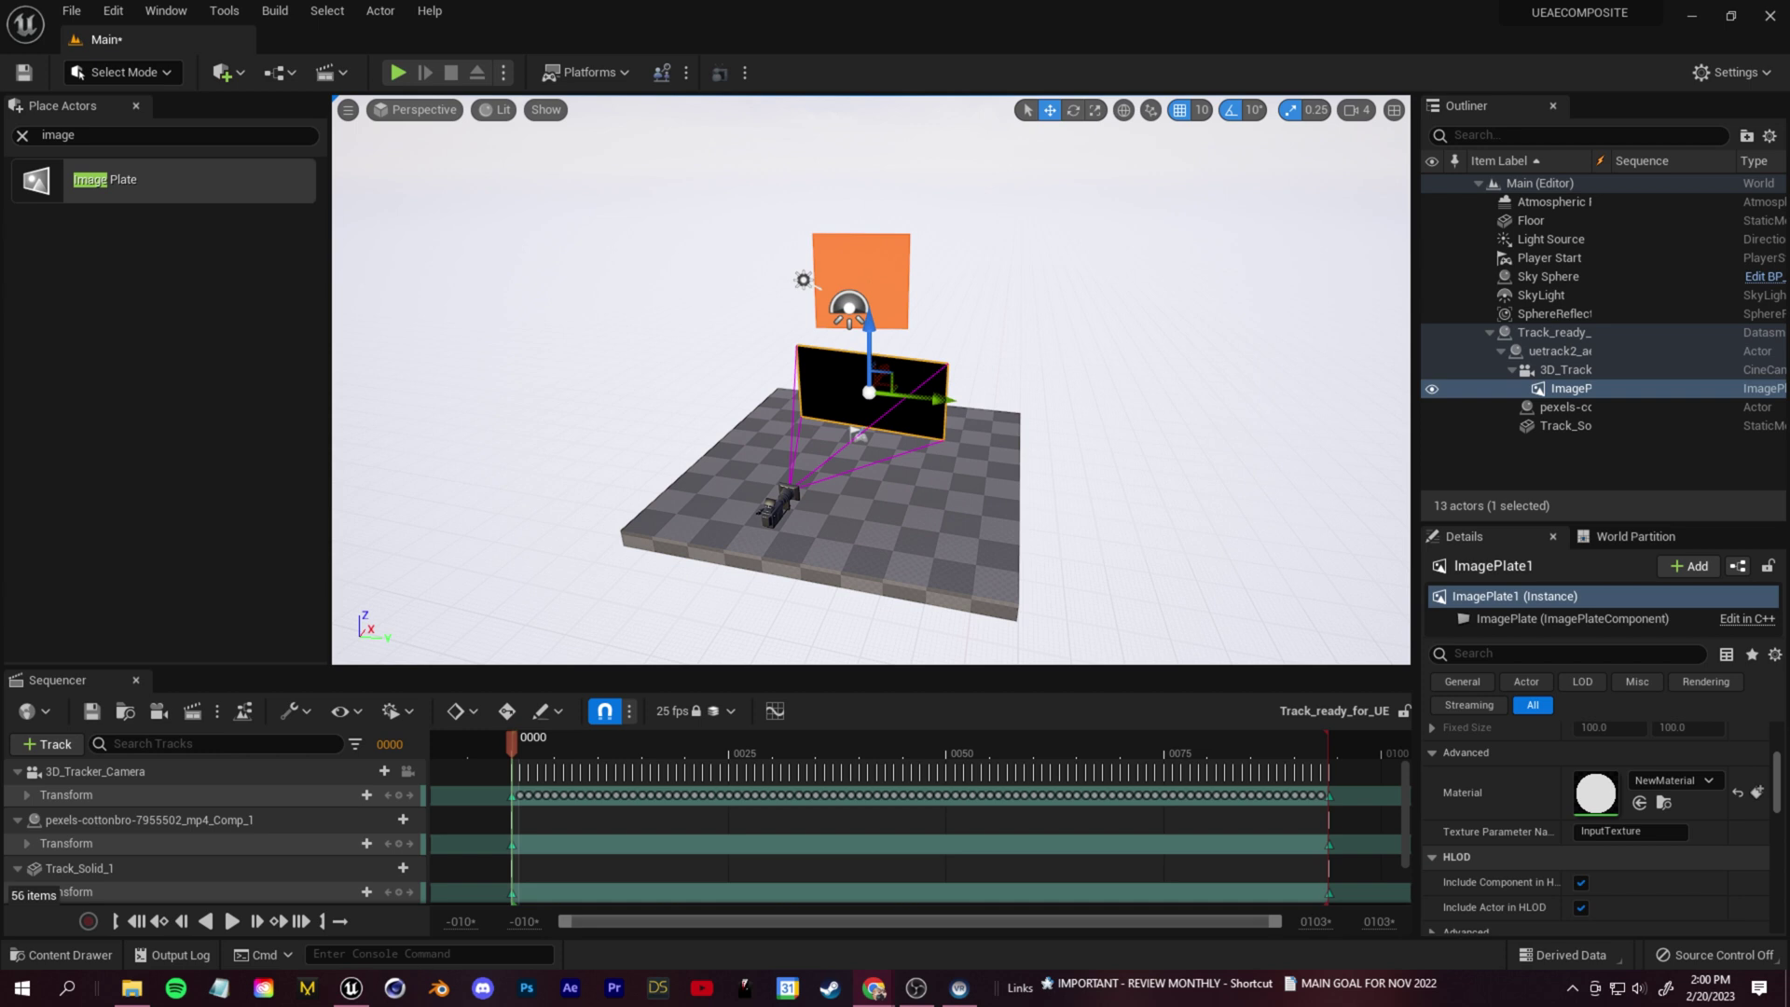
# Add a Media track with image_sequence extended to frame 93
pyautogui.click(37, 747)
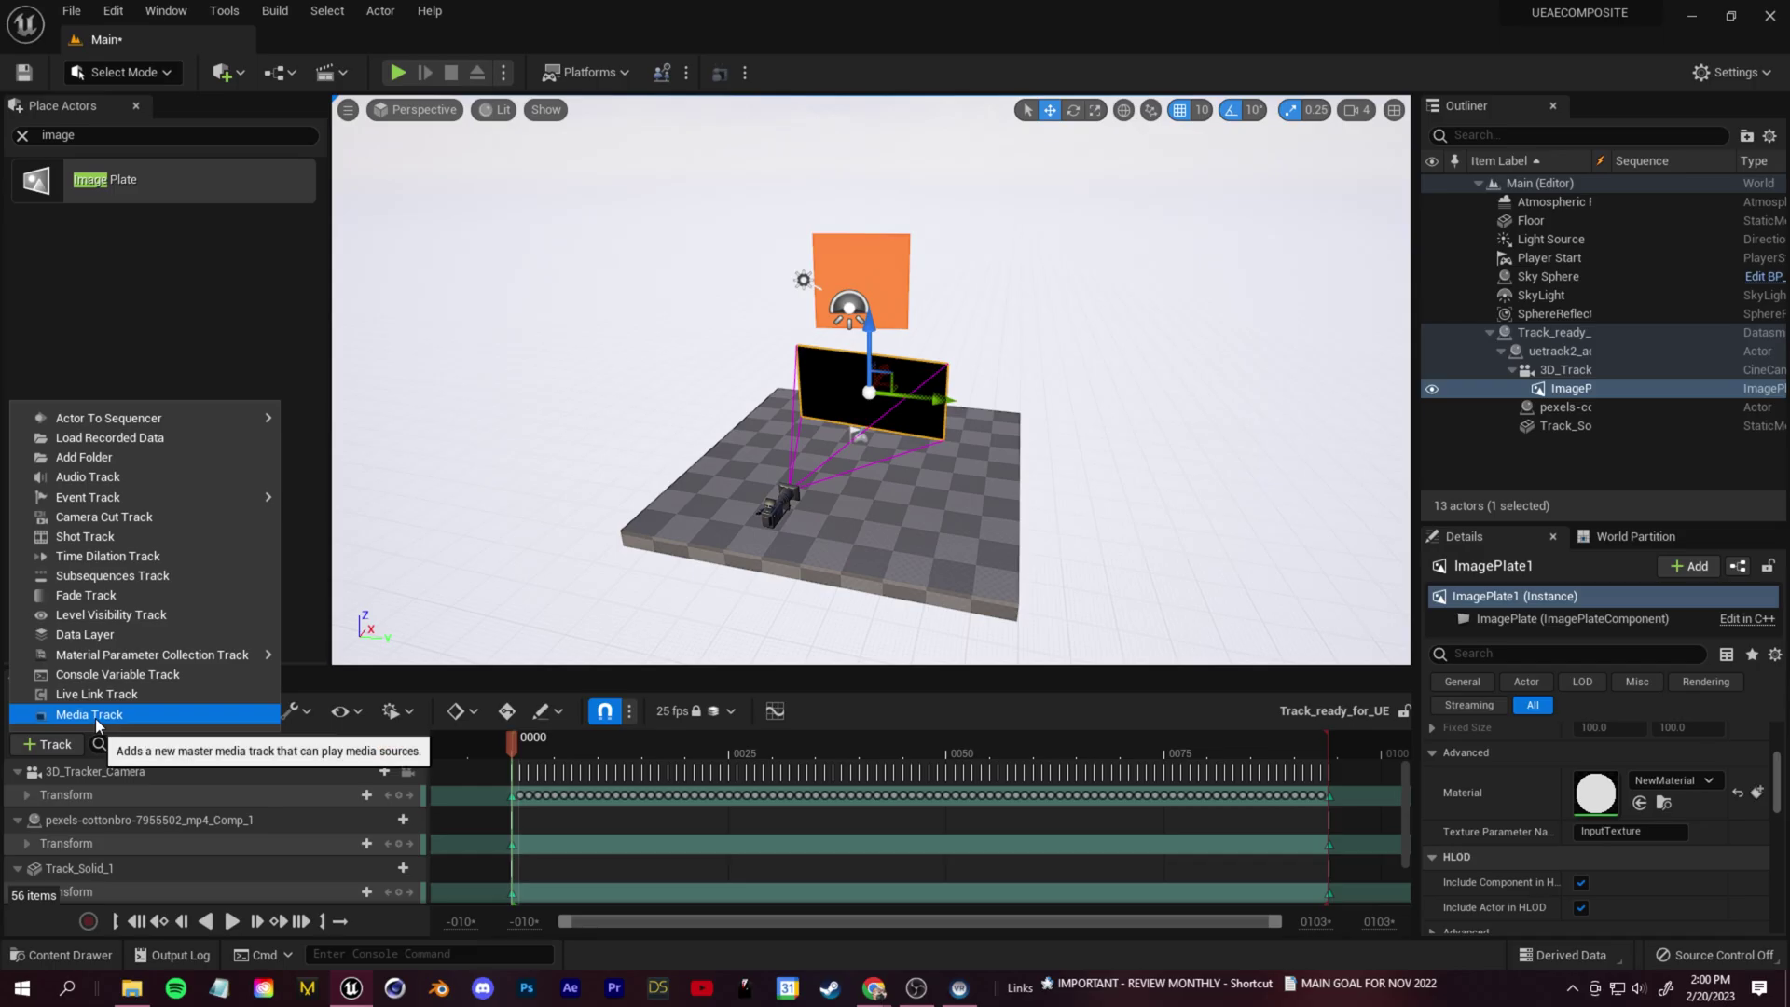
pyautogui.click(216, 637)
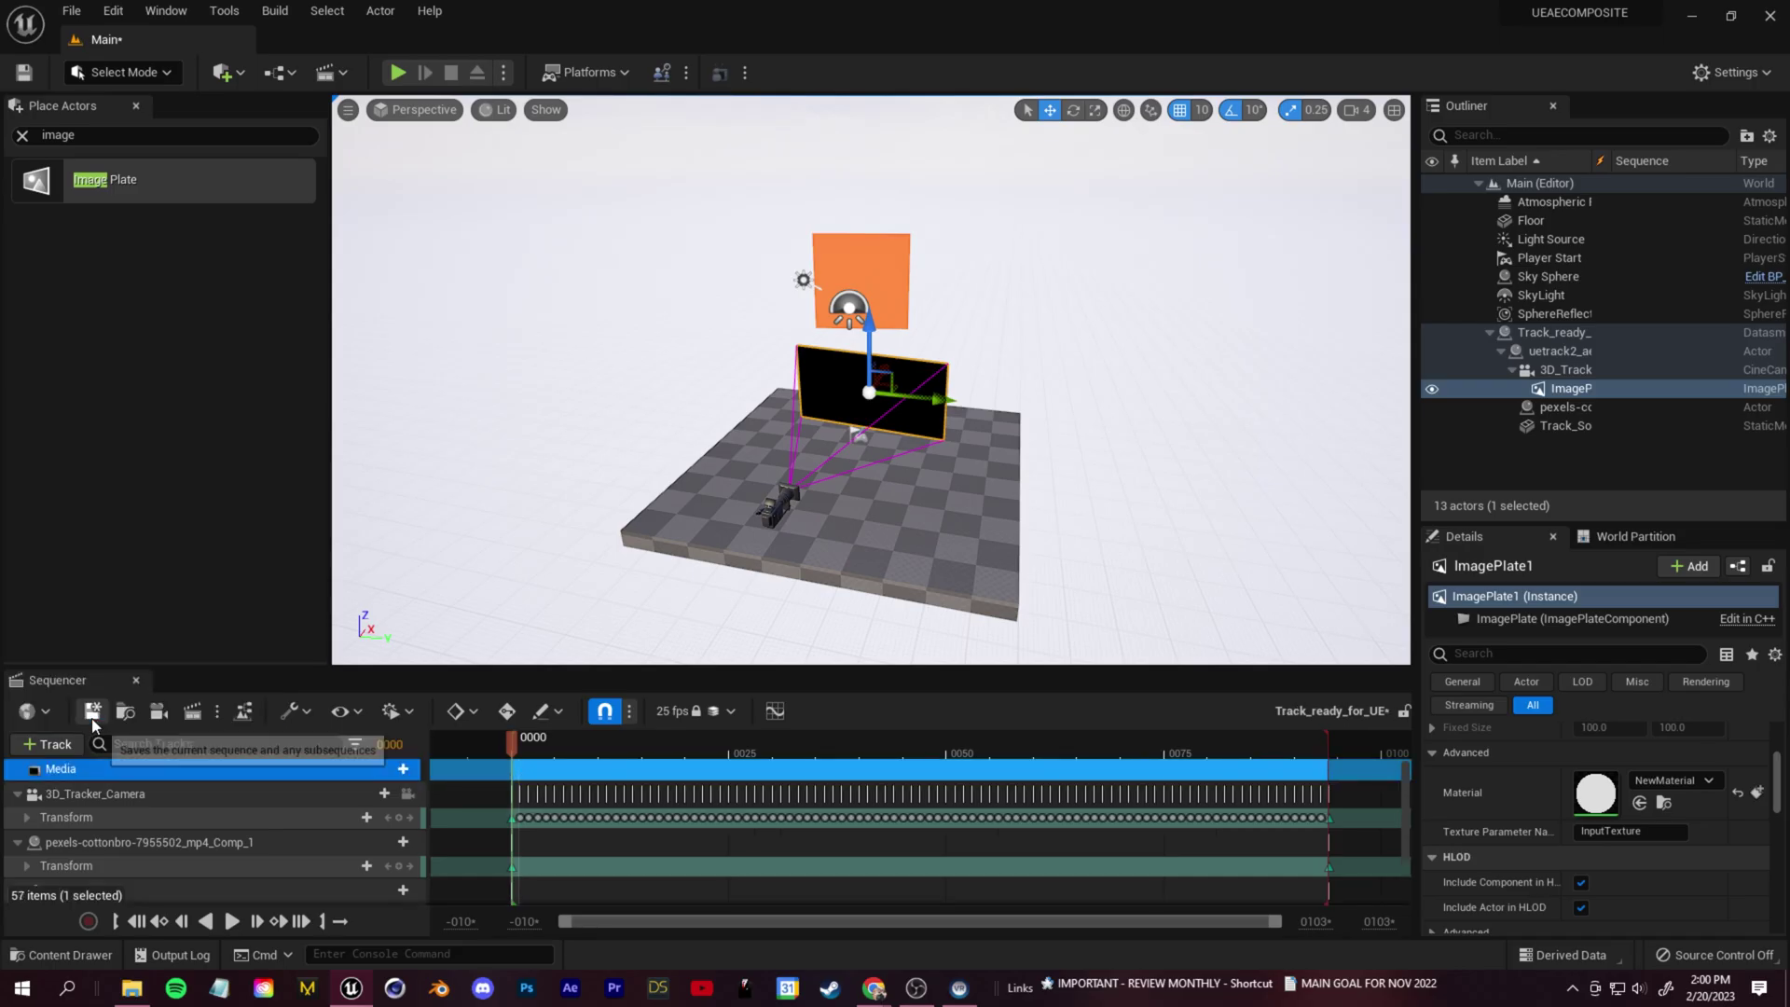
pyautogui.click(392, 770)
pyautogui.click(466, 533)
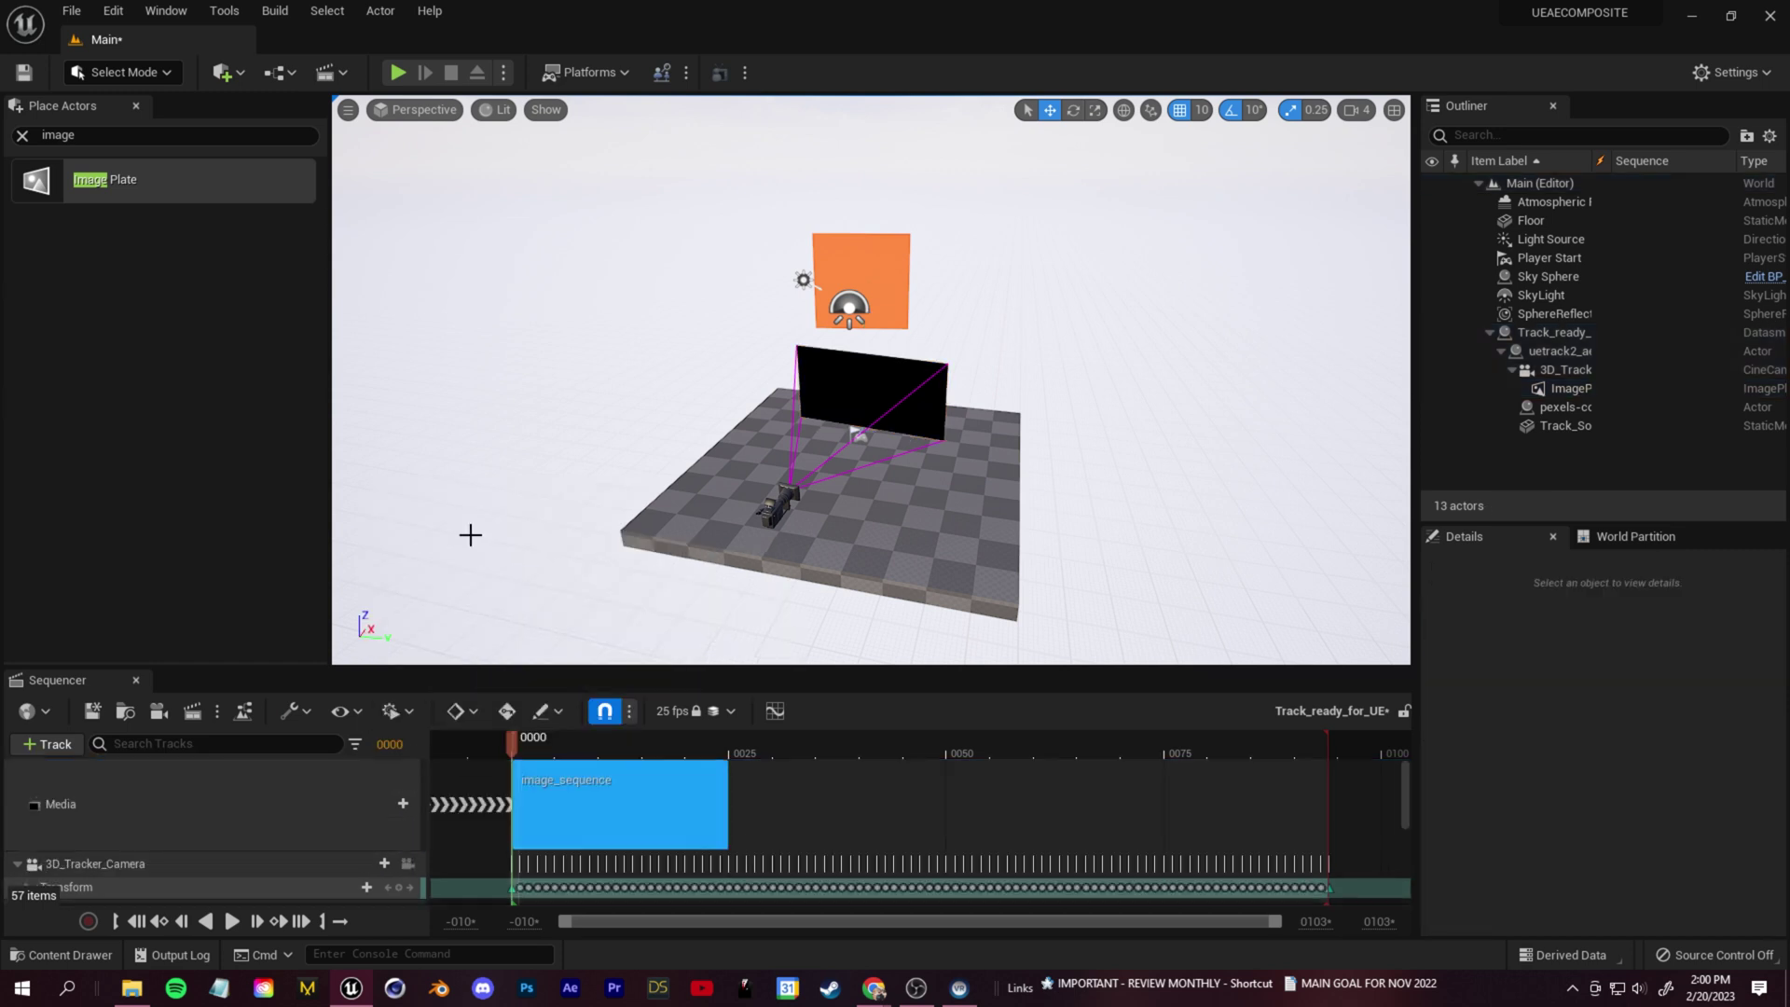
pyautogui.moveTo(727, 794); pyautogui.dragTo(1318, 822)
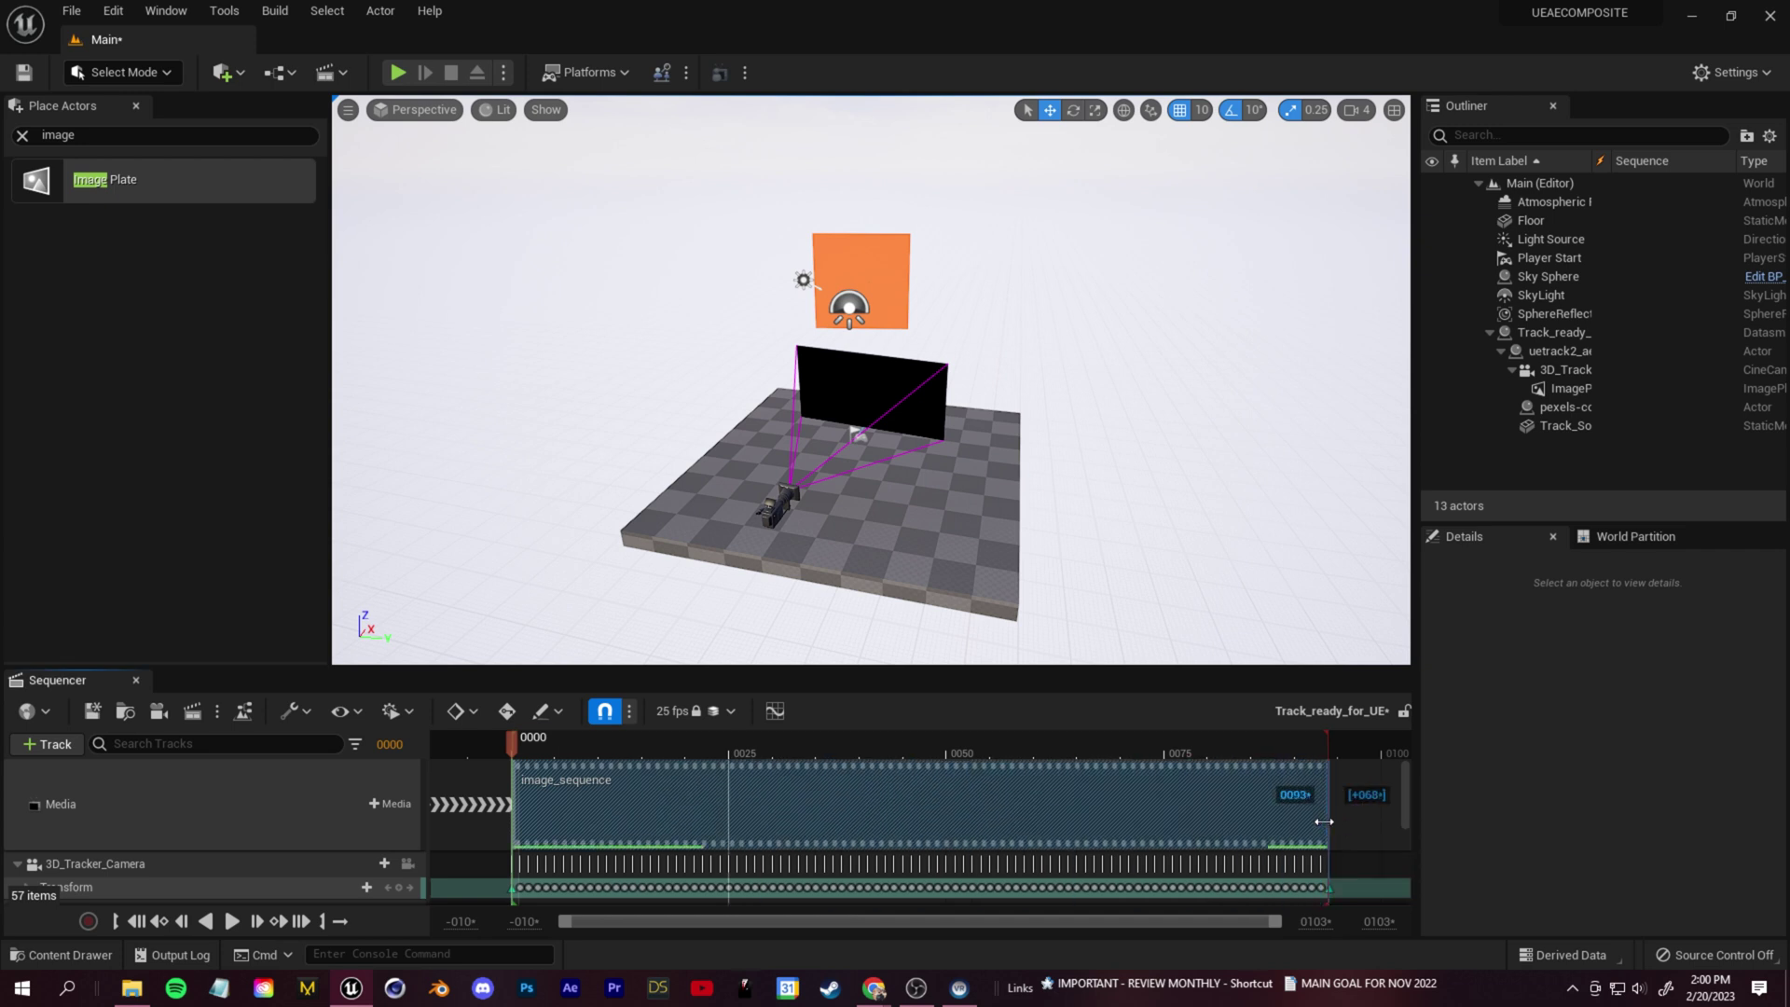
# Set the media section's Media Texture to NewMediaPlayer_Video
pyautogui.rightClick(188, 805)
pyautogui.moveTo(302, 382)
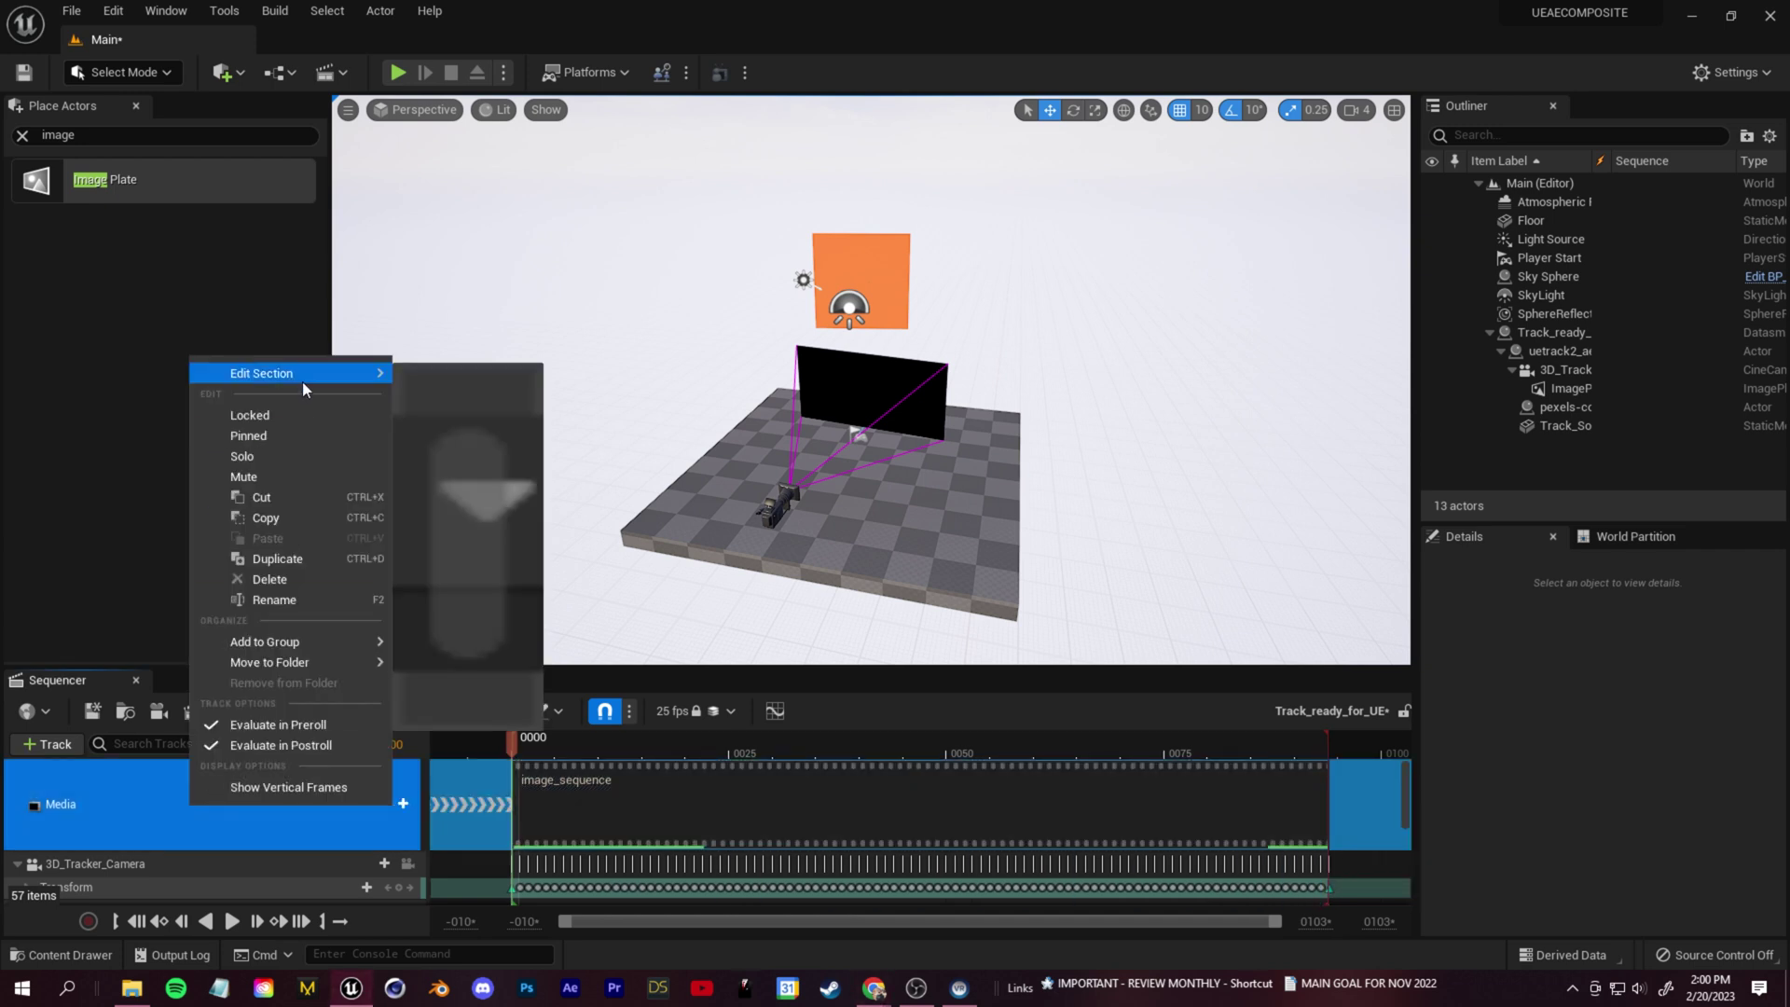
pyautogui.rightClick(179, 789)
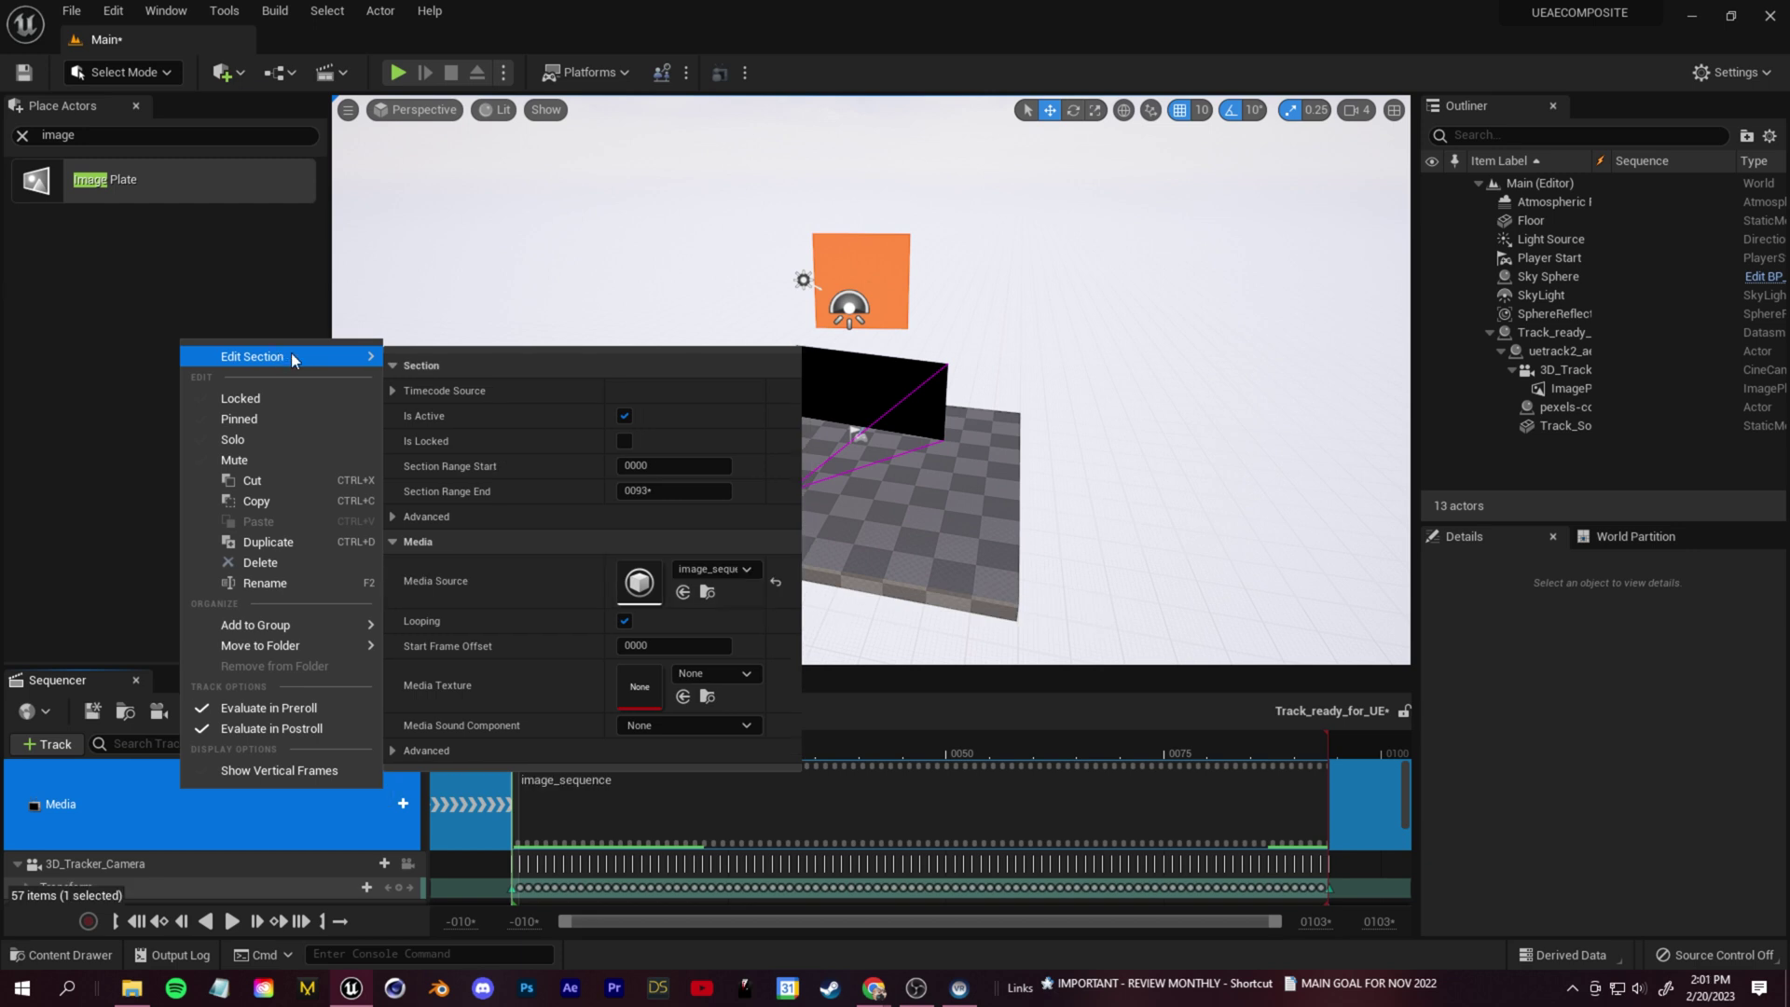
pyautogui.click(742, 678)
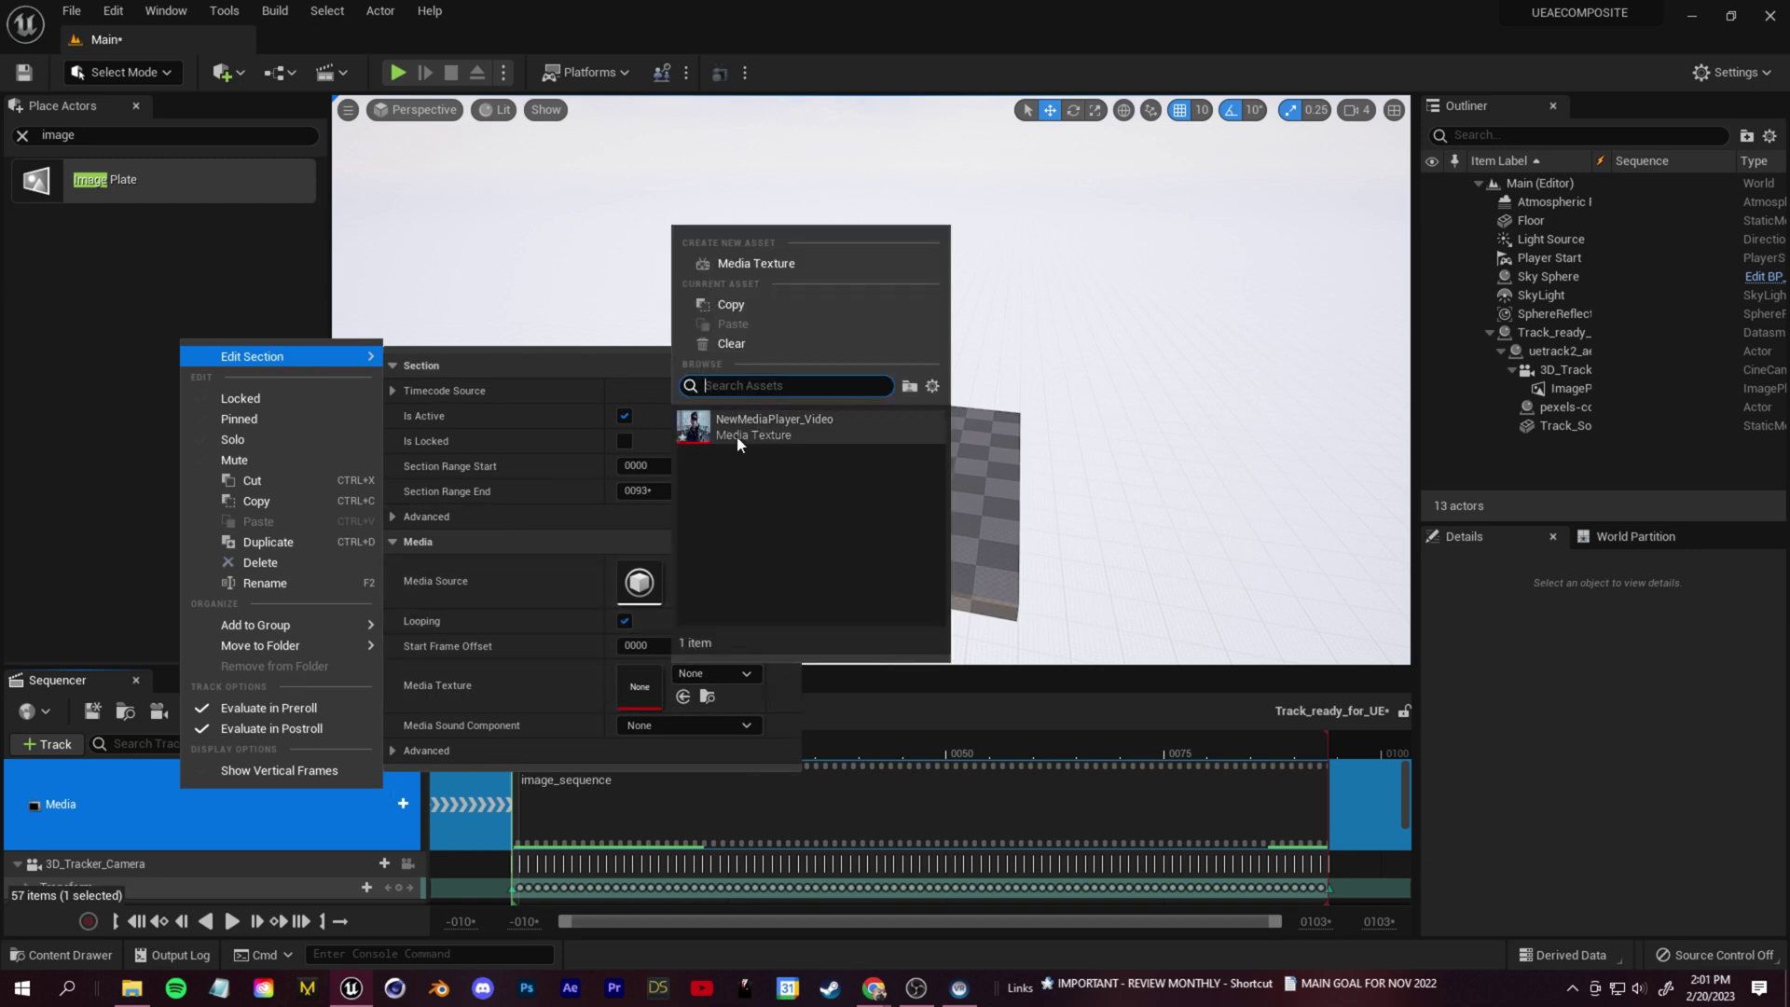
pyautogui.click(798, 424)
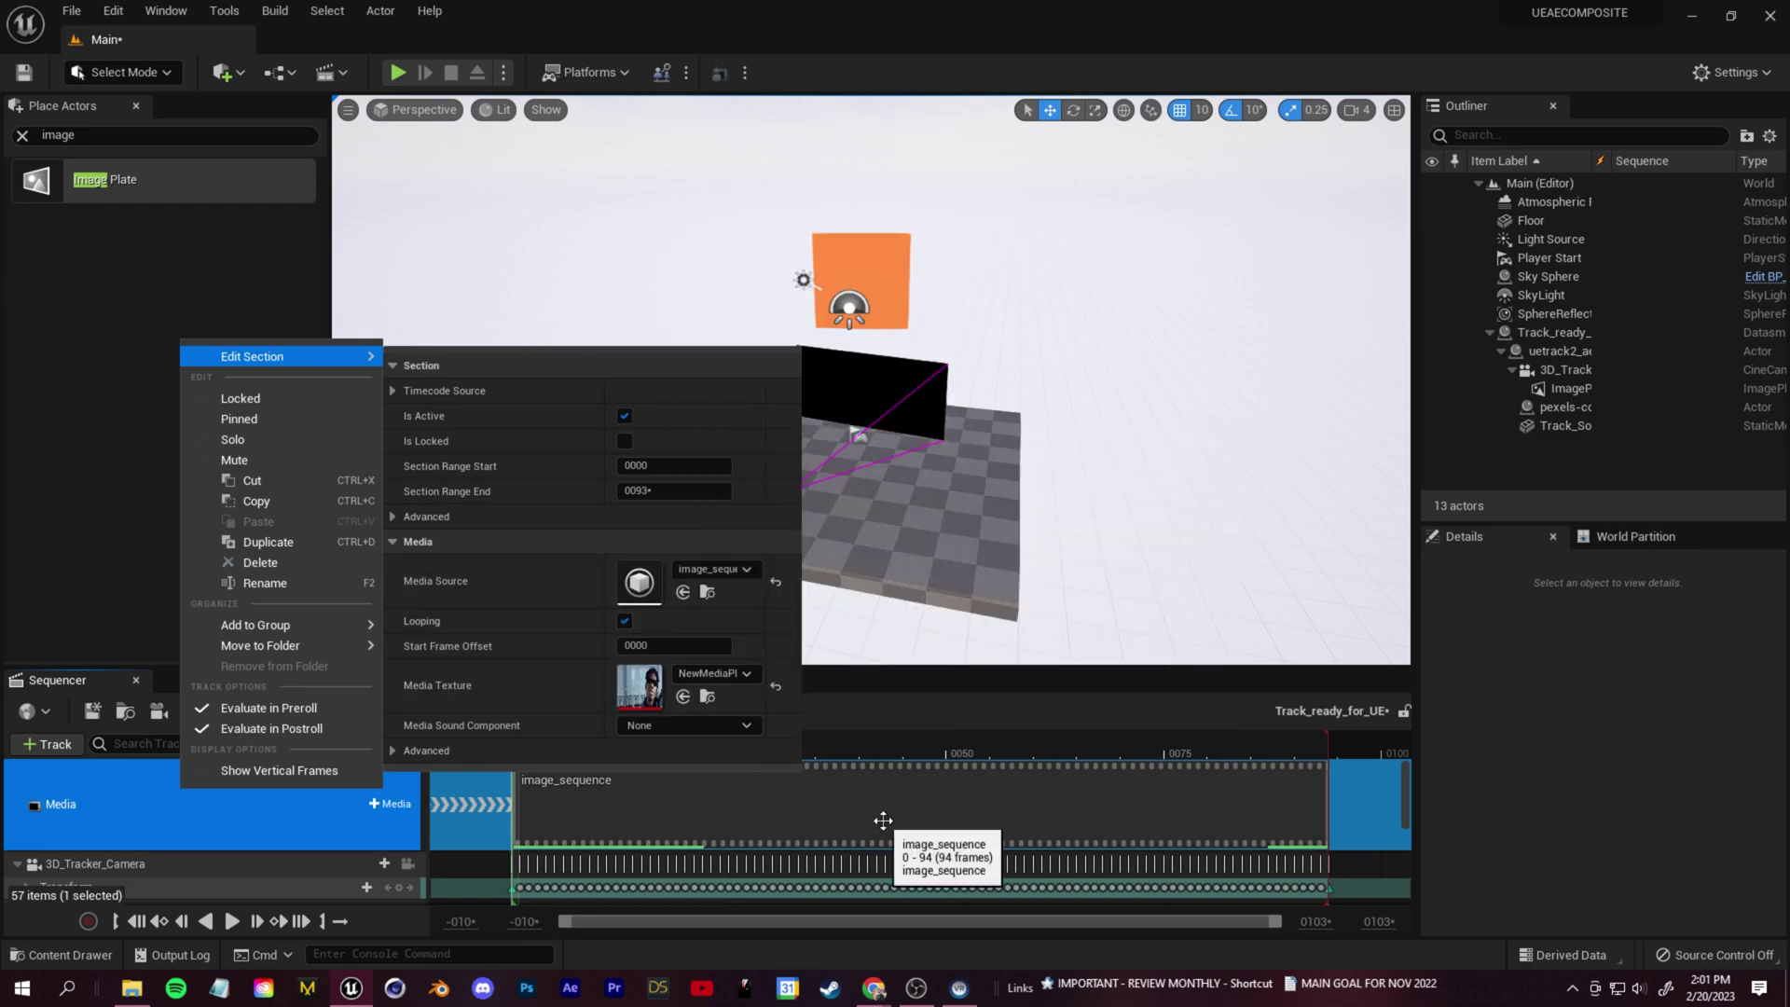
pyautogui.click(965, 806)
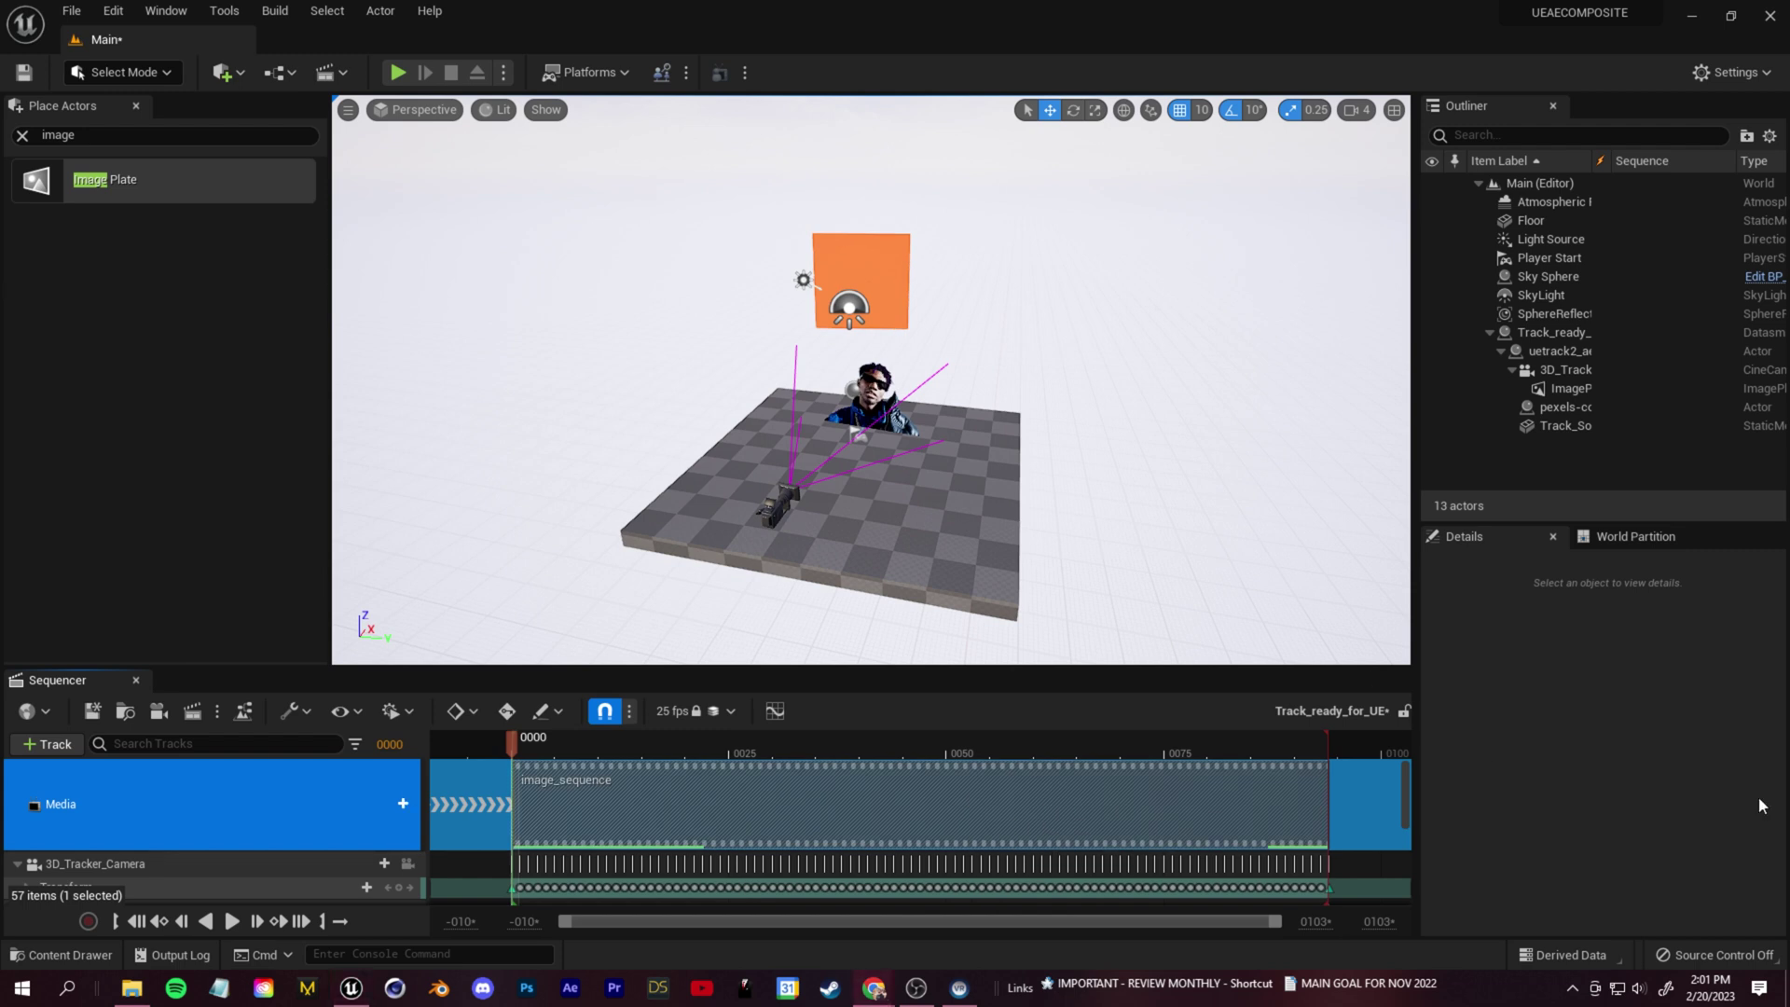
# Preview the footage on the plate through 3D_Tracker_Camera by scrubbing and playing the sequence
pyautogui.click(410, 865)
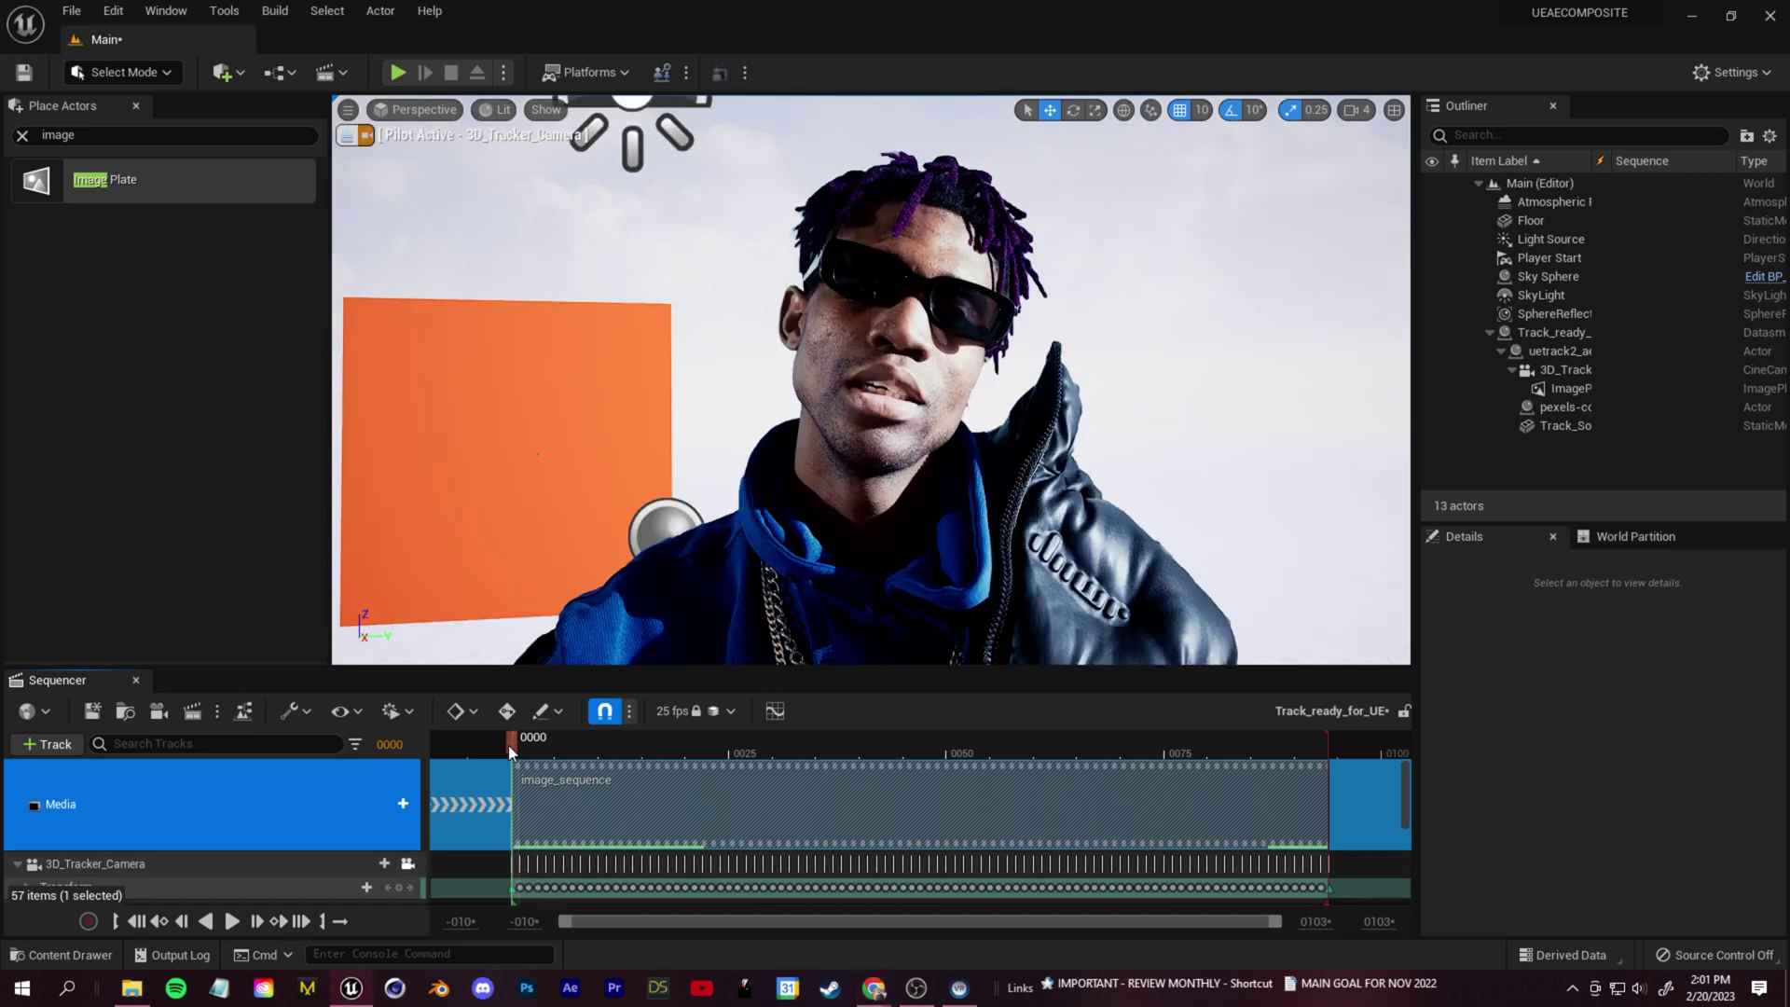
pyautogui.moveTo(511, 751); pyautogui.dragTo(528, 821)
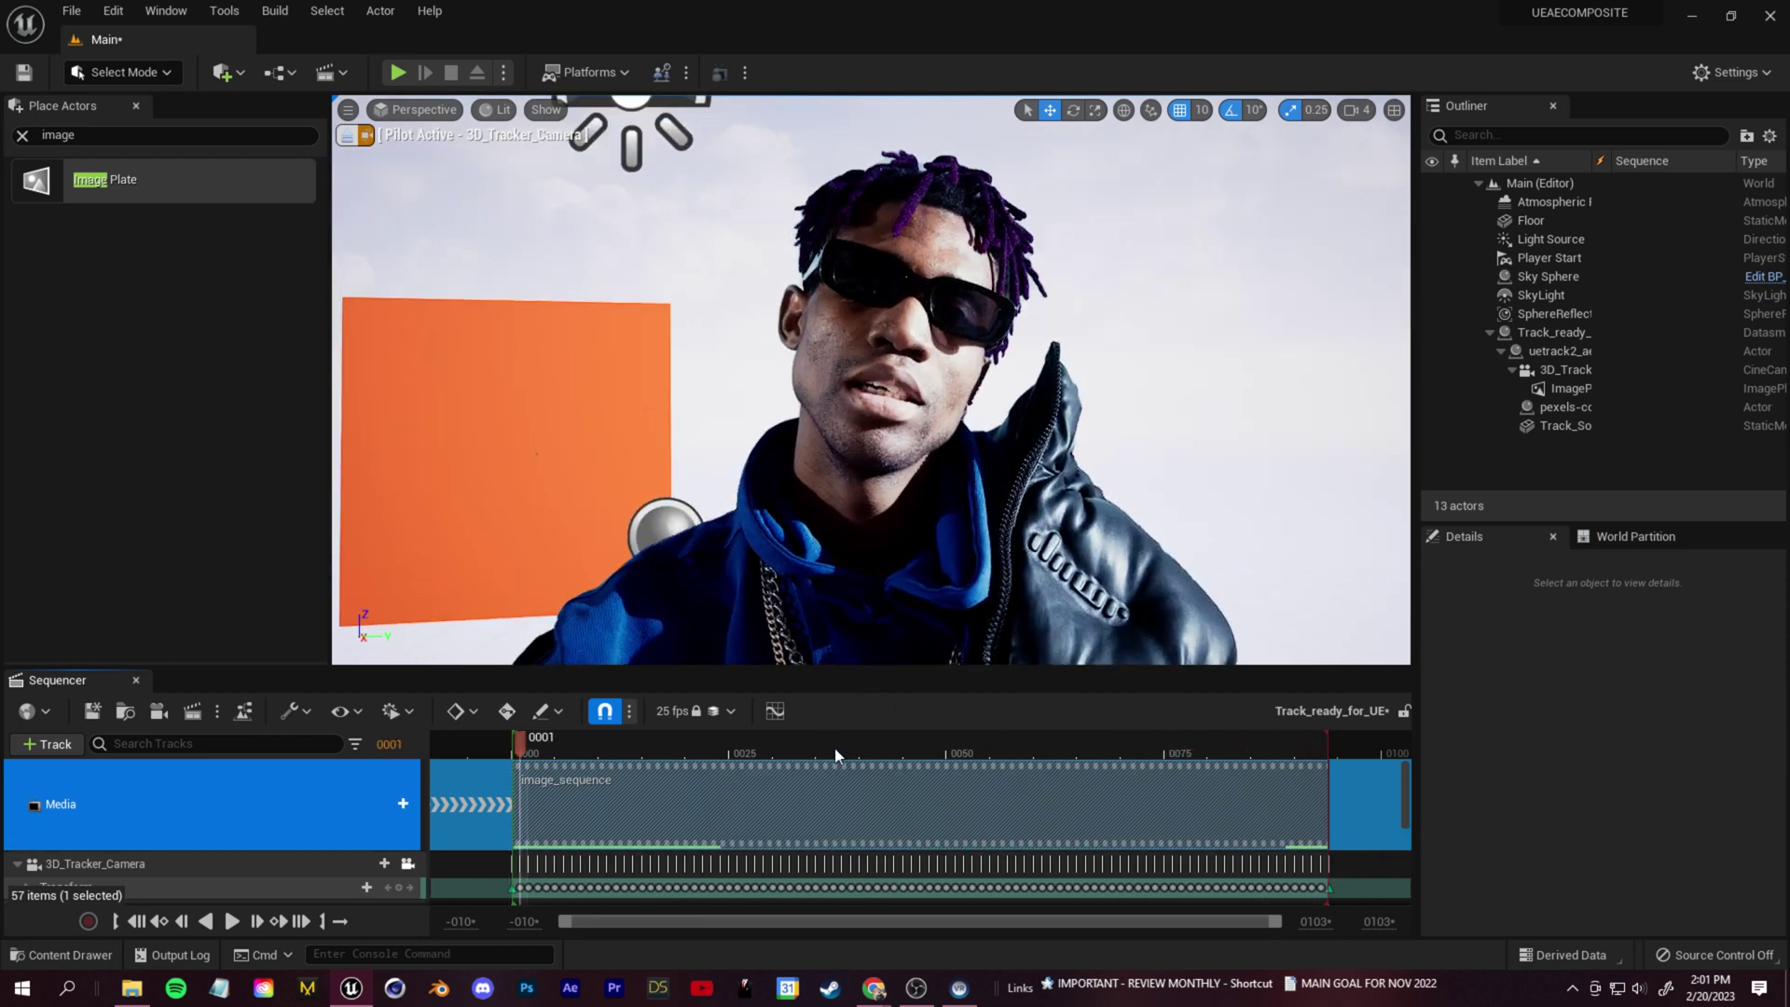
pyautogui.press('space')
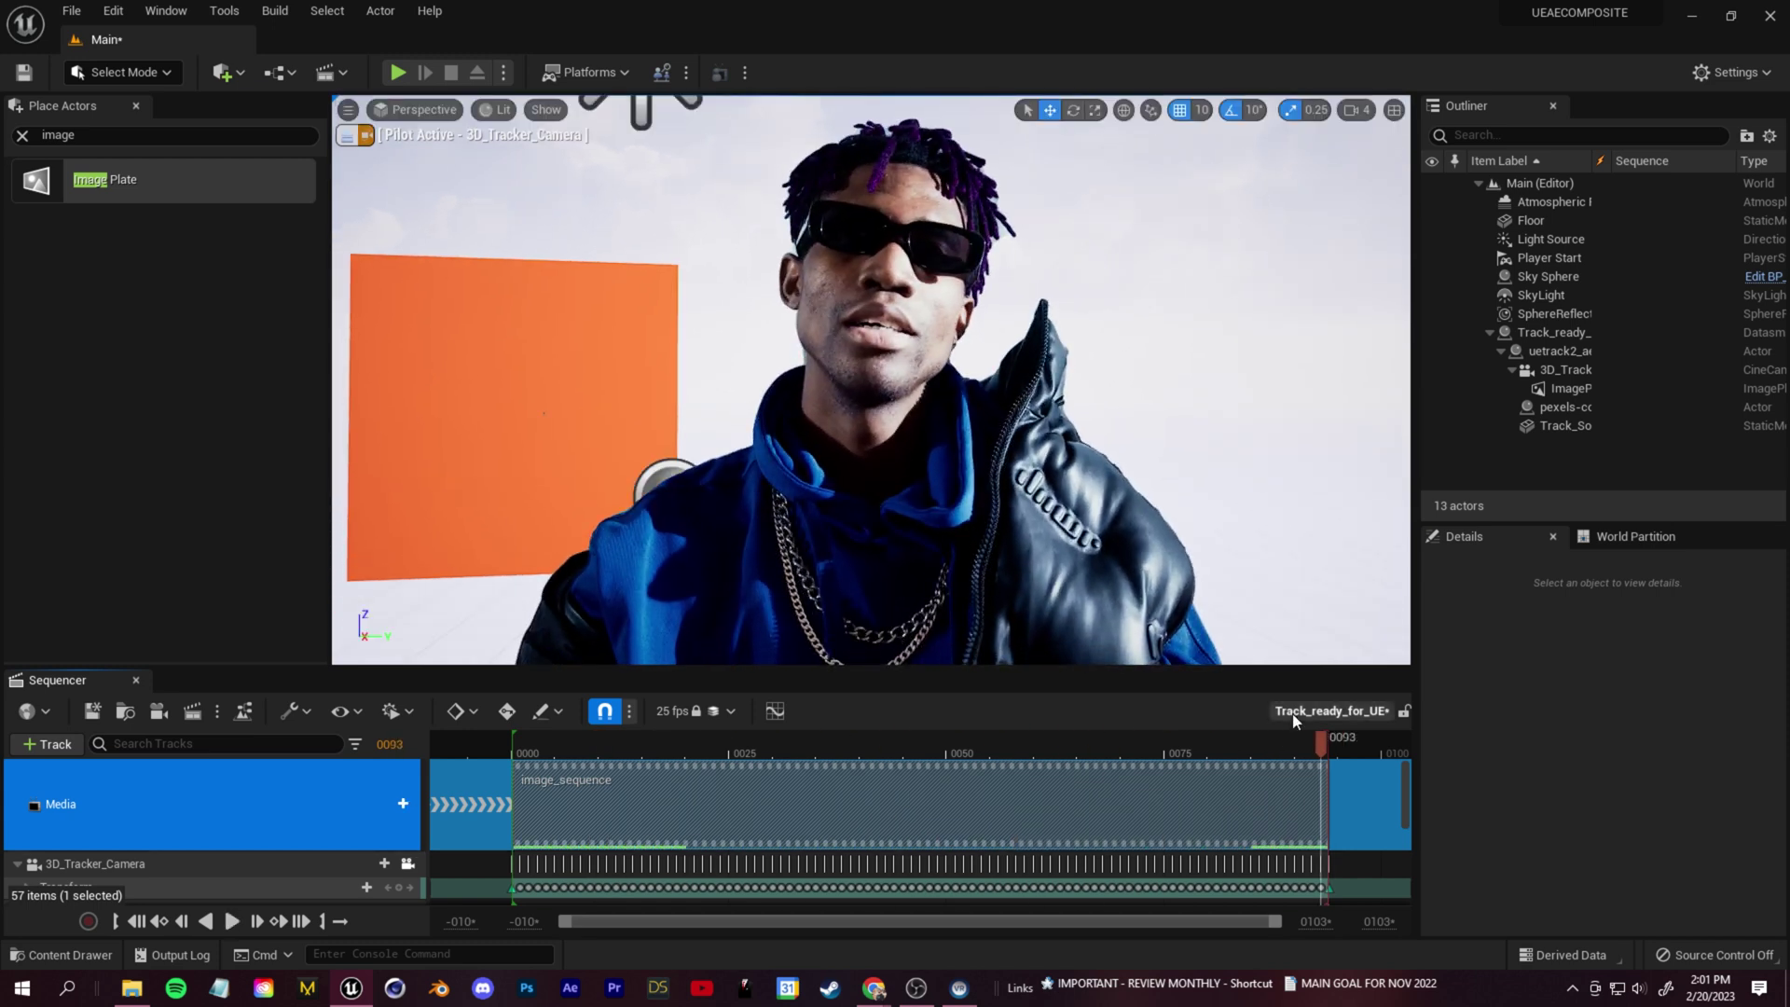
pyautogui.moveTo(1320, 751); pyautogui.dragTo(506, 796)
pyautogui.press('space')
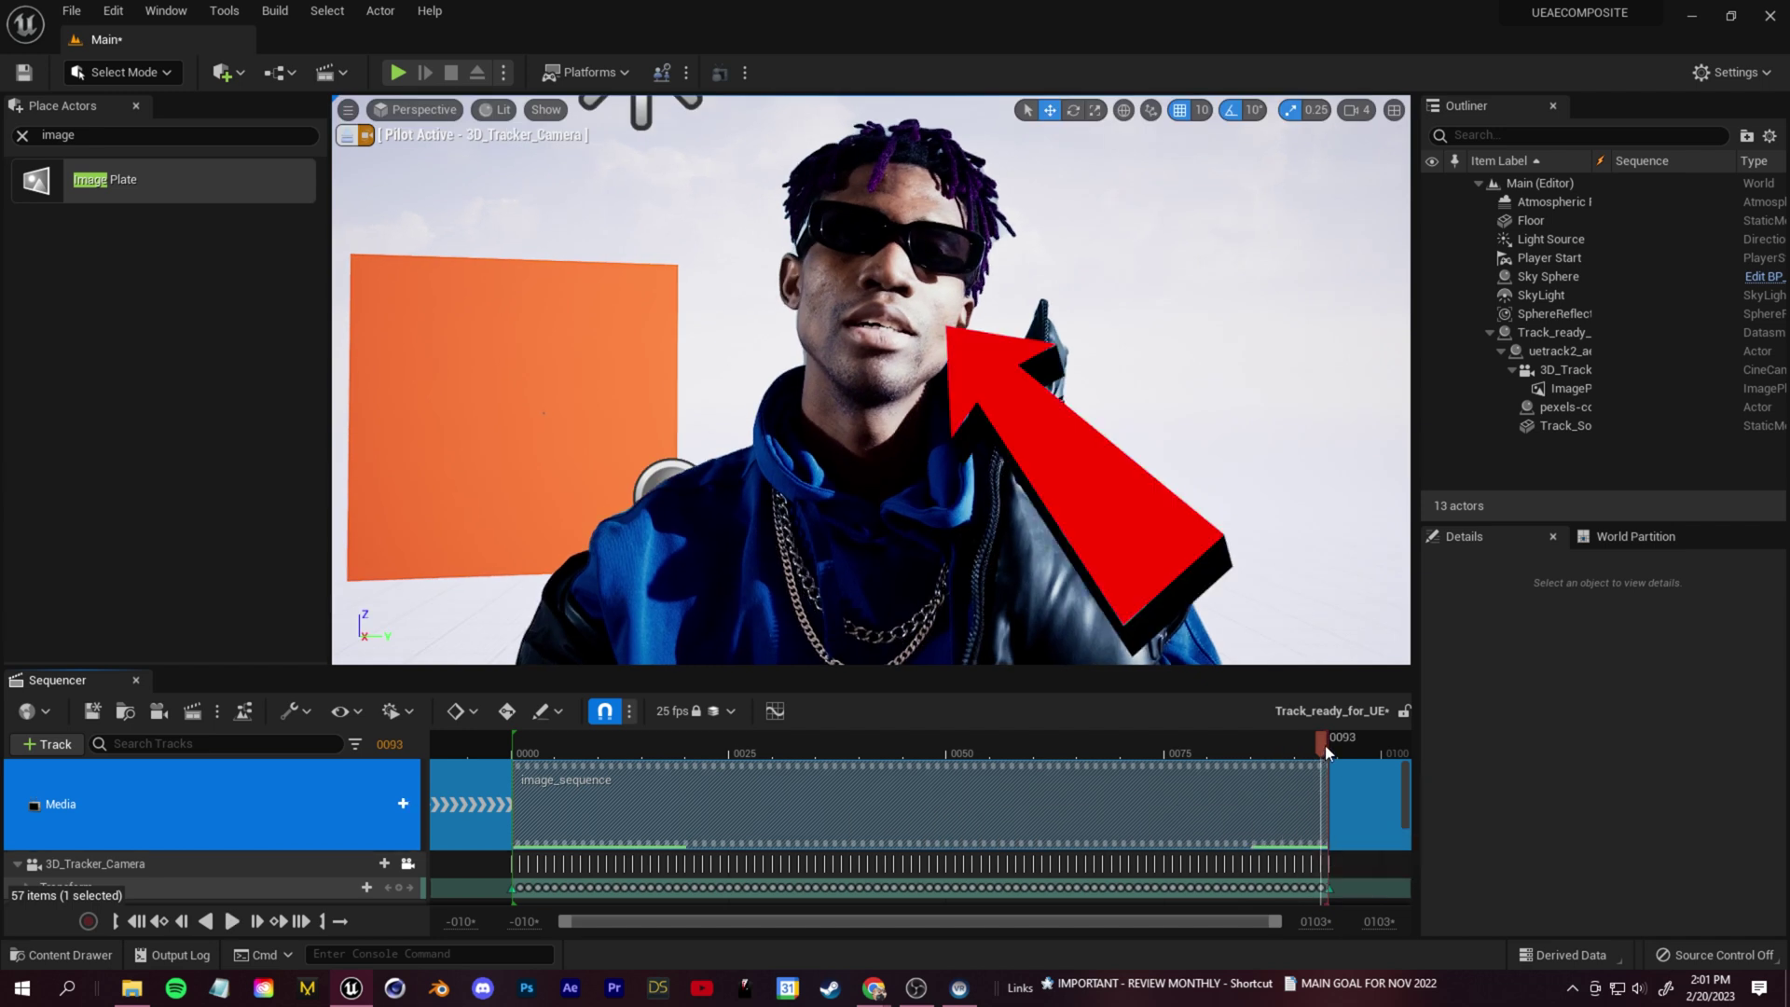
pyautogui.moveTo(1321, 751); pyautogui.dragTo(562, 804)
pyautogui.press('space')
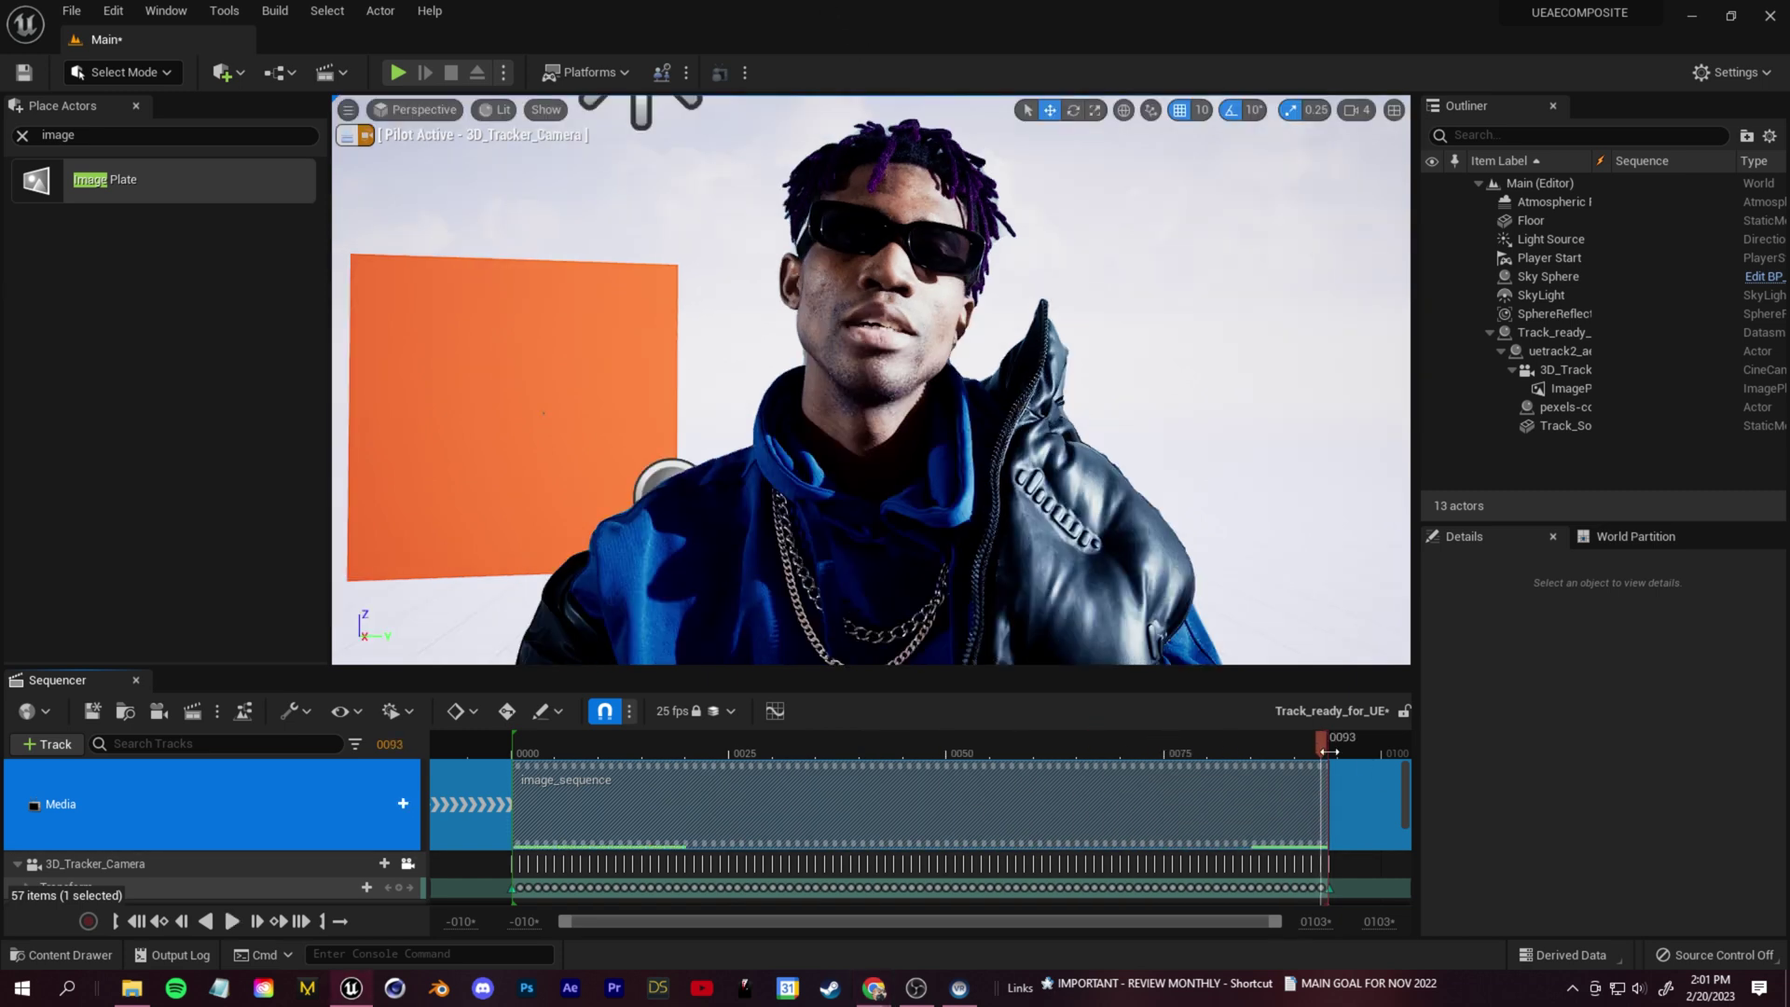
# Return to frame 1, save the level and sequence, and unlock the camera
pyautogui.moveTo(1318, 749); pyautogui.dragTo(520, 774)
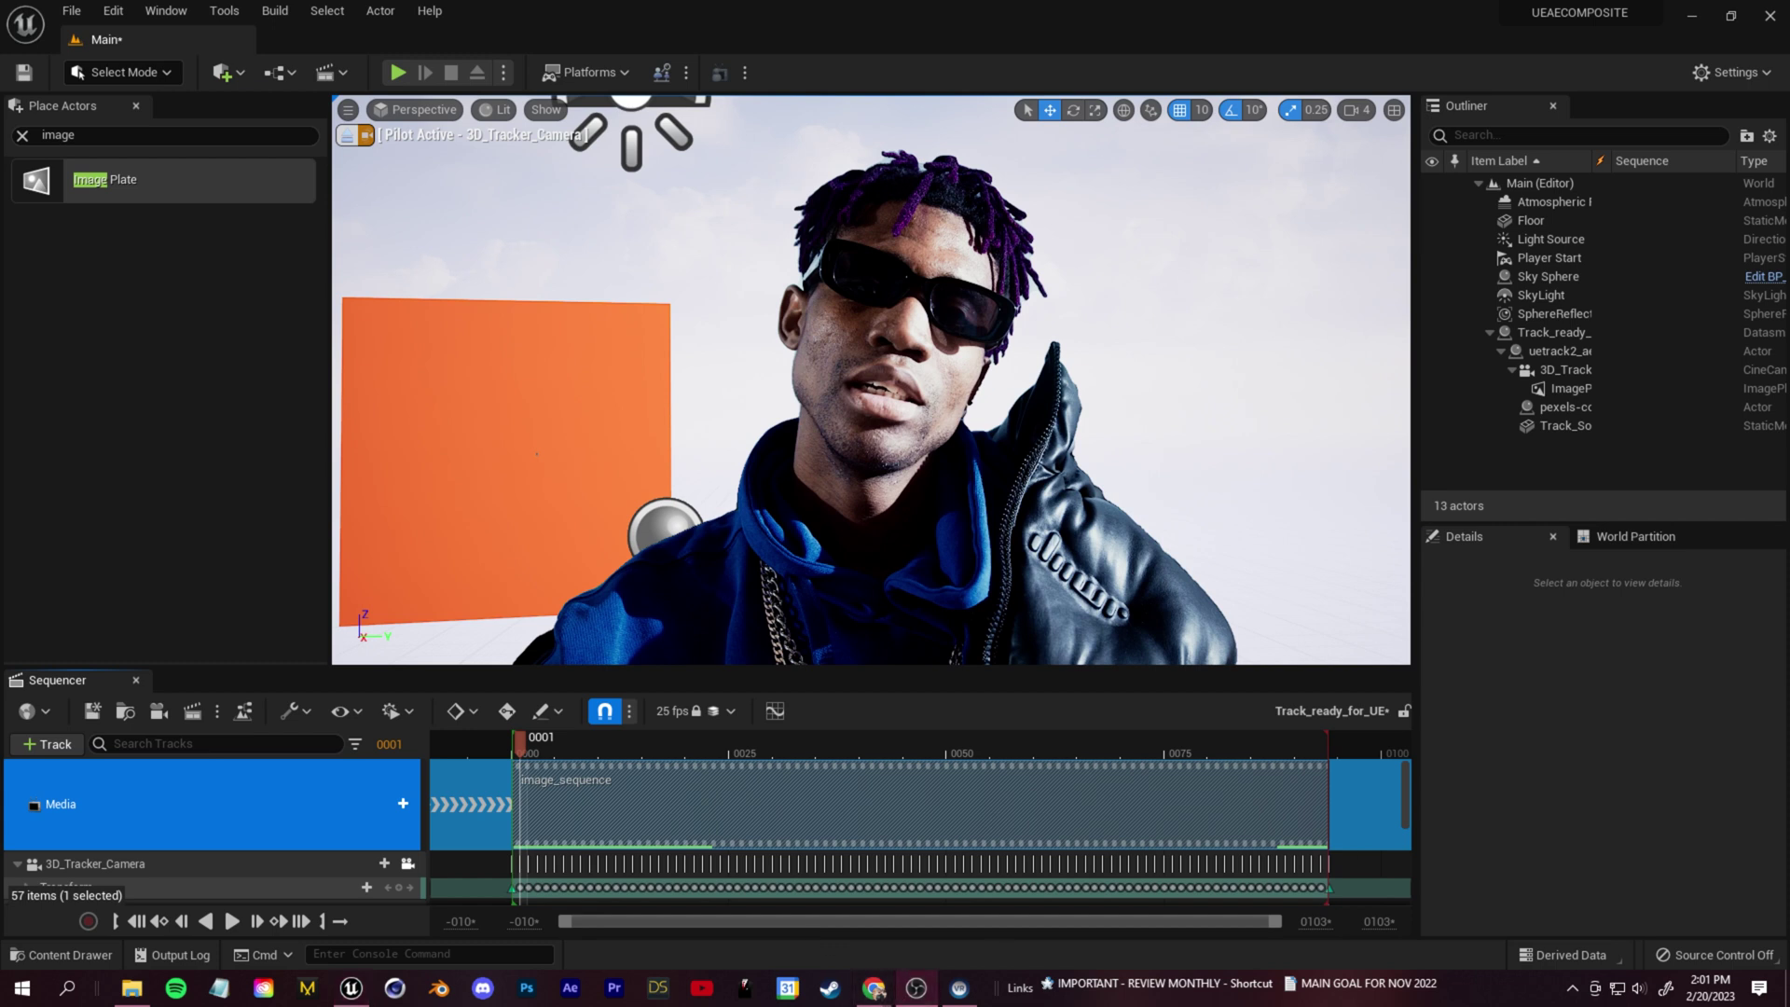
pyautogui.hotkey('ctrl', 'shift', 's')
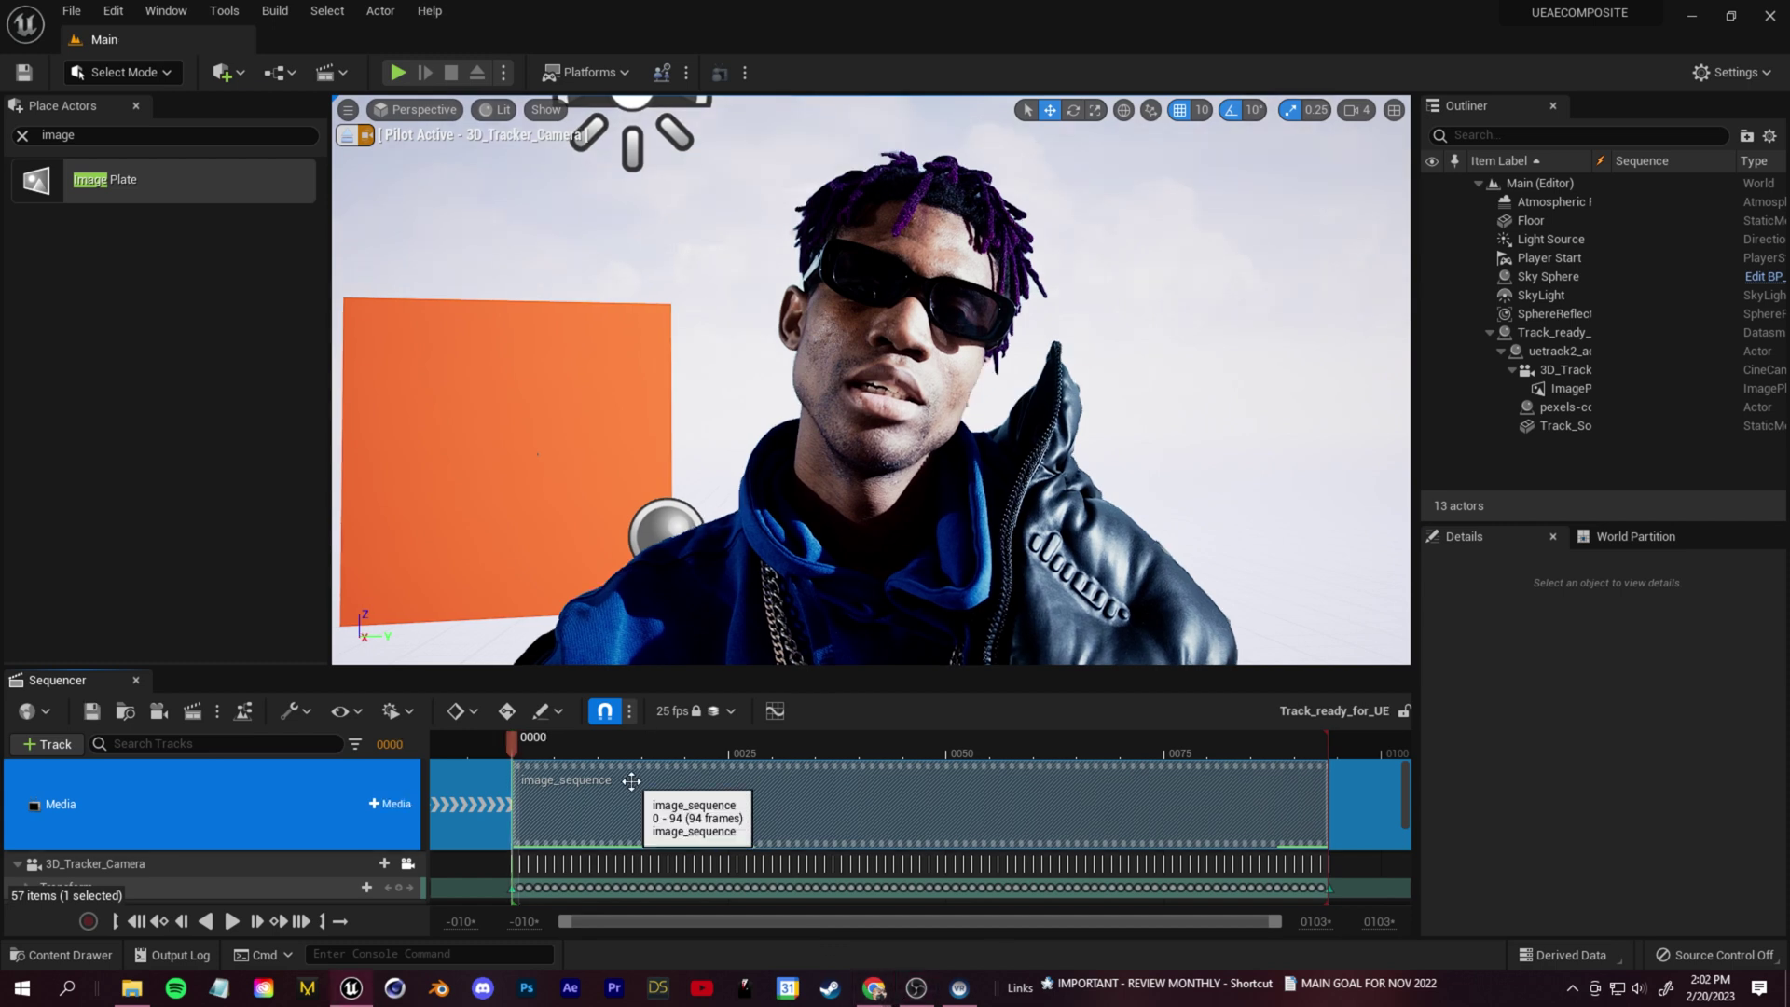
pyautogui.click(408, 864)
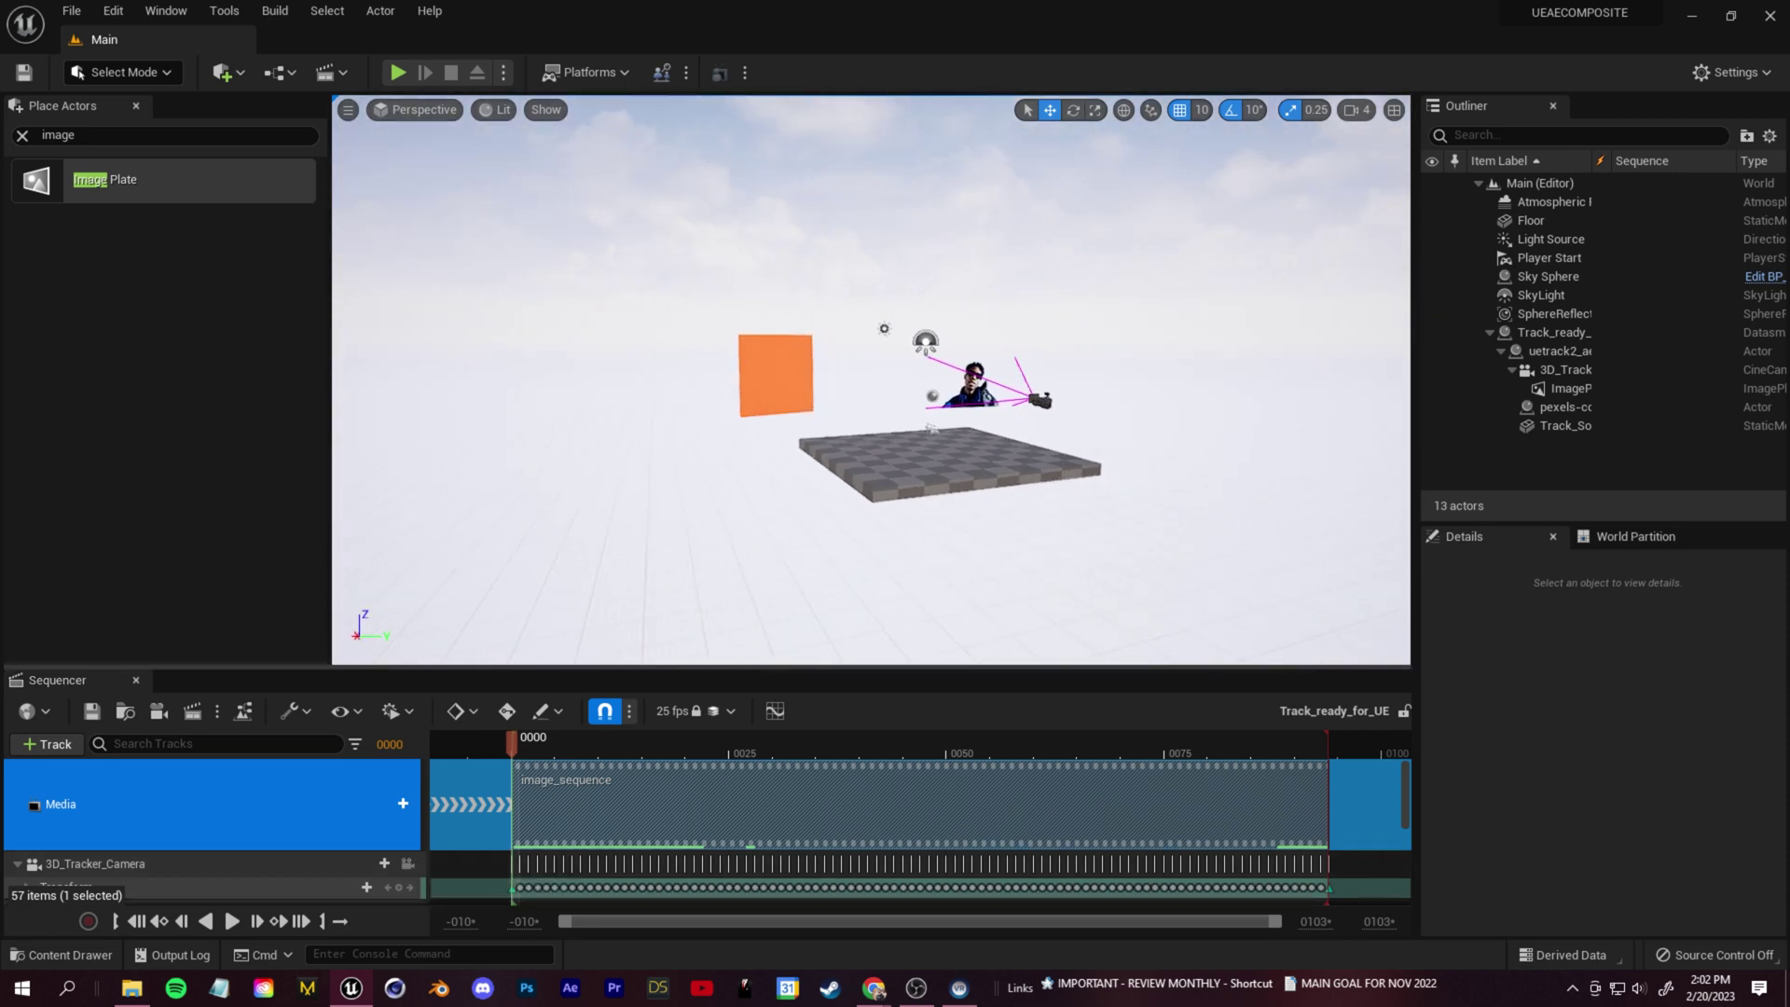
# Open Quixel Bridge from the Content Drawer and show its 3D Assets
pyautogui.click(61, 955)
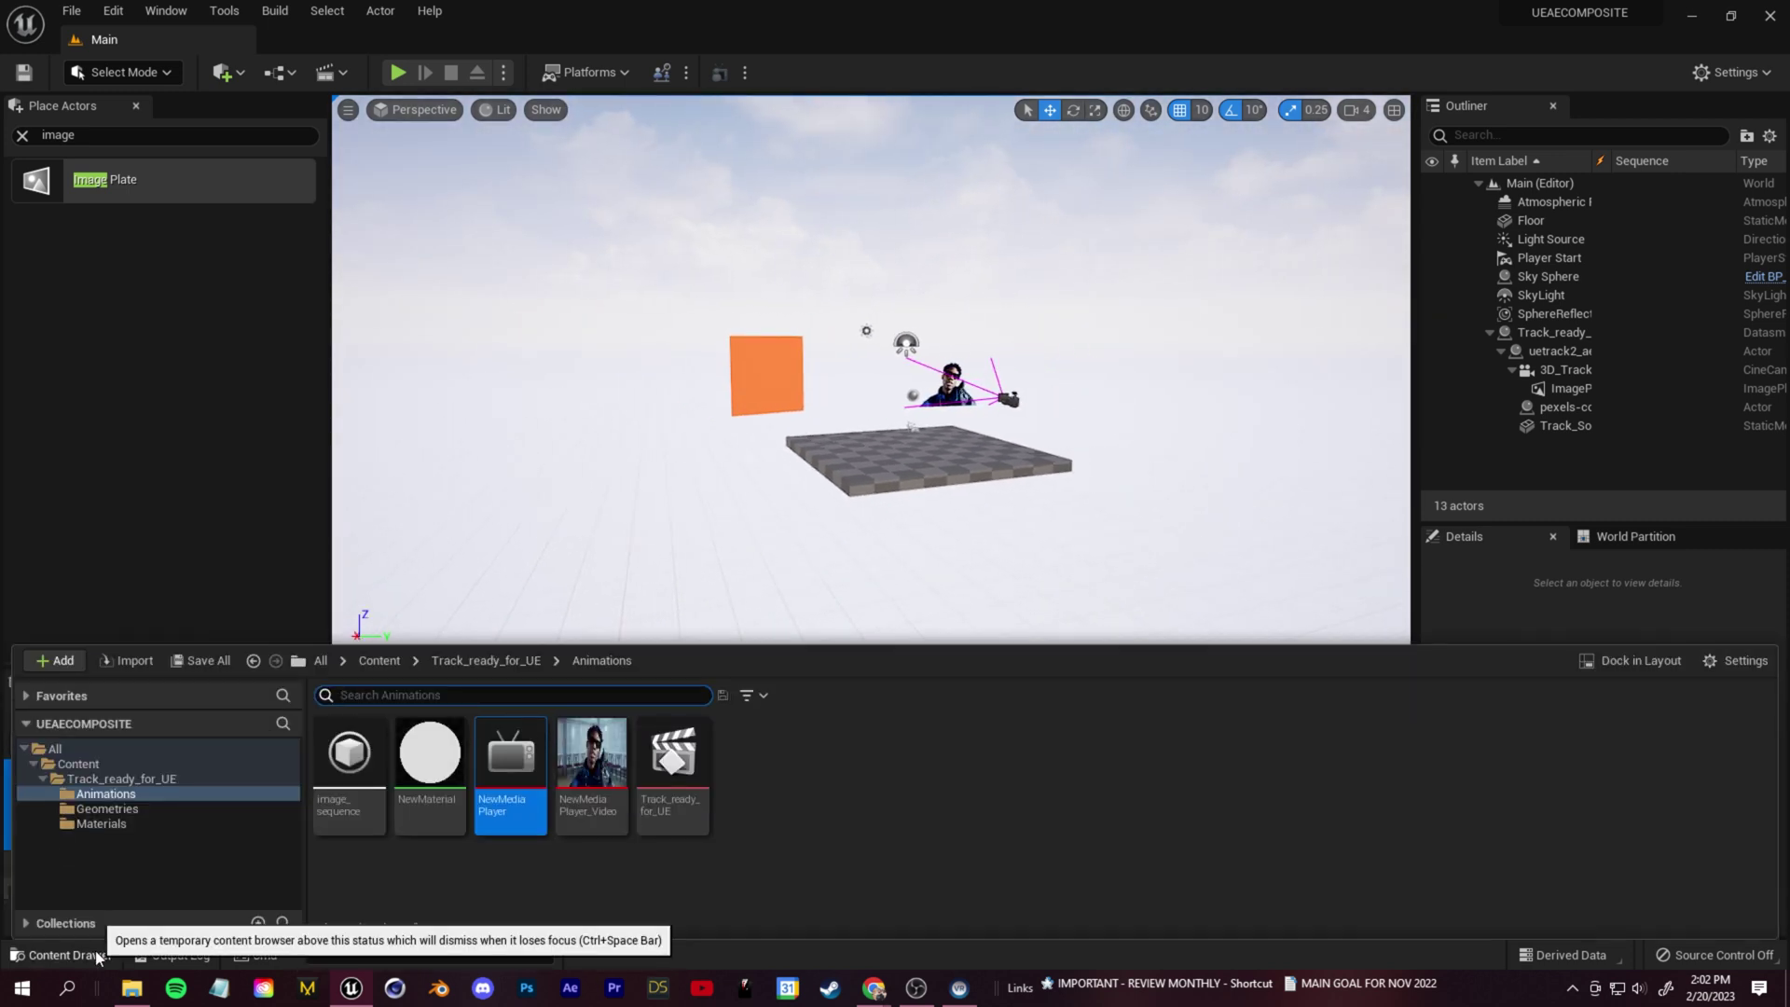
pyautogui.rightClick(678, 774)
pyautogui.click(780, 115)
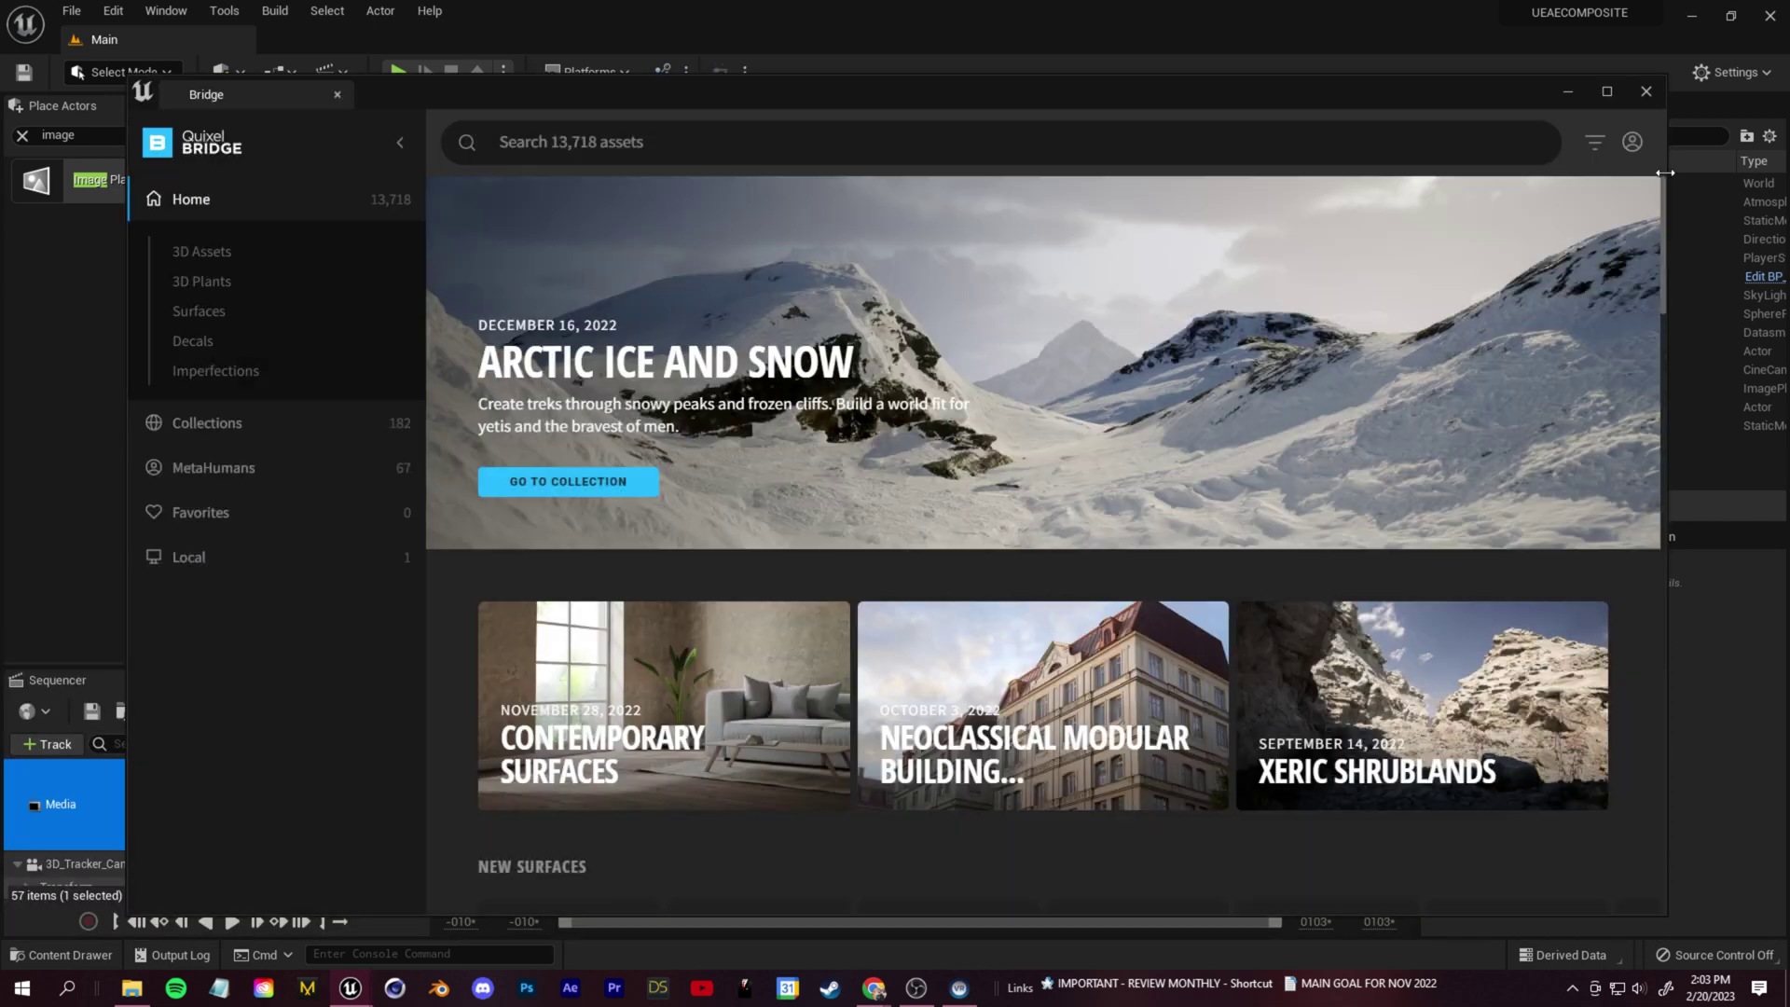
pyautogui.click(201, 251)
# Browse the 3D Assets grid, viewing Beach Cliff and Modular Building Door details
pyautogui.scroll(-15, 708, 535)
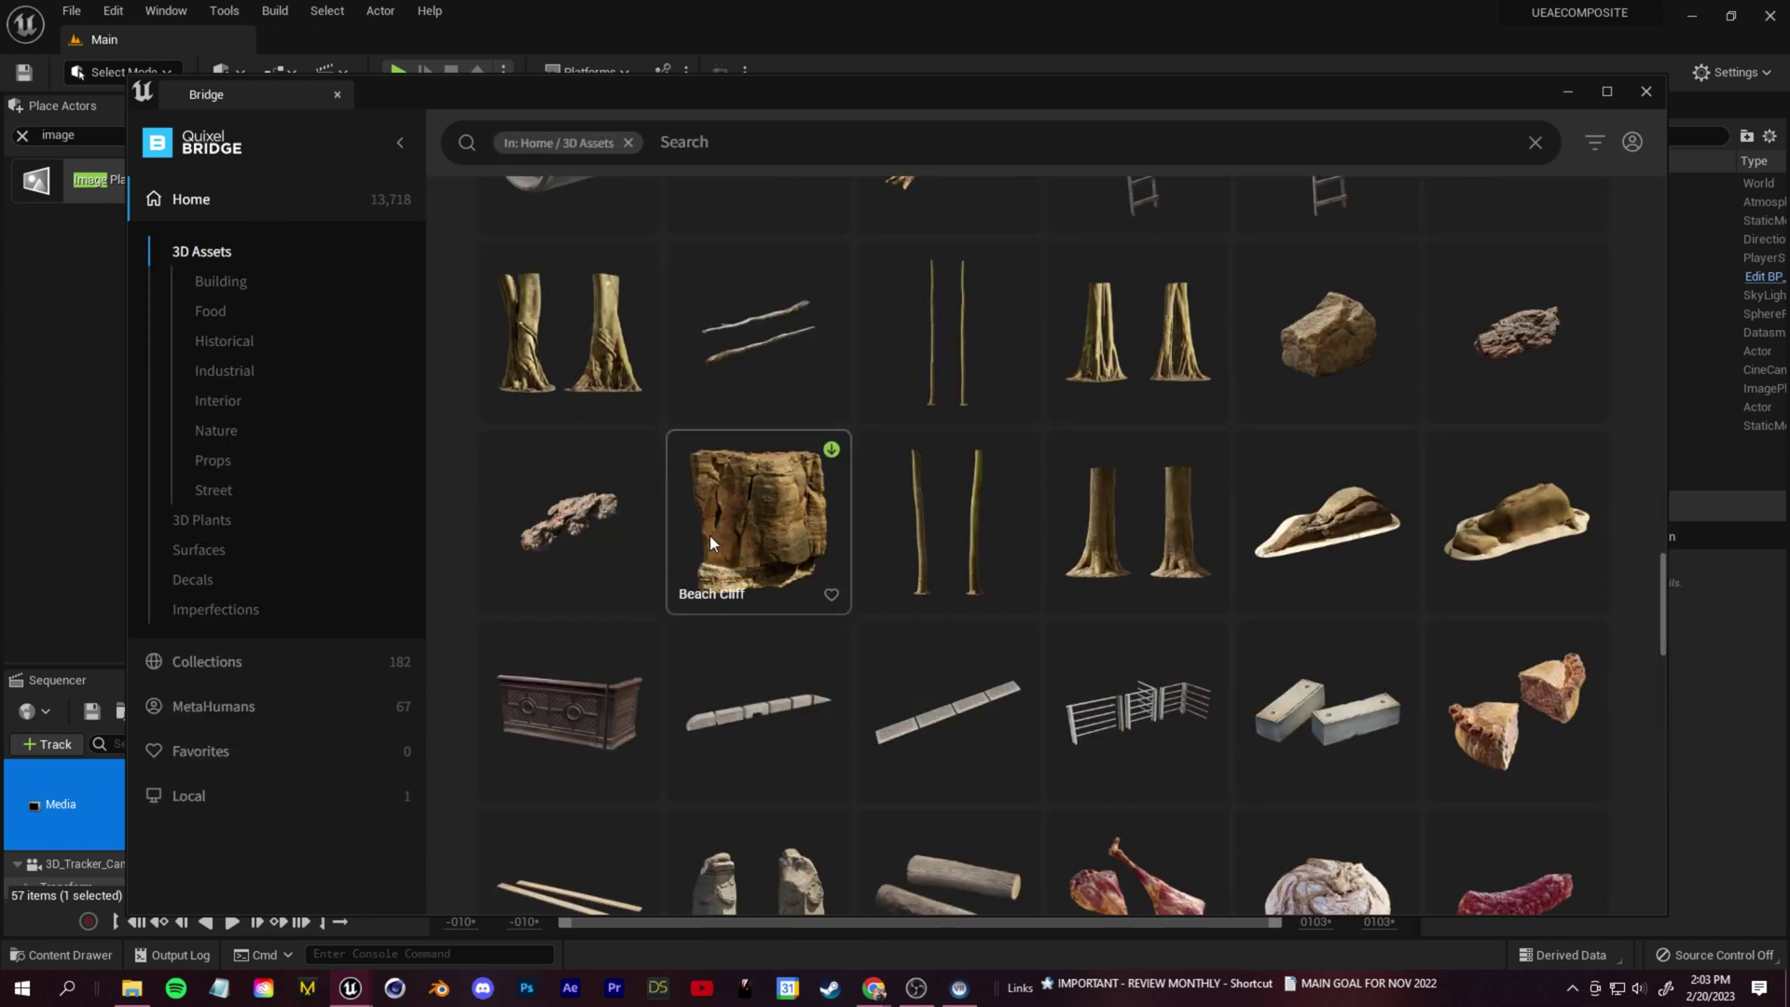
pyautogui.scroll(-5, 750, 522)
pyautogui.click(759, 446)
pyautogui.scroll(-5, 990, 556)
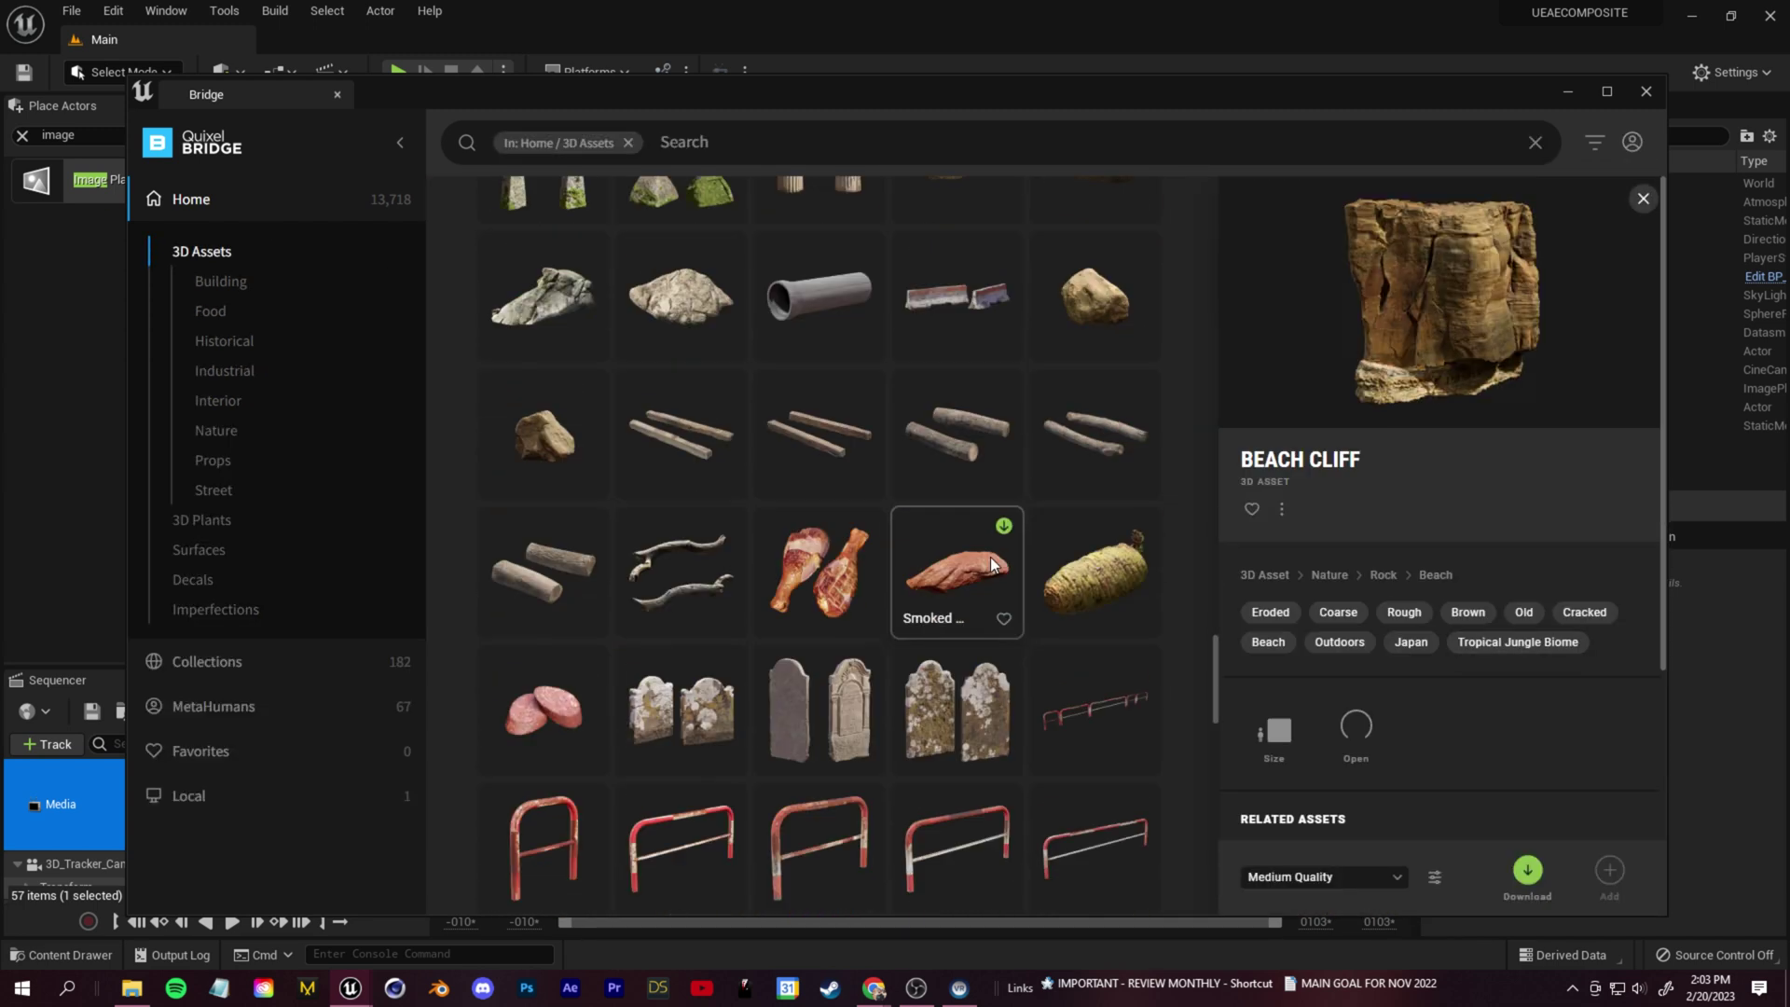
pyautogui.click(966, 597)
pyautogui.scroll(-10, 858, 680)
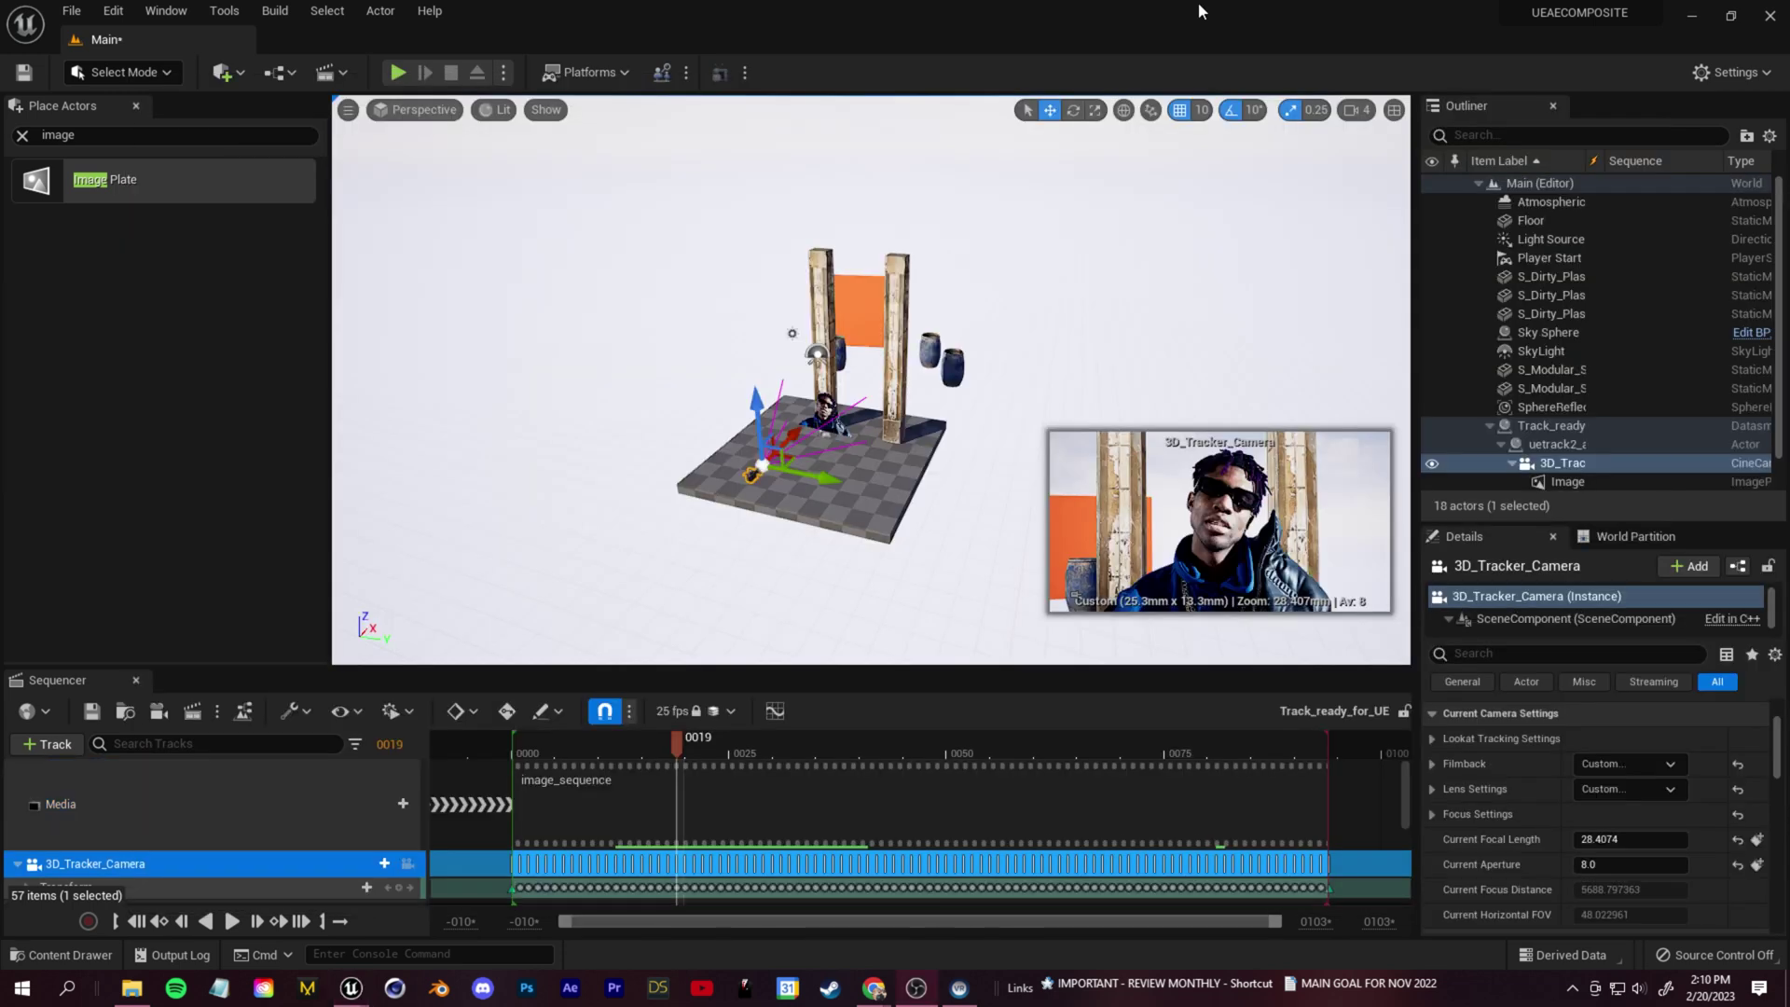
pyautogui.click(988, 347)
# Add a cube blocker to the level from the basic shapes and make a second copy
pyautogui.click(1015, 363)
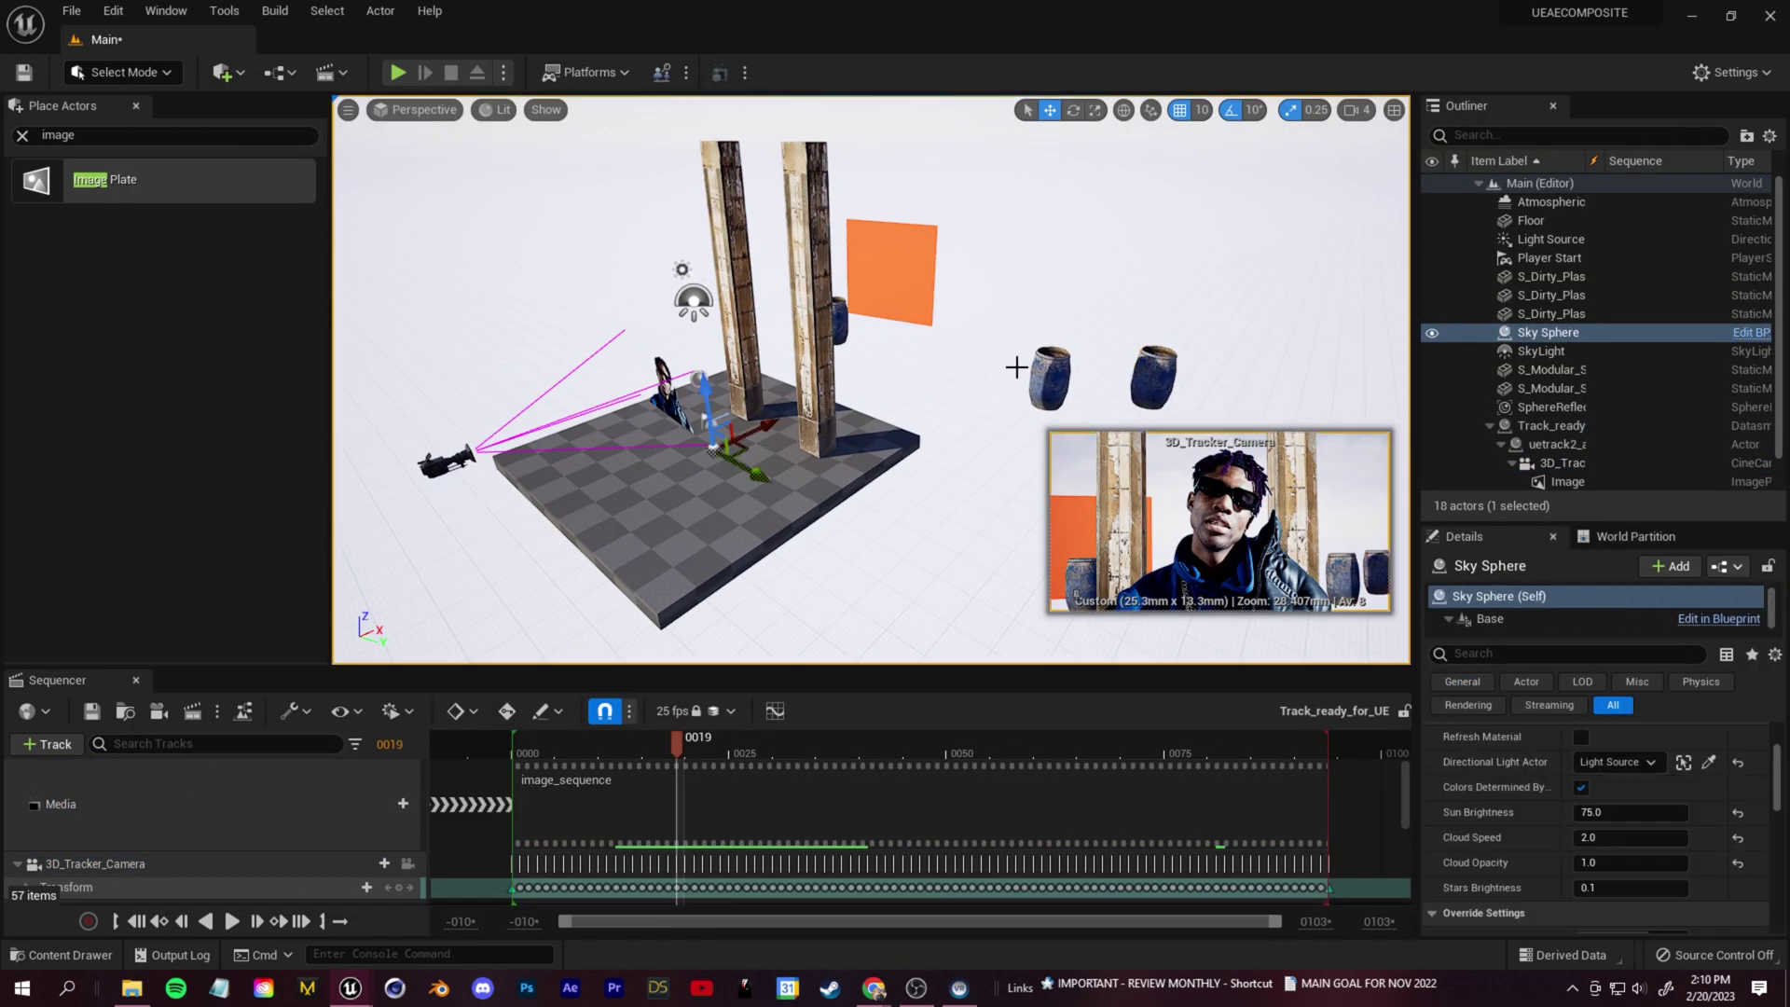
pyautogui.hotkey('ctrl', 'space')
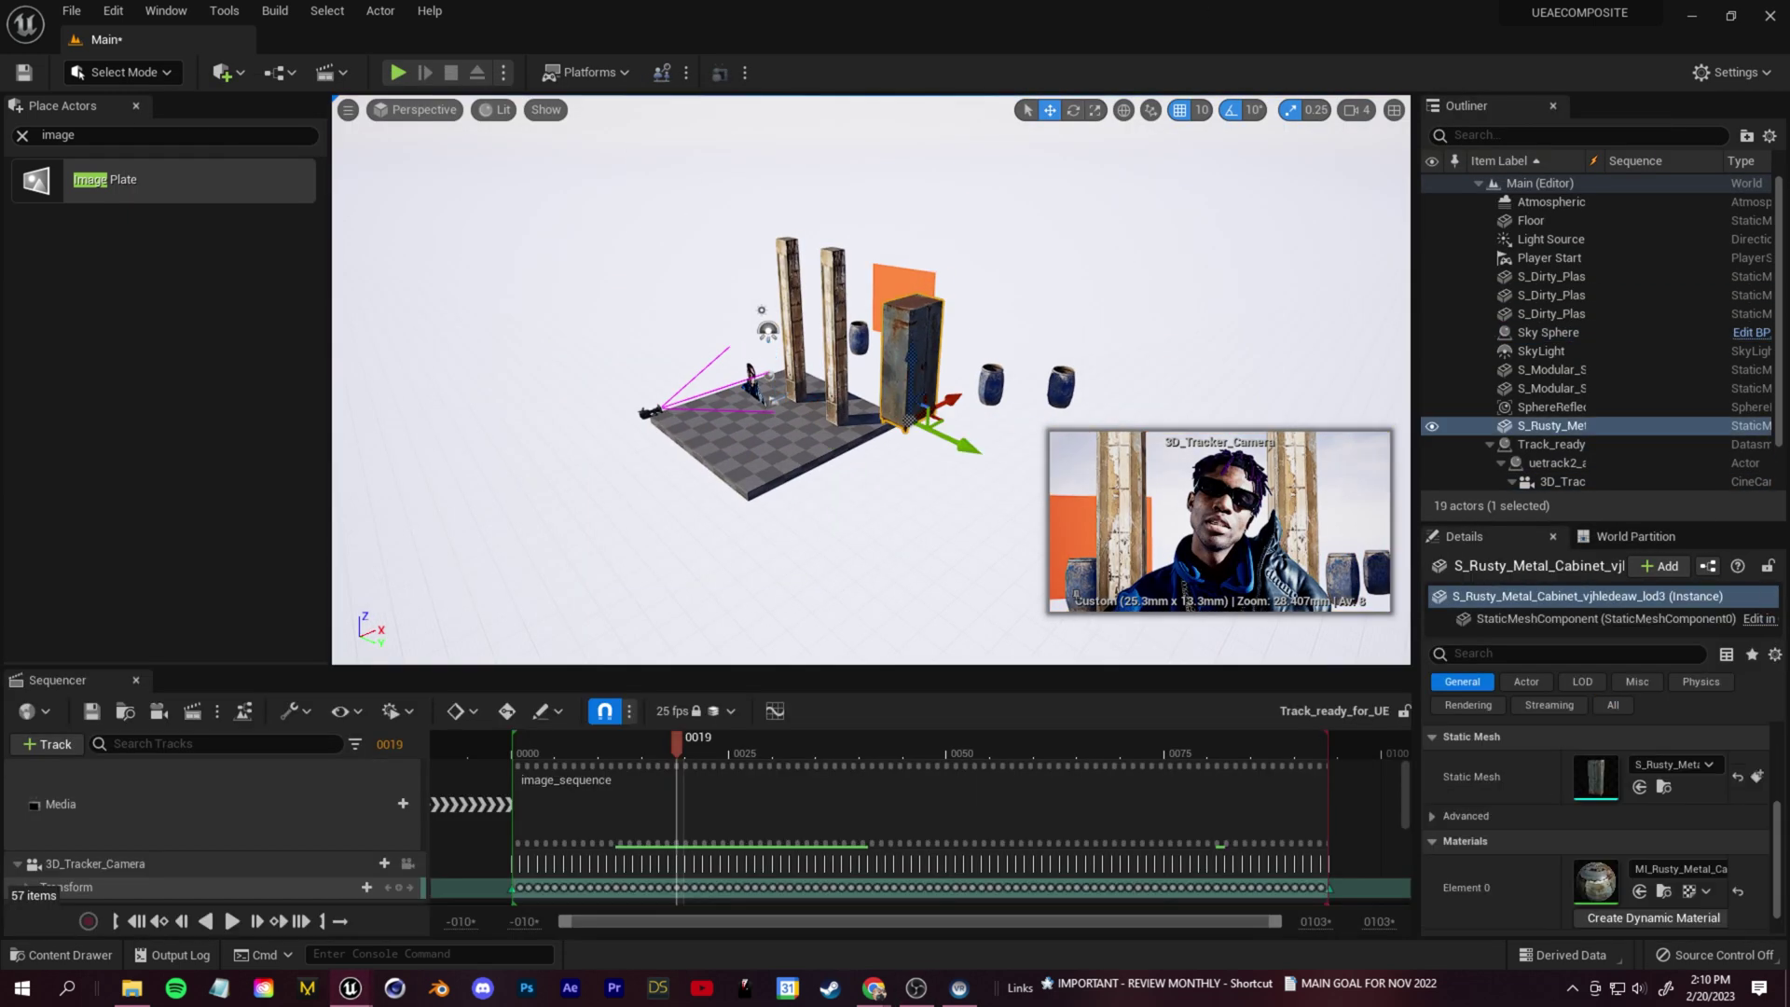
pyautogui.moveTo(867, 448); pyautogui.dragTo(913, 447, button='right')
pyautogui.click(933, 233)
pyautogui.click(222, 72)
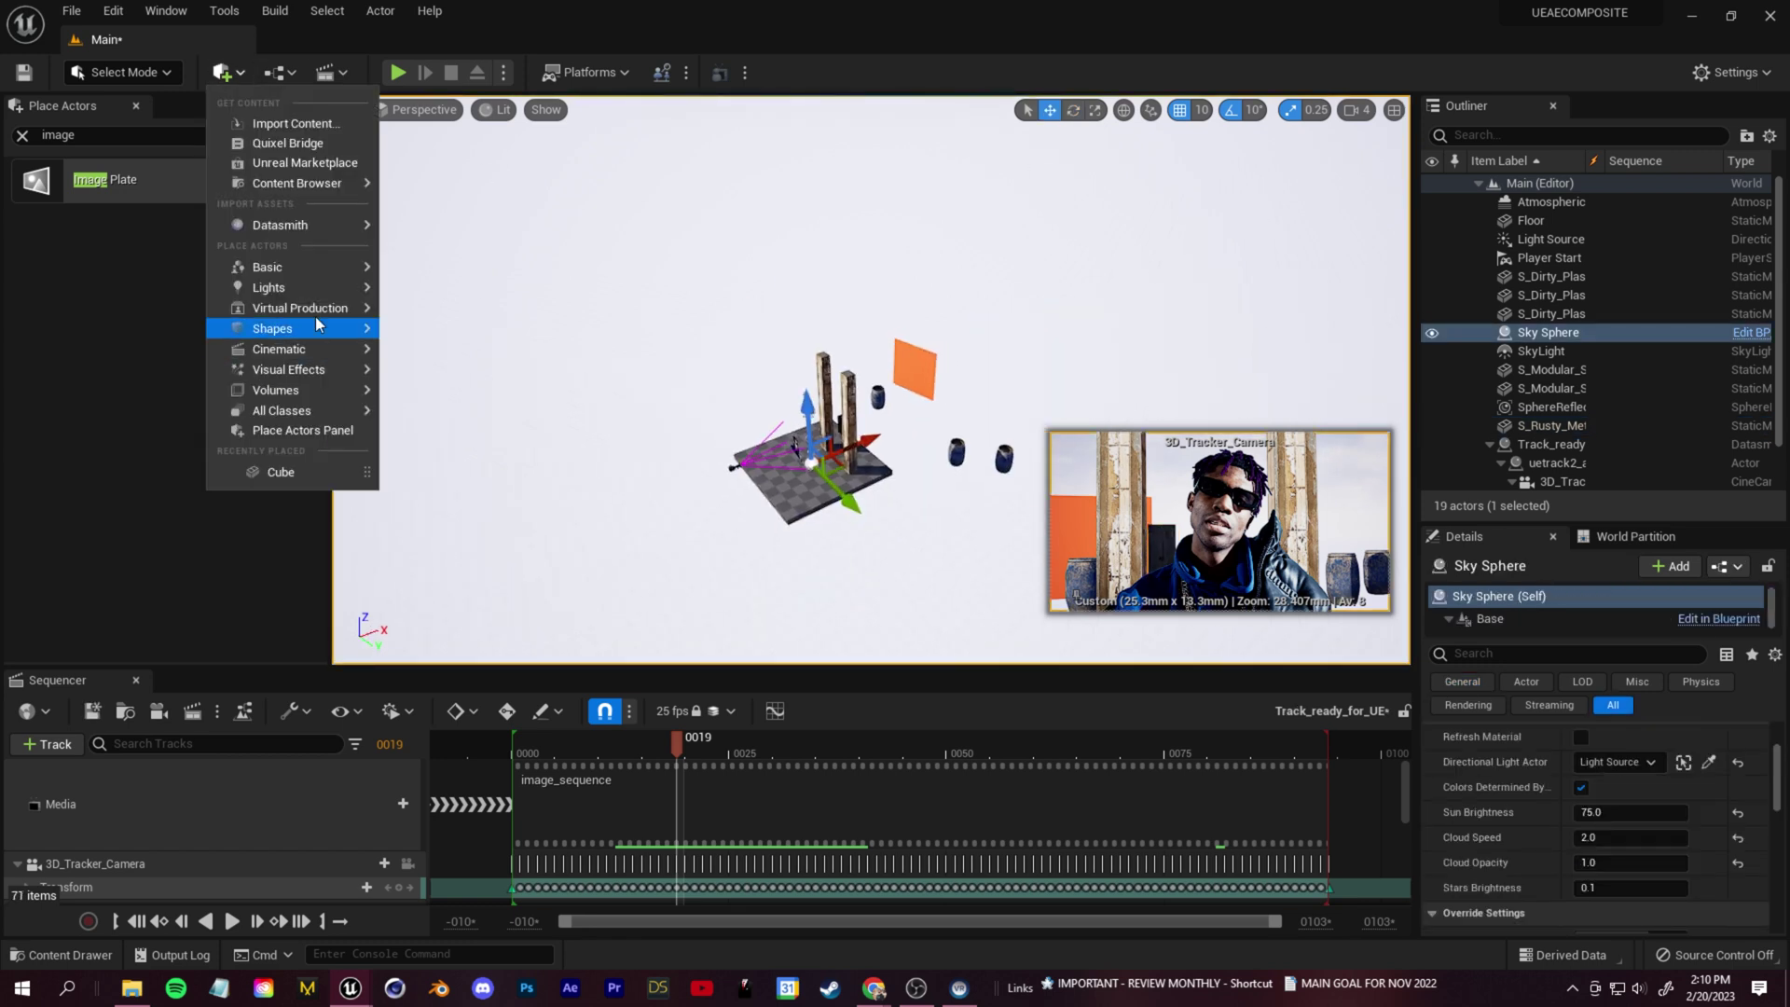
pyautogui.click(475, 328)
pyautogui.hotkey('ctrl', 'd')
pyautogui.moveTo(895, 401)
pyautogui.mouseDown(button='right')
pyautogui.moveTo(919, 395)
pyautogui.moveTo(877, 410)
pyautogui.mouseUp(button='right')
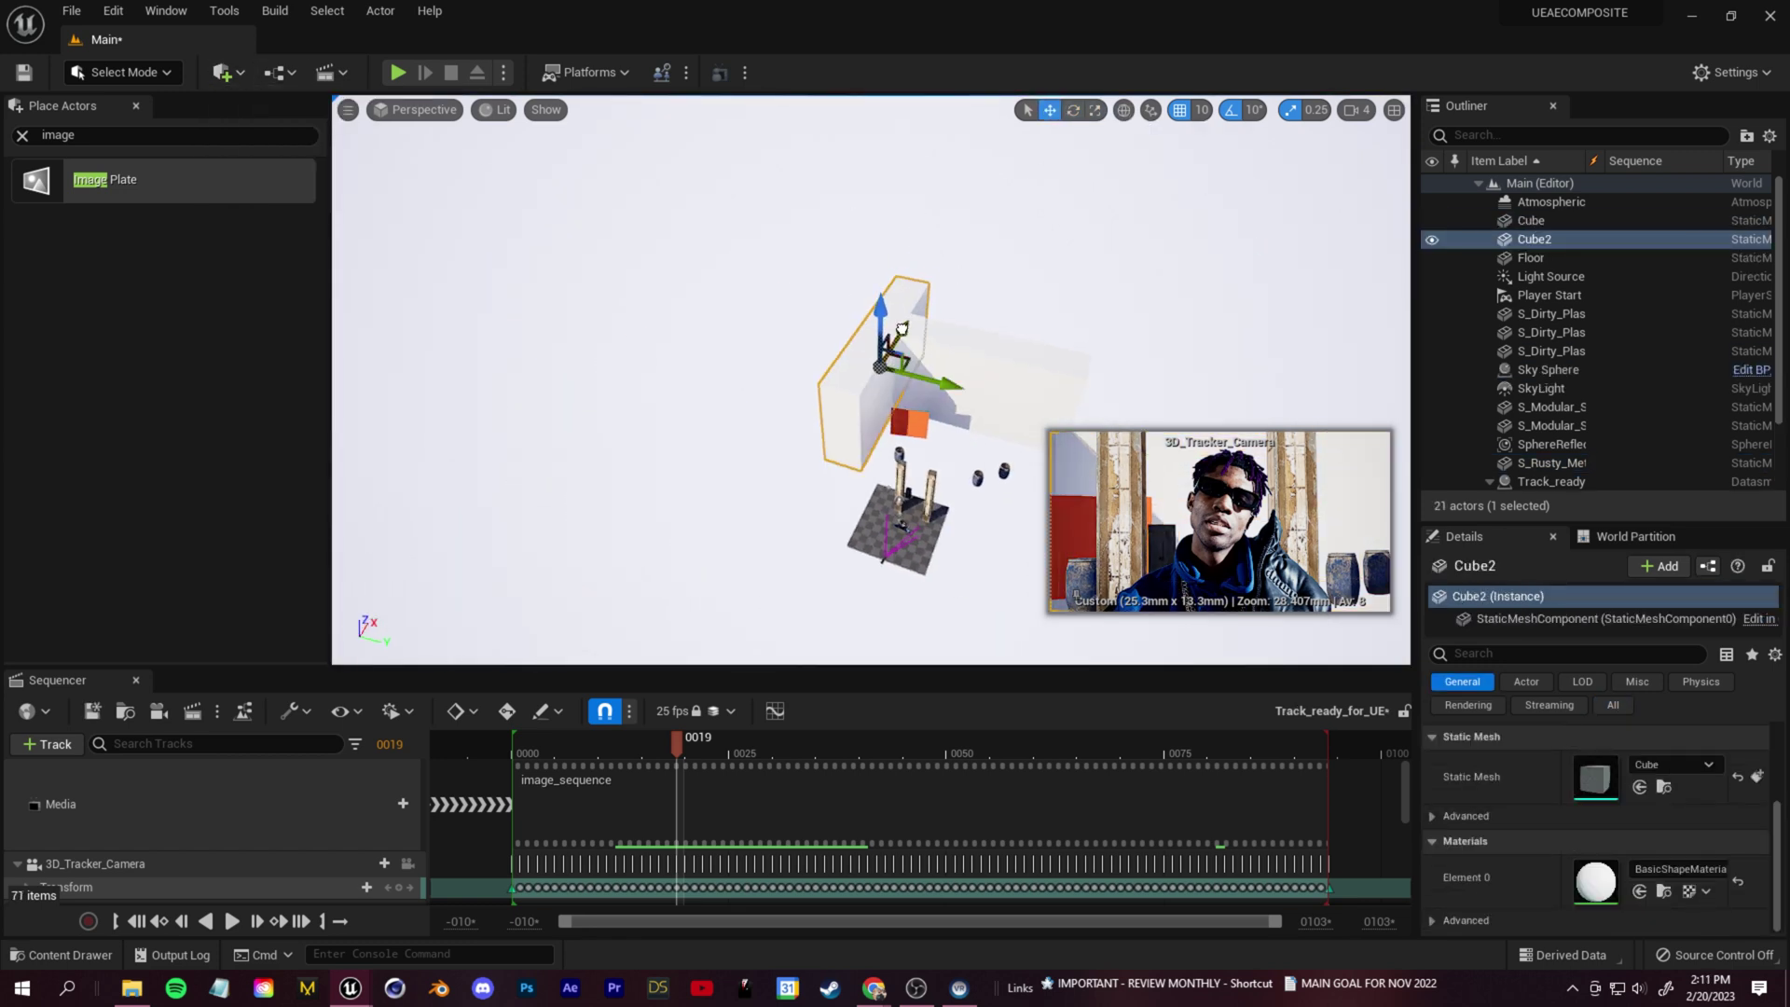
# Duplicate the cube into Cube3 and Cube4, switch to rotating, and select the Sky Sphere
pyautogui.hotkey('ctrl', 'd')
pyautogui.click(933, 233)
pyautogui.hotkey('ctrl', 'd')
pyautogui.click(1073, 110)
pyautogui.press('f')
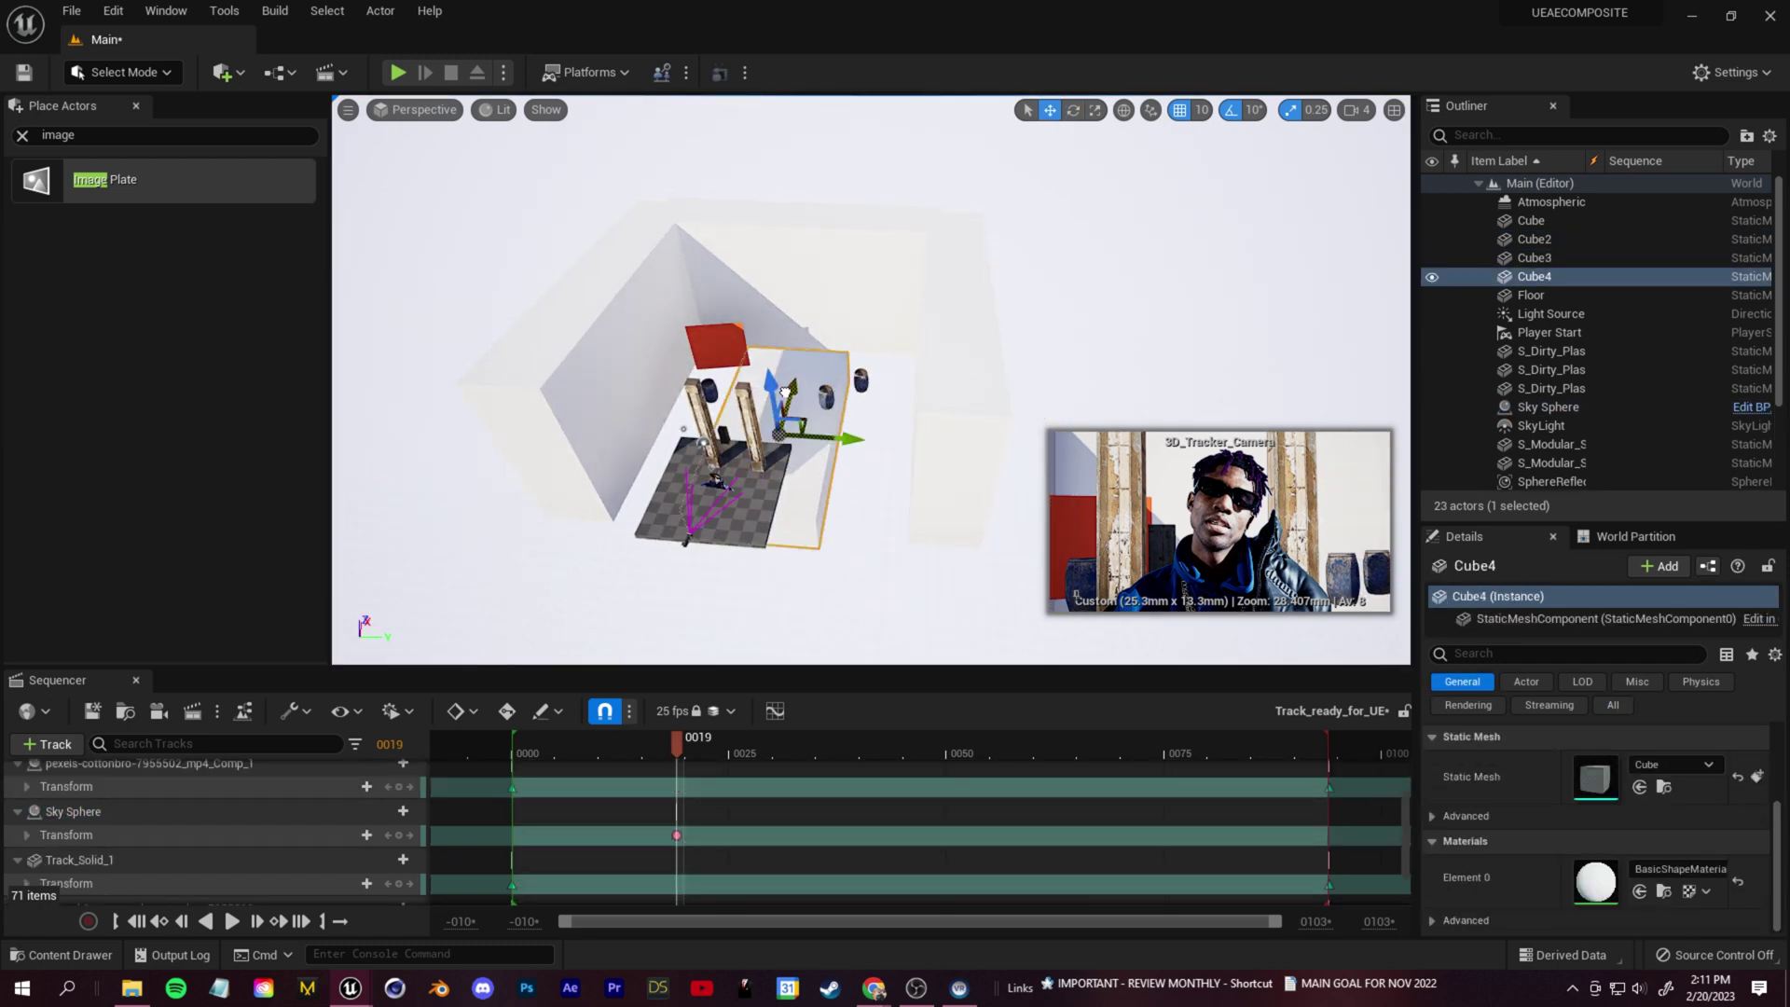
pyautogui.click(1287, 320)
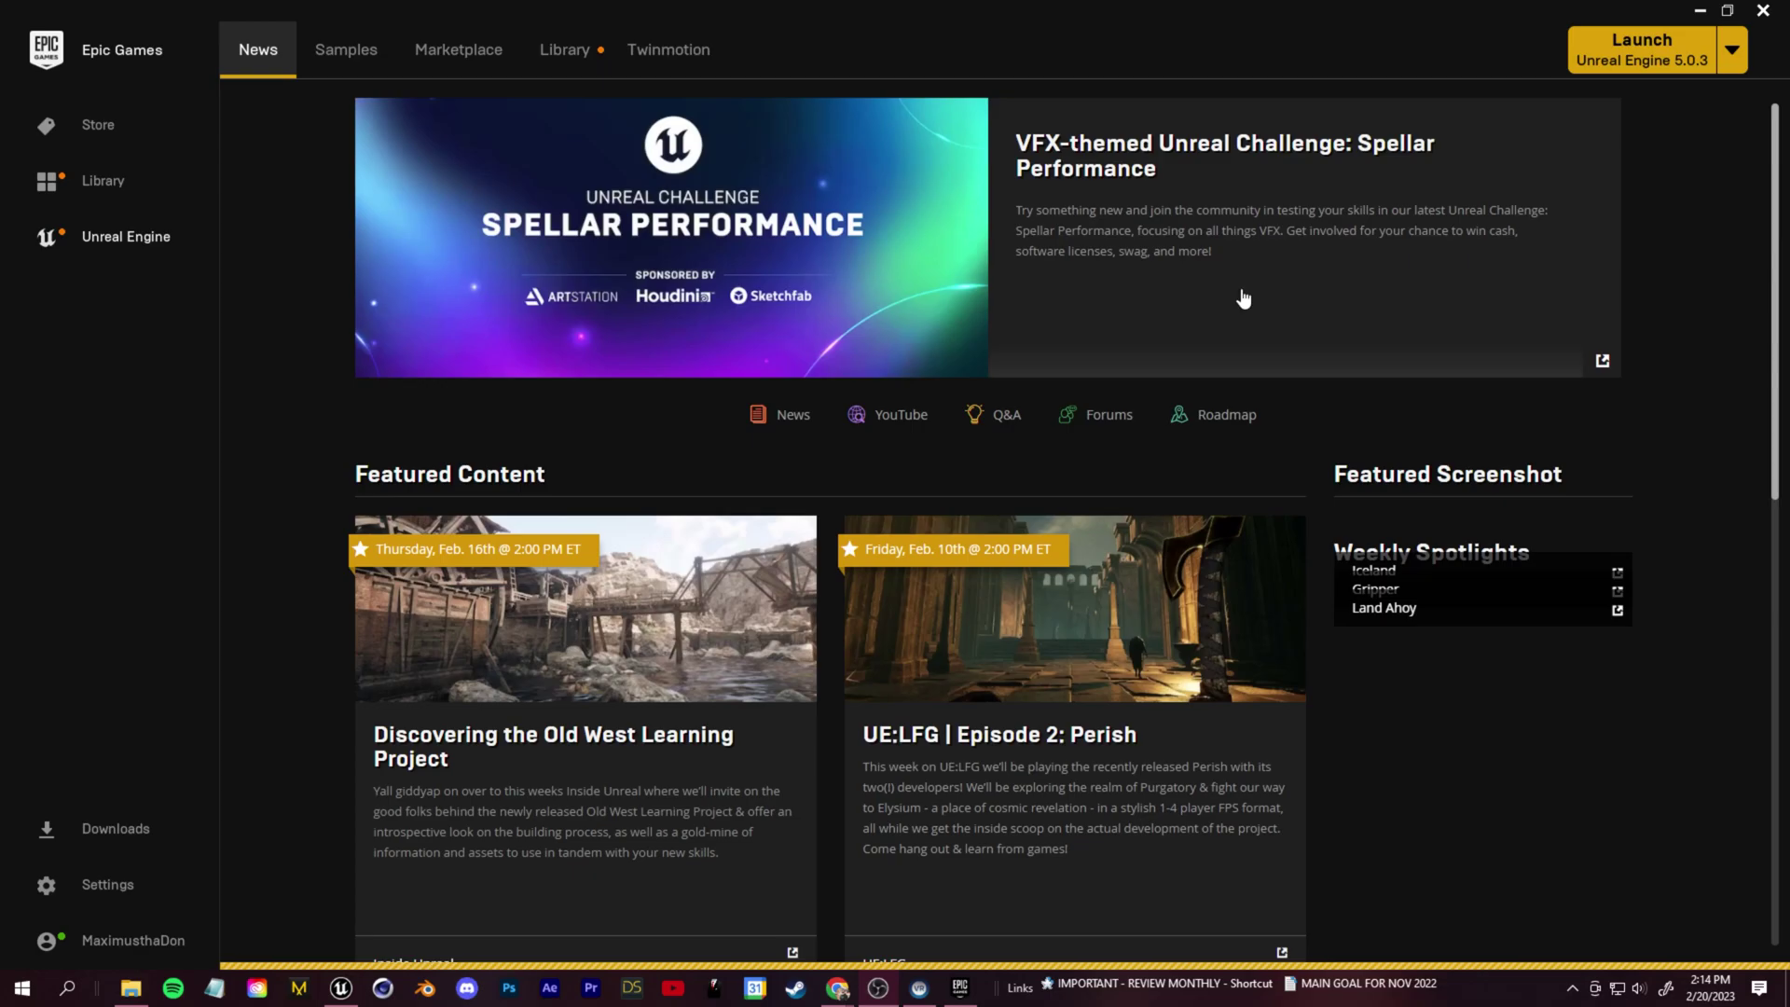
pyautogui.click(462, 60)
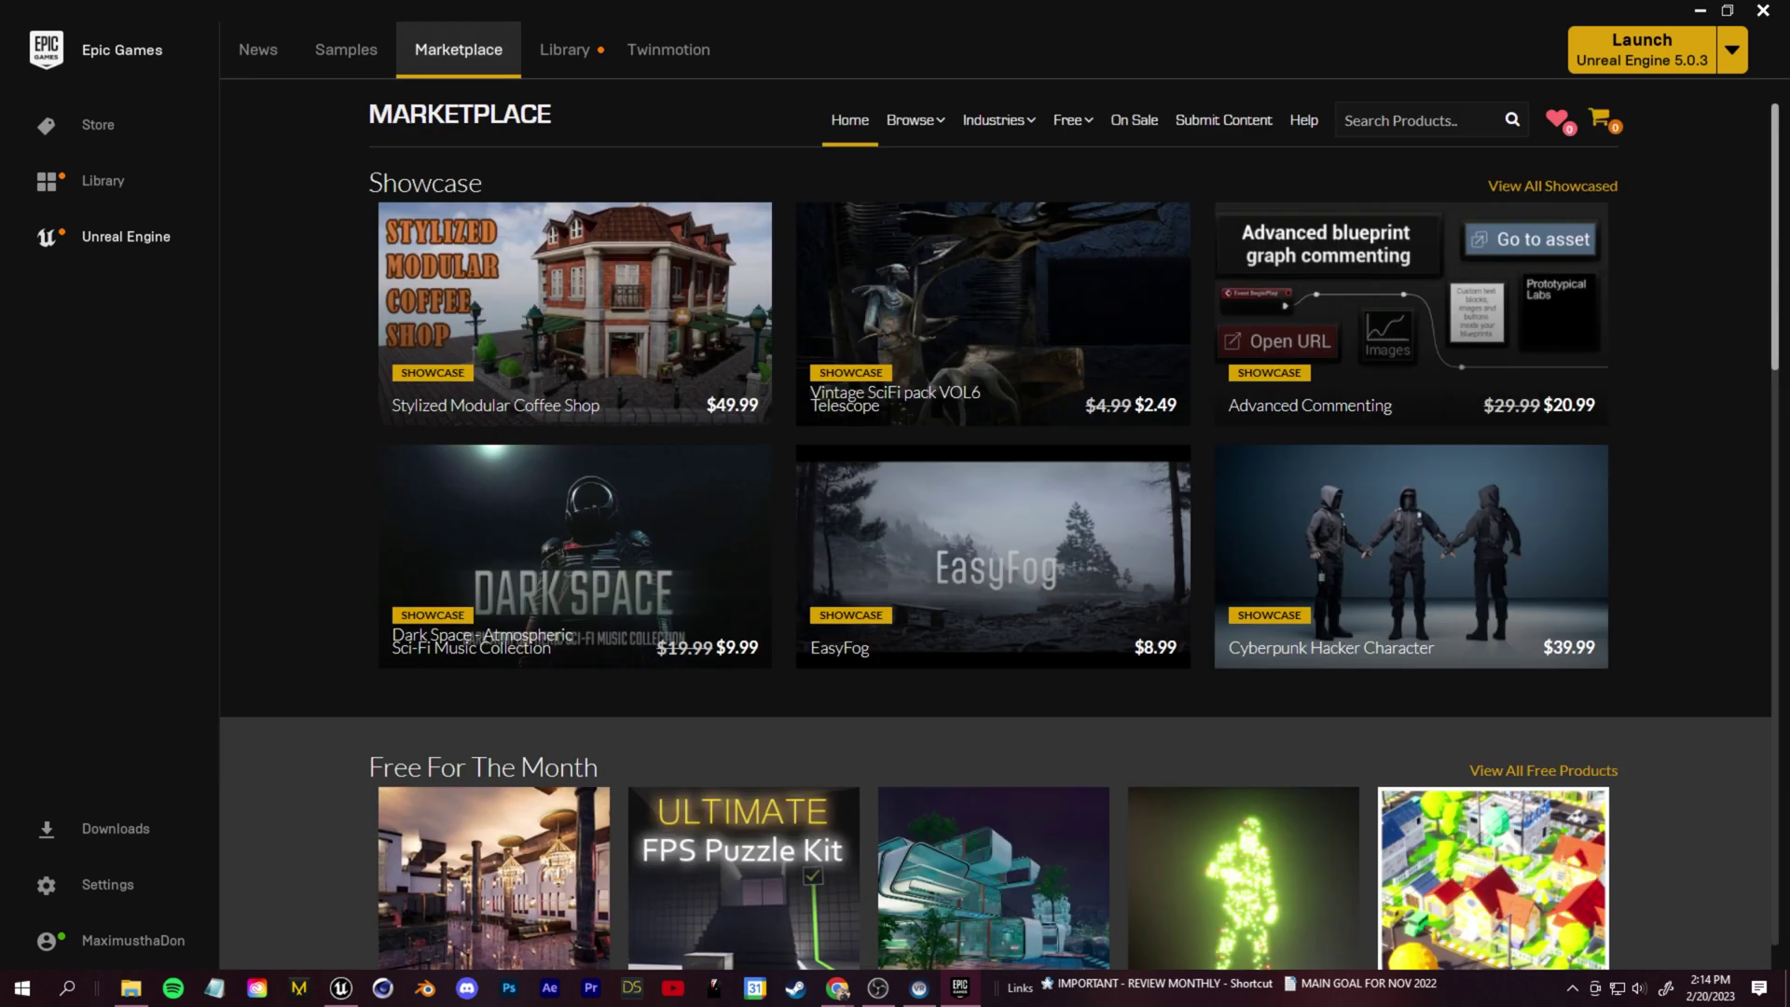
# Browse the Marketplace home page, filter to Free For The Month, and open Character Body FX Vol. 1
pyautogui.scroll(-5, 312, 546)
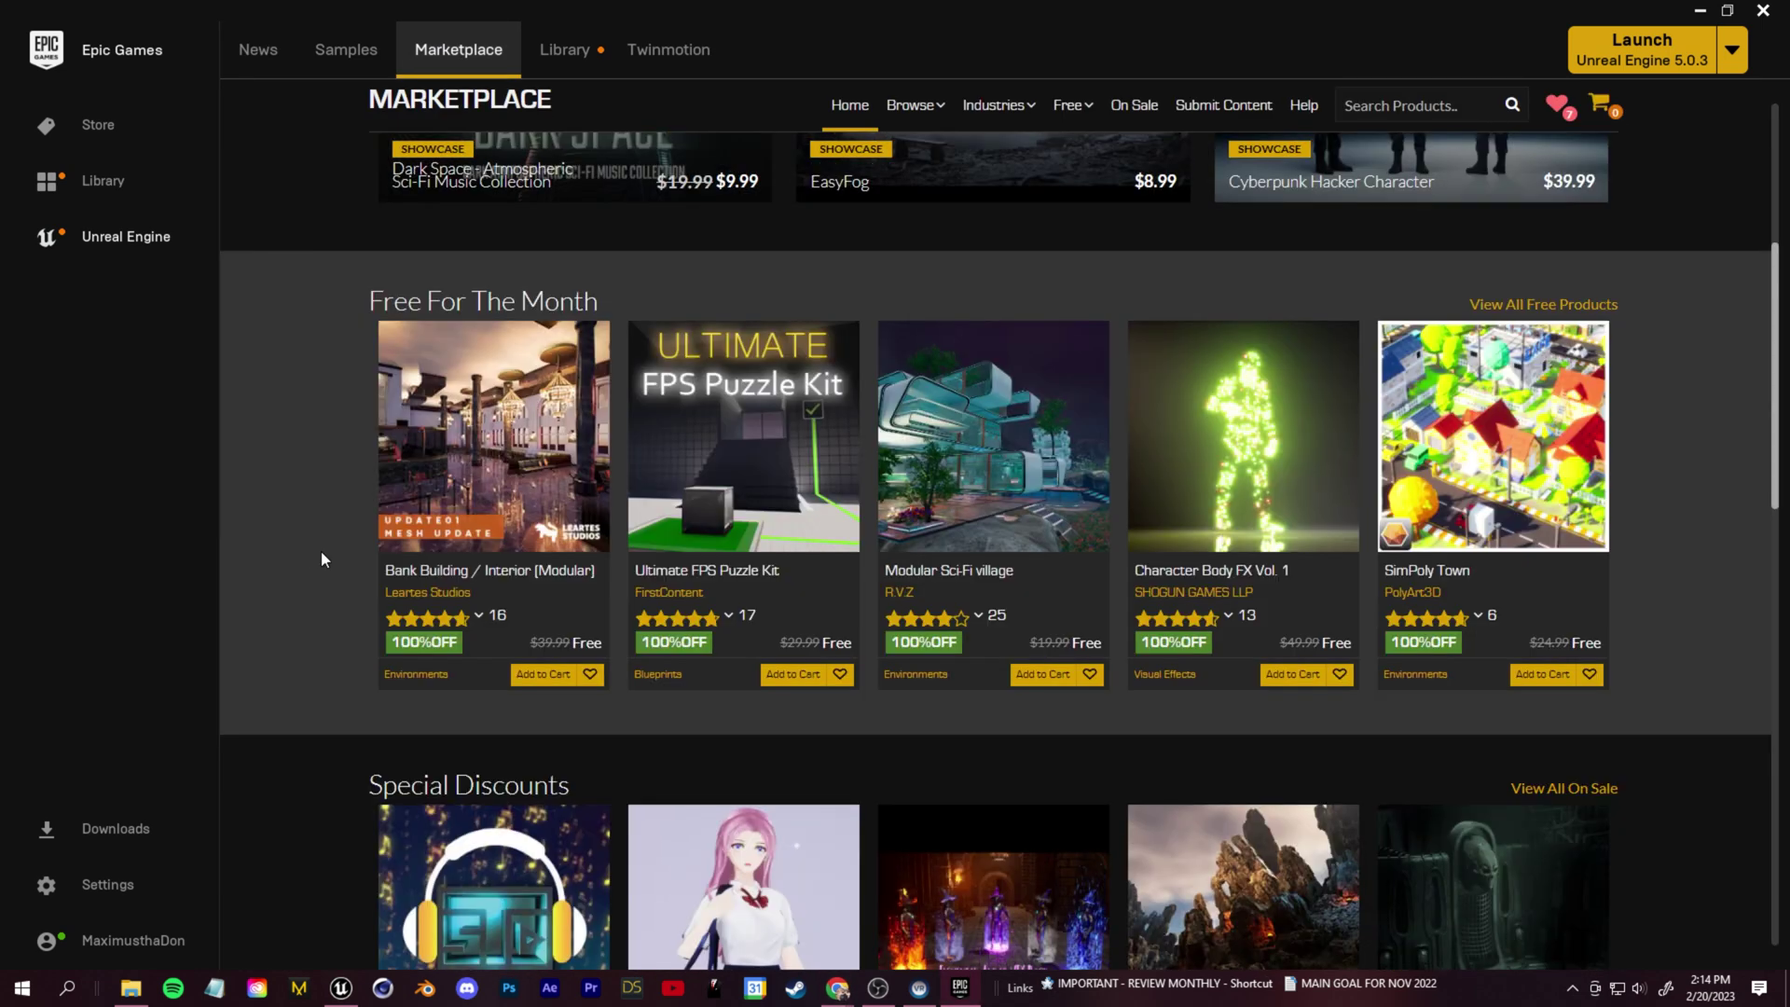
pyautogui.scroll(3, 320, 550)
pyautogui.scroll(-5, 344, 453)
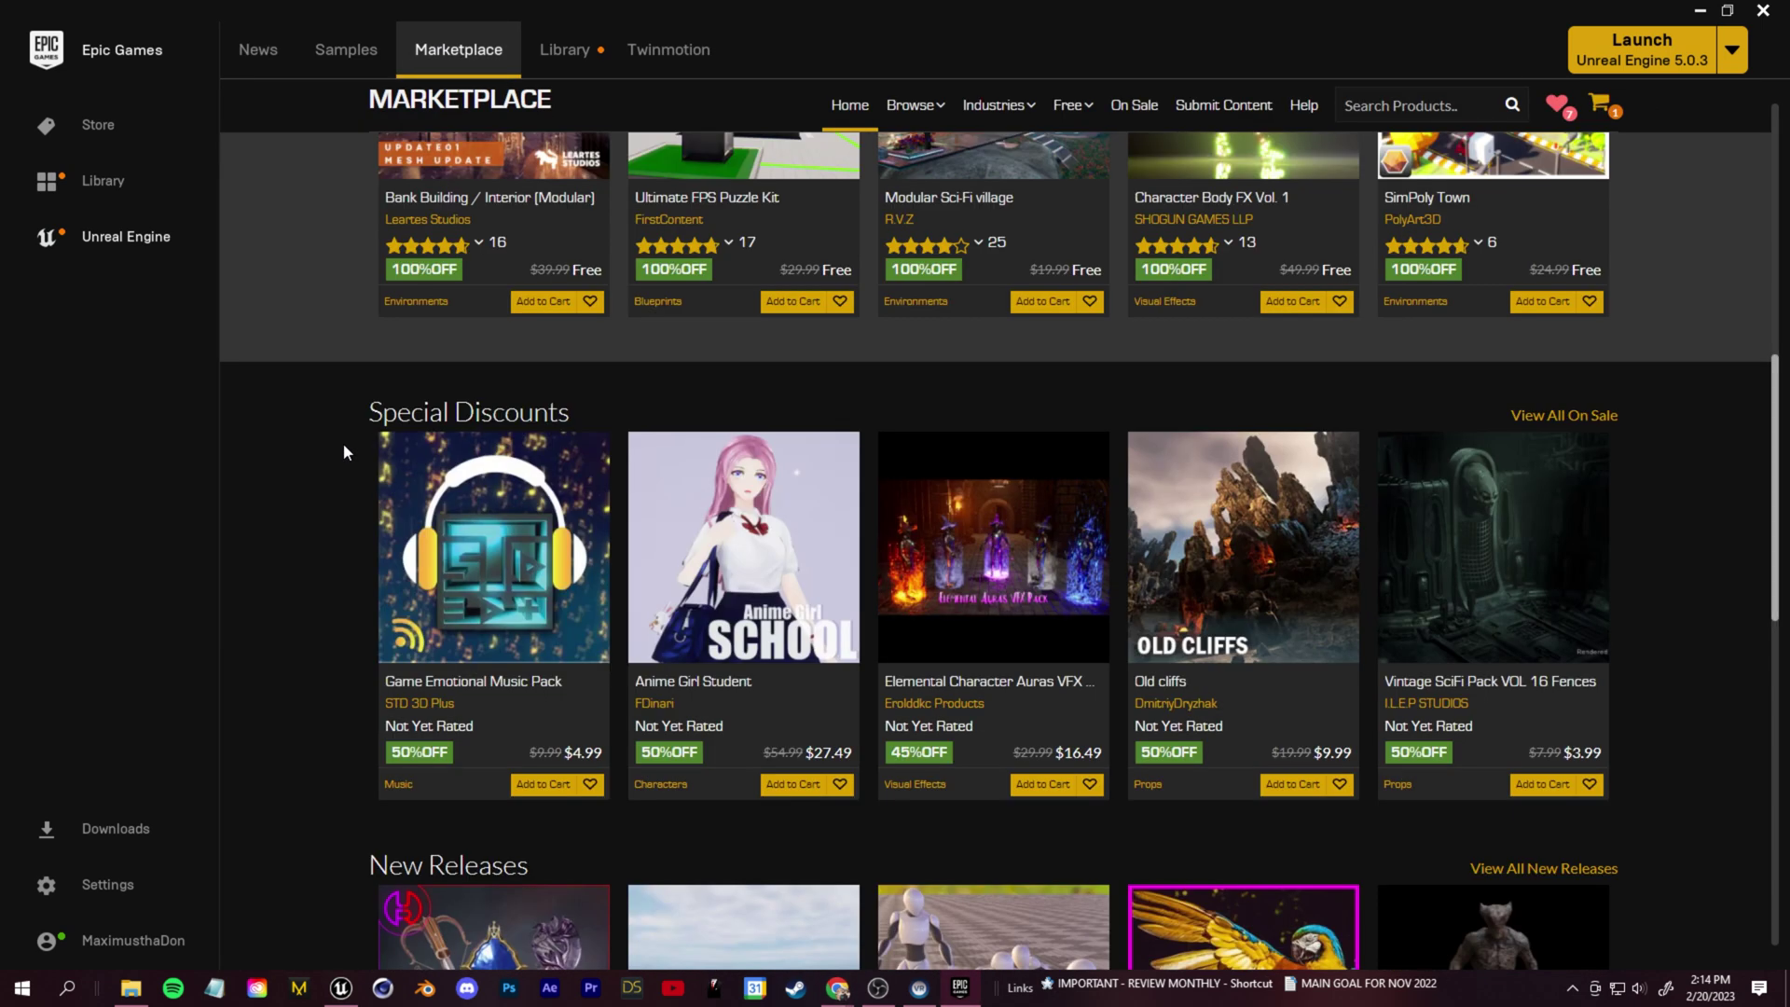
pyautogui.scroll(-10, 343, 444)
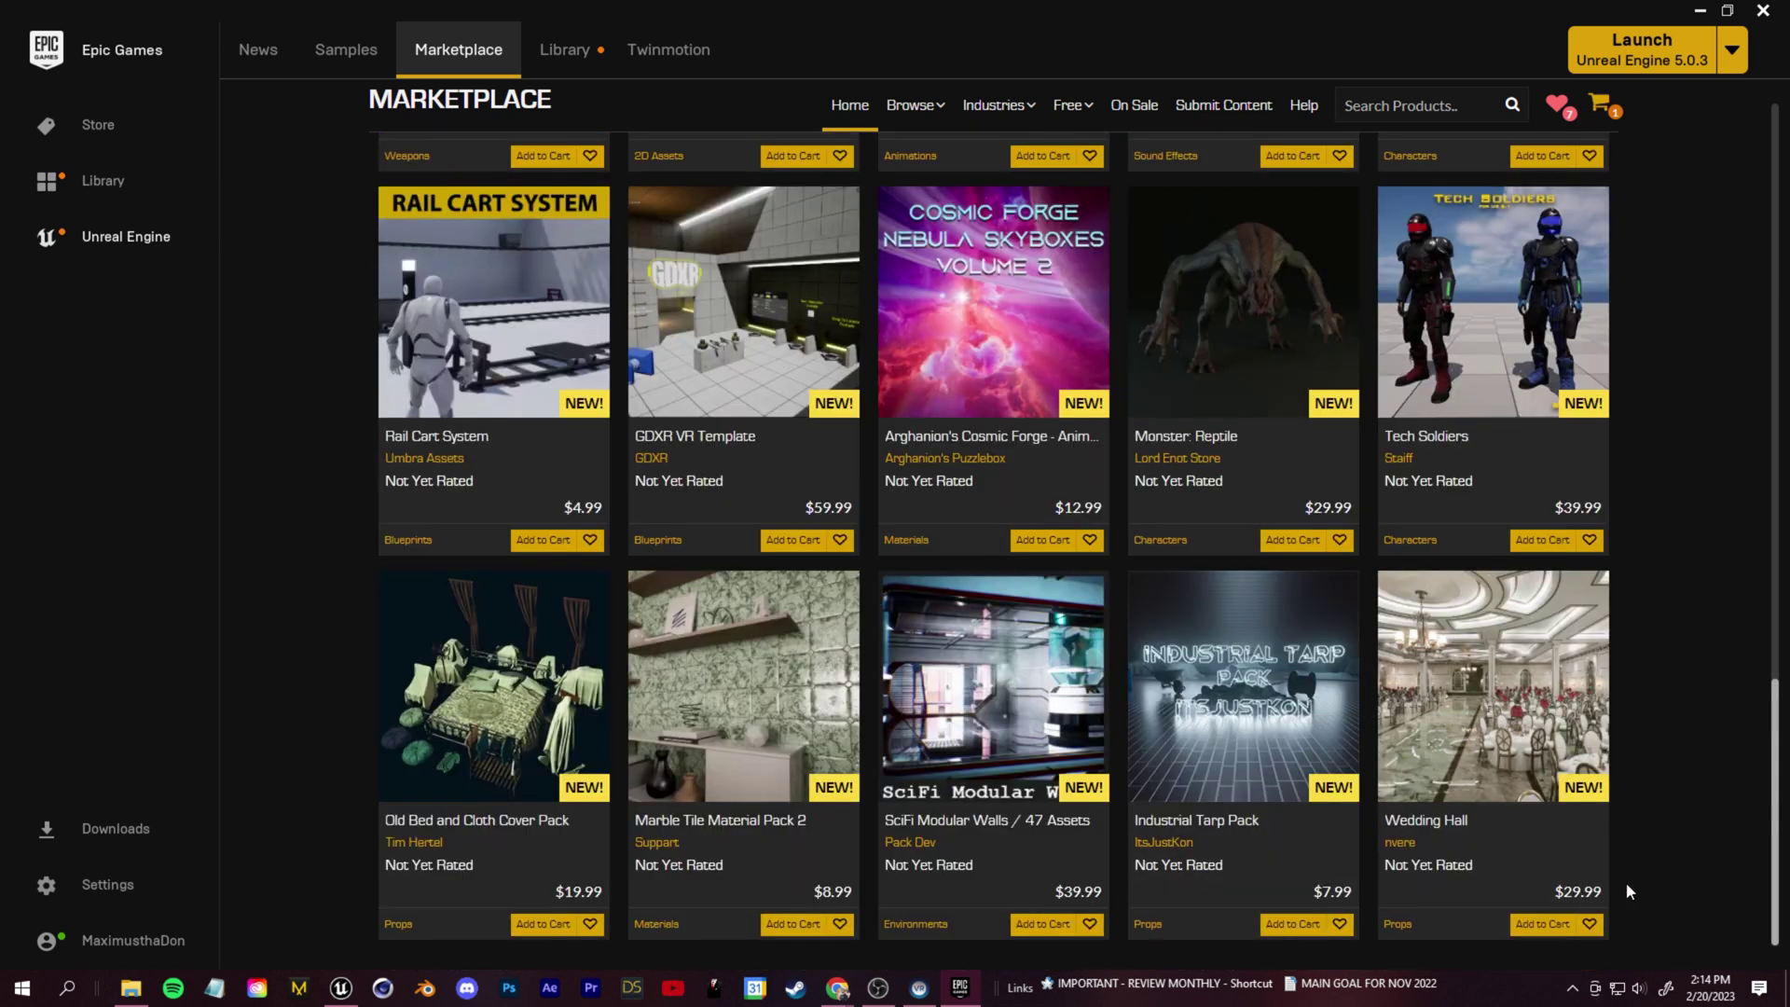
pyautogui.scroll(10, 1423, 797)
pyautogui.moveTo(1072, 117)
pyautogui.click(1086, 260)
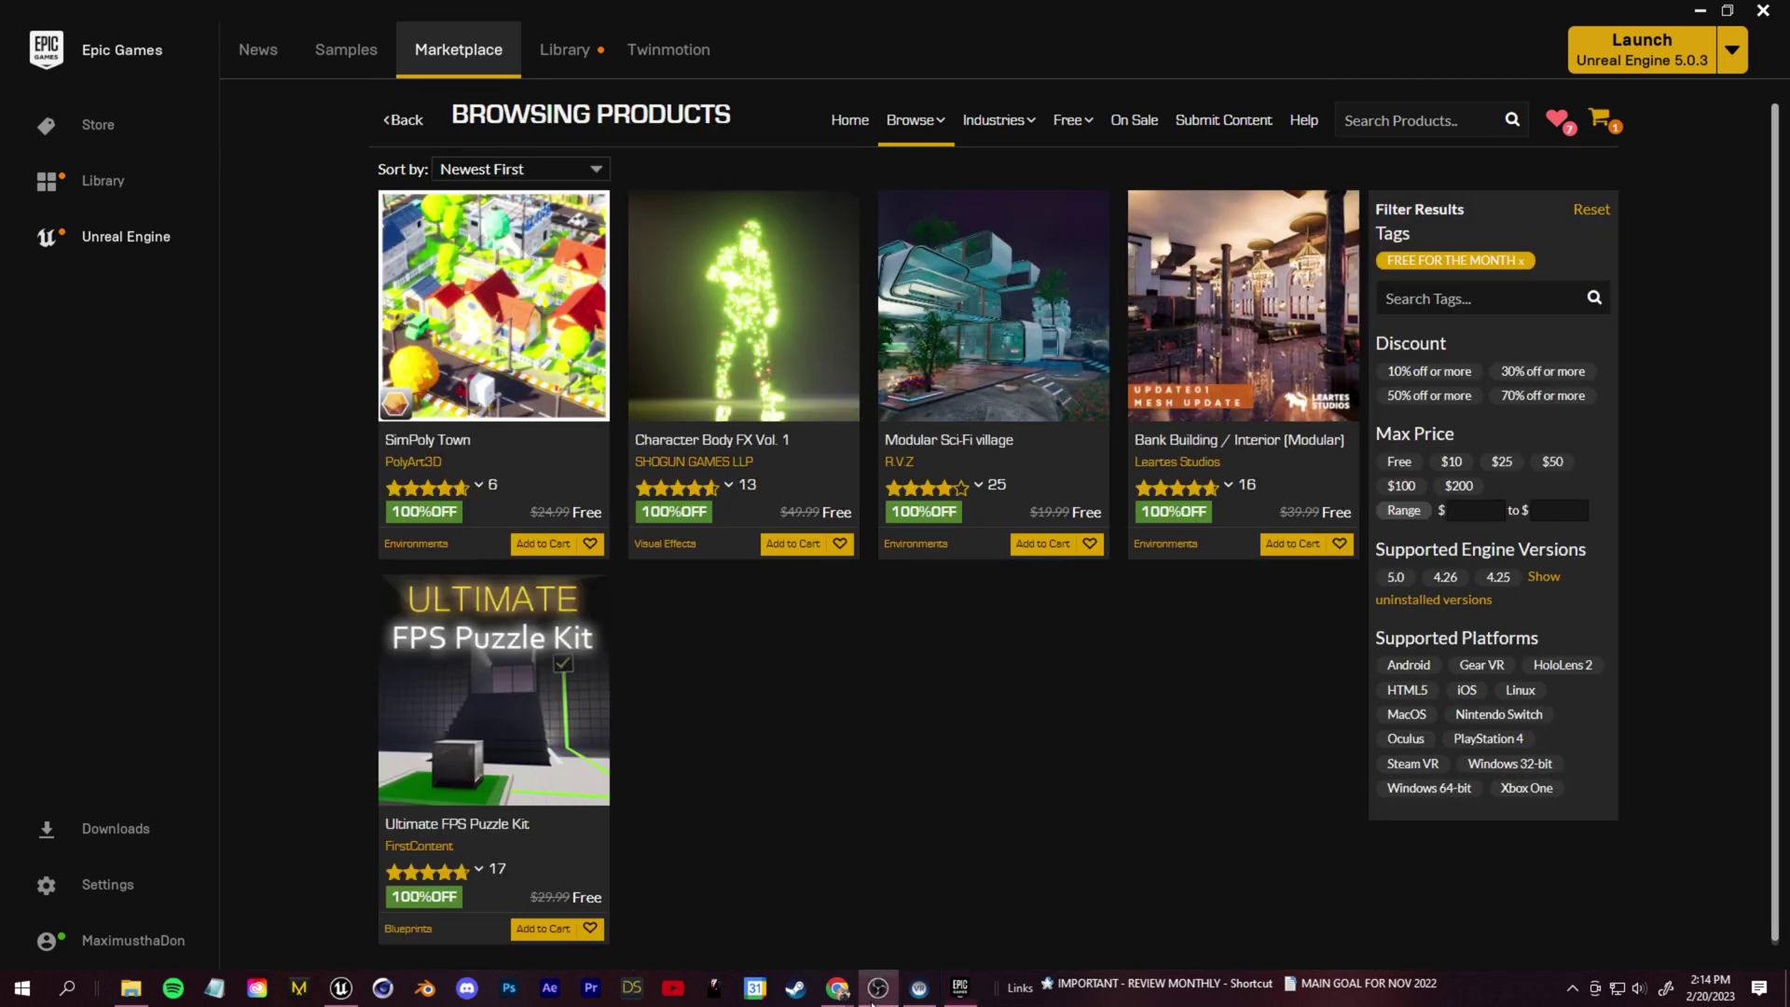
pyautogui.click(760, 380)
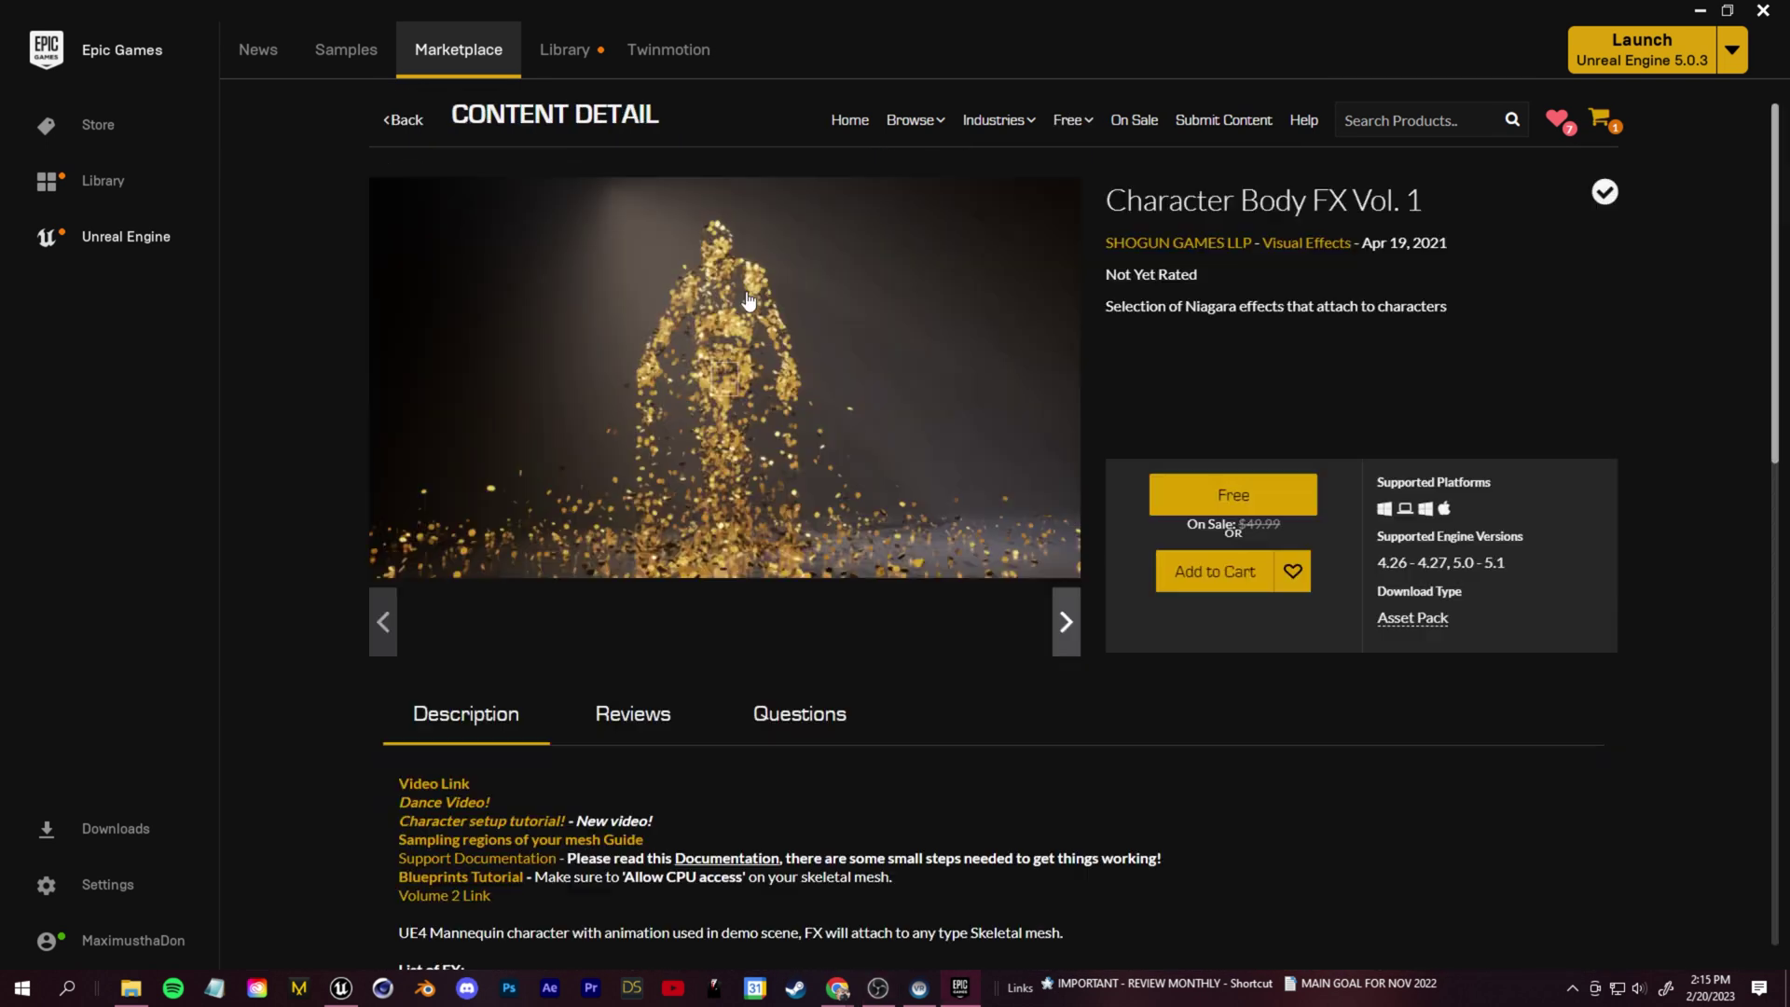
# Step through the Elite Landscapes: Fractal Alien gallery's red and teal landscape images
pyautogui.click(947, 649)
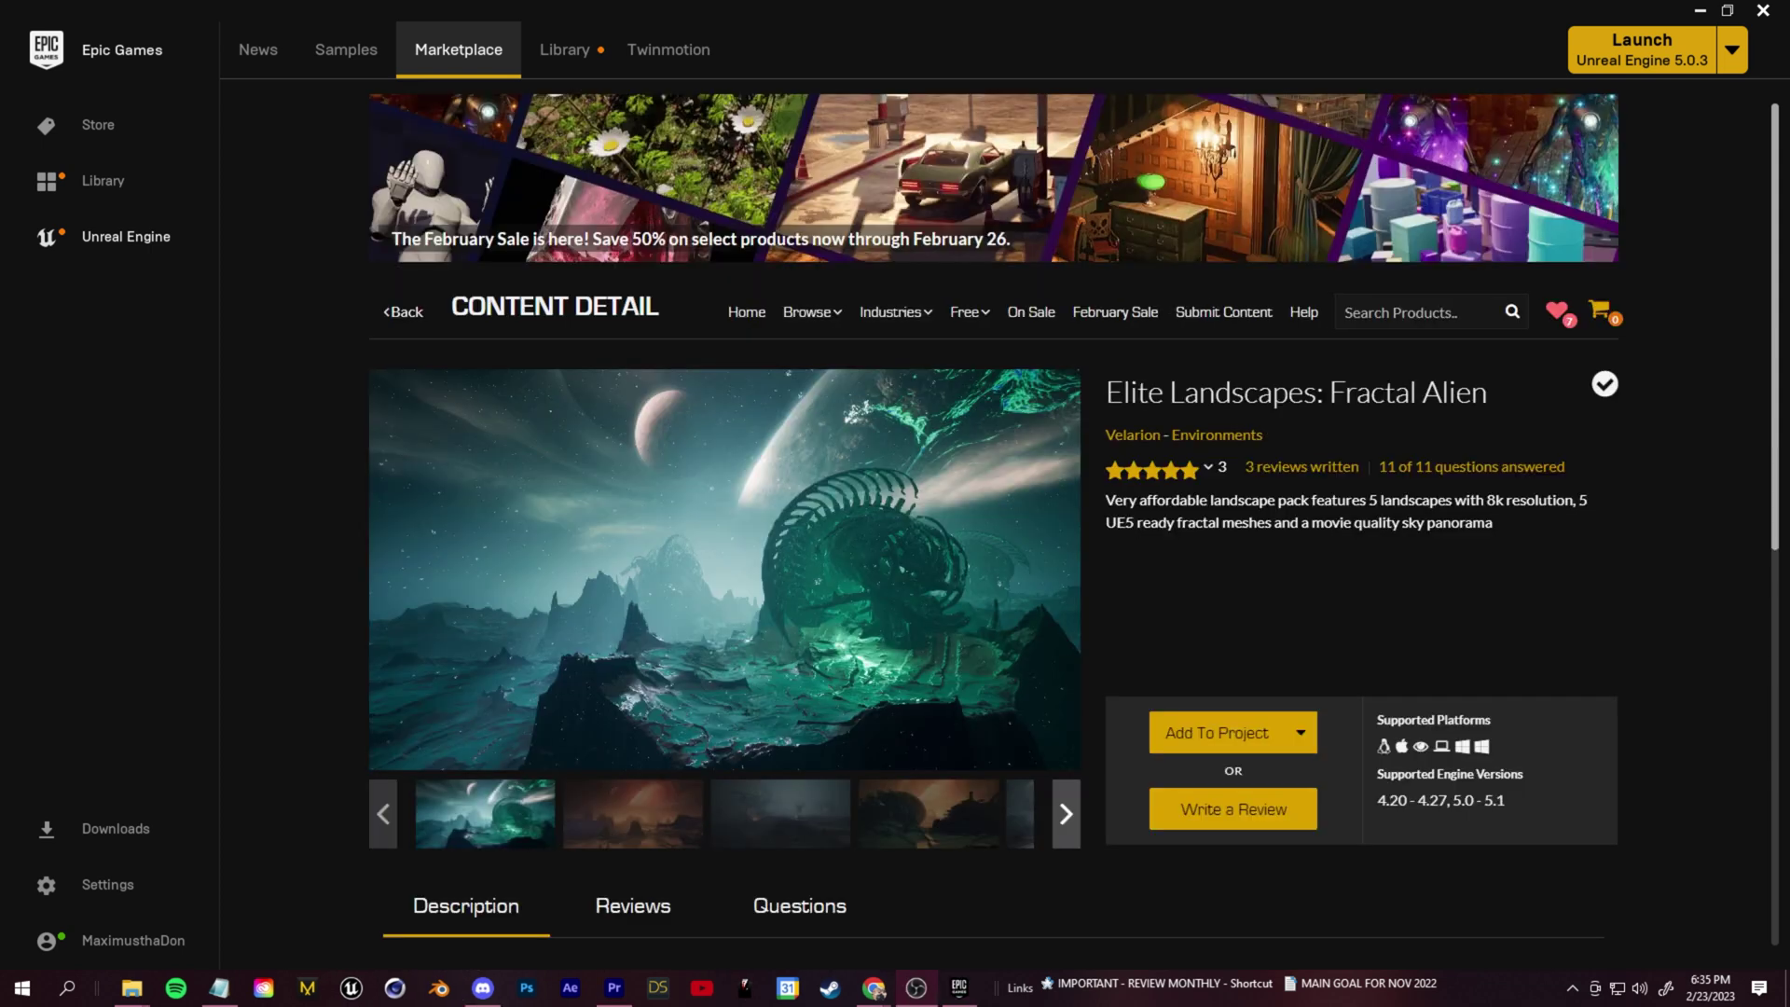
pyautogui.scroll(-1, 1725, 565)
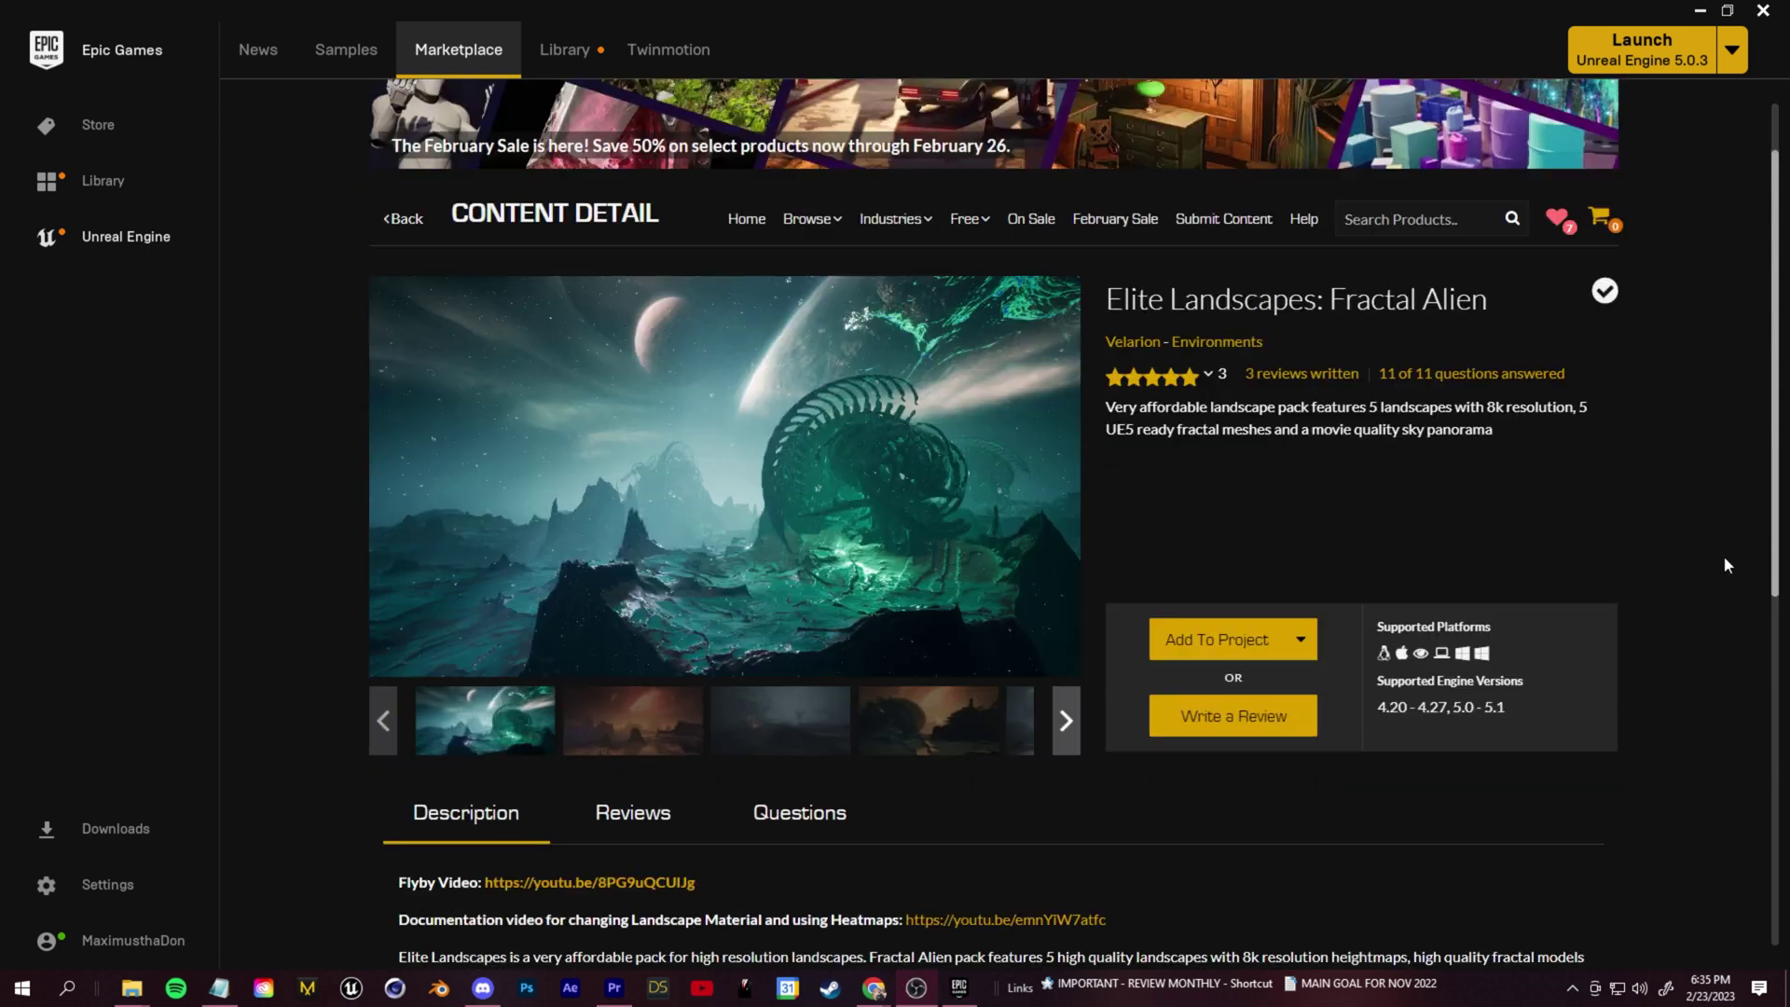
pyautogui.click(629, 734)
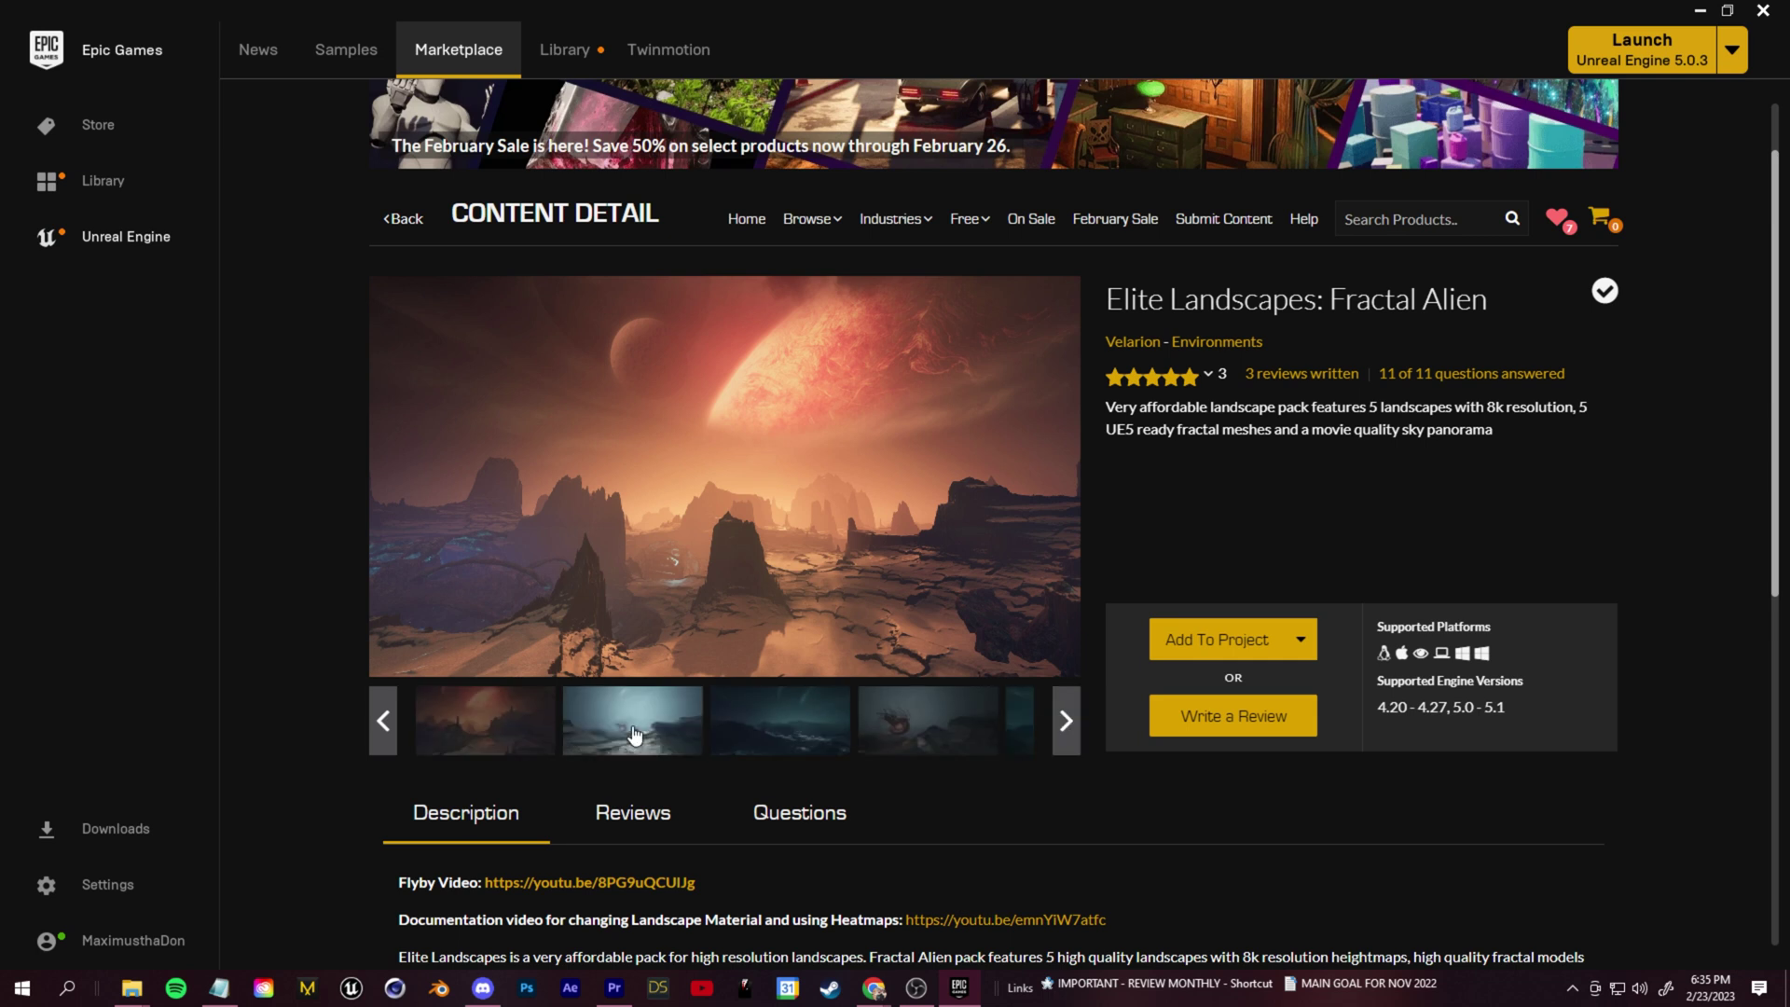
pyautogui.click(1056, 731)
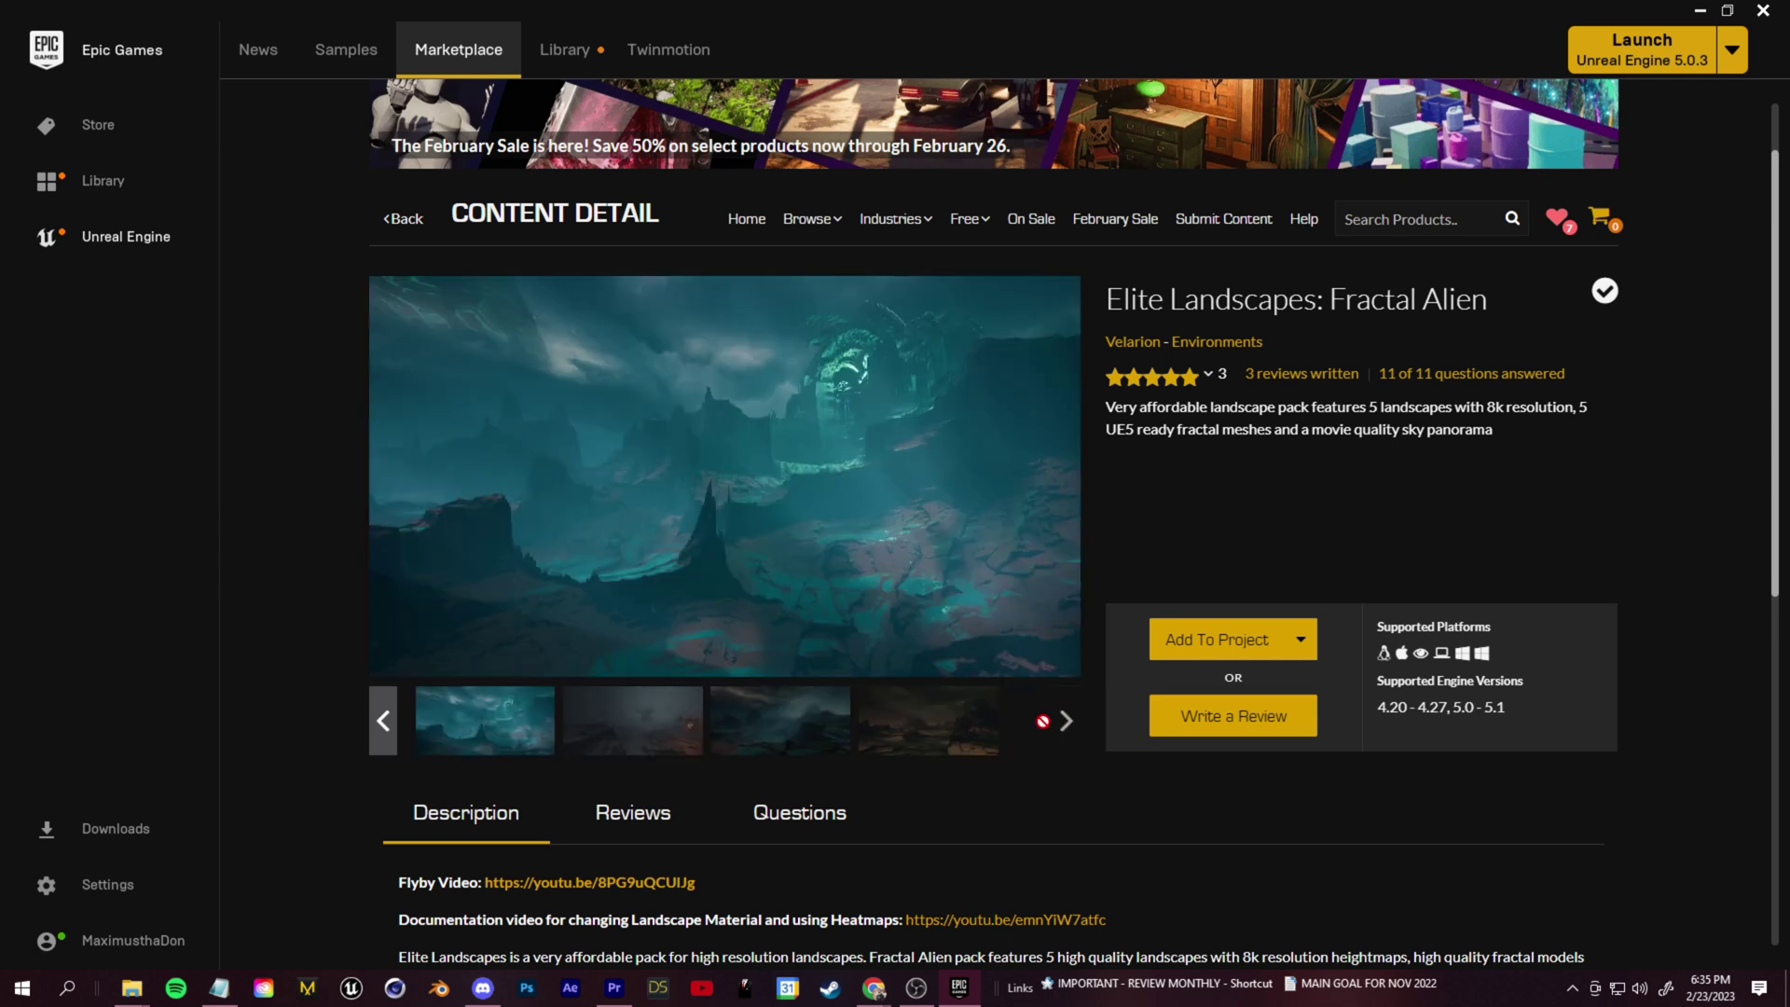
pyautogui.click(1066, 723)
pyautogui.scroll(1, 1214, 746)
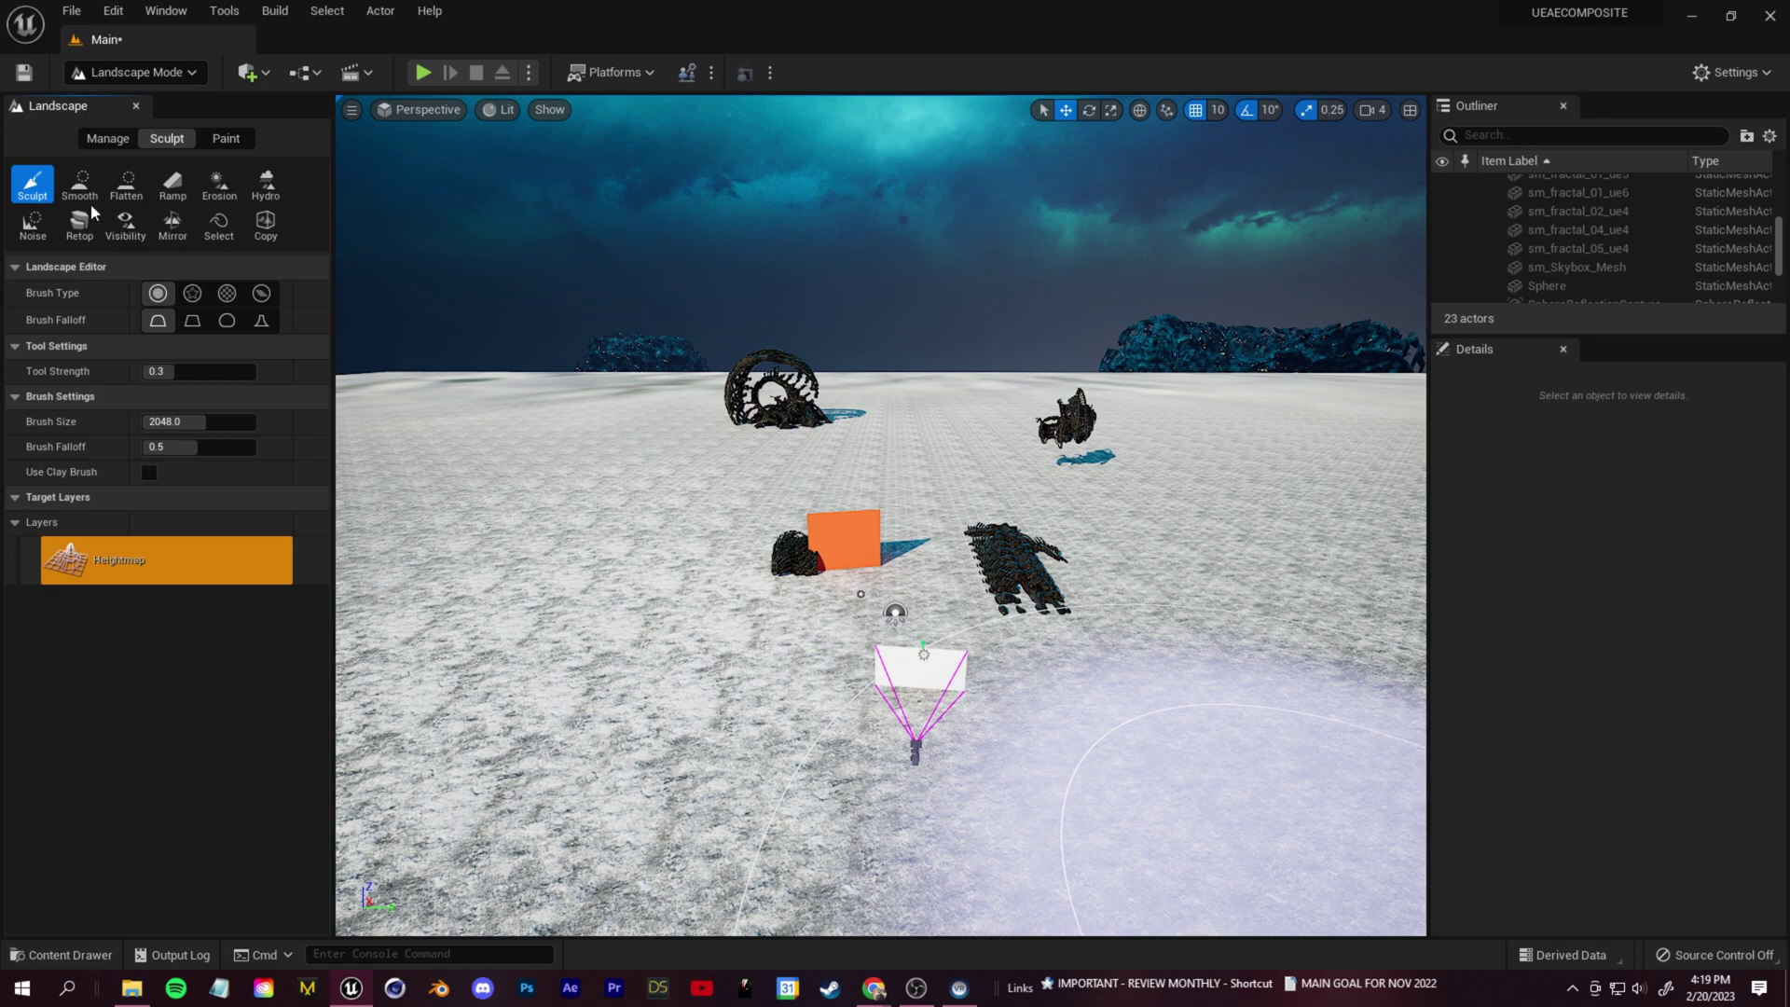
pyautogui.moveTo(652, 373); pyautogui.dragTo(841, 347)
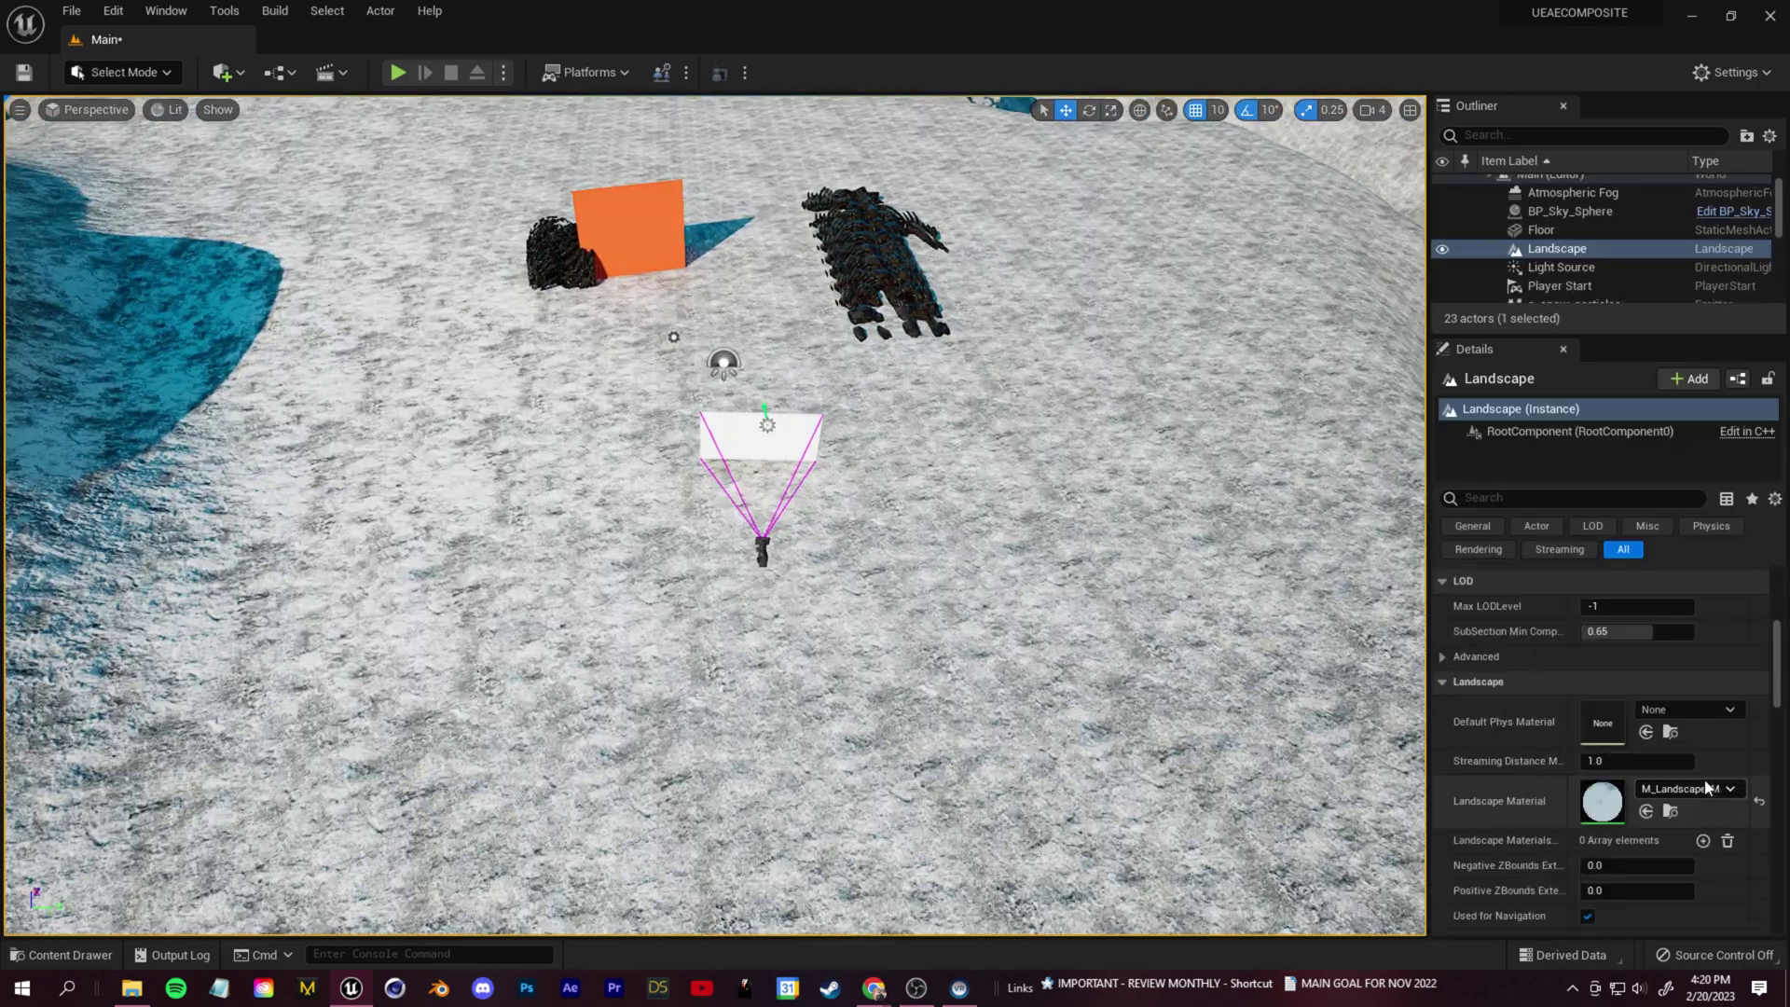
# Assign the MI_Landscape_M material to the sculpted landscape
pyautogui.click(1683, 757)
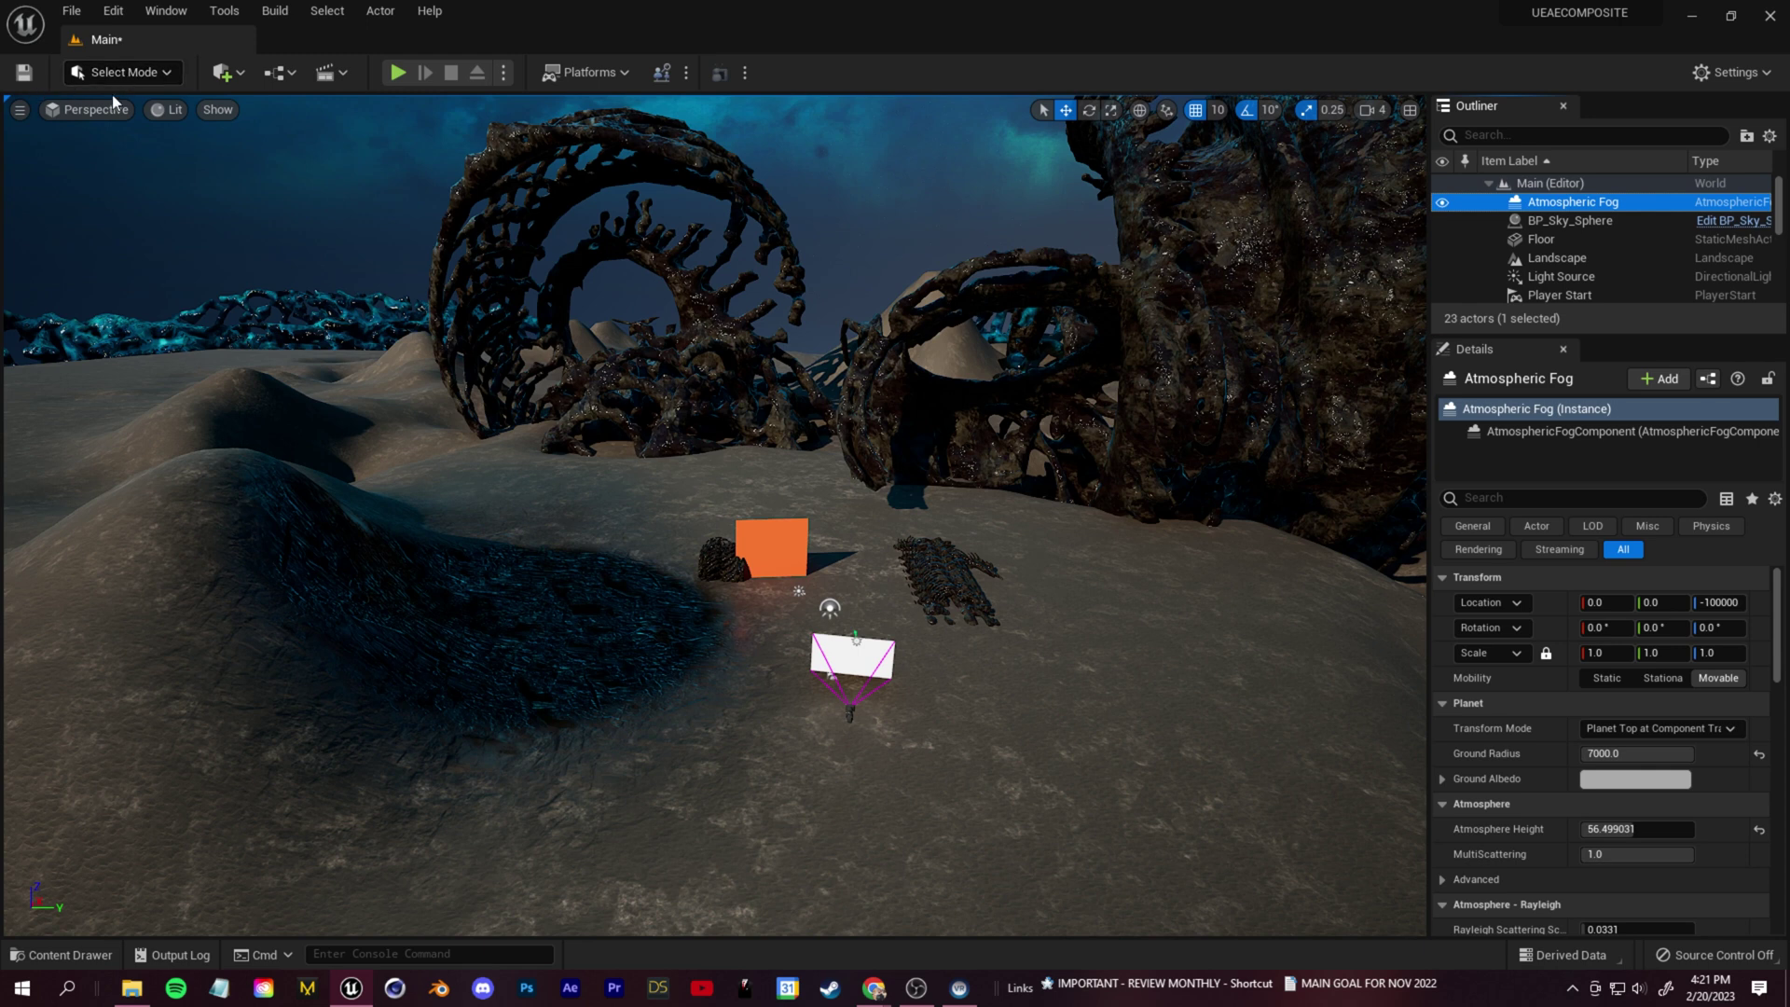
pyautogui.click(165, 10)
# Place Exponential Height Fog found by searching 'fog' and raise its Fog Height Falloff
pyautogui.click(245, 321)
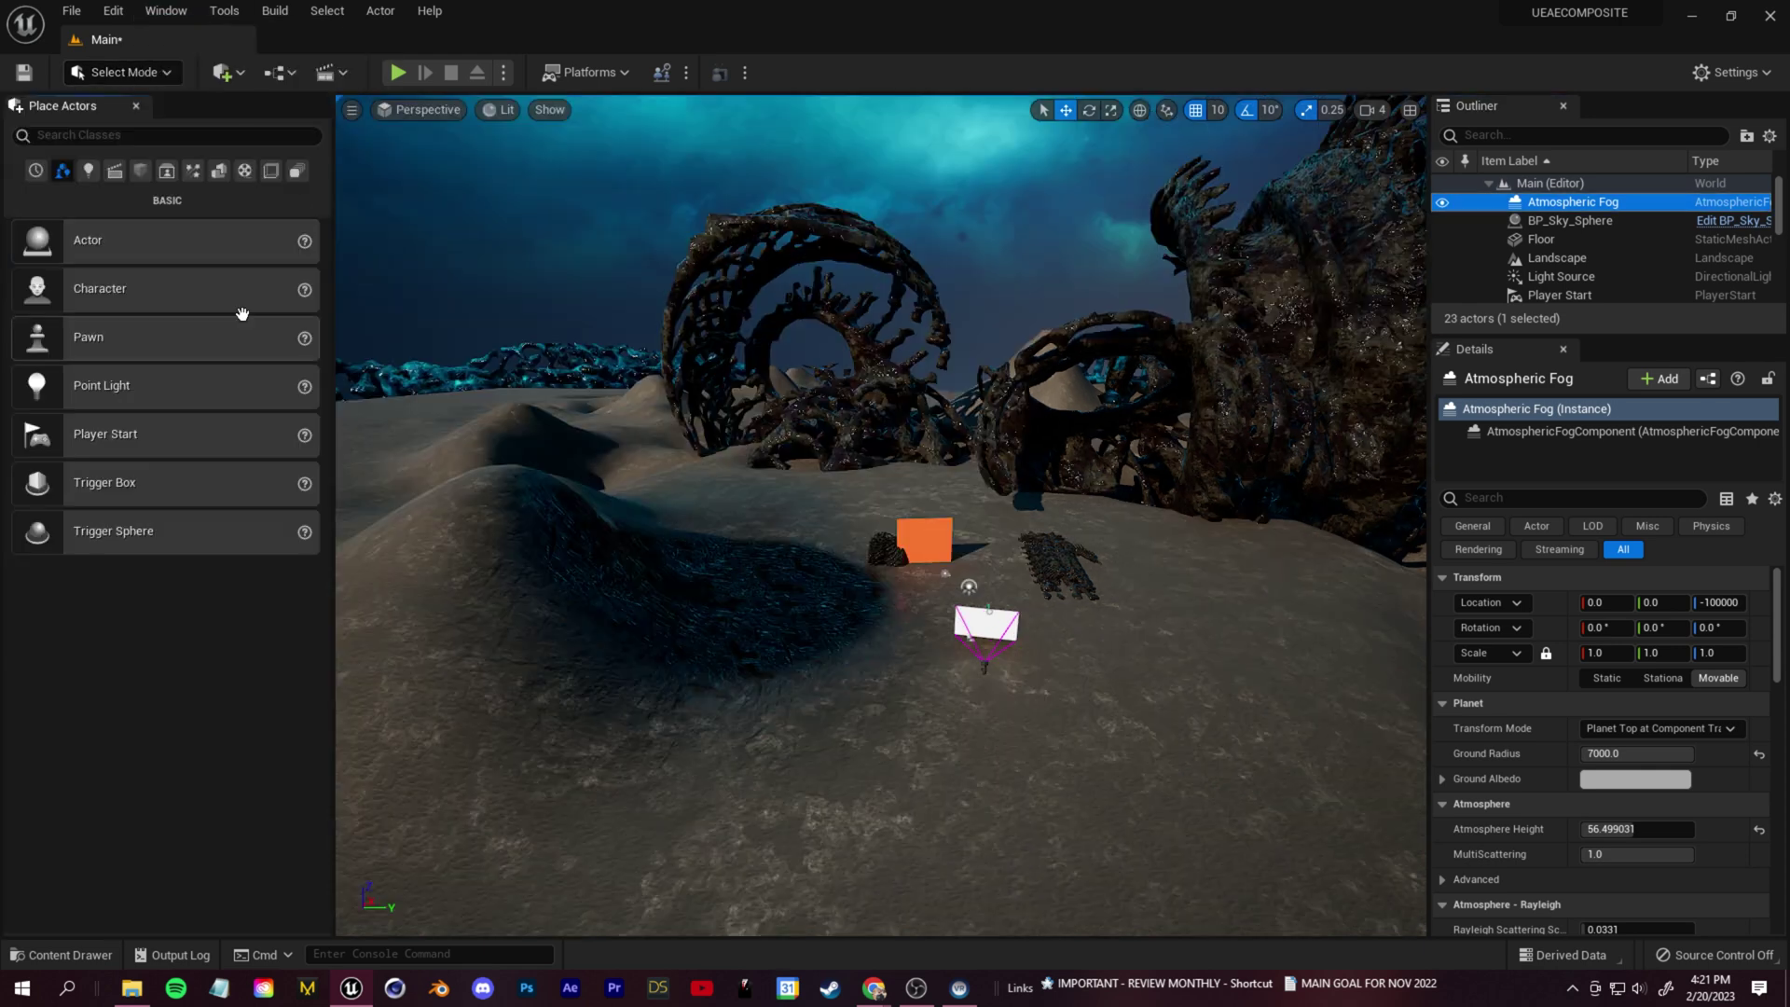
pyautogui.write('fog')
pyautogui.moveTo(134, 179); pyautogui.dragTo(944, 340)
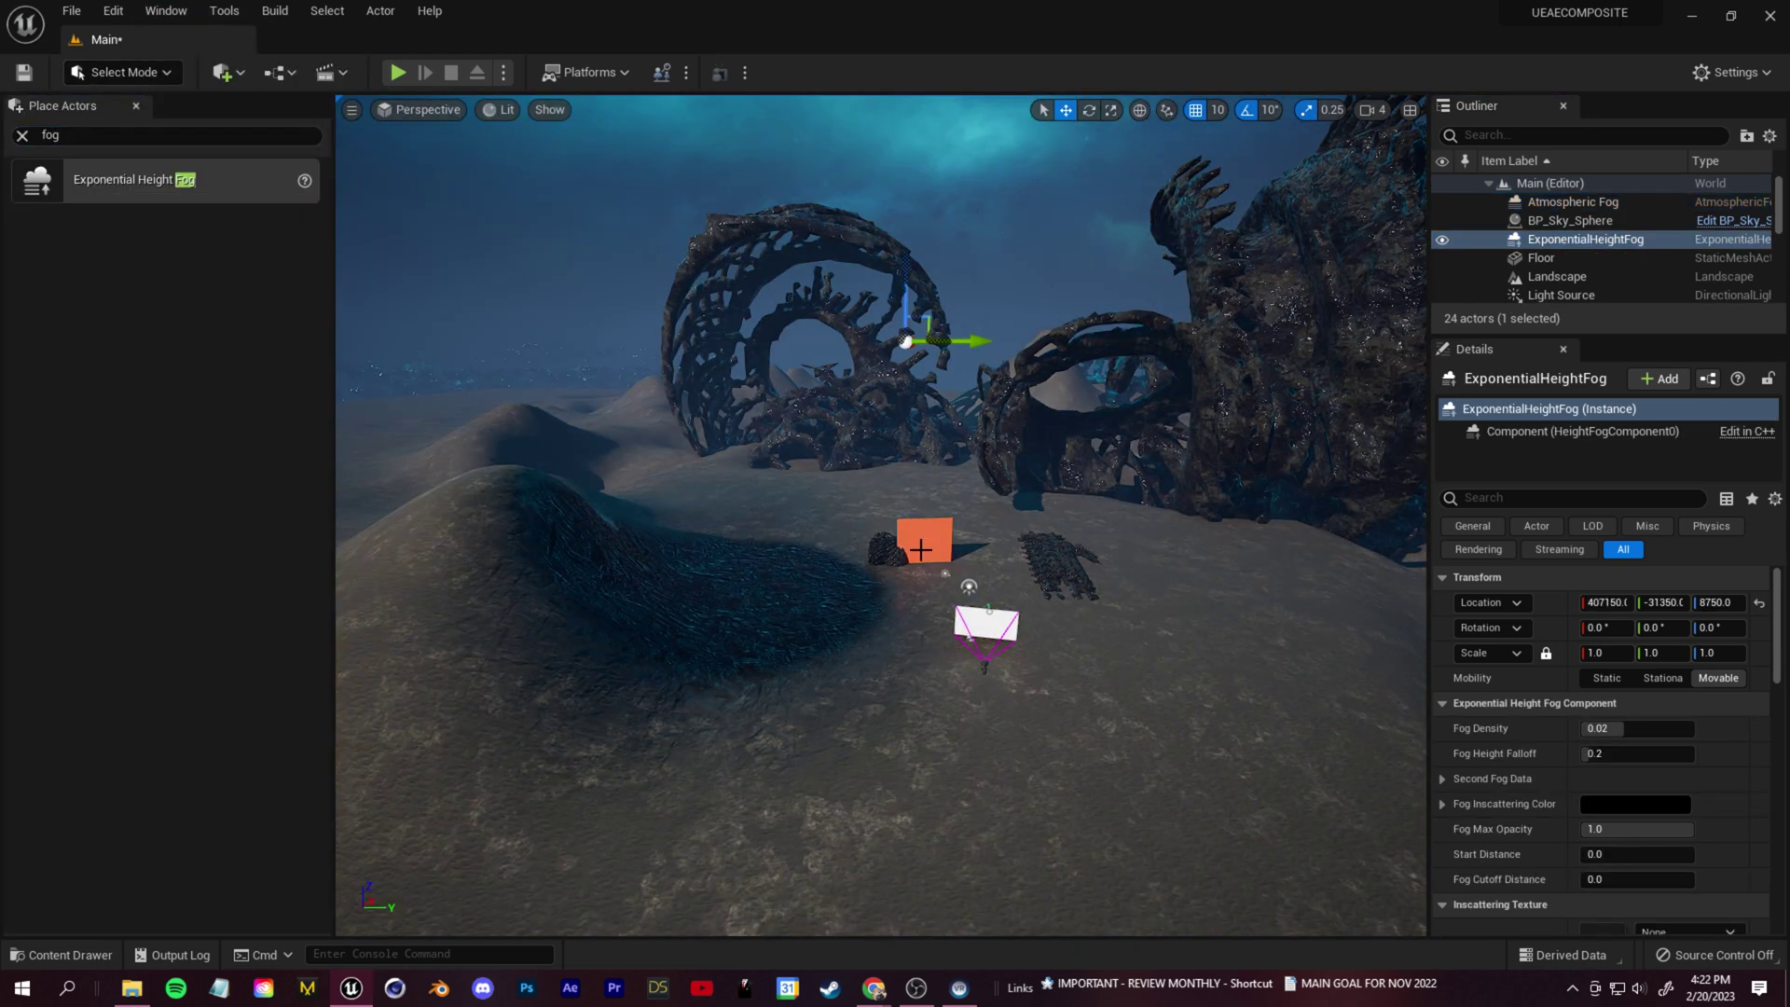
pyautogui.moveTo(881, 504); pyautogui.dragTo(923, 448, button='right')
pyautogui.scroll(-2, 1604, 708)
pyautogui.moveTo(1622, 694); pyautogui.dragTo(1673, 694)
pyautogui.moveTo(923, 447); pyautogui.dragTo(923, 522, button='right')
# Open the Track_ready_for_UE level sequence from the Content Drawer
pyautogui.hotkey('ctrl', 'space')
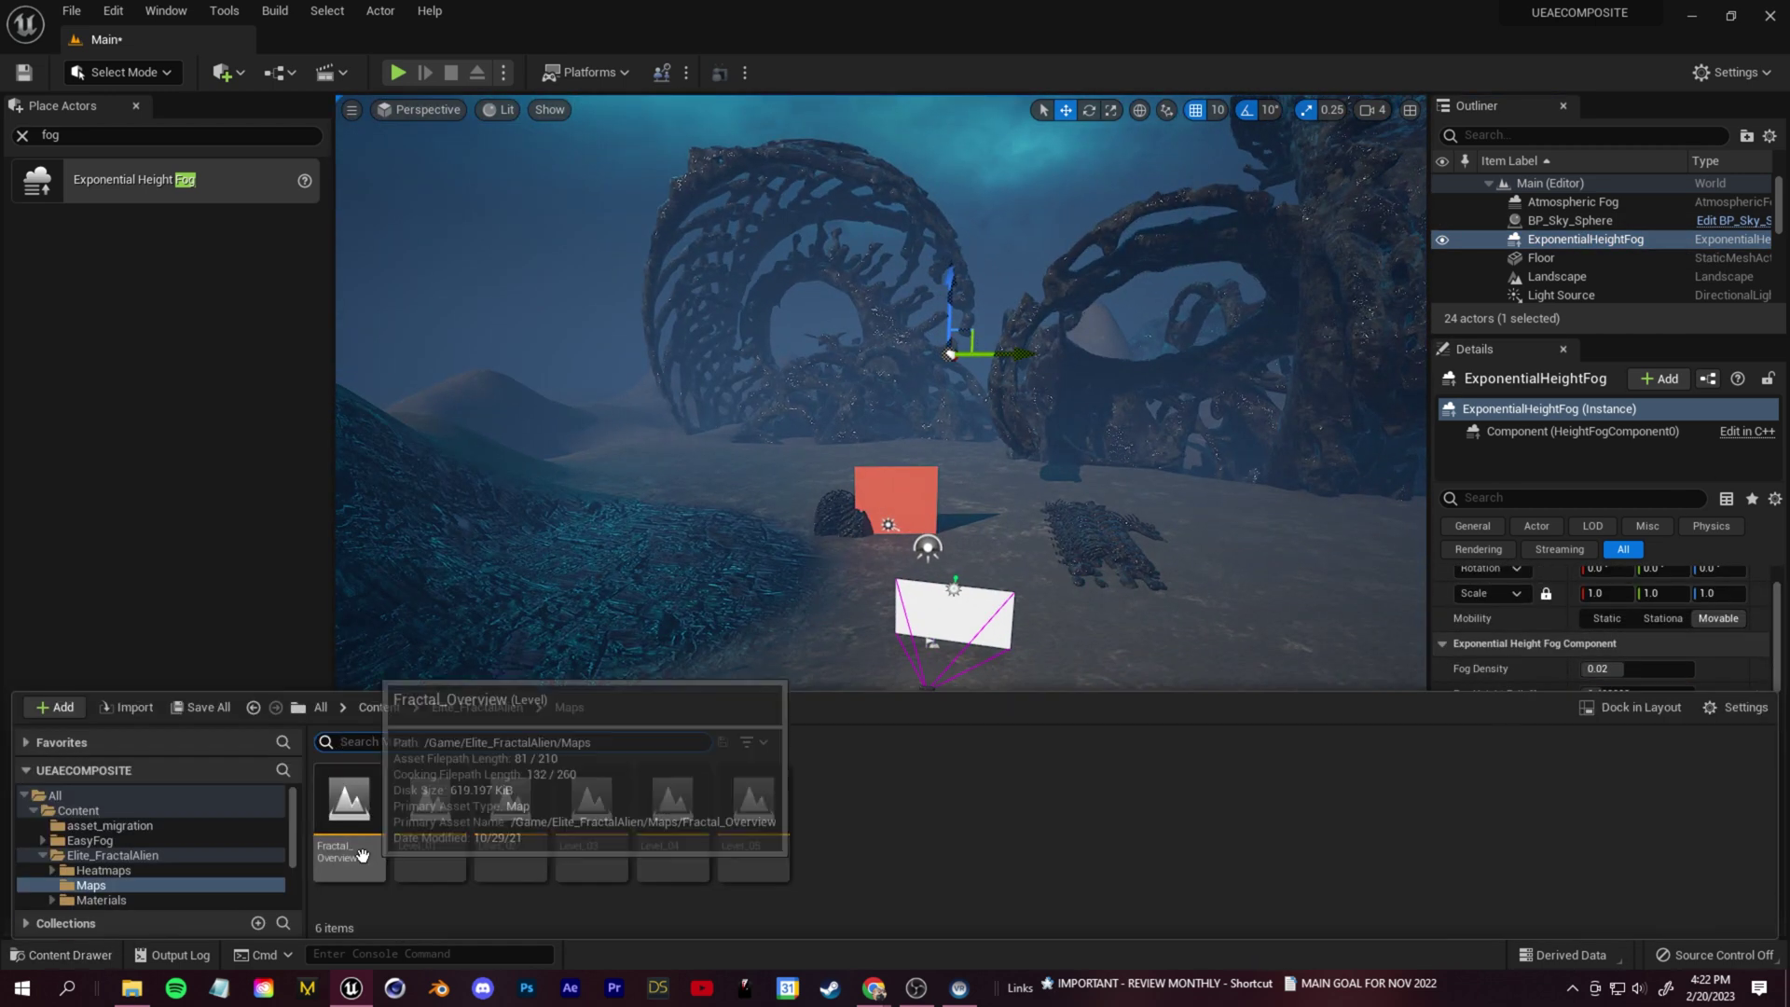
pyautogui.click(379, 707)
pyautogui.doubleClick(753, 797)
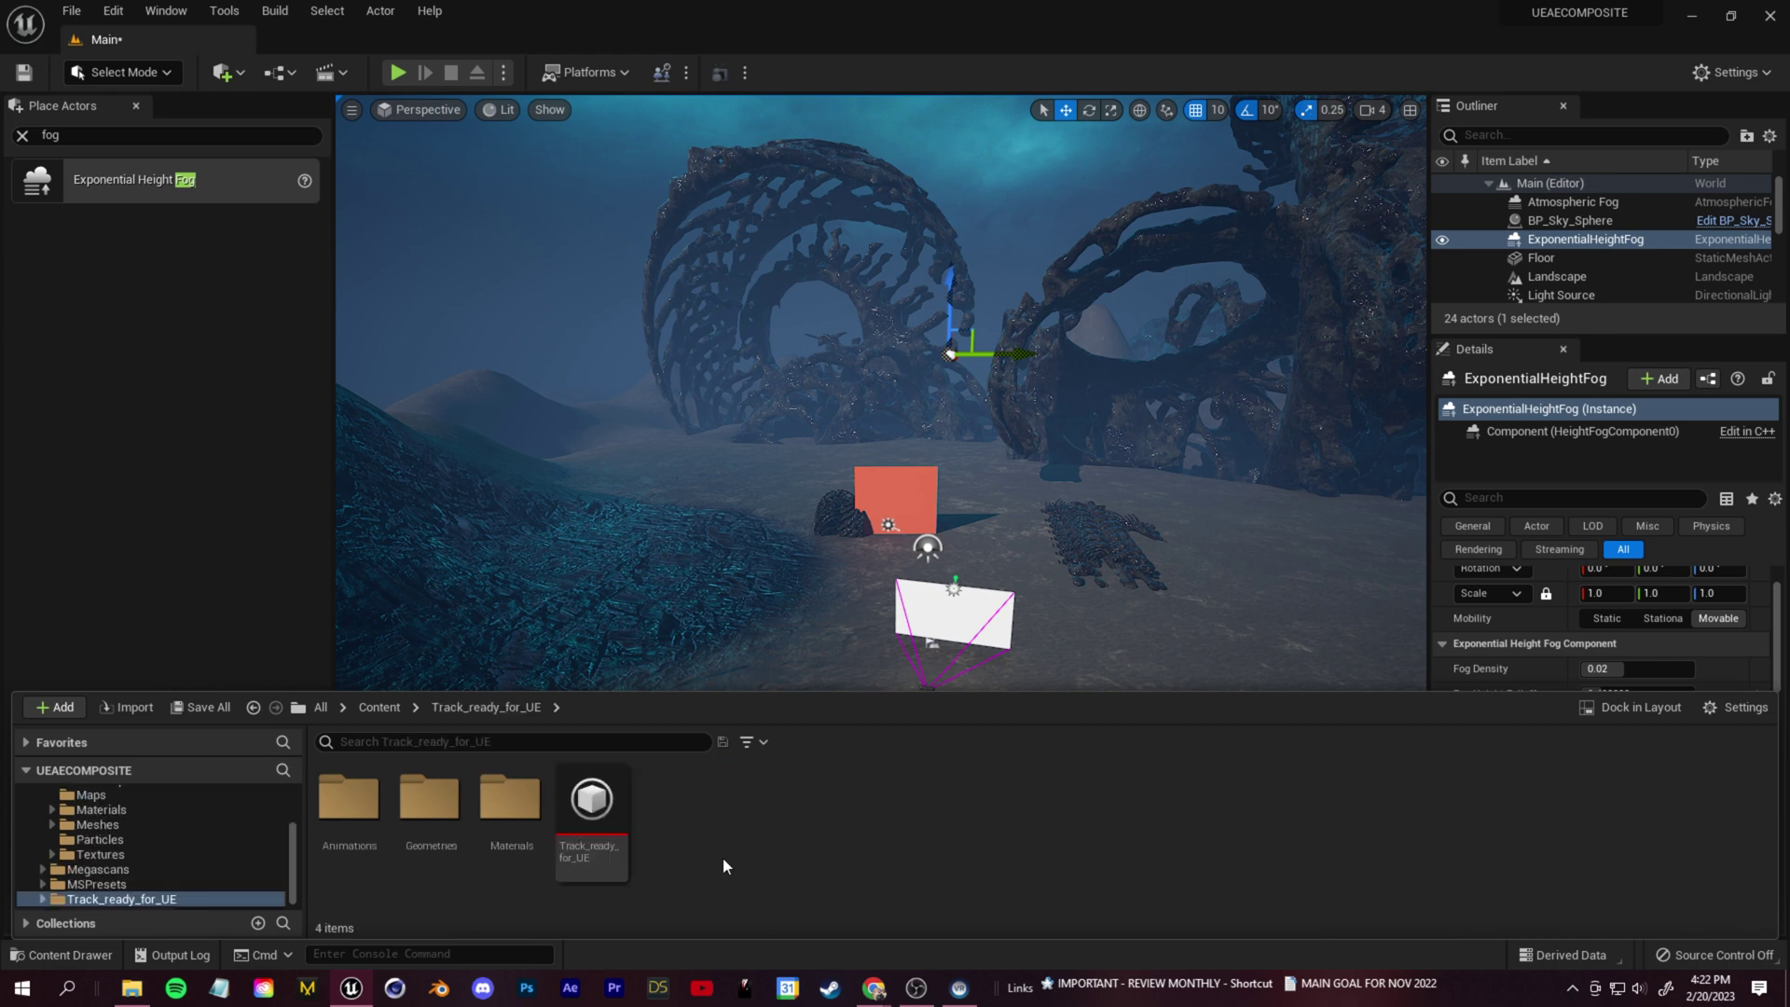
pyautogui.doubleClick(348, 797)
pyautogui.doubleClick(671, 797)
pyautogui.click(1536, 463)
pyautogui.hotkey('ctrl', 'space')
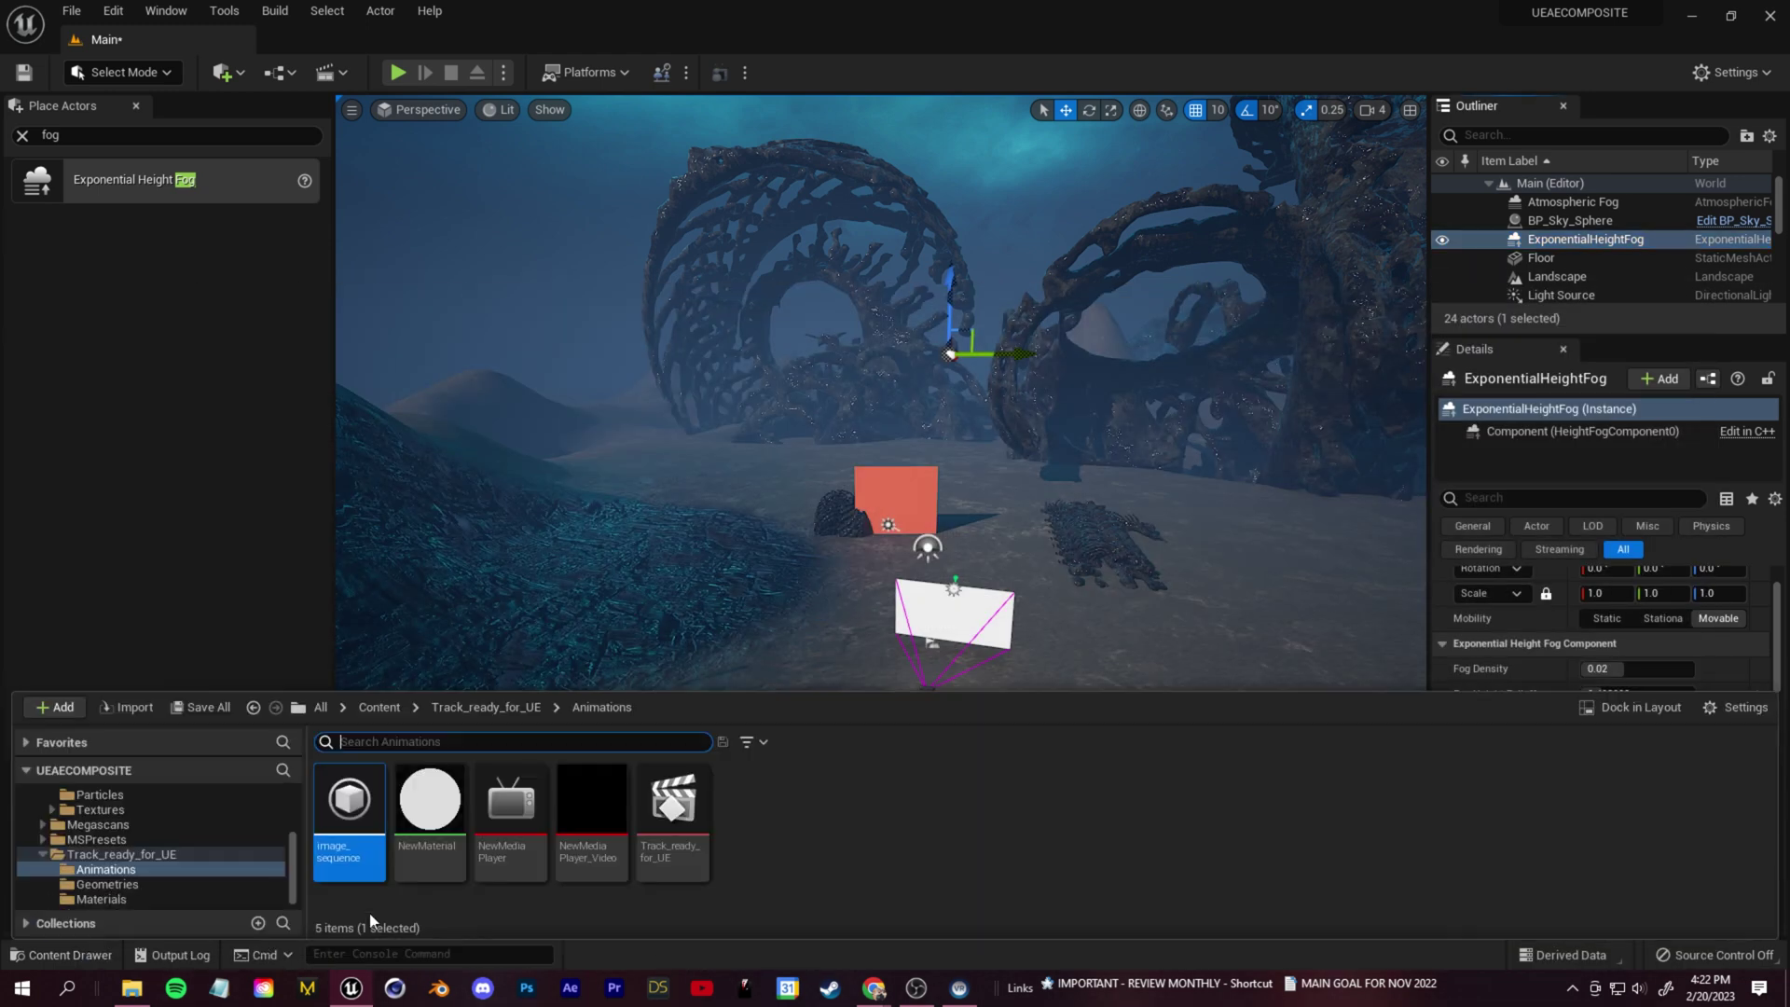
pyautogui.doubleClick(671, 797)
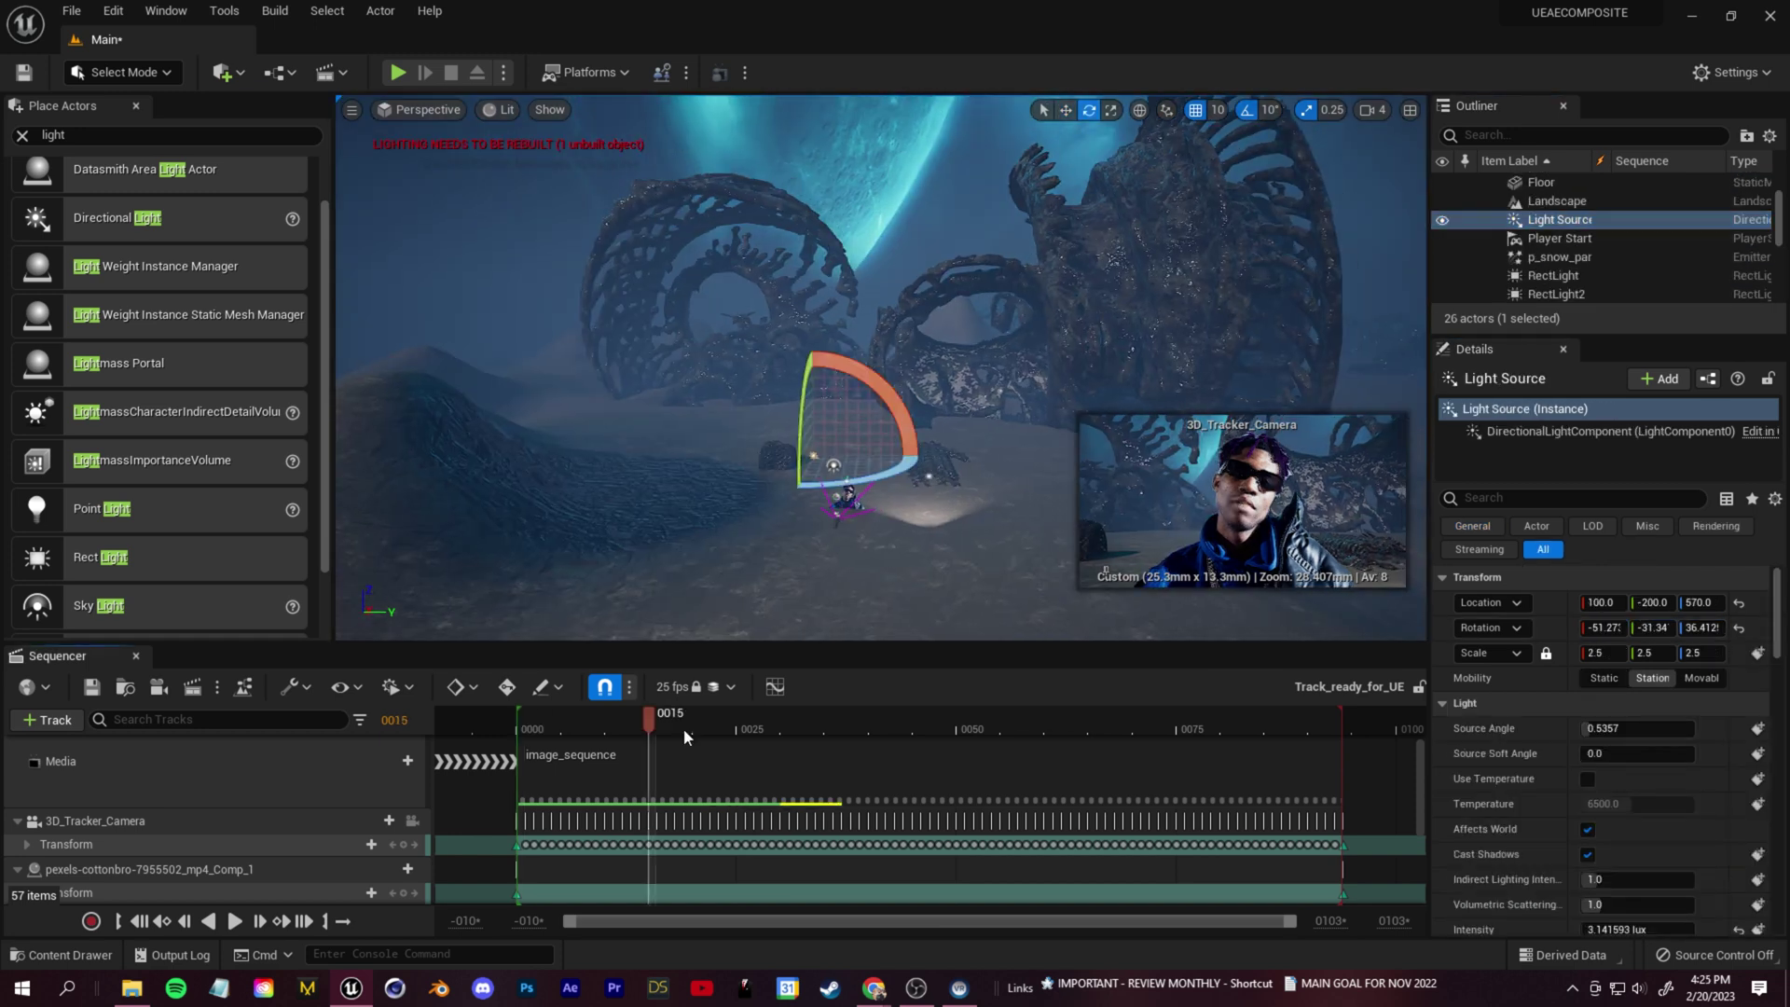
# Select the fractal rock arch and return from Landscape Mode to Select Mode
pyautogui.click(753, 463)
pyautogui.hotkey('shift', '2')
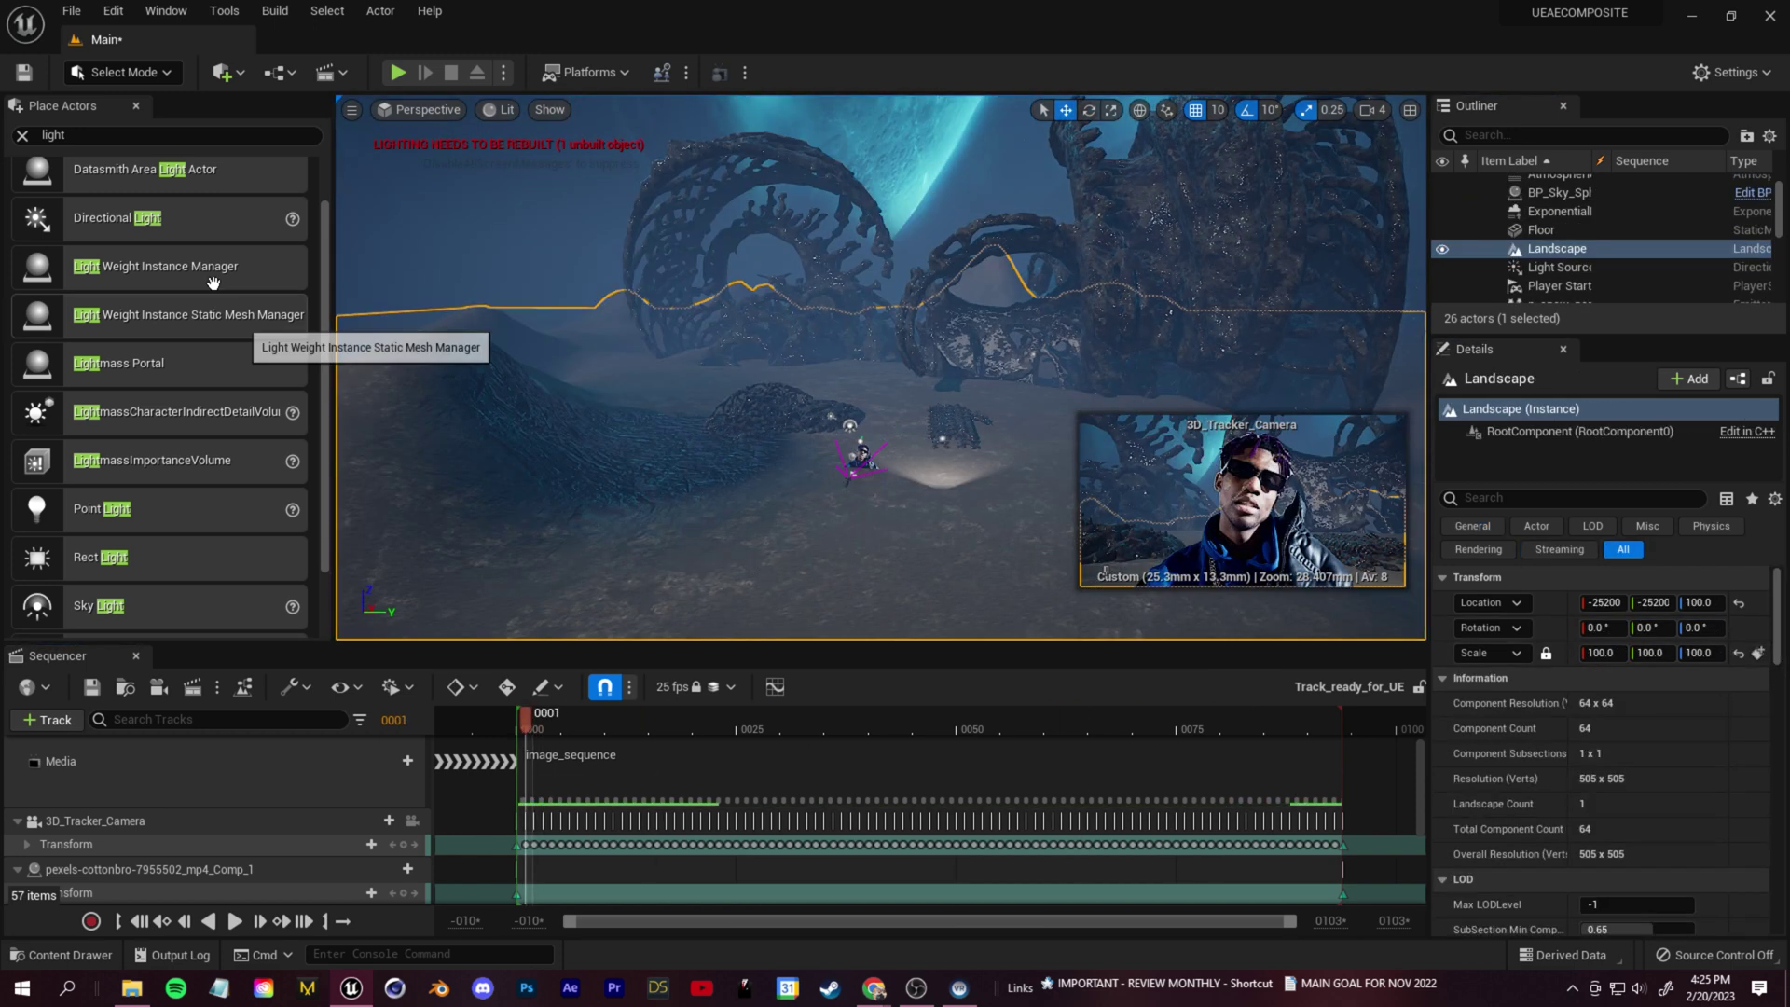
pyautogui.click(121, 72)
pyautogui.click(103, 112)
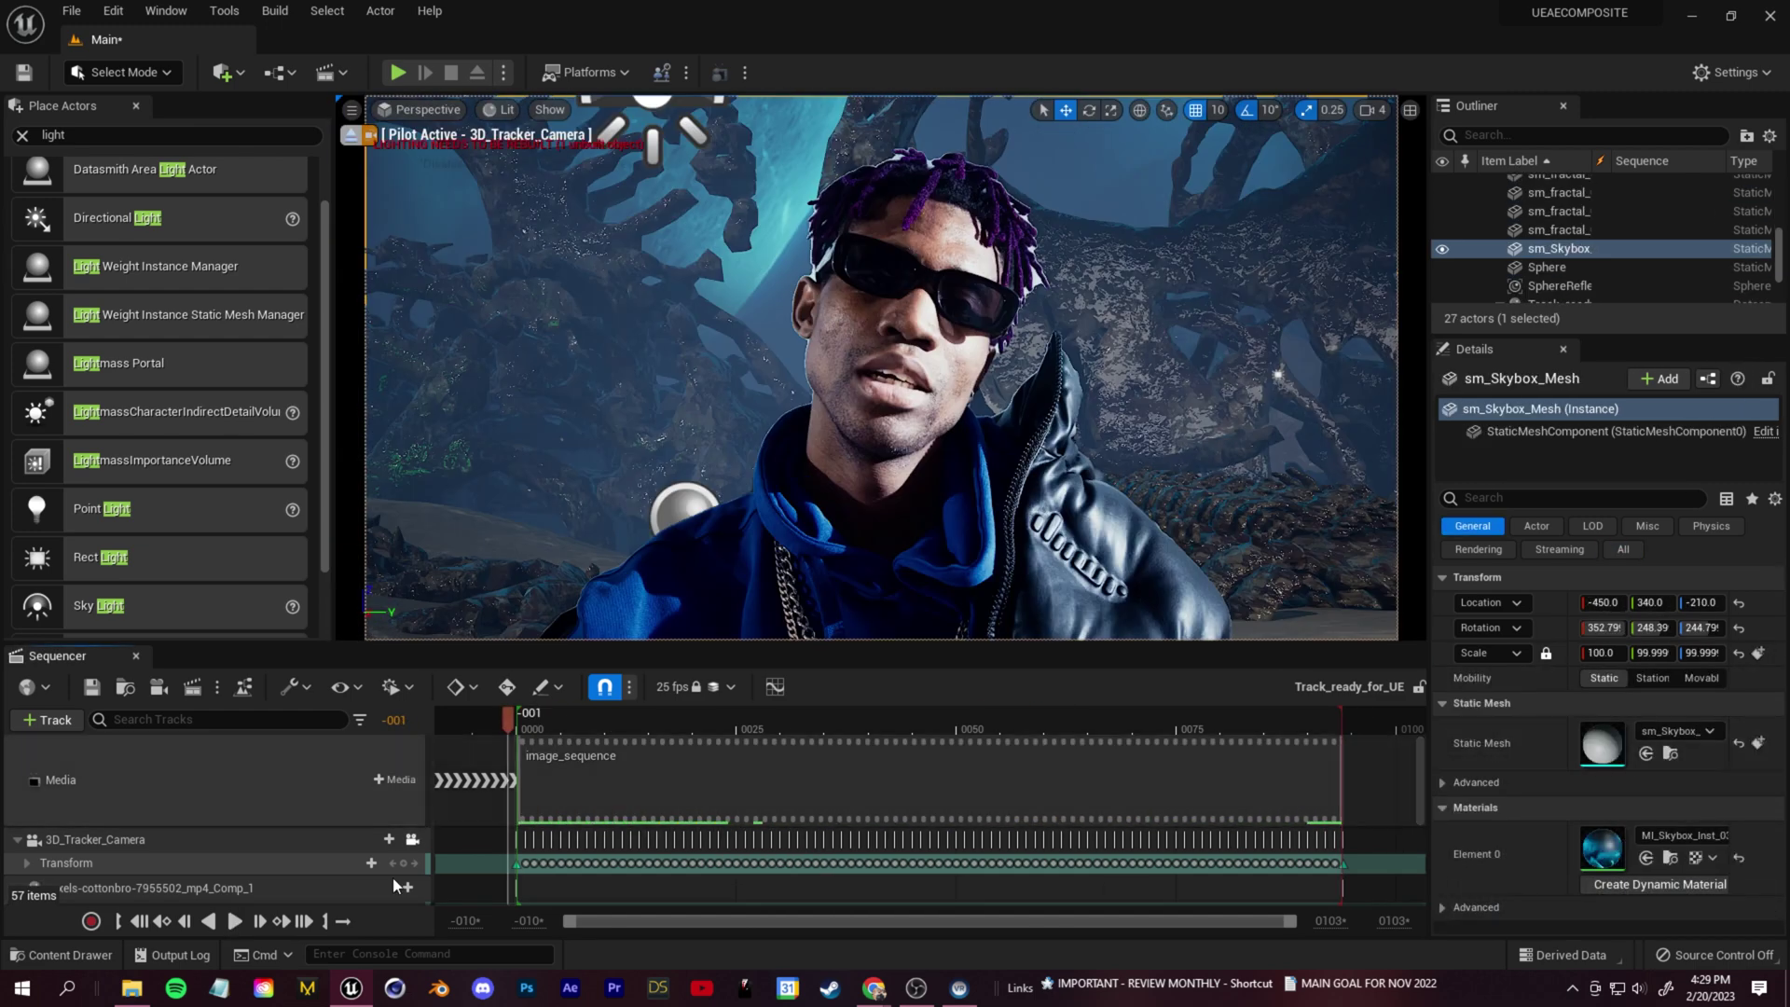
# Select 3D_Tracker_Camera in Sequencer and set its Current Aperture to 1.2
pyautogui.click(132, 839)
pyautogui.scroll(-1, 188, 833)
pyautogui.scroll(-1, 188, 834)
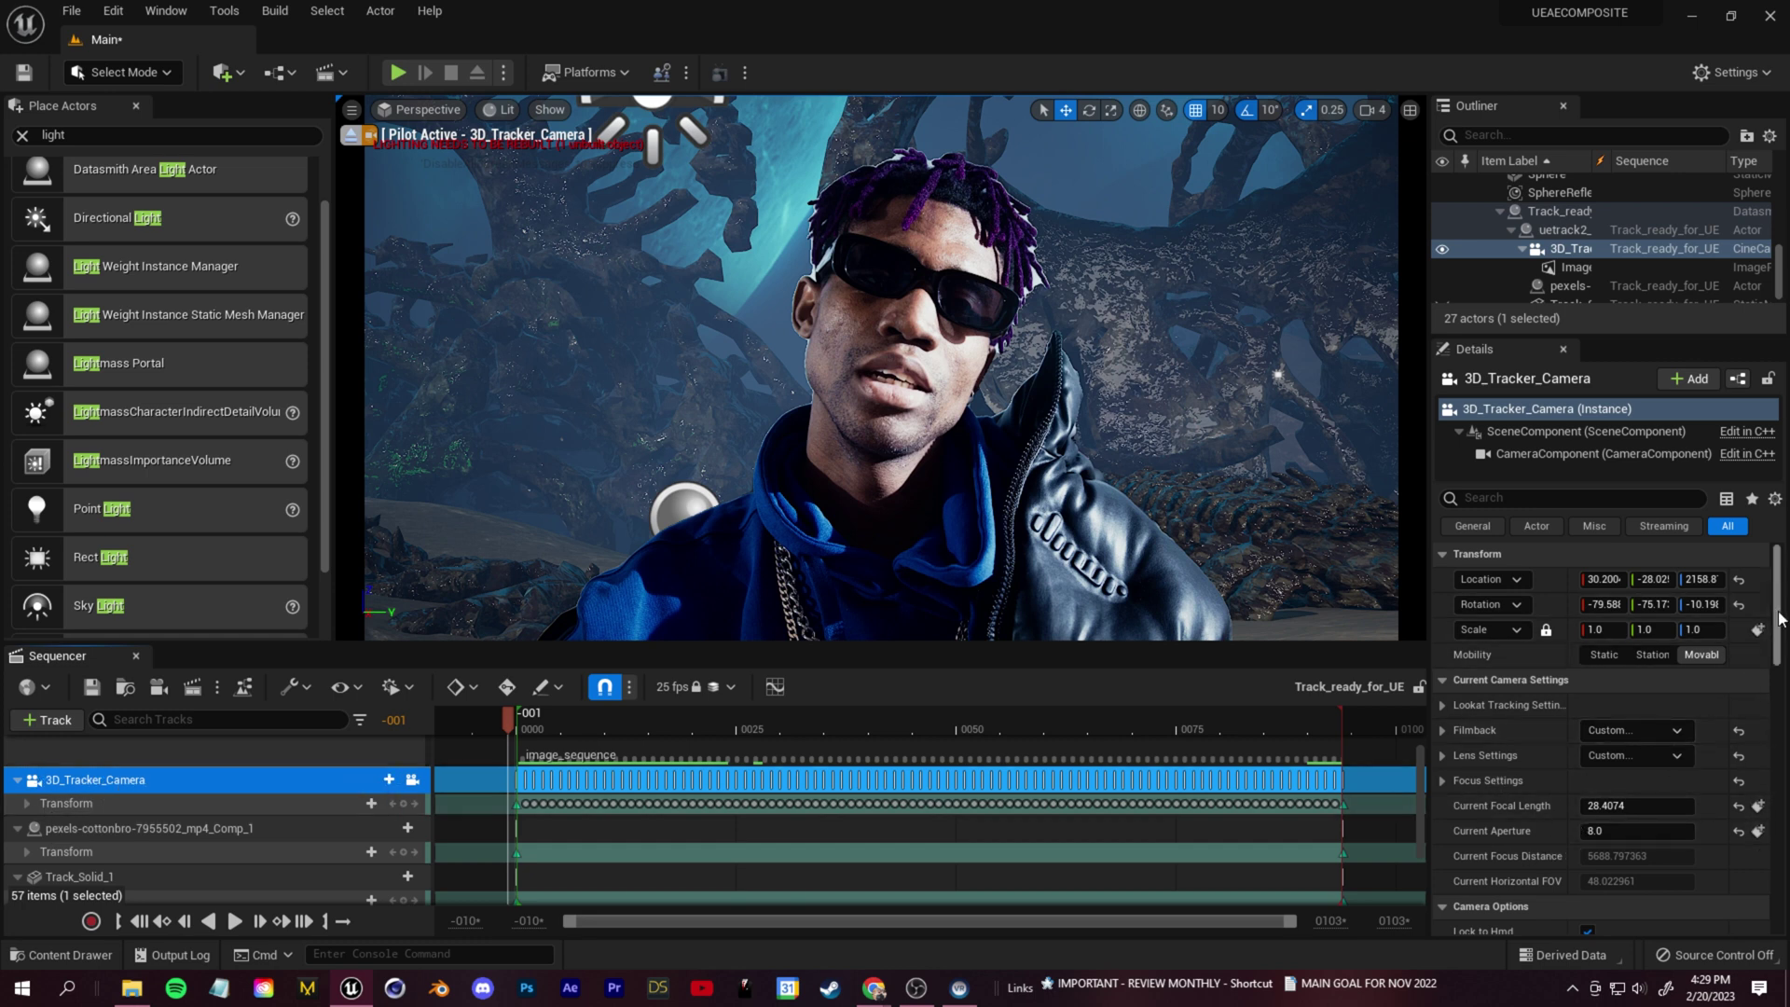
pyautogui.scroll(-3, 1779, 618)
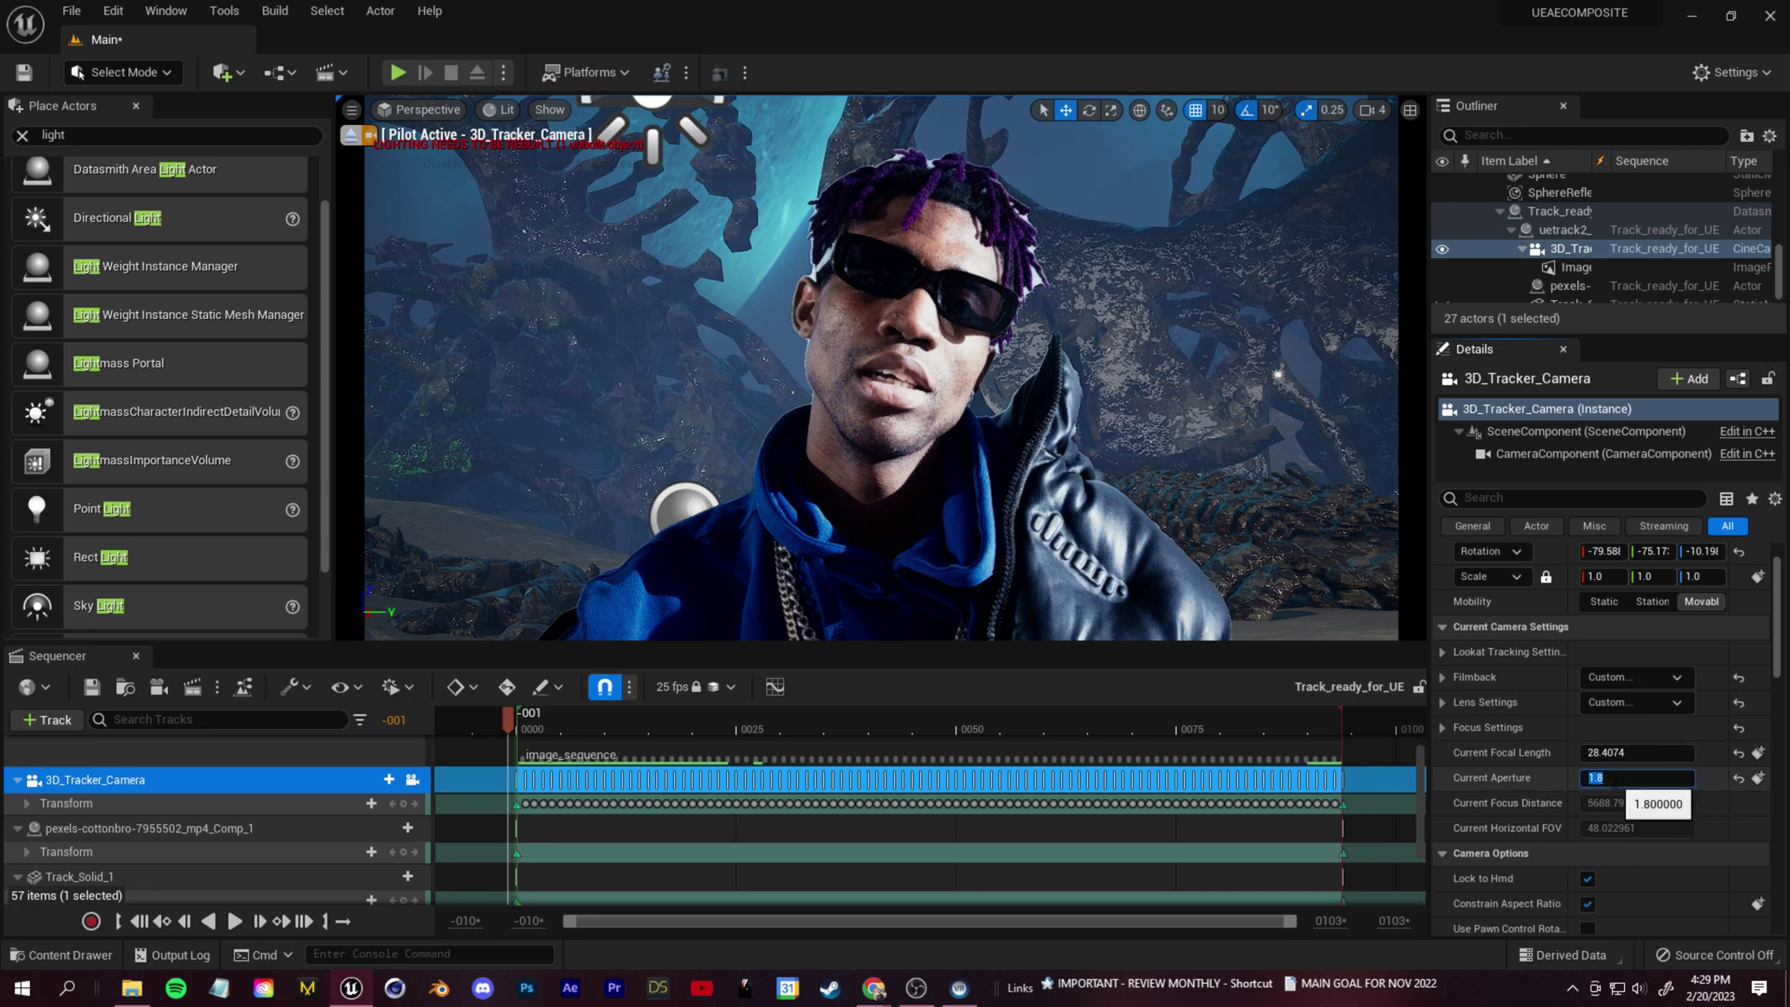
pyautogui.press('Return')
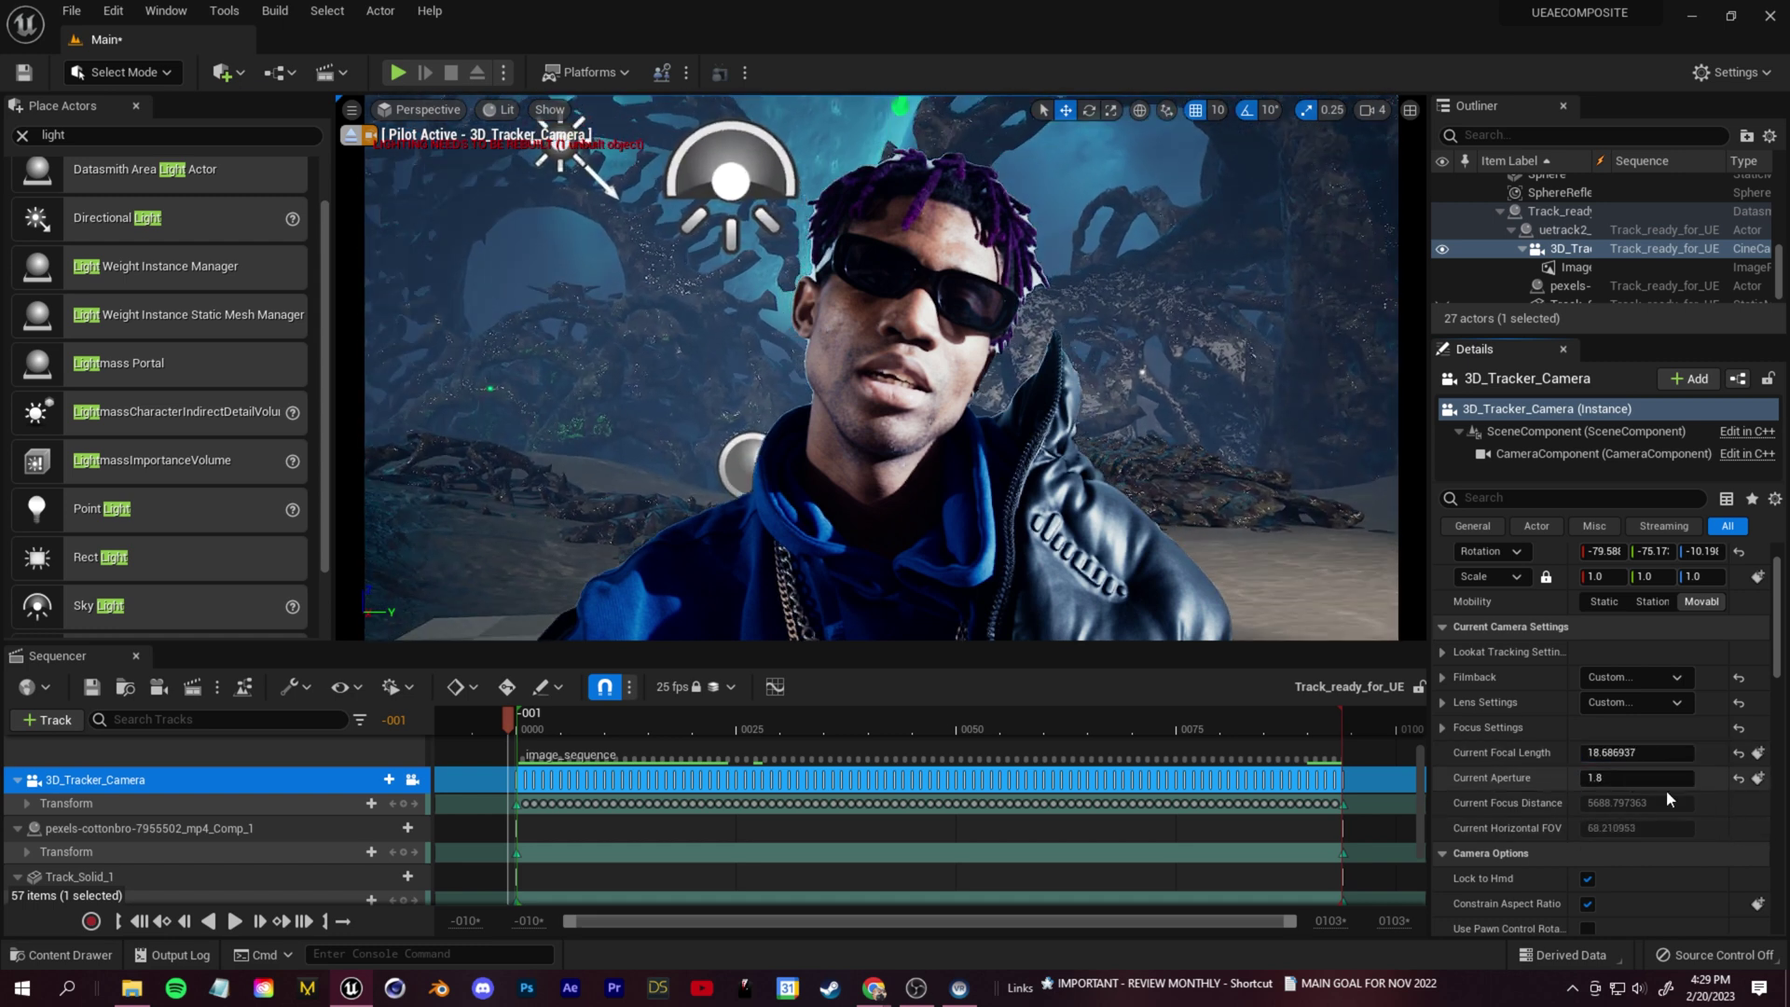
pyautogui.hotkey('ctrl', 'z')
pyautogui.moveTo(1779, 678); pyautogui.dragTo(1779, 694)
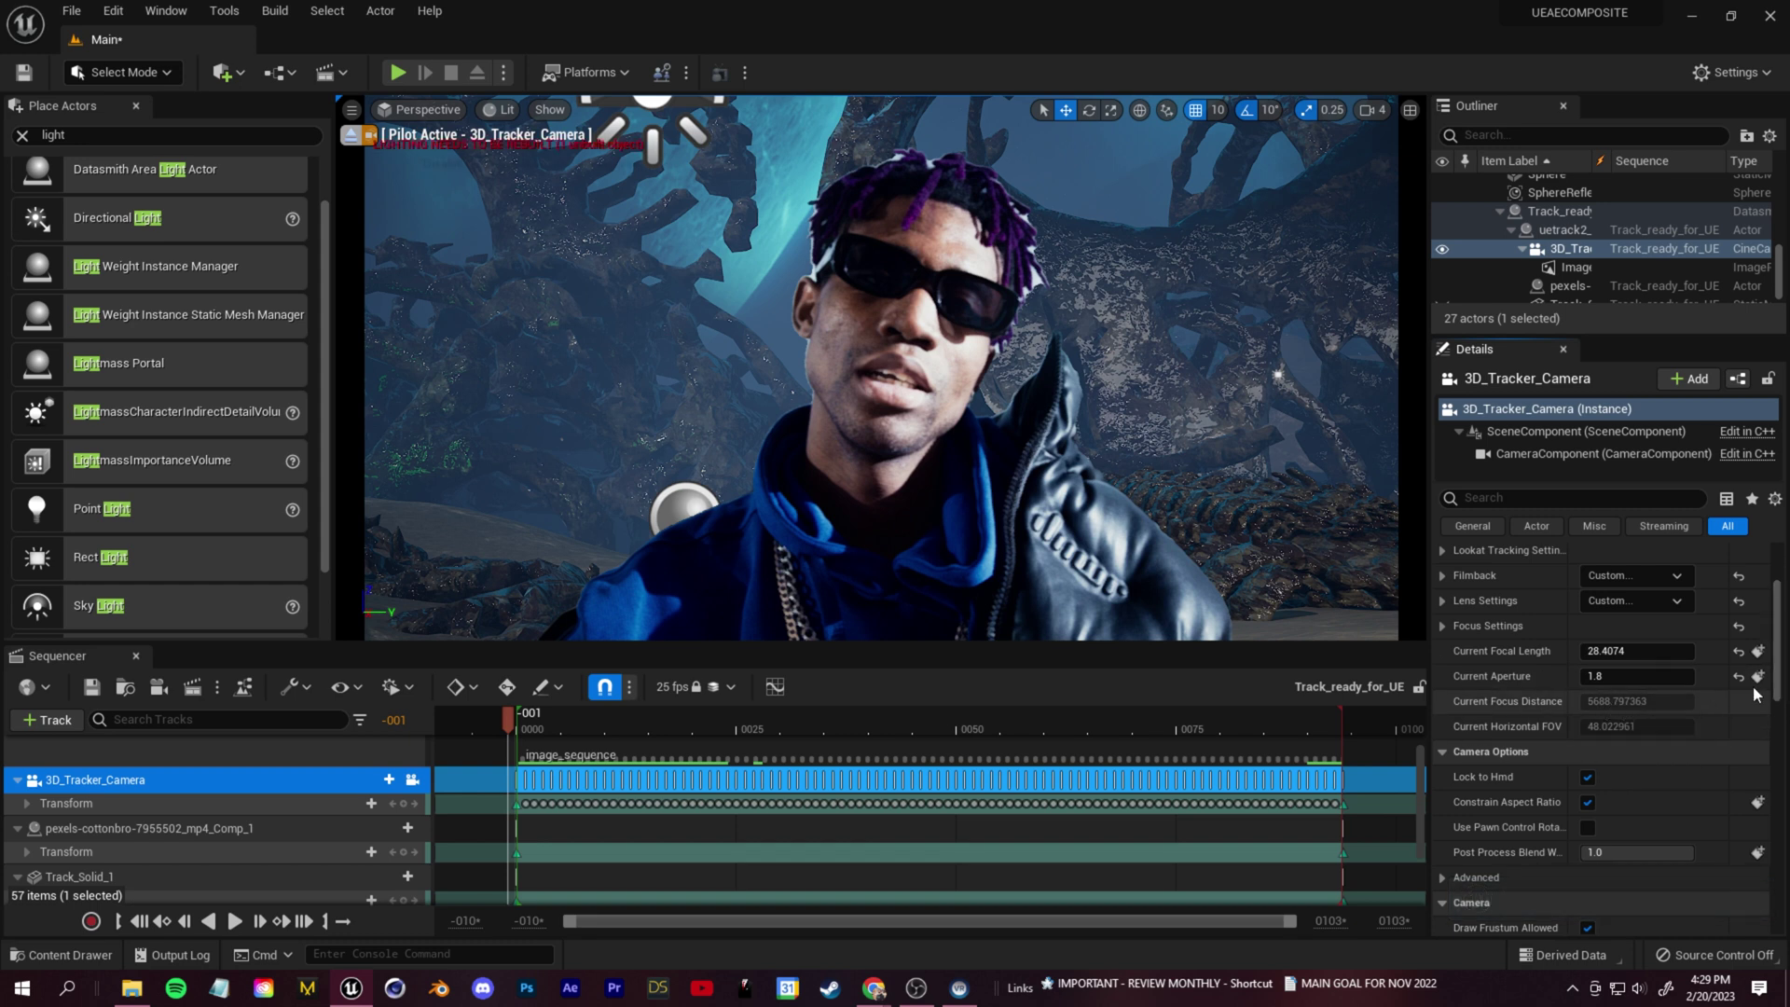
pyautogui.scroll(2, 1678, 695)
# Set Manual Focus Distance to about 366 cm using the debug focus plane, then scrub the sequence
pyautogui.click(1443, 703)
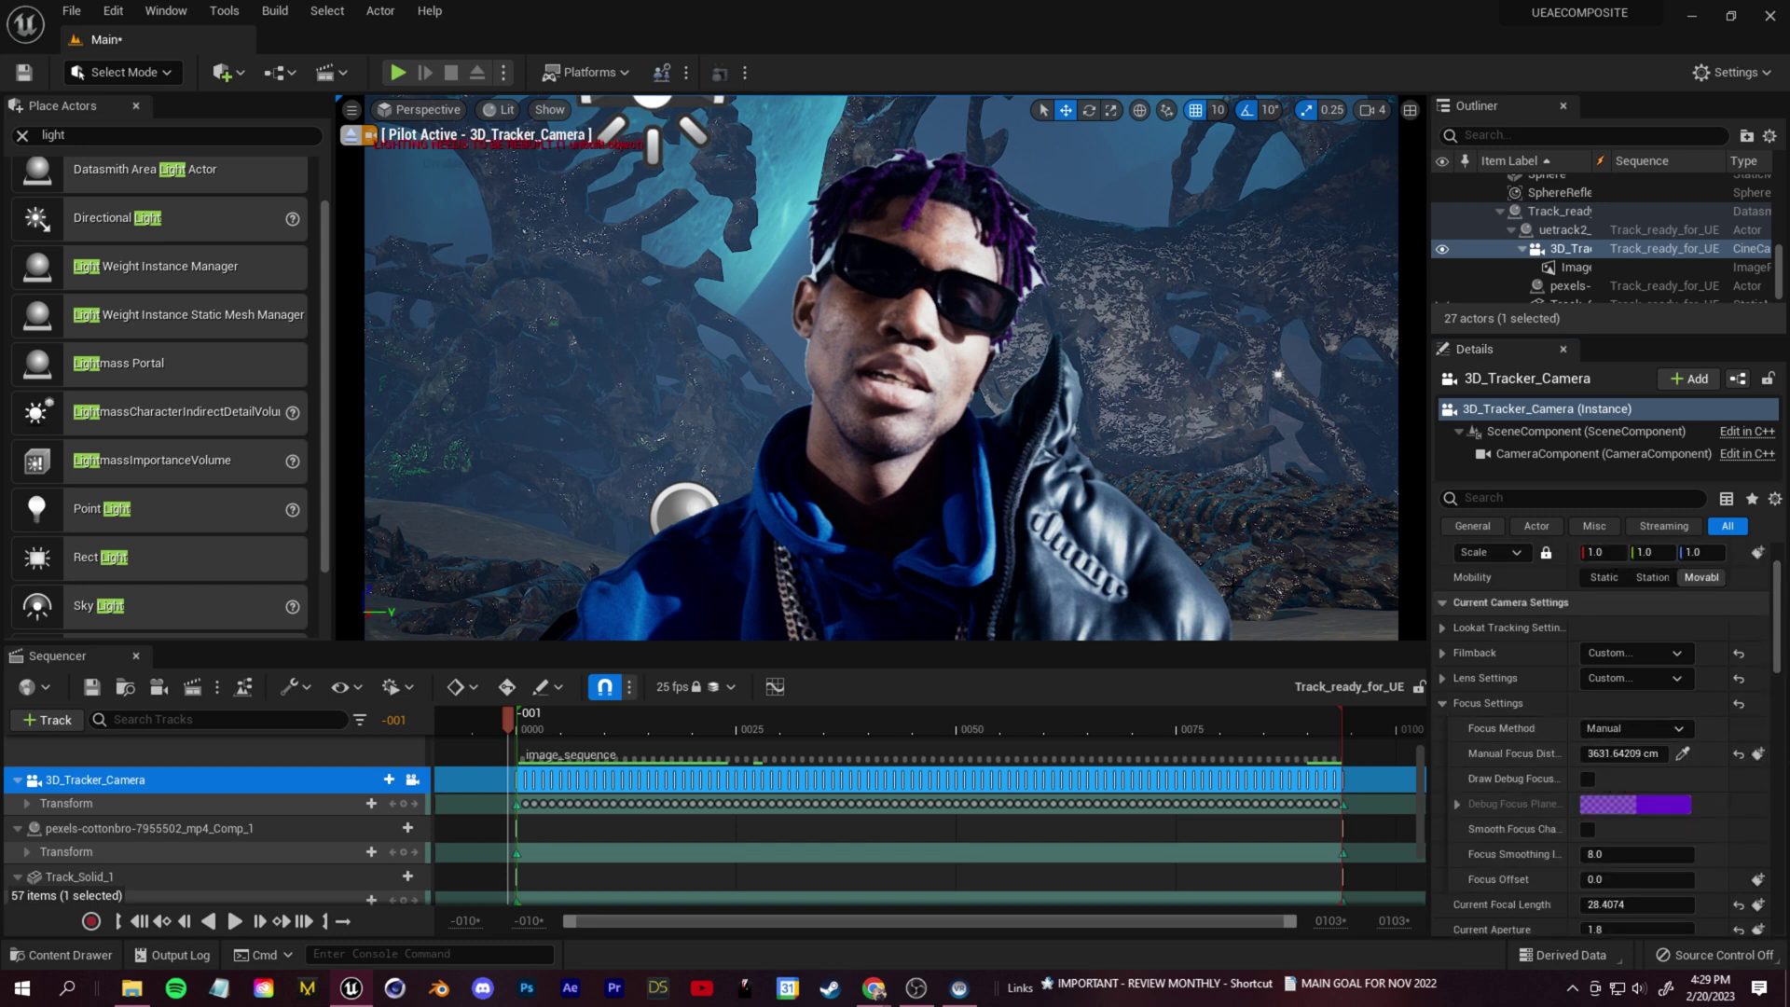
pyautogui.click(1588, 778)
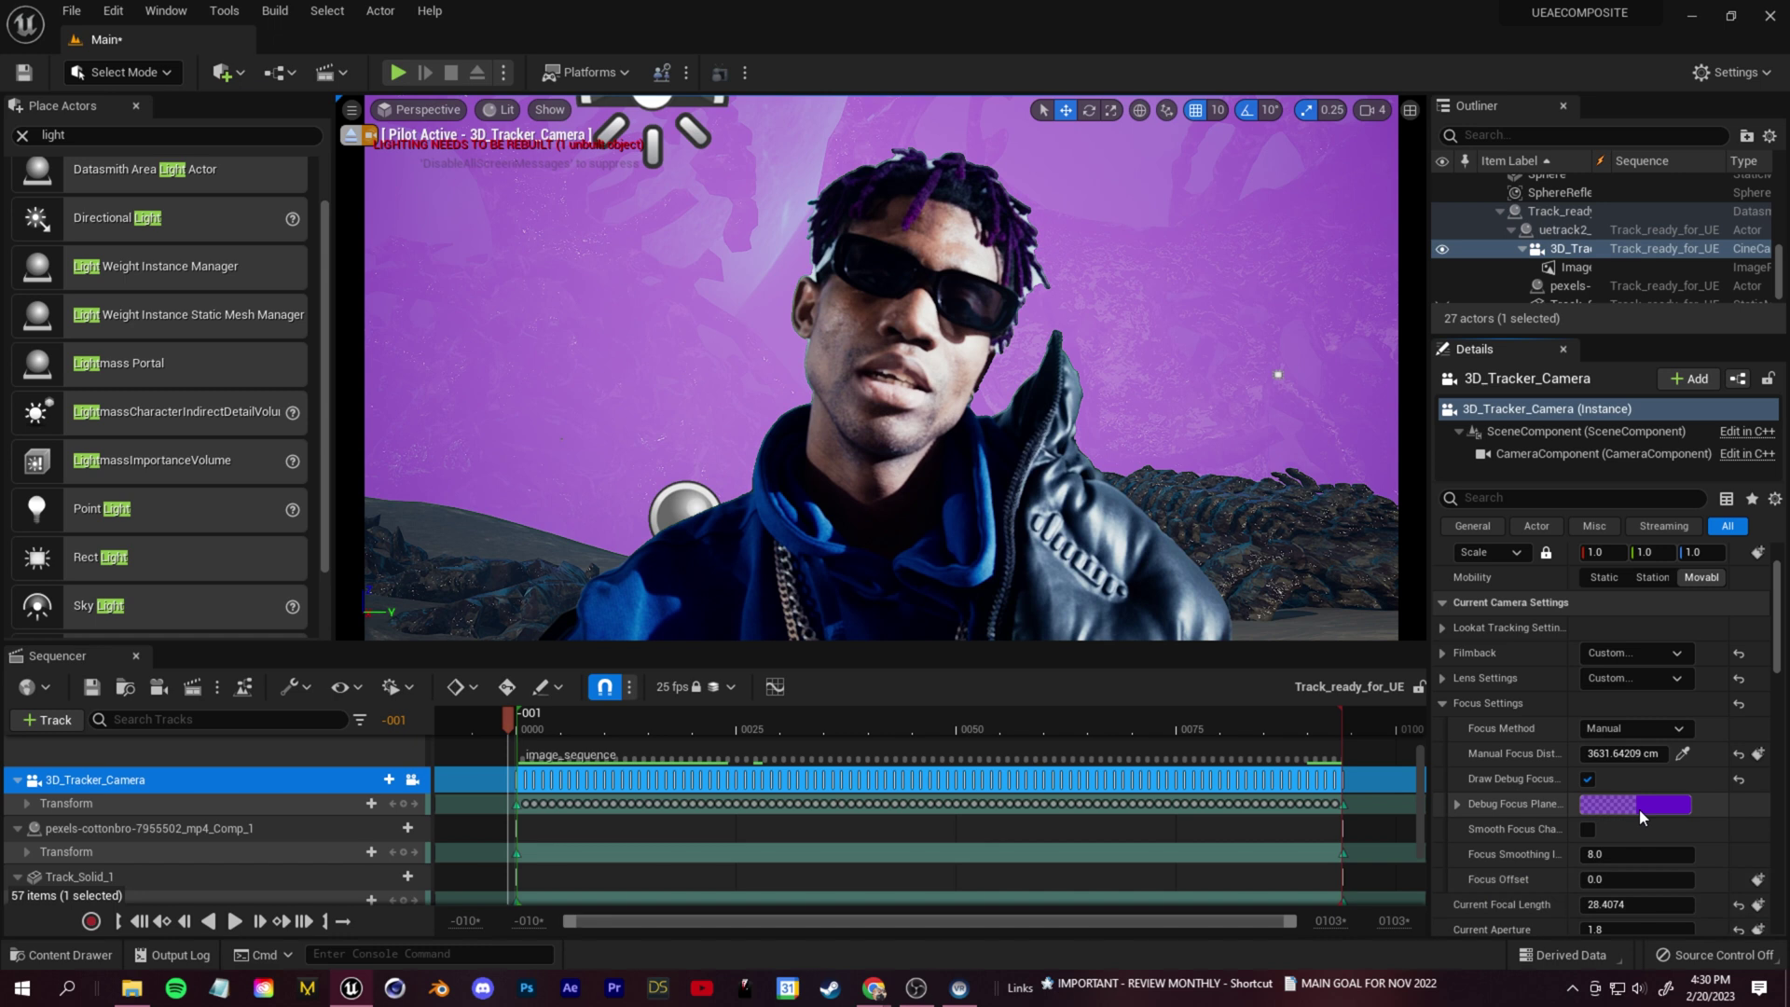
pyautogui.click(1643, 816)
pyautogui.moveTo(1622, 754)
pyautogui.mouseDown()
pyautogui.moveTo(1575, 753)
pyautogui.moveTo(1598, 753)
pyautogui.moveTo(1608, 793)
pyautogui.mouseUp()
pyautogui.click(1685, 753)
pyautogui.click(1588, 779)
pyautogui.scroll(-3, 1773, 671)
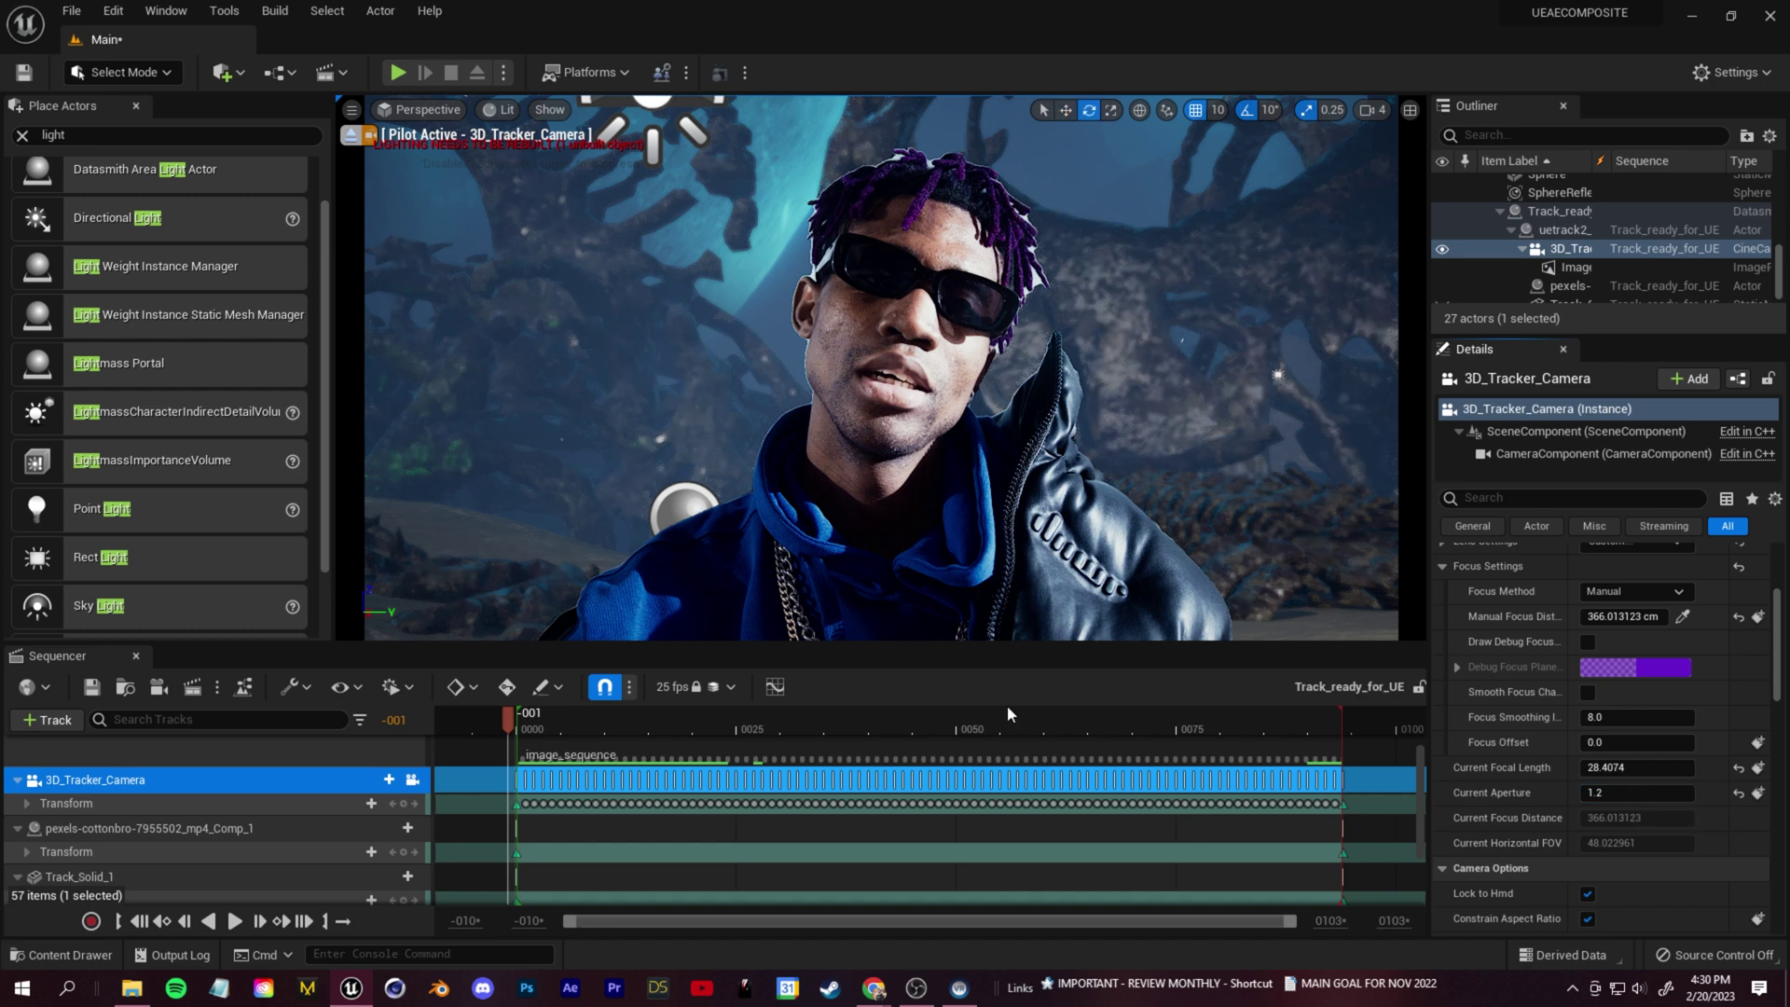
pyautogui.moveTo(746, 718); pyautogui.dragTo(798, 718)
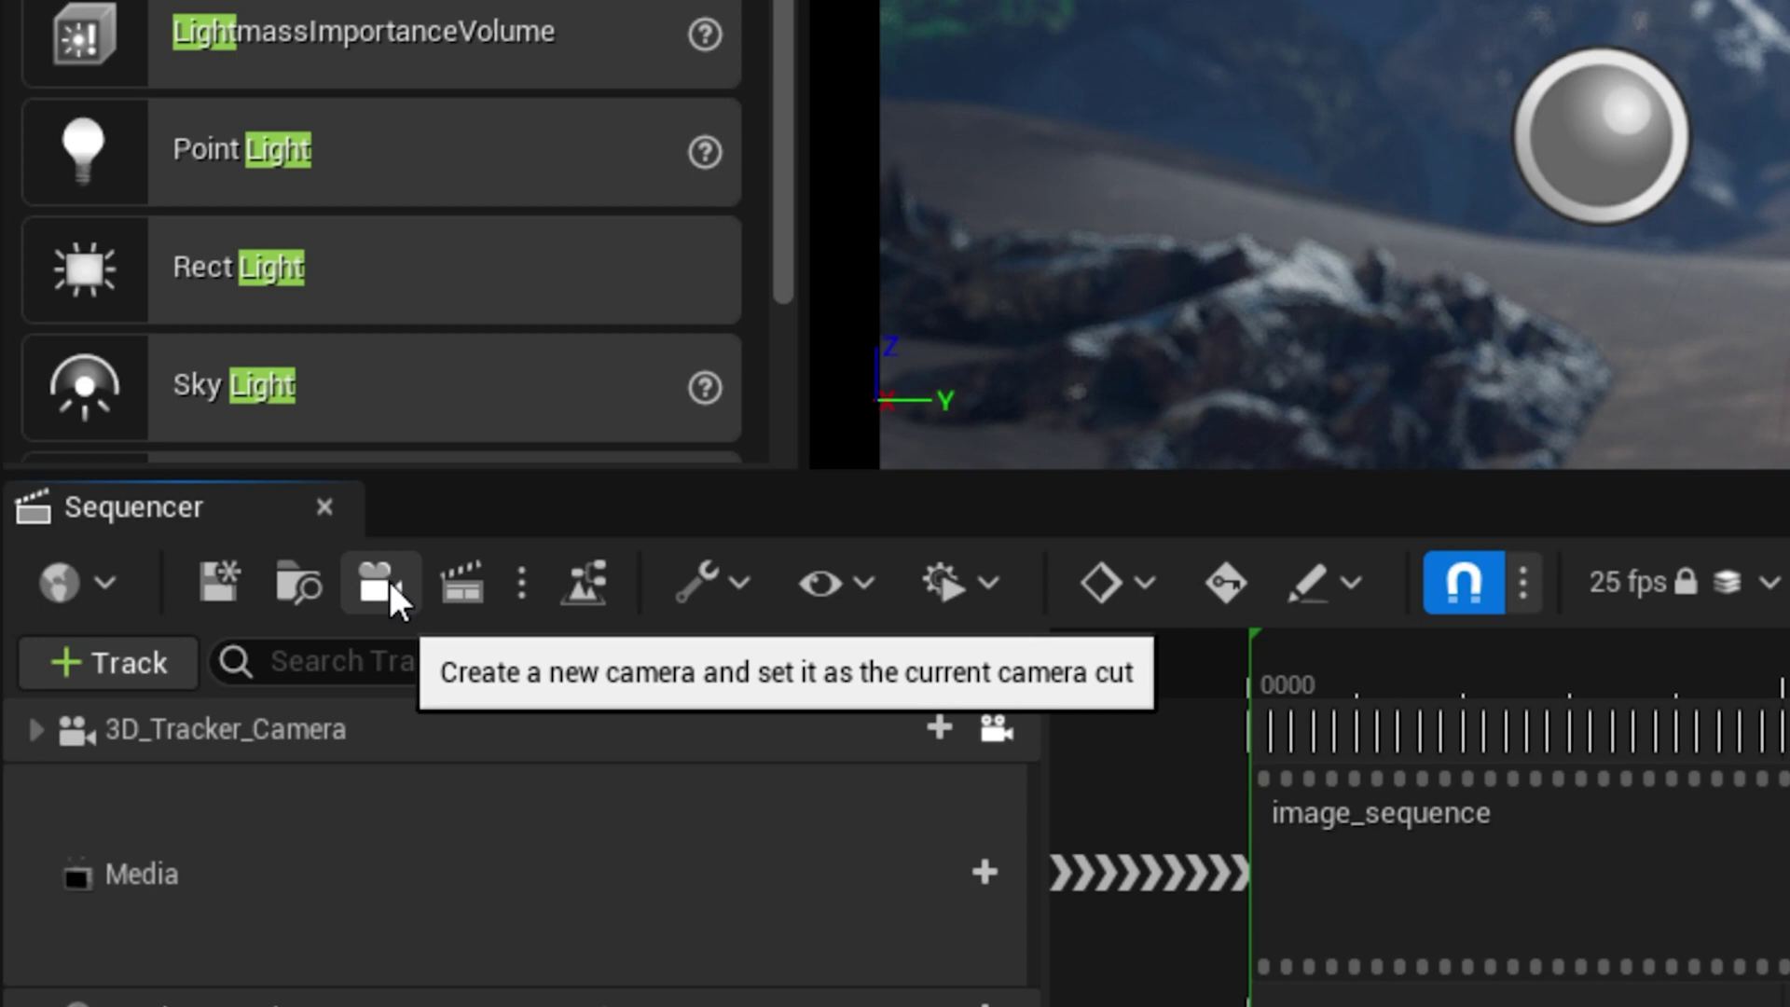
# Add a camera cut using 3D_Tracker_Camera to the Camera Cuts track
pyautogui.click(389, 597)
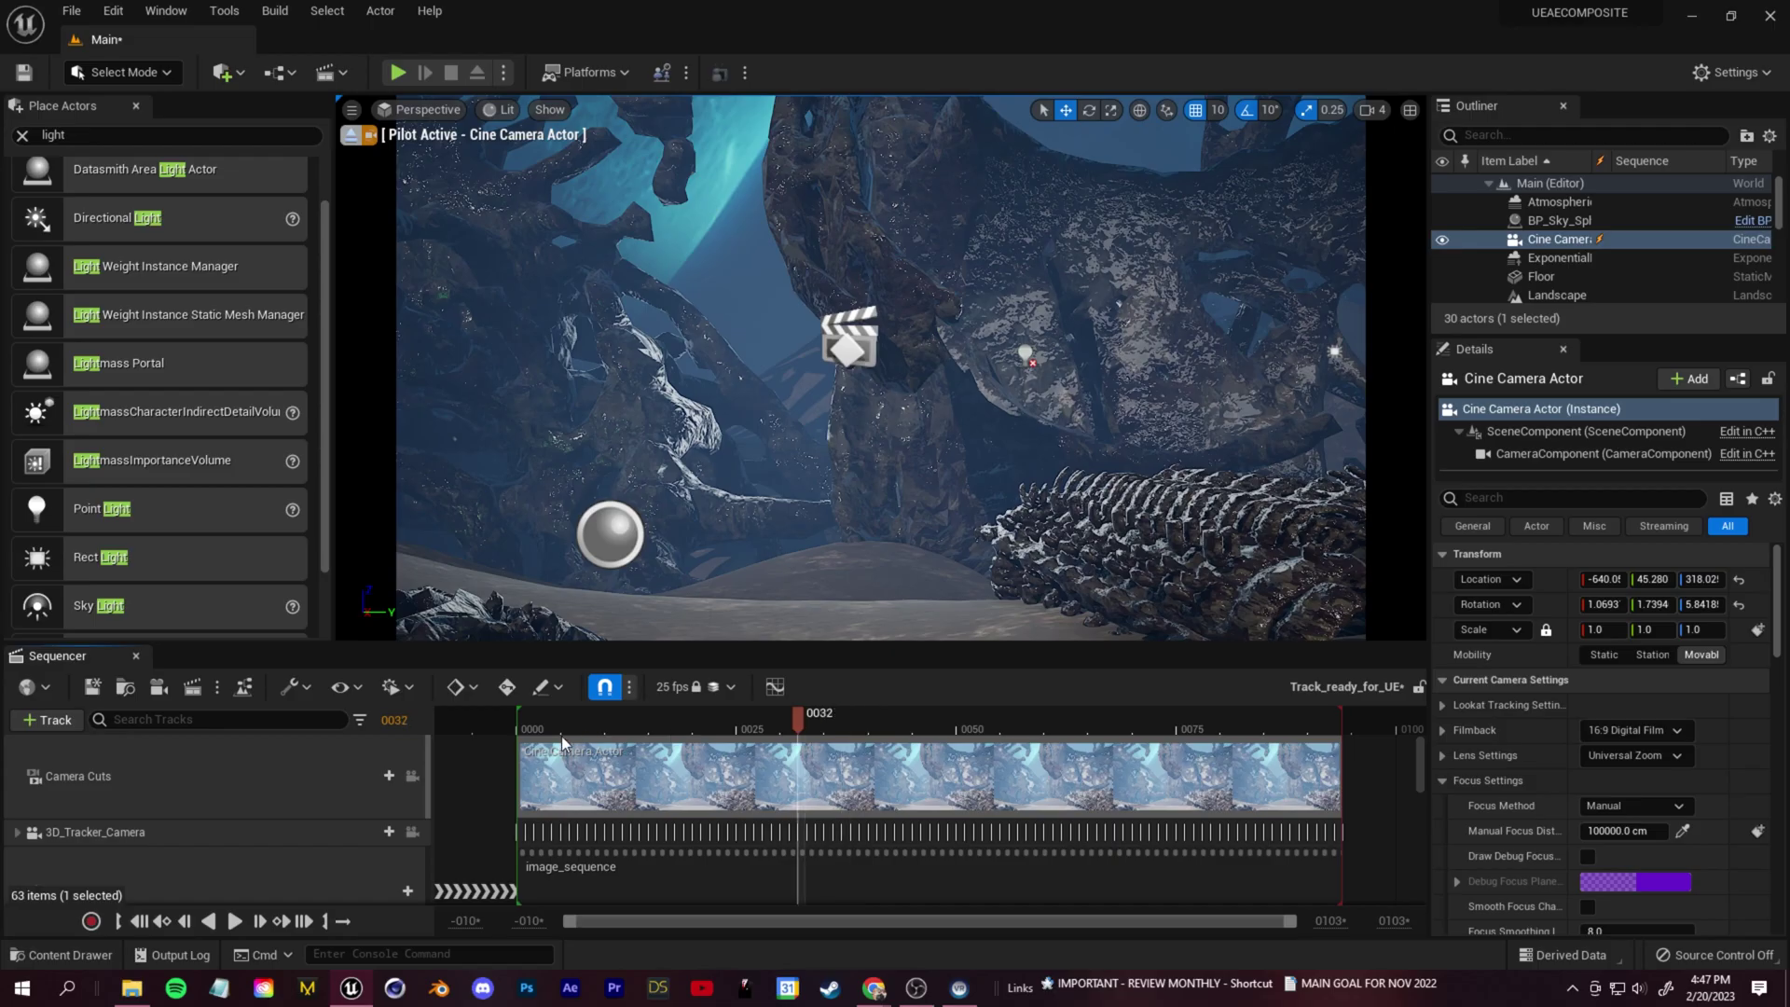
pyautogui.click(371, 775)
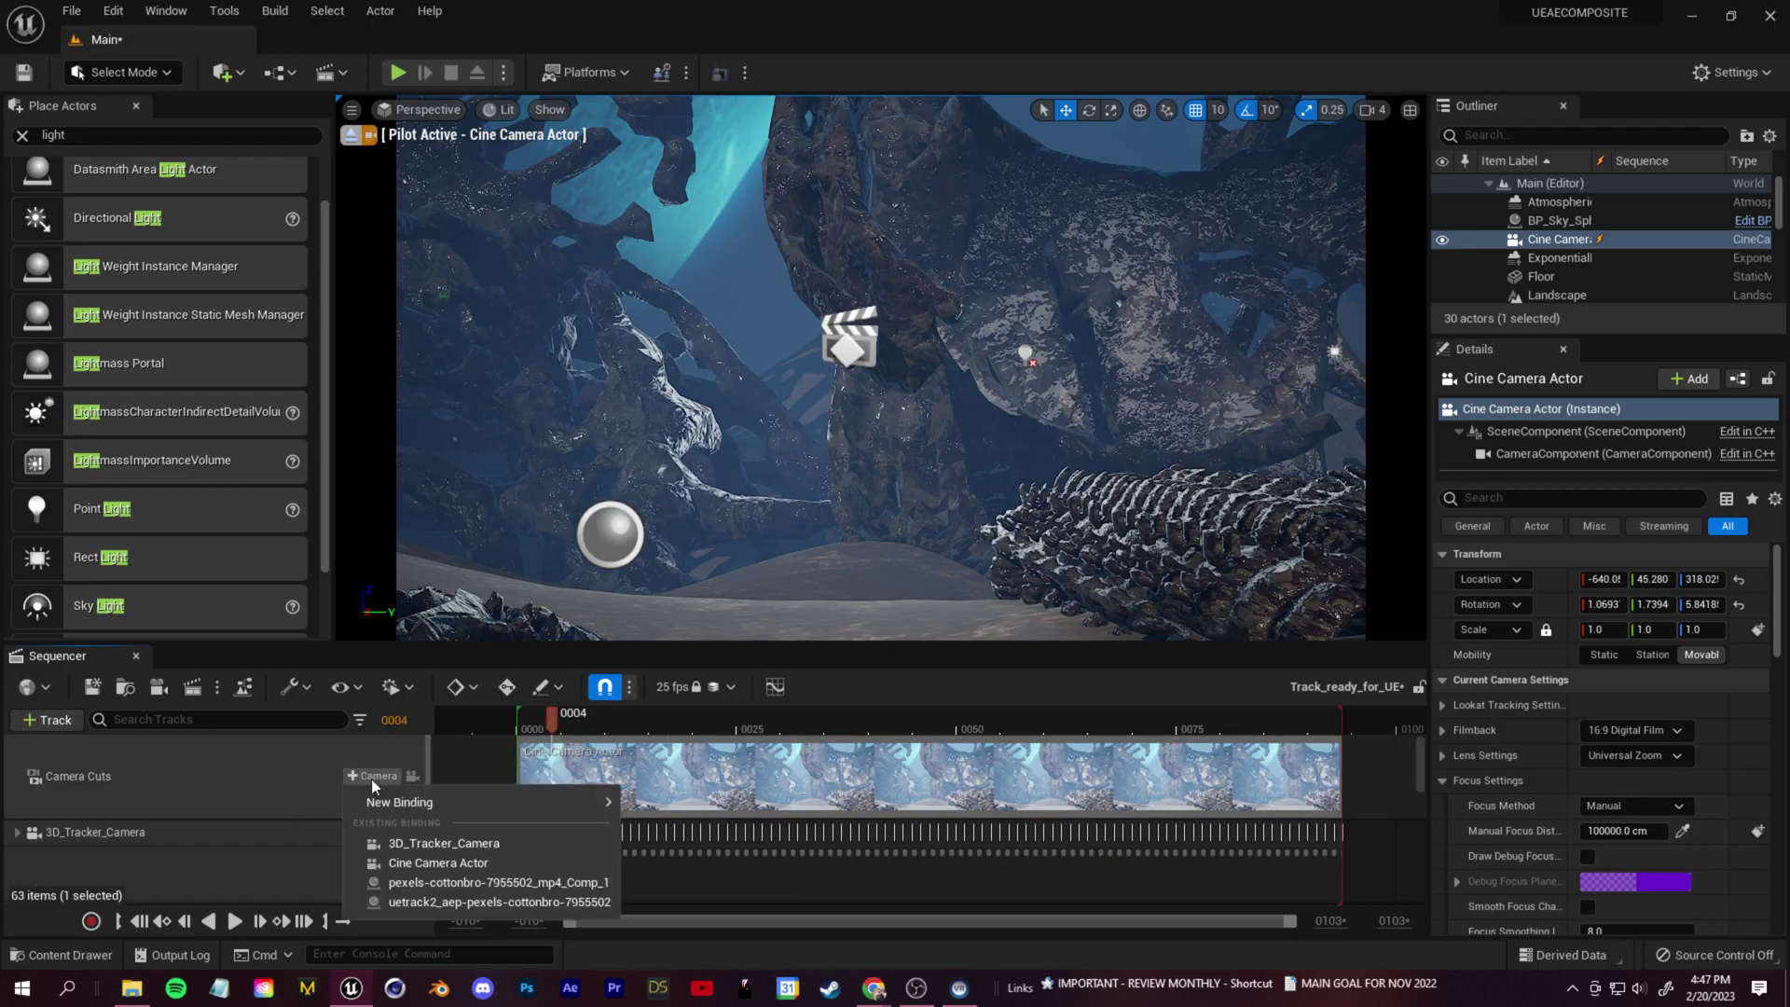
pyautogui.click(446, 843)
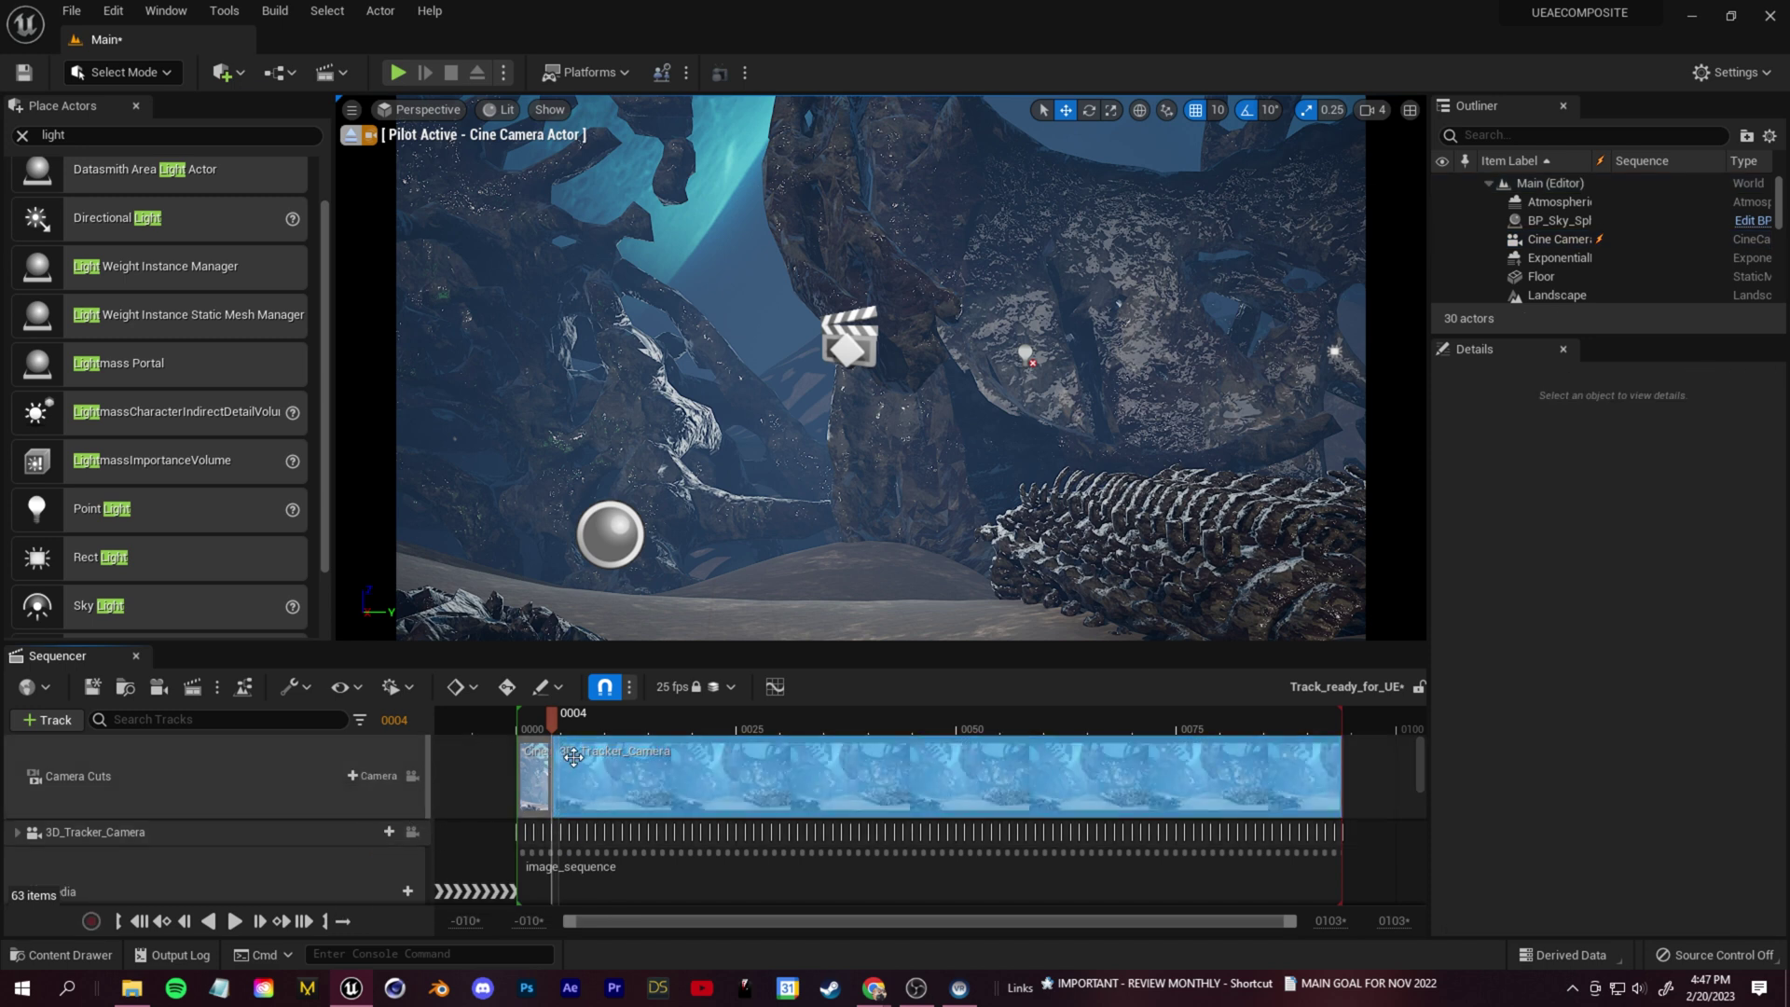
pyautogui.press('Right')
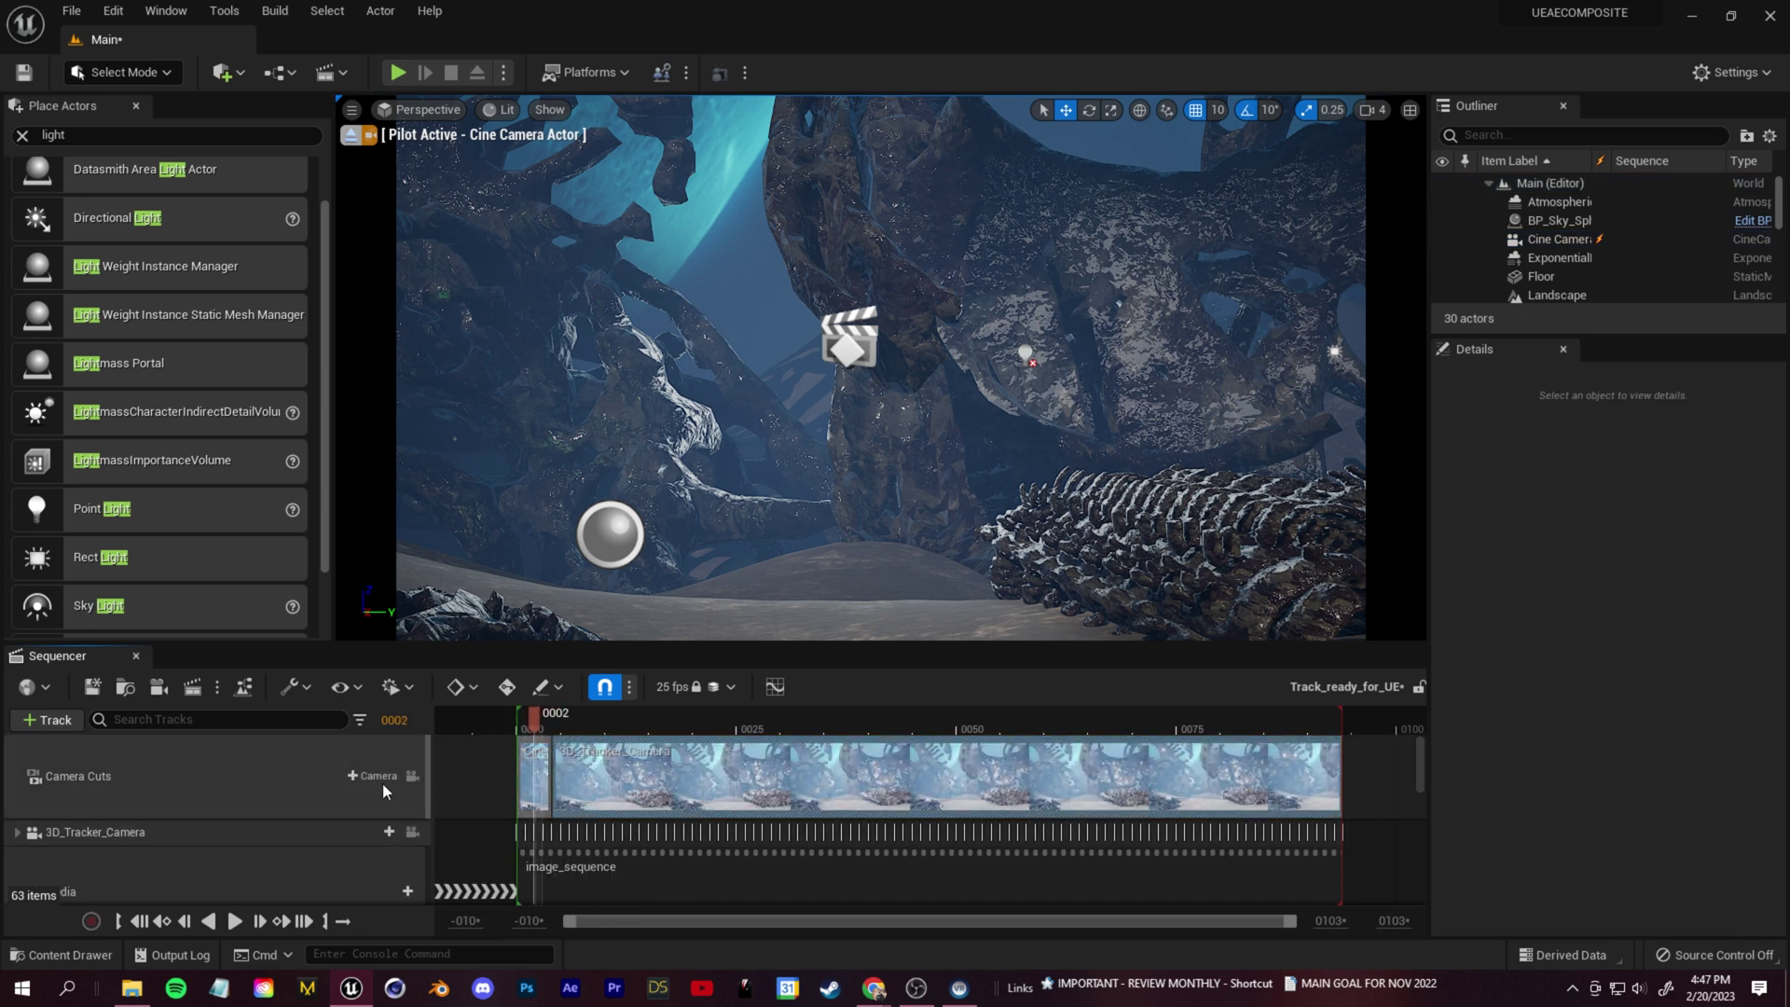
pyautogui.click(531, 783)
pyautogui.click(543, 724)
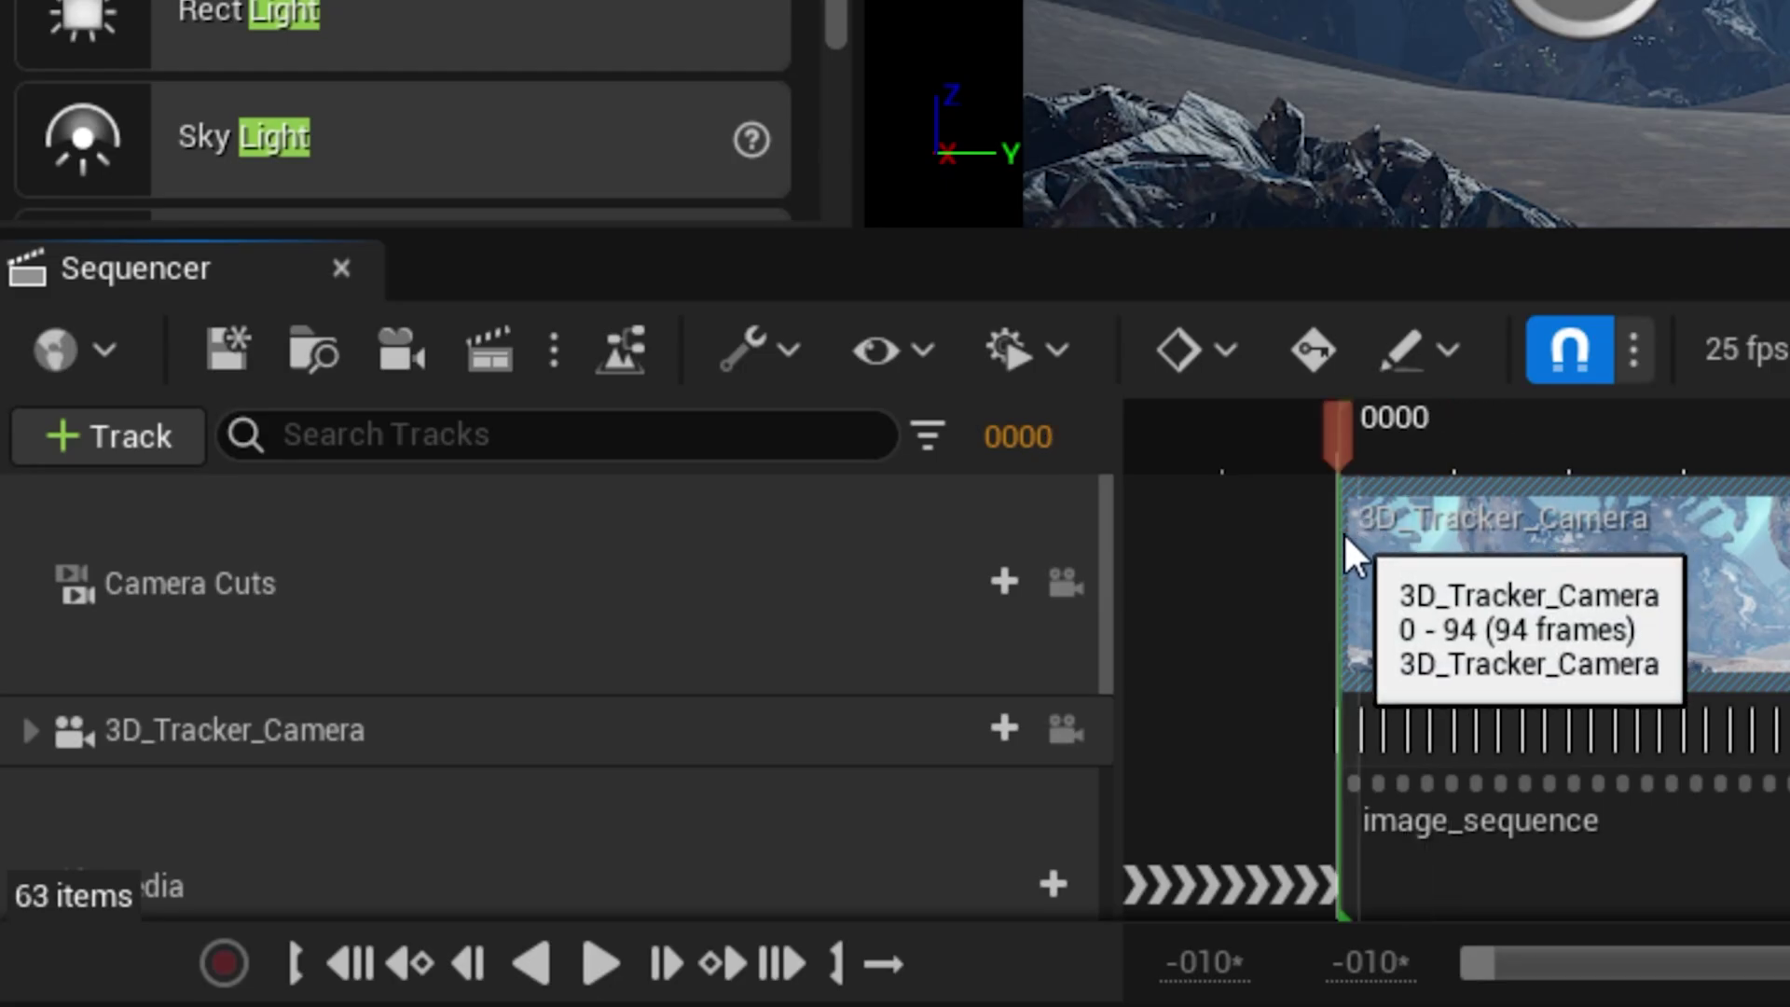
# View through the camera cut, play the sequence back, return to frame 0000, and save
pyautogui.click(1062, 585)
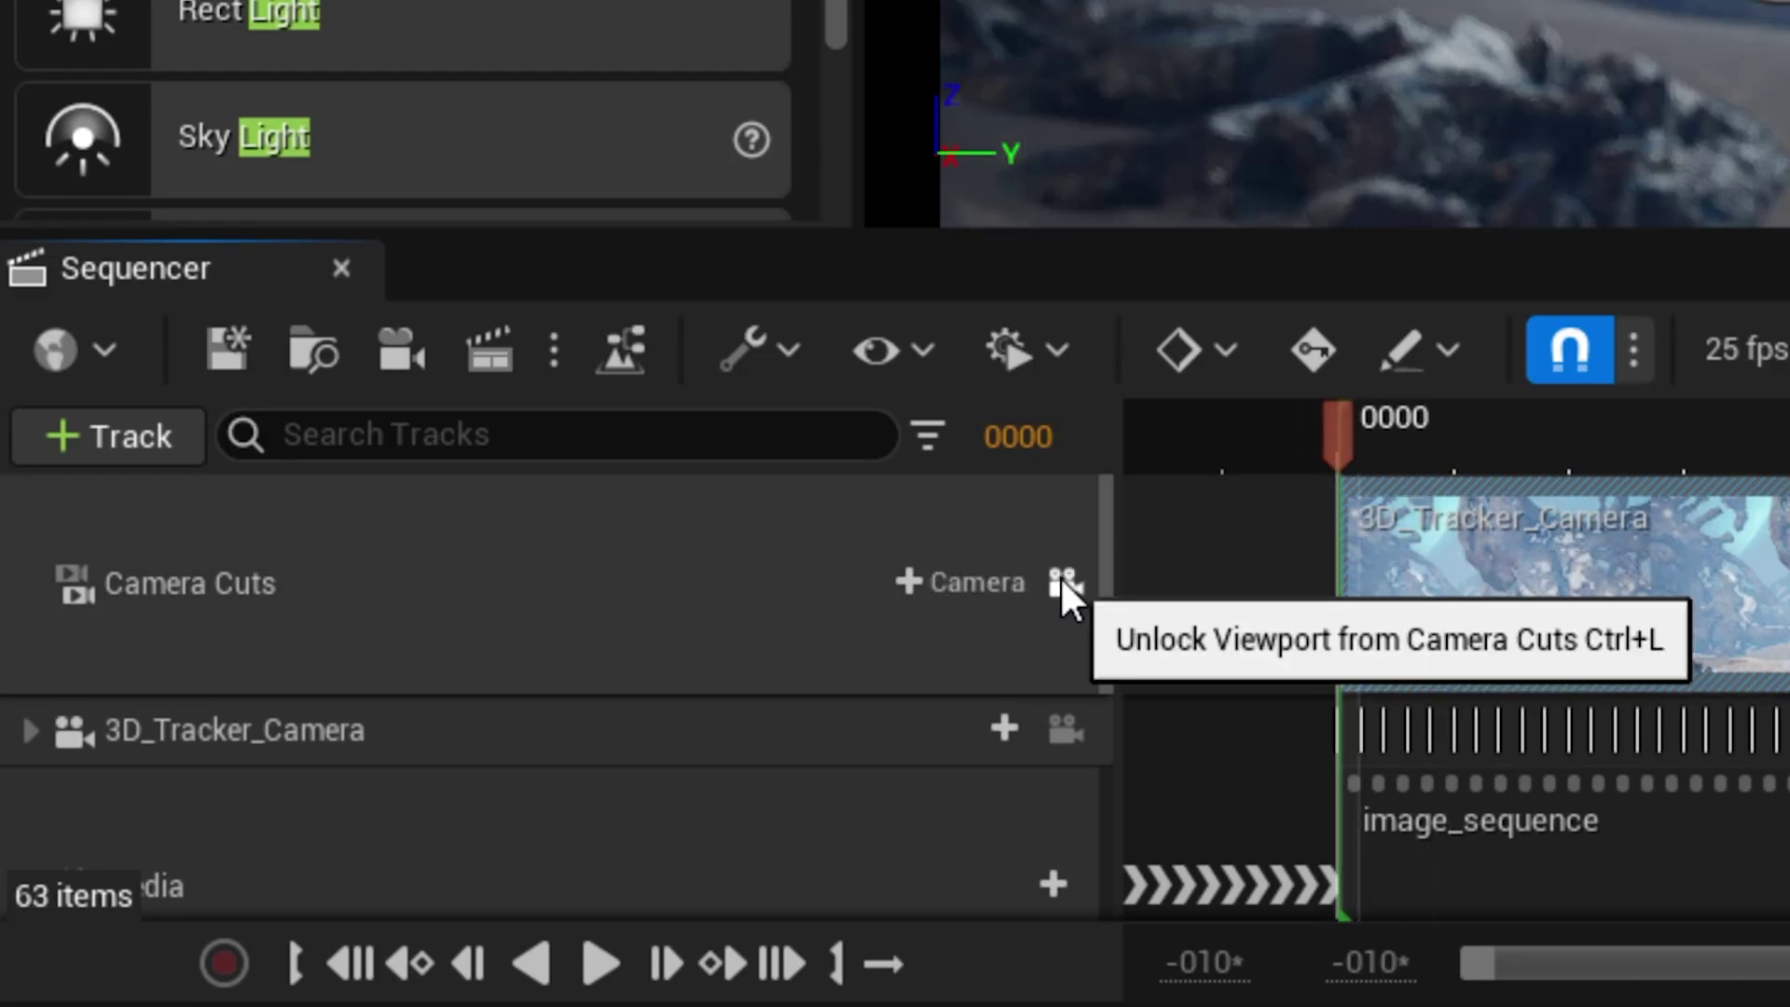
pyautogui.press('space')
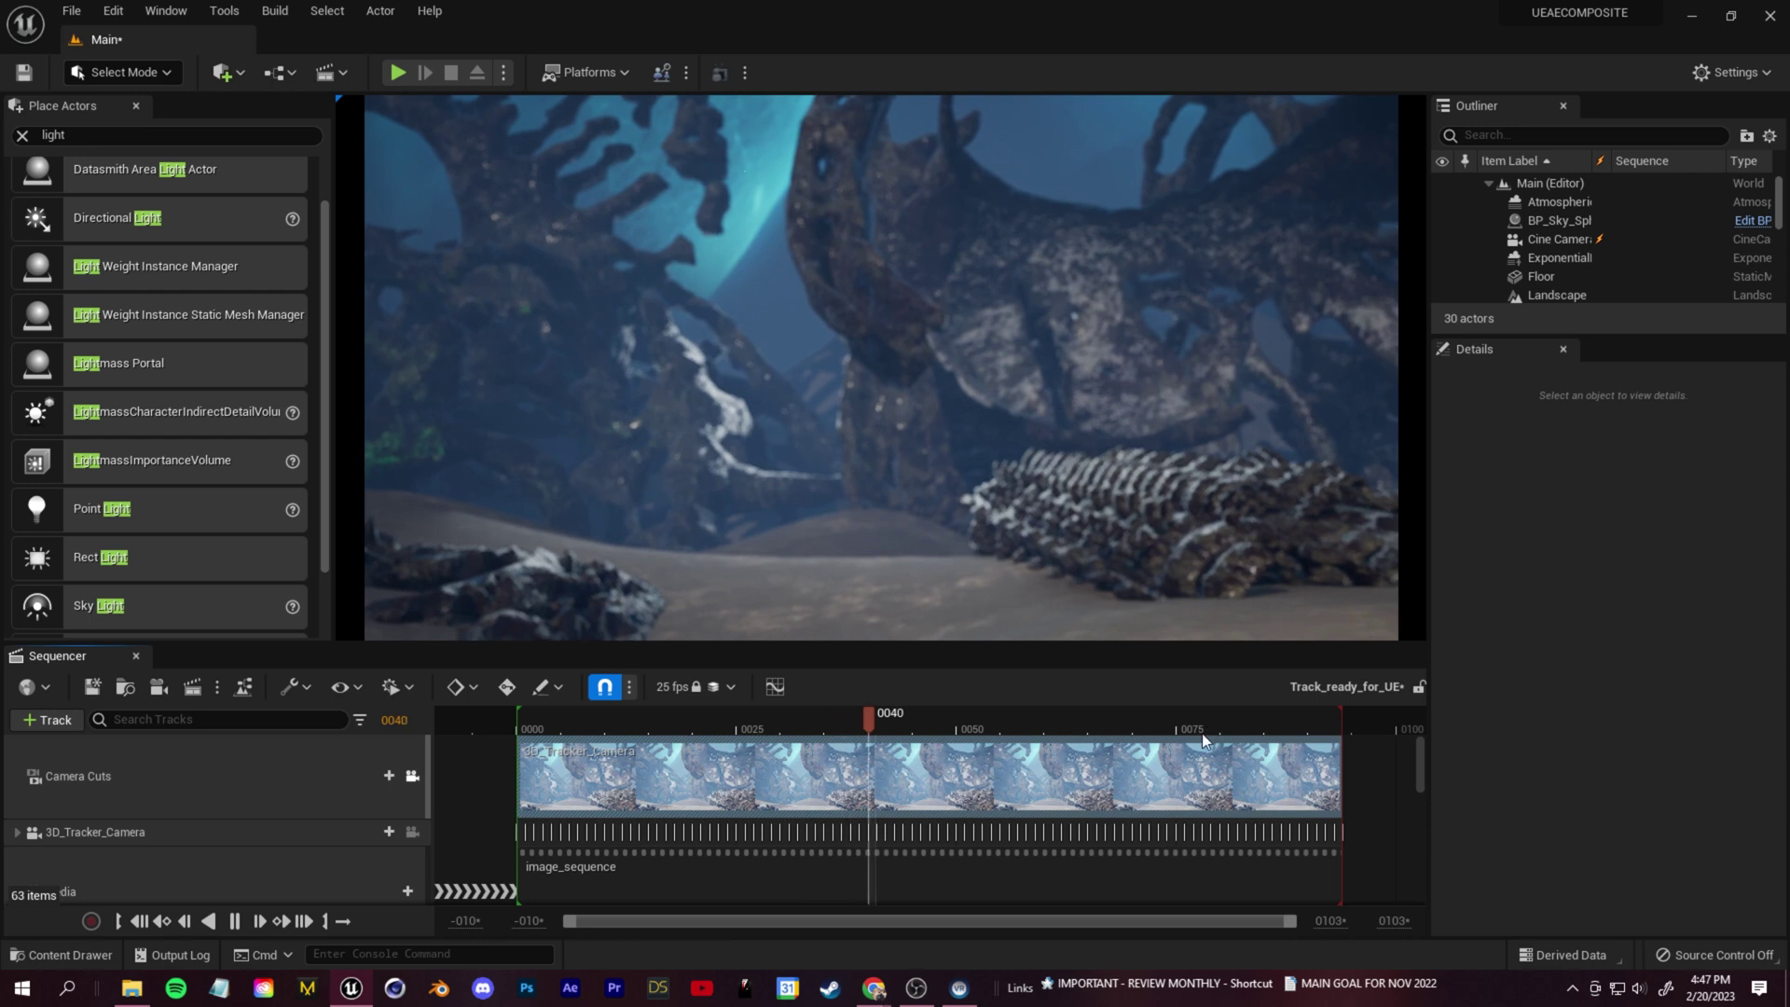
pyautogui.press('space')
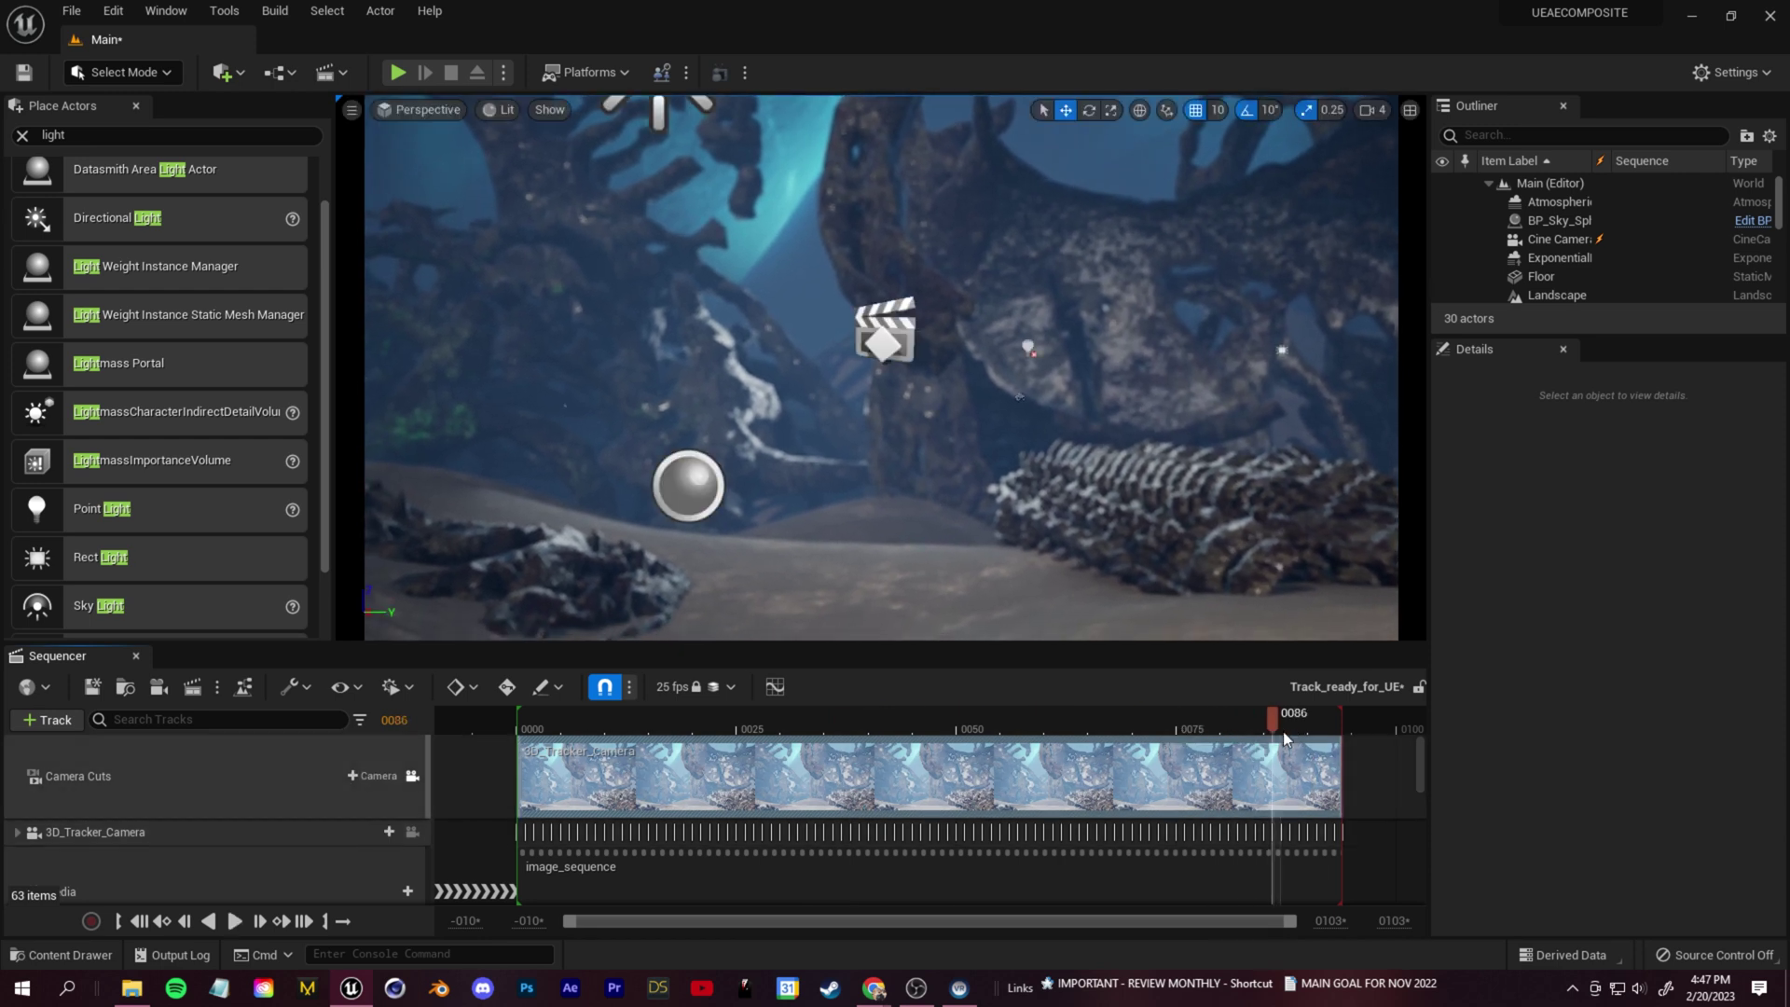
pyautogui.click(533, 722)
pyautogui.press('Left')
pyautogui.press('Left')
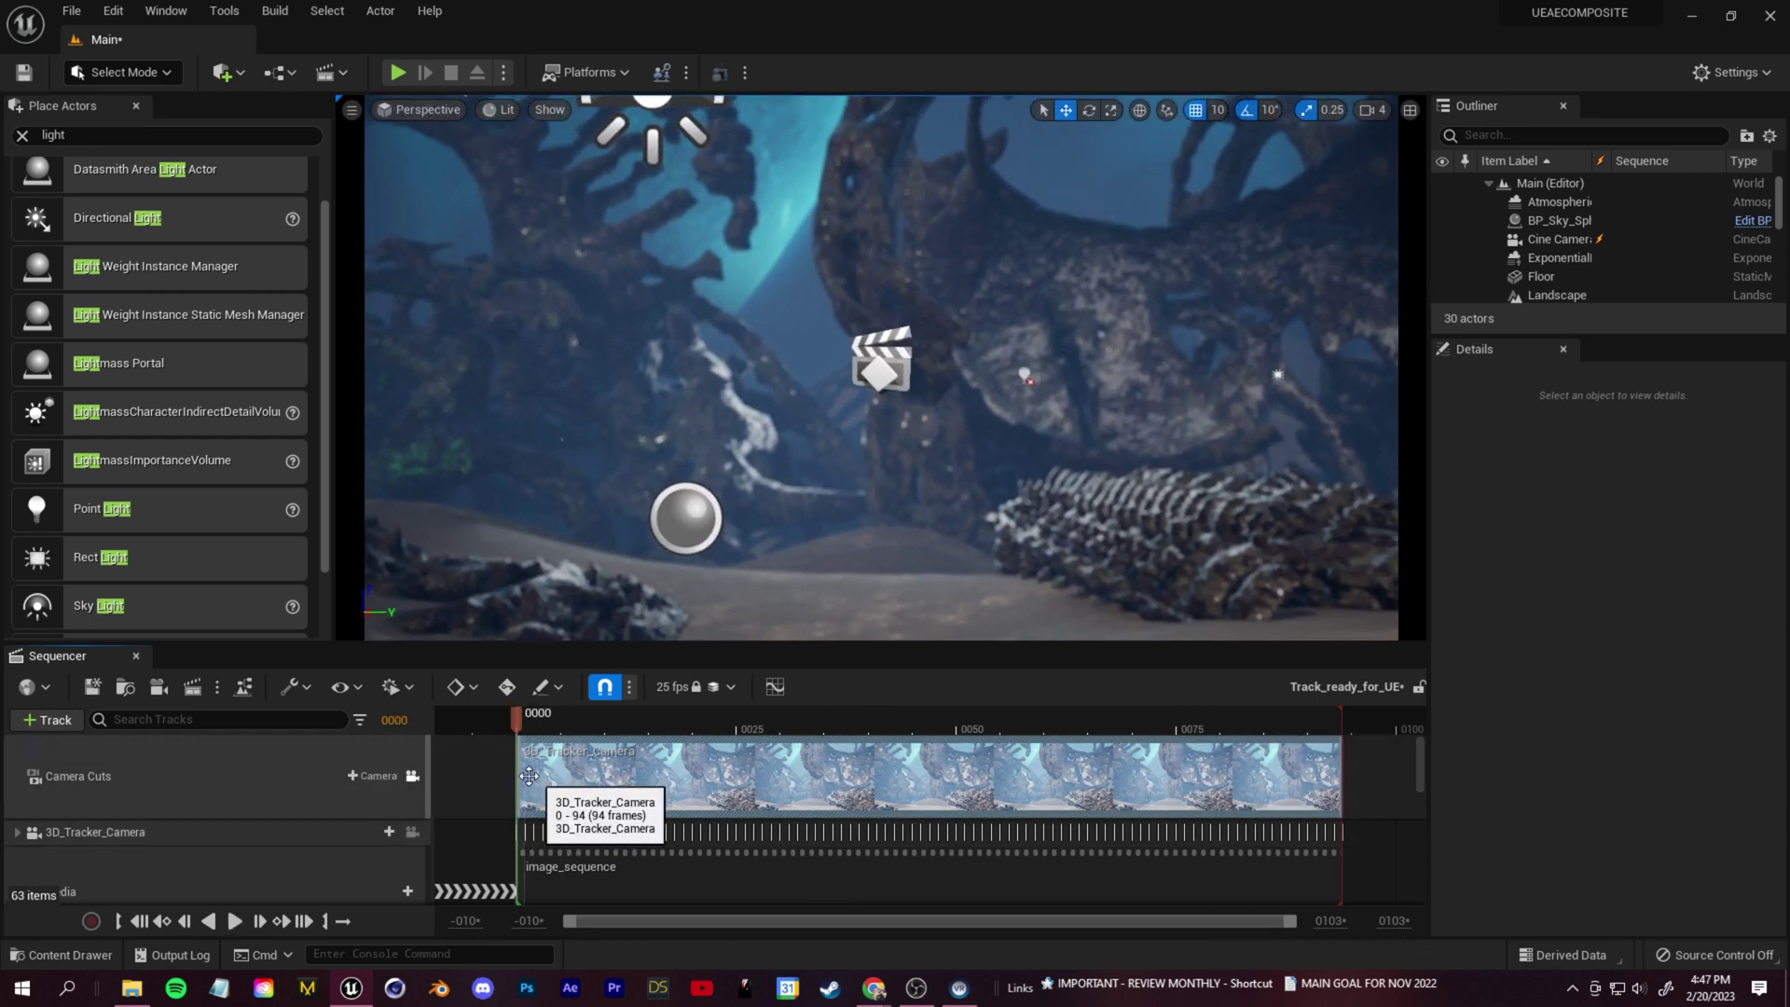
pyautogui.click(91, 688)
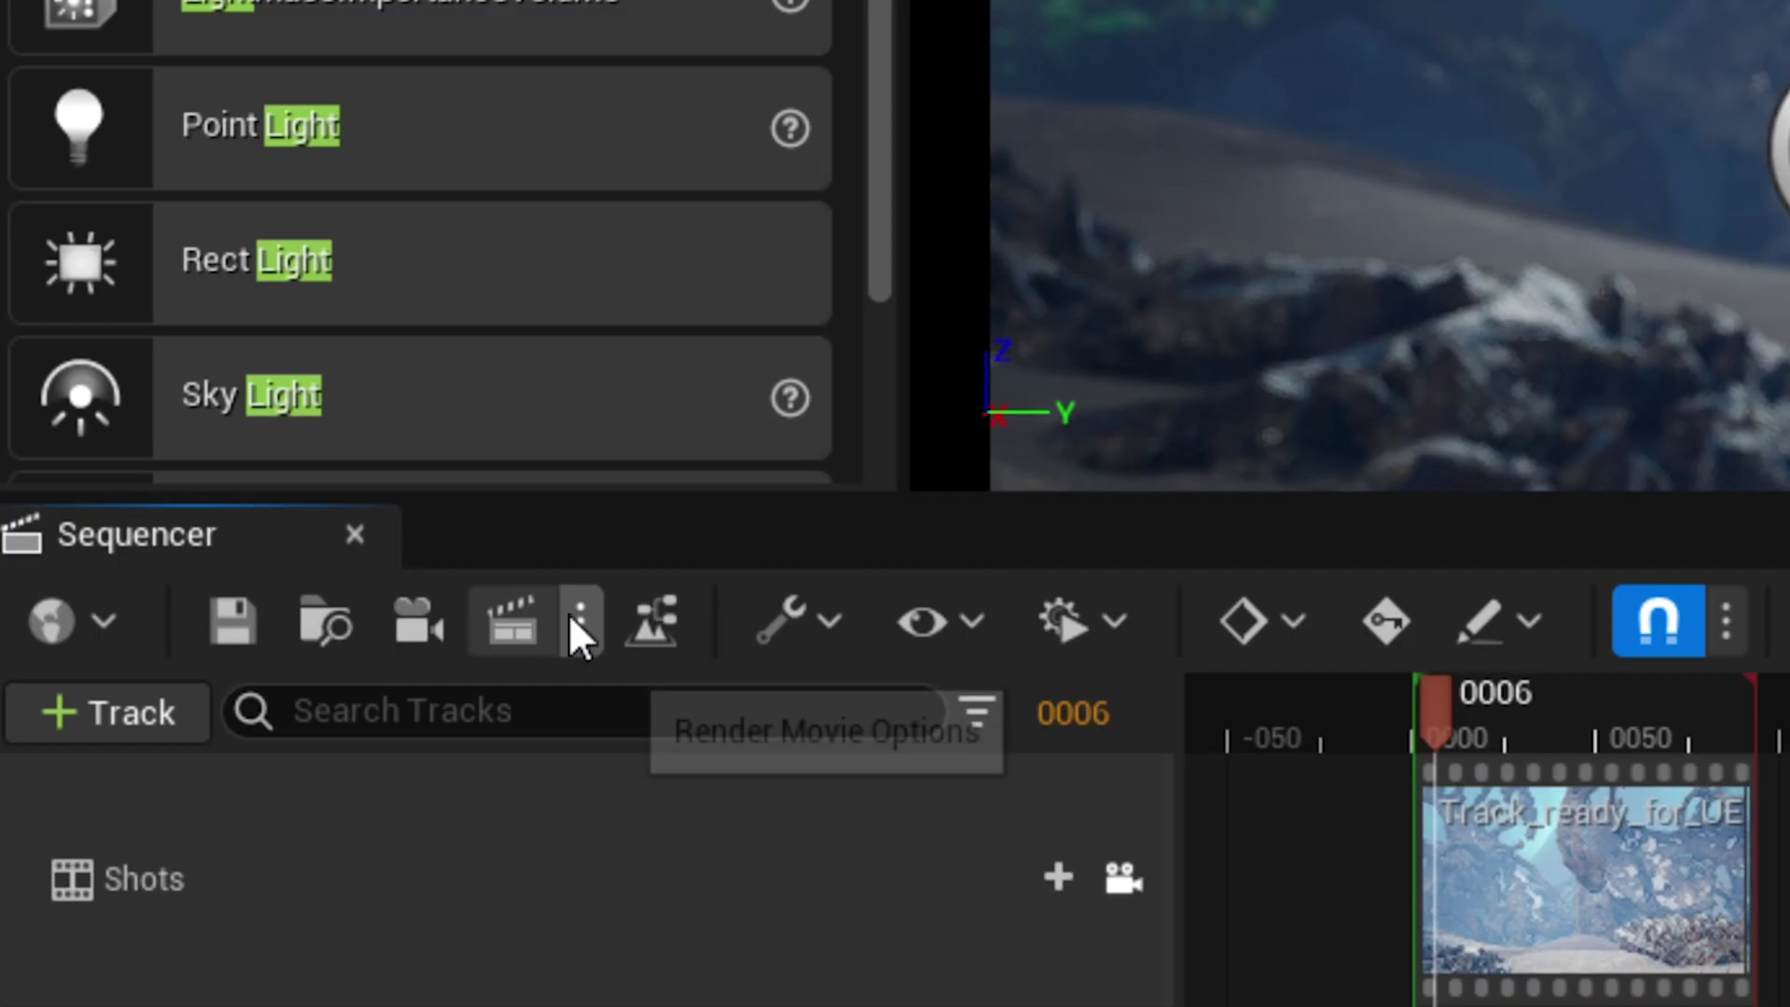
pyautogui.click(213, 688)
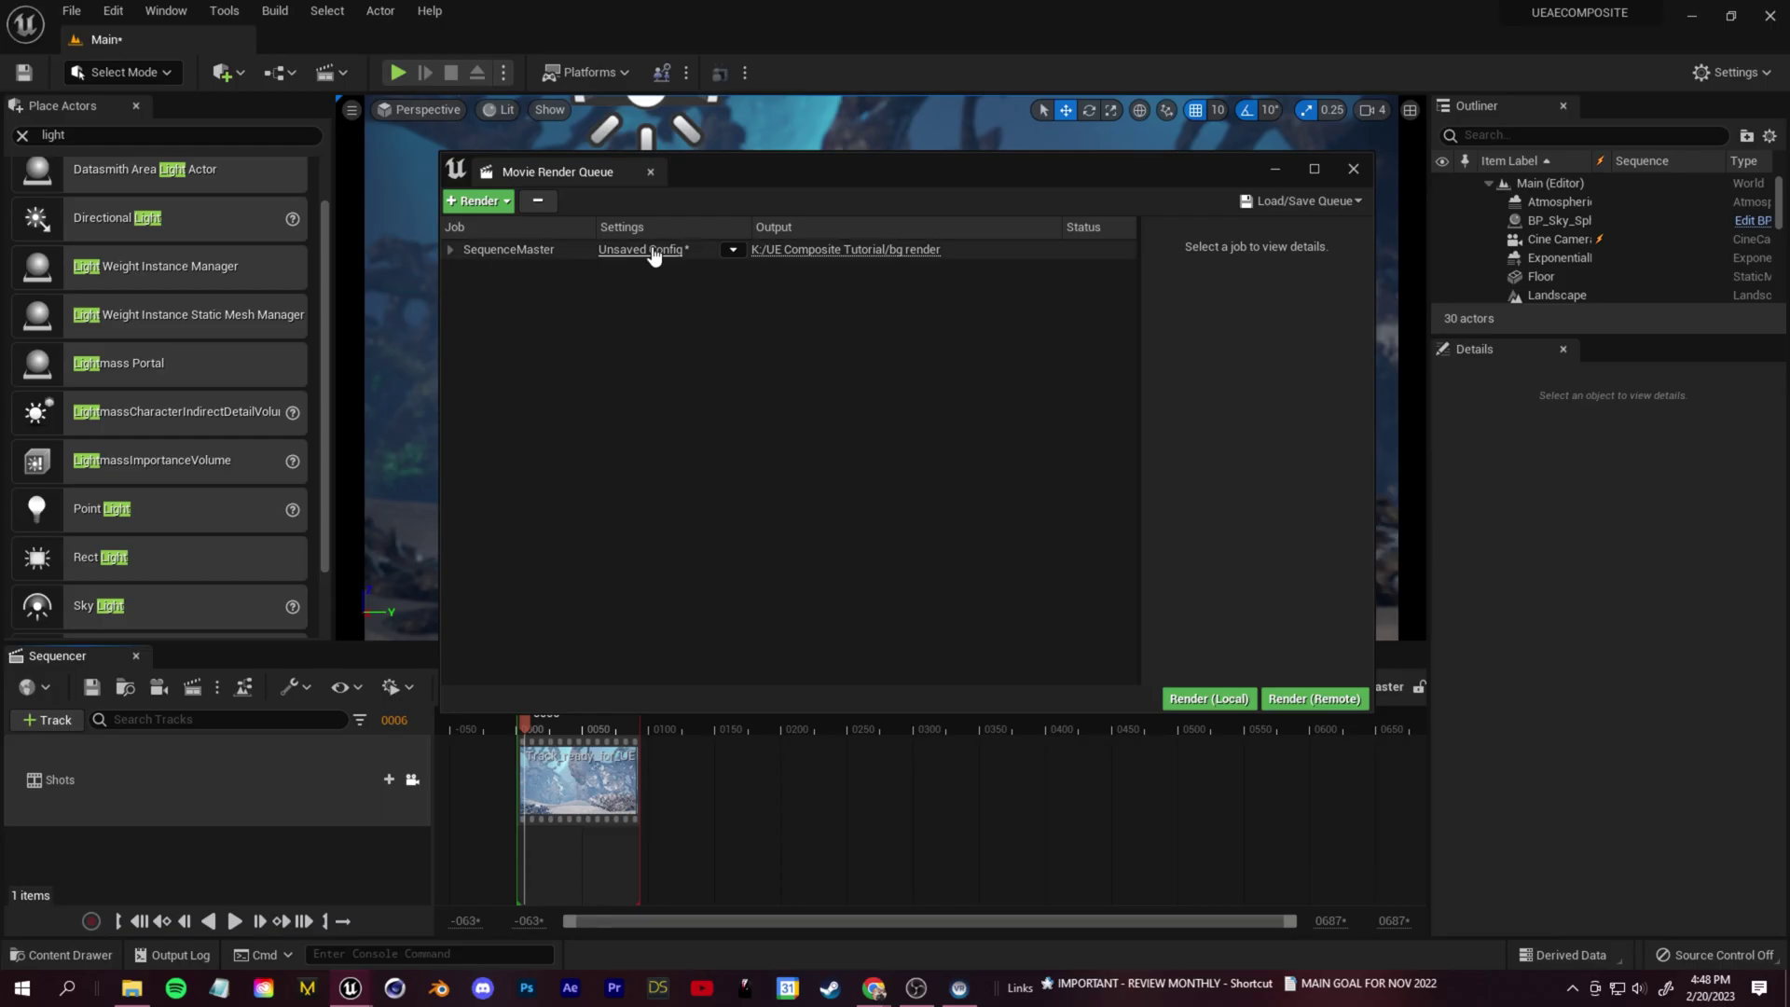
# Remove the jpg export from Unsaved Config, keeping the png sequence, and accept after checking Output
pyautogui.click(654, 250)
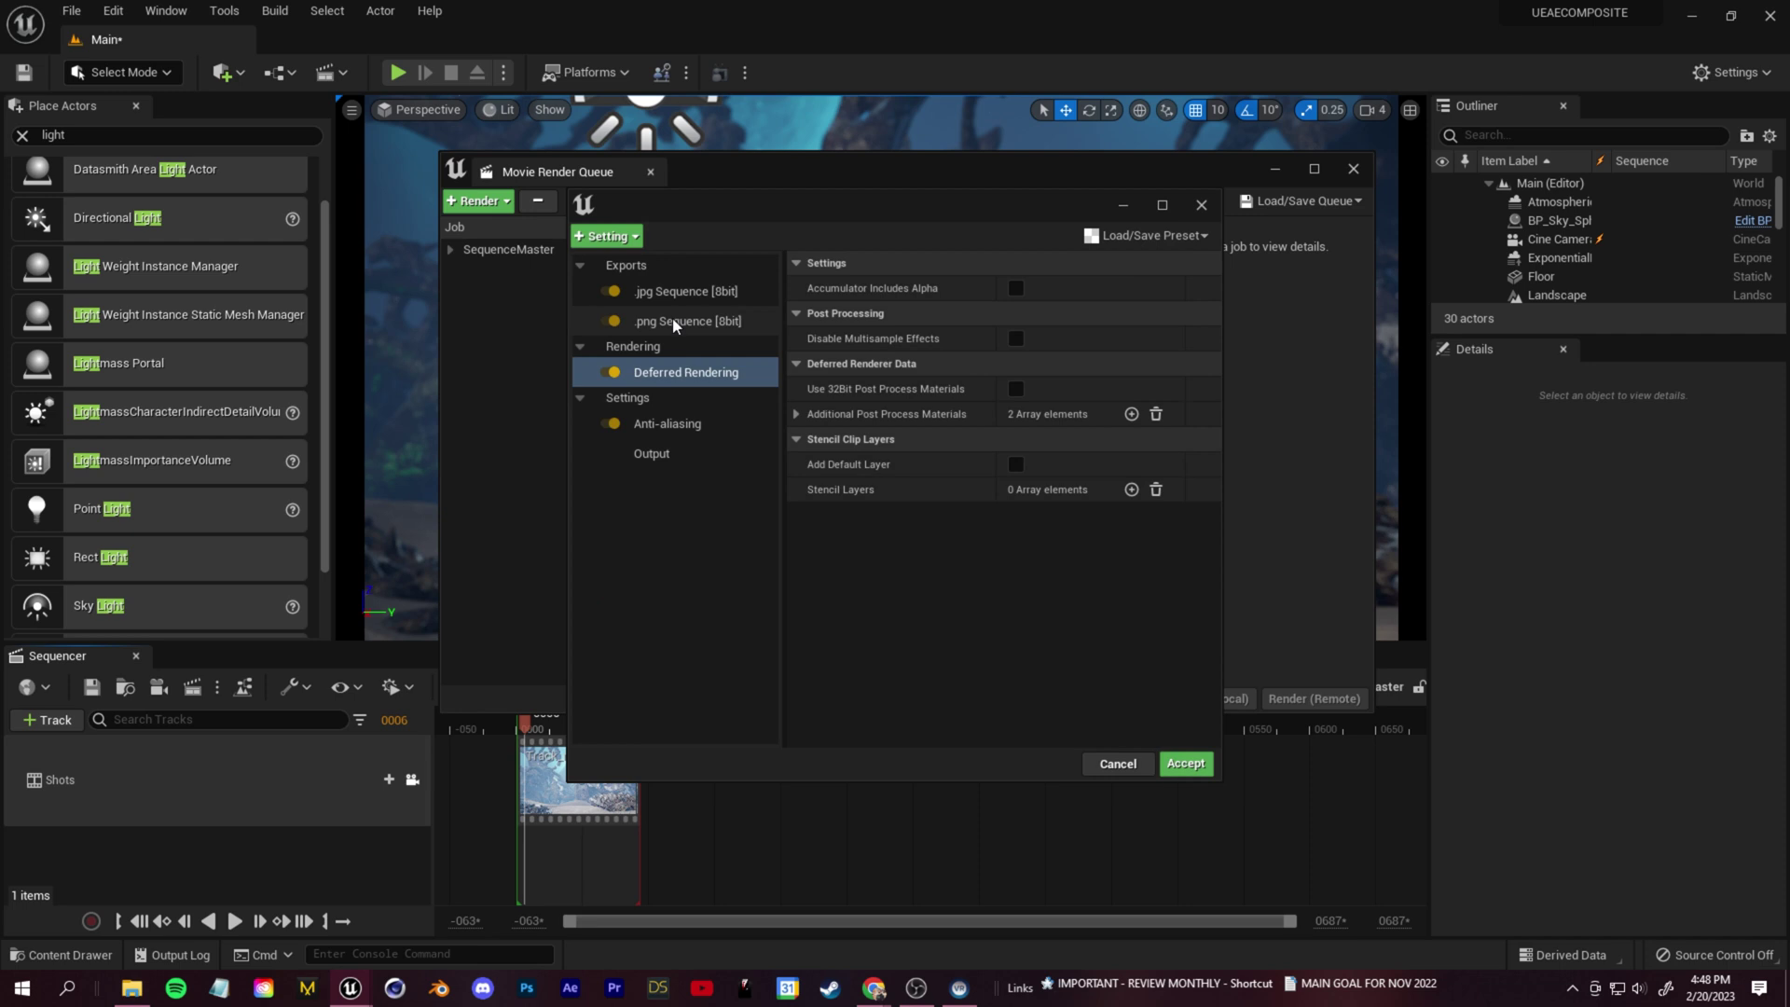
pyautogui.click(751, 294)
pyautogui.click(737, 312)
pyautogui.click(737, 300)
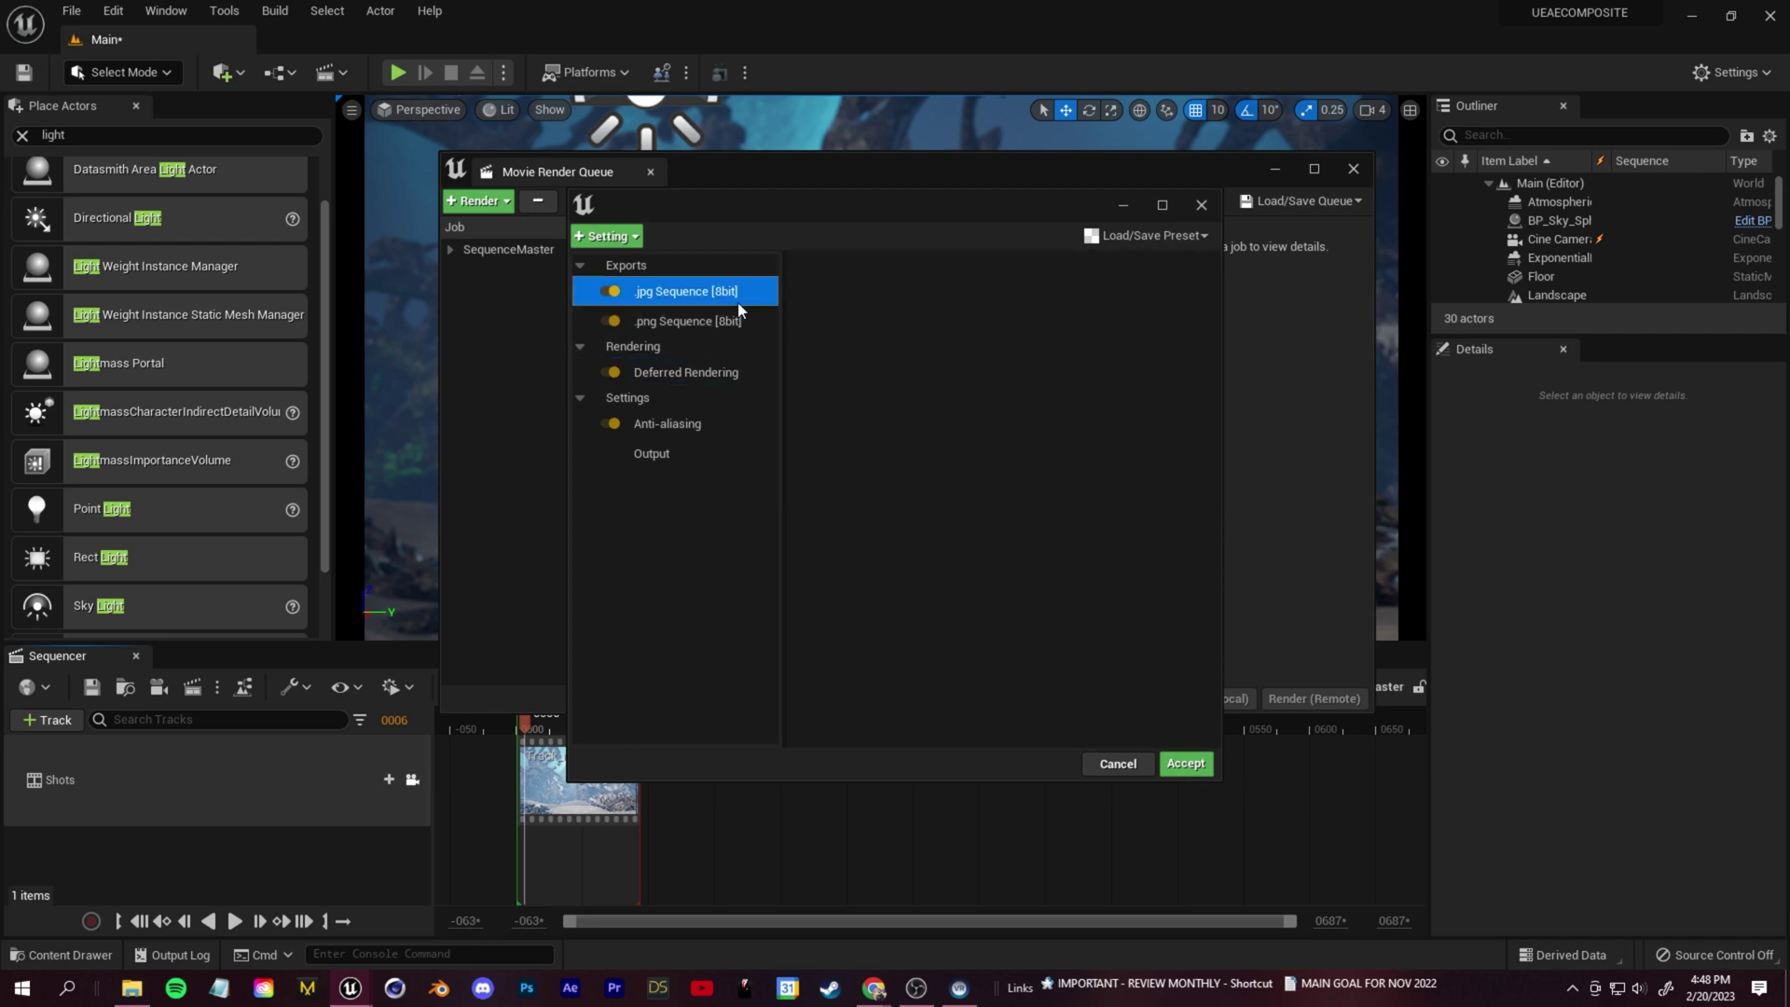
pyautogui.press('Delete')
pyautogui.click(698, 416)
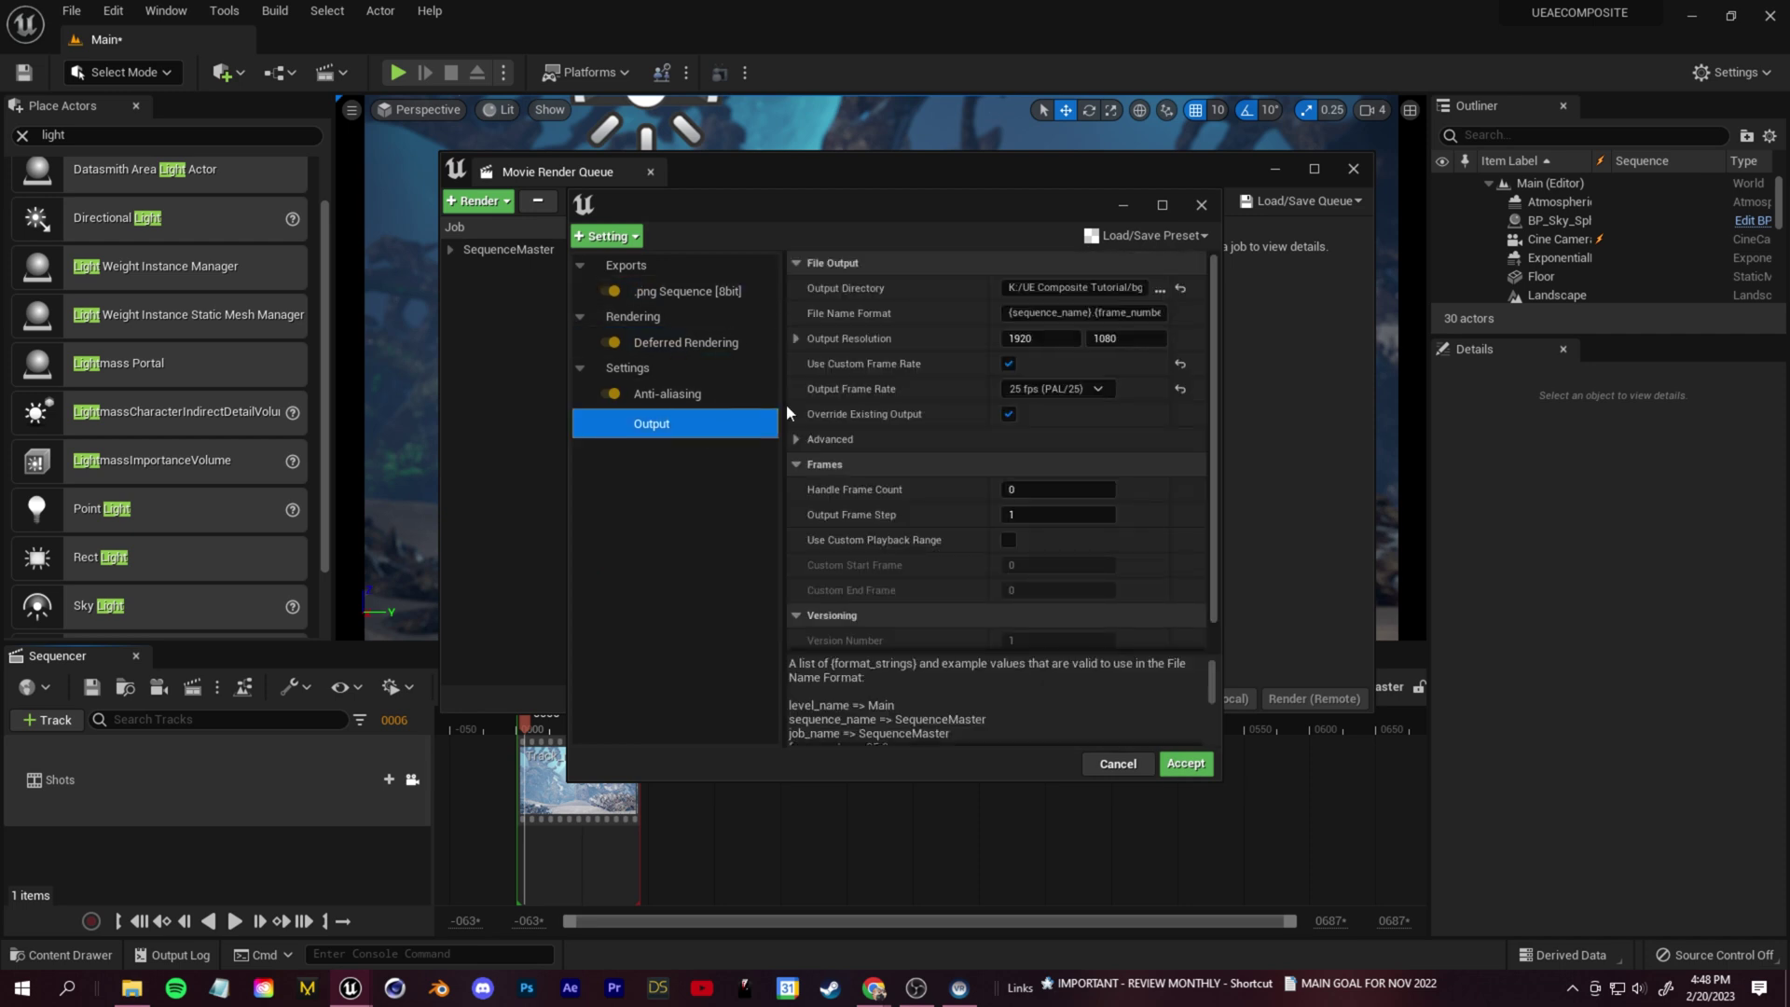
pyautogui.click(1187, 765)
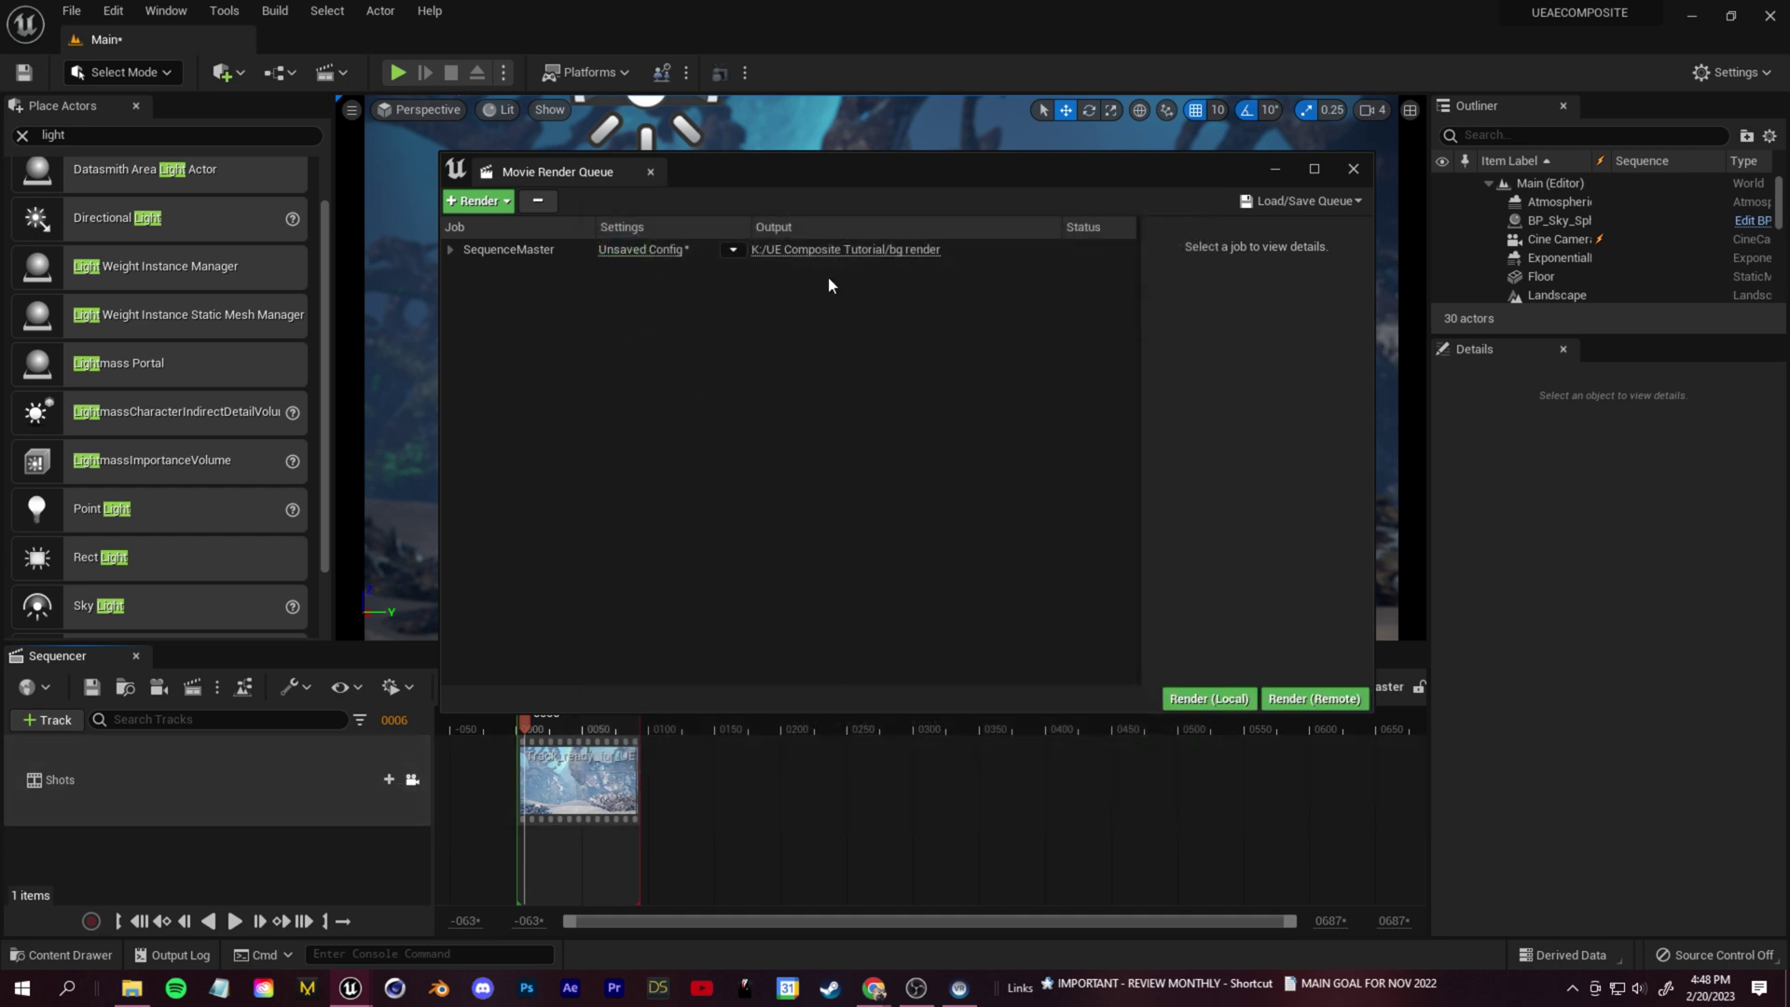
# Recheck the render settings and presets, accept, and start Render (Local)
pyautogui.click(665, 251)
pyautogui.click(1147, 236)
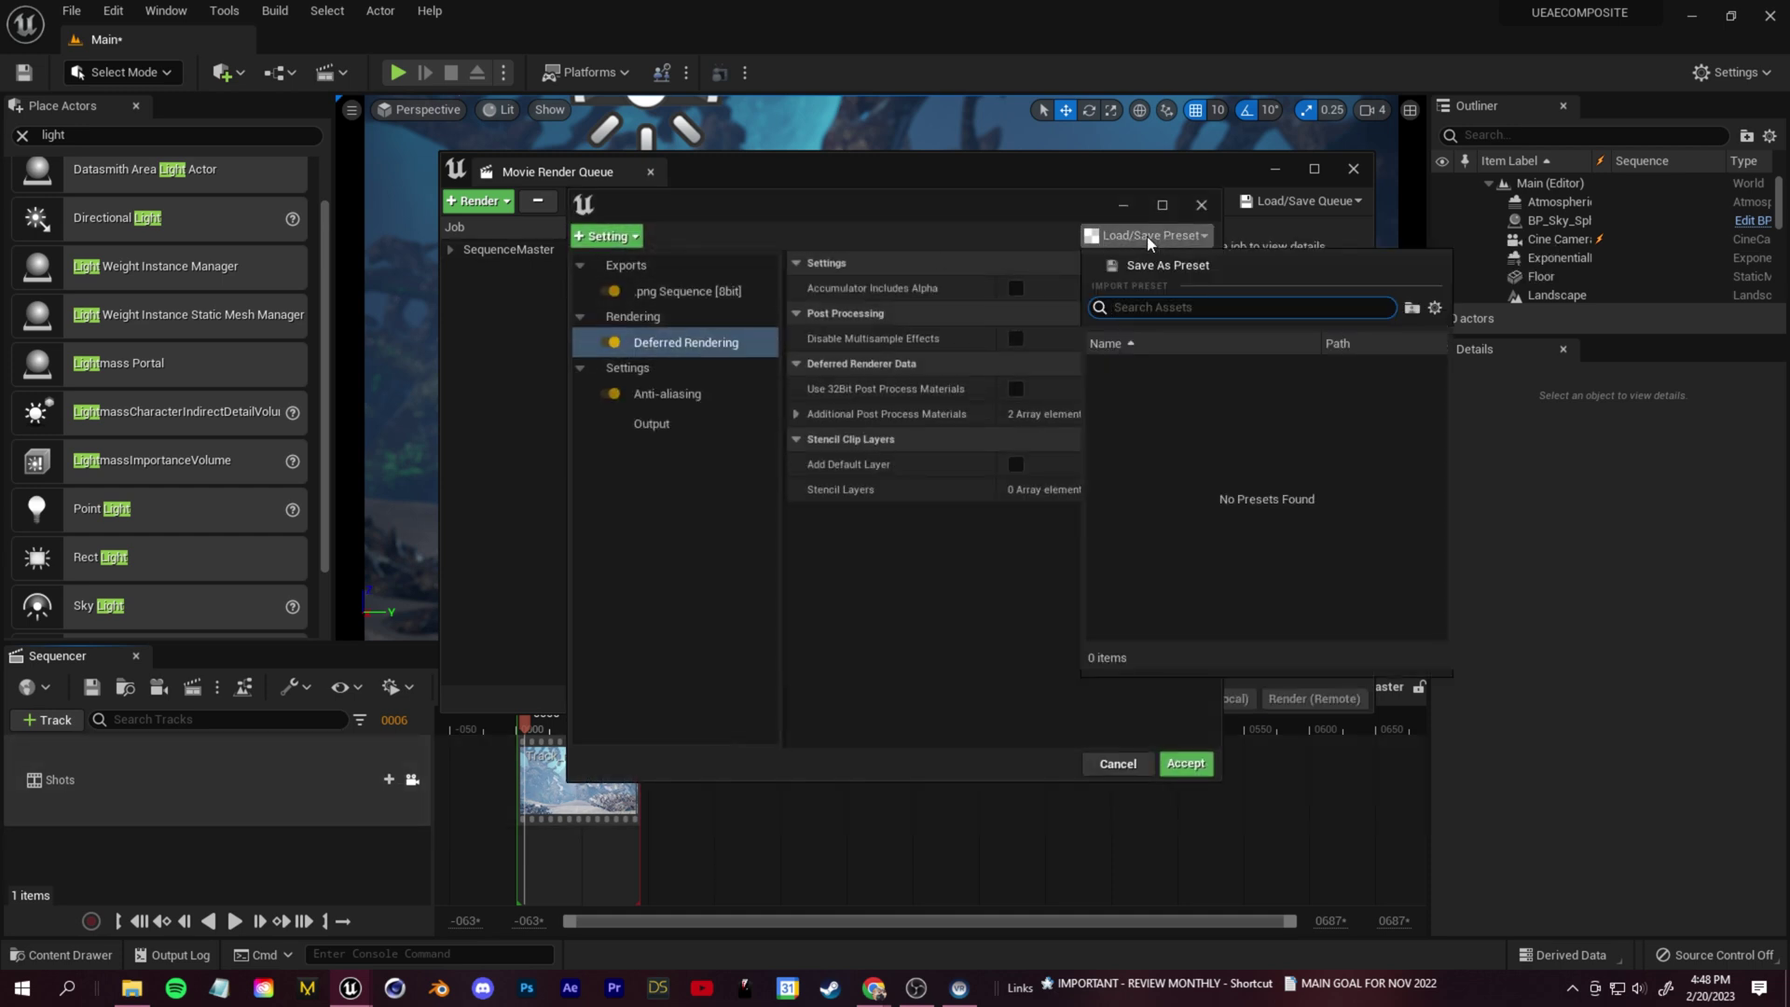
pyautogui.click(1121, 522)
pyautogui.click(1185, 764)
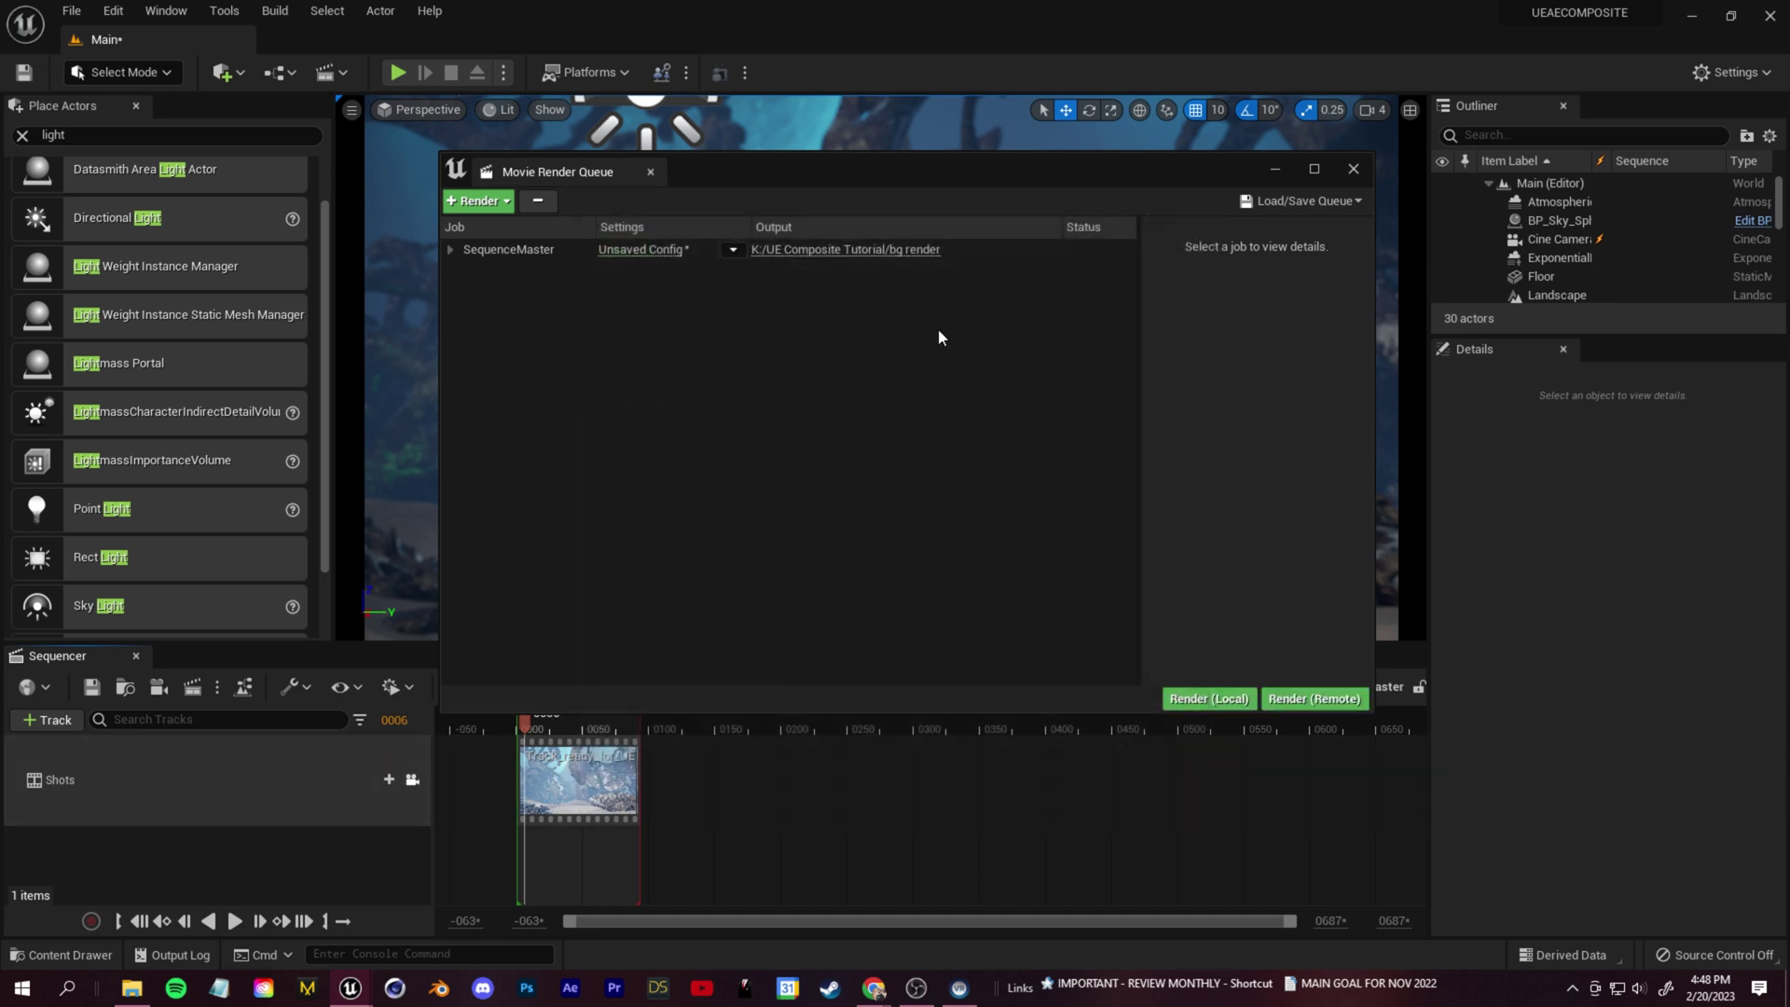
pyautogui.click(1198, 699)
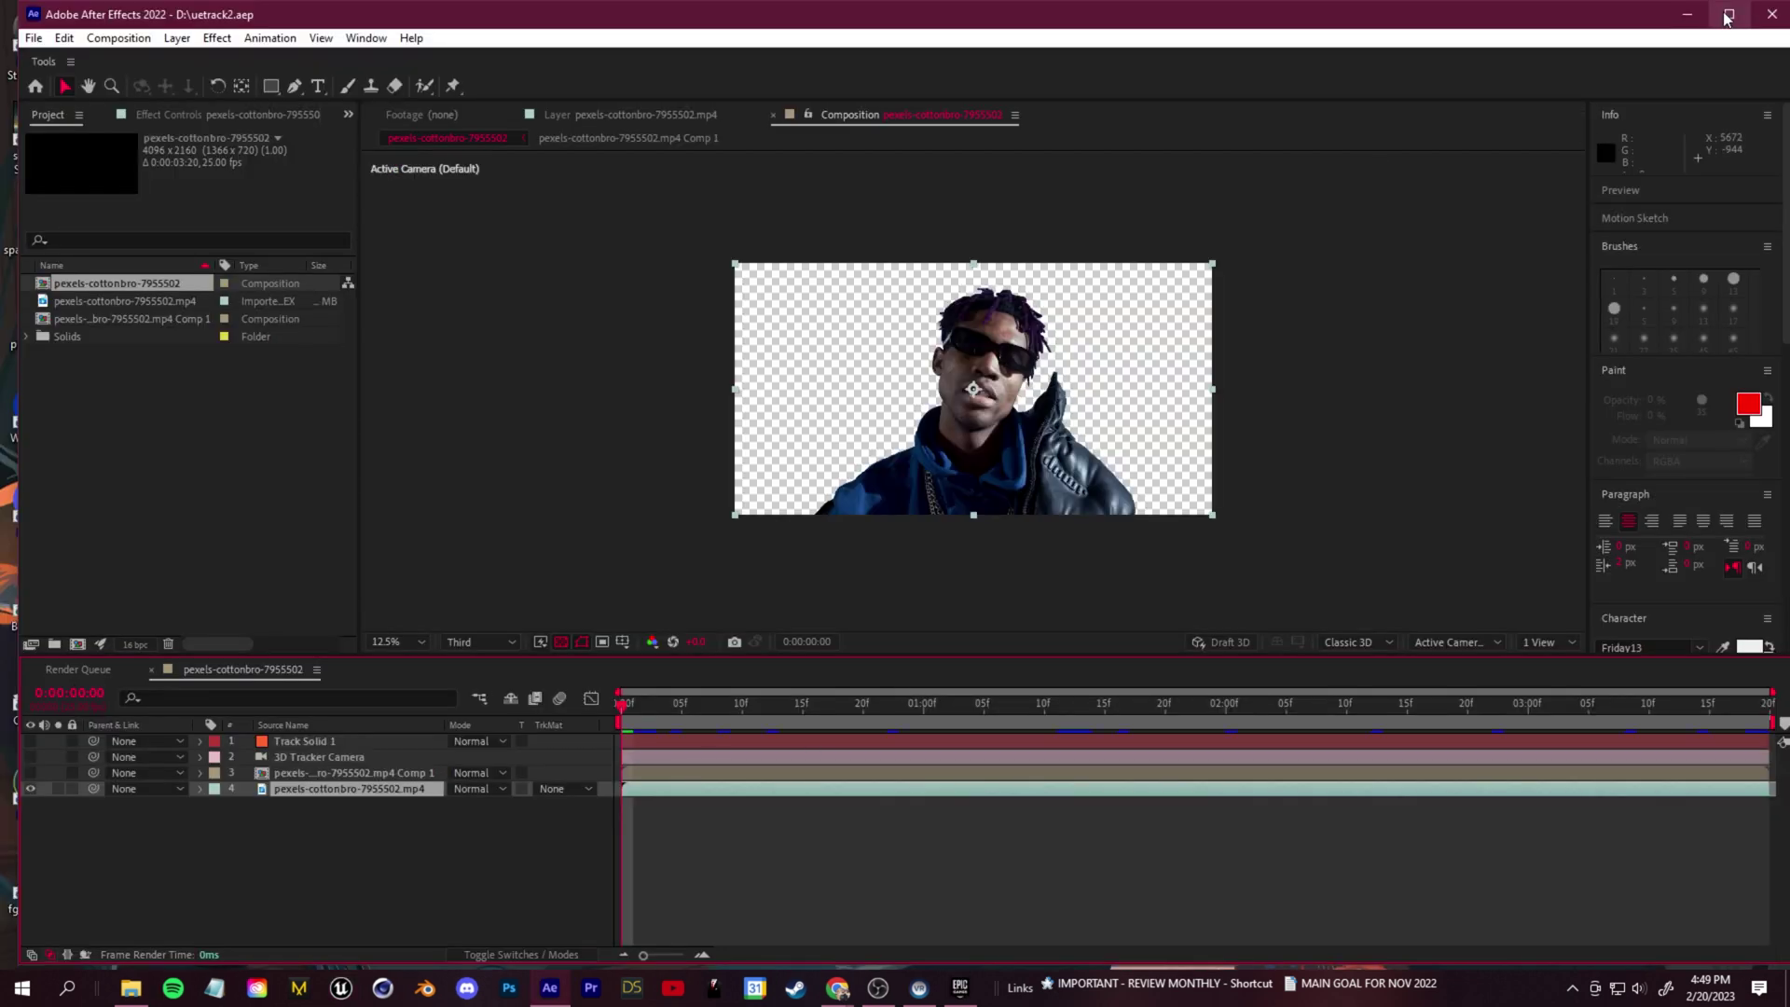
# Import the rendered SequenceMaster frames as a PNG sequence via Import Multiple Files
pyautogui.click(1727, 15)
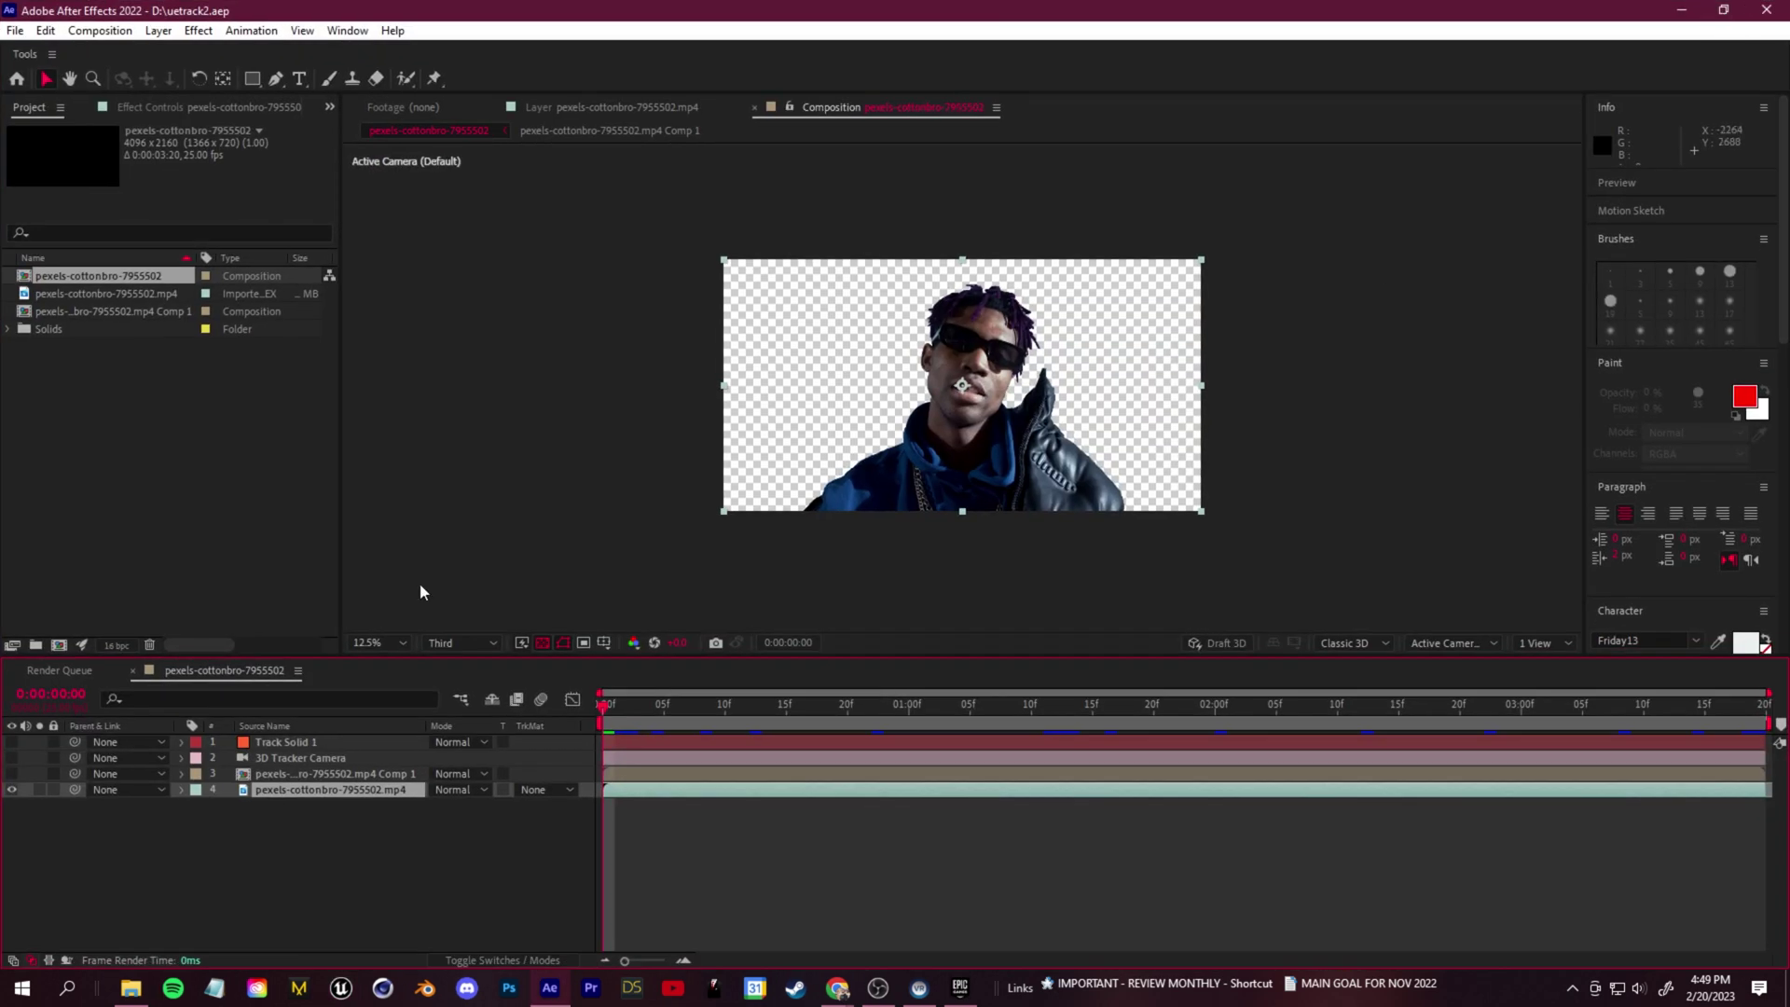
pyautogui.click(297, 890)
pyautogui.rightClick(88, 410)
pyautogui.moveTo(136, 499)
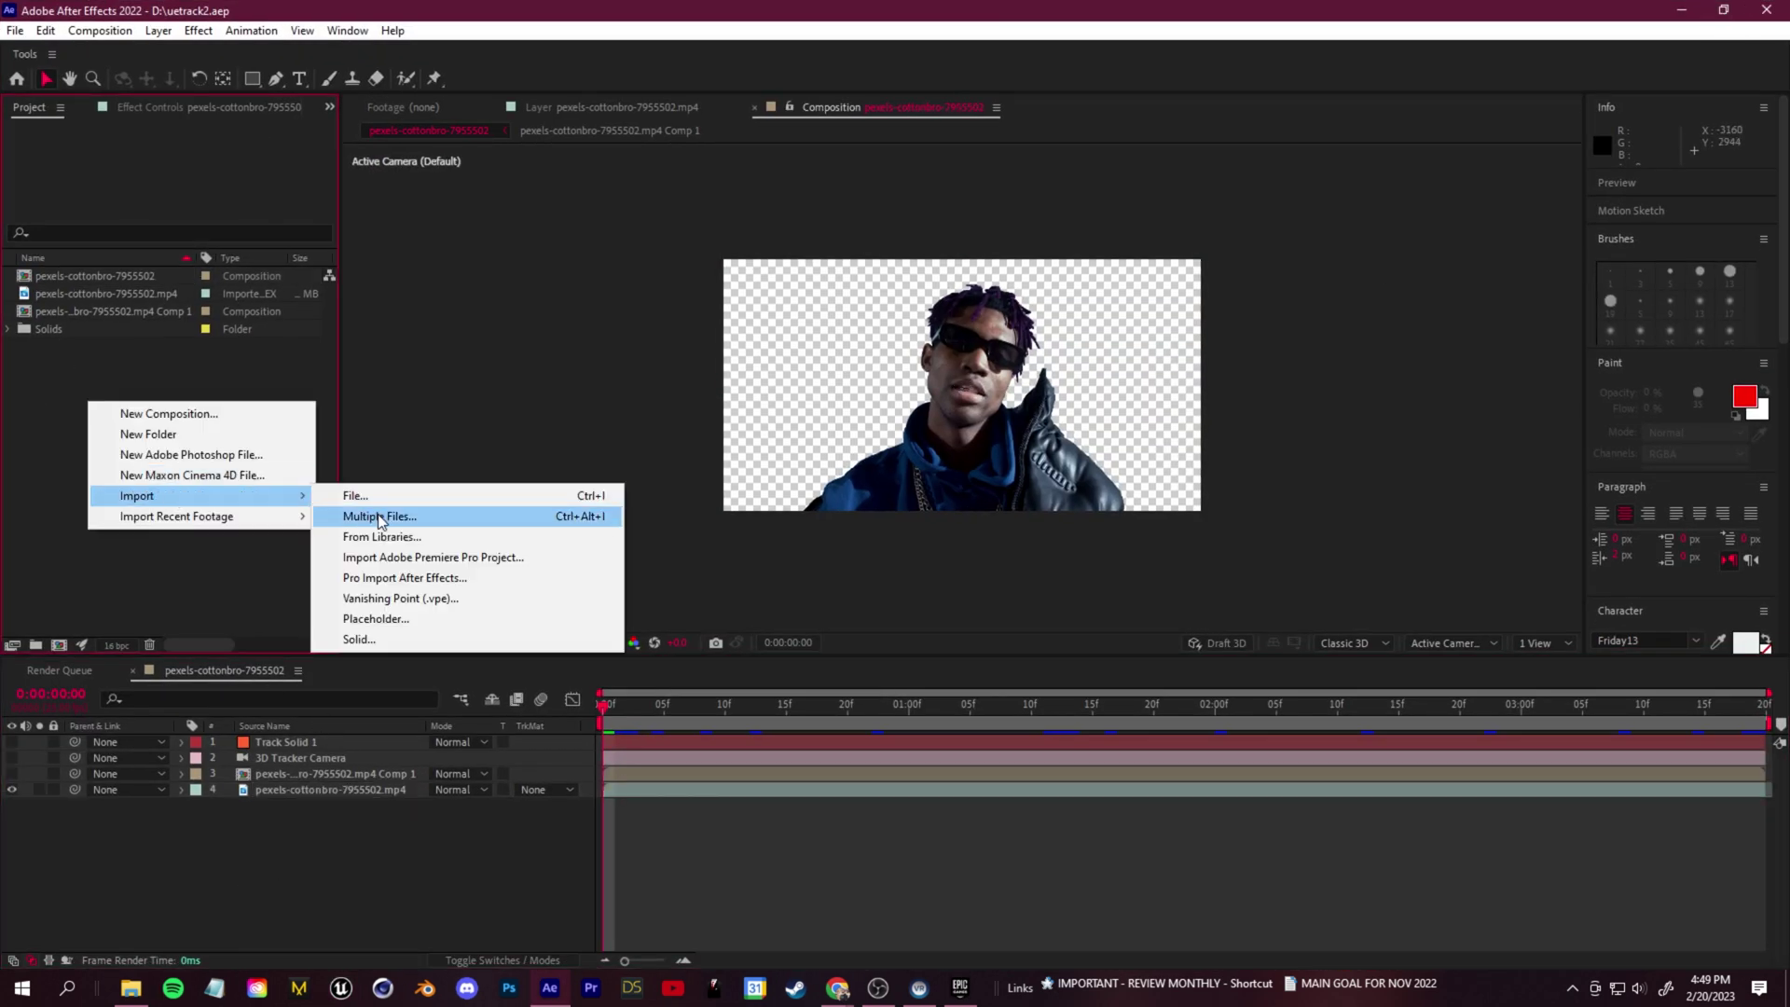
pyautogui.click(442, 511)
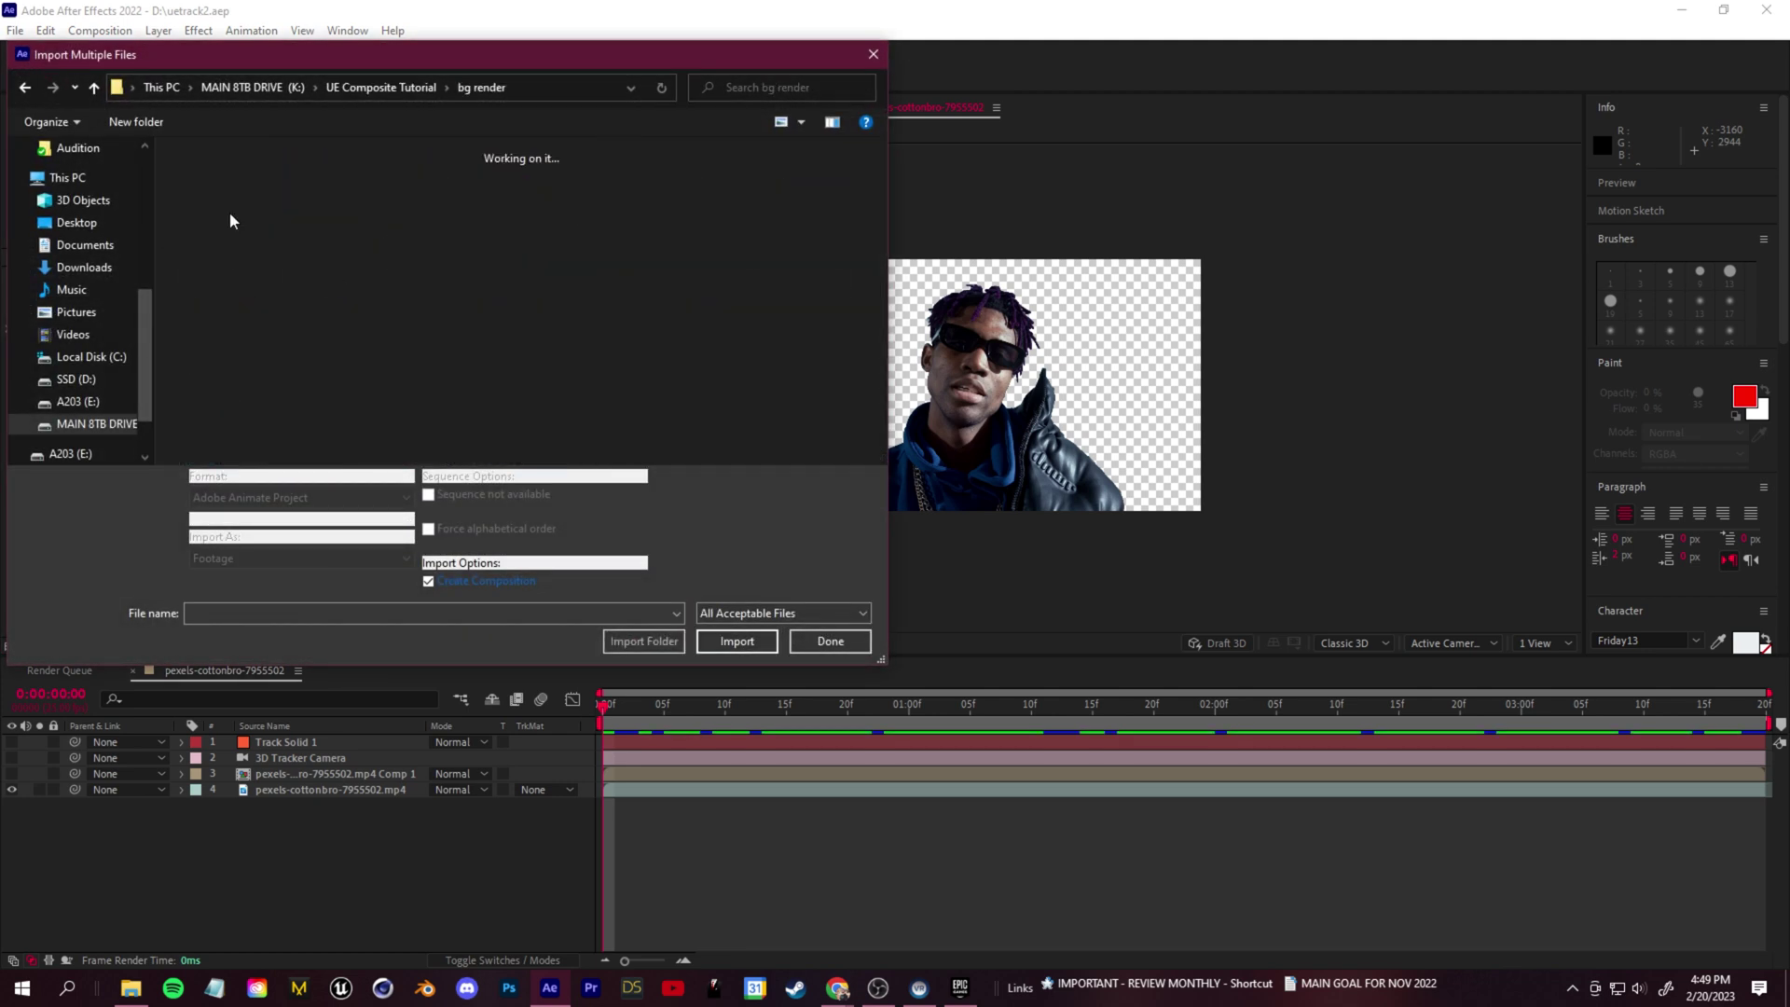
pyautogui.click(223, 261)
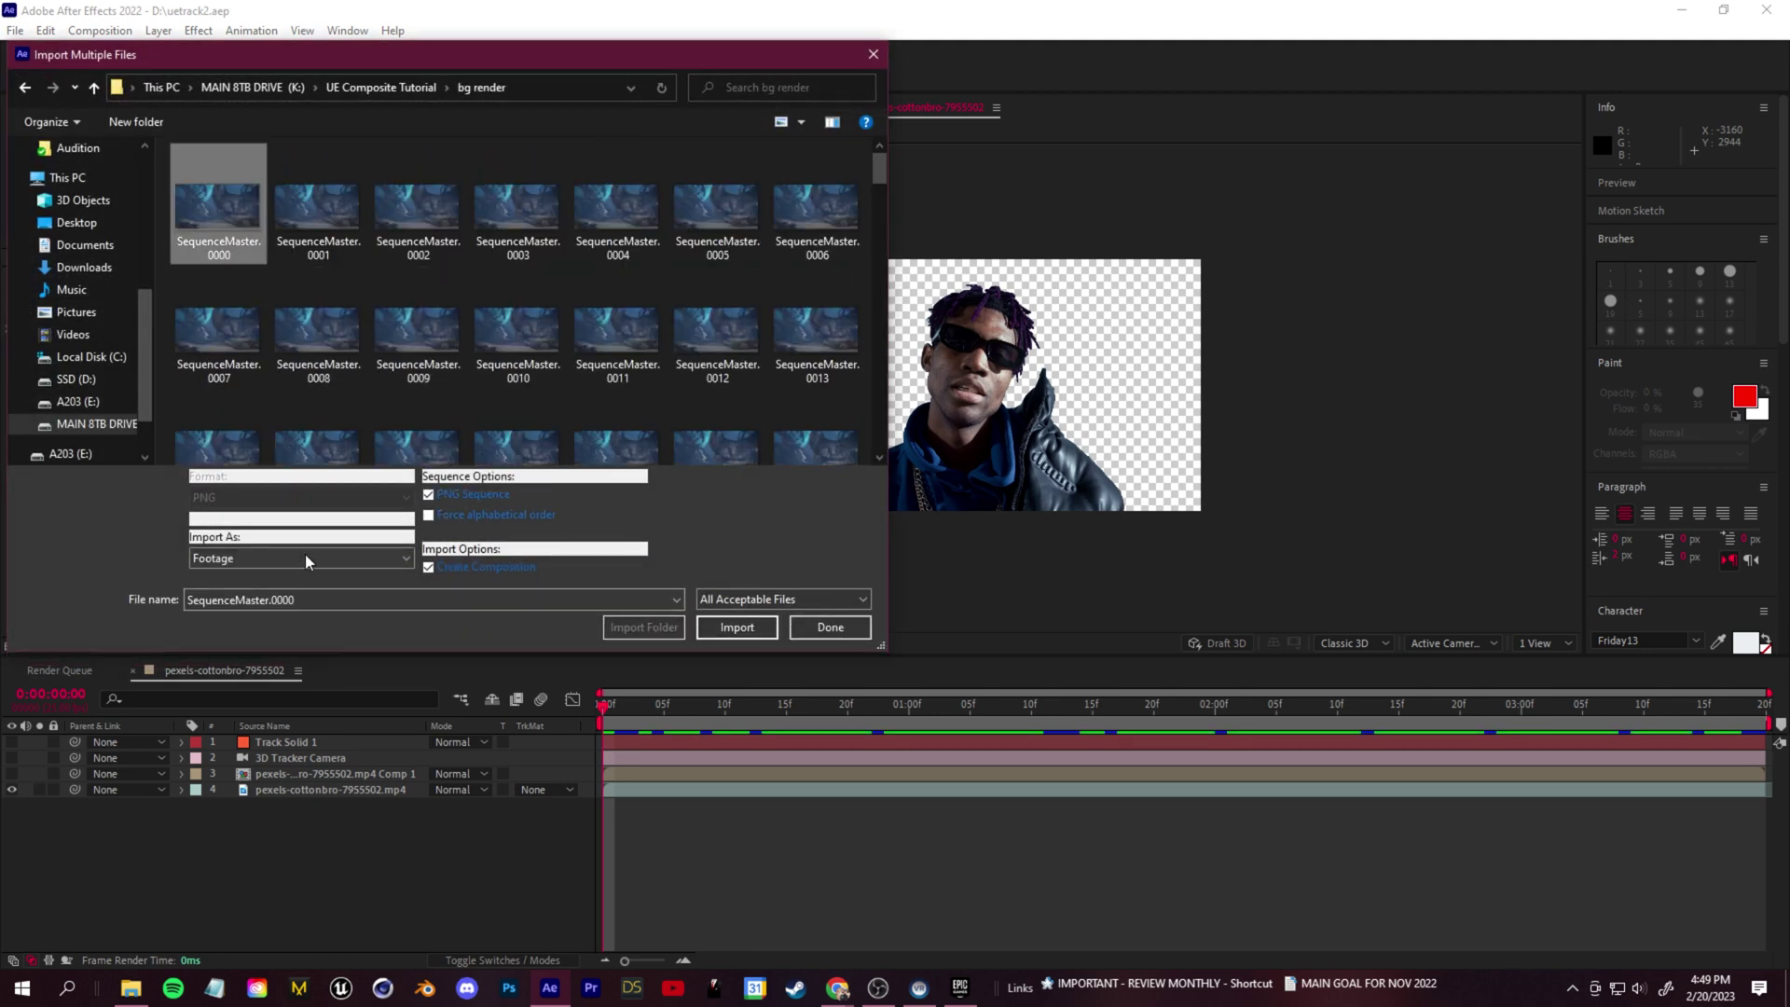
pyautogui.click(741, 627)
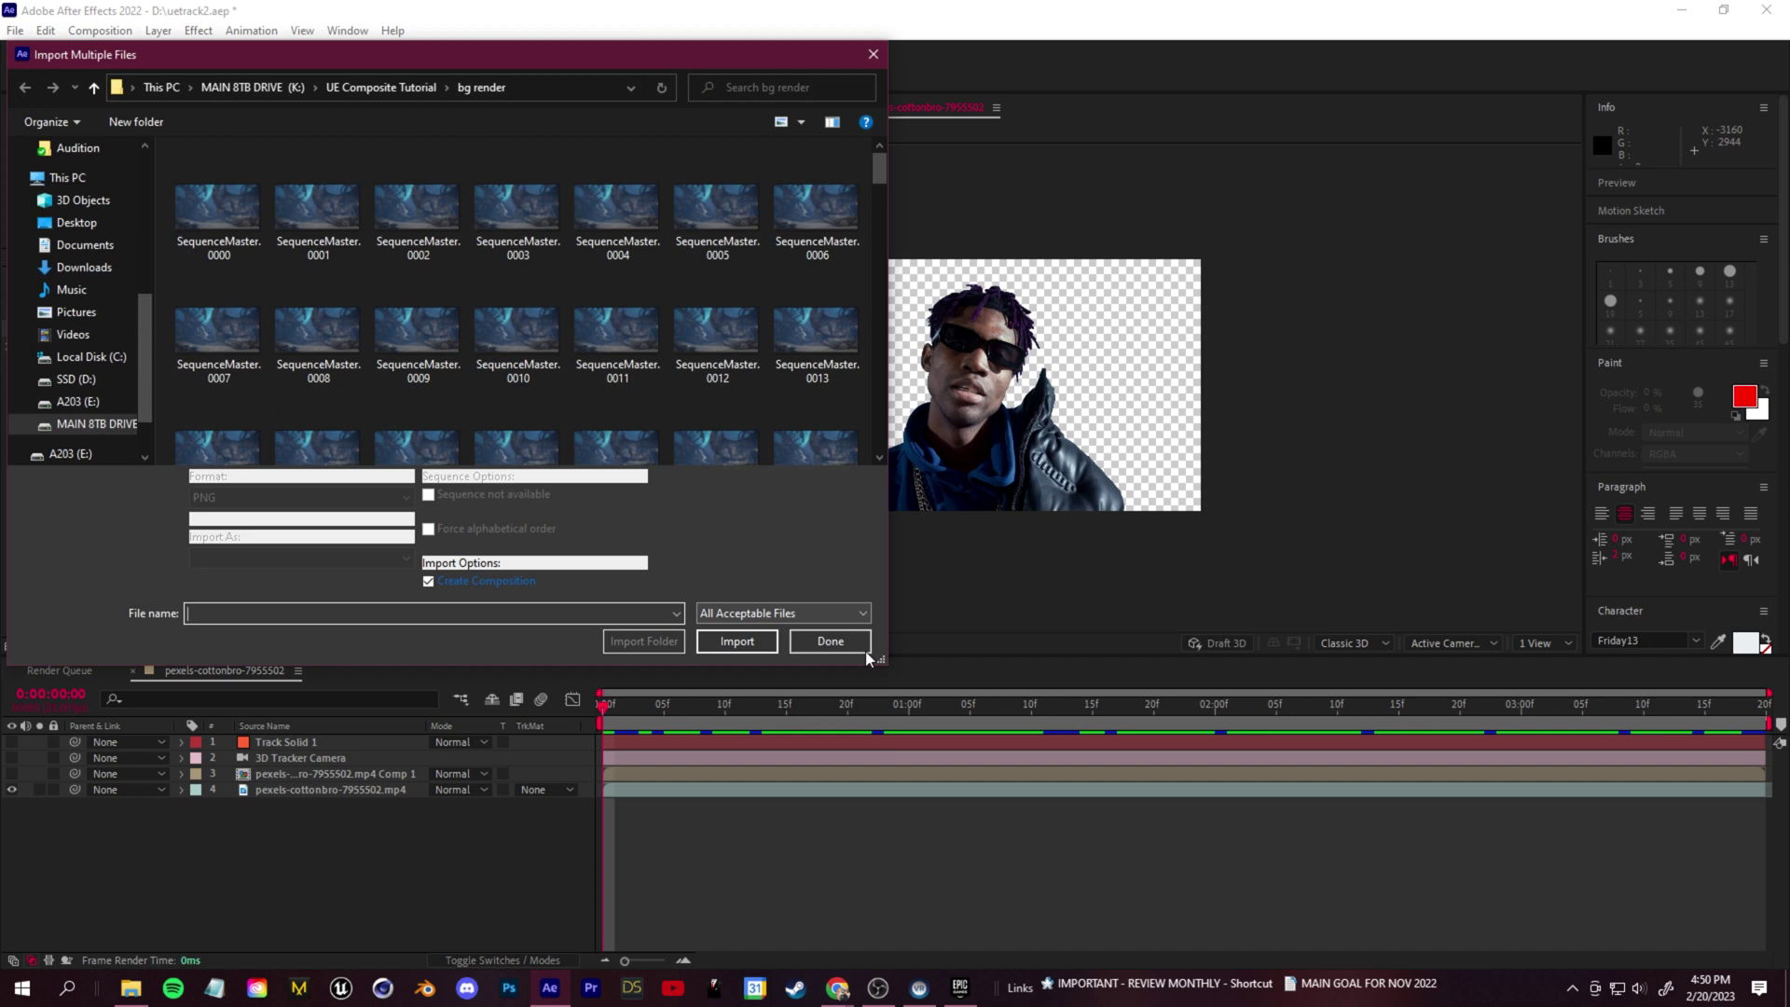
pyautogui.click(839, 633)
pyautogui.scroll(4, 941, 437)
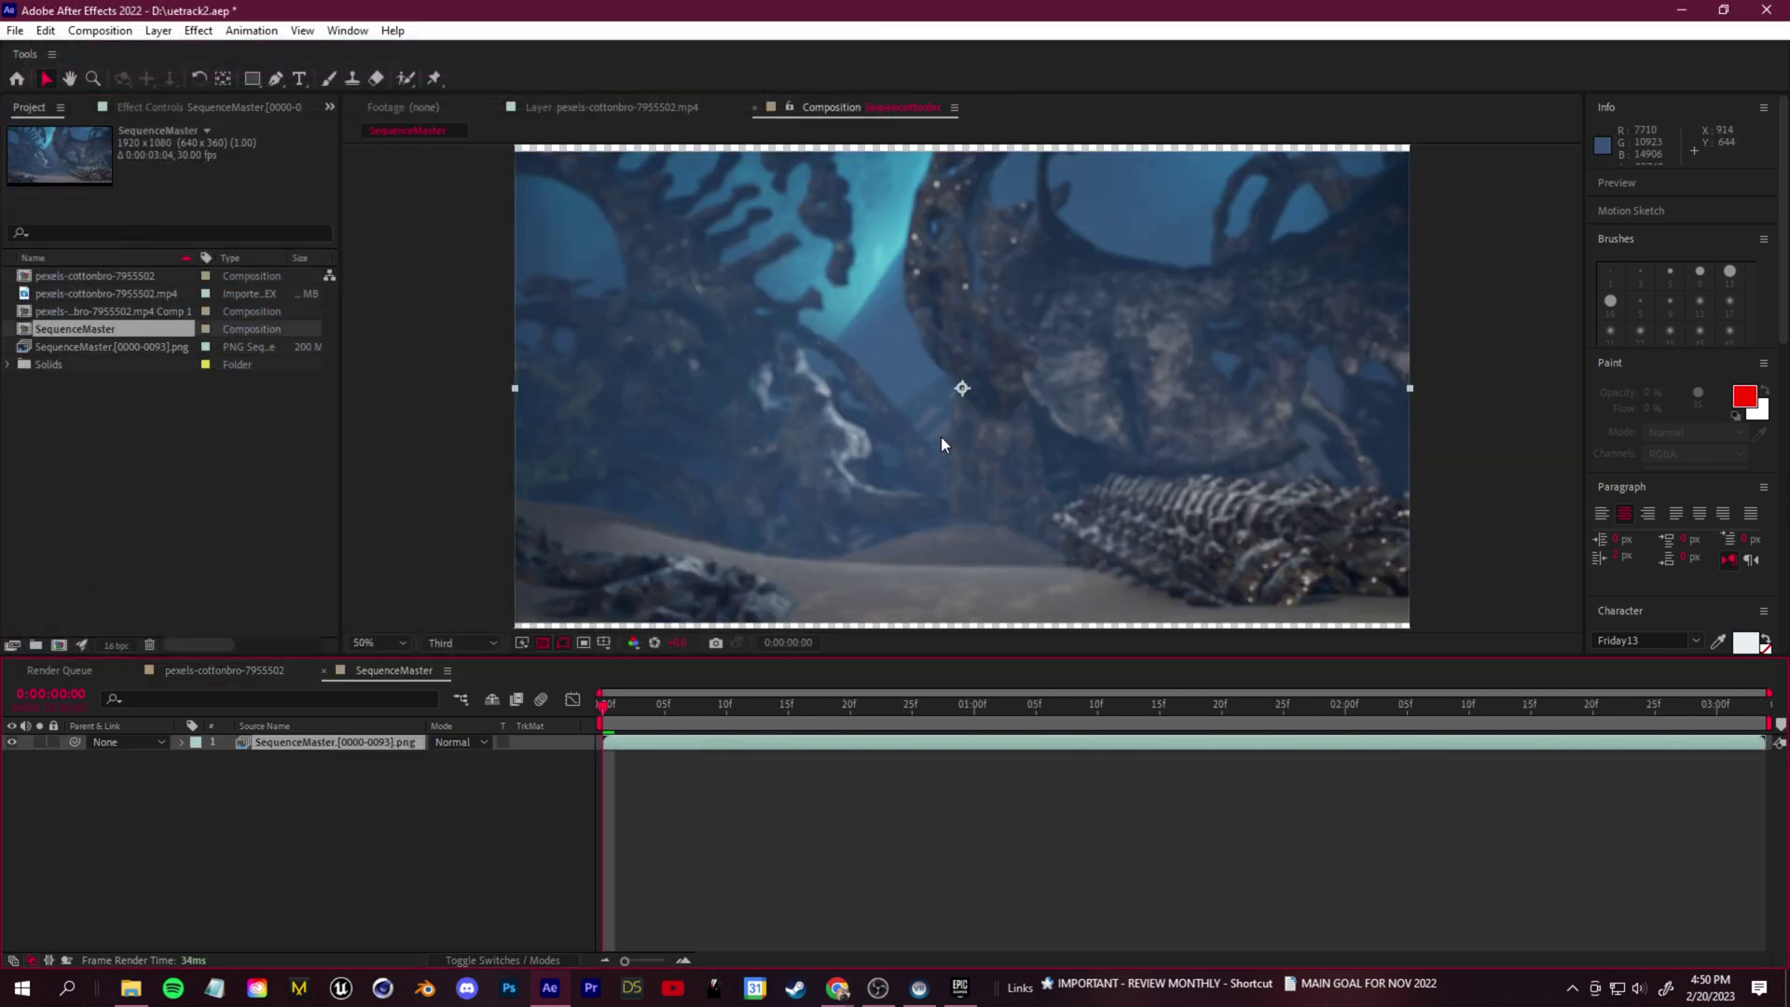
pyautogui.scroll(-2, 937, 443)
# Interpret the PNG sequence footage at 25 fps to match the source video
pyautogui.click(228, 672)
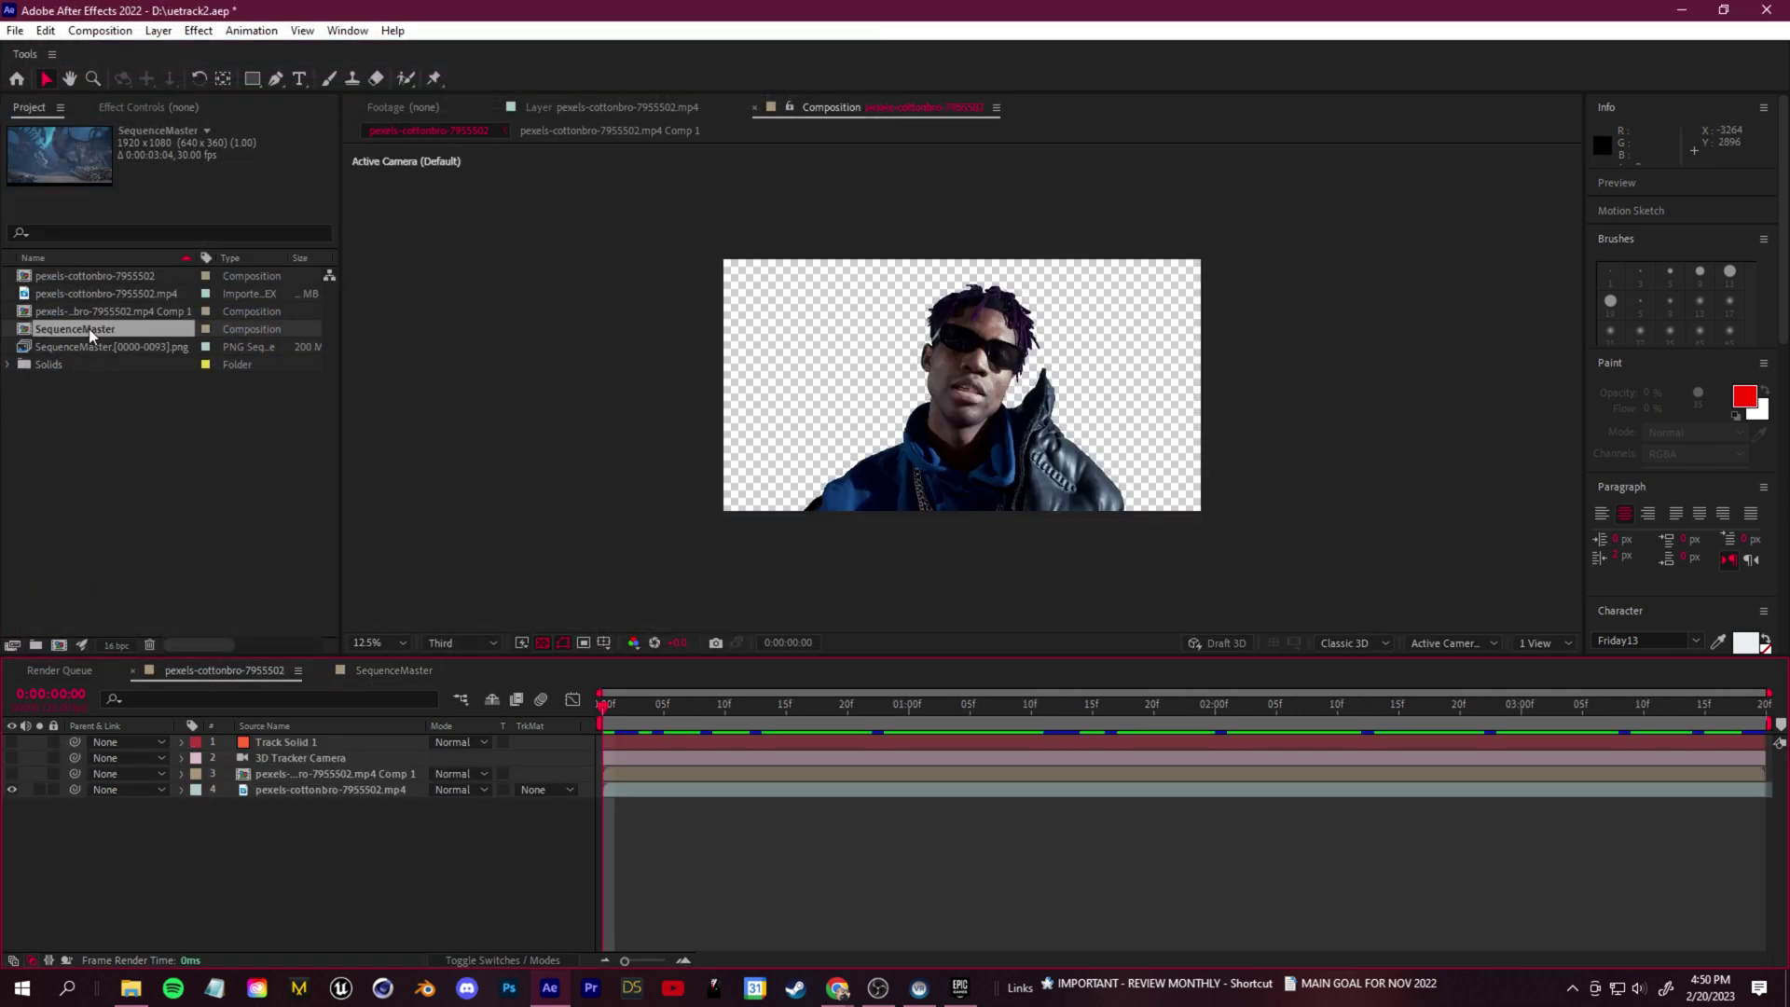
pyautogui.click(72, 293)
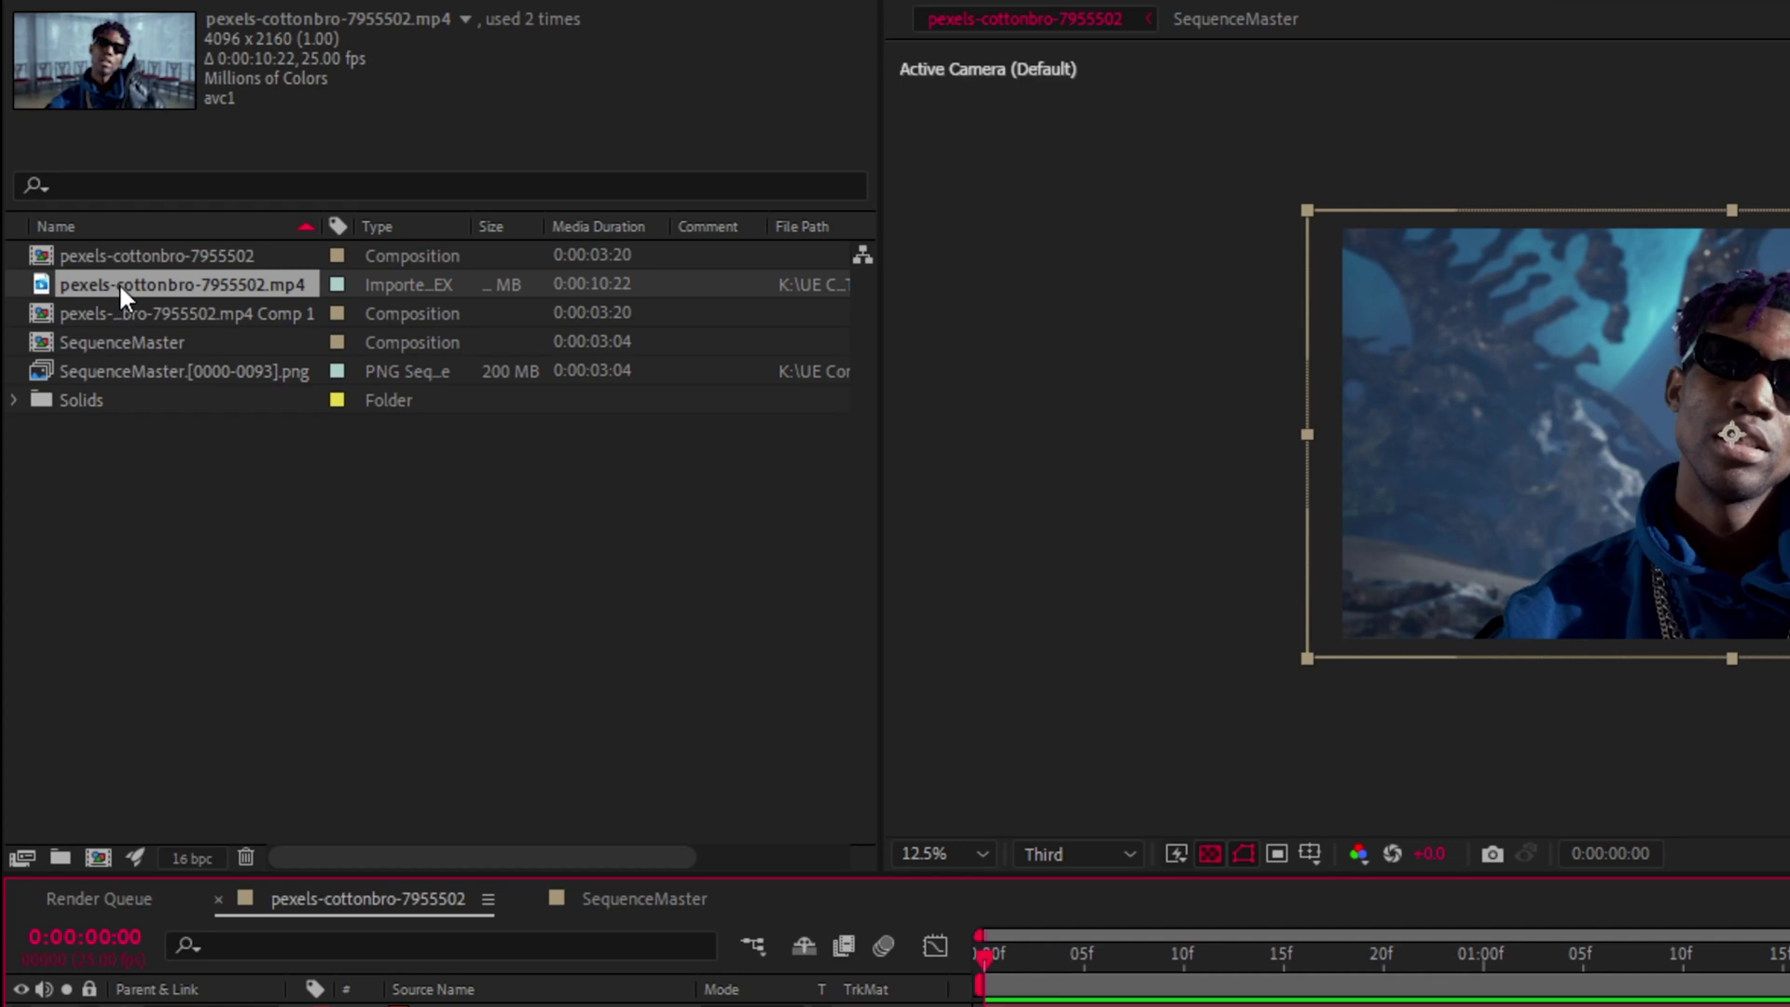
pyautogui.click(117, 370)
pyautogui.rightClick(155, 371)
pyautogui.moveTo(433, 601)
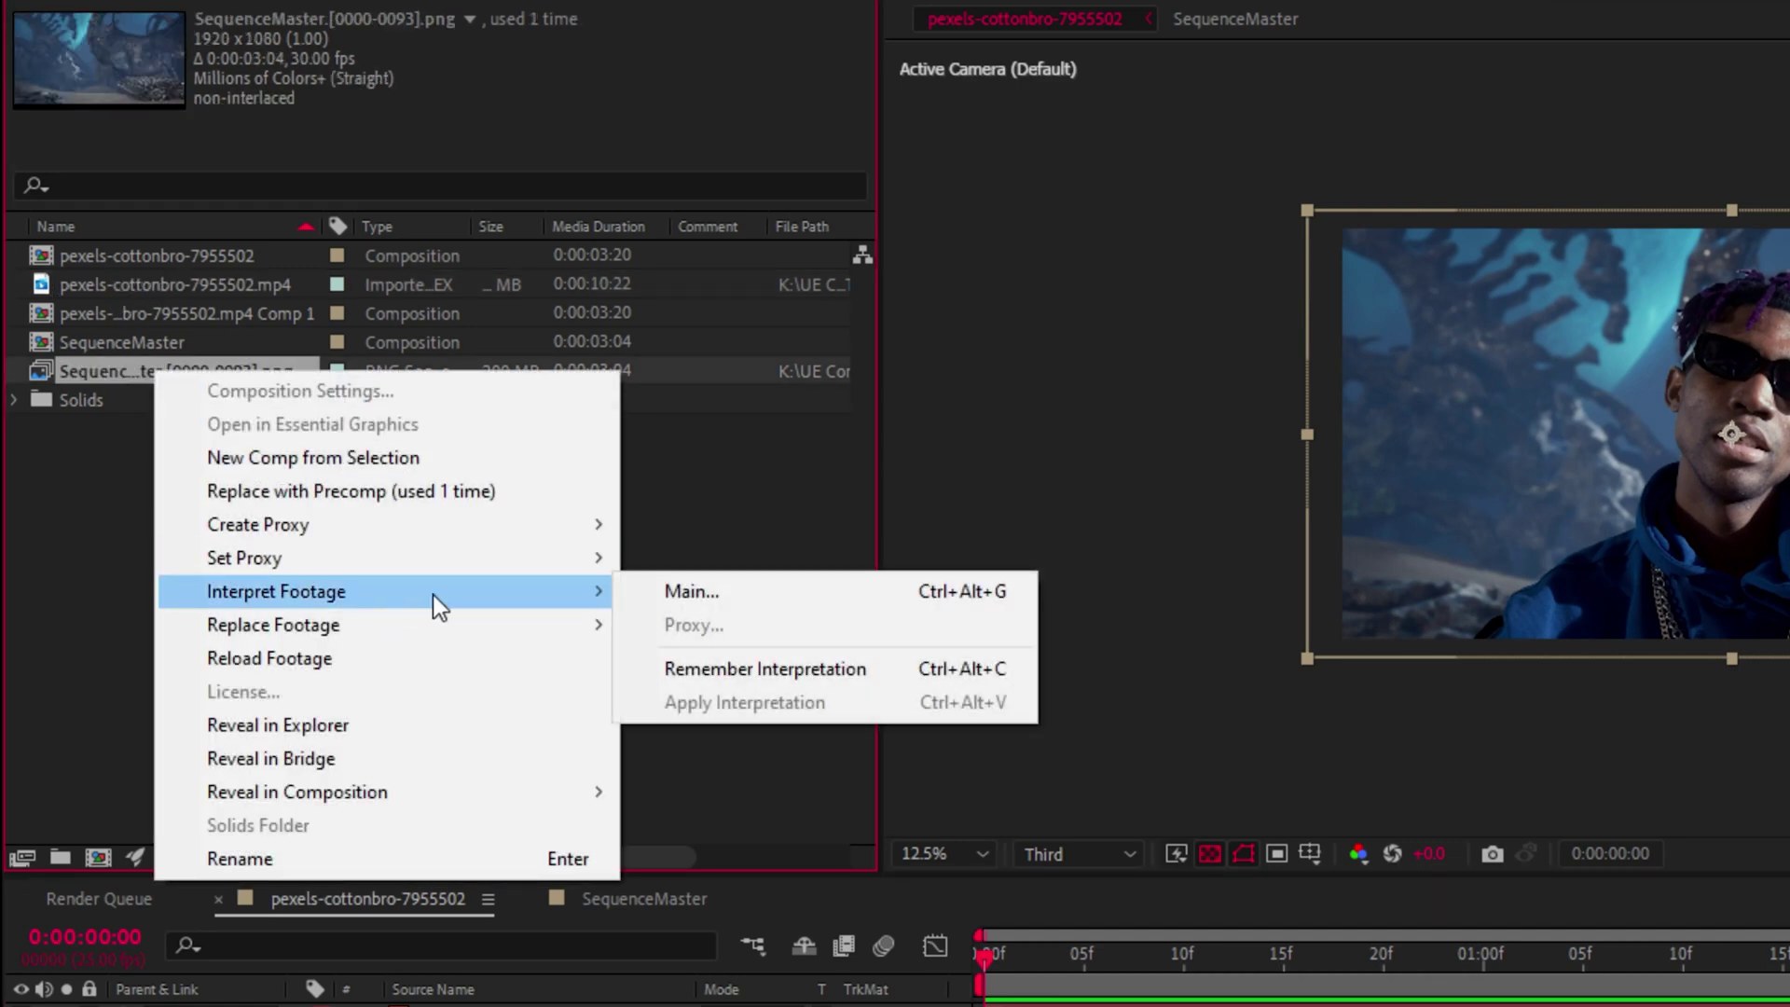
pyautogui.click(697, 589)
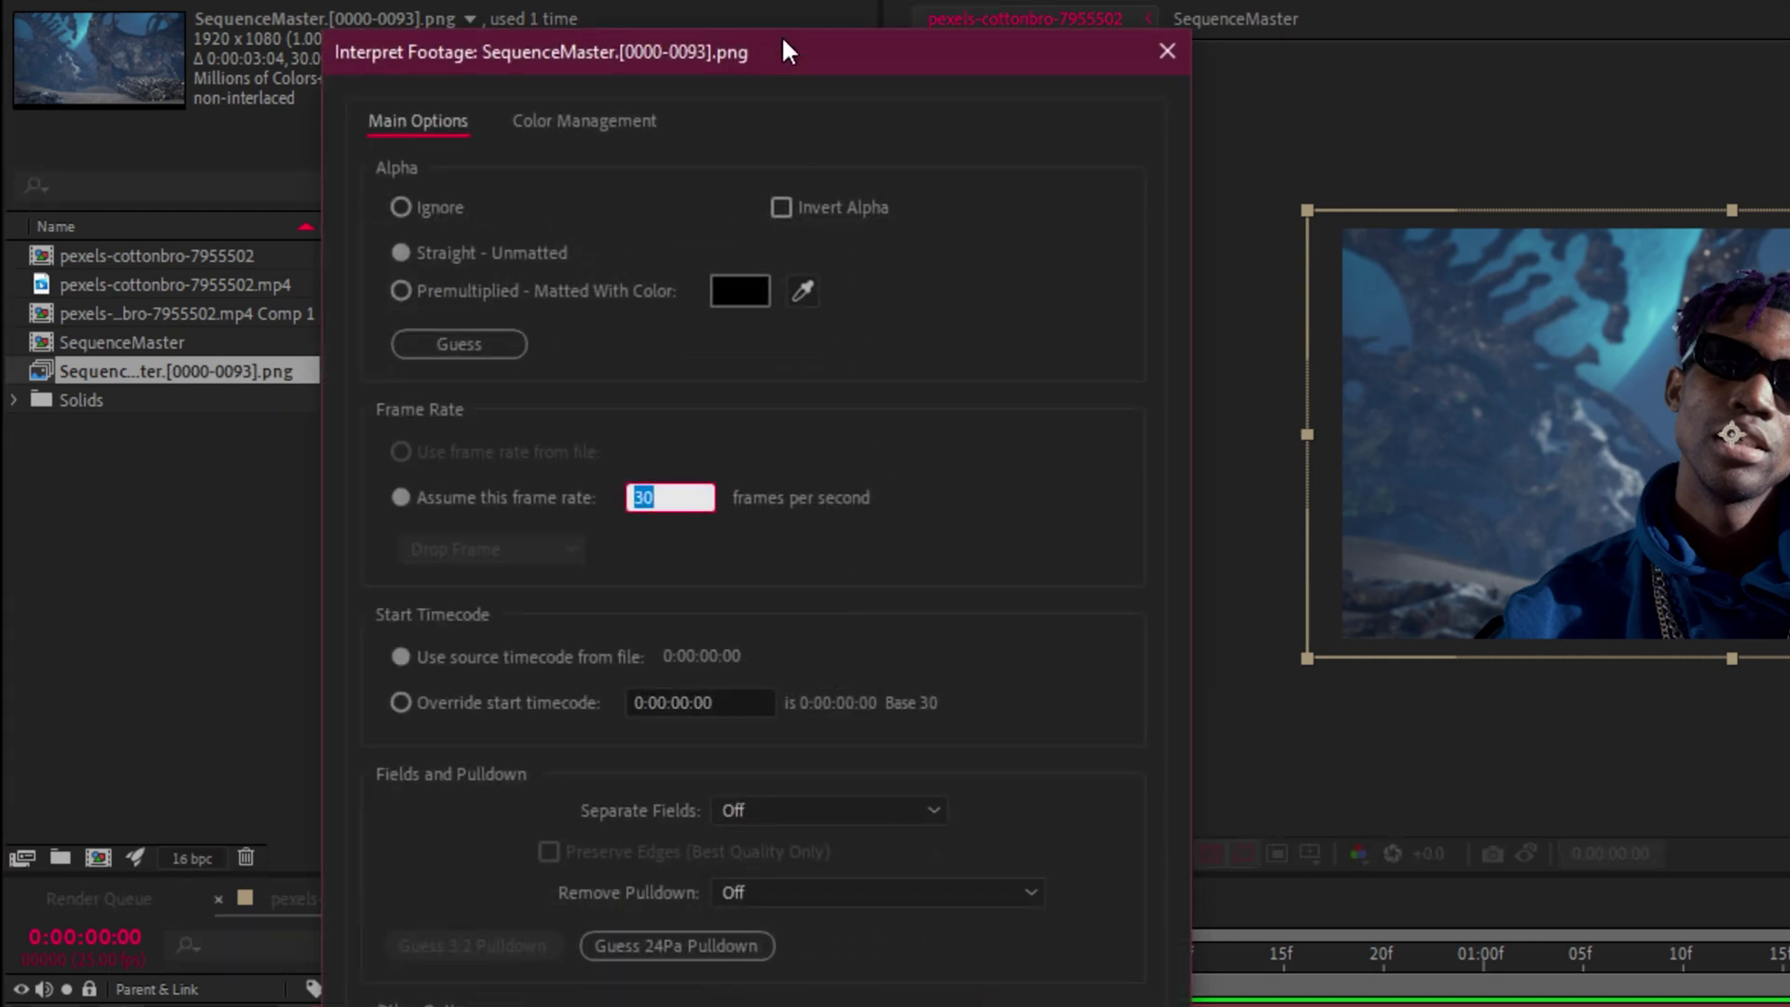
pyautogui.moveTo(784, 51); pyautogui.dragTo(1394, 187)
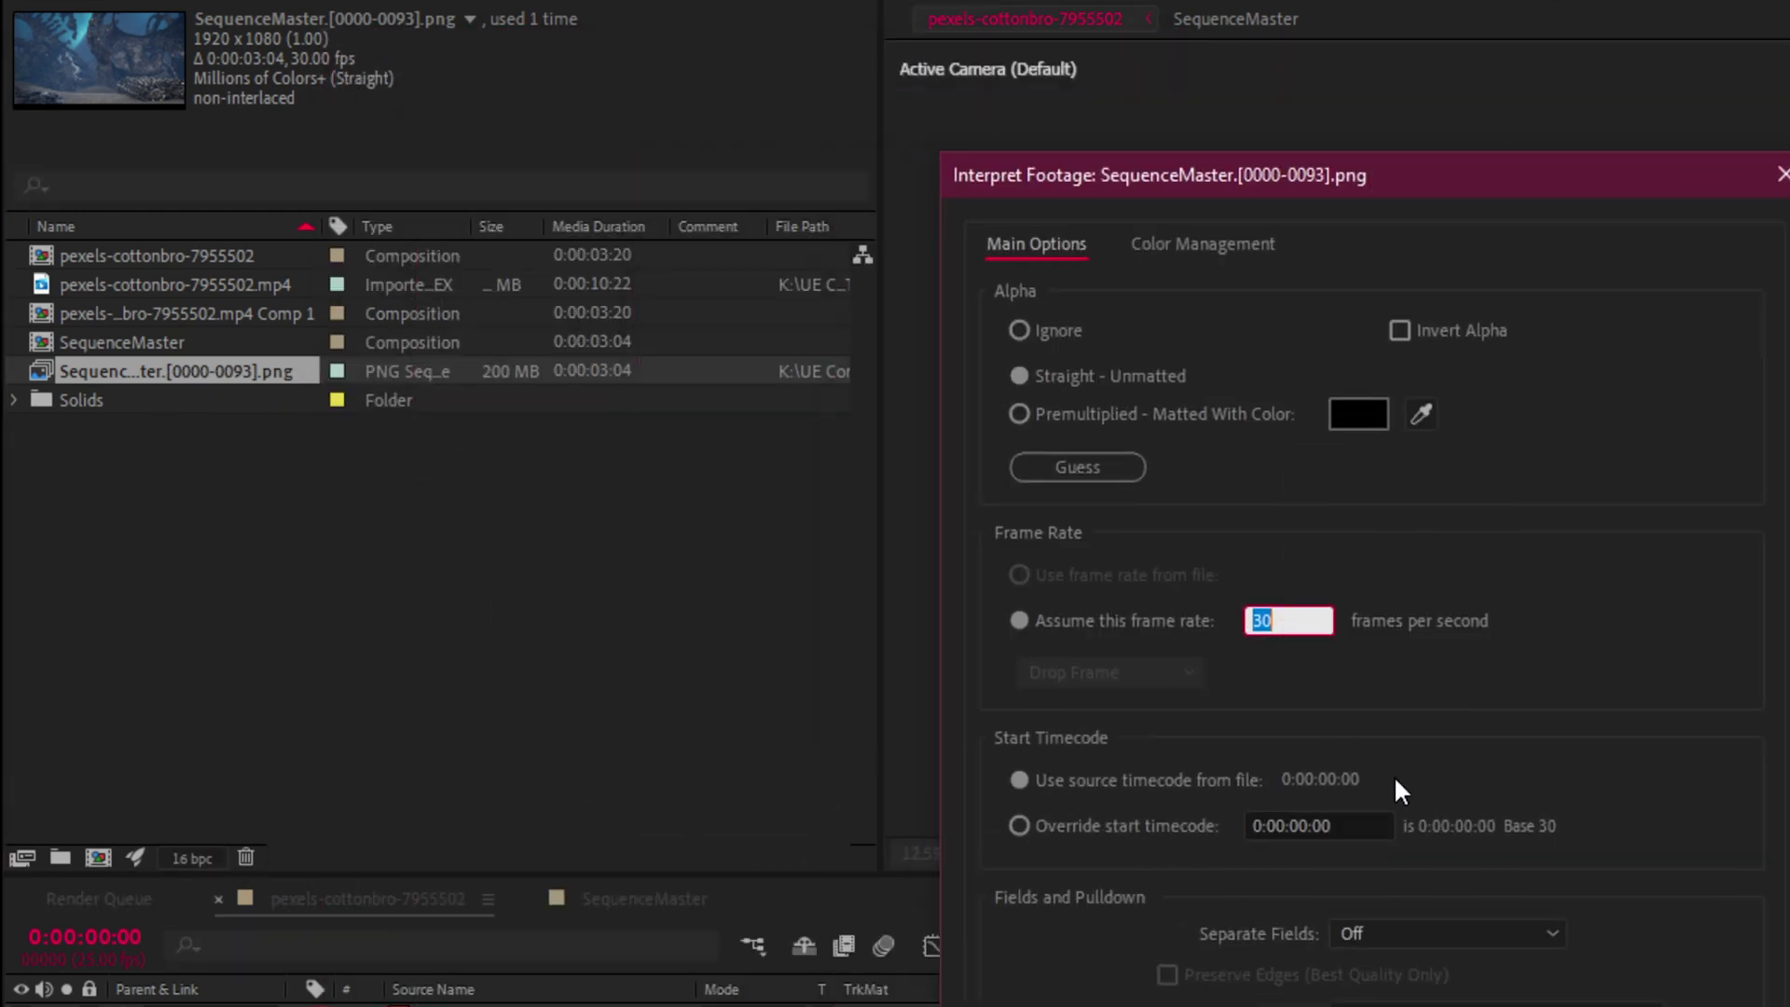
pyautogui.write('25')
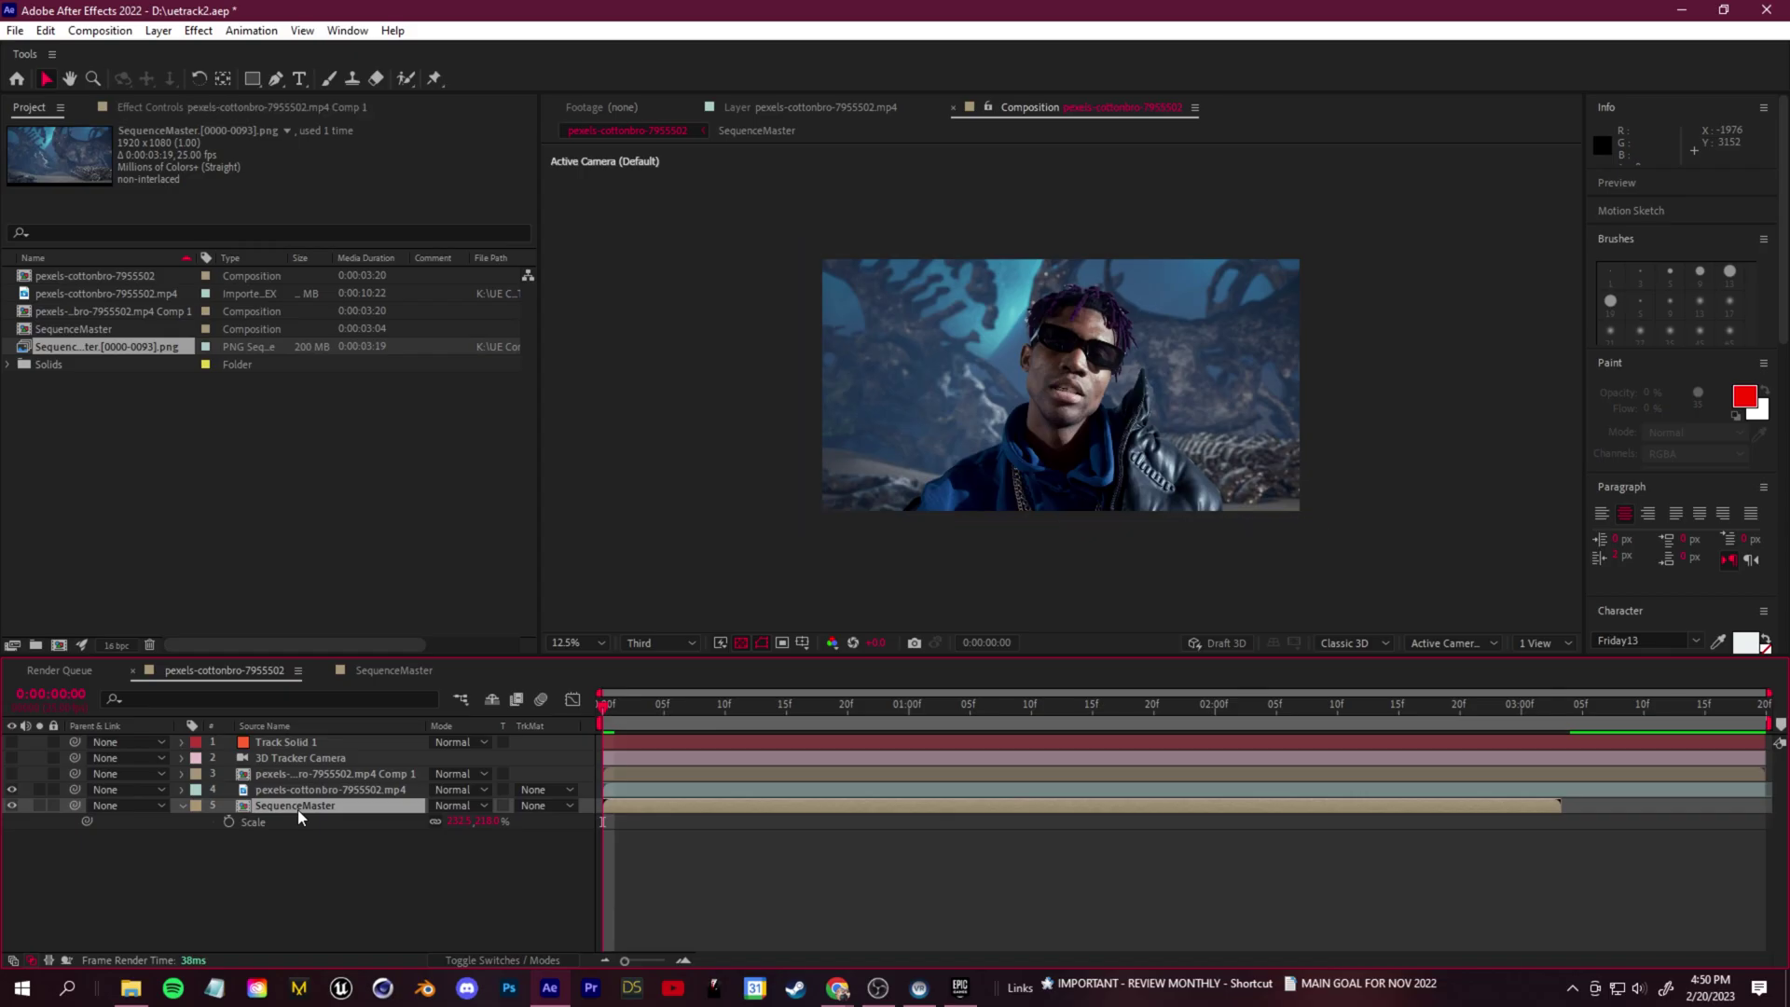
# Add SequenceMaster as the bottom layer scaled to fill the comp, and re-show layer 3
pyautogui.moveTo(317, 824); pyautogui.dragTo(317, 824)
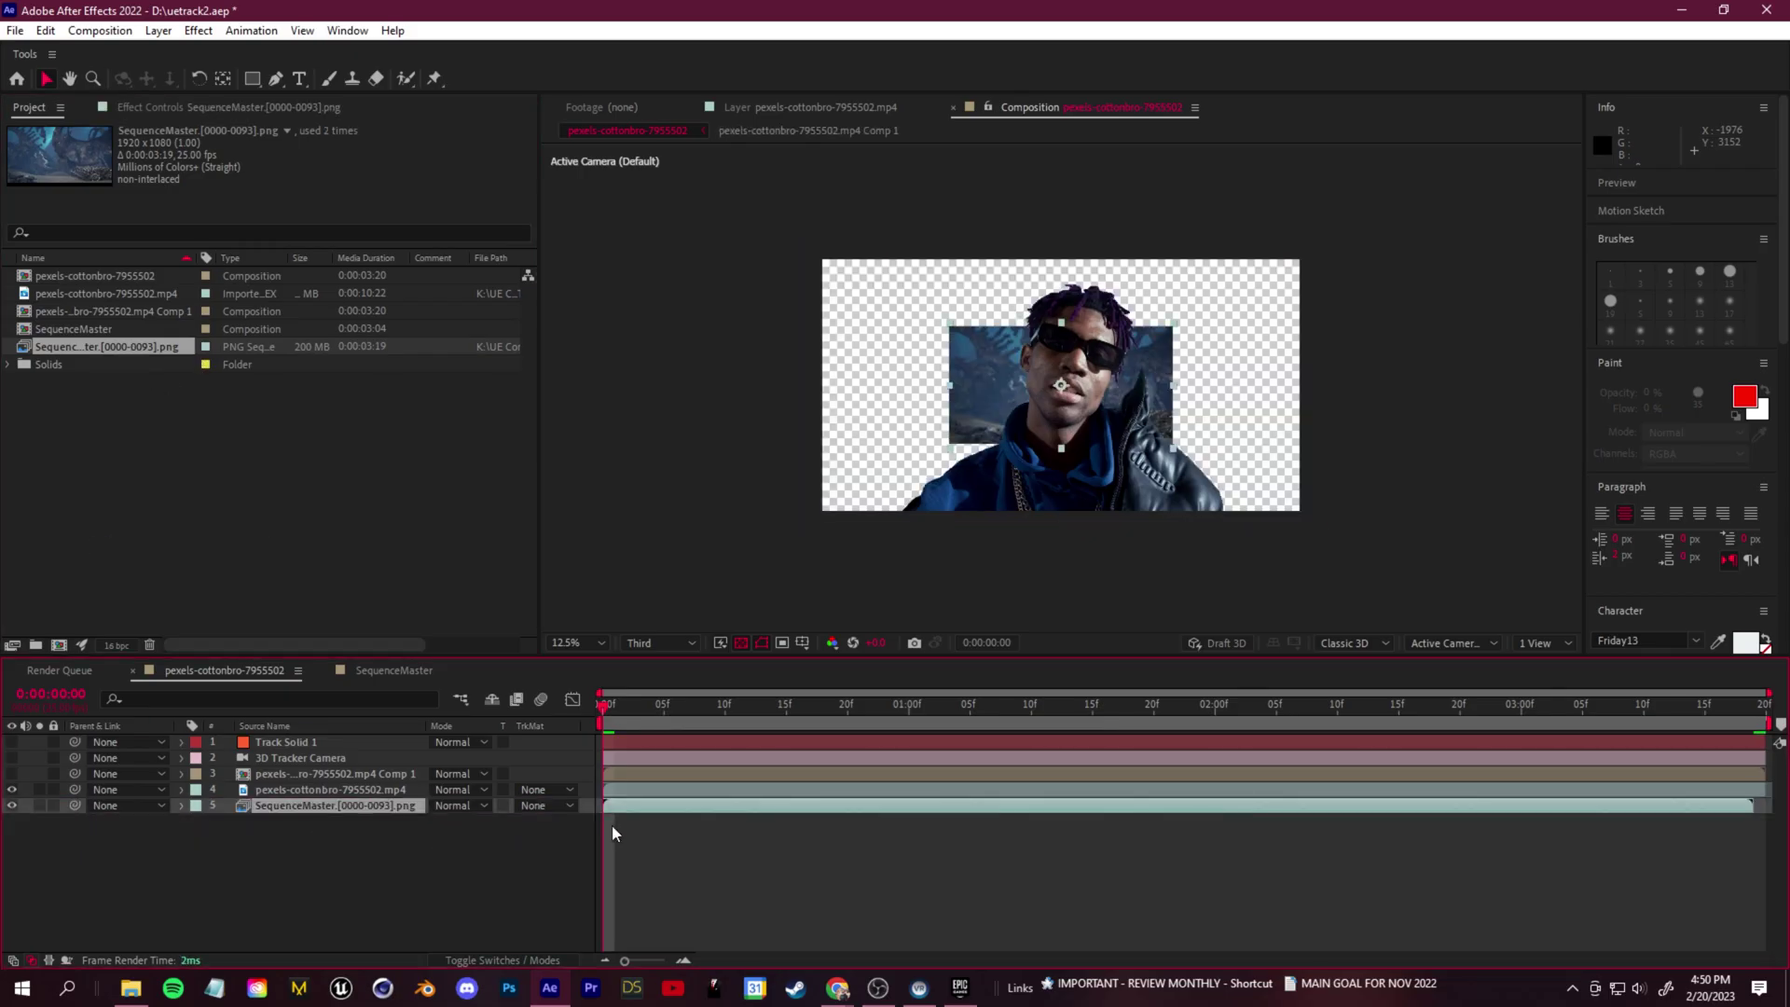
pyautogui.rightClick(351, 803)
pyautogui.moveTo(466, 334)
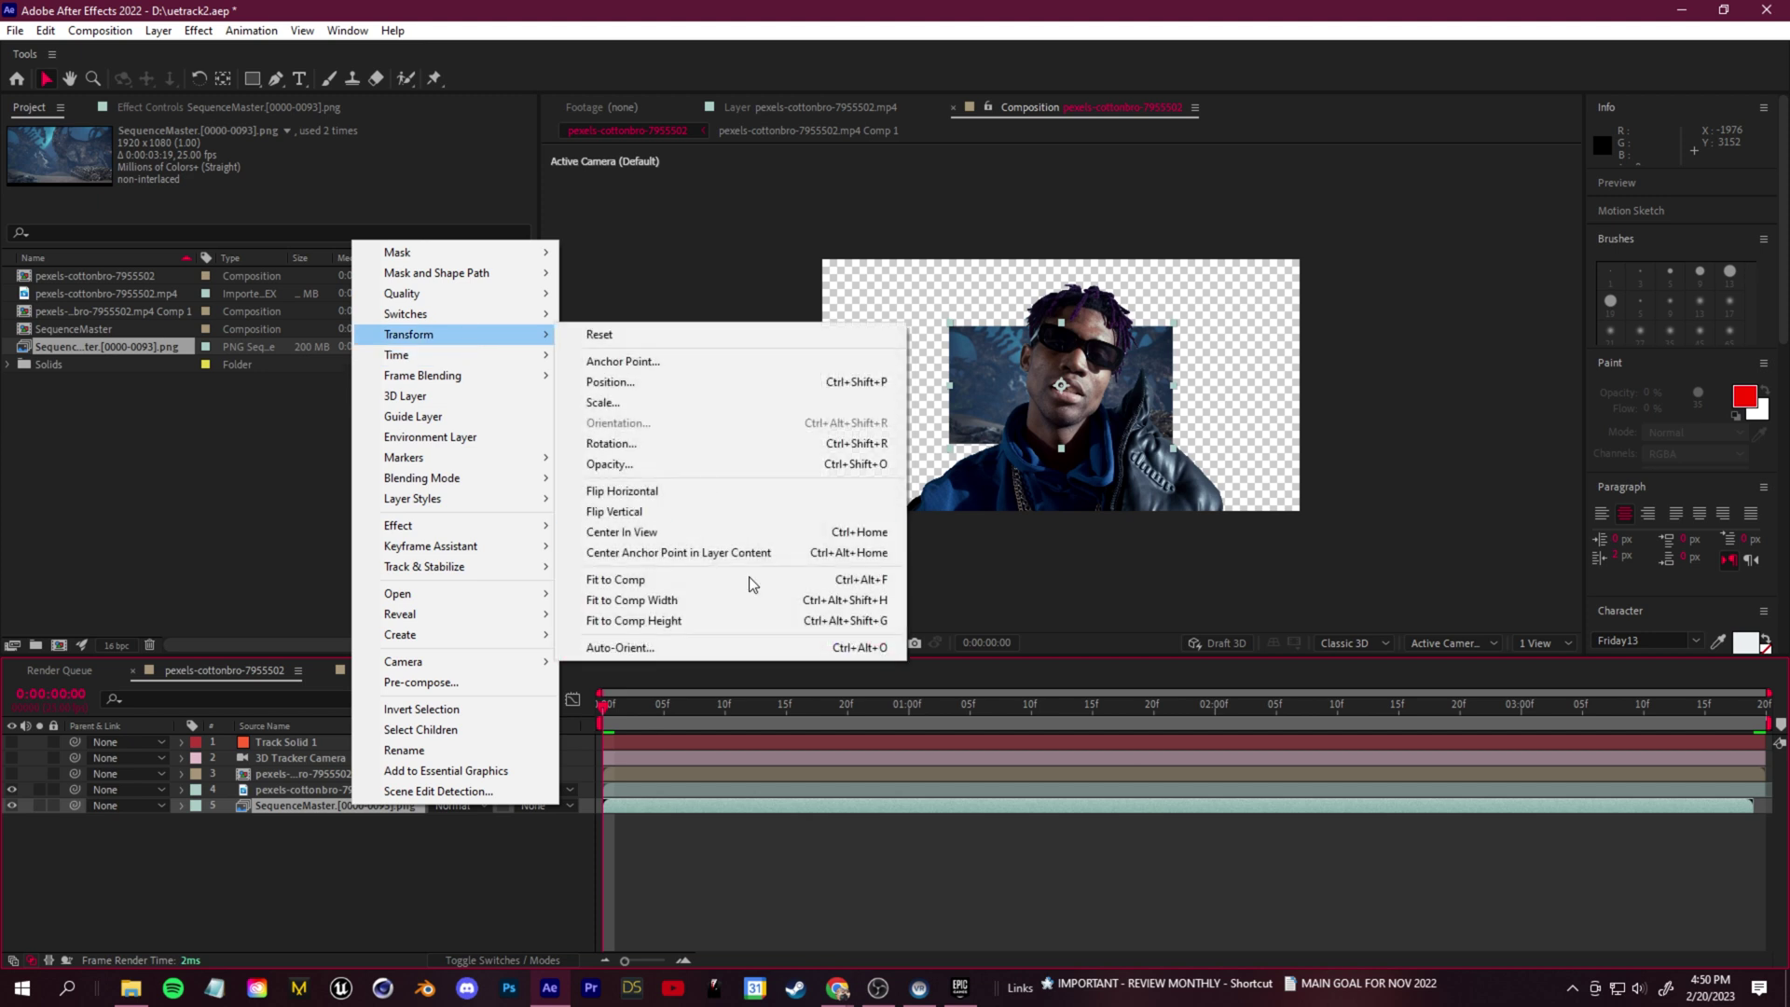
pyautogui.click(748, 576)
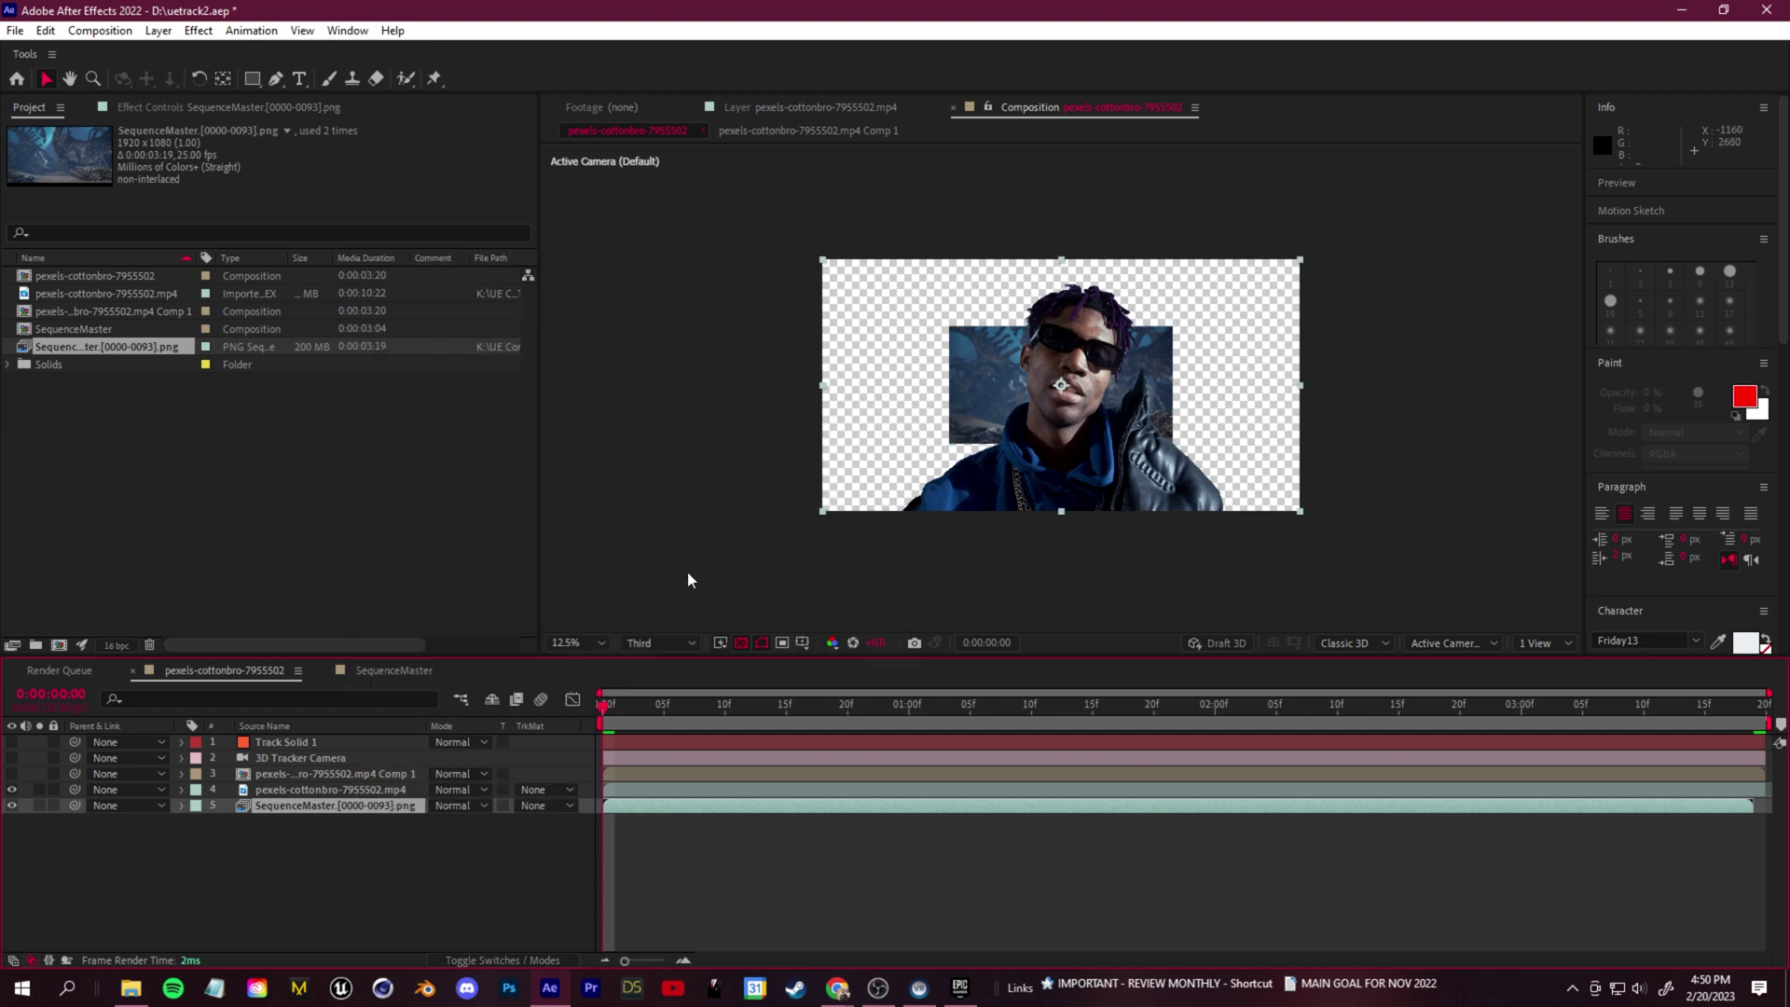
pyautogui.click(13, 777)
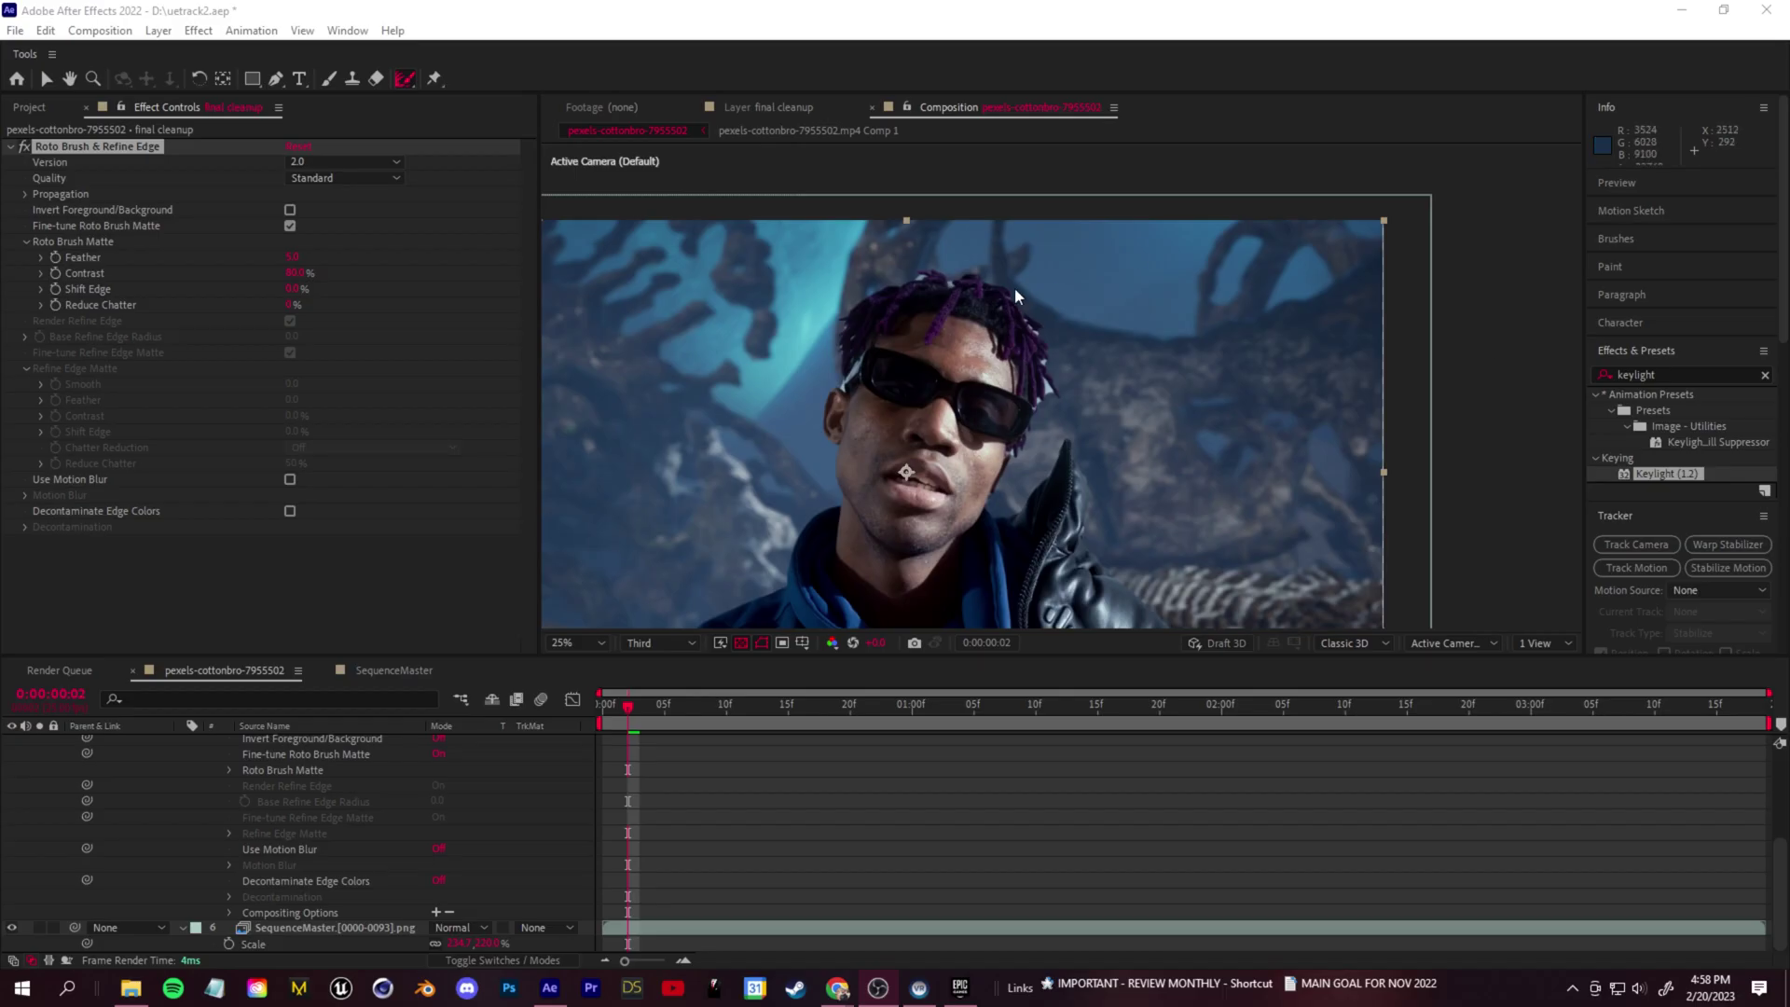
pyautogui.press('.')
pyautogui.press('.')
# Collapse the final cleanup layer's effects, go to the first frame, and open that layer alone
pyautogui.scroll(-2, 1042, 399)
pyautogui.scroll(3, 233, 750)
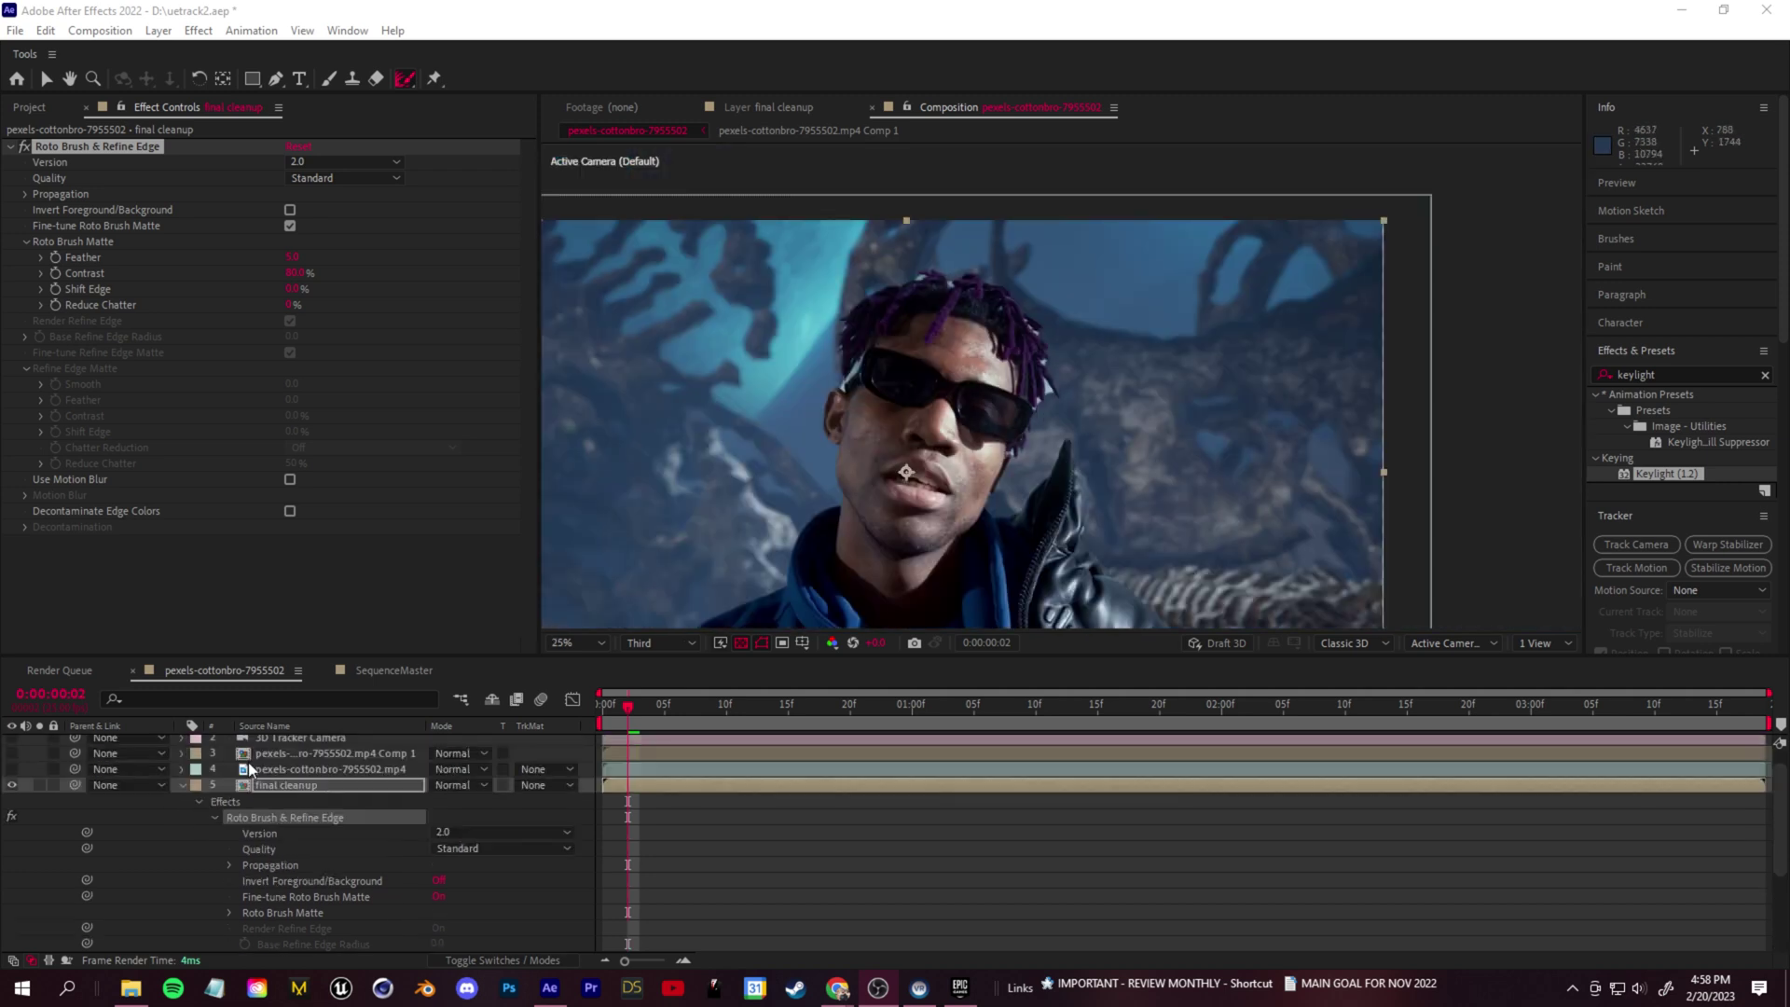
pyautogui.click(183, 785)
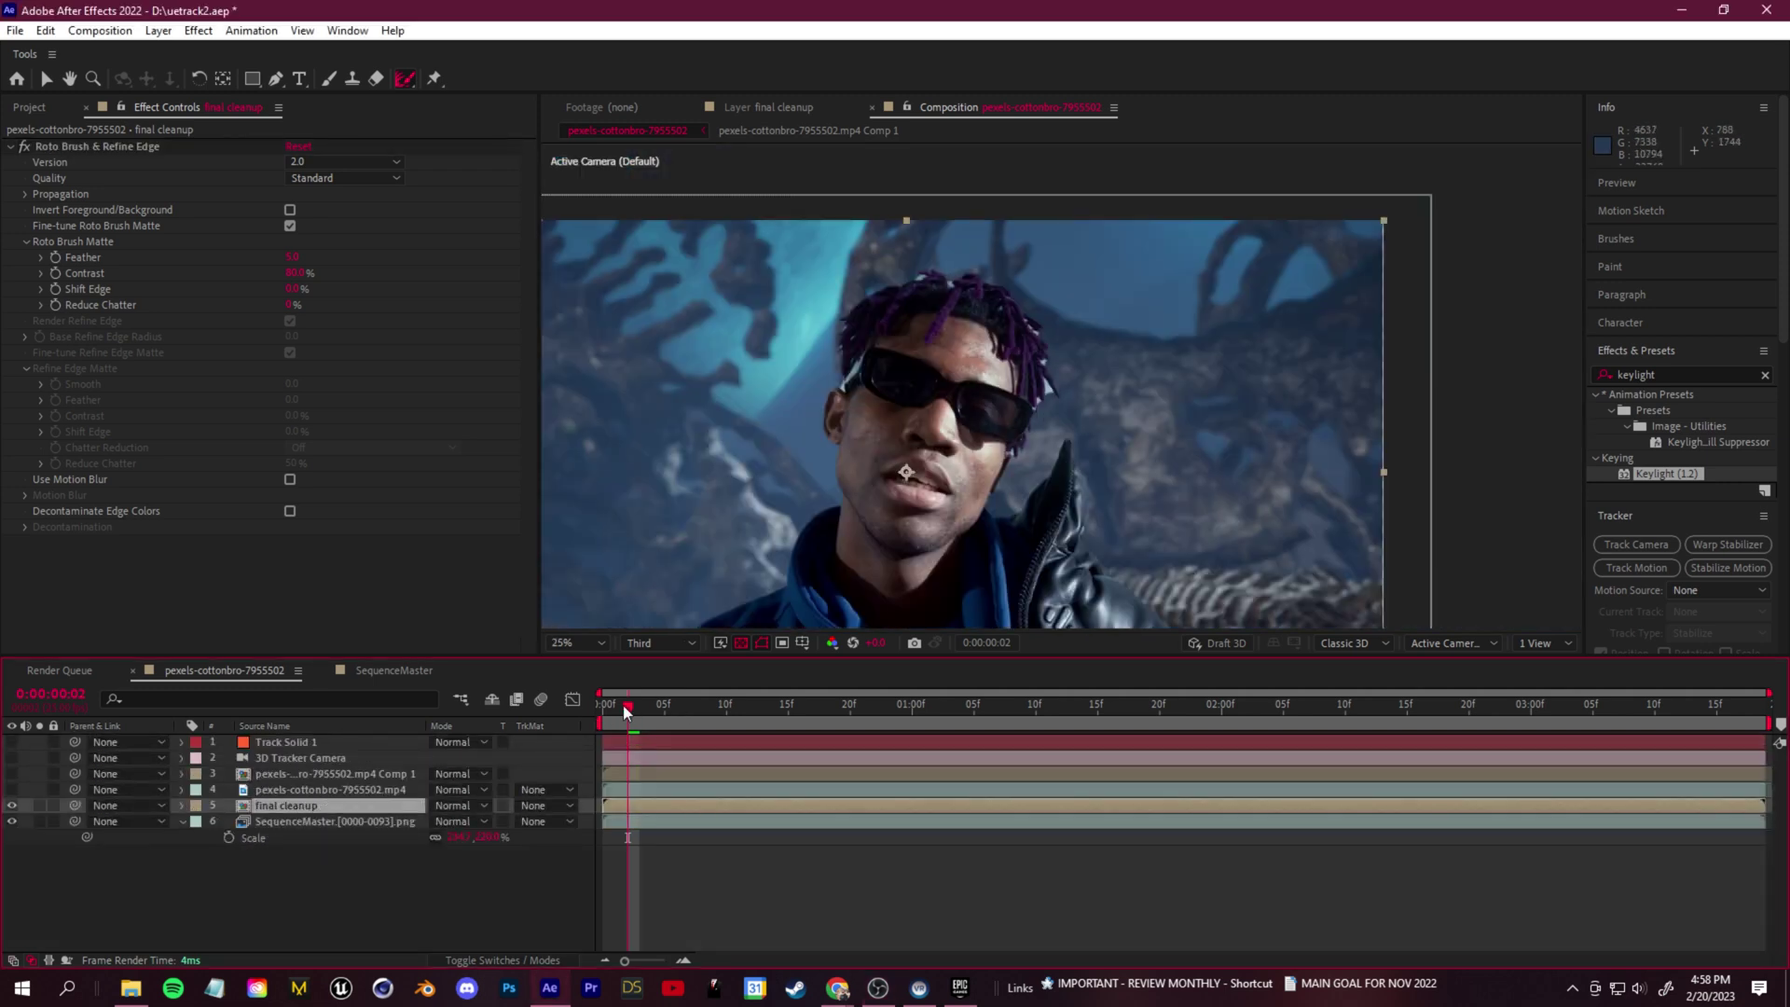
pyautogui.moveTo(624, 708); pyautogui.dragTo(601, 709)
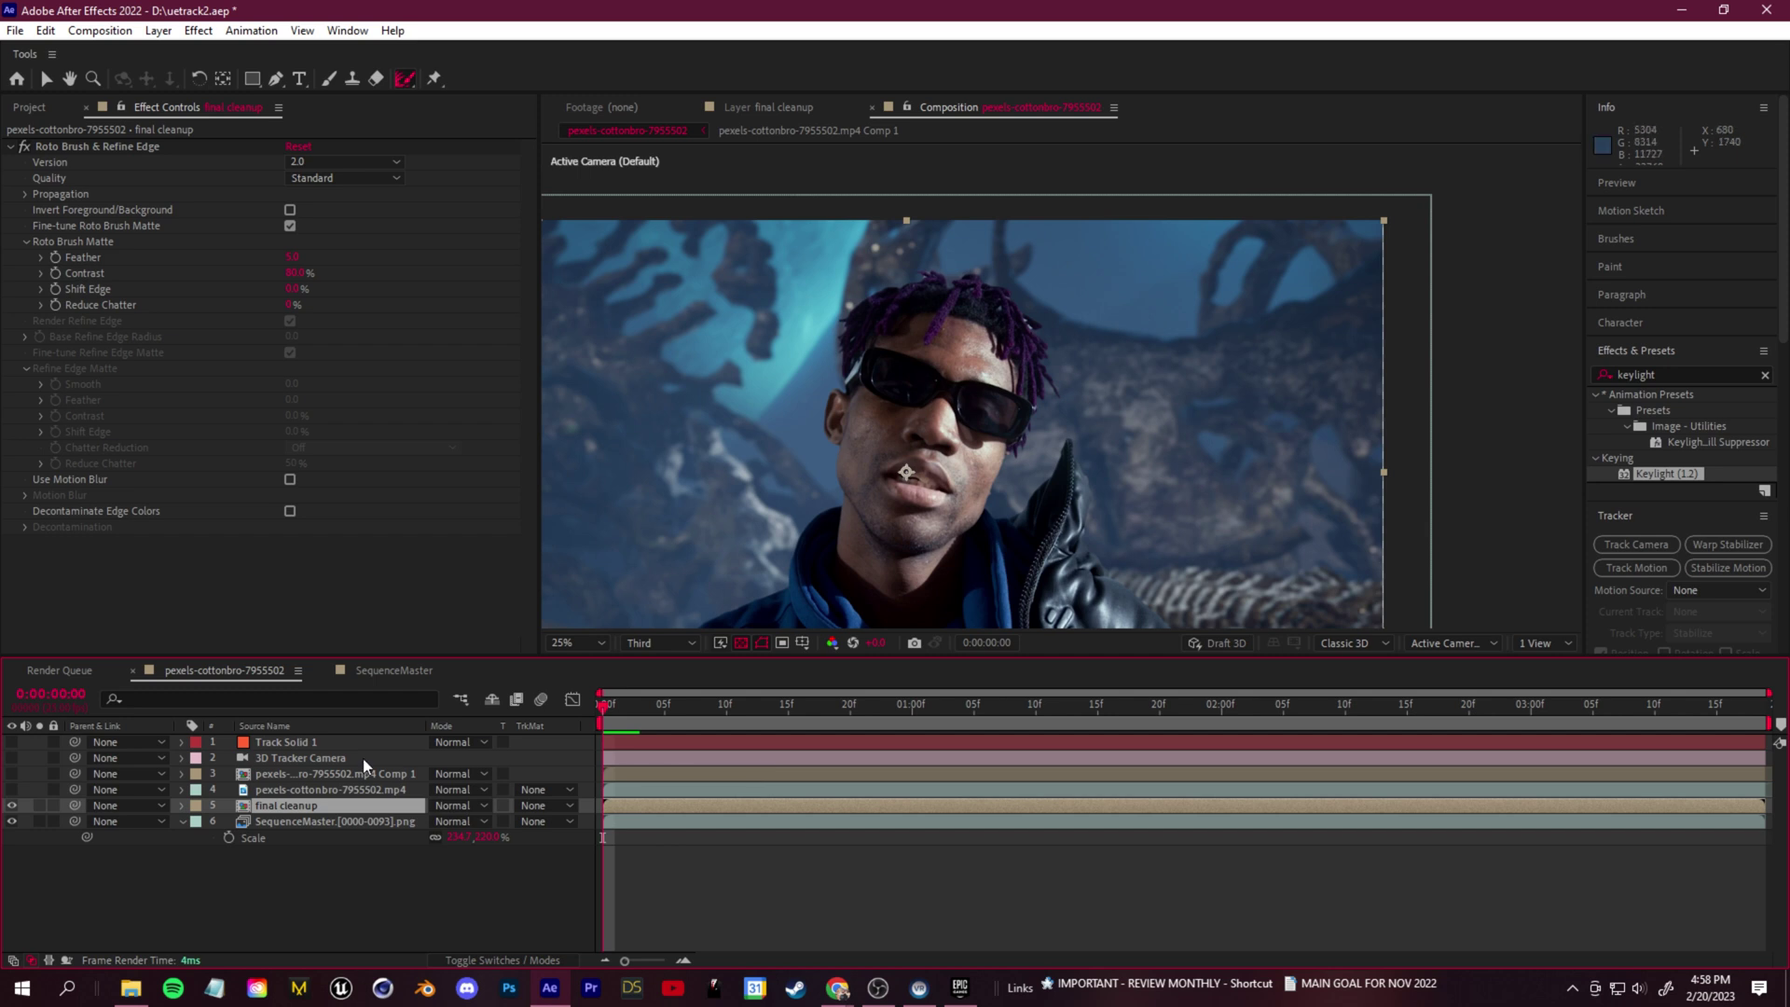
pyautogui.doubleClick(302, 808)
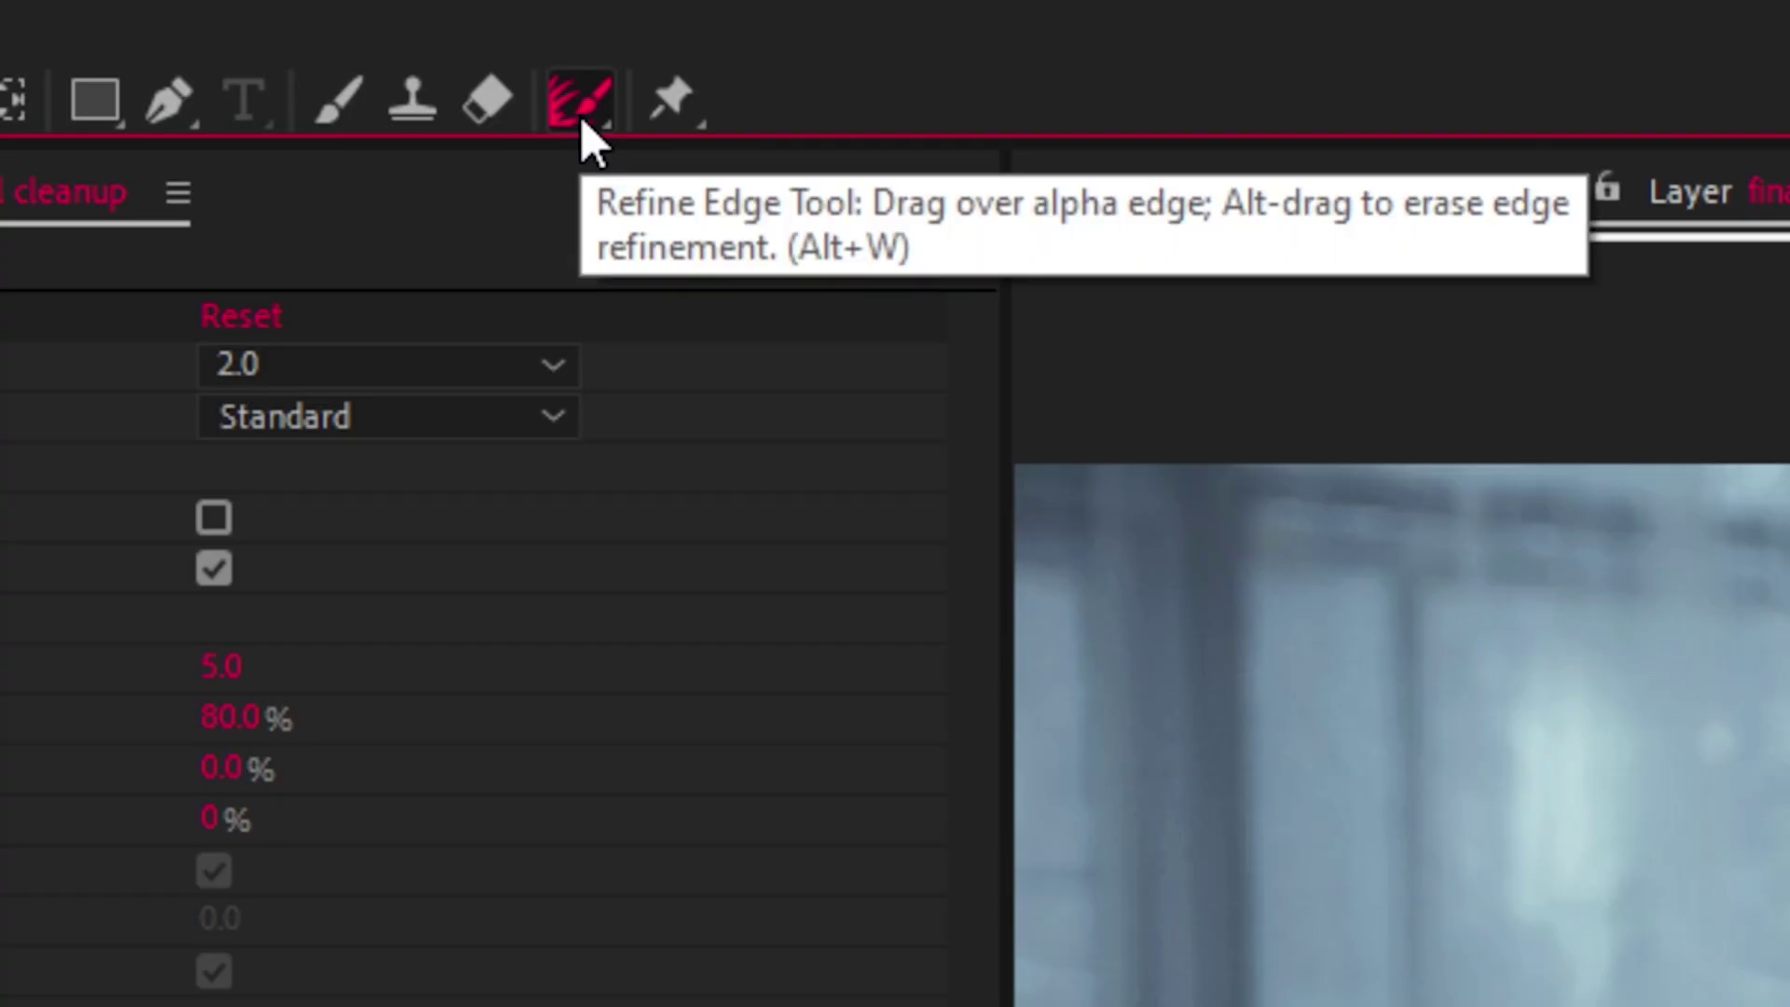
# Choose the Refine Edge Tool from the Roto Brush flyout
pyautogui.click(589, 104)
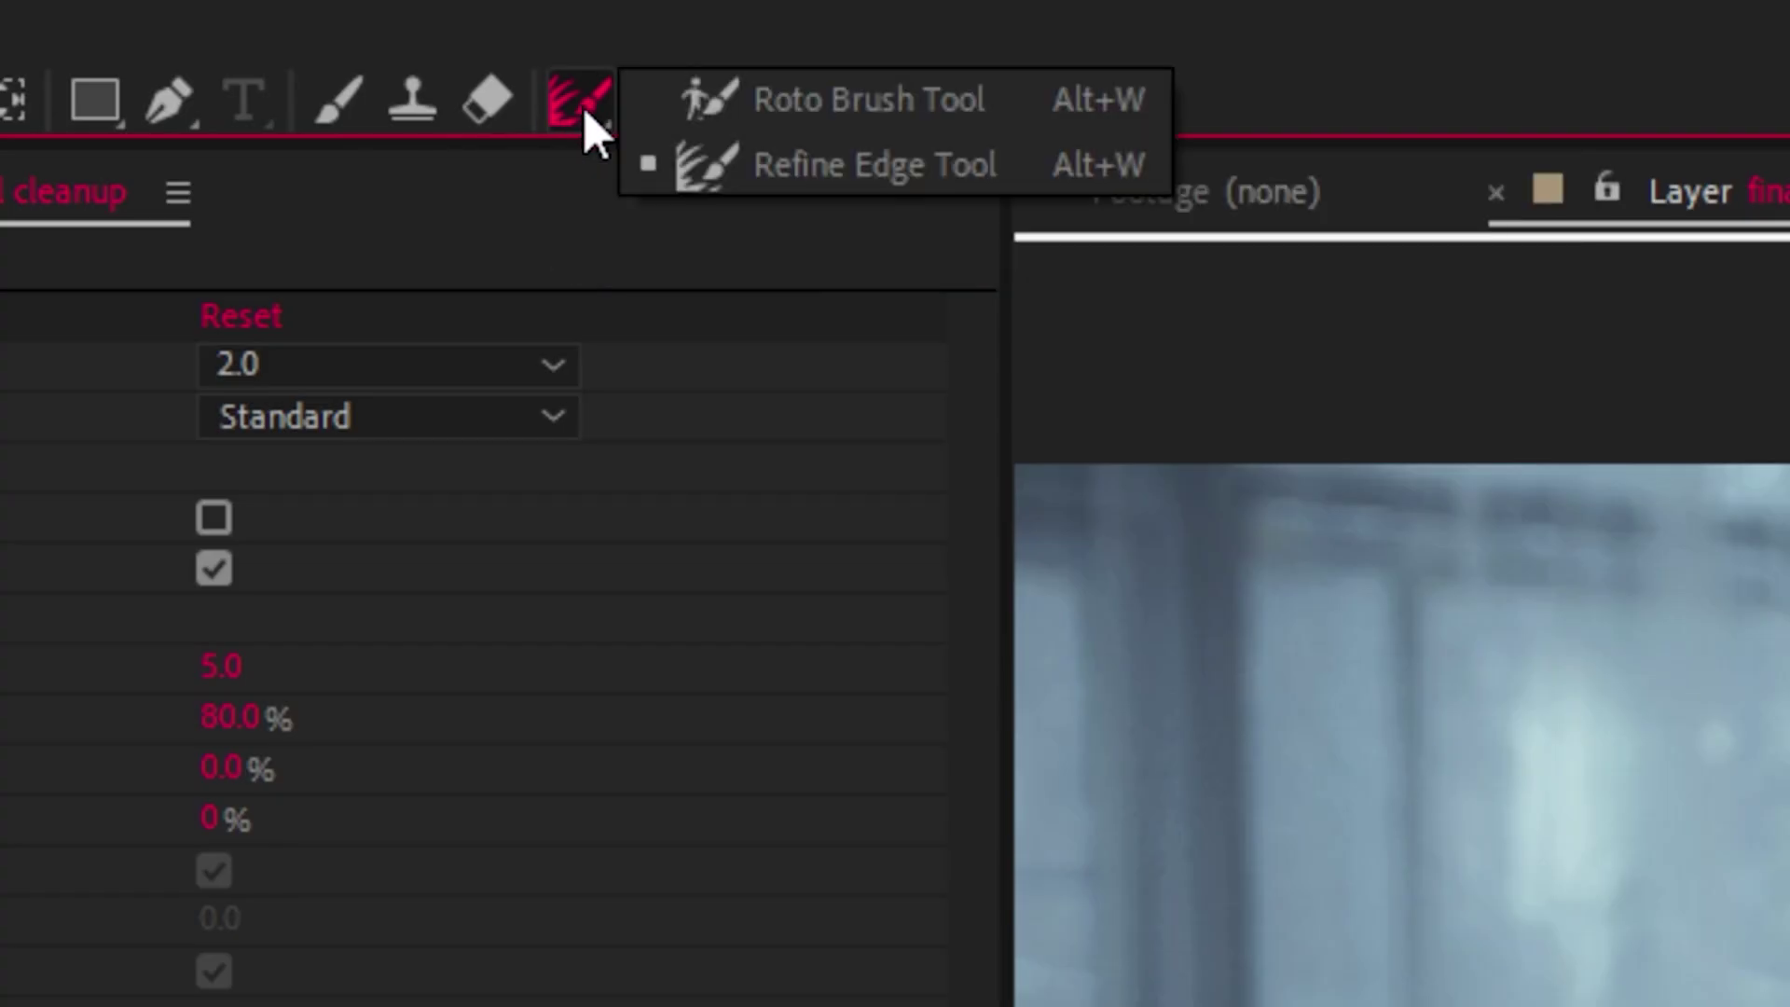
pyautogui.click(727, 117)
pyautogui.click(571, 108)
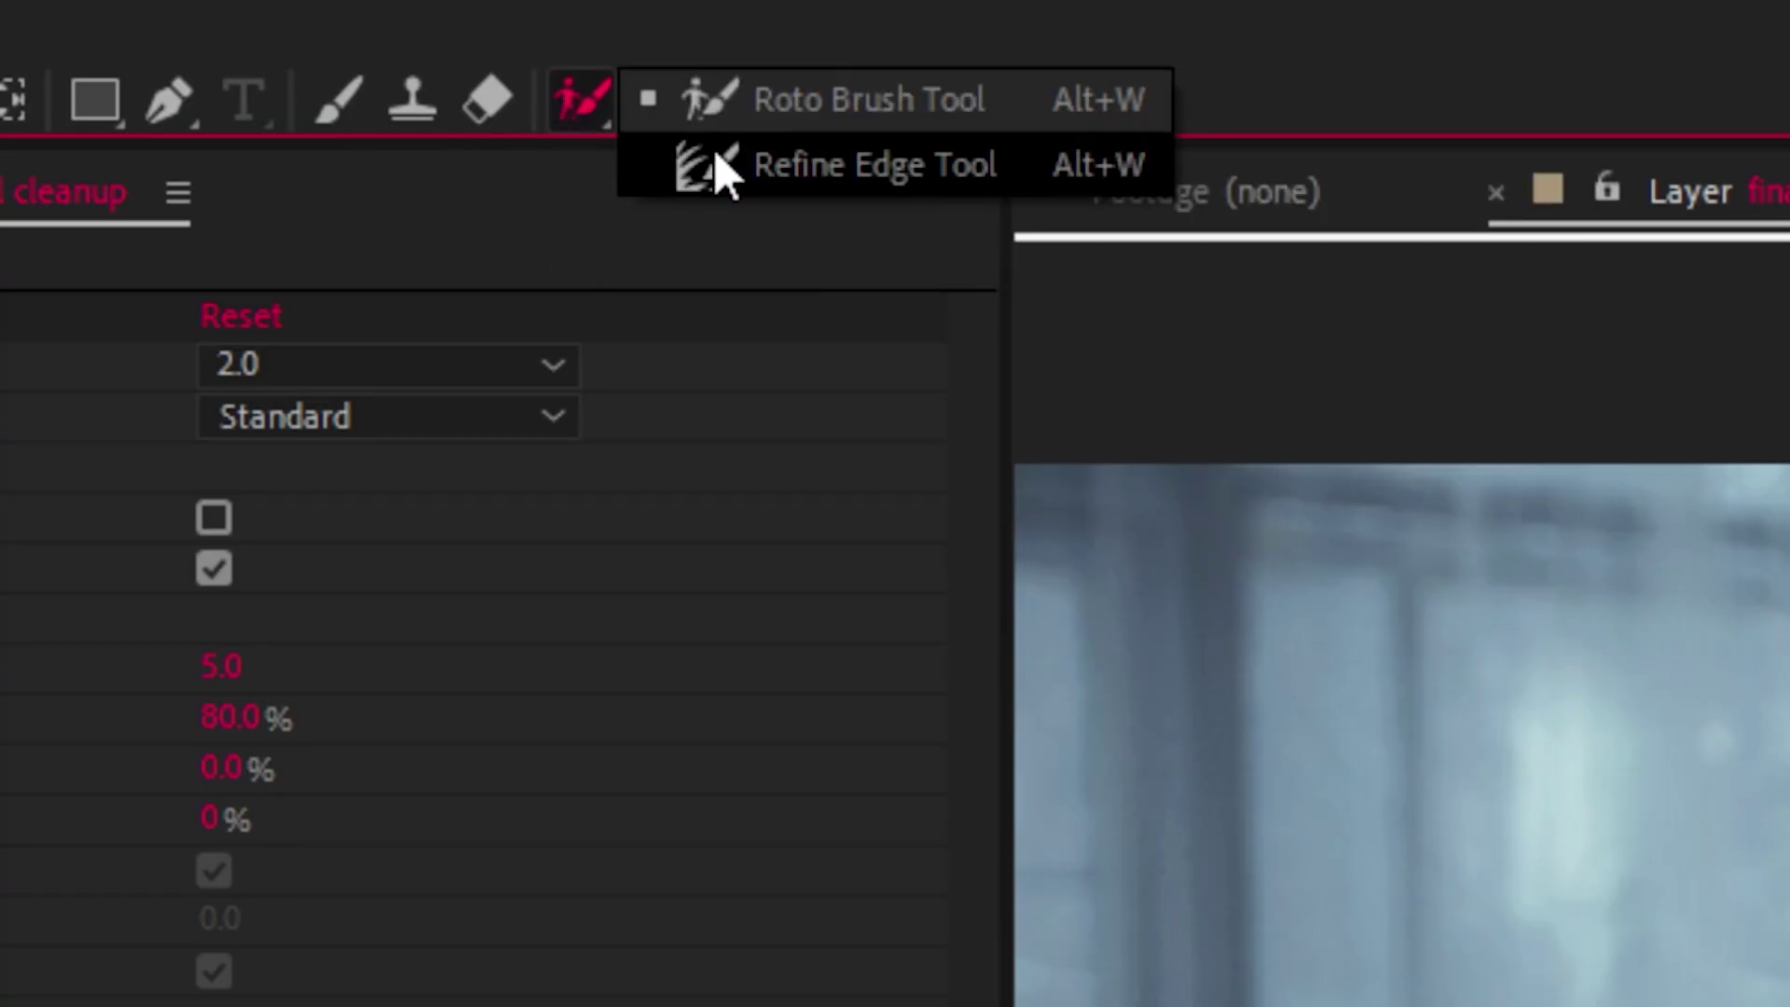
pyautogui.click(723, 172)
pyautogui.click(591, 116)
pyautogui.click(796, 170)
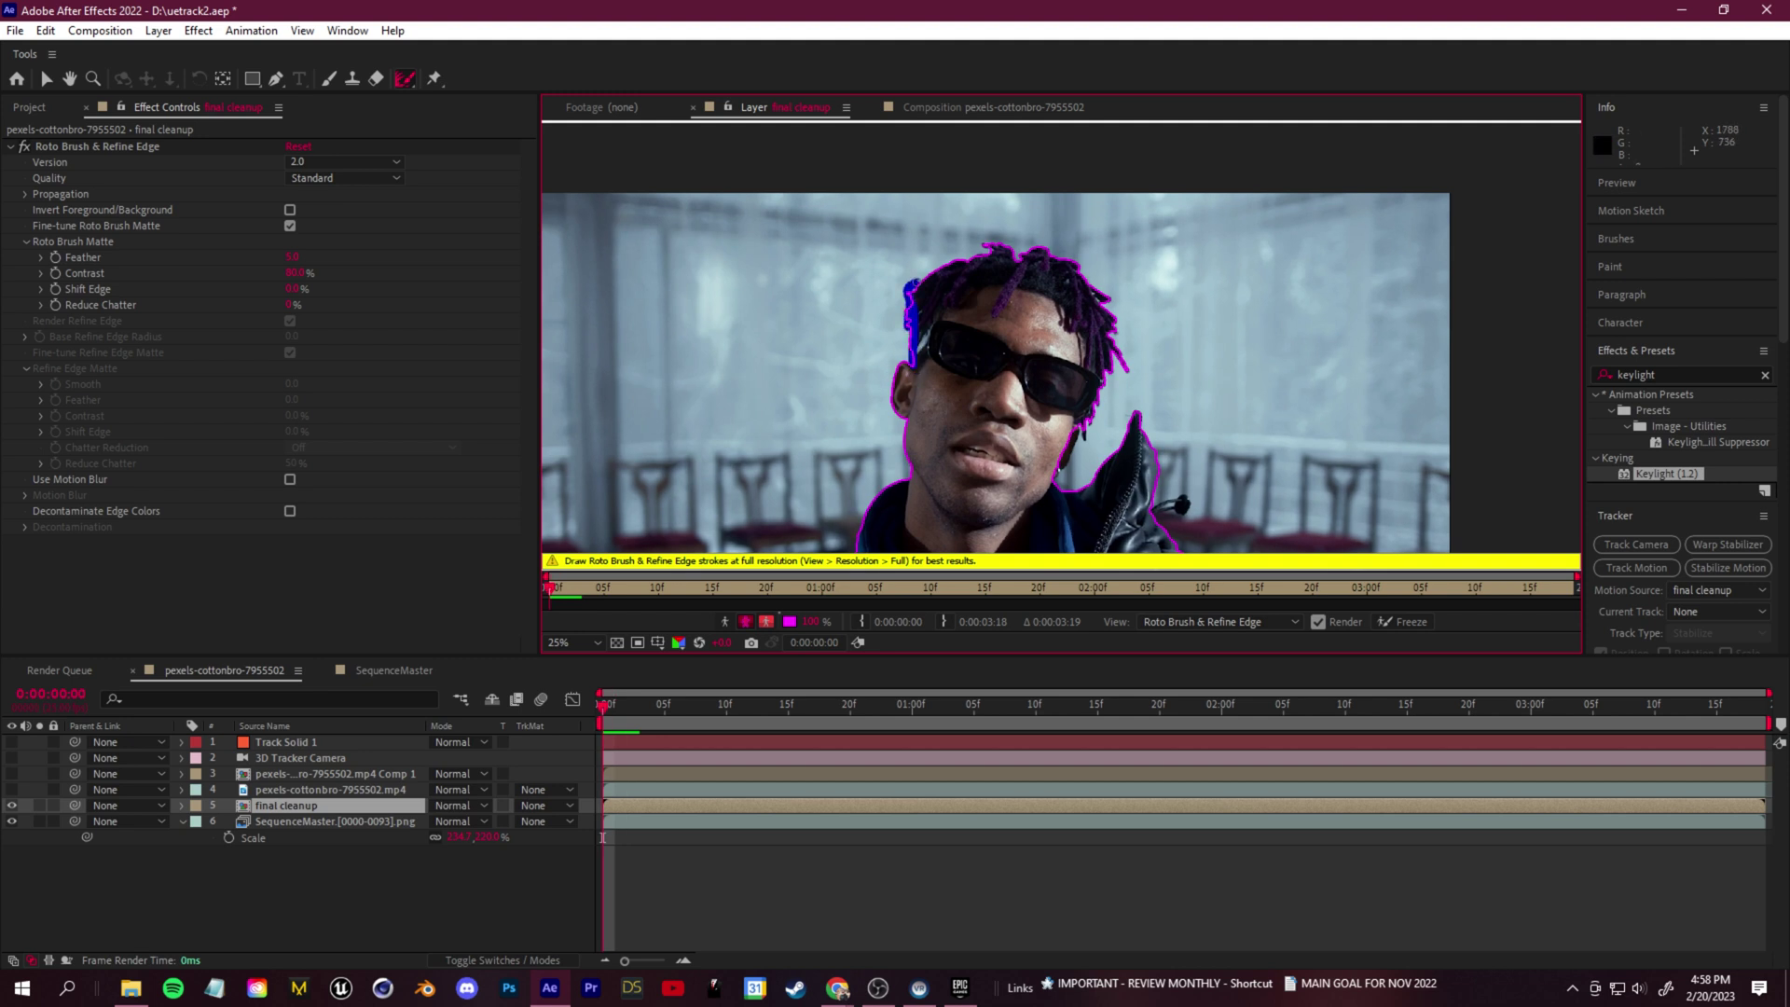
# Paint a Refine Edge stroke along the hair outline and play through to propagate the matte
pyautogui.scroll(2, 912, 352)
pyautogui.moveTo(762, 387)
pyautogui.mouseDown()
pyautogui.moveTo(760, 163)
pyautogui.moveTo(1014, 152)
pyautogui.moveTo(1119, 201)
pyautogui.moveTo(1161, 270)
pyautogui.moveTo(1181, 415)
pyautogui.moveTo(1142, 466)
pyautogui.mouseUp()
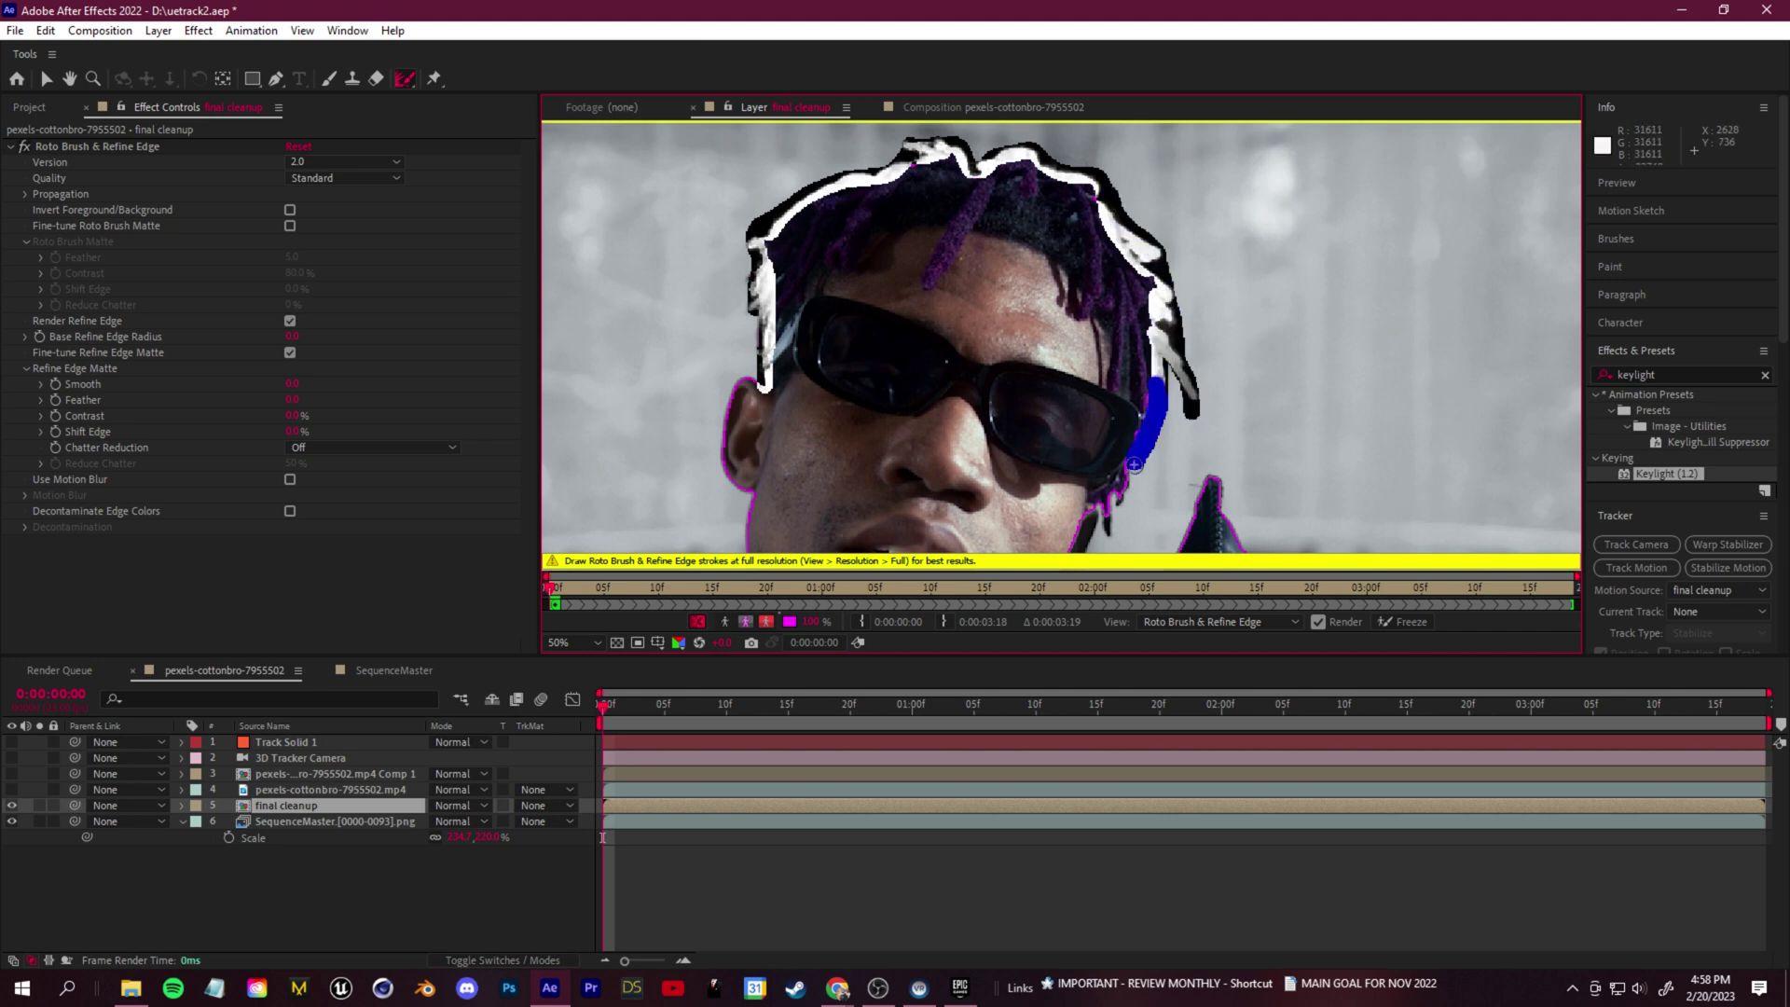
pyautogui.scroll(-2, 1156, 438)
pyautogui.scroll(4, 1072, 438)
pyautogui.scroll(-4, 1169, 447)
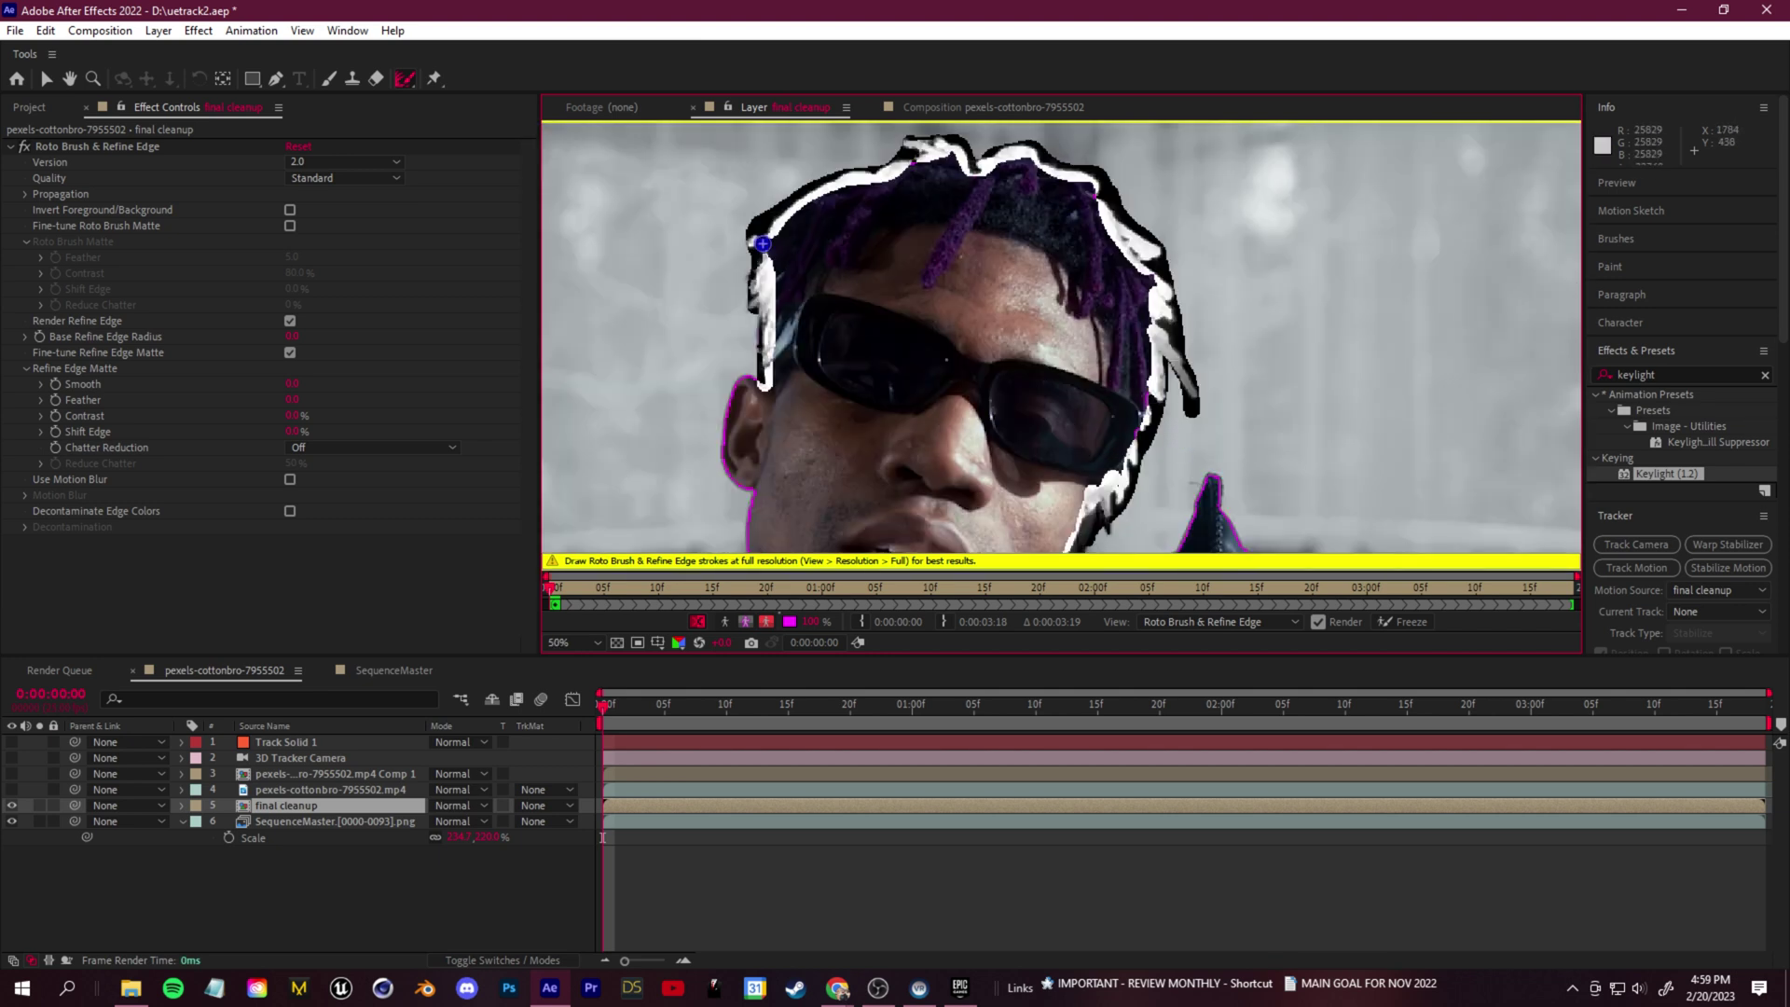
pyautogui.press('space')
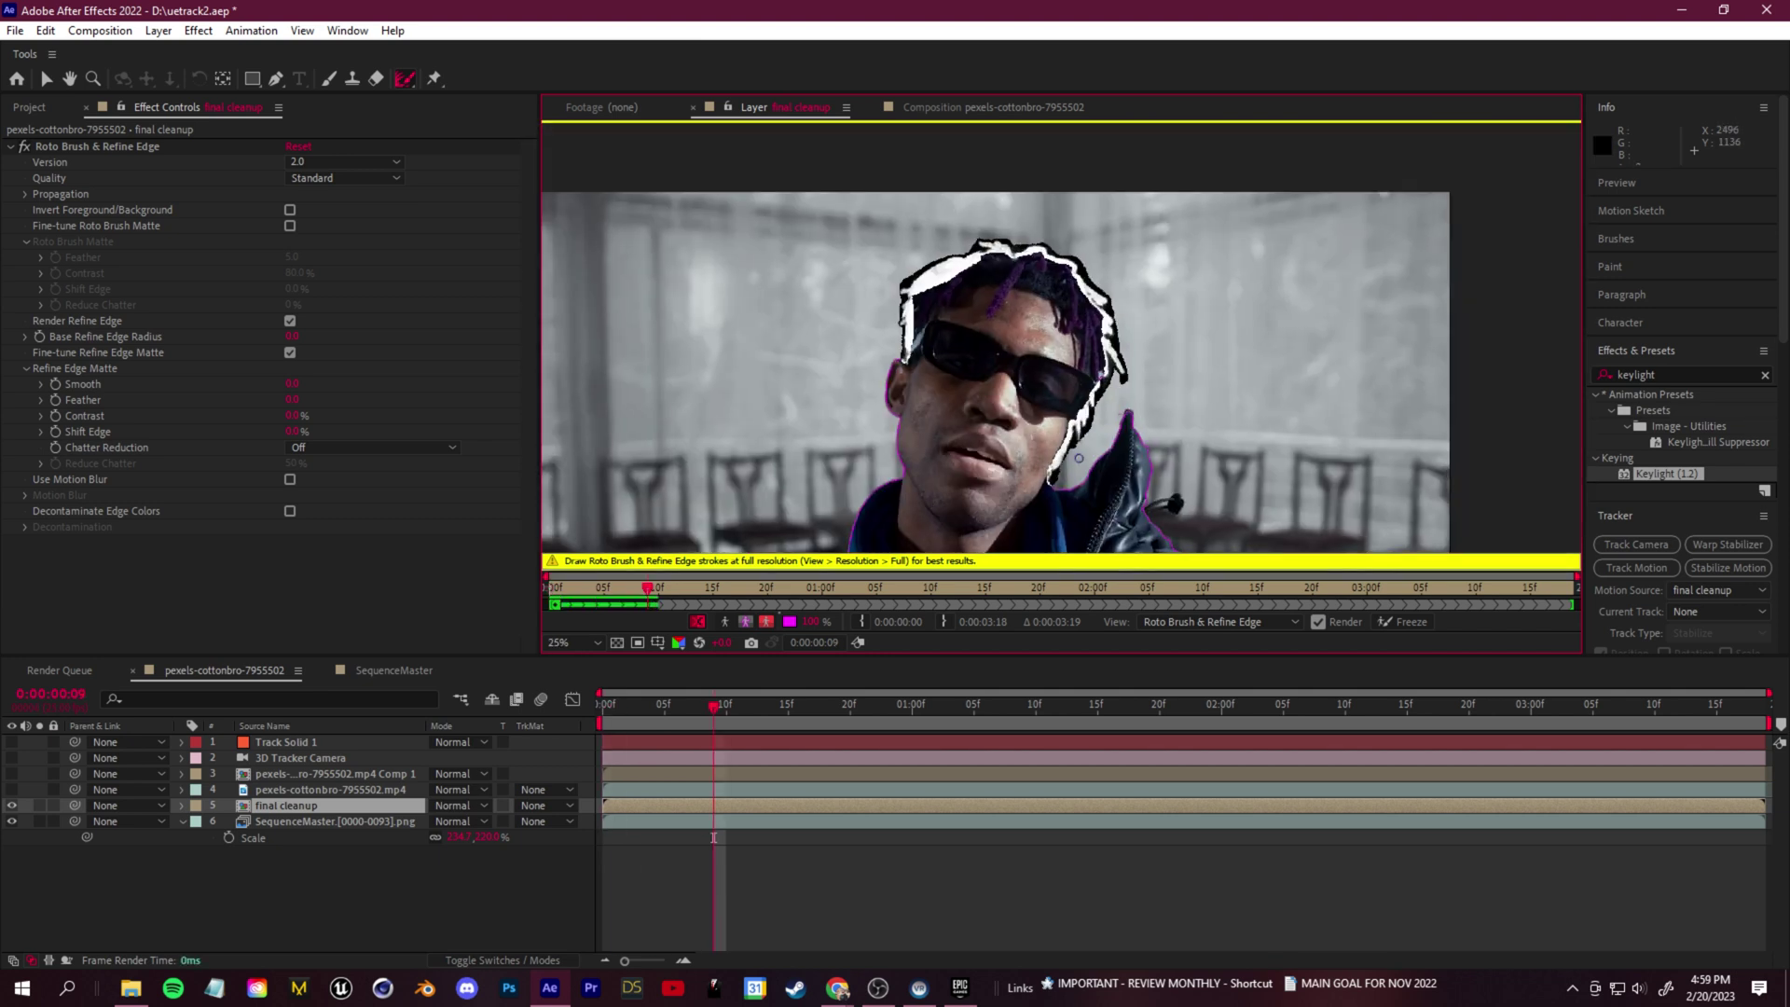
pyautogui.scroll(4, 1217, 377)
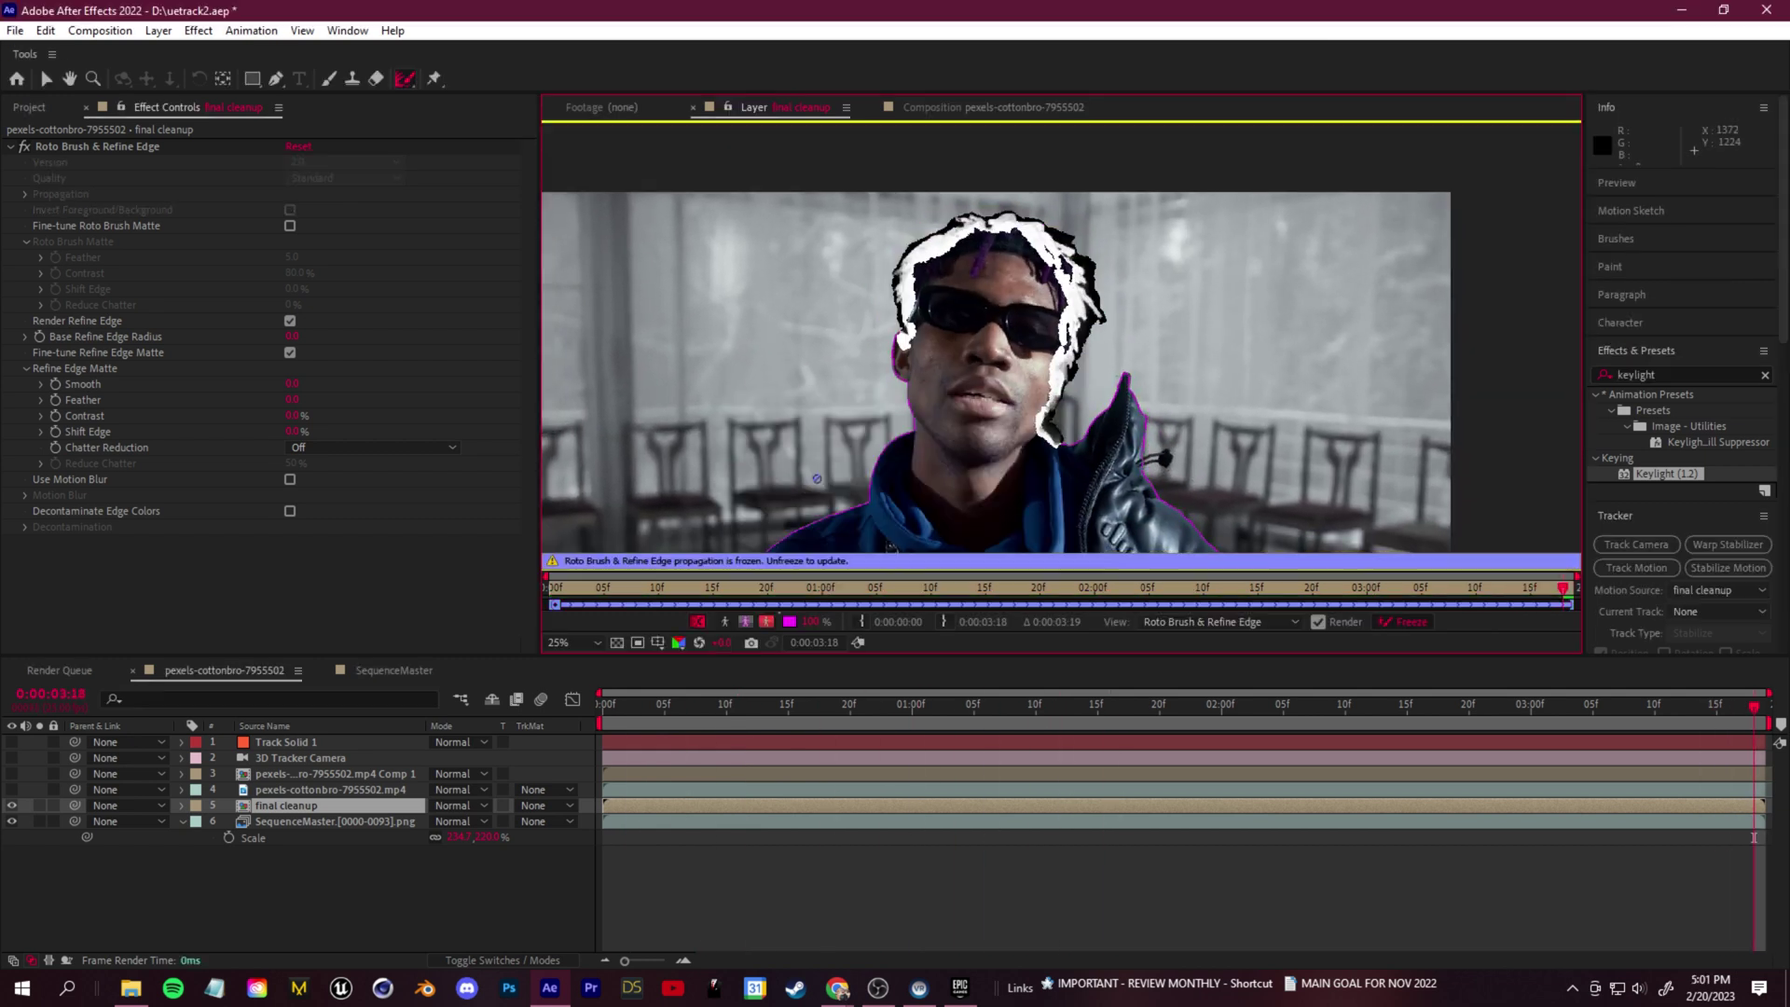
# Play back the composite from an early frame to review the matte edges
pyautogui.click(949, 106)
pyautogui.click(788, 705)
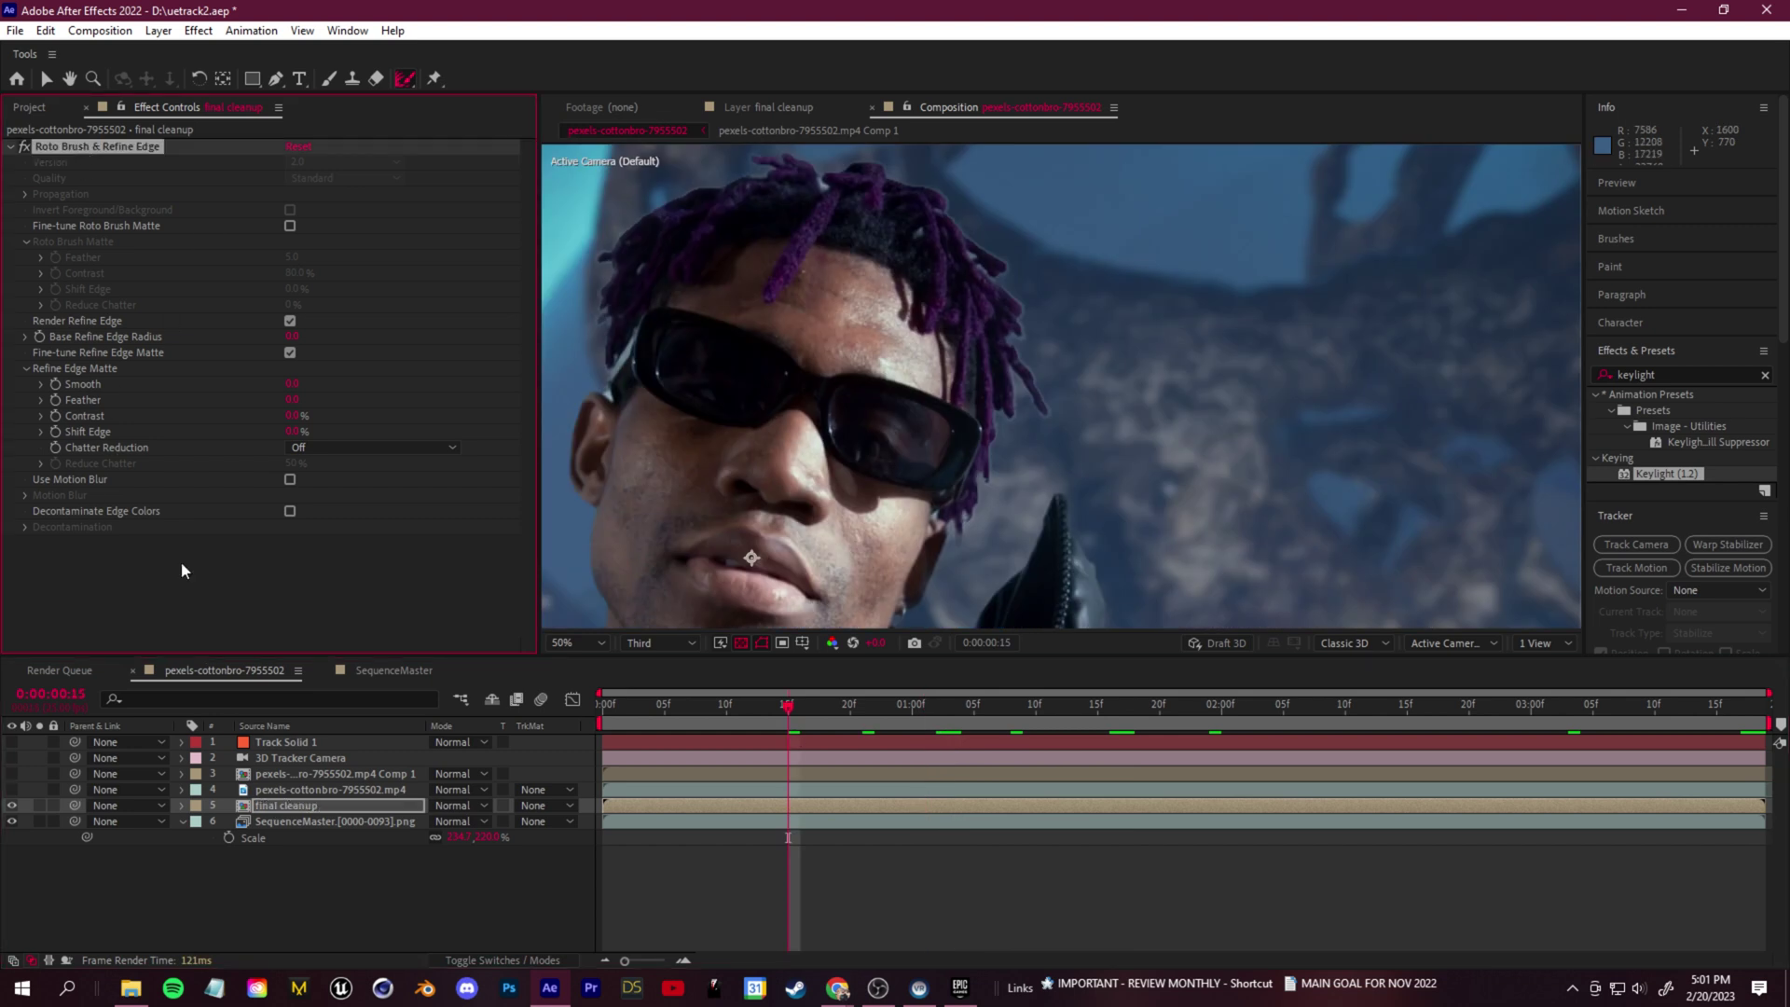
pyautogui.scroll(-3, 1005, 594)
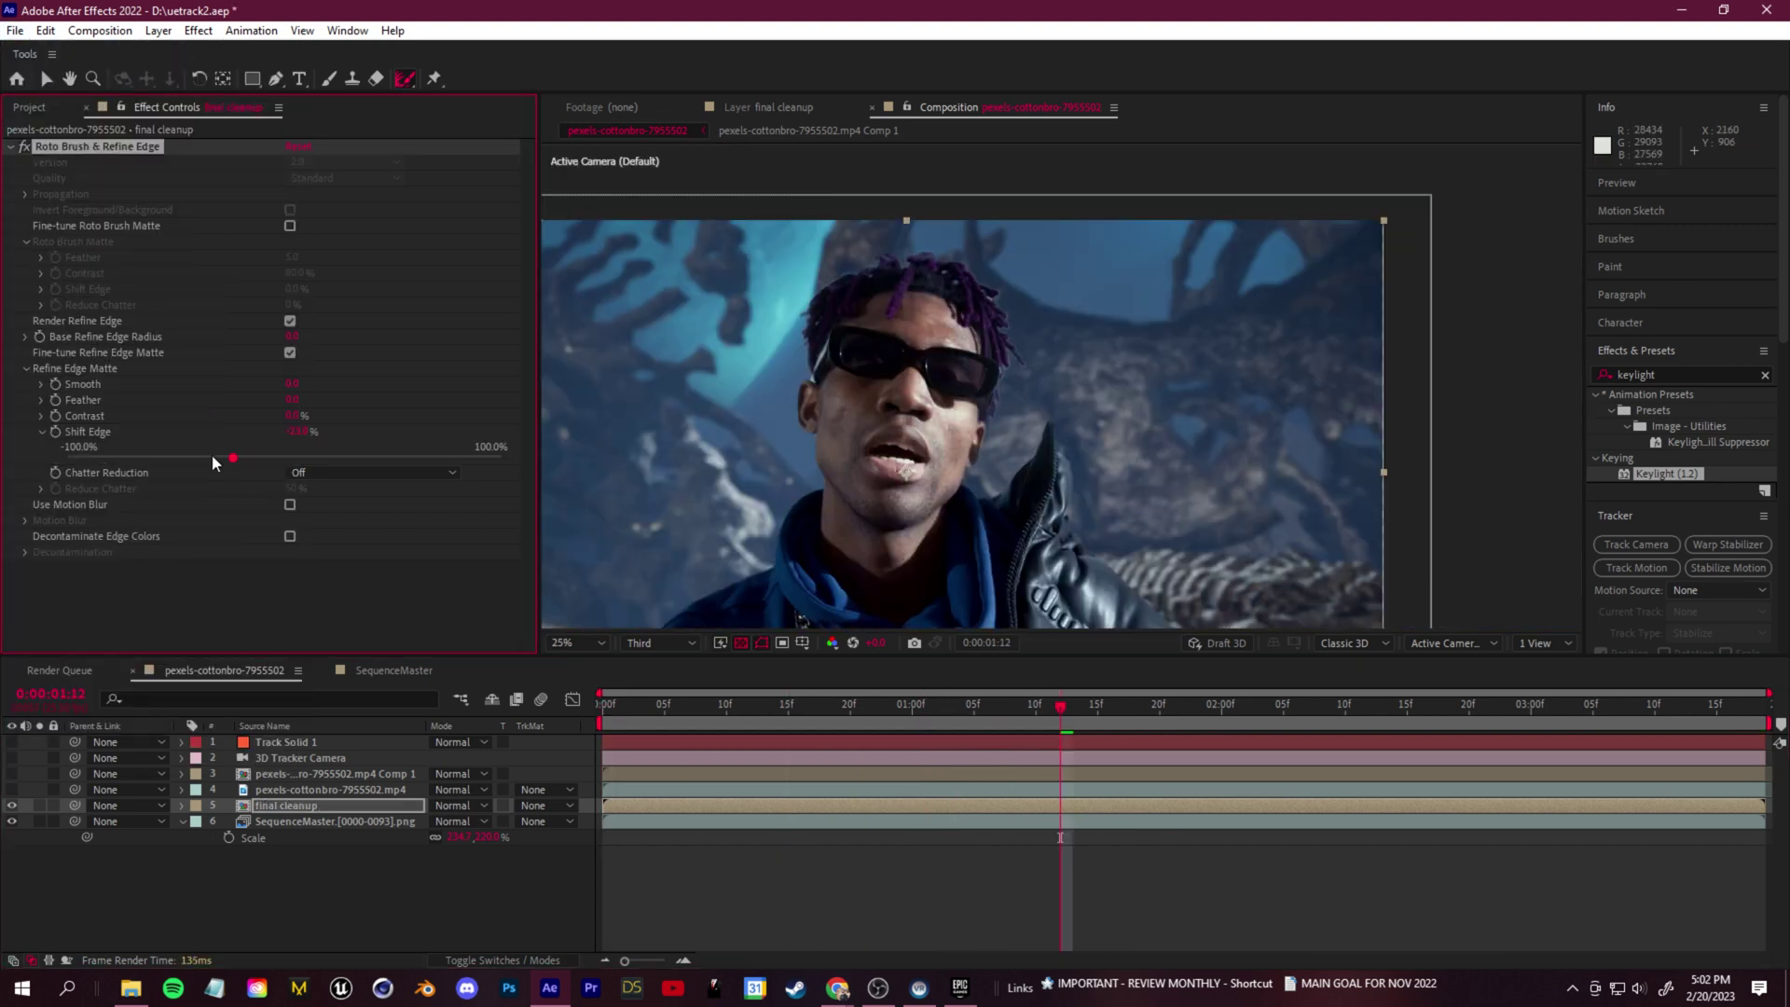
pyautogui.press('space')
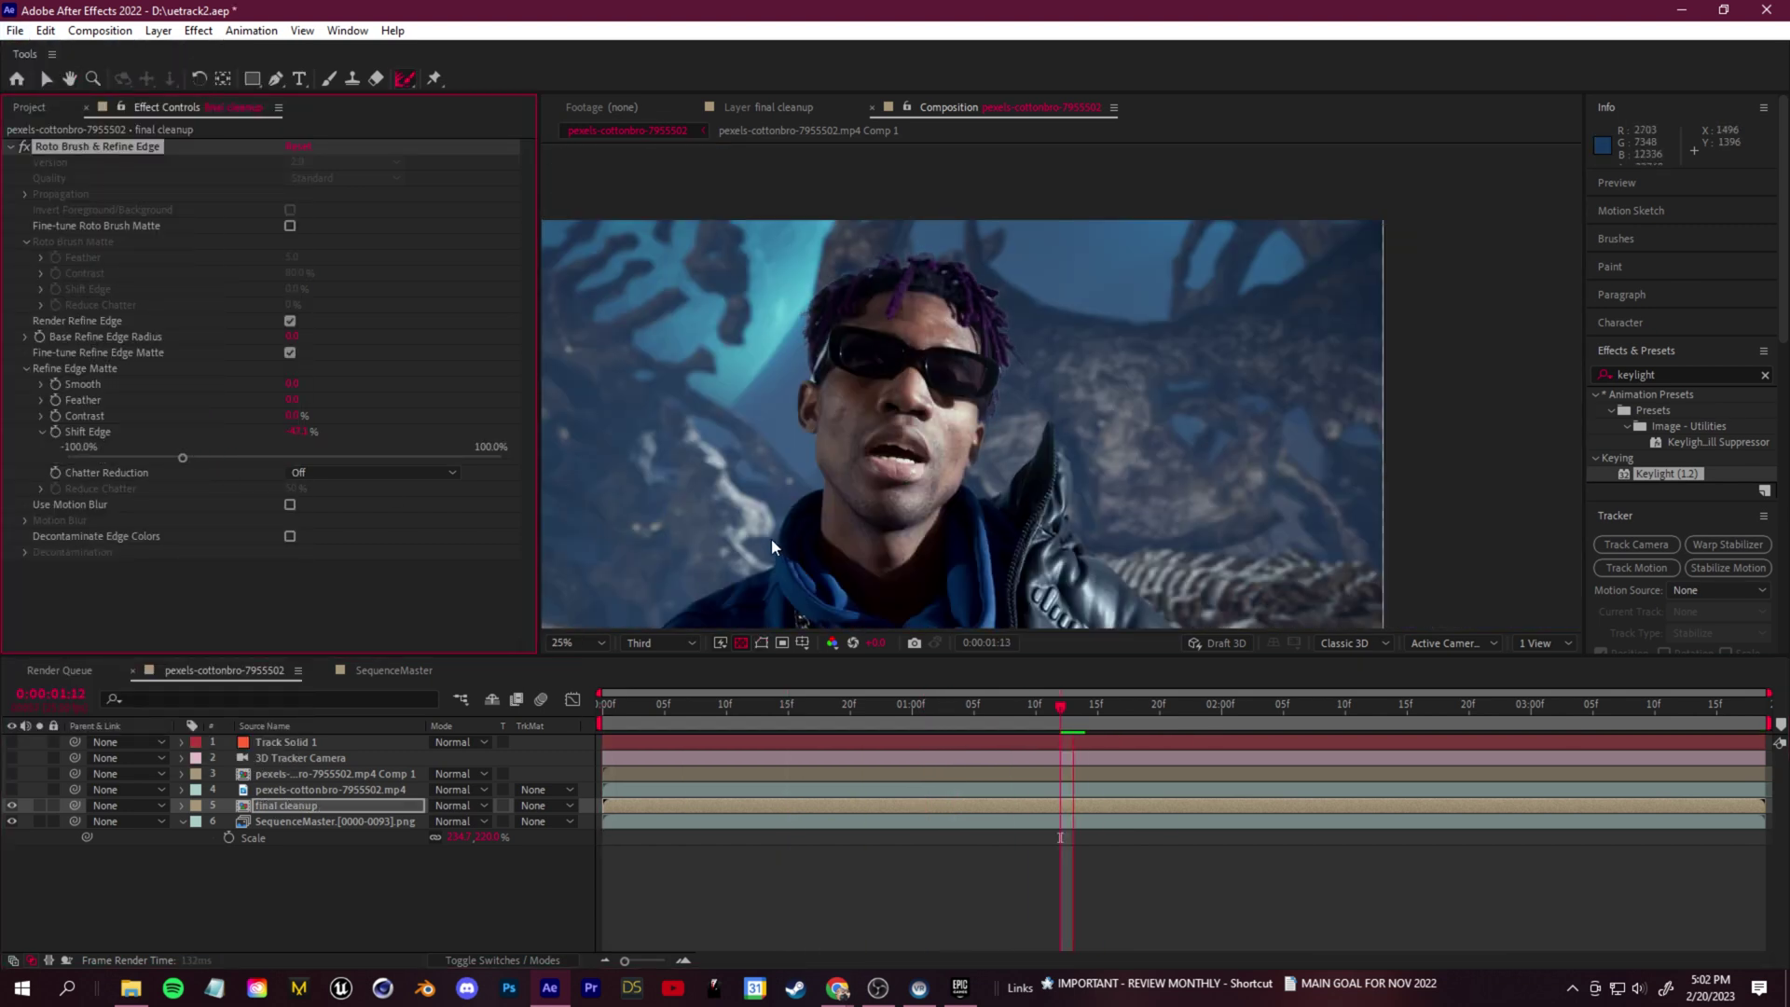
pyautogui.scroll(-2, 792, 533)
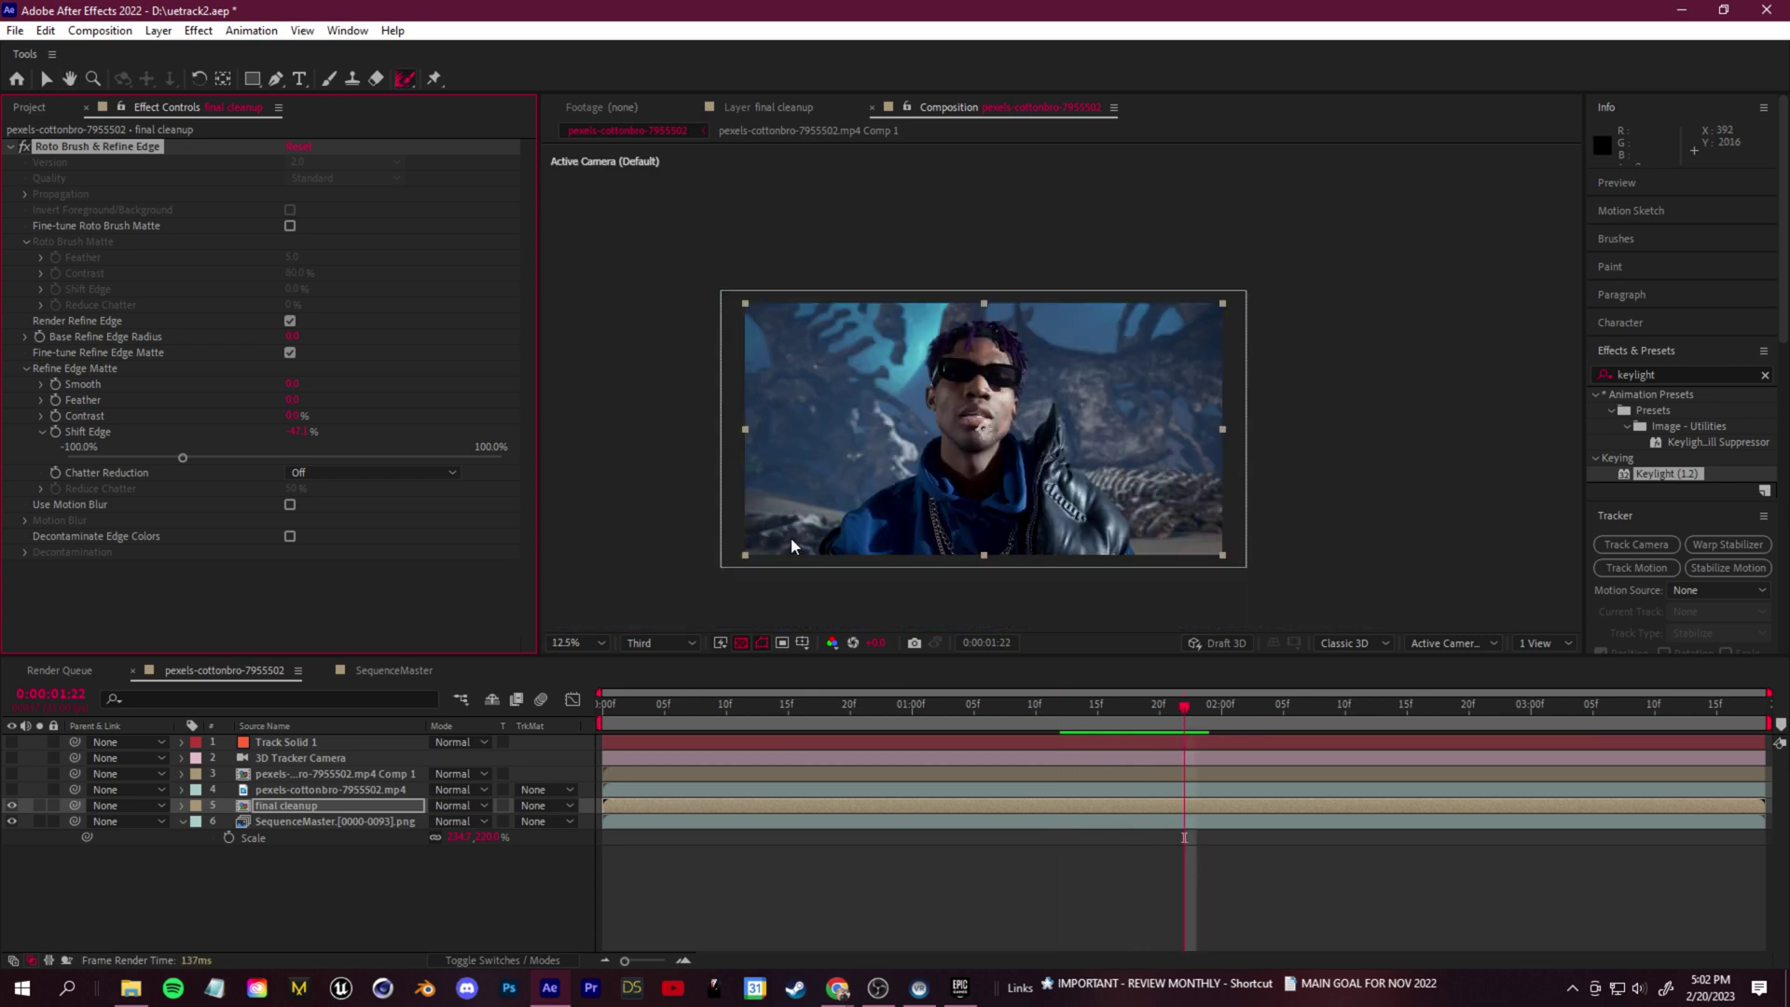
pyautogui.scroll(4, 930, 471)
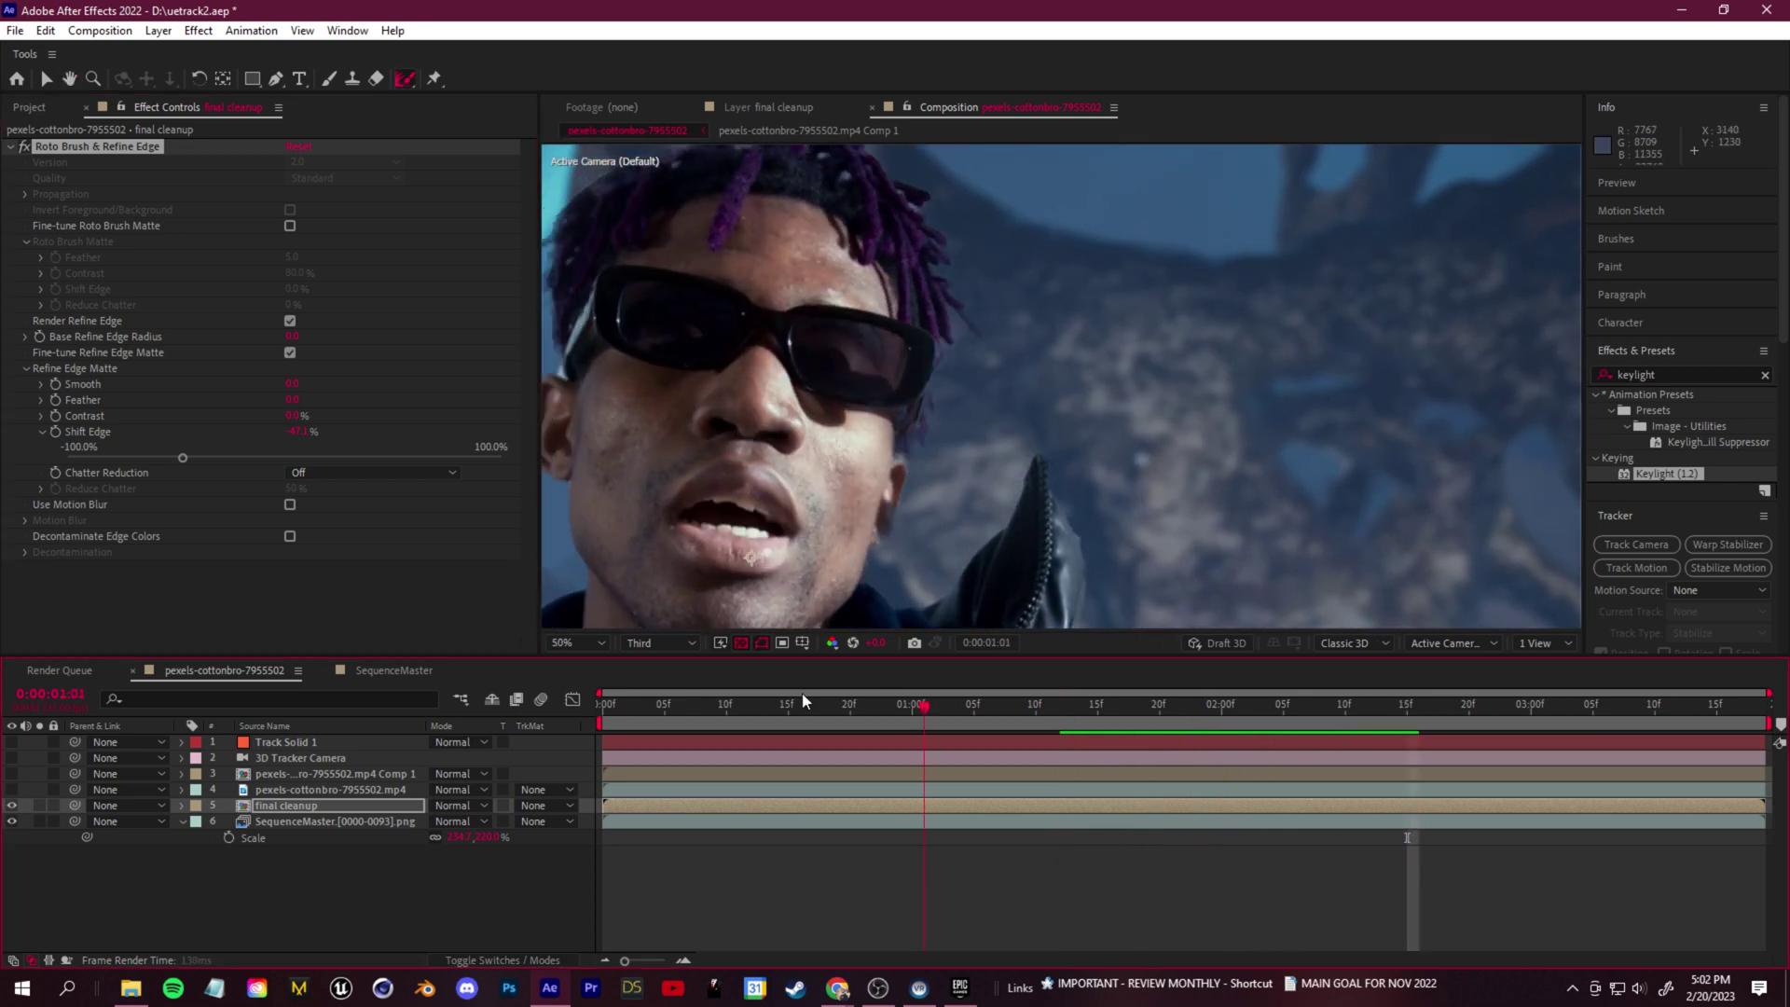
pyautogui.click(690, 706)
pyautogui.press('space')
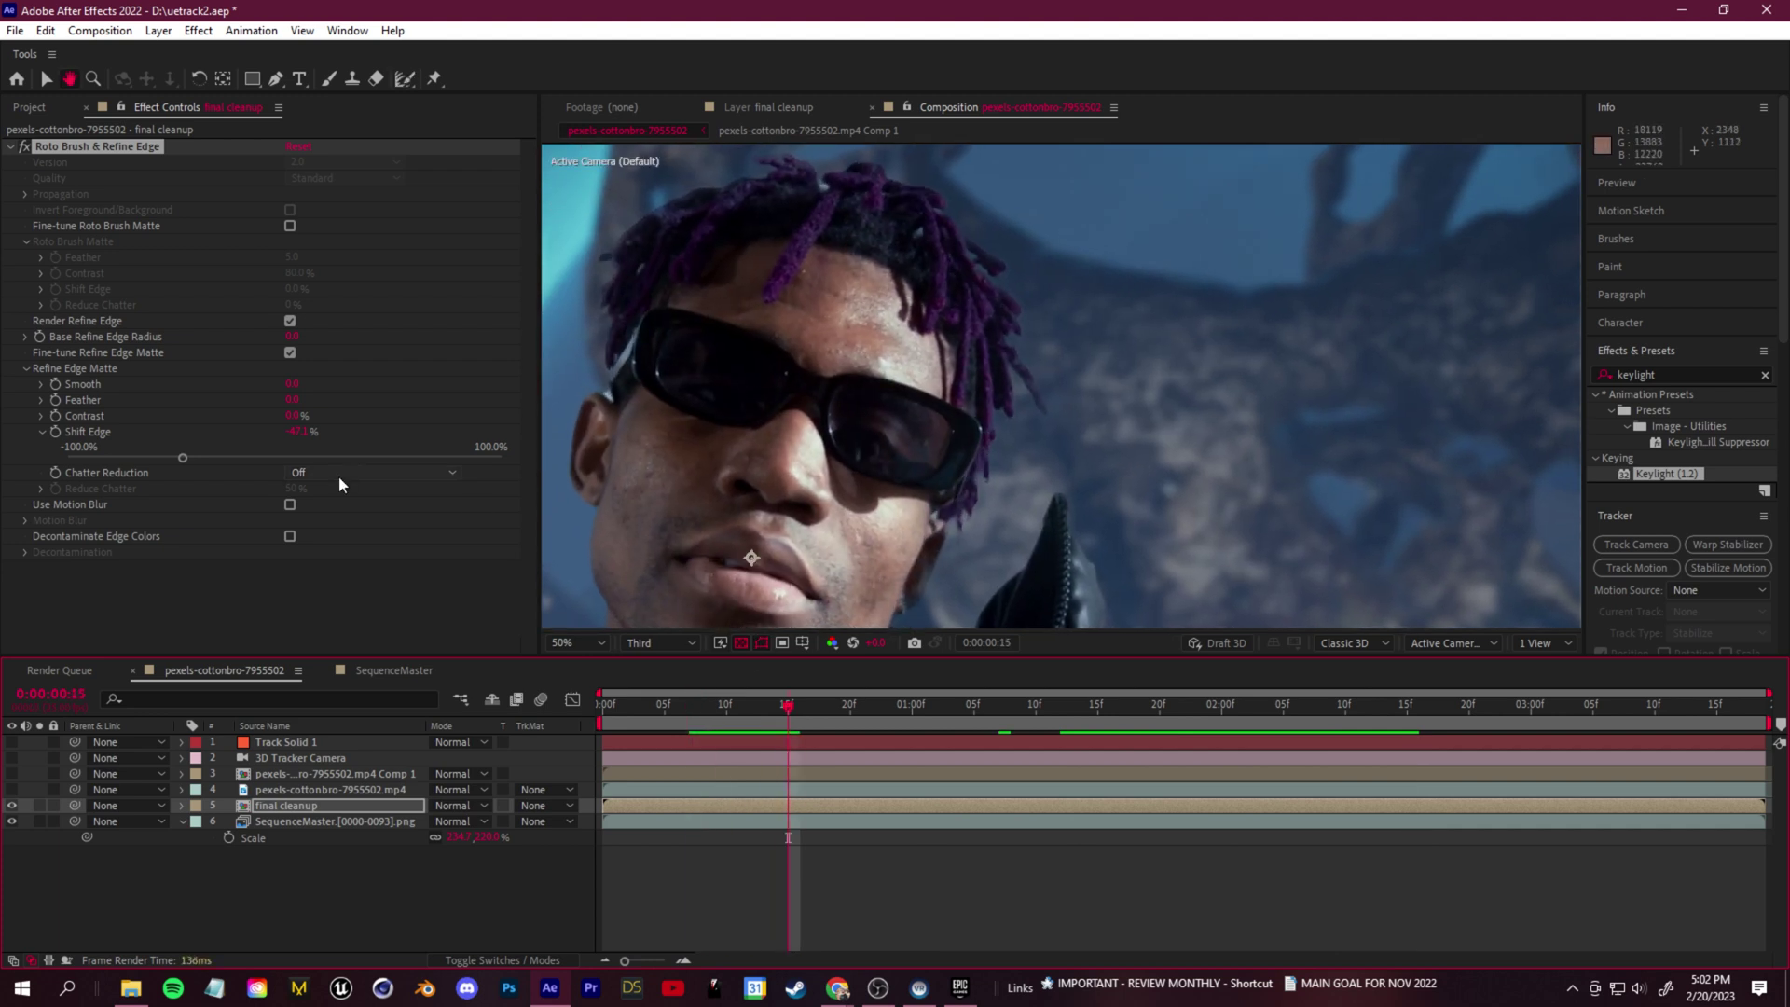
# Set Refine Edge Shift Edge to -41.9%, add more Feather, and adjust Smooth
pyautogui.click(194, 457)
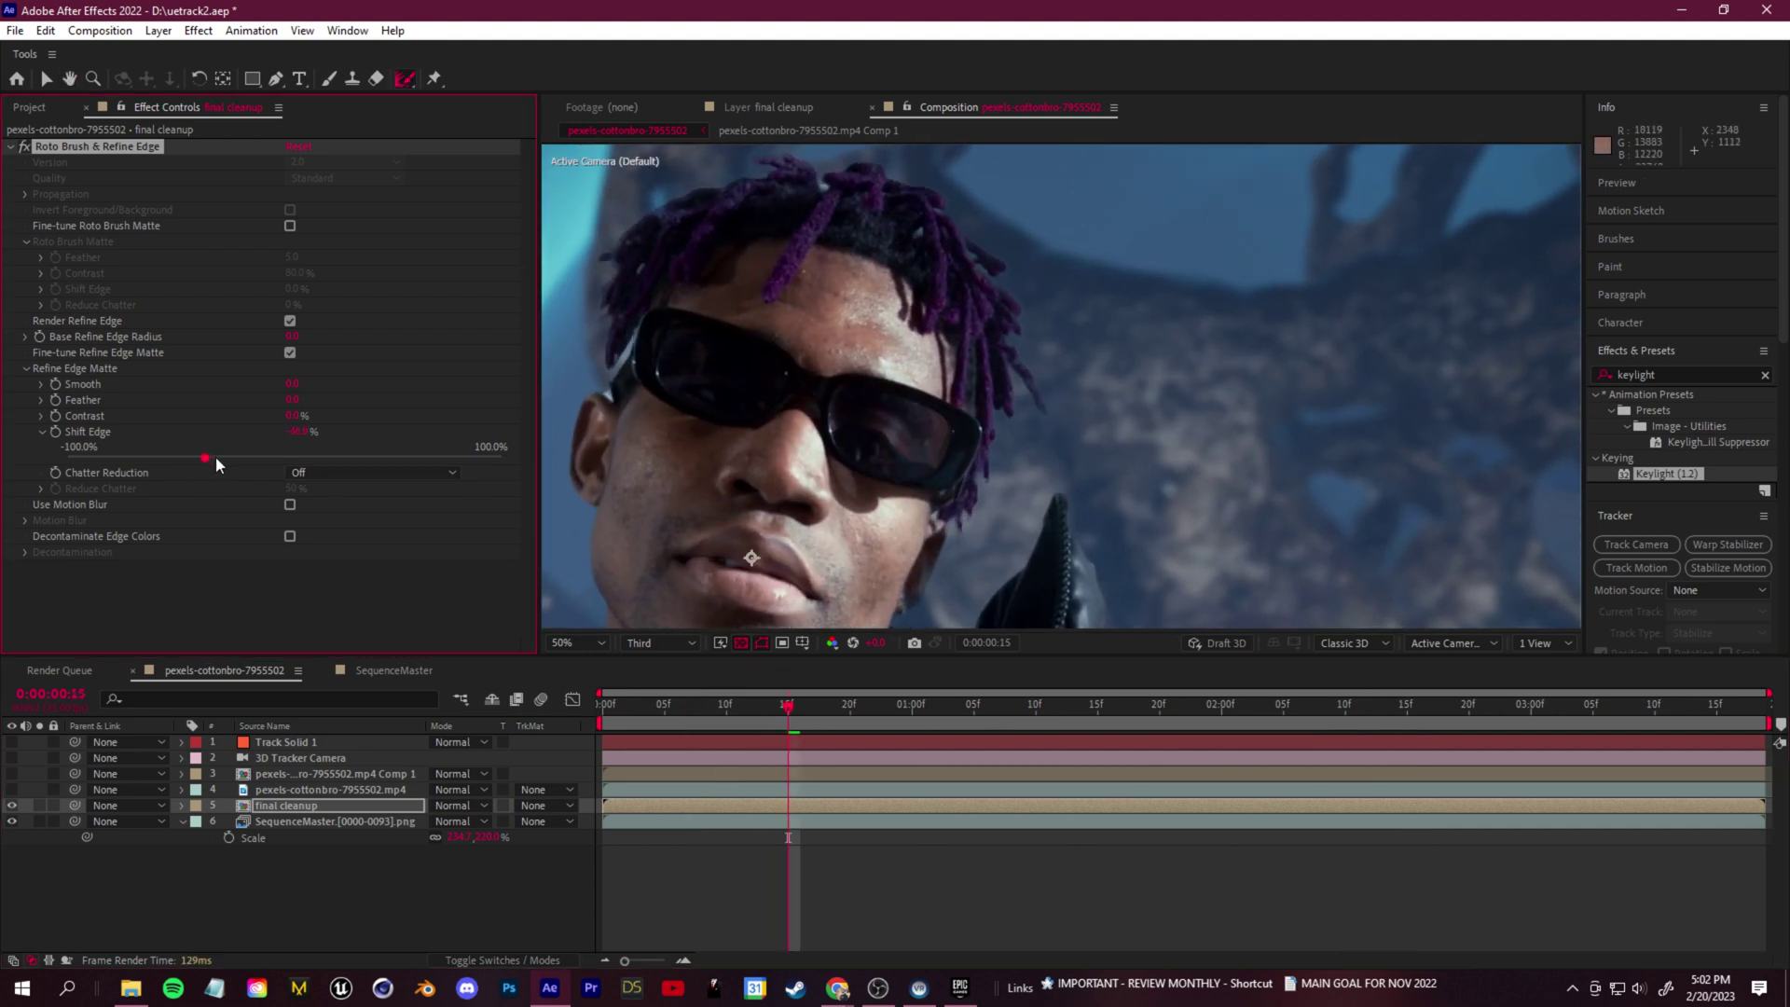
pyautogui.click(42, 401)
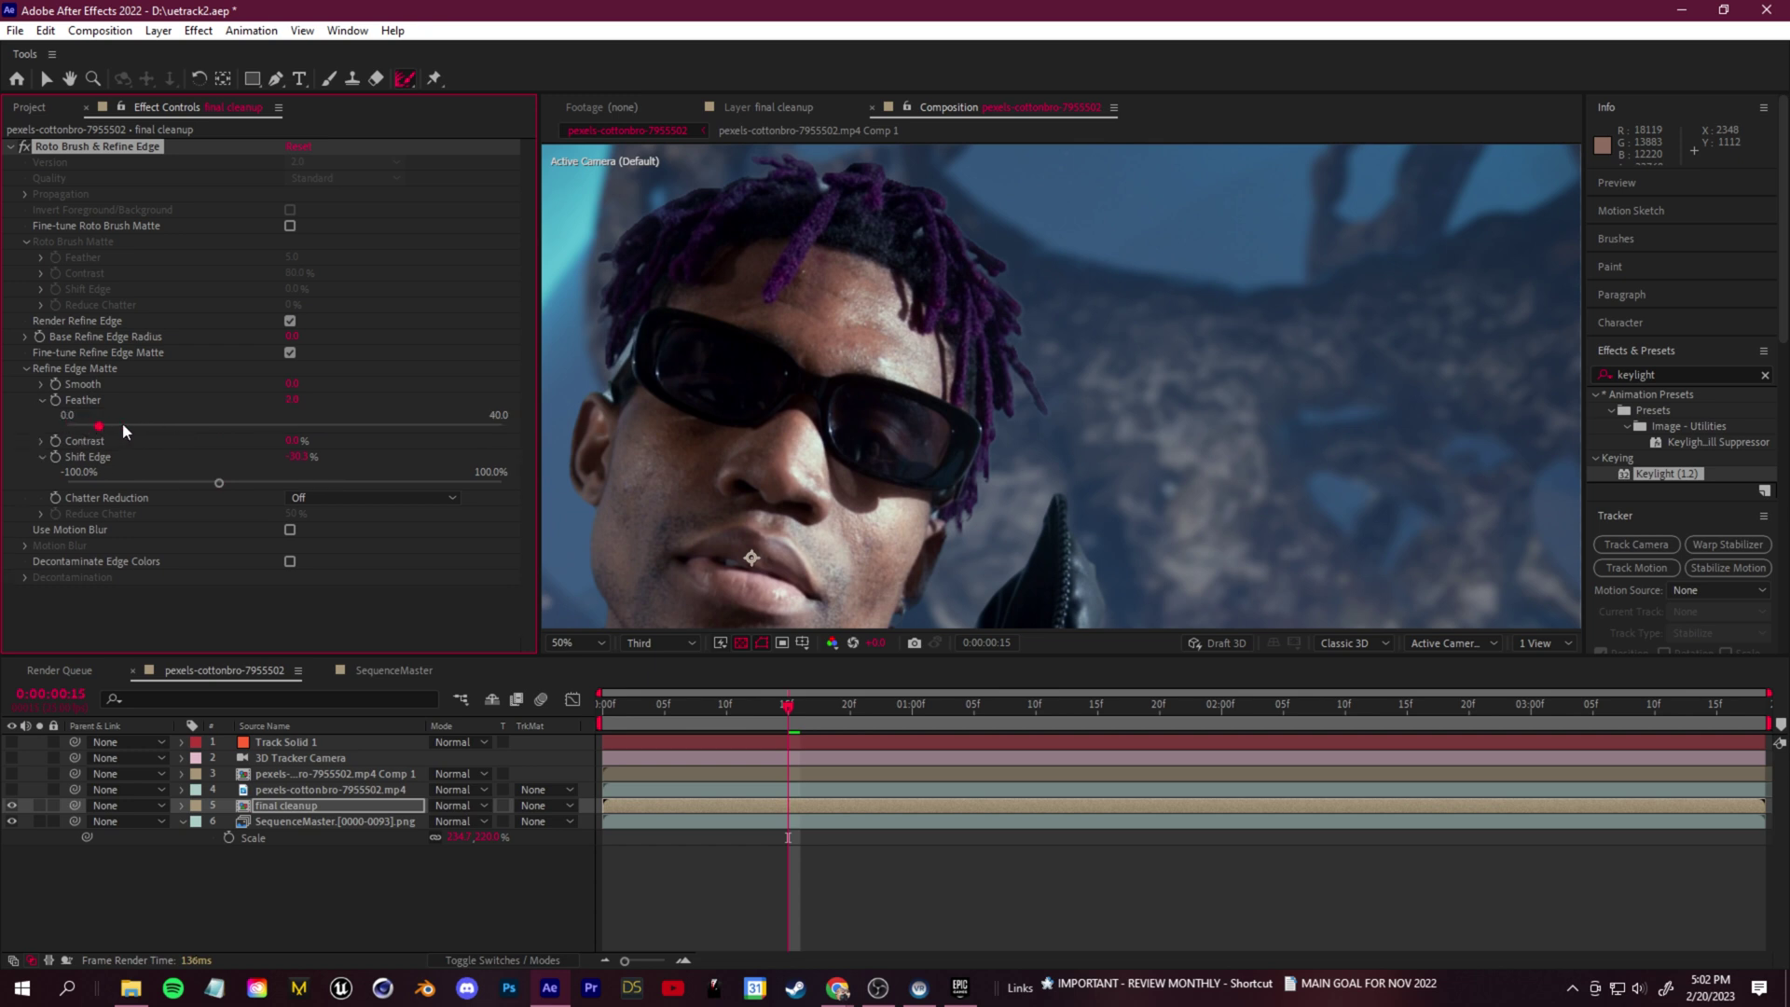
pyautogui.click(186, 426)
pyautogui.click(42, 383)
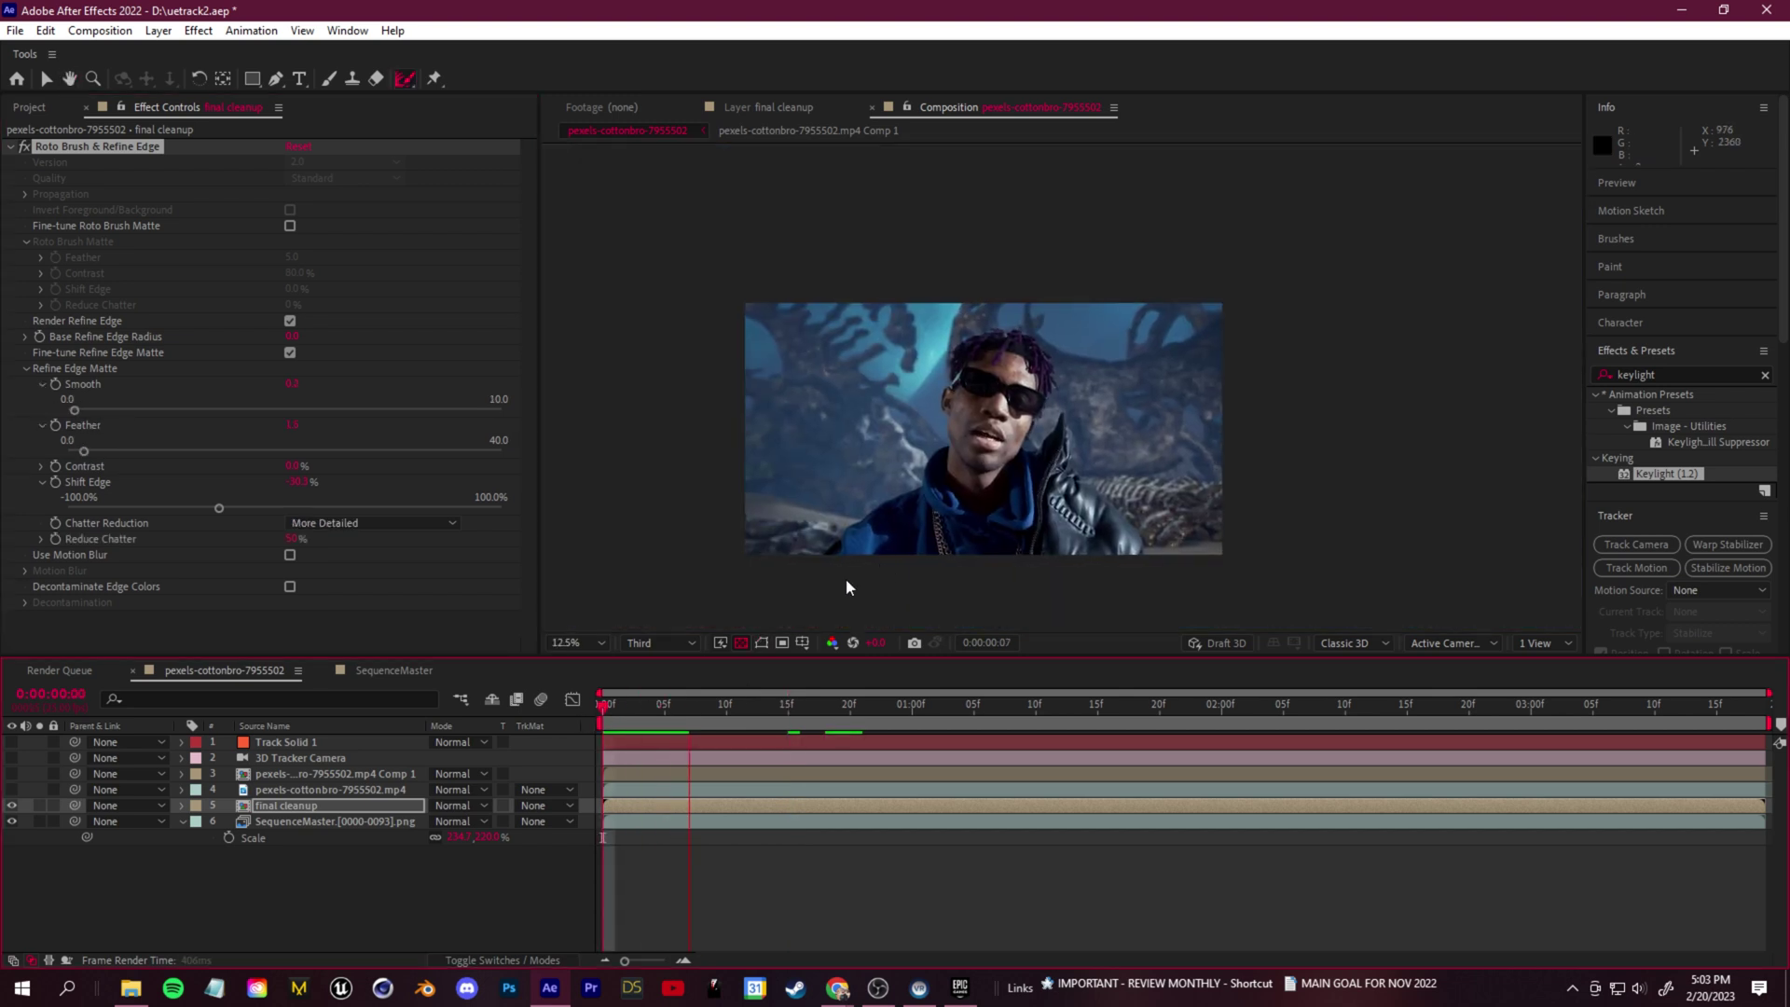
pyautogui.press('space')
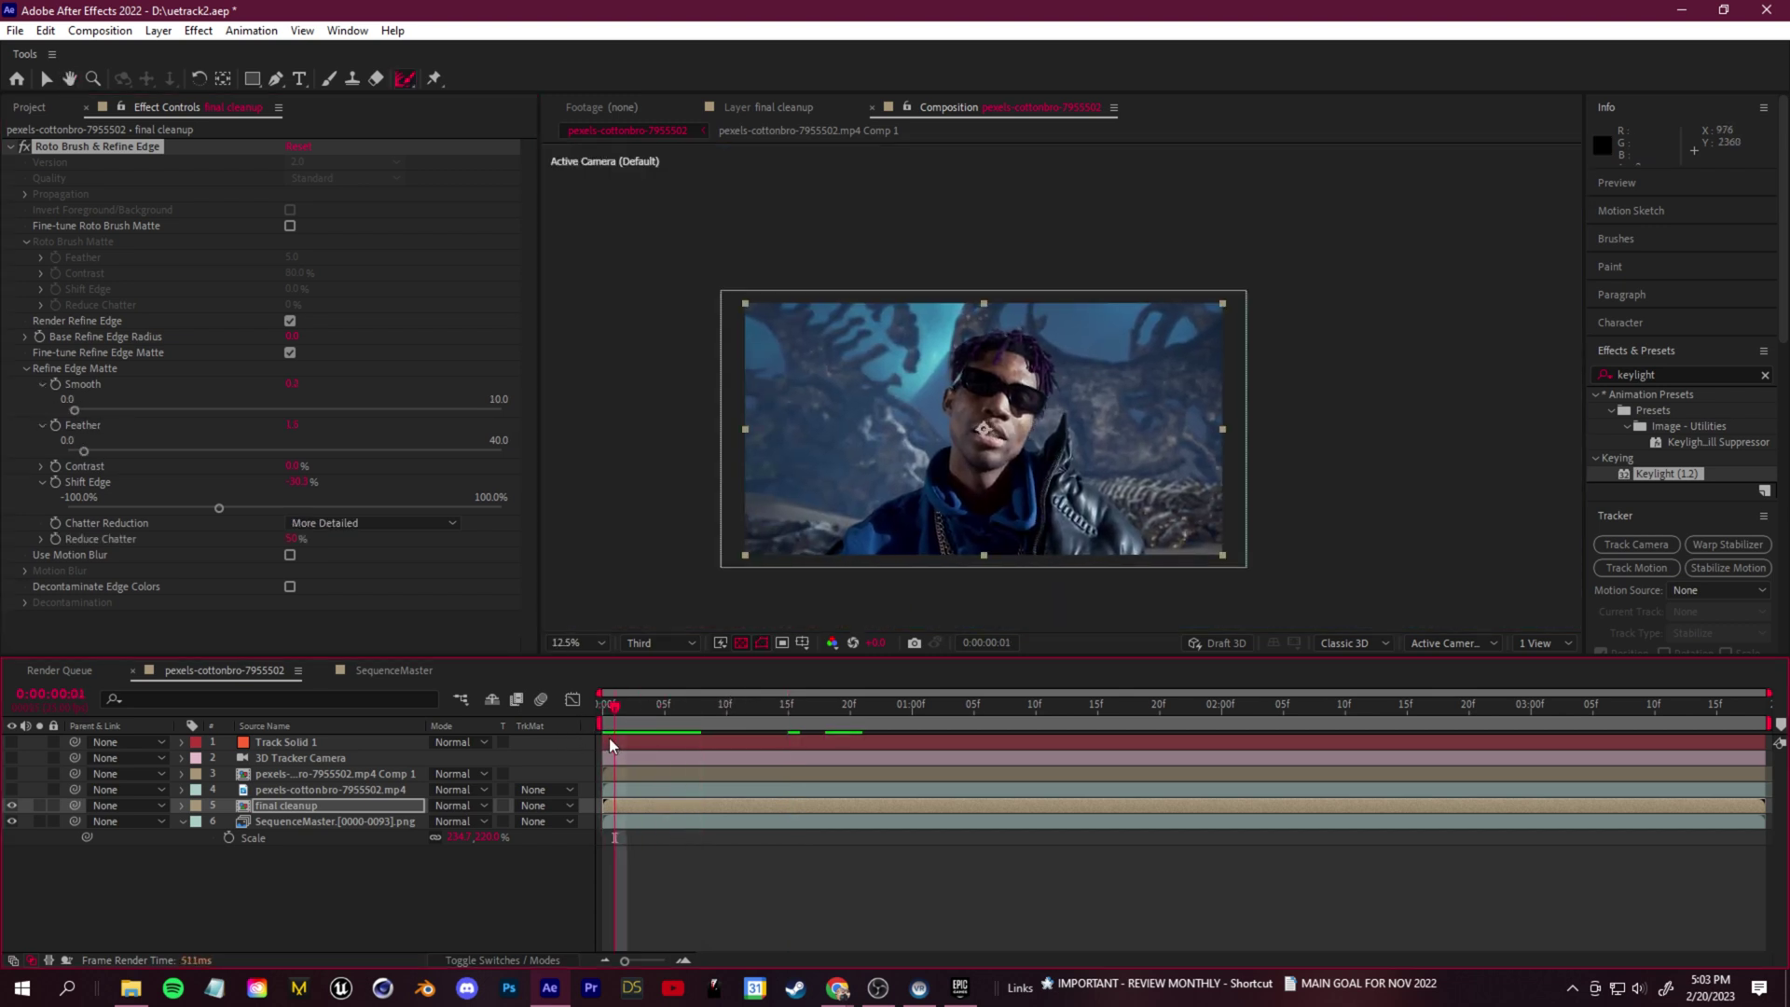
# Trim the comp to the work area and move the playhead to one second
pyautogui.click(612, 733)
pyautogui.rightClick(648, 730)
pyautogui.click(755, 782)
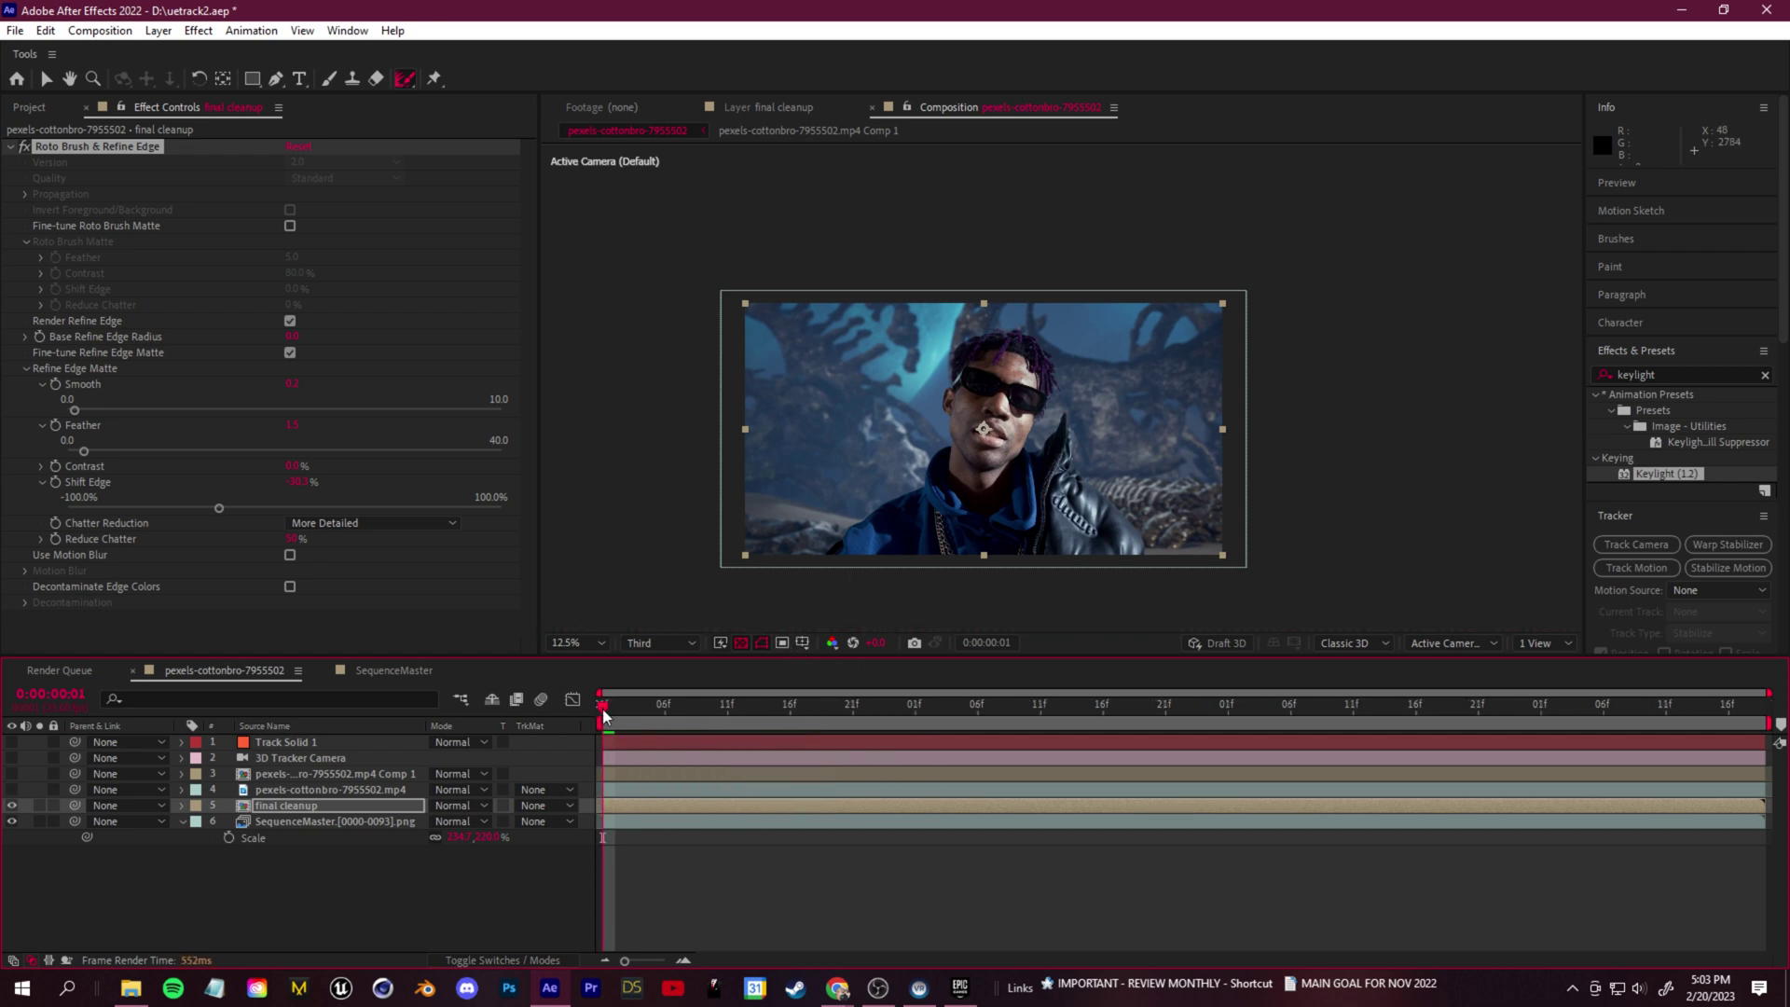
pyautogui.moveTo(604, 714); pyautogui.dragTo(902, 709)
# Save the project as uetrack2.aep
pyautogui.click(15, 30)
pyautogui.click(37, 216)
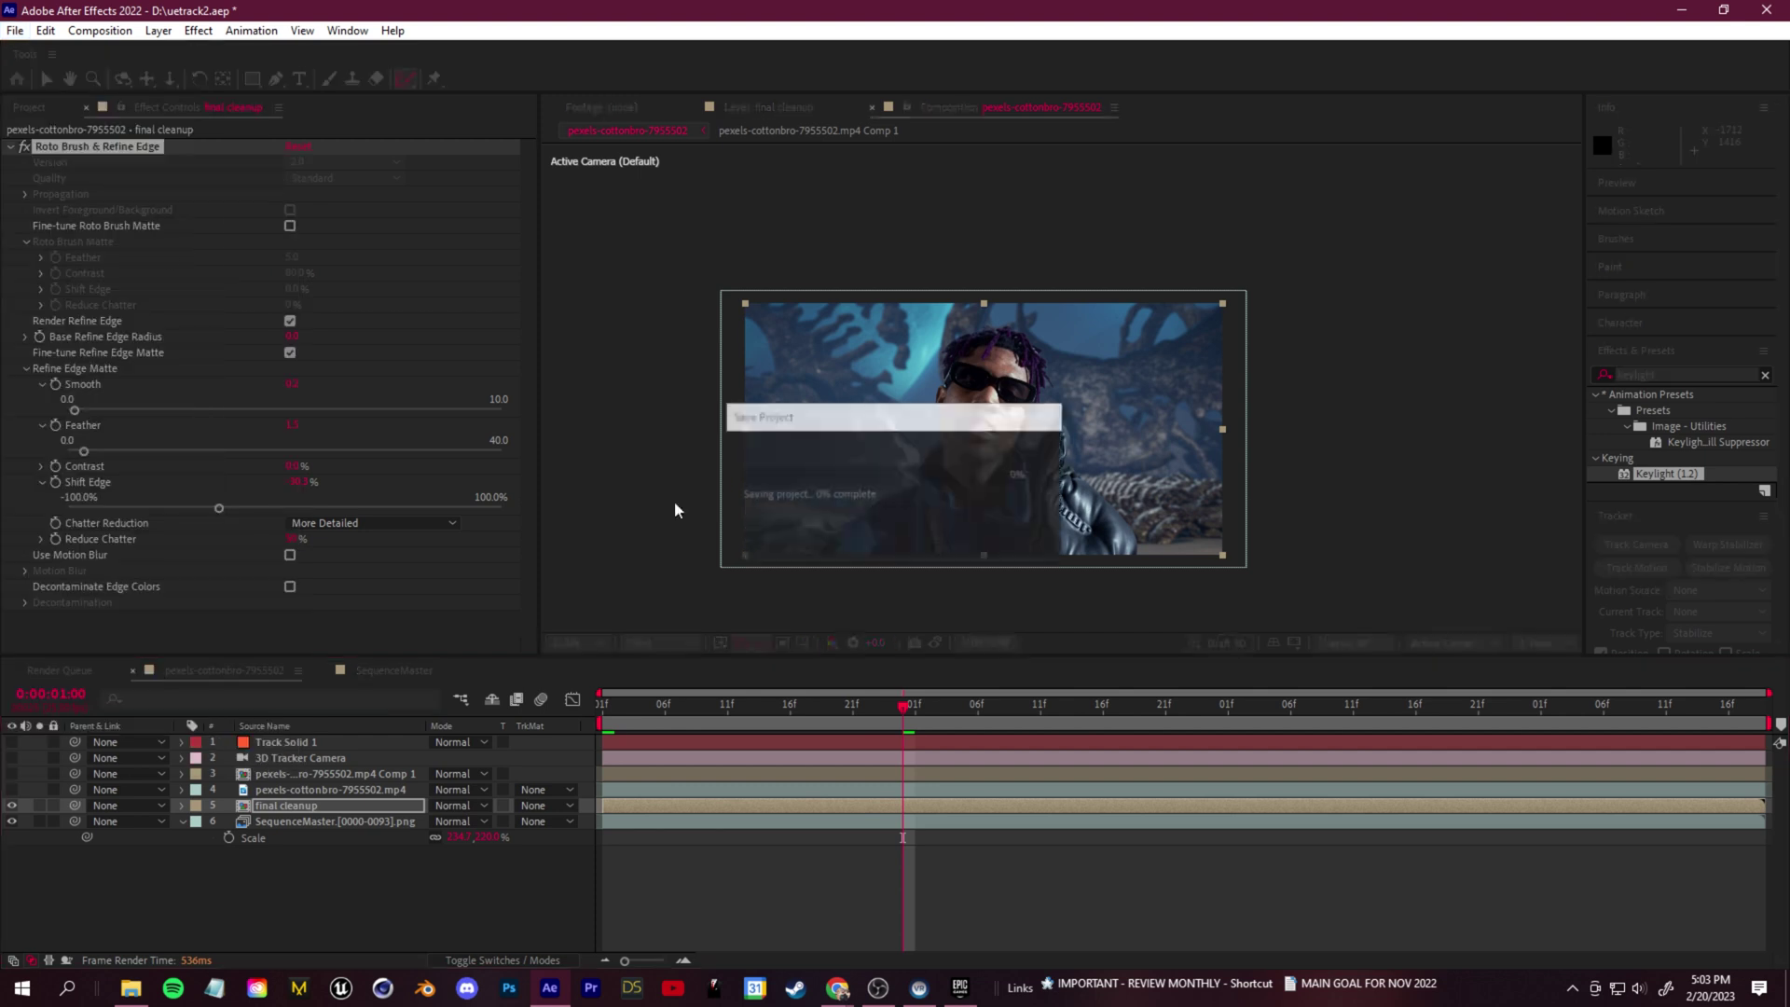